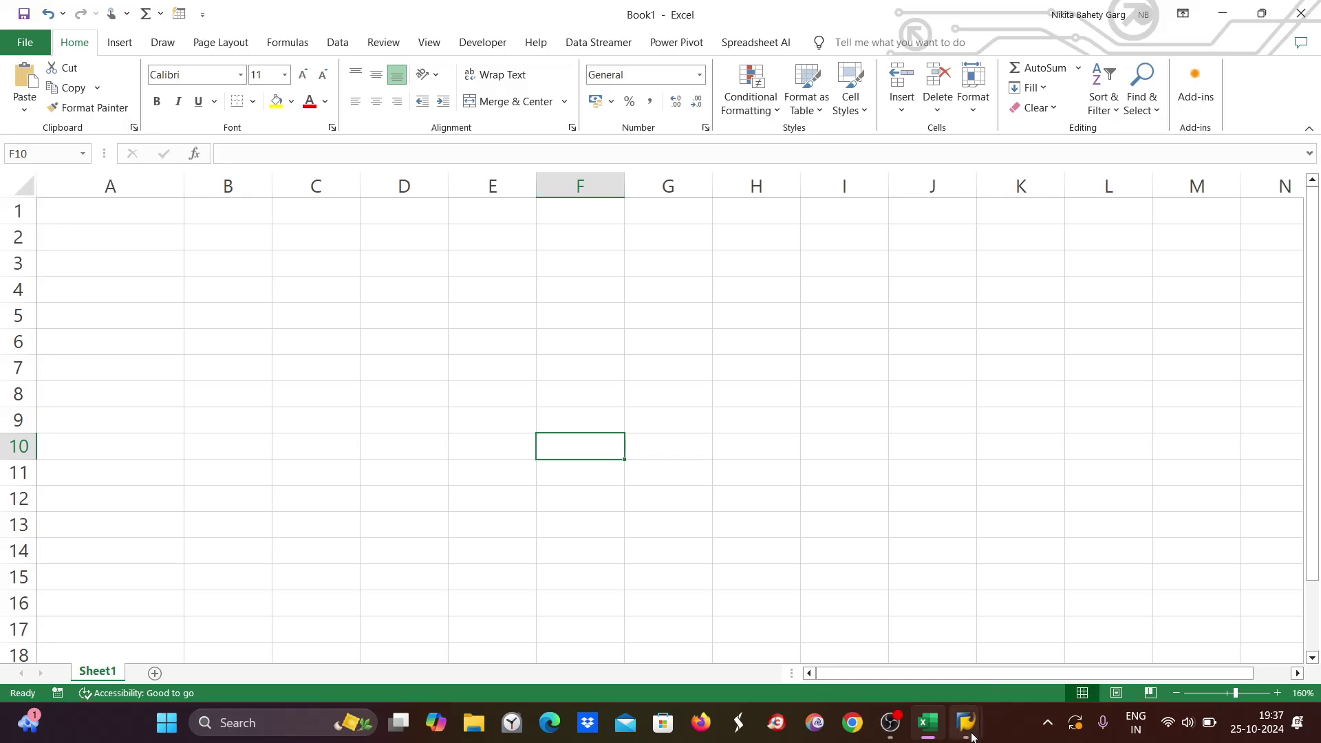
Go back to the Excel workbook and enter VENDOR in A1 and 7001 in B1.
mouse_move(967, 722)
click(1011, 668)
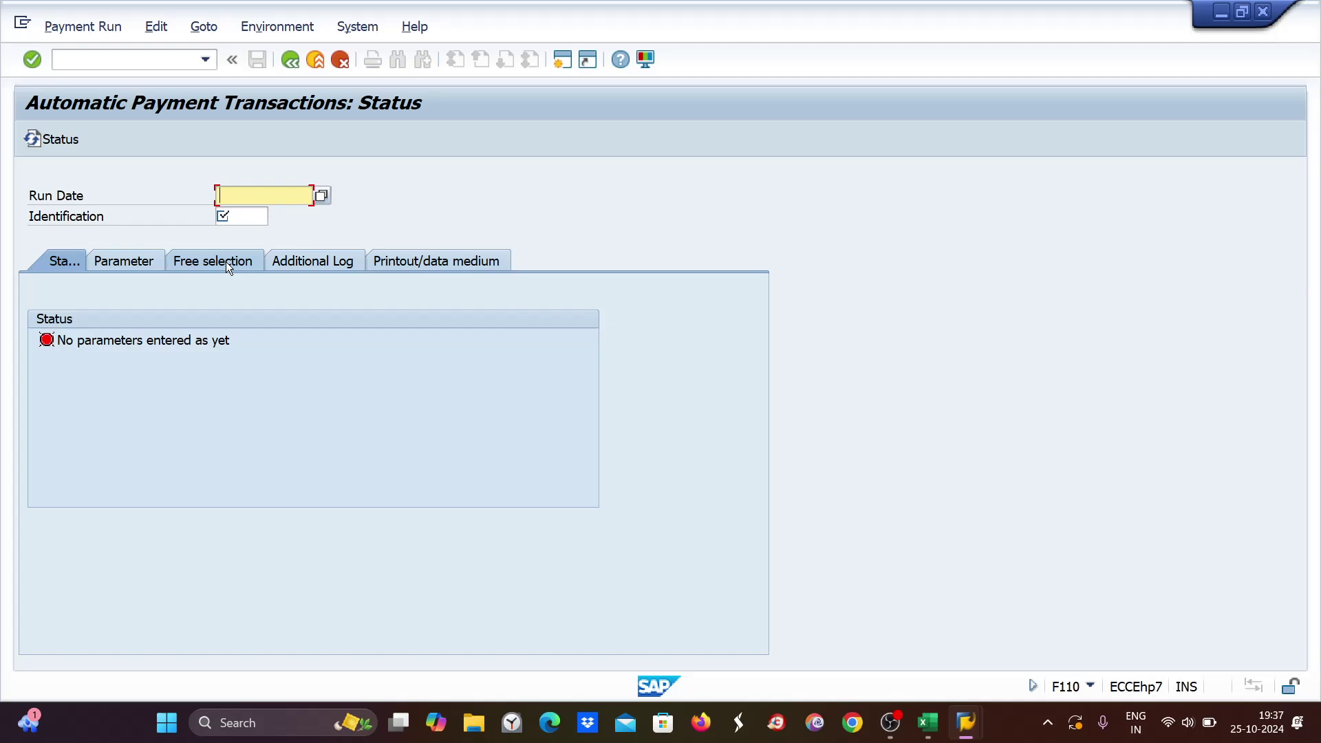
click(927, 723)
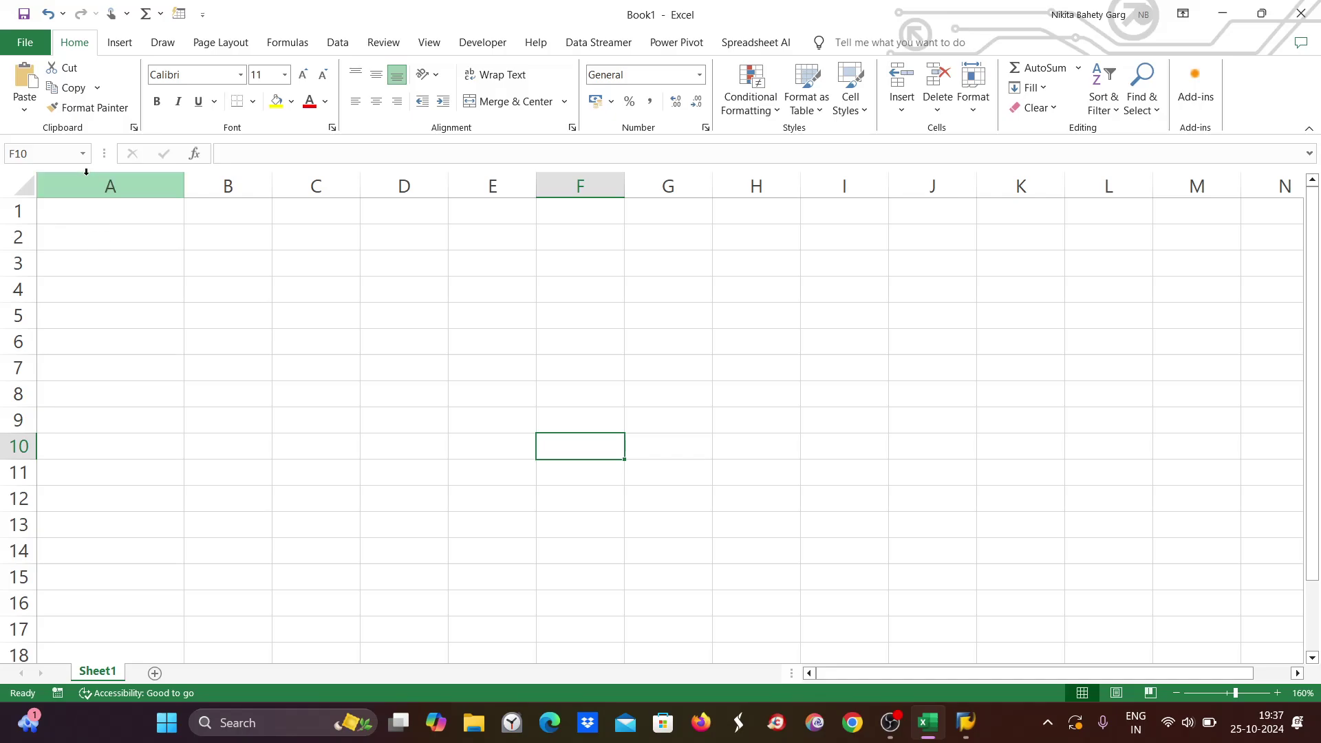
double_click(113, 207)
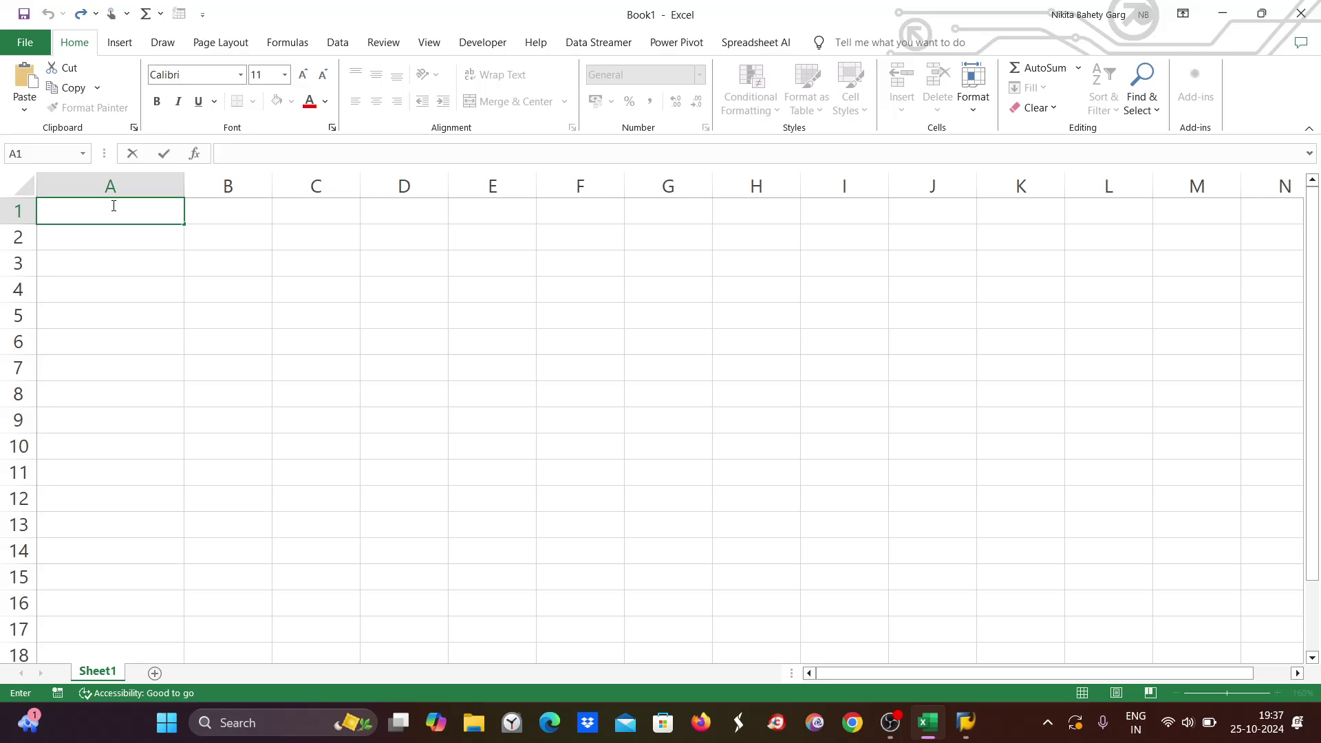
text(VENDOR)
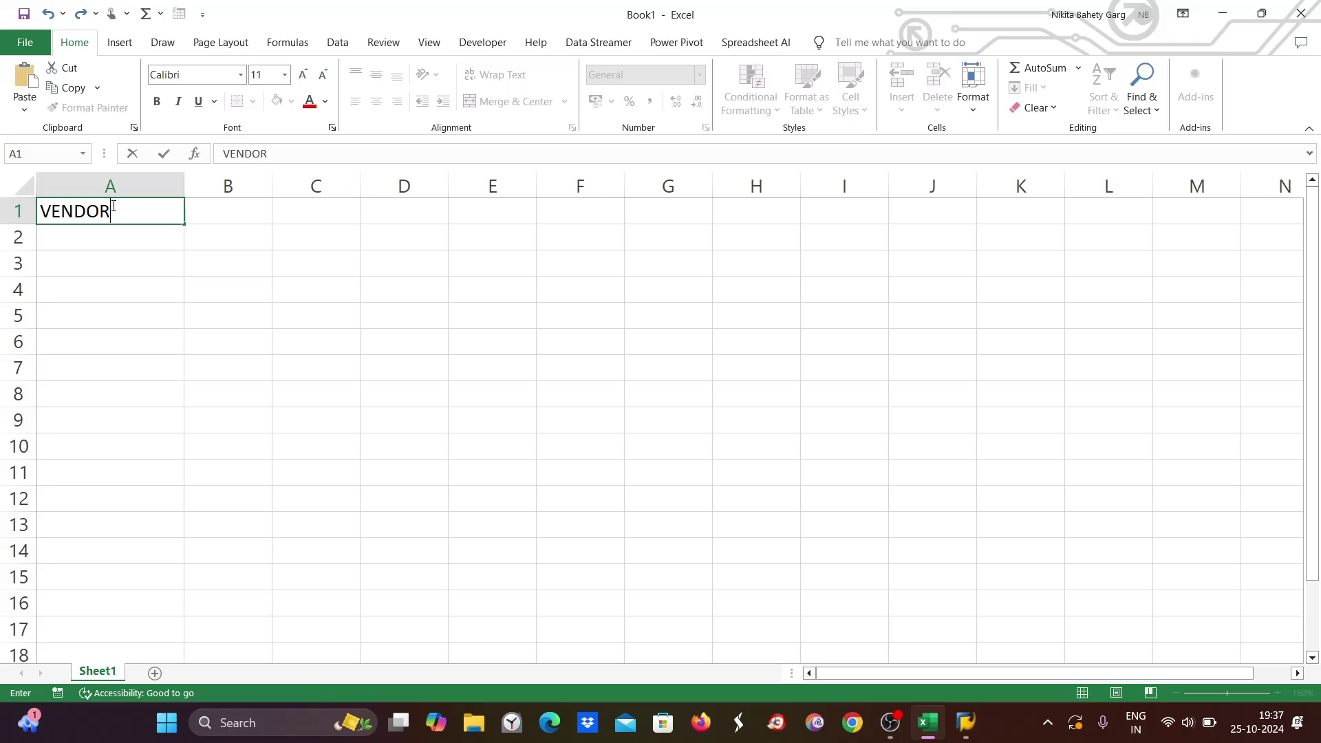
key(Tab)
text(7)
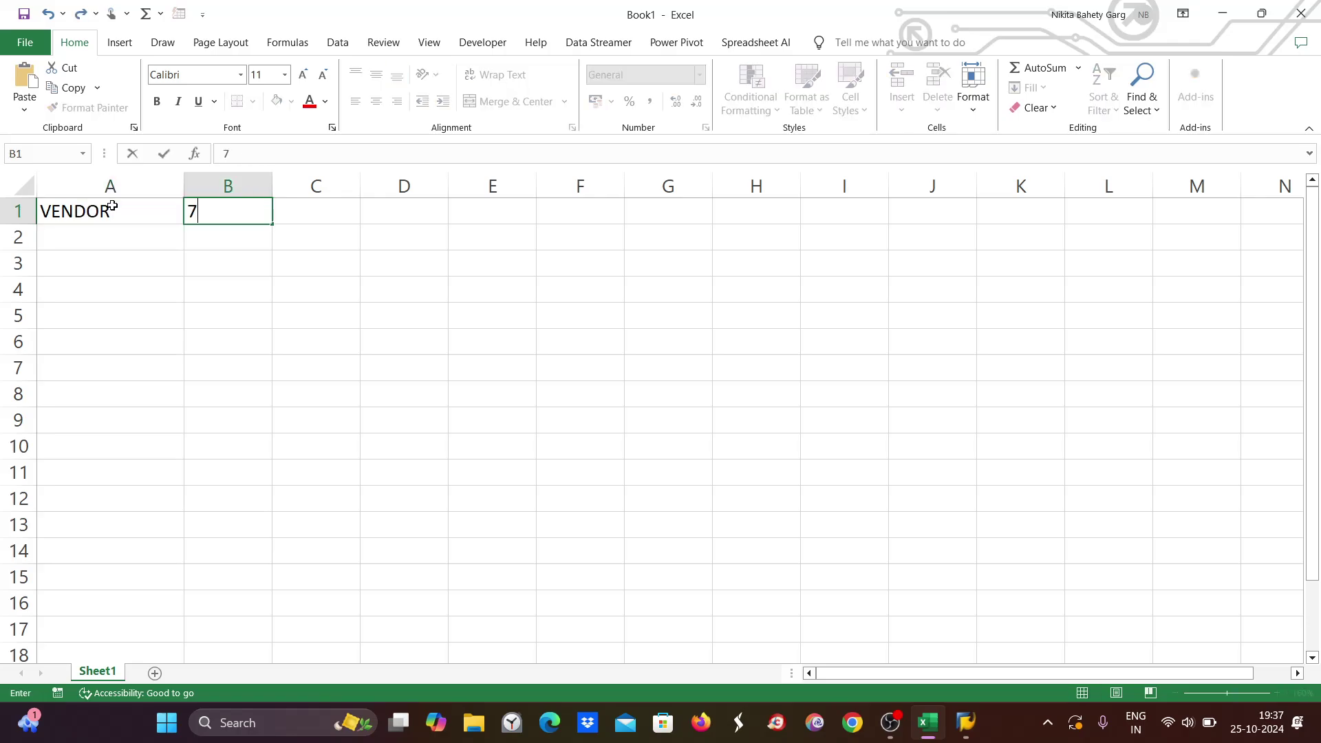
text(001)
key(Tab)
List the amounts 1000, 2300, 4500, 3400, 6500 and 2100 down C1:C6.
text(100)
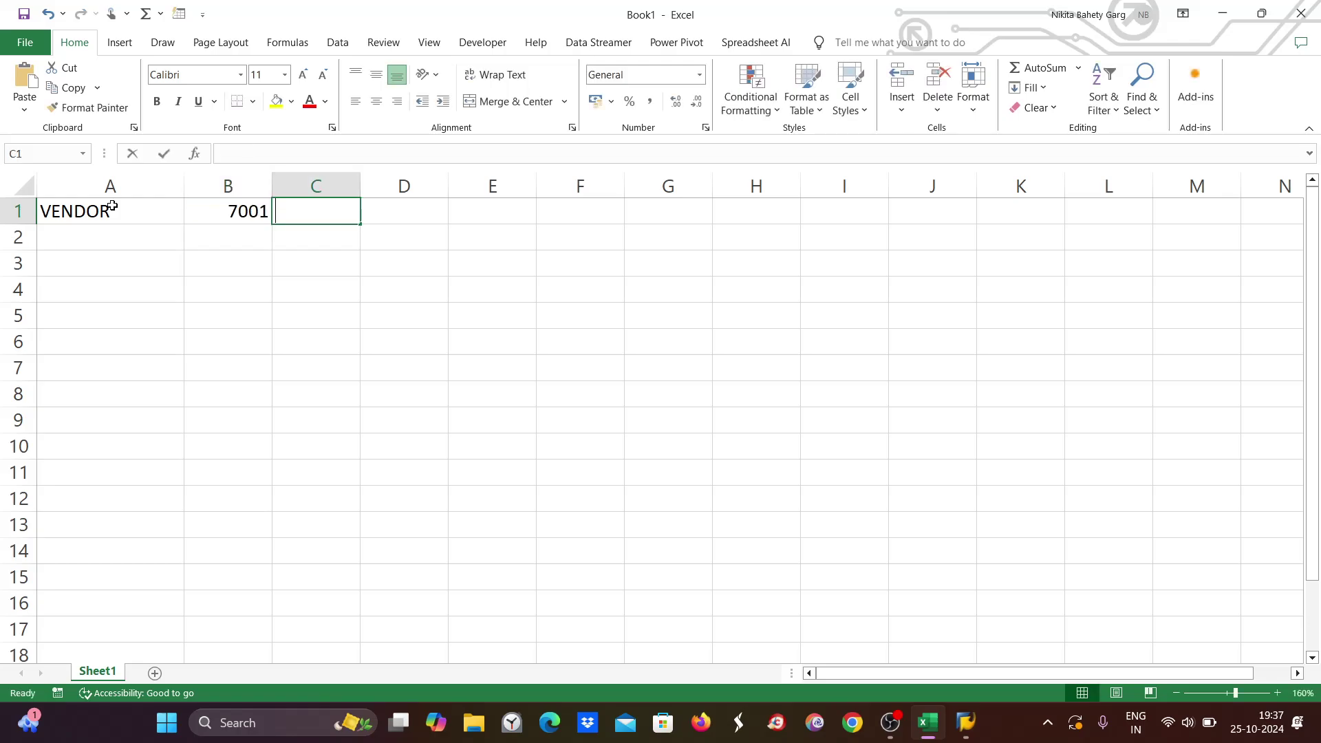
text(0)
key(Return)
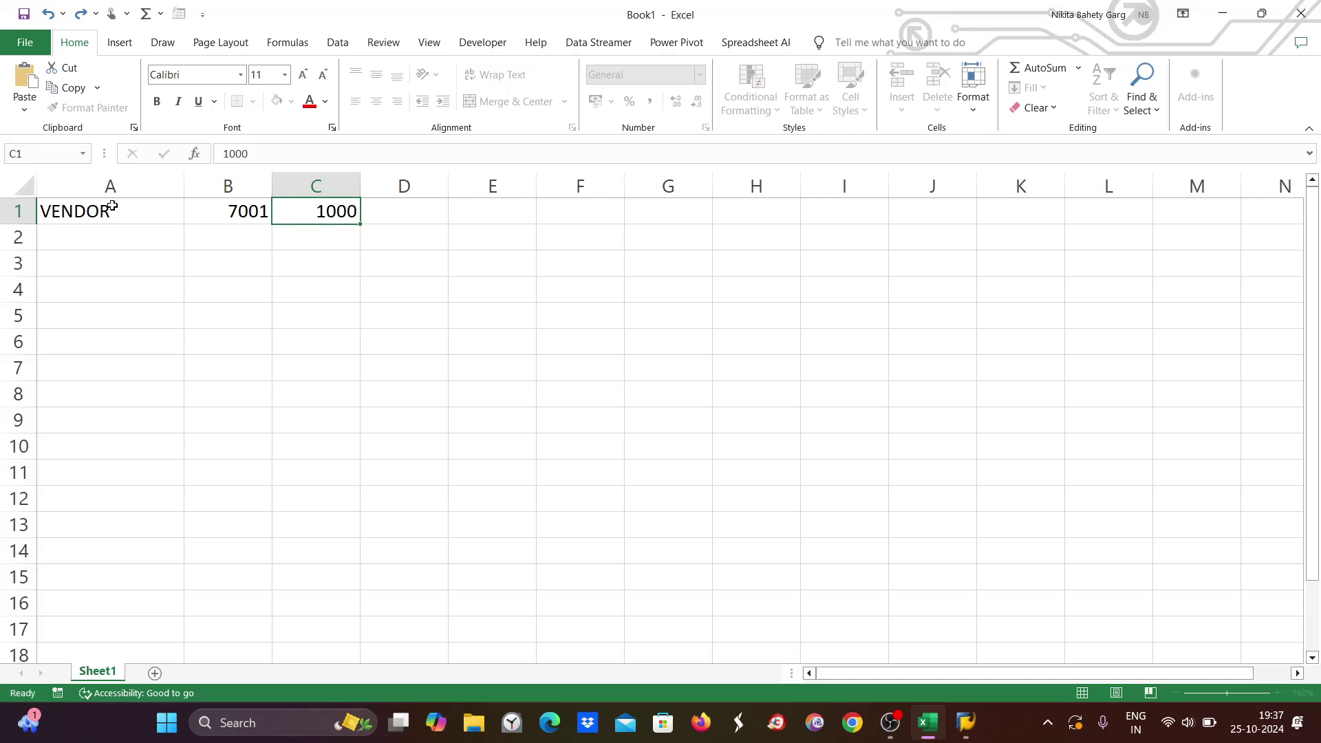
text(2300)
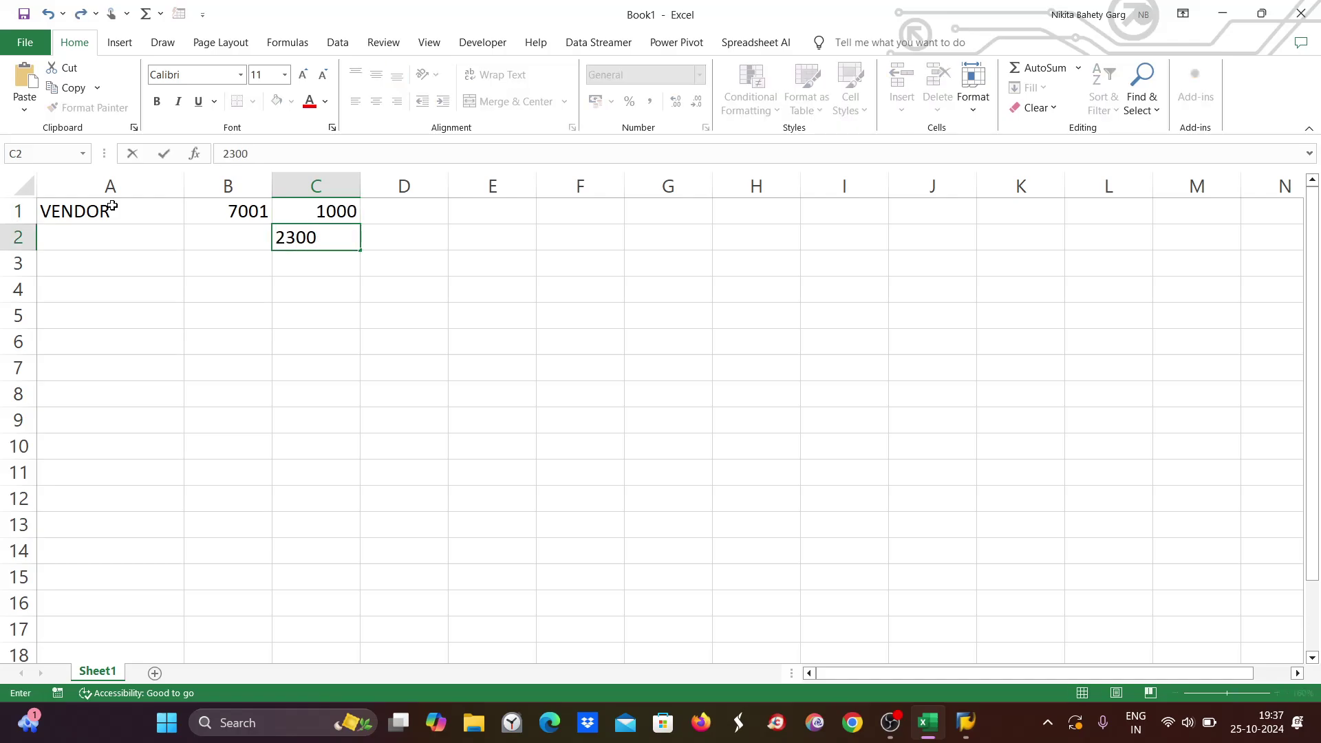
key(Return)
text(4500)
key(Return)
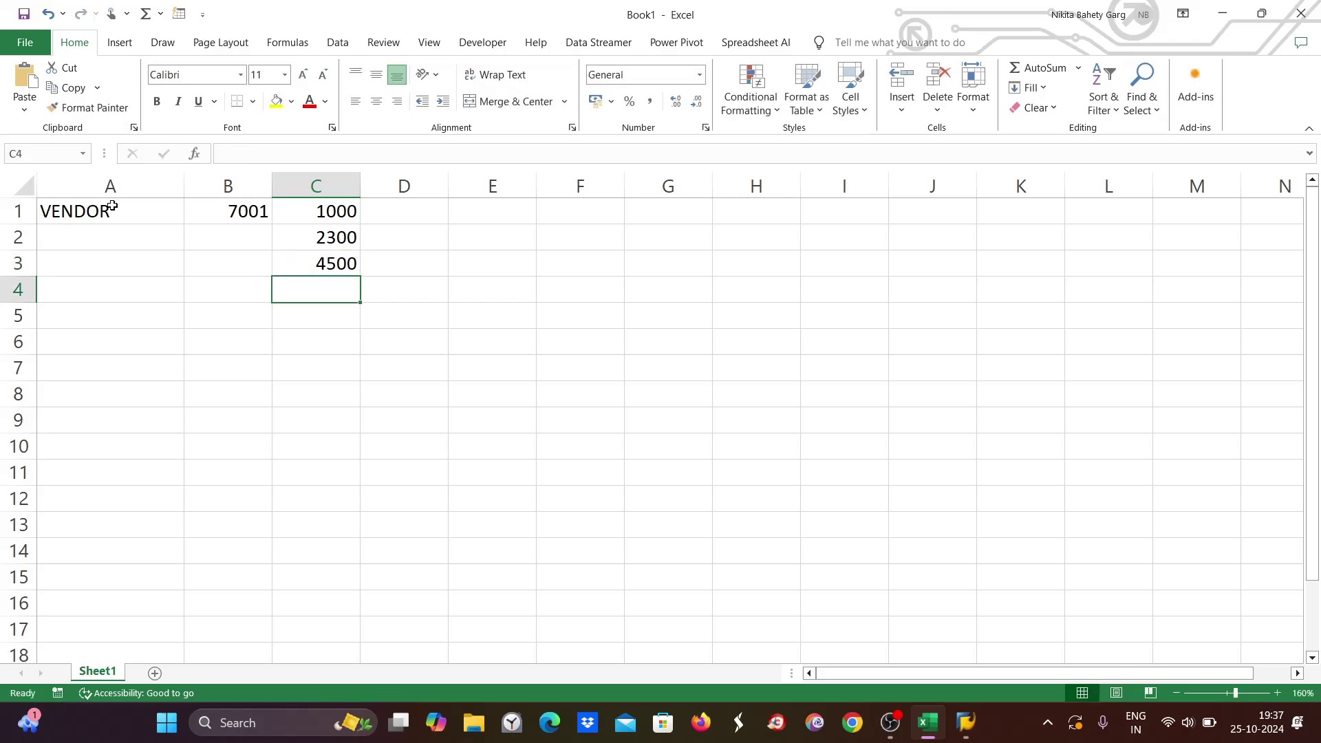
text(3400)
key(Return)
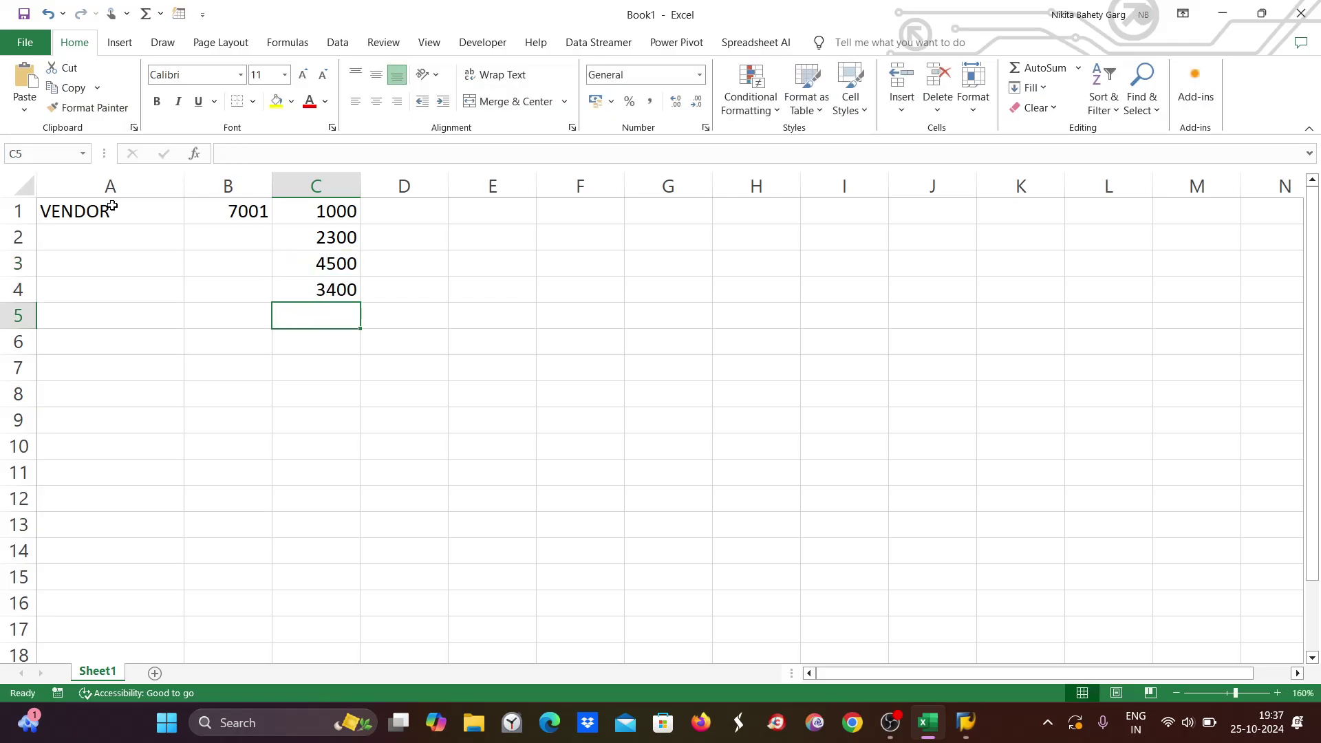
text(6500)
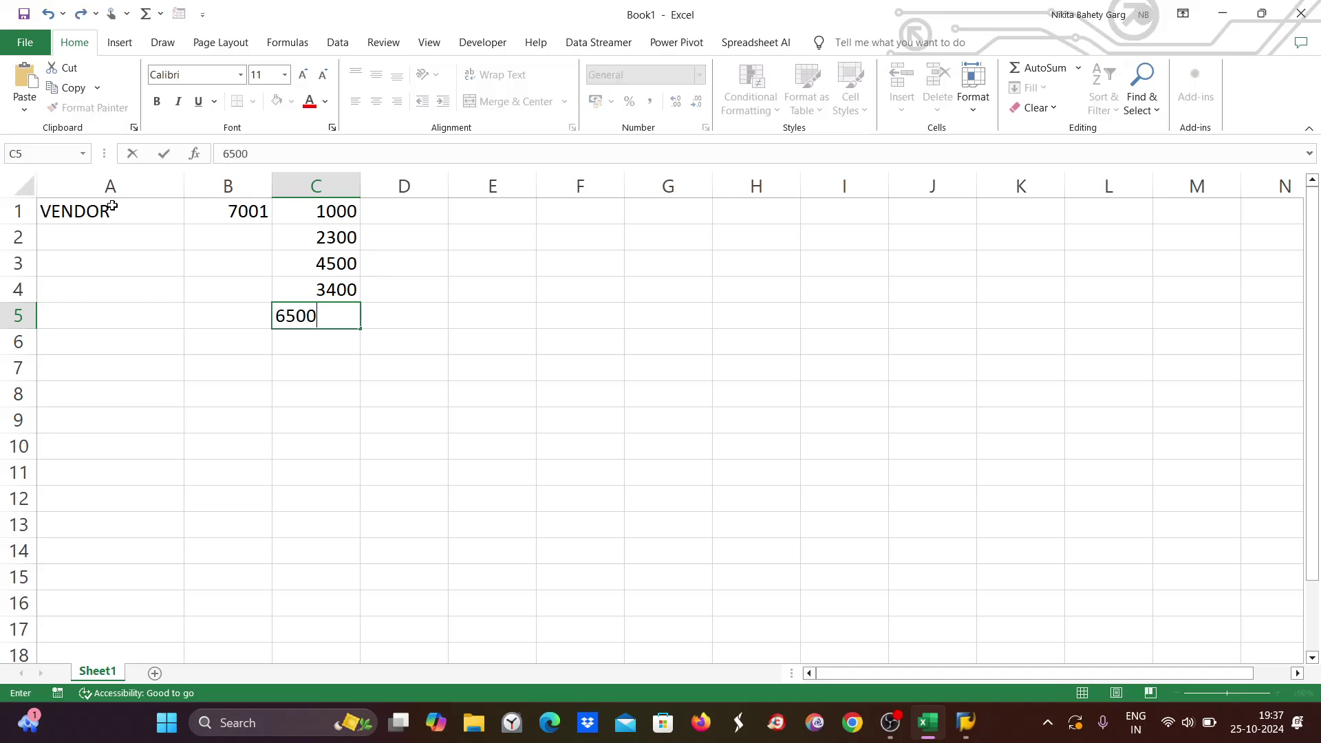
key(Return)
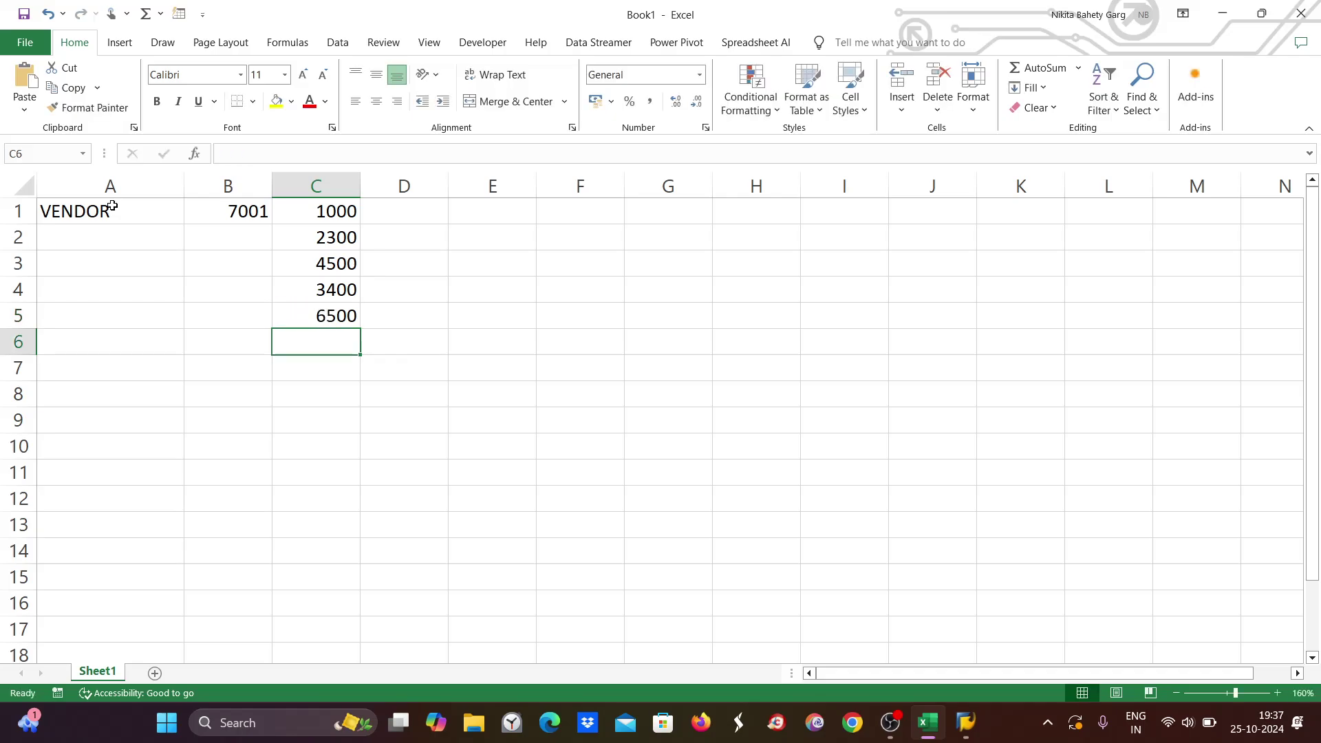
text(2100)
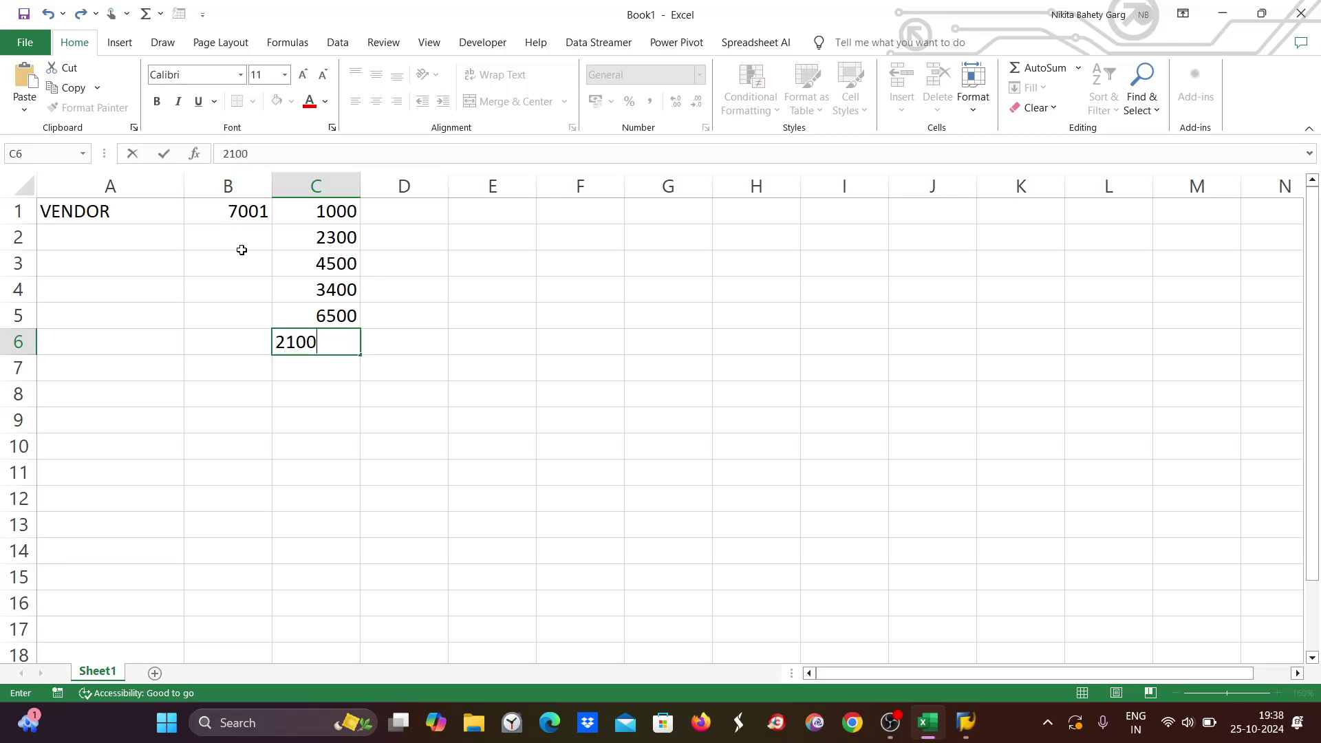
click(441, 358)
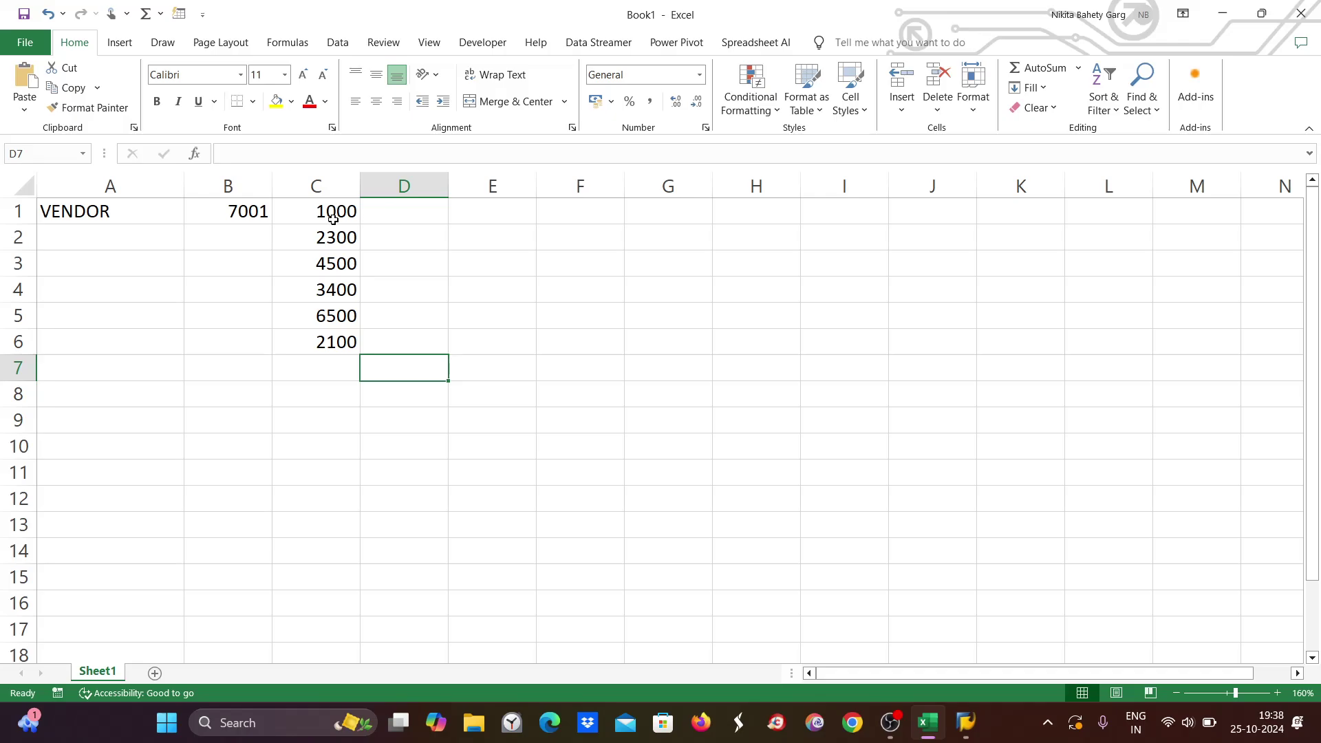
Enter OVERDUE in E1 and fill it down through E6.
click(424, 207)
double_click(496, 207)
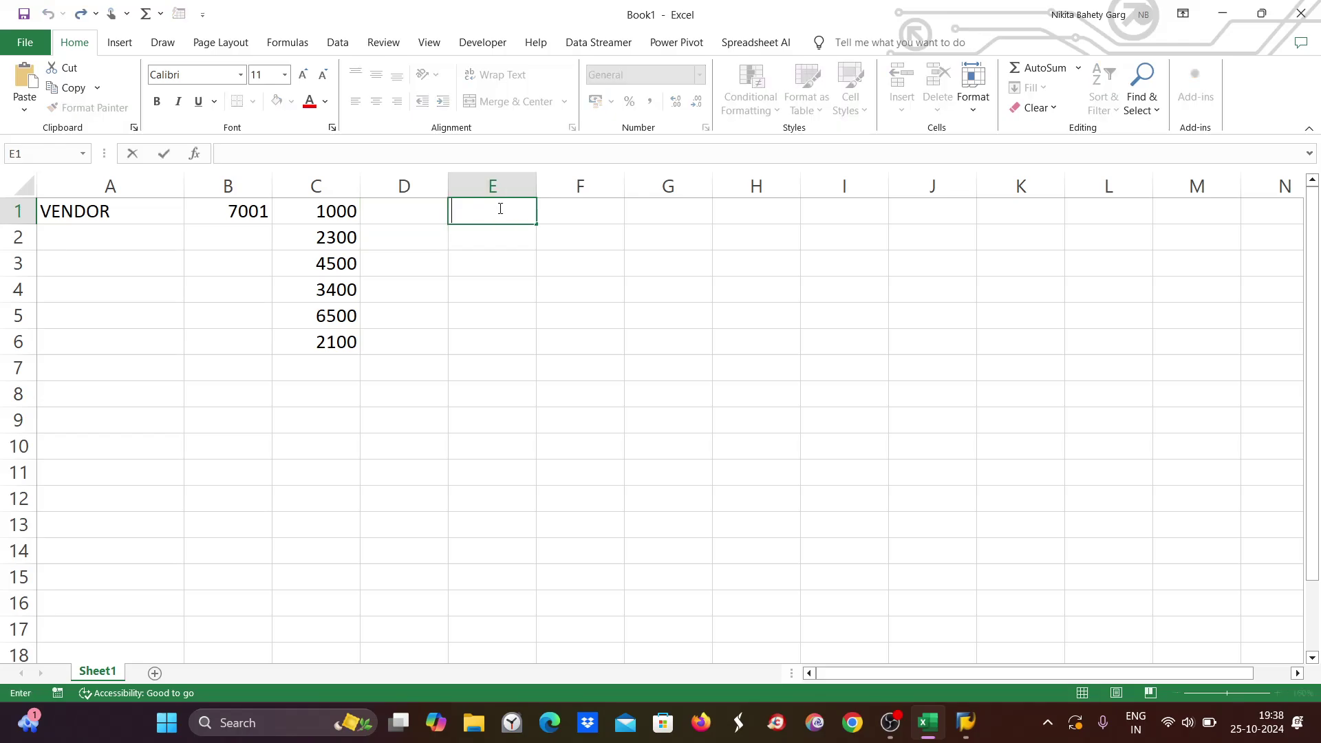
text(OVERDUE)
key(F2)
drag(539, 224, 521, 358)
click(328, 393)
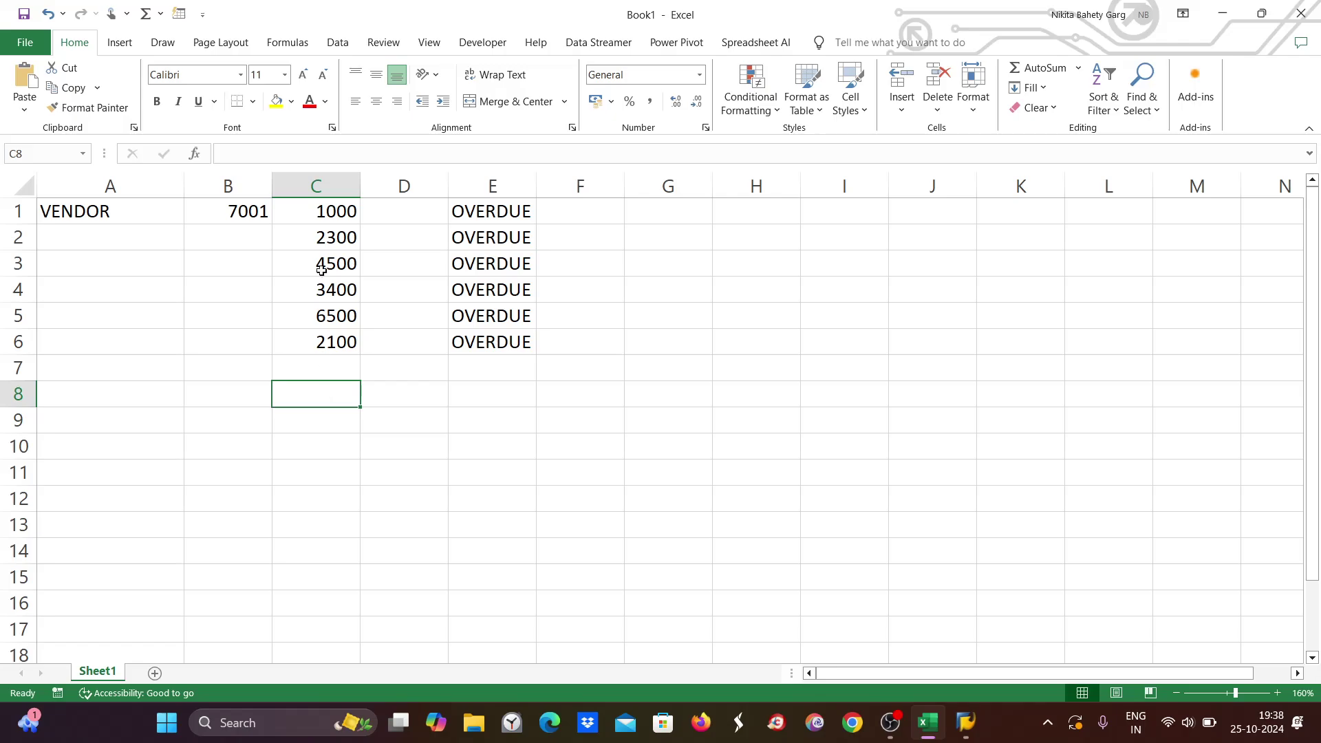
Check the sum of C1:C6 and enter the 19800 total in C8.
drag(318, 211, 304, 334)
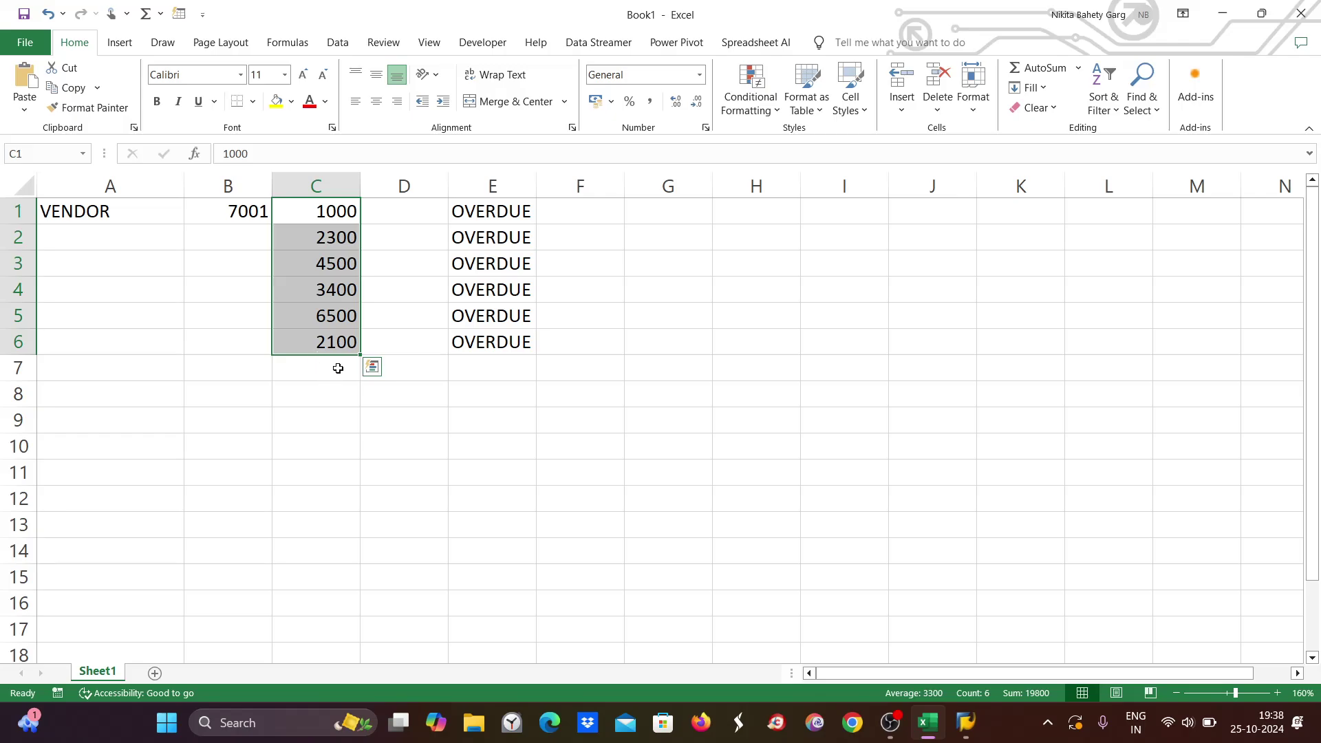
click(331, 395)
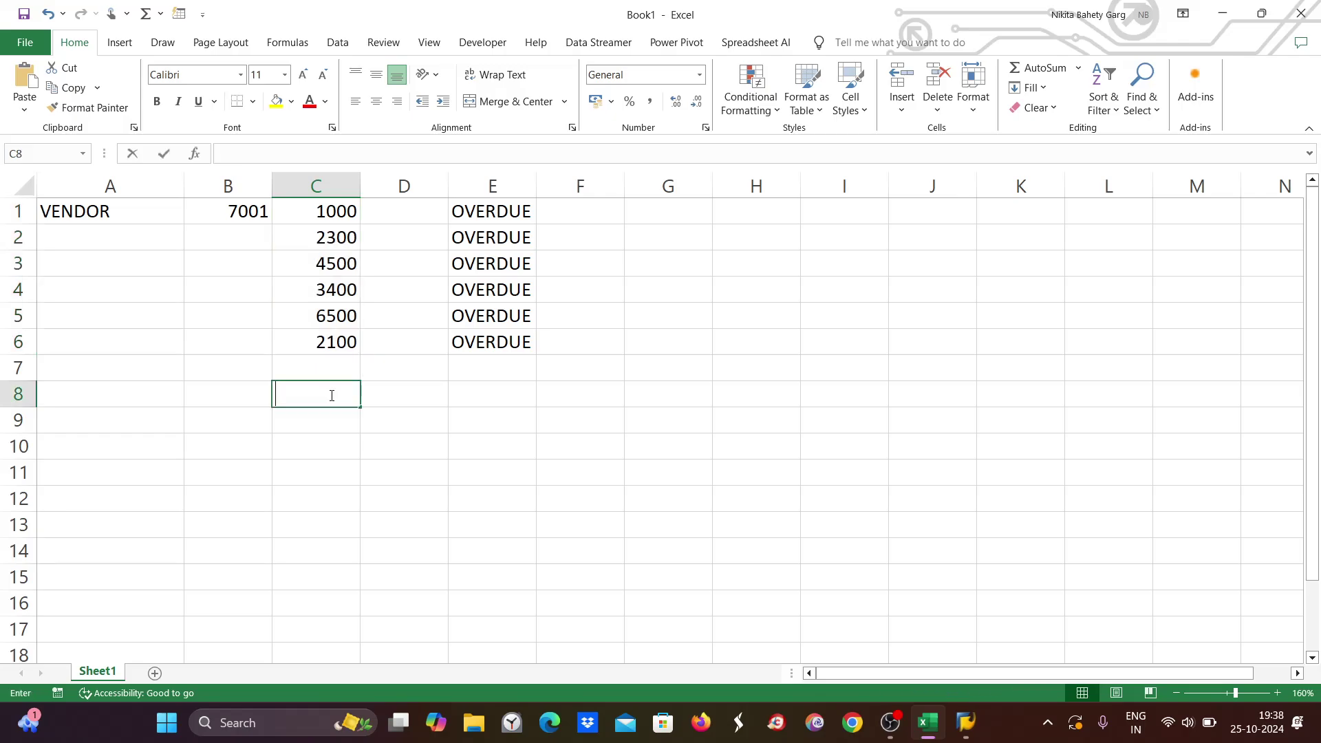
text(198)
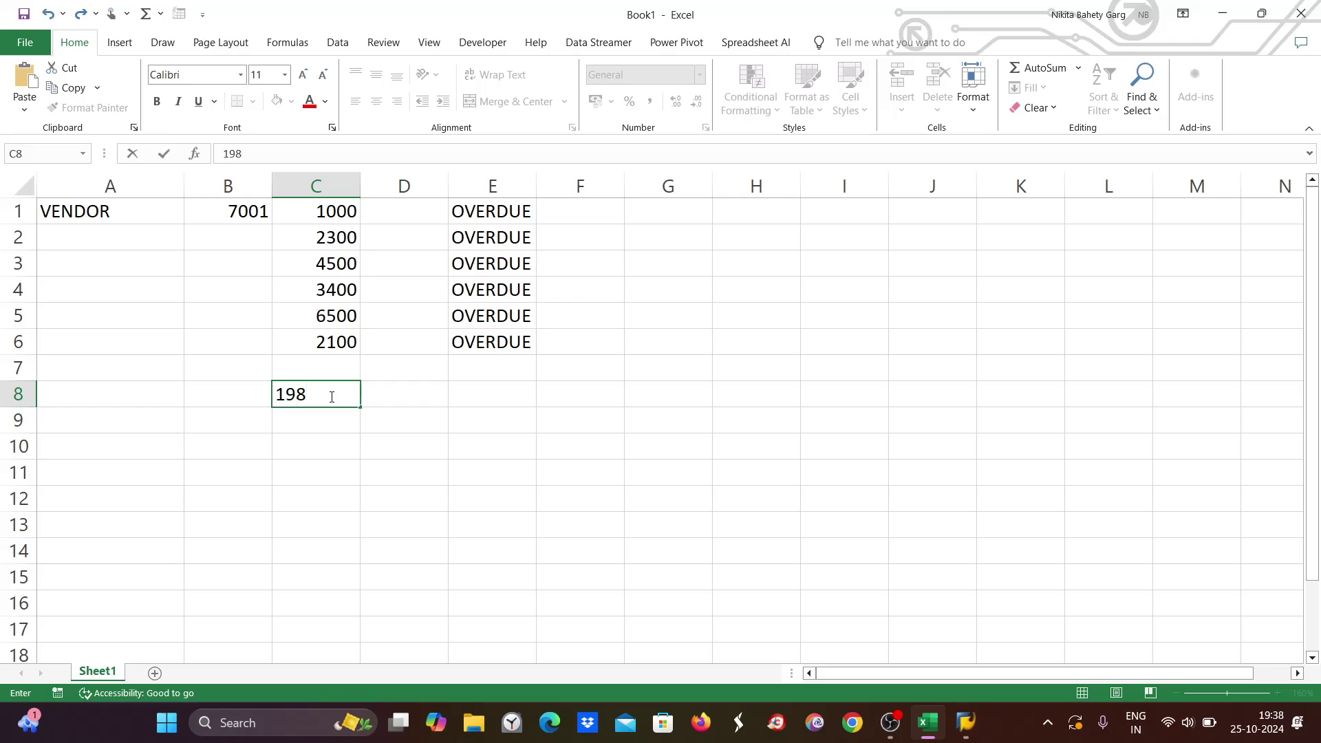
text(00)
click(580, 545)
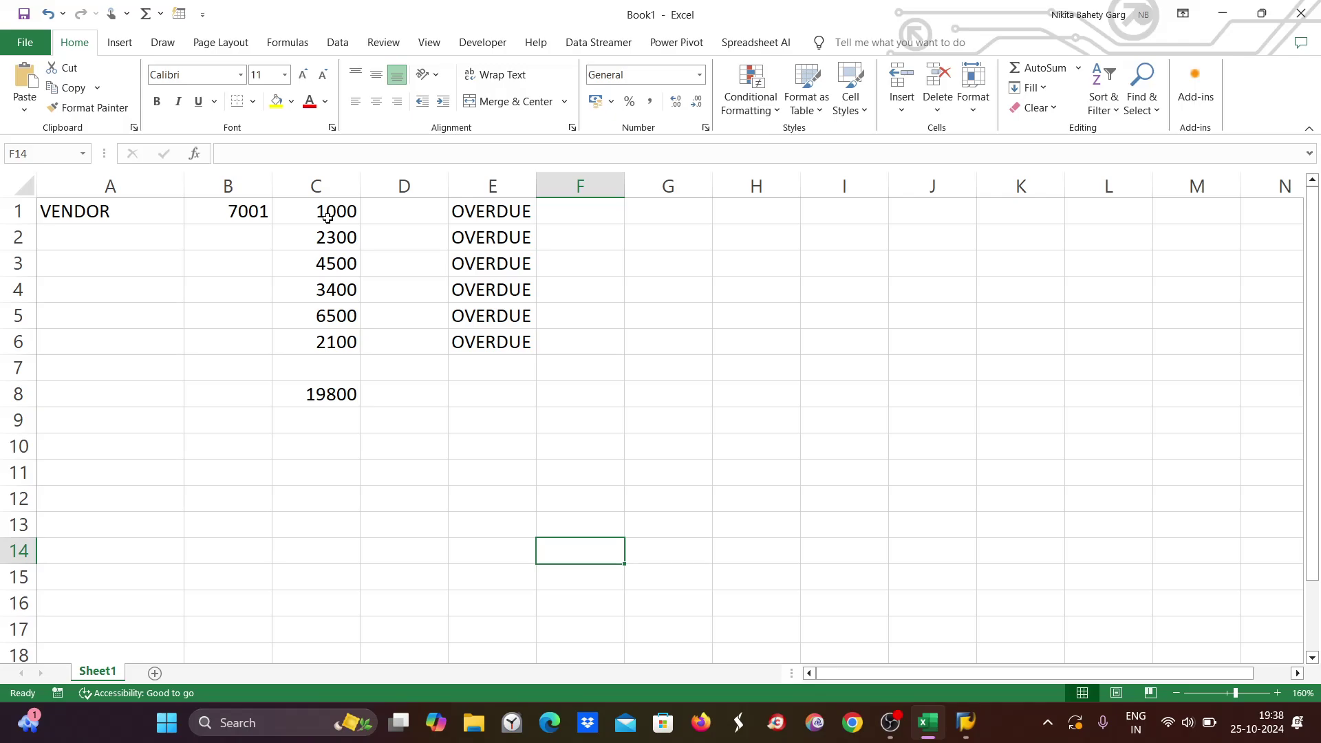
Fill D1:D3 with MABA and D4:D6 with SEBA, then type FREE SELECTION in A2.
click(396, 215)
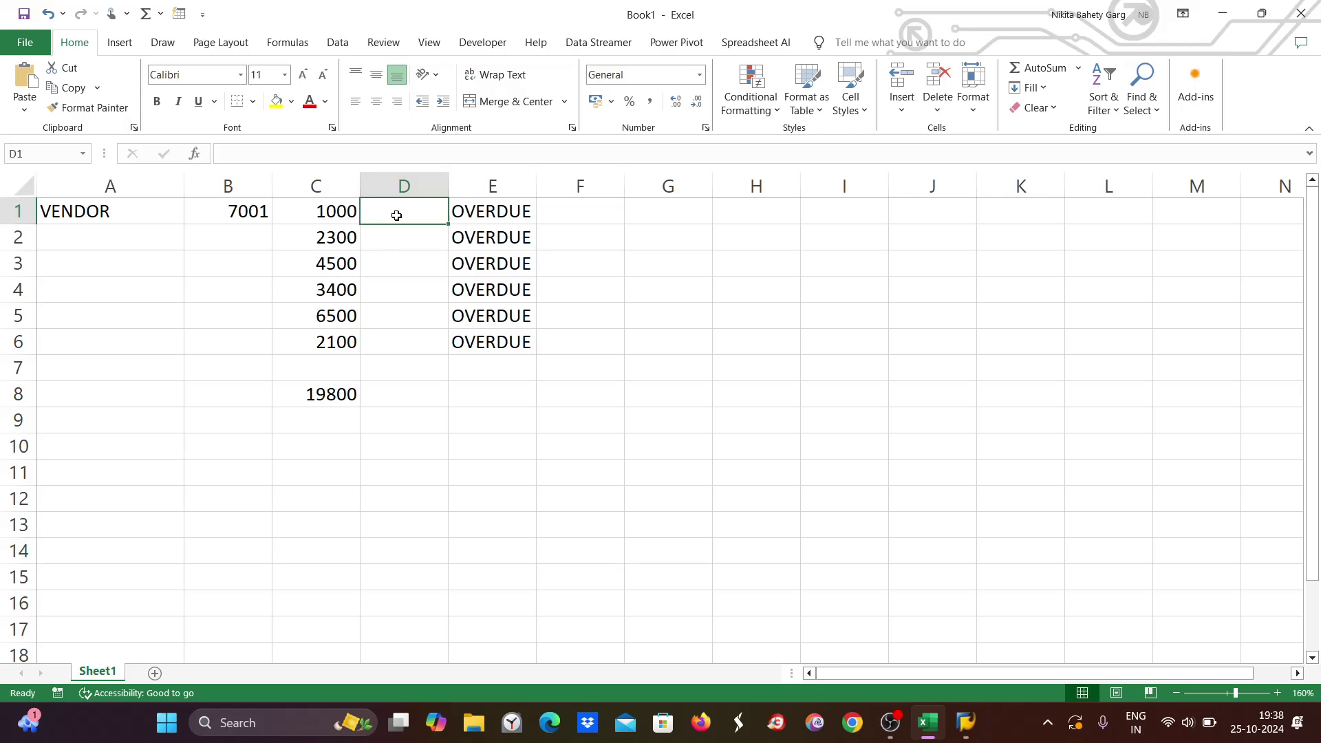
text(MABA)
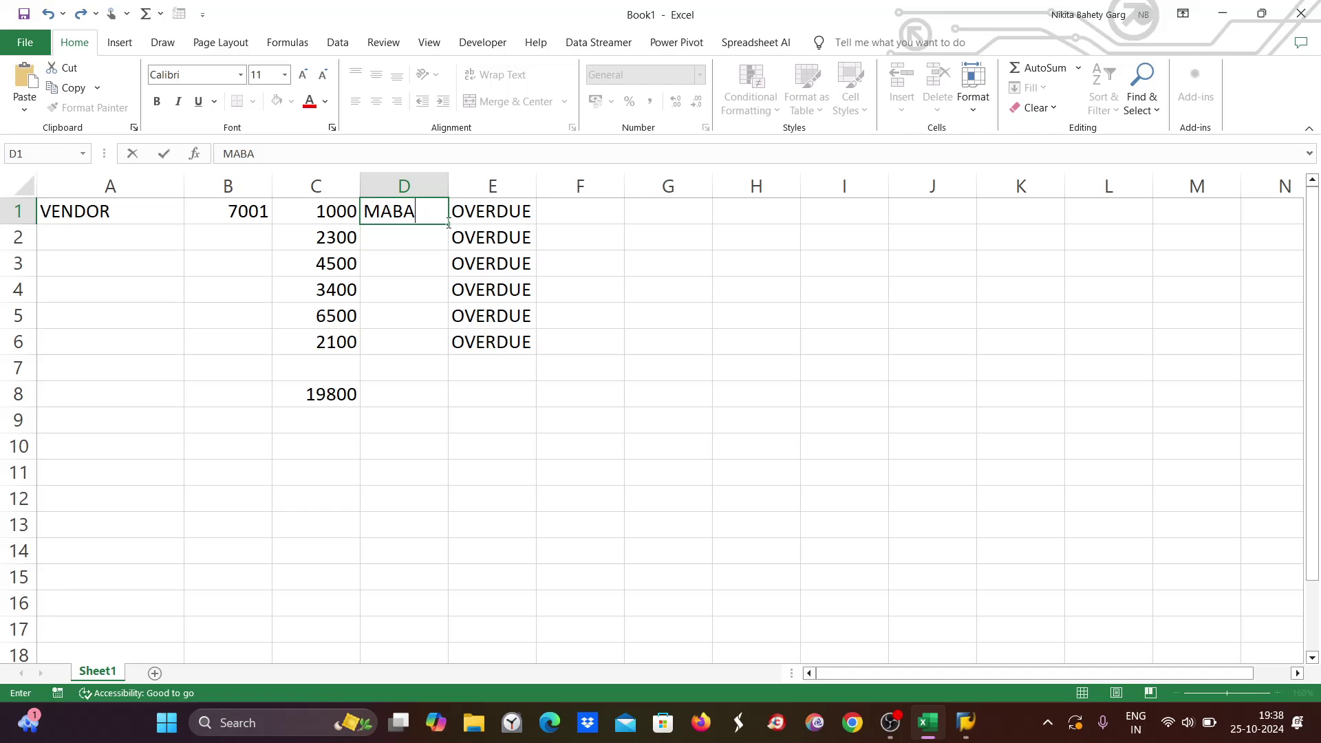
drag(447, 225, 445, 279)
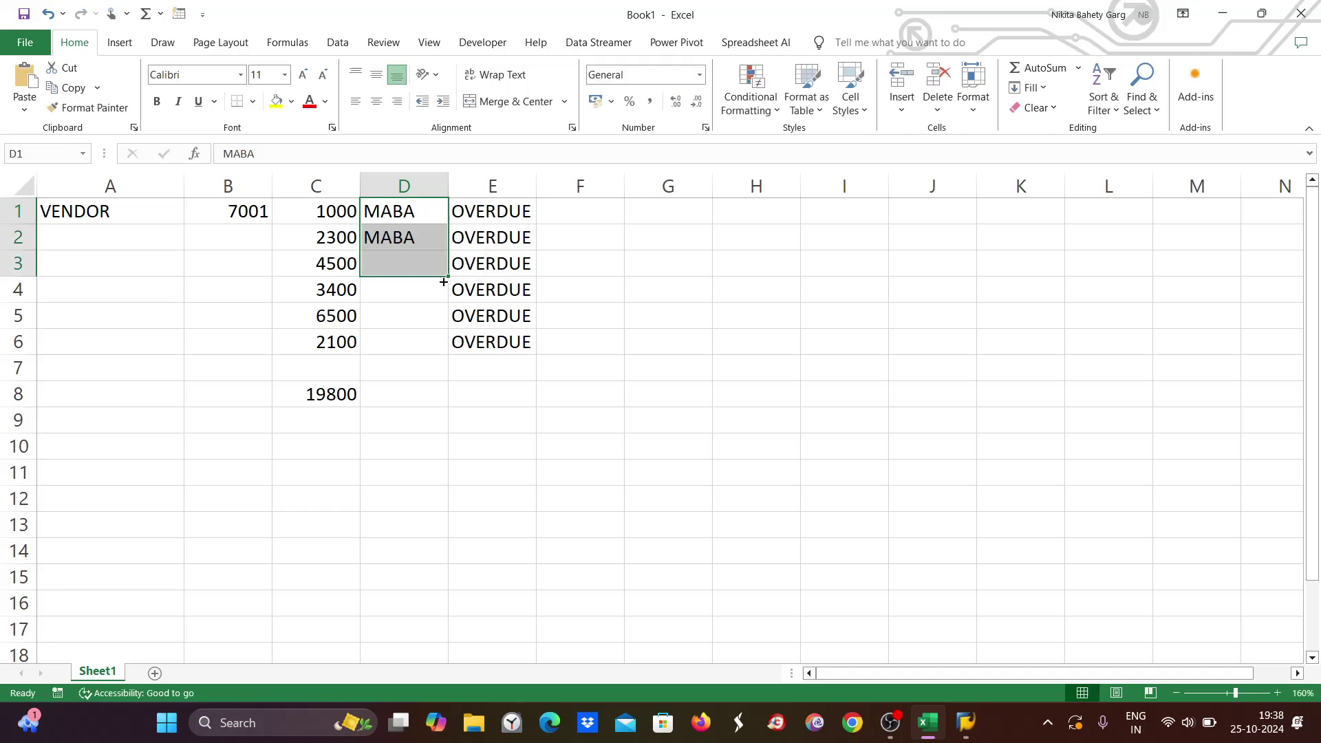
click(379, 288)
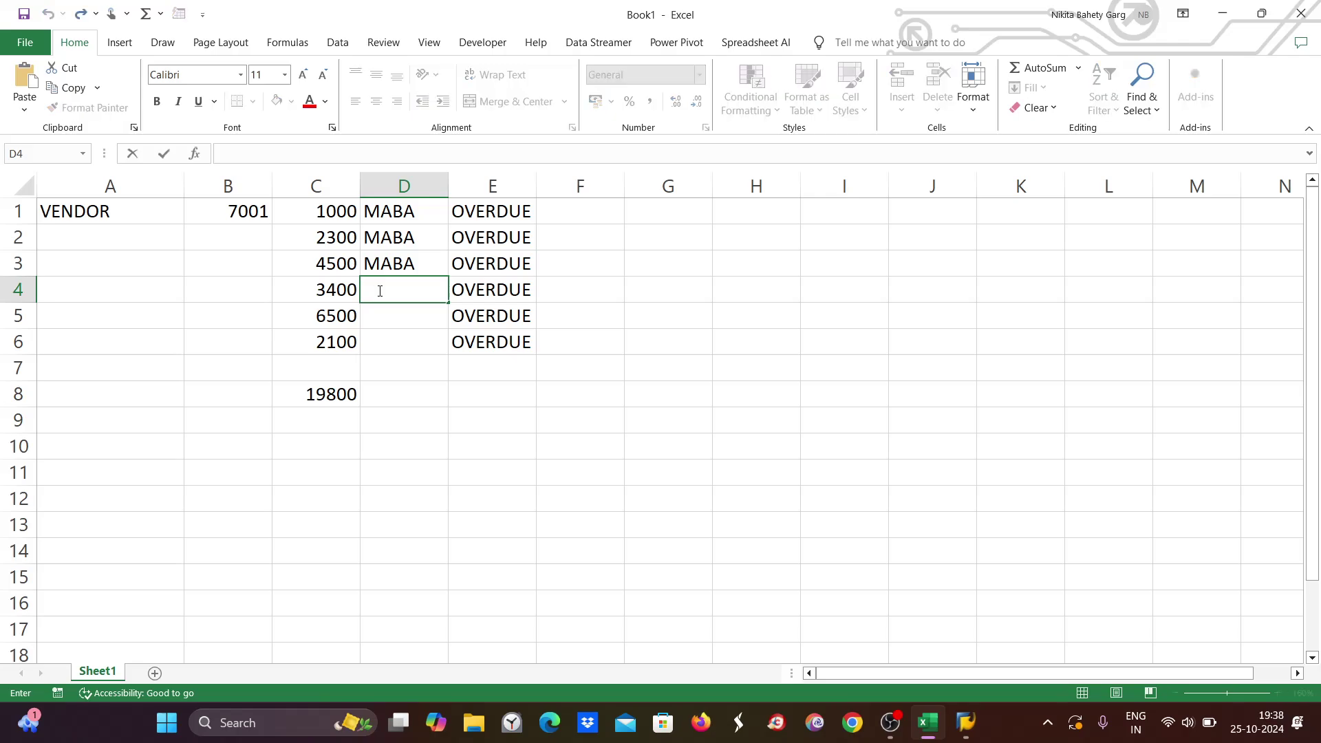
text(SEBA)
drag(445, 303, 437, 345)
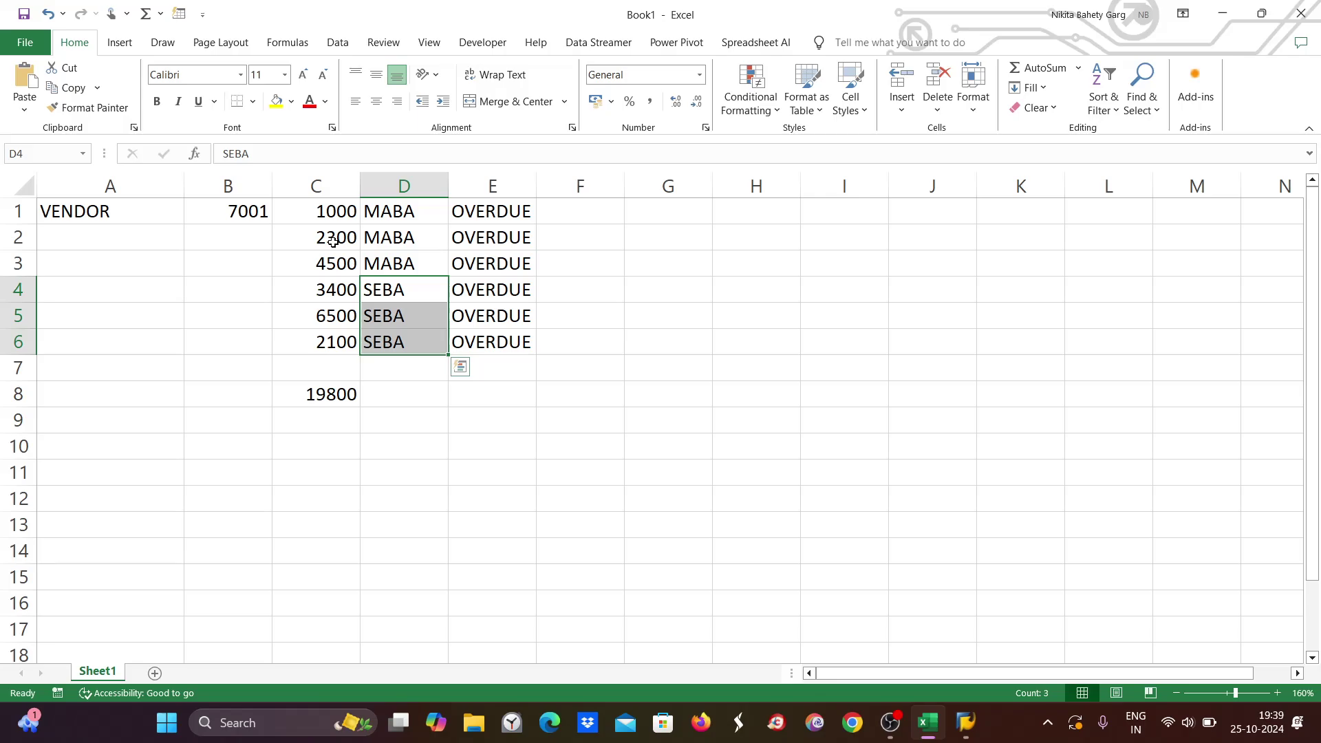
double_click(107, 242)
text(FRE)
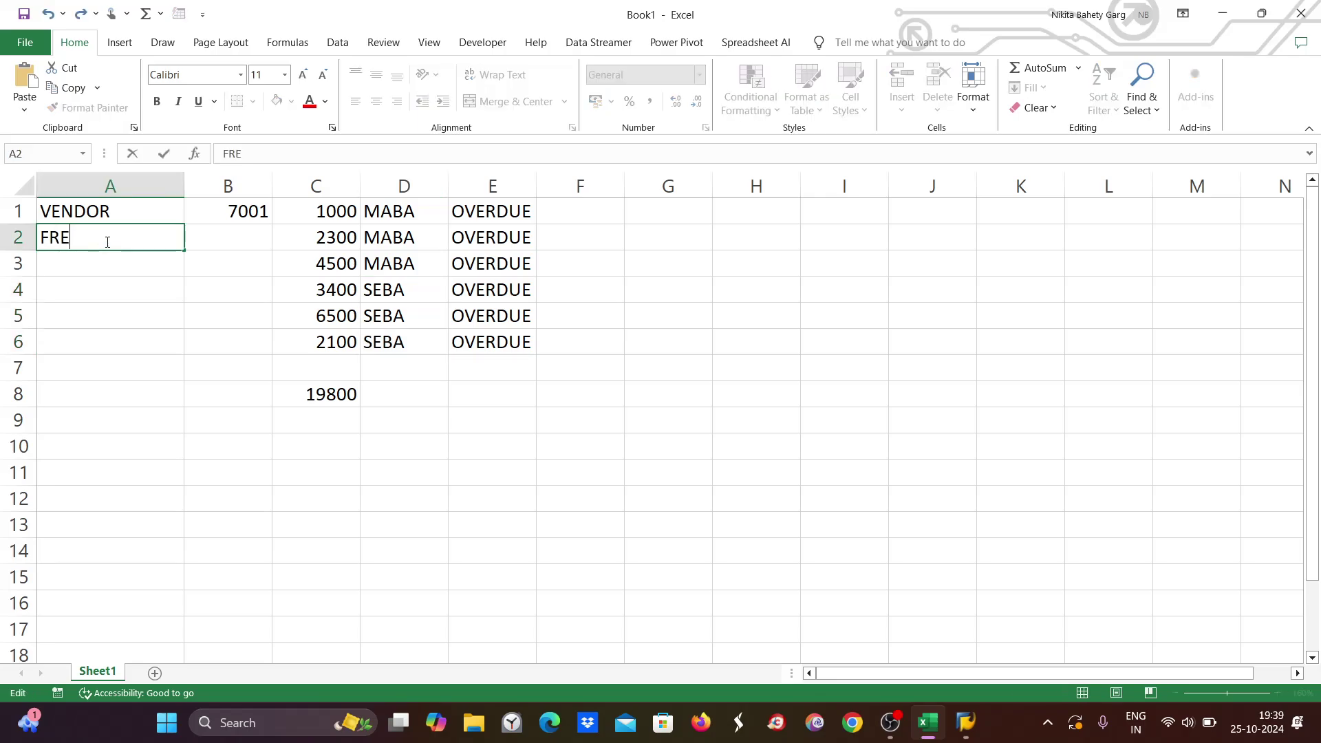
text(E SELECTION)
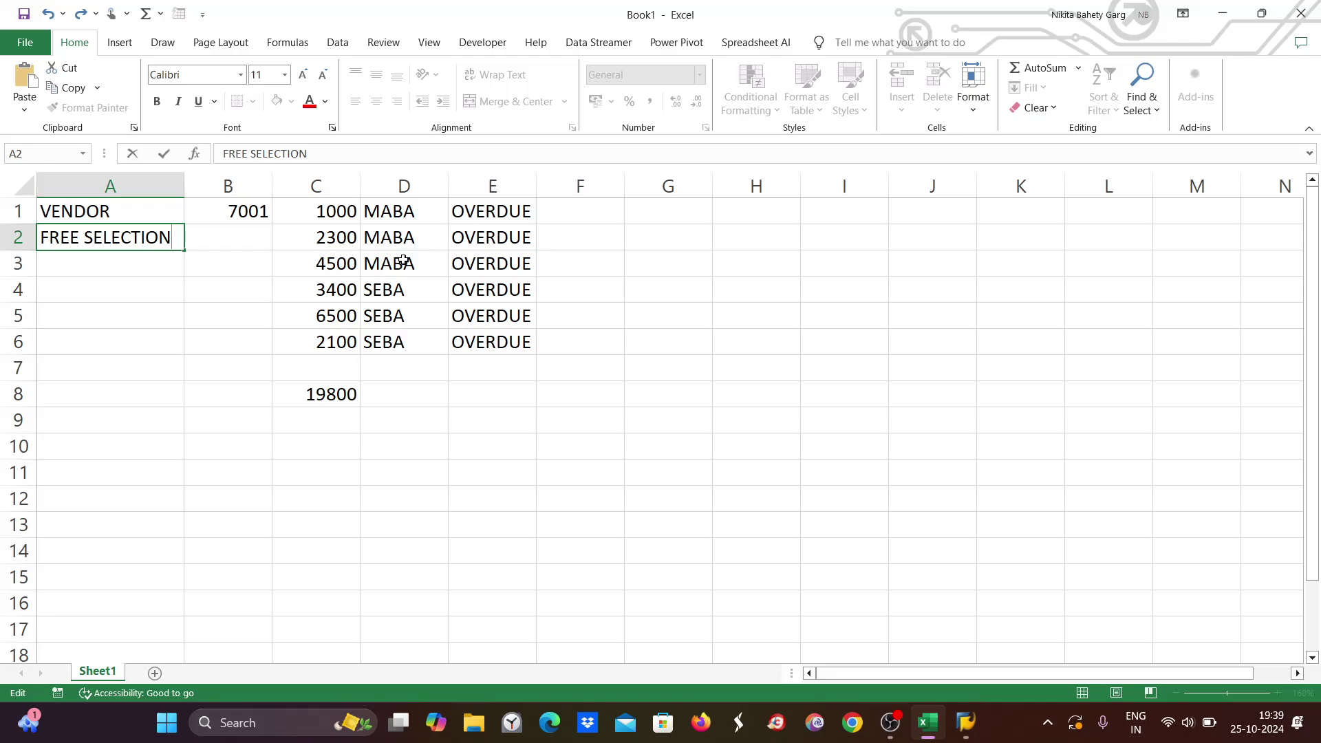
Fill the 3400 cell C4 yellow and return to SAP's Automatic Payment Transactions status screen.
drag(389, 212, 370, 340)
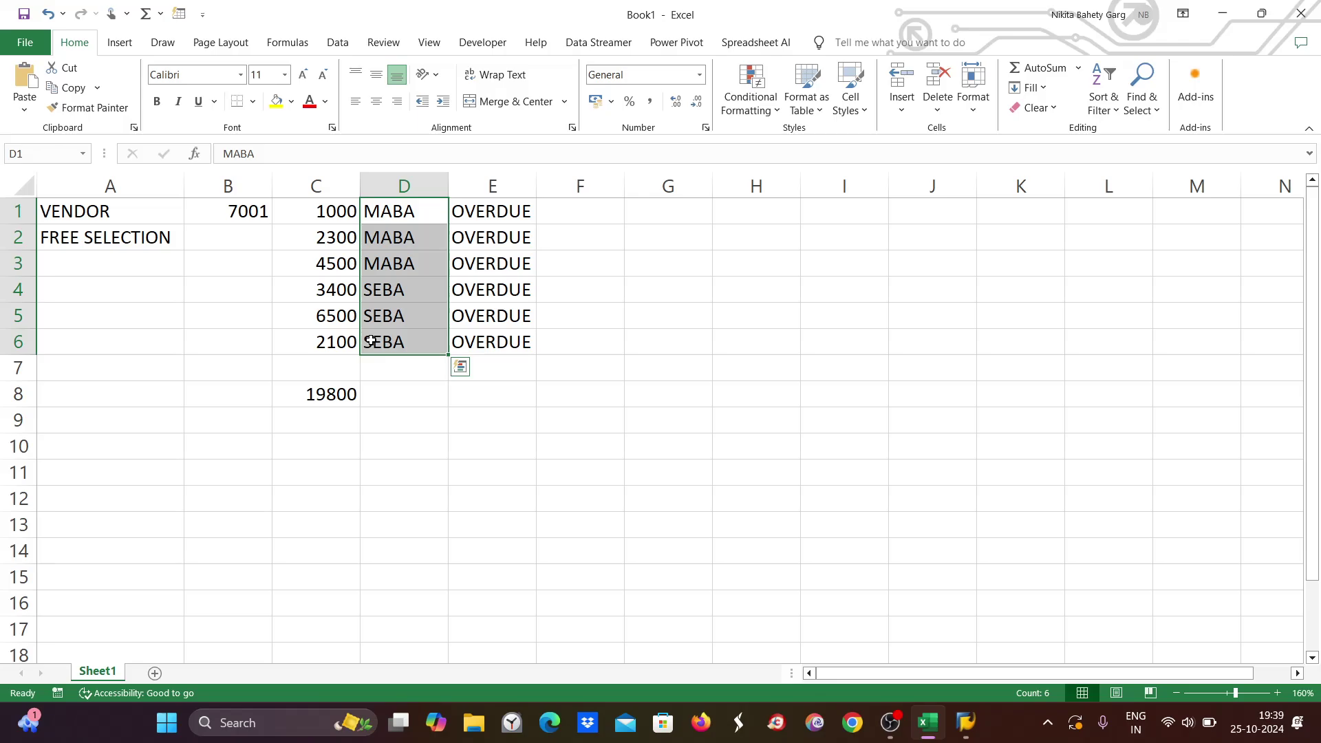
click(344, 290)
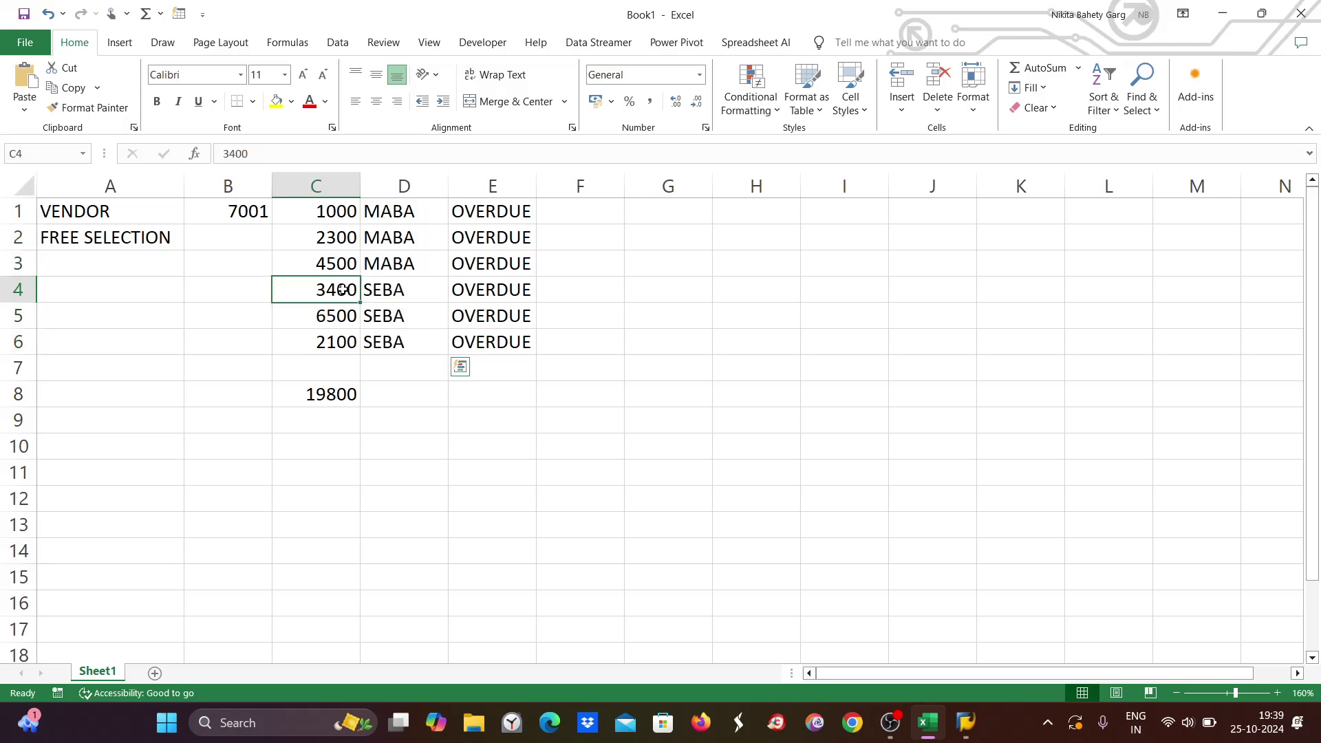
click(289, 105)
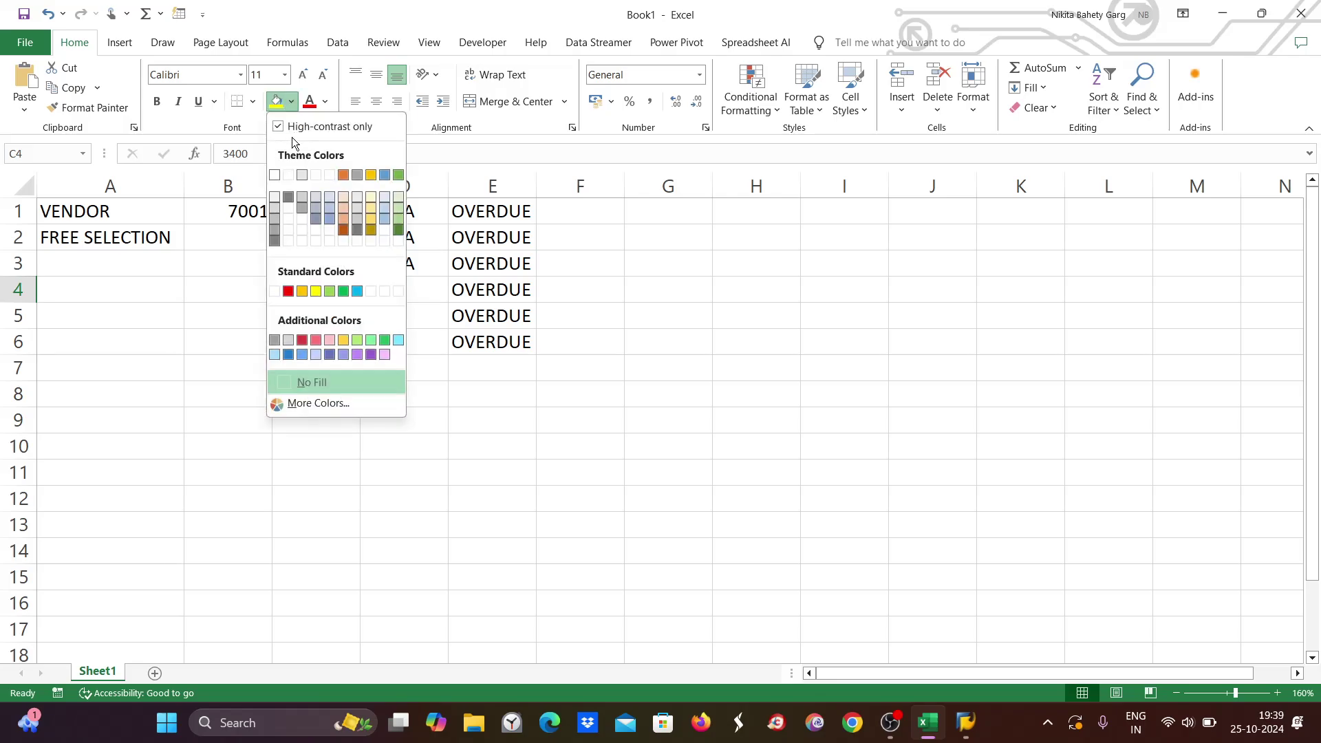
click(314, 291)
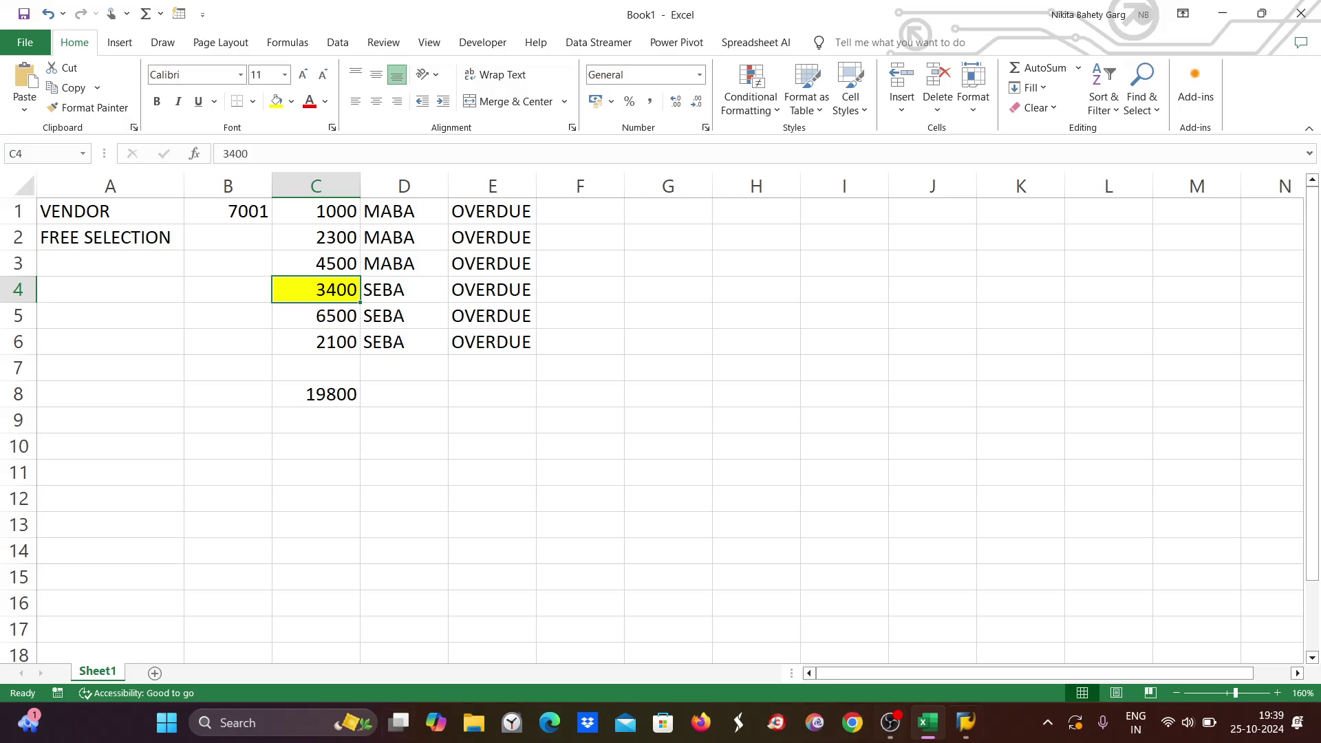
mouse_move(983, 719)
click(1013, 665)
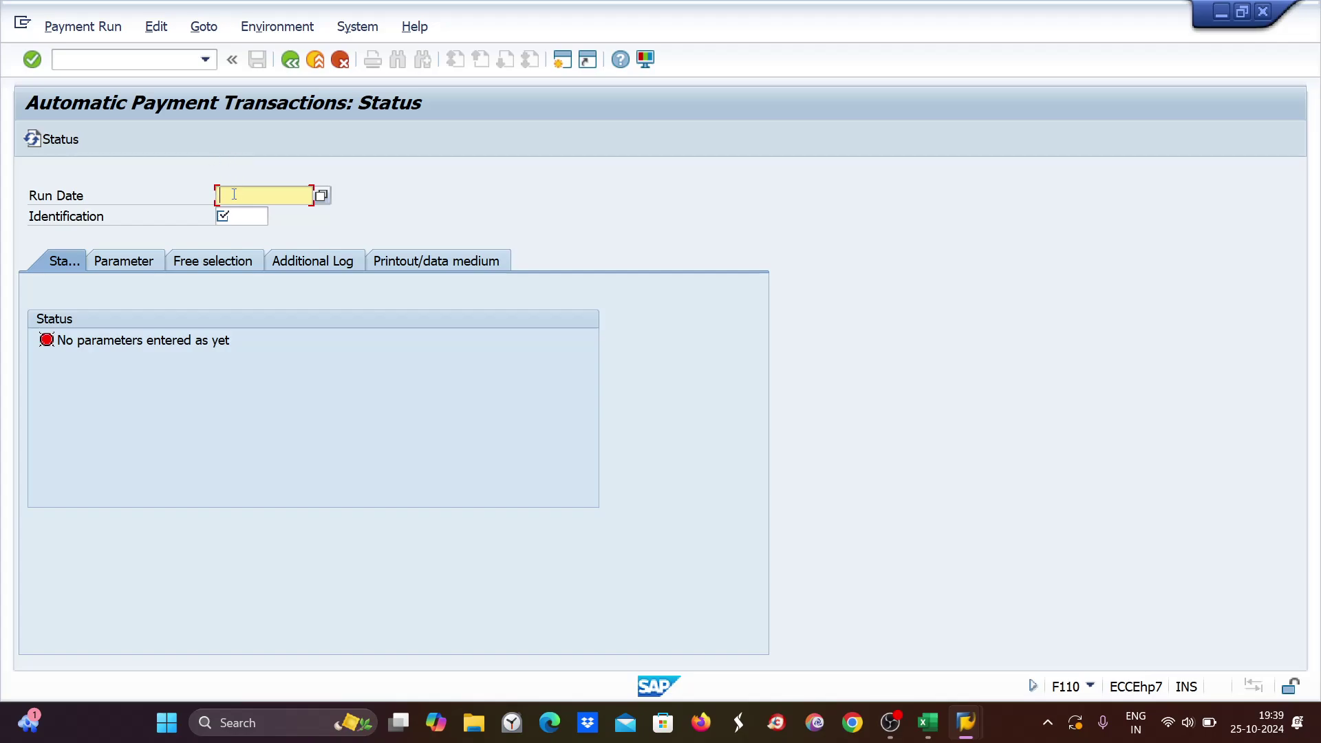
Try running /NFBL1N from the payment run screen, which fails with a connection error.
click(73, 57)
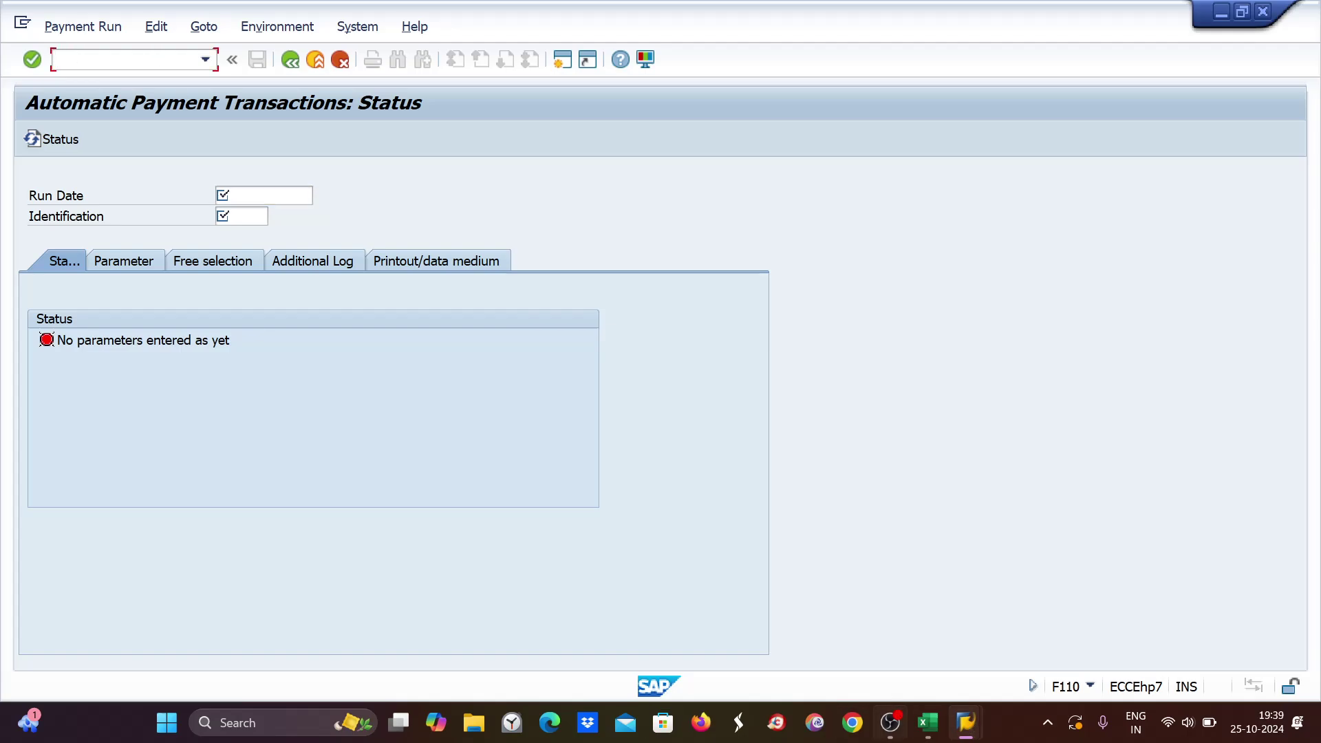
click(929, 723)
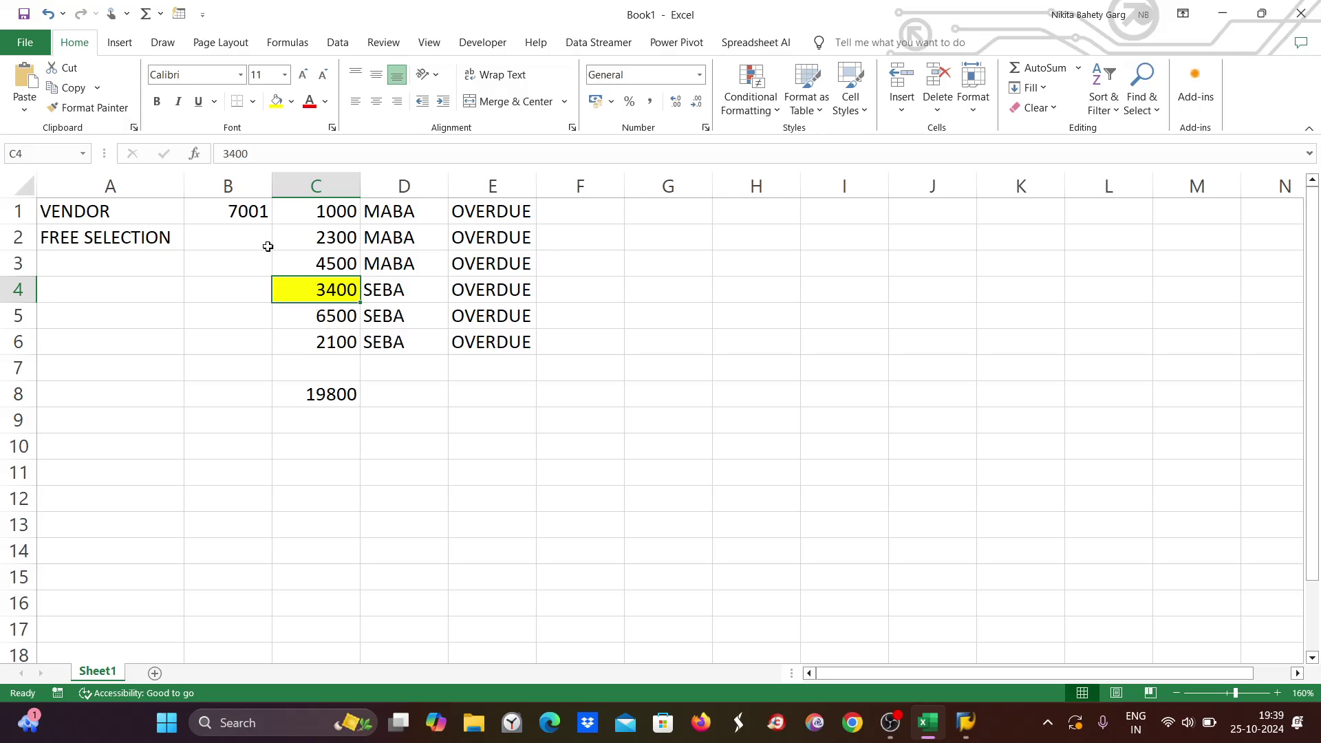
mouse_move(964, 733)
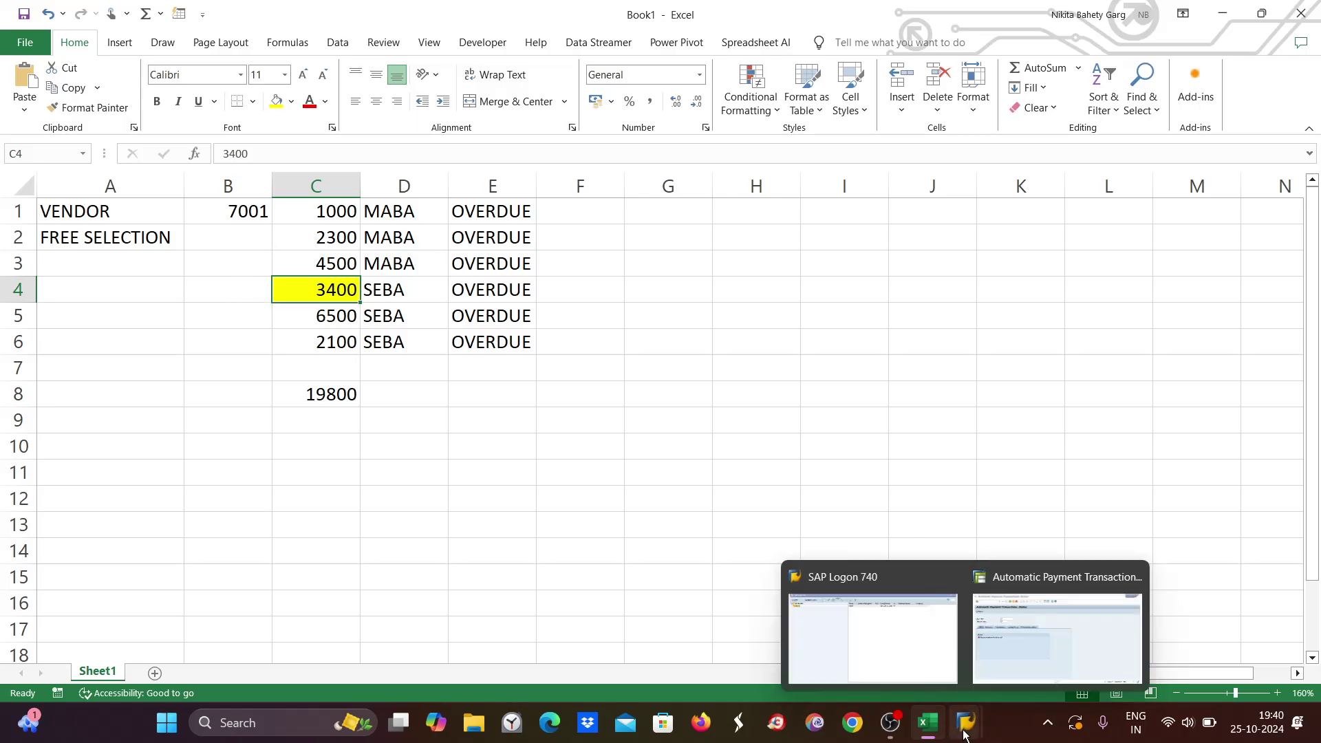
click(1097, 643)
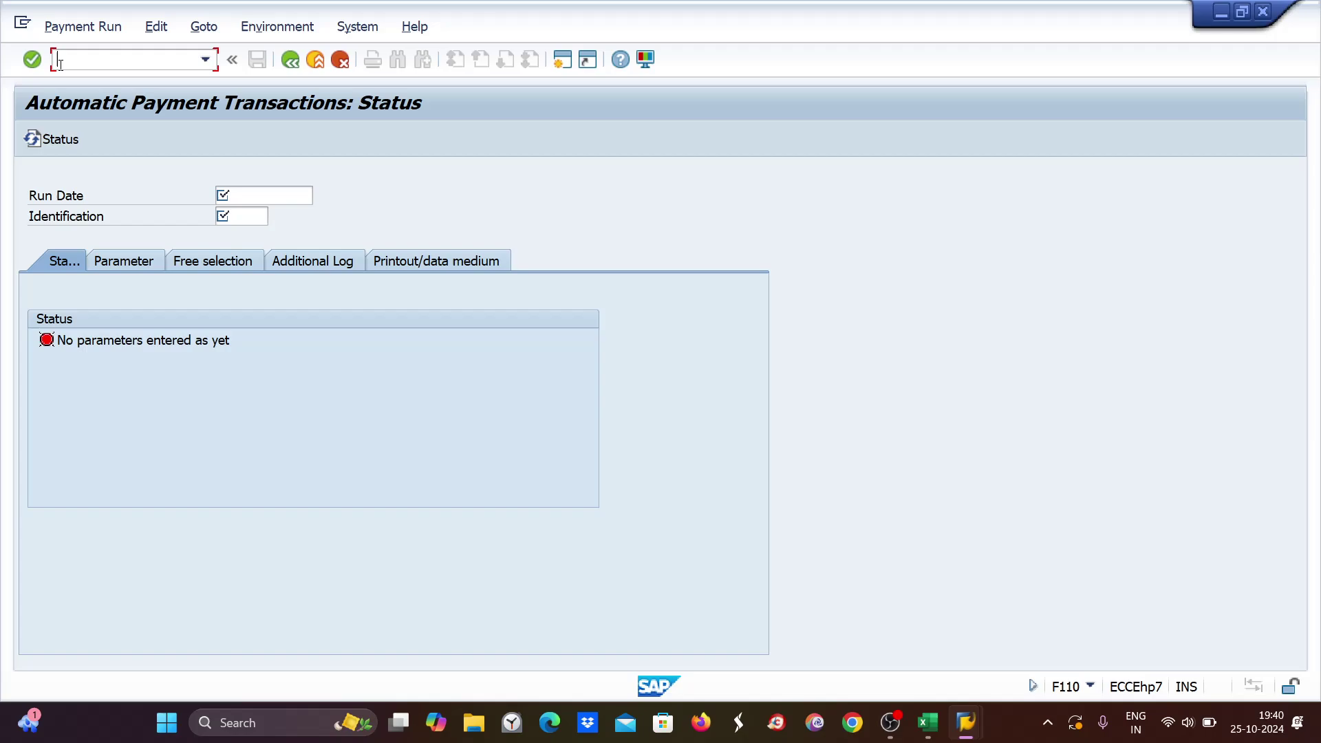
text(/NFBl1n)
key(Return)
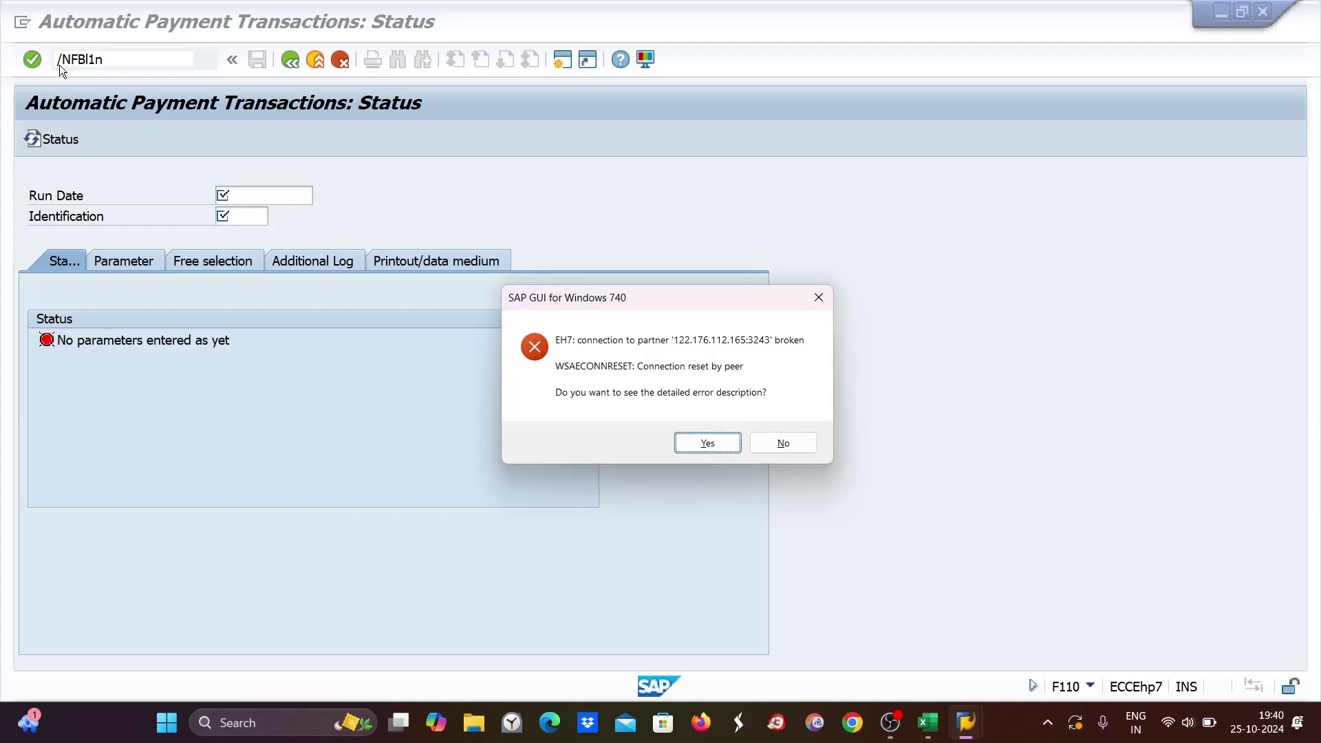
click(783, 444)
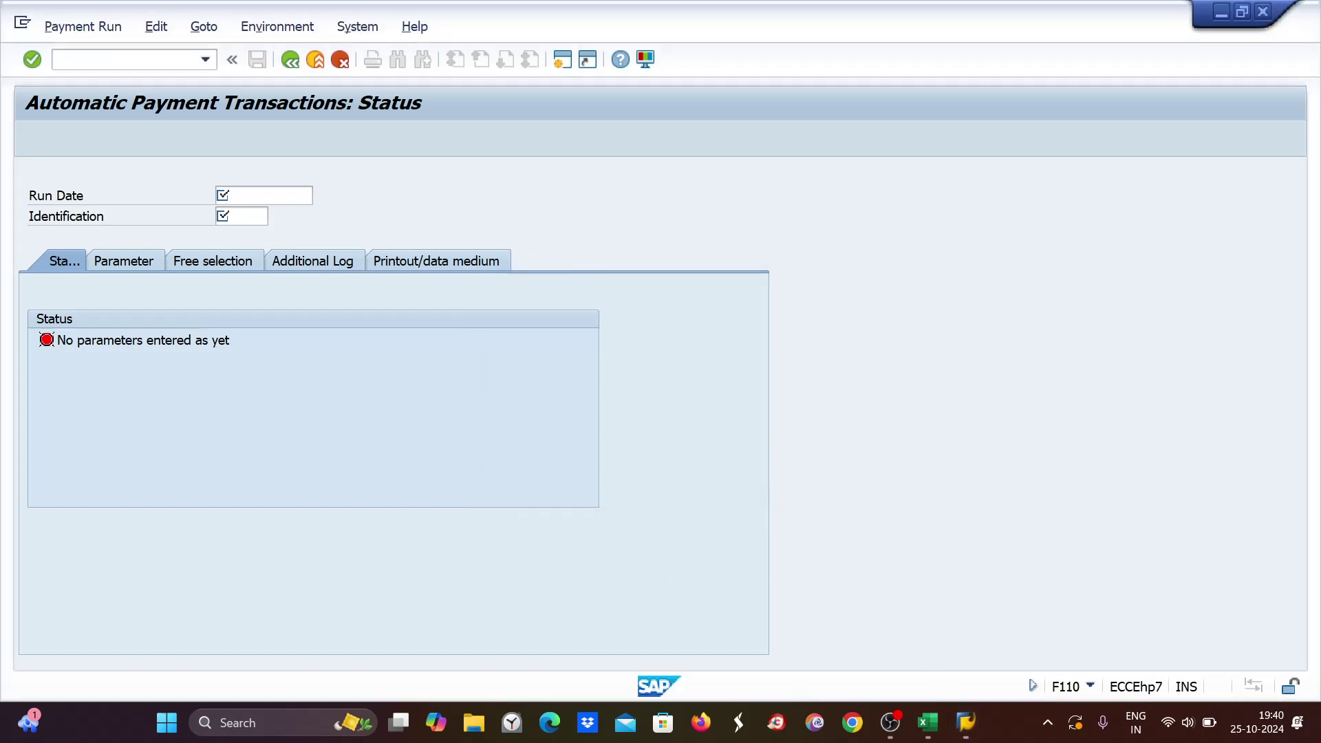
Log on again via SAP Logon with user and password, continuing this logon and ending others.
click(974, 730)
click(974, 730)
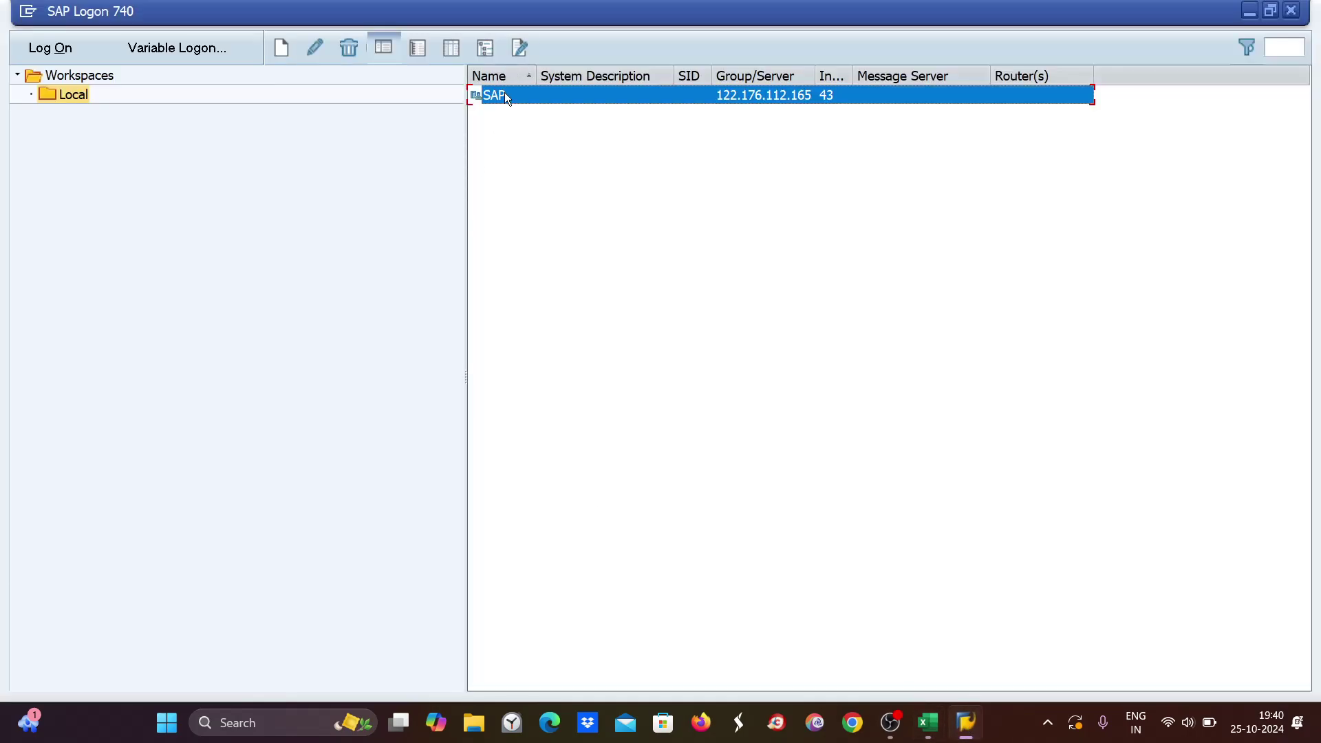
double_click(505, 95)
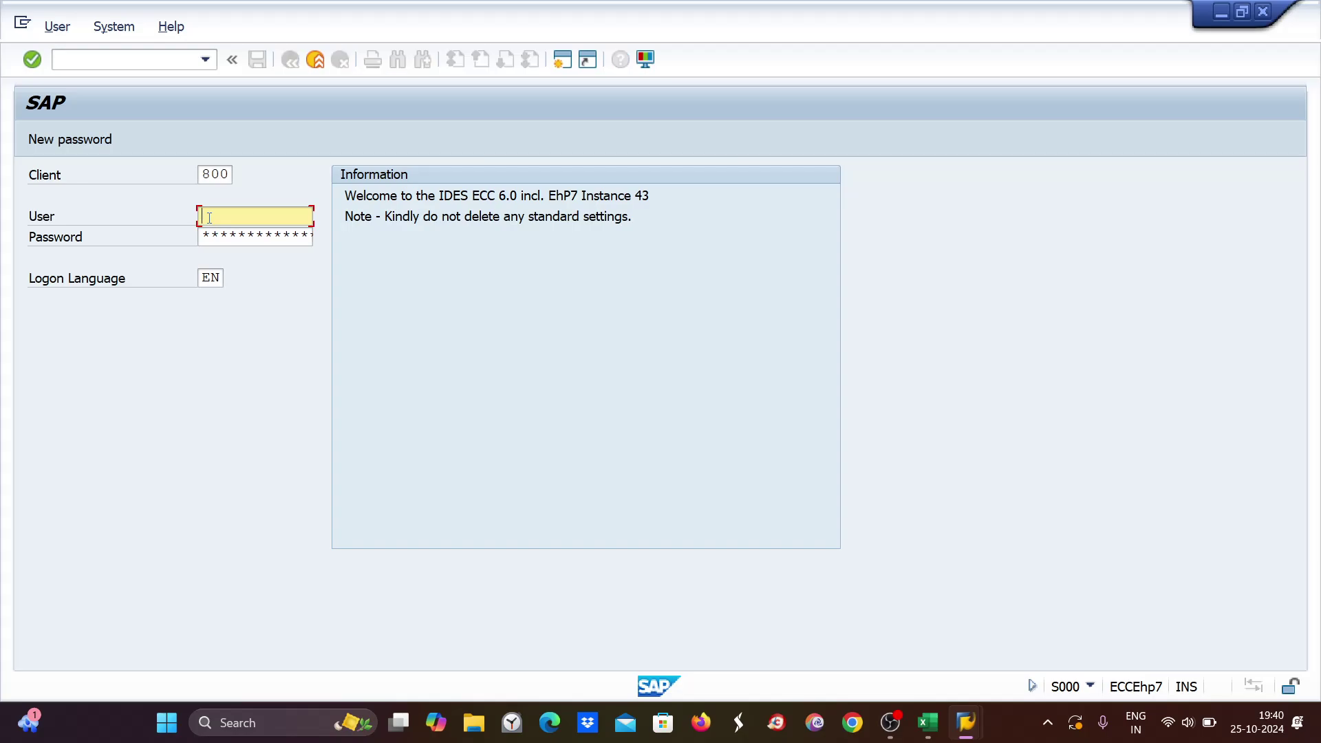
text(n)
click(215, 240)
key(ctrl+v)
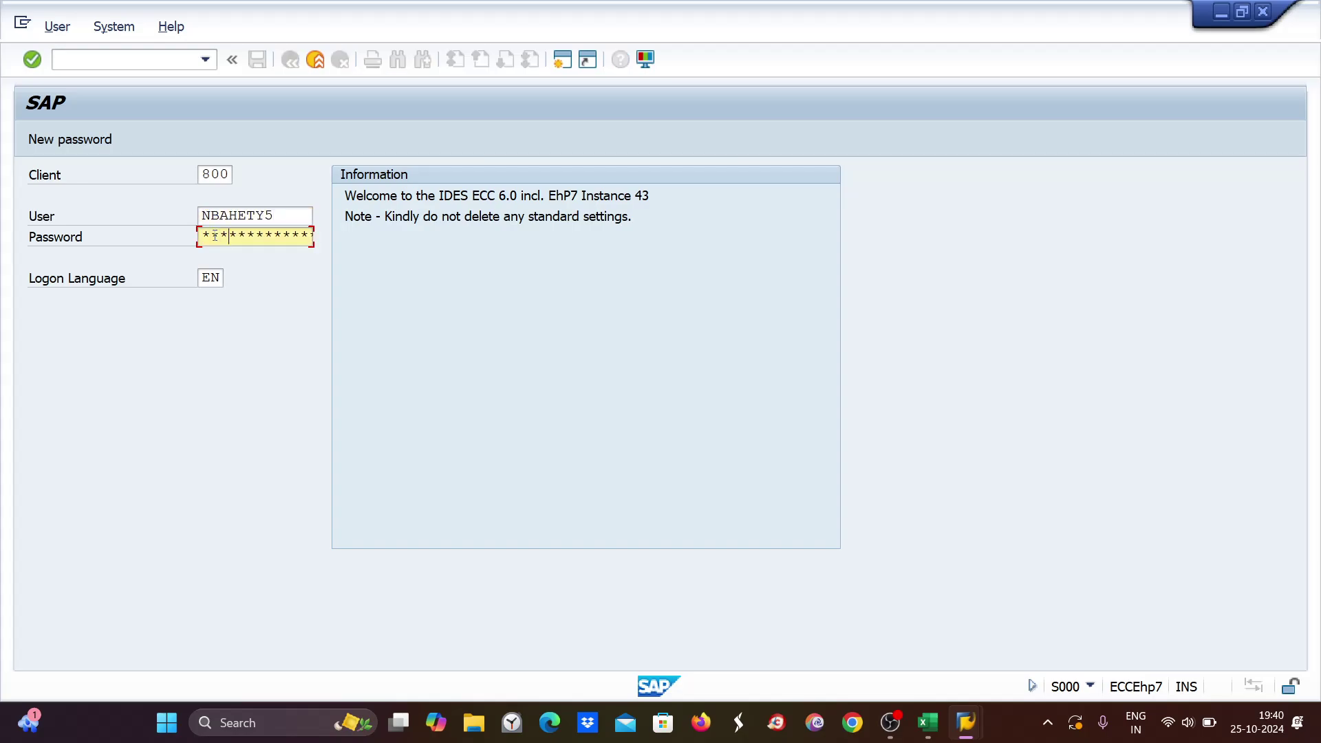
key(Return)
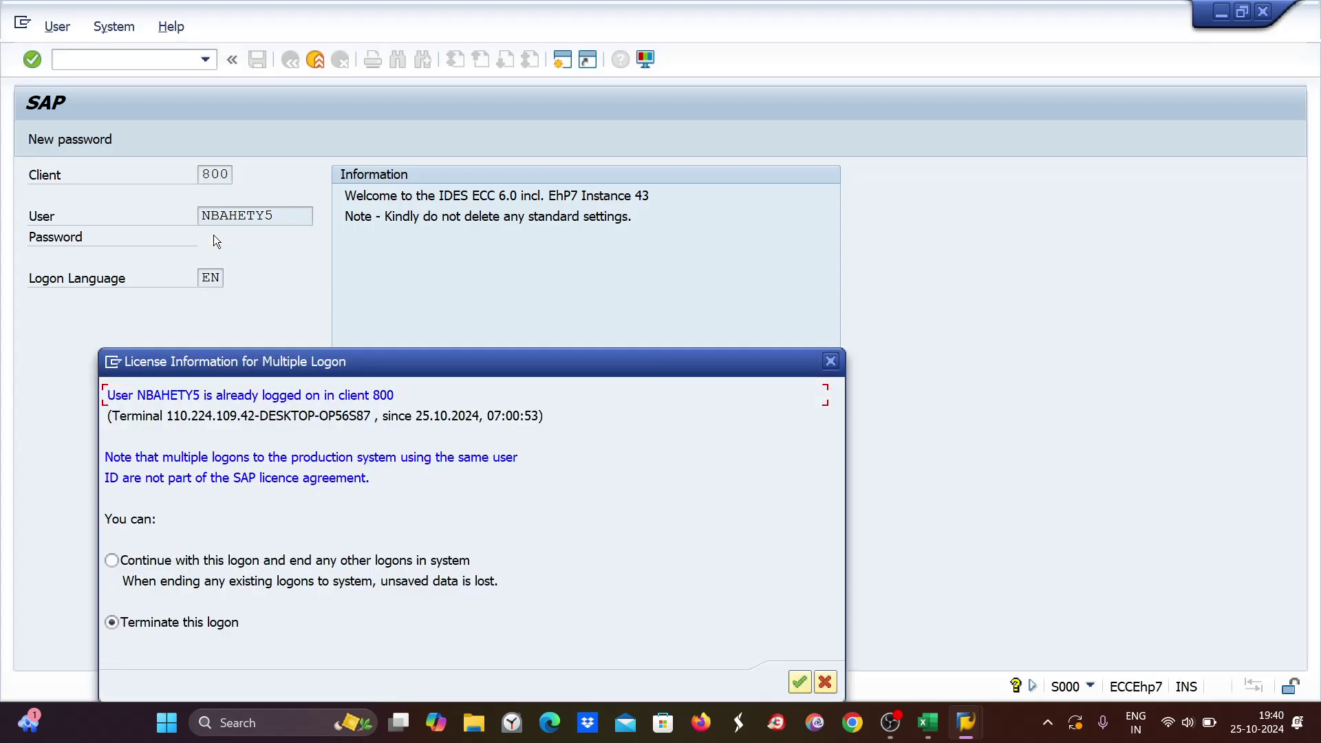
click(111, 560)
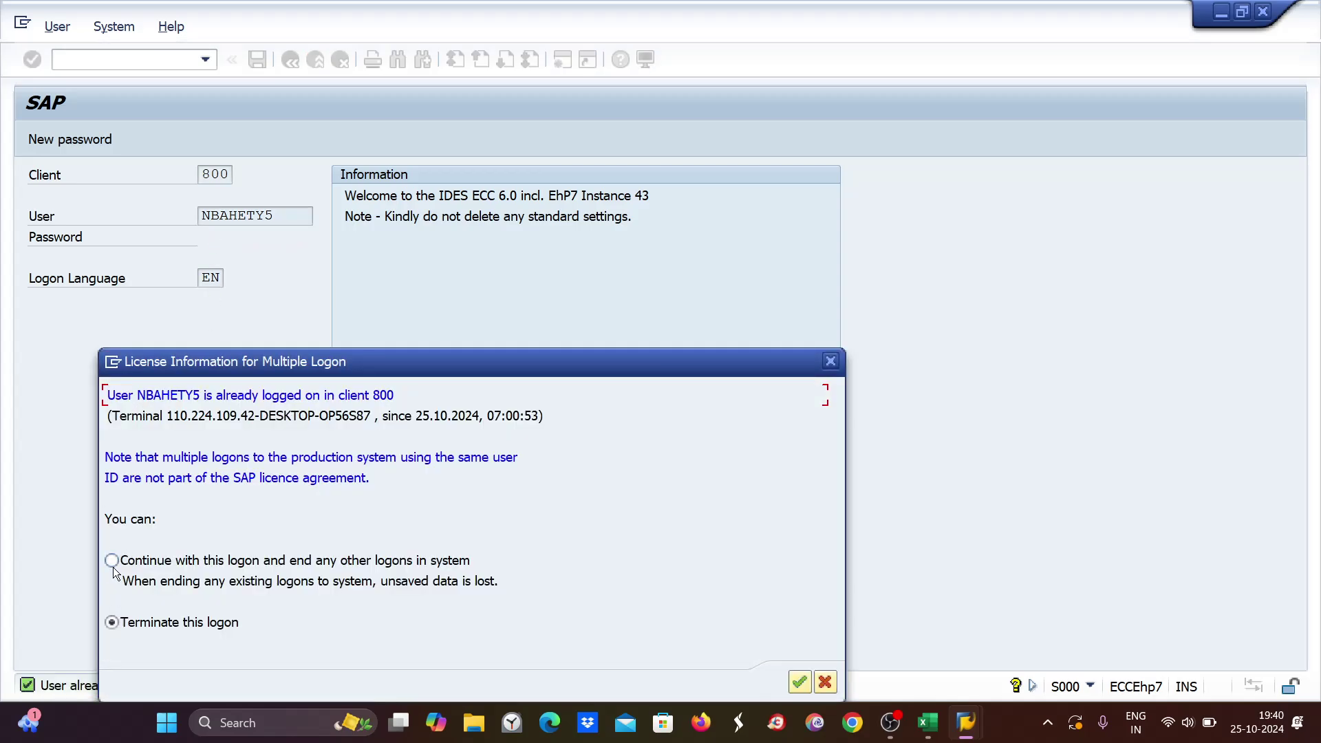
click(797, 683)
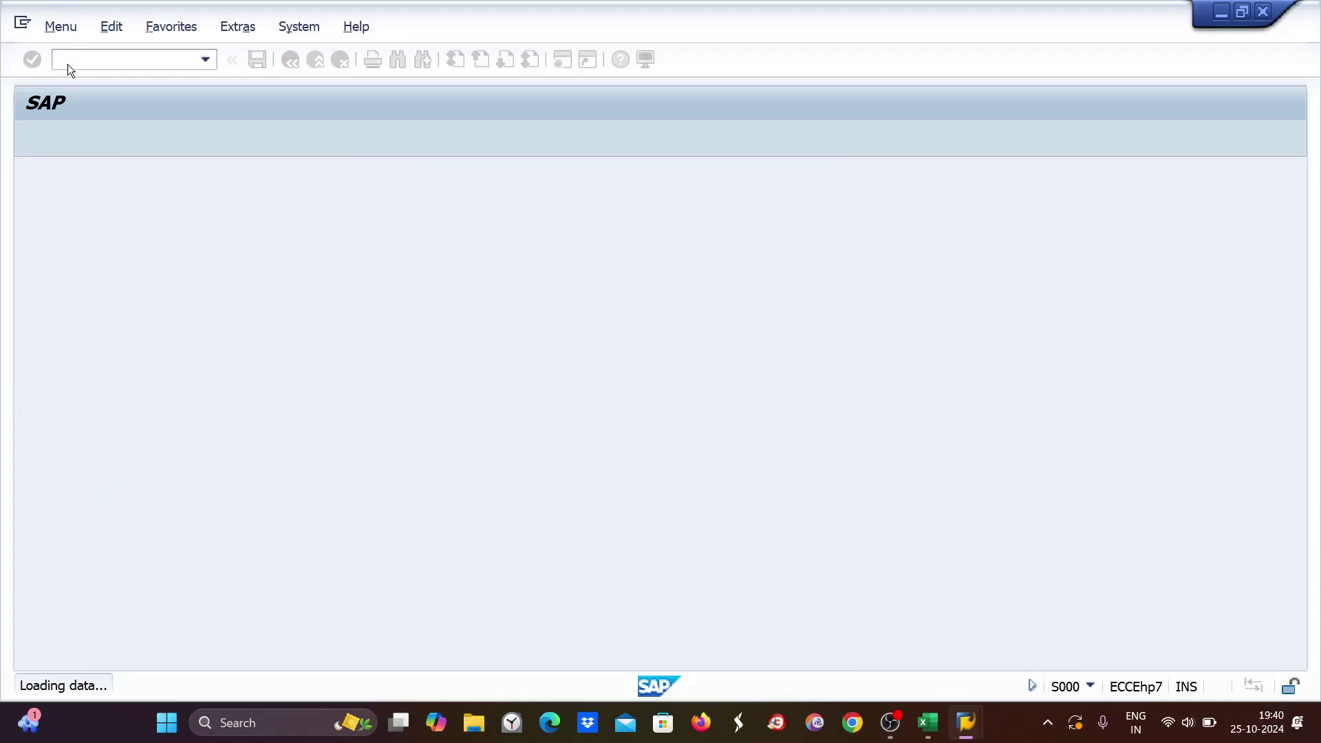
Run FBL1N for vendor 7001 in company code ZE89, which finds no open items.
text(fb)
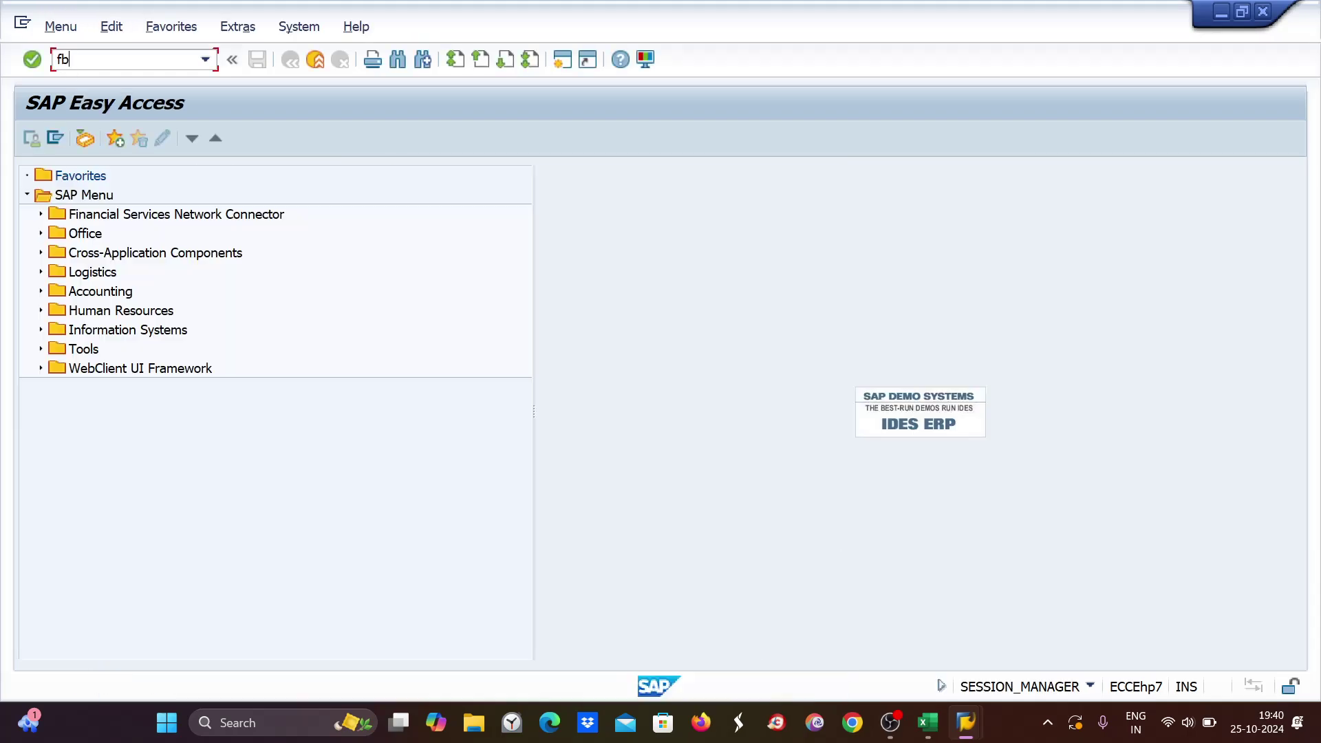
text(l1n)
key(Return)
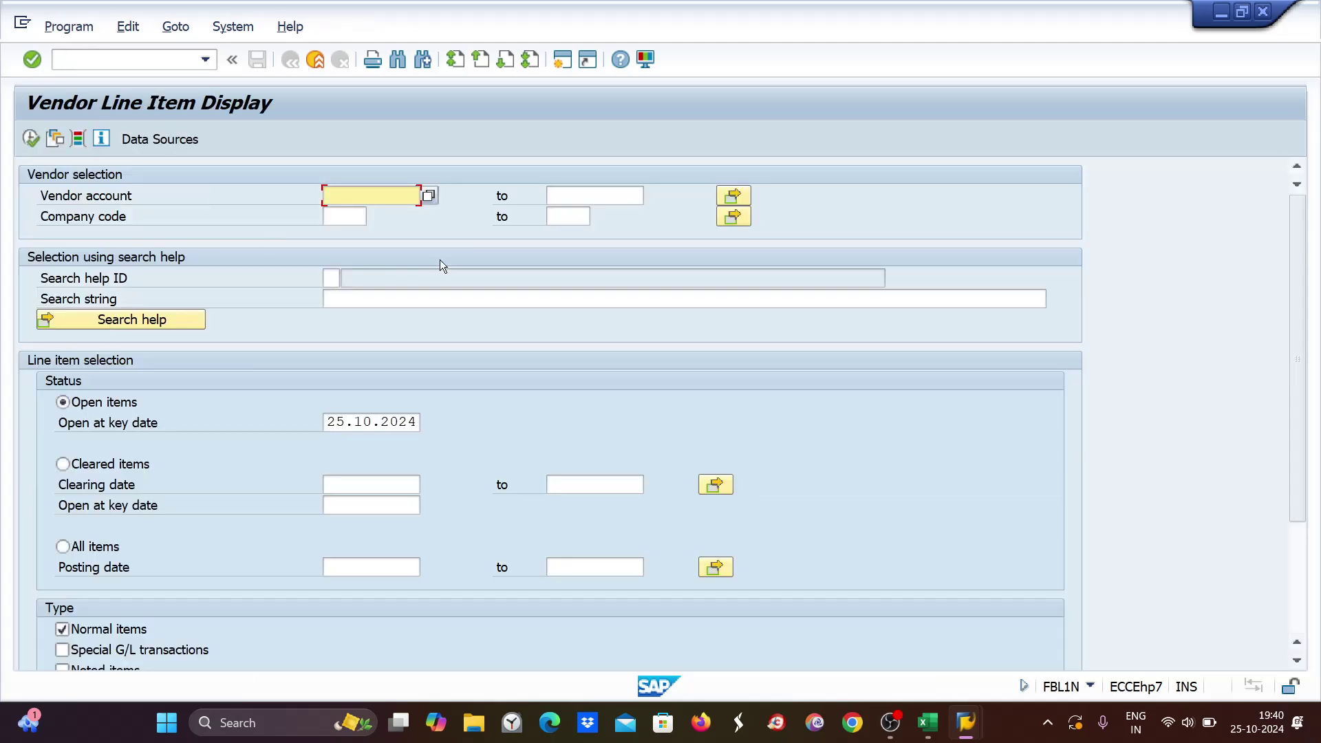
text(7001)
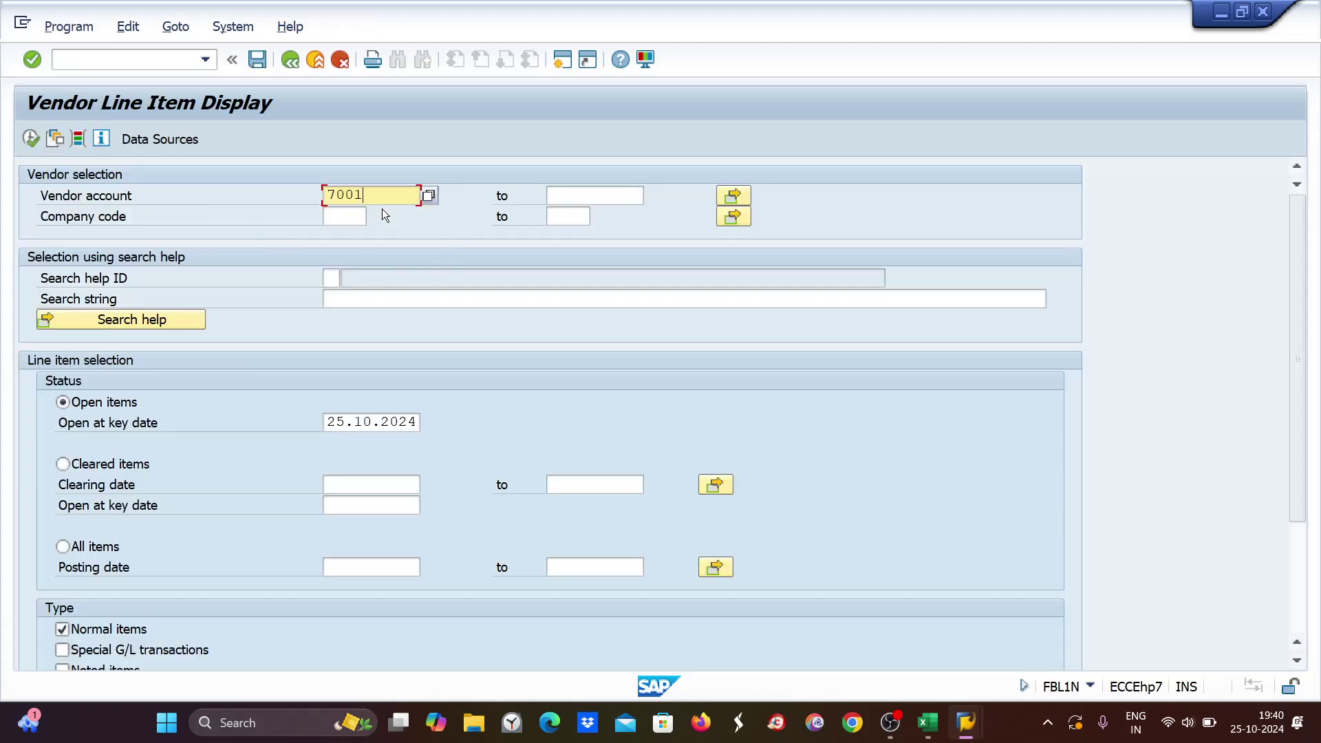
click(349, 216)
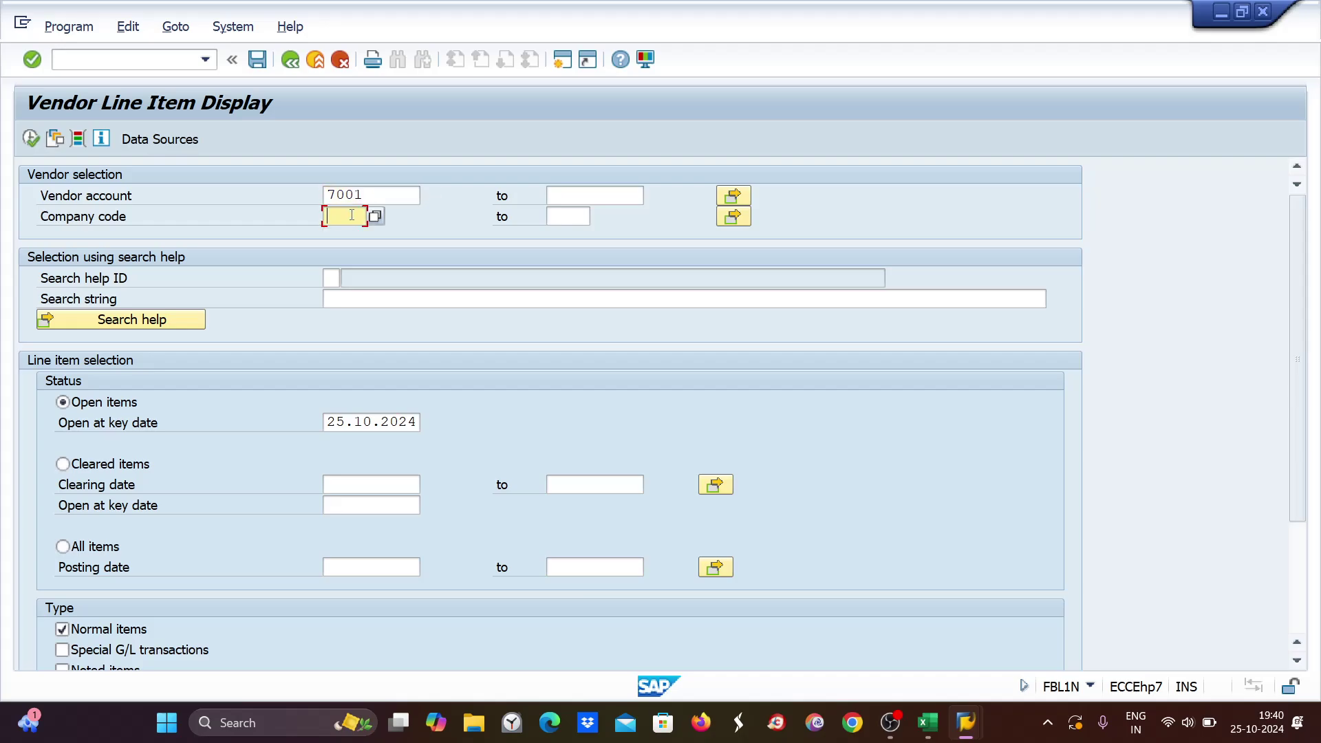
text(ze89)
click(30, 138)
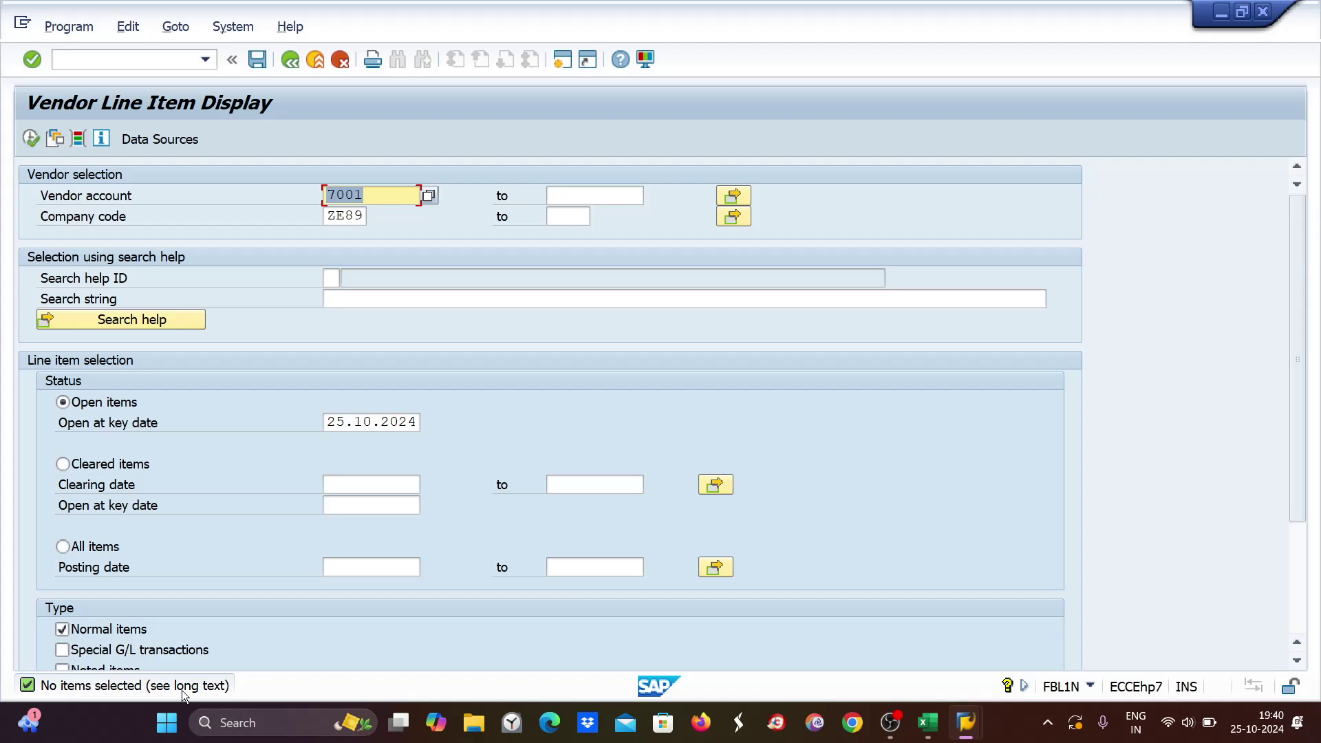
click(82, 57)
text(/nfb)
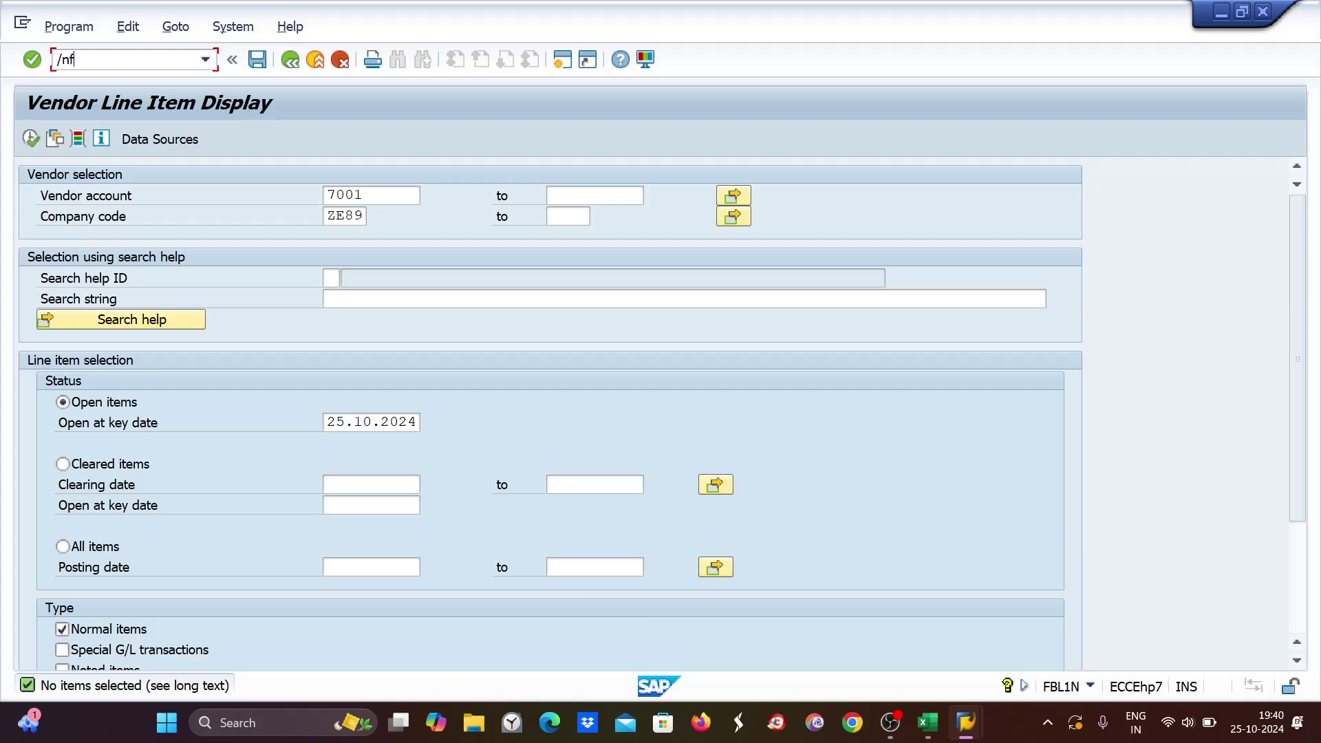
text(l1n)
In a new session, go via XK01 to XK02 Change Vendor for vendor 7001, ZE89.
key(Return)
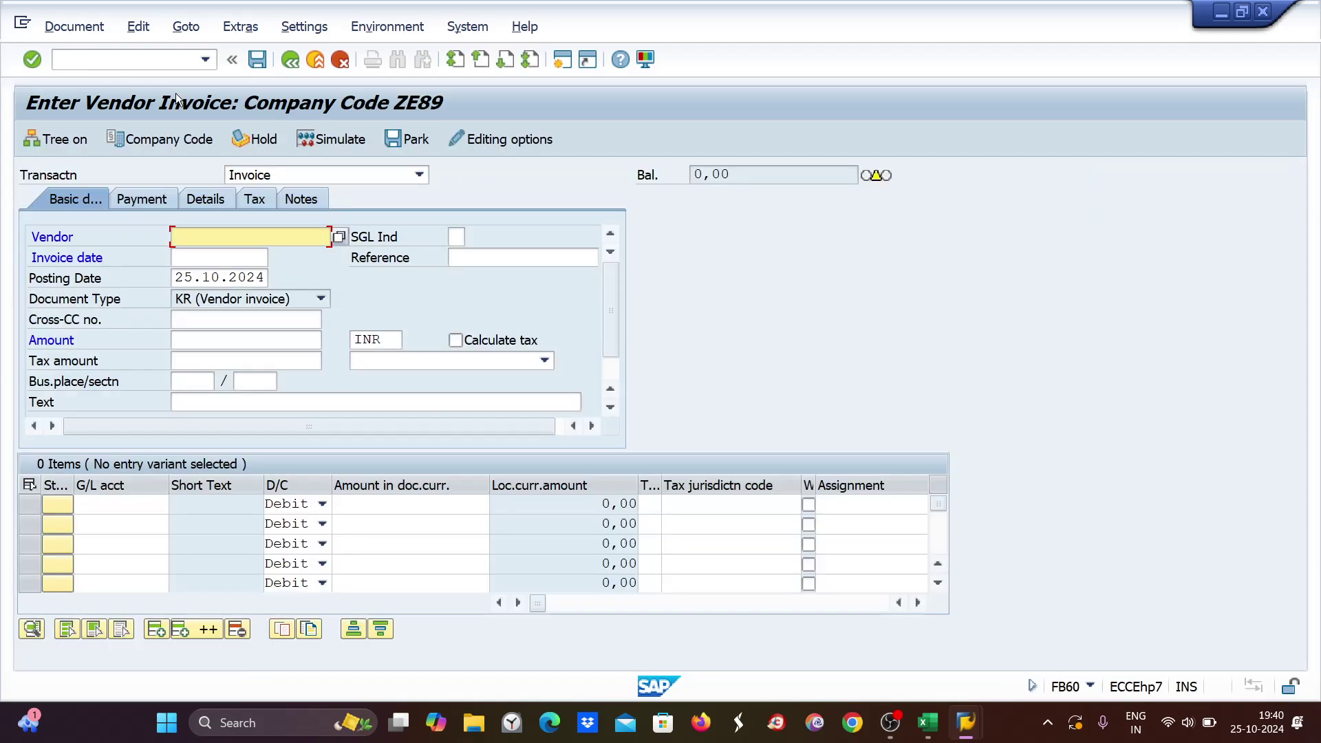
click(563, 62)
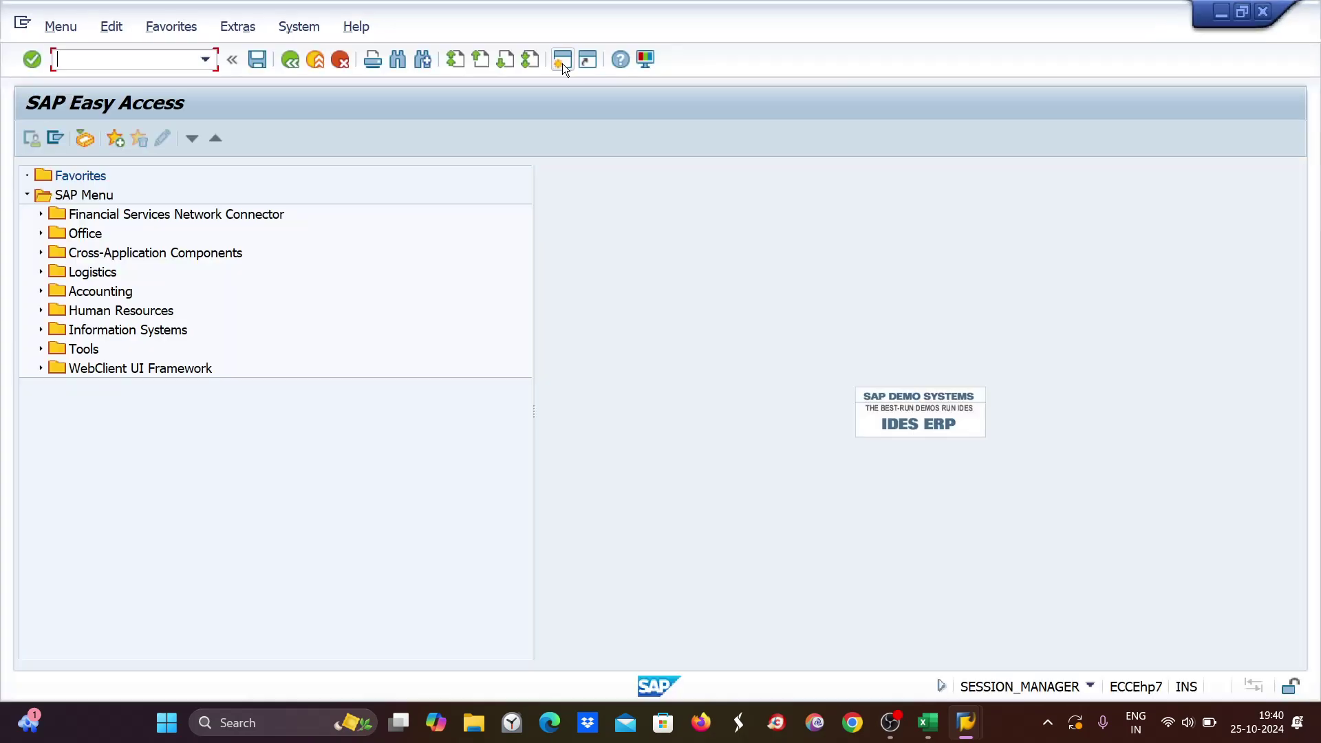
text(xk01)
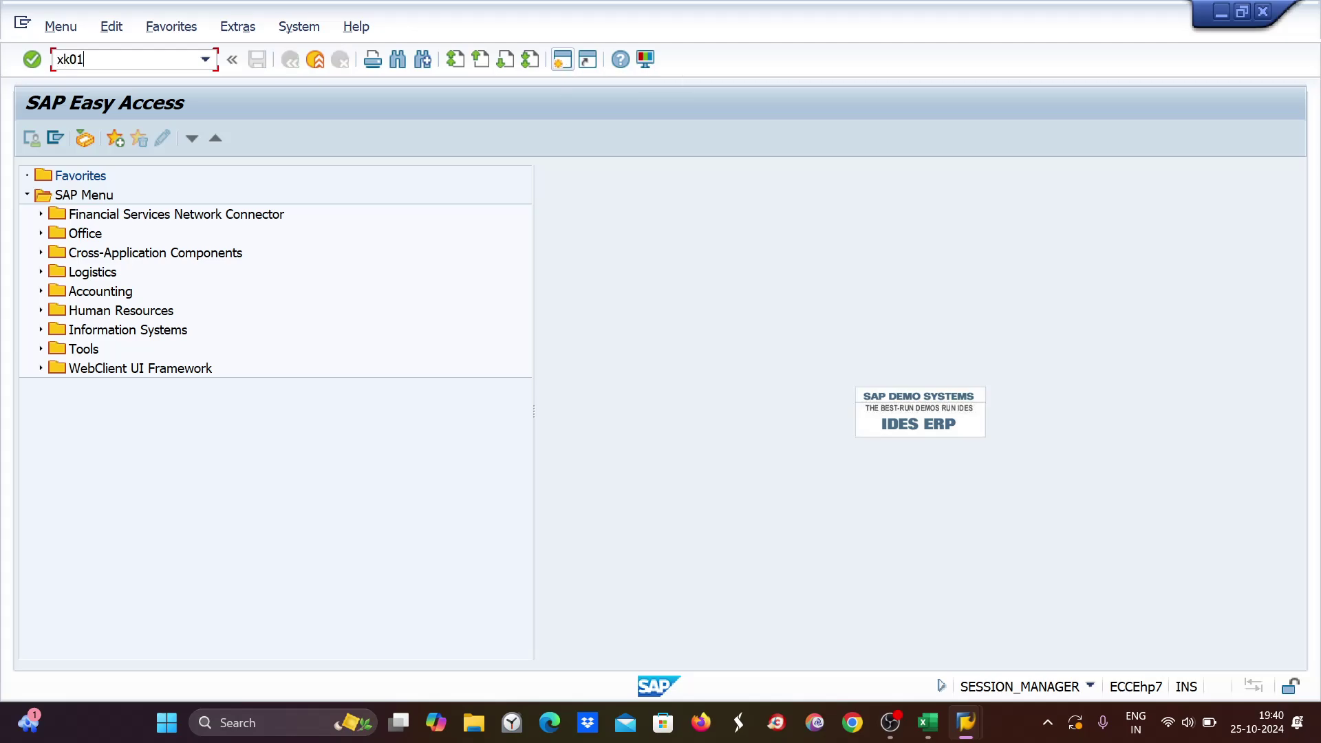
key(Return)
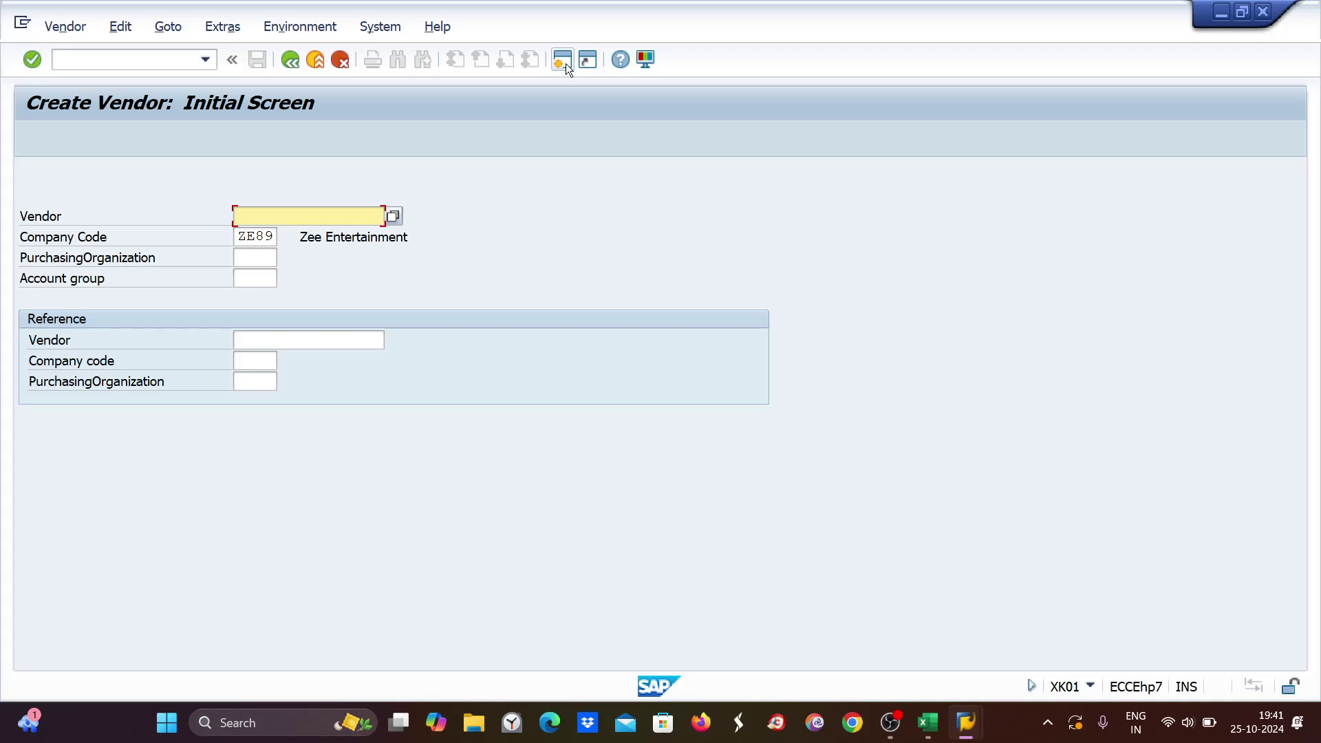
click(62, 60)
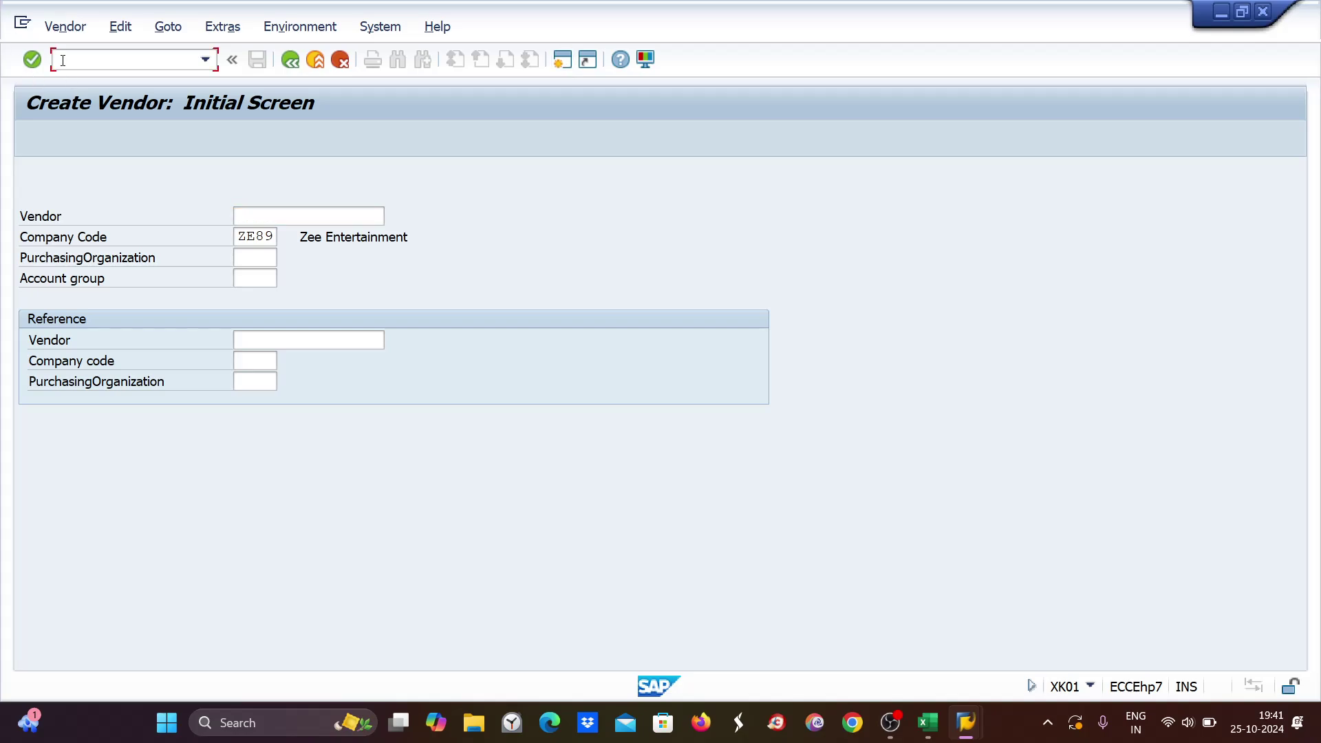
text(/nxk02)
key(Return)
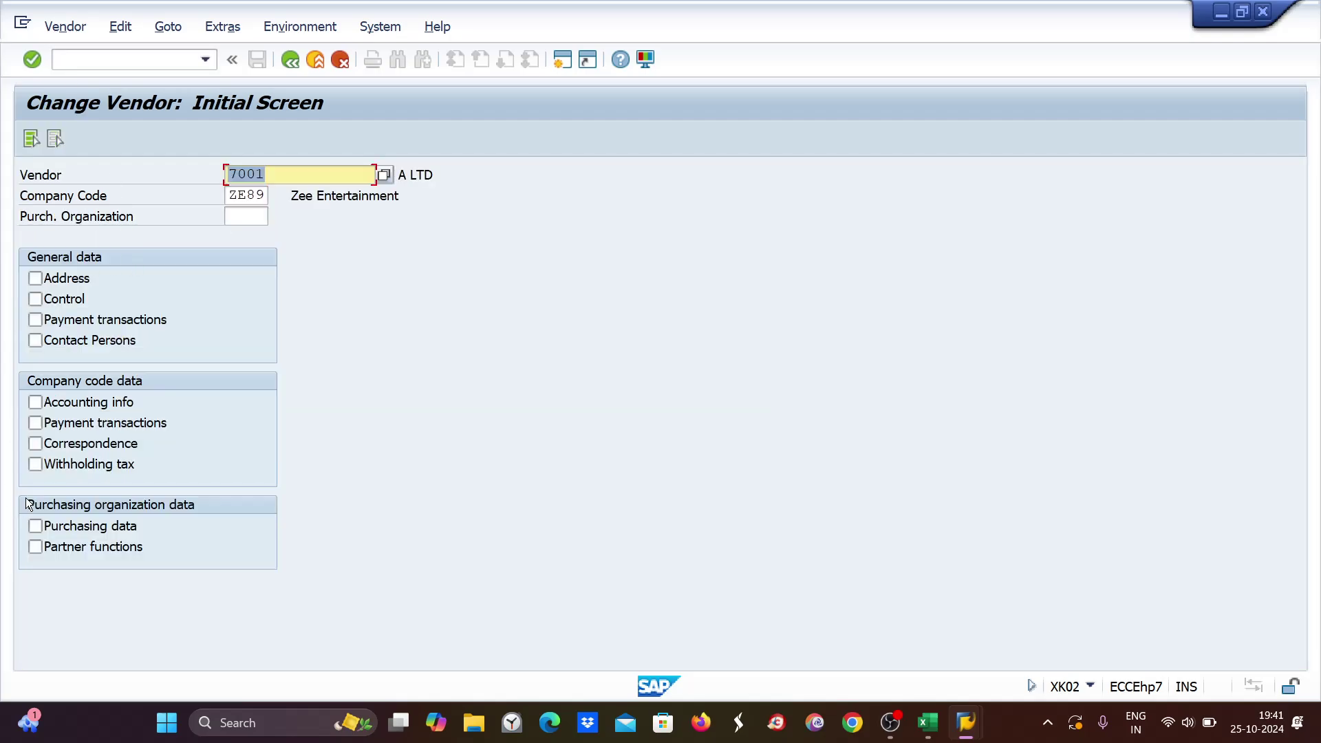
Open vendor 7001's payment transactions view and restore payment terms 0001 without saving.
click(35, 423)
key(Return)
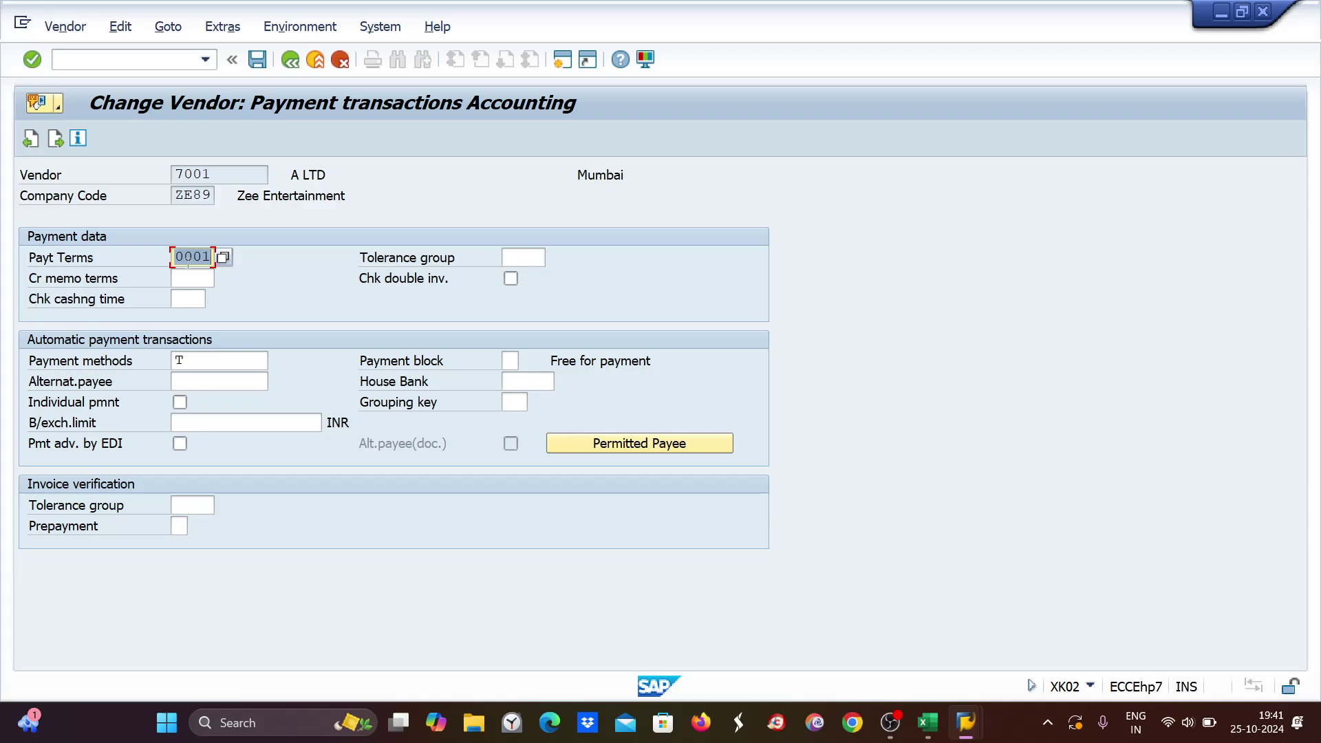
text(ze02)
key(BackSpace)
key(BackSpace)
key(BackSpace)
key(BackSpace)
text(0001)
key(ctrl+s)
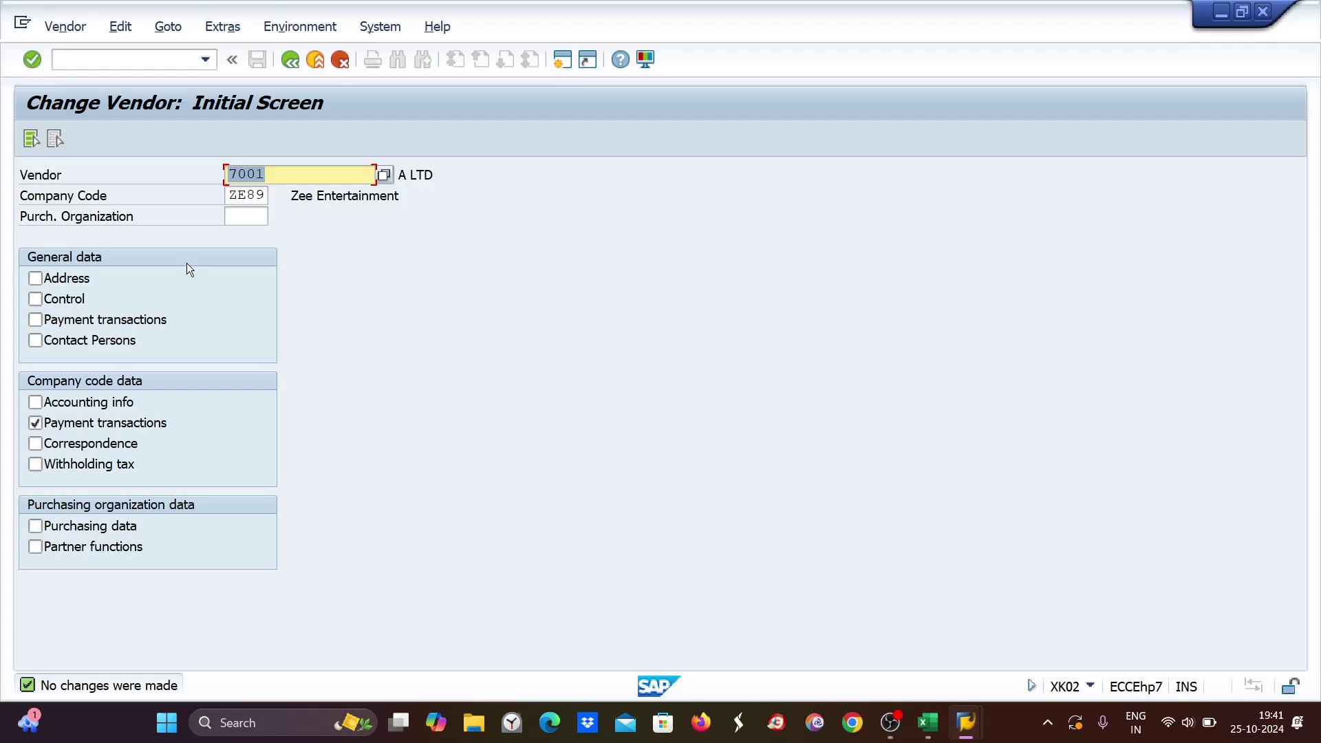
Start an invoice for vendor 7001 with invoice and posting dates 20.10.2024.
click(1271, 14)
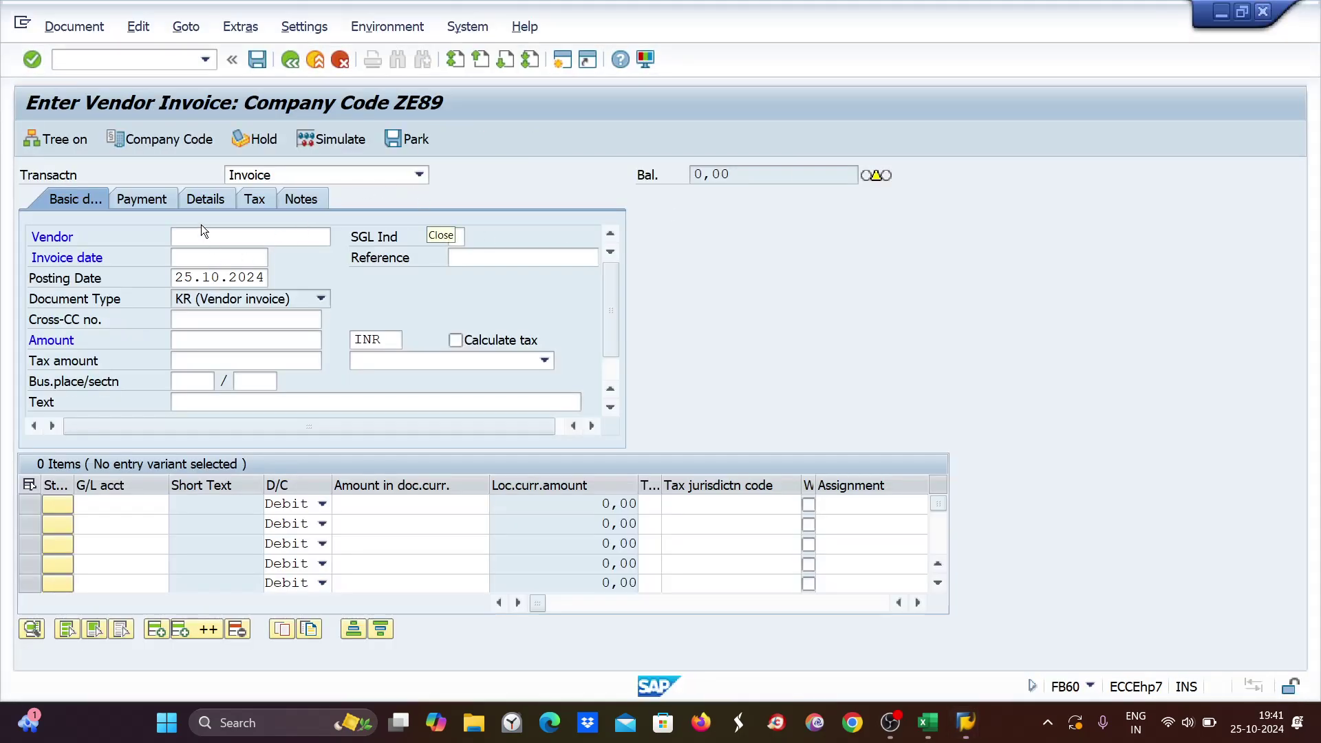
text(7001)
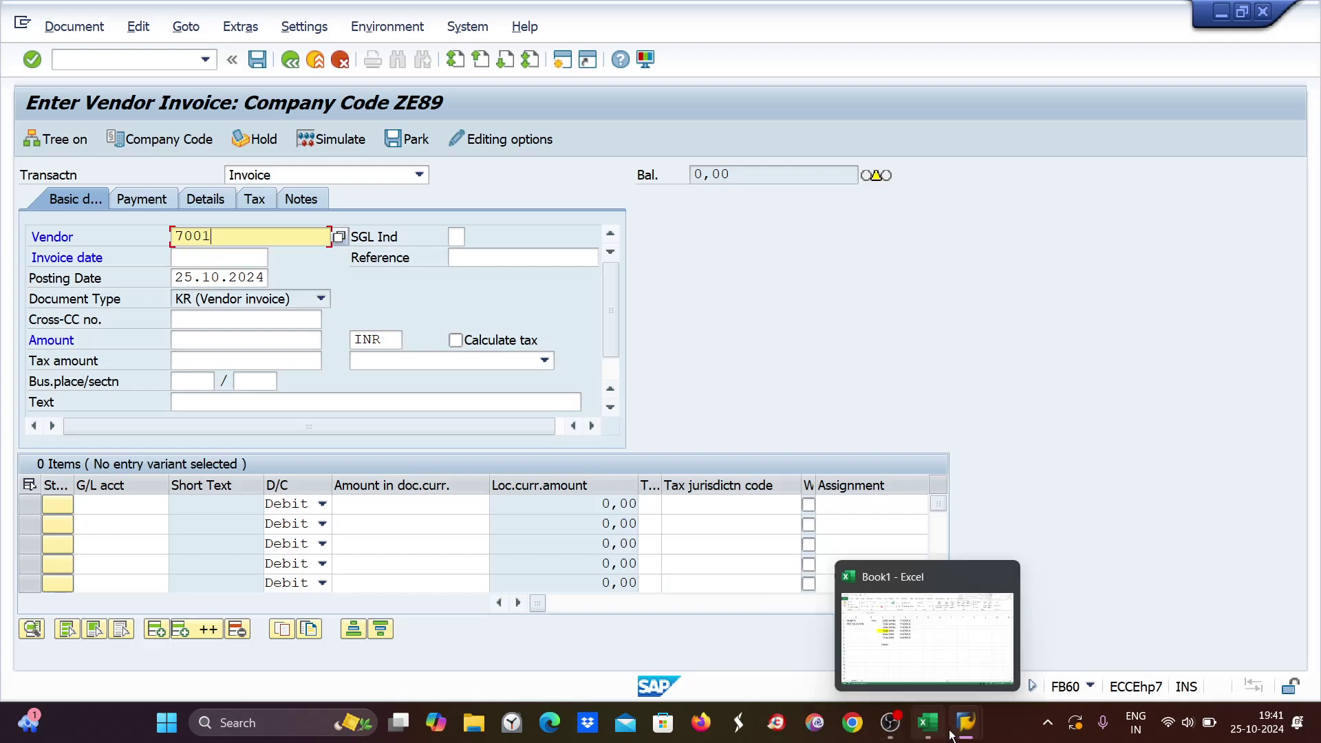
click(918, 647)
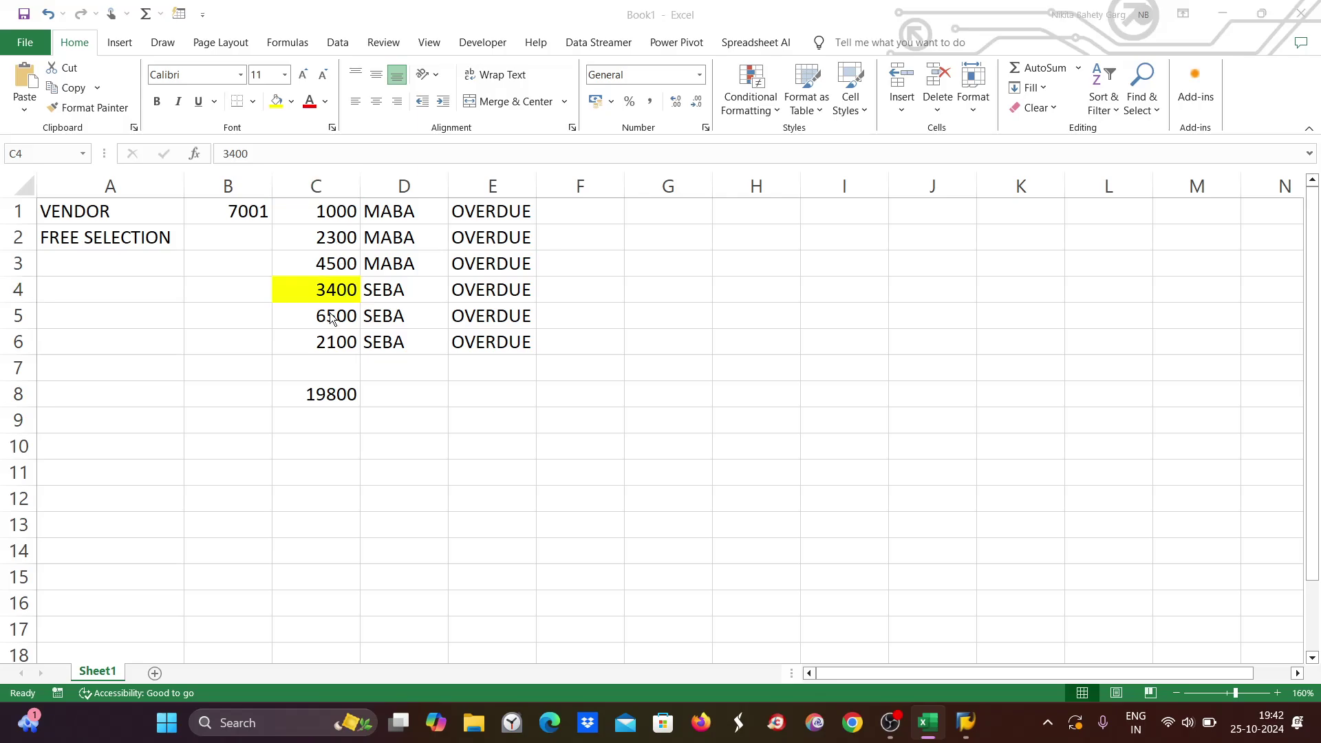
key(alt+Tab)
click(184, 256)
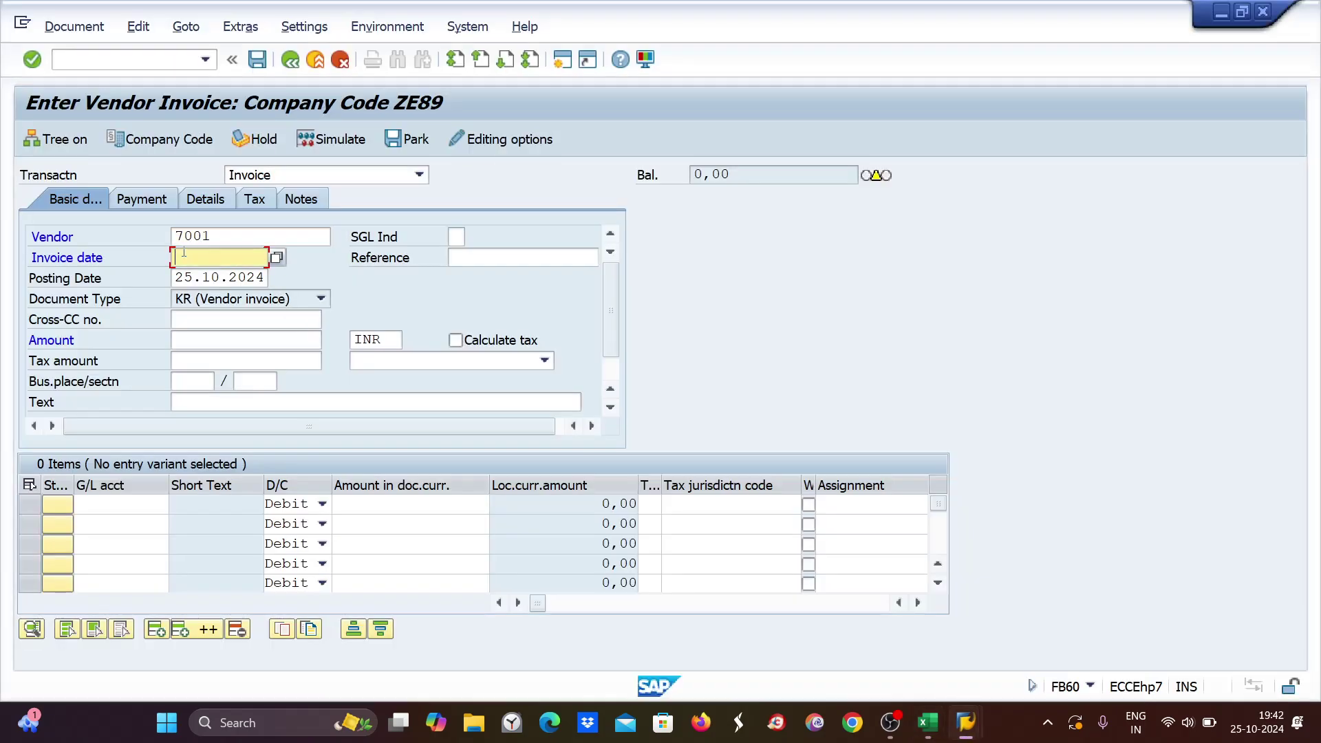
text(20)
key(Down)
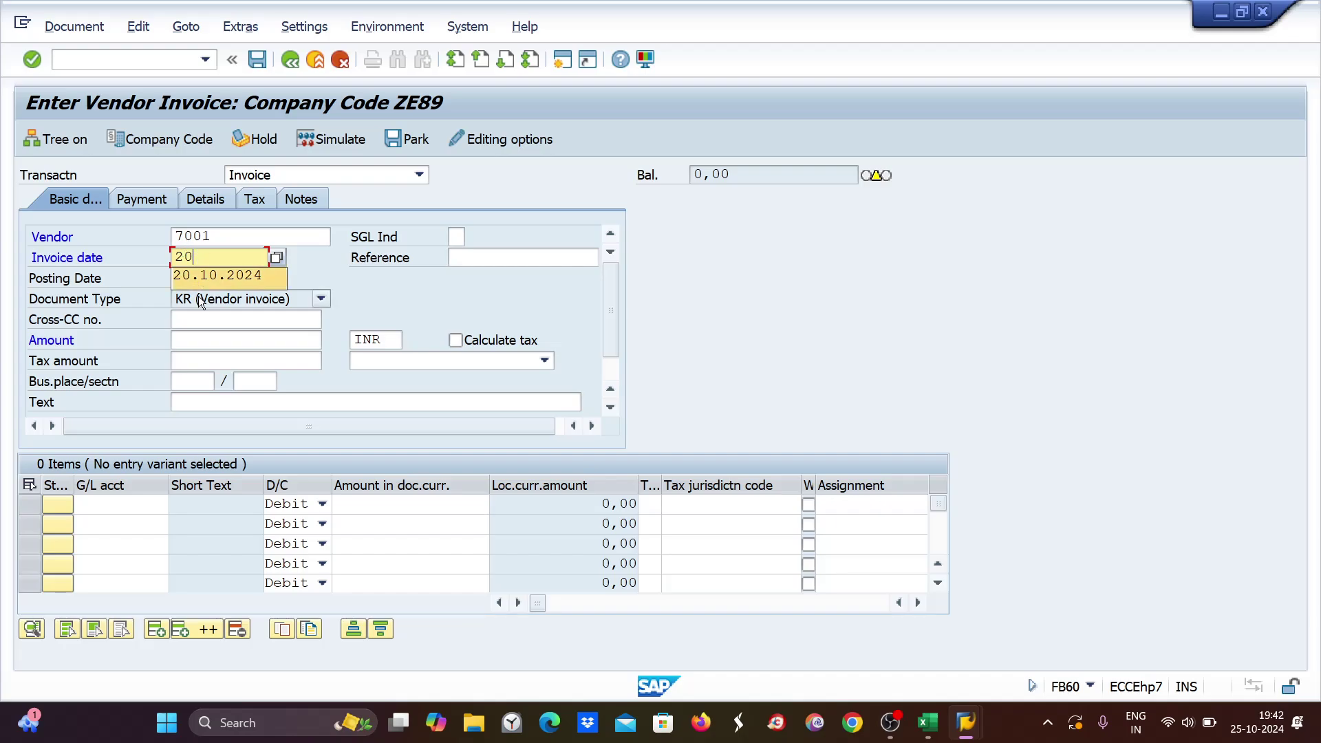
key(Return)
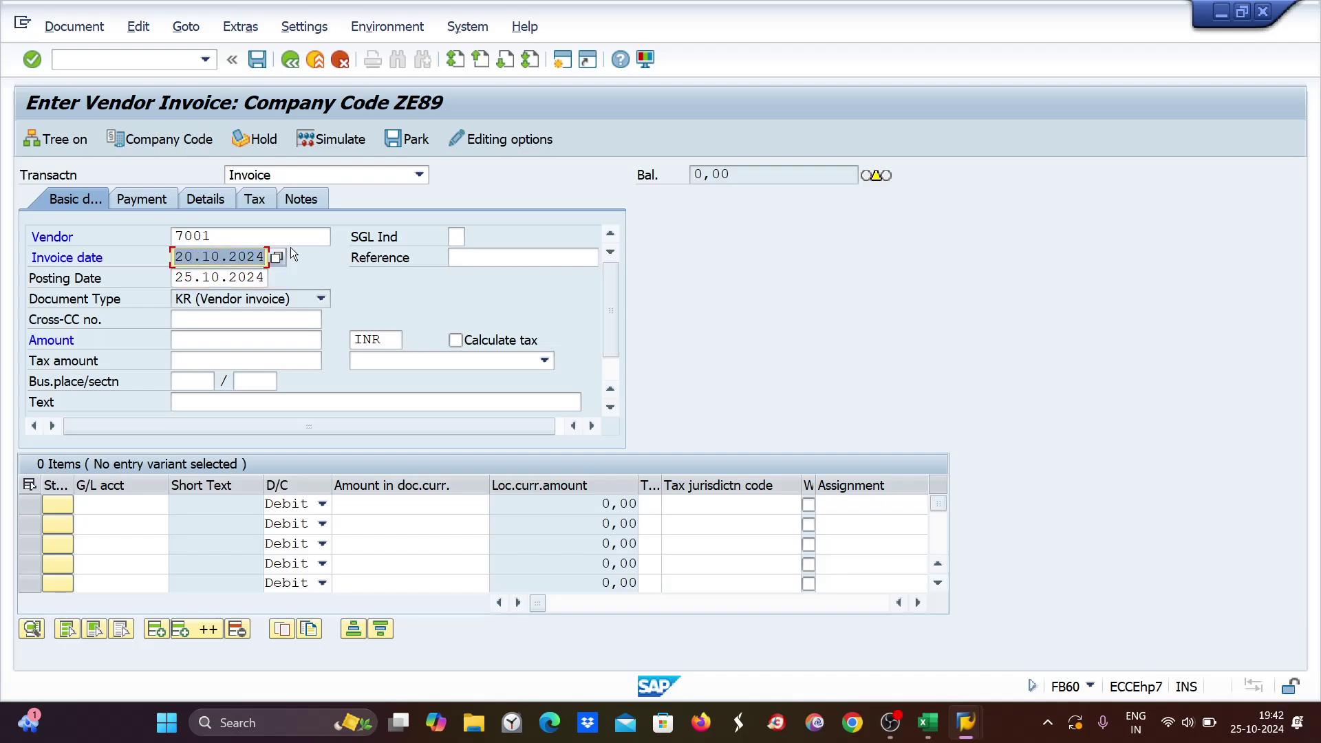
key(Tab)
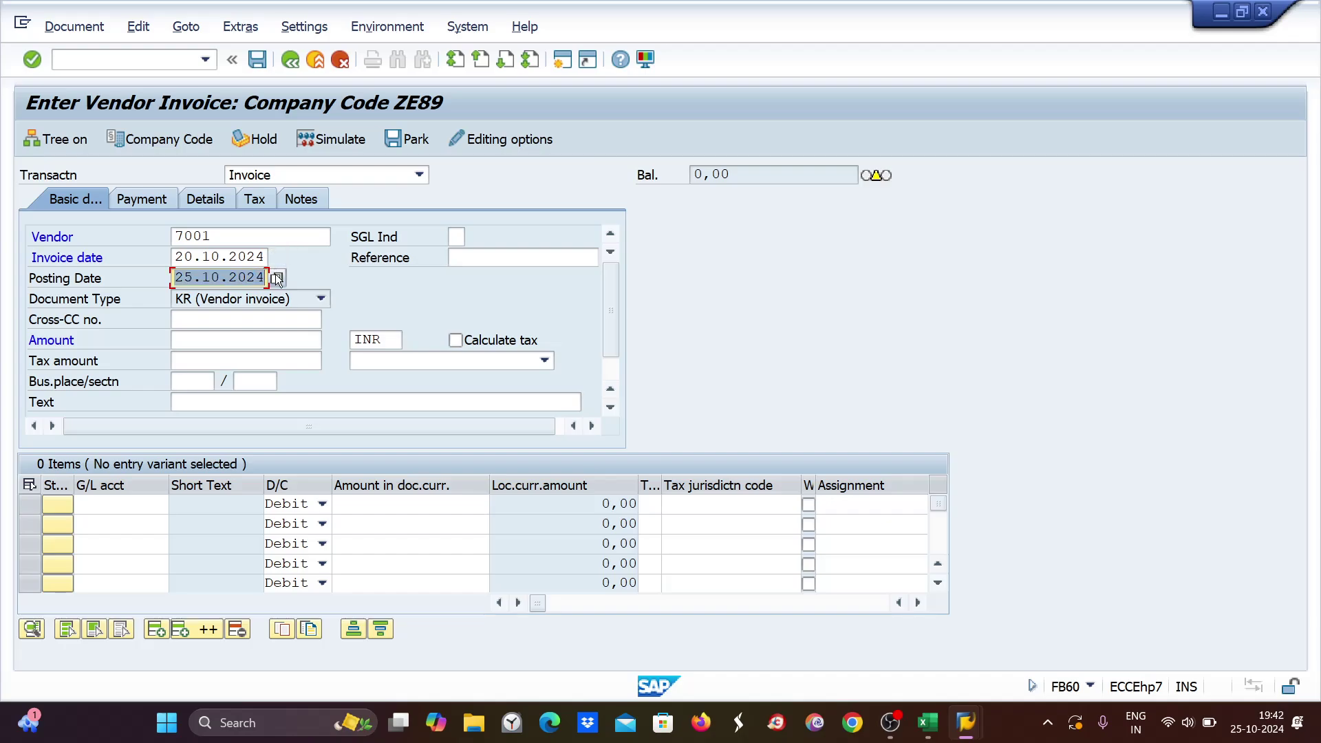
key(Down)
key(Return)
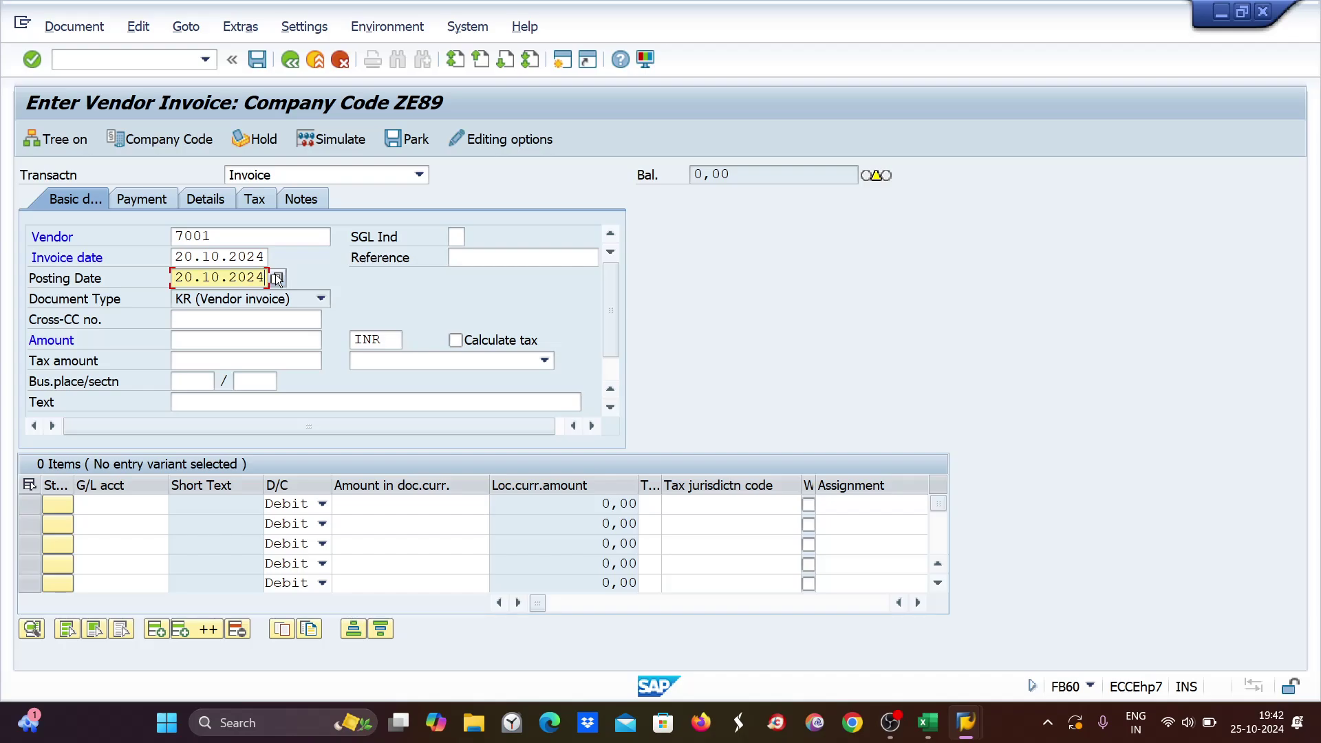
Enter amount 1000 with a G/L 4004 line for 1000 and accept the due-date warning.
click(184, 344)
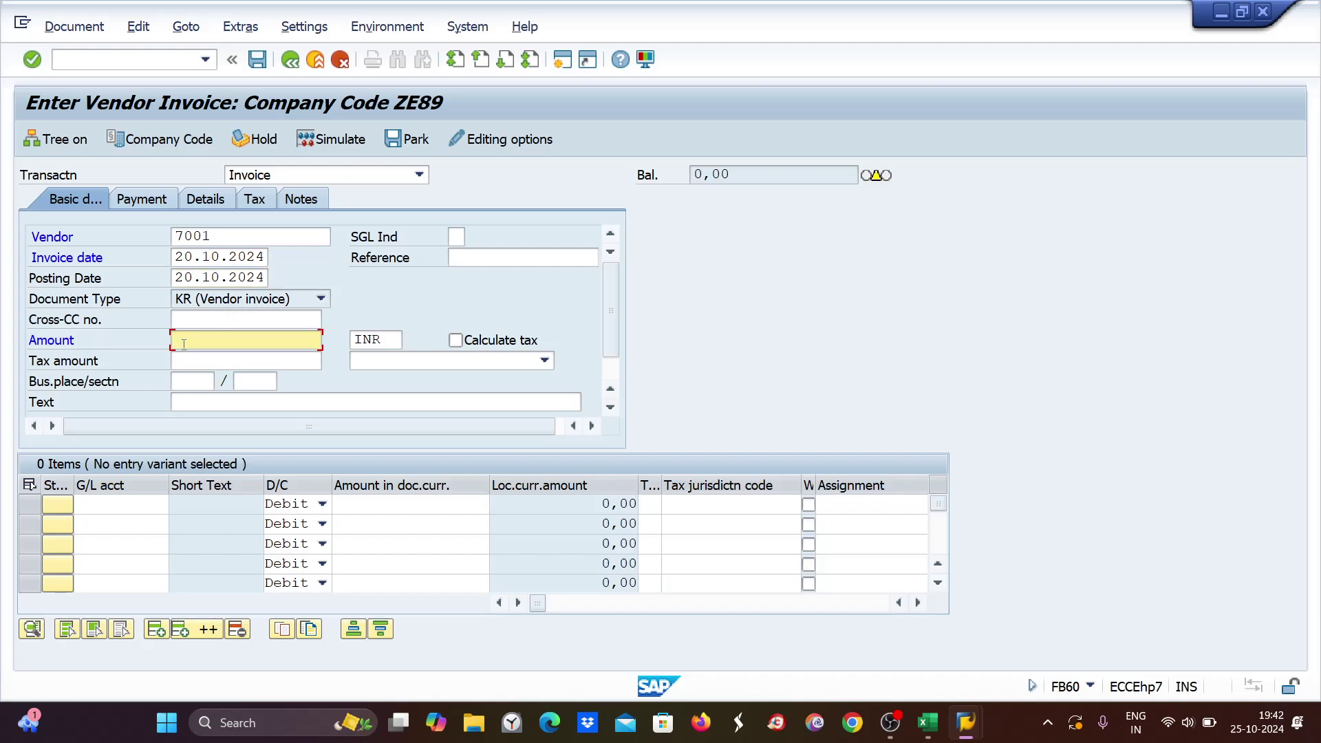
key(alt+Tab)
key(alt+Tab)
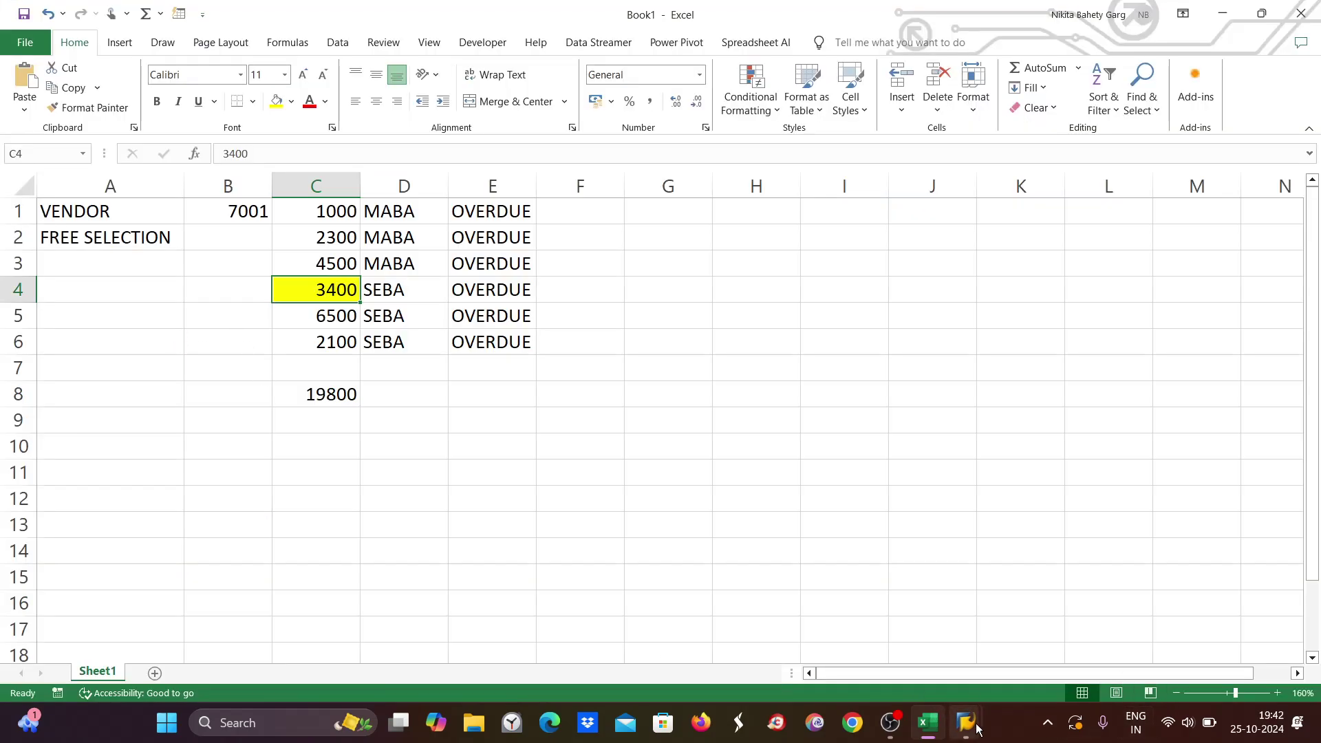
mouse_move(967, 722)
click(1027, 655)
click(185, 342)
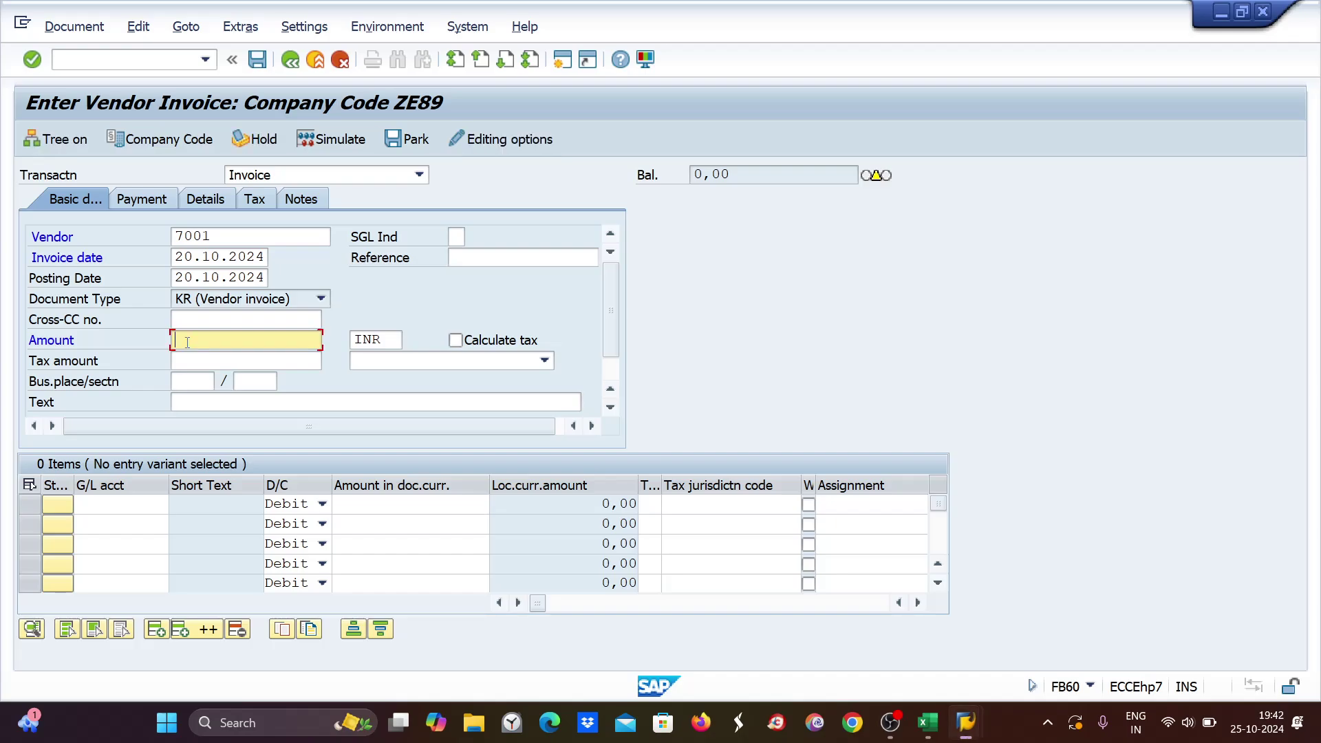
text(1000)
click(99, 504)
text(4004)
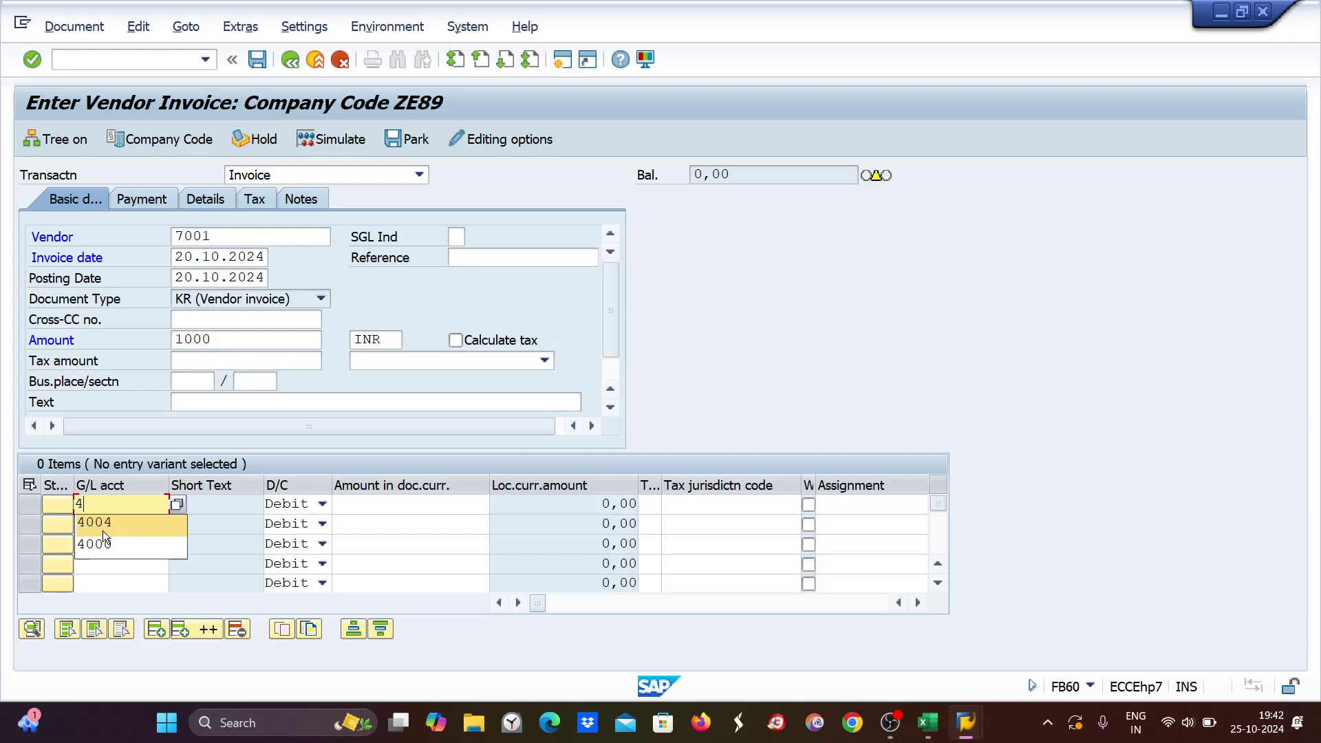
click(410, 504)
text(1)
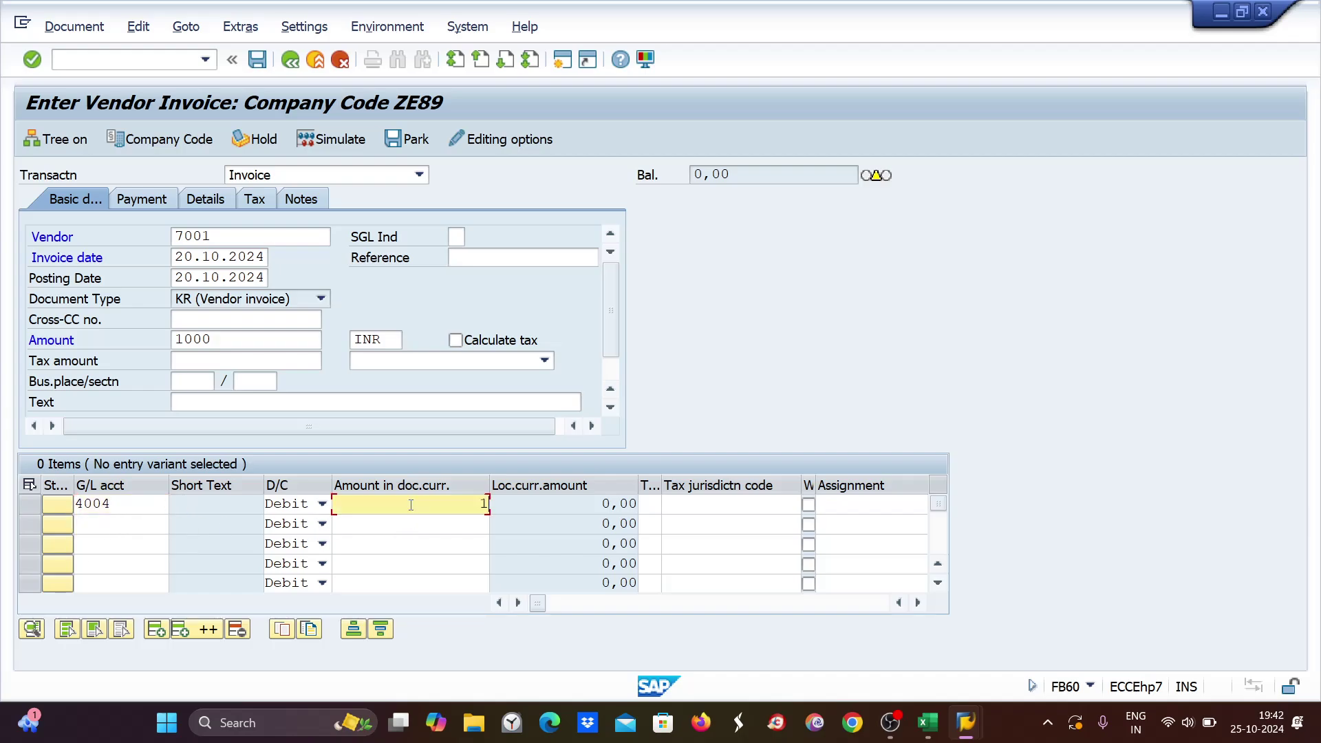
text(000)
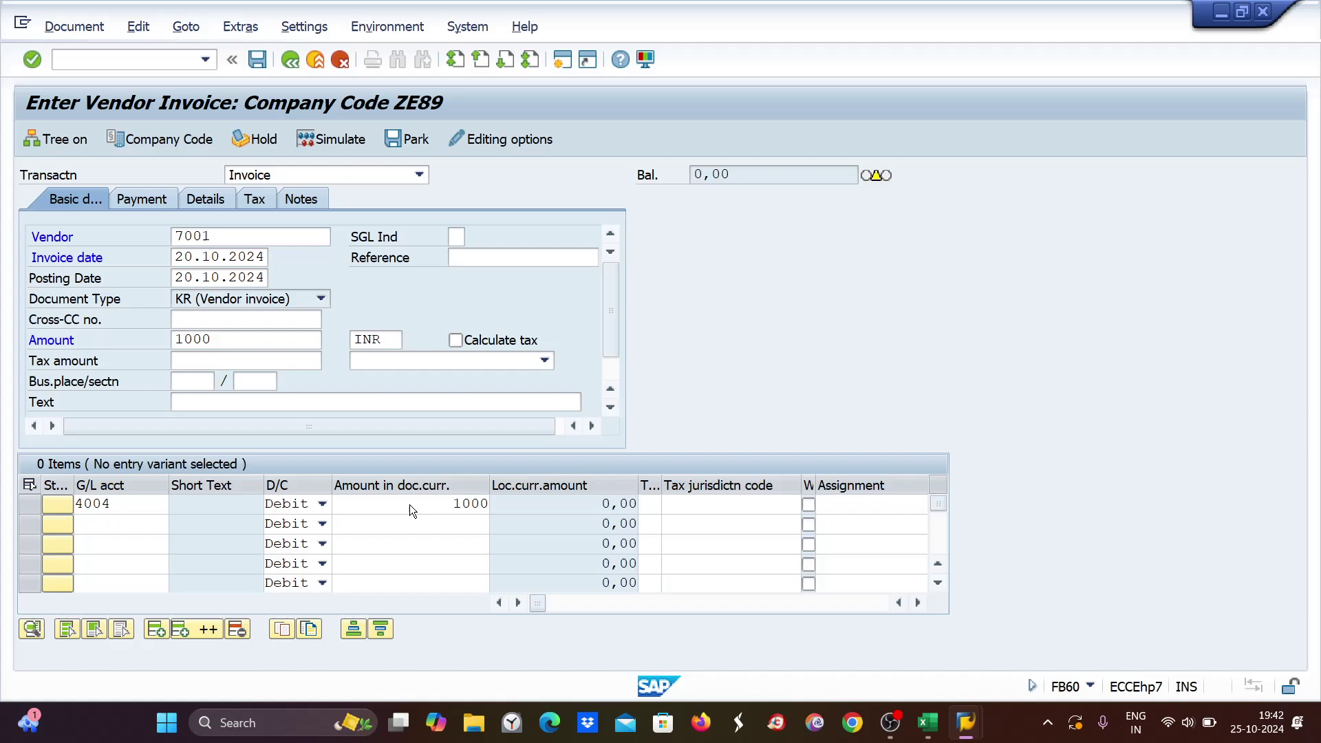
key(Return)
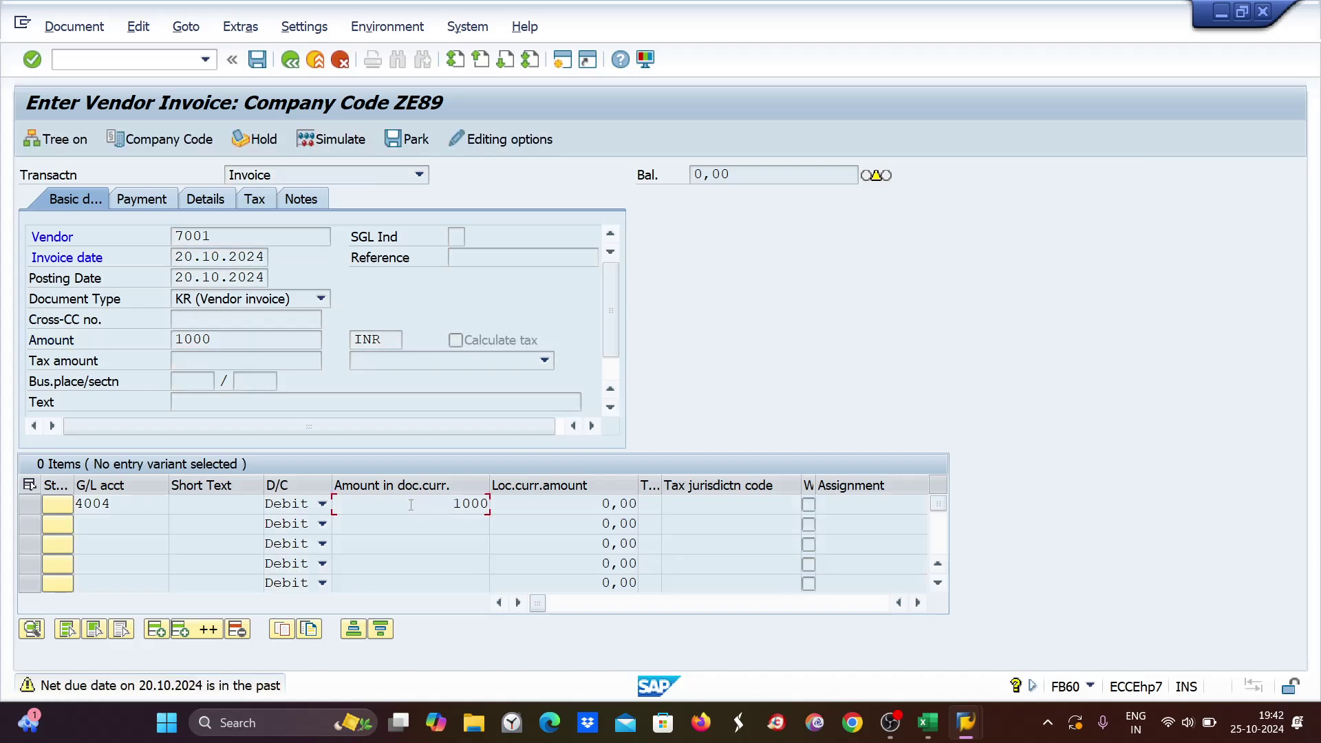
key(Return)
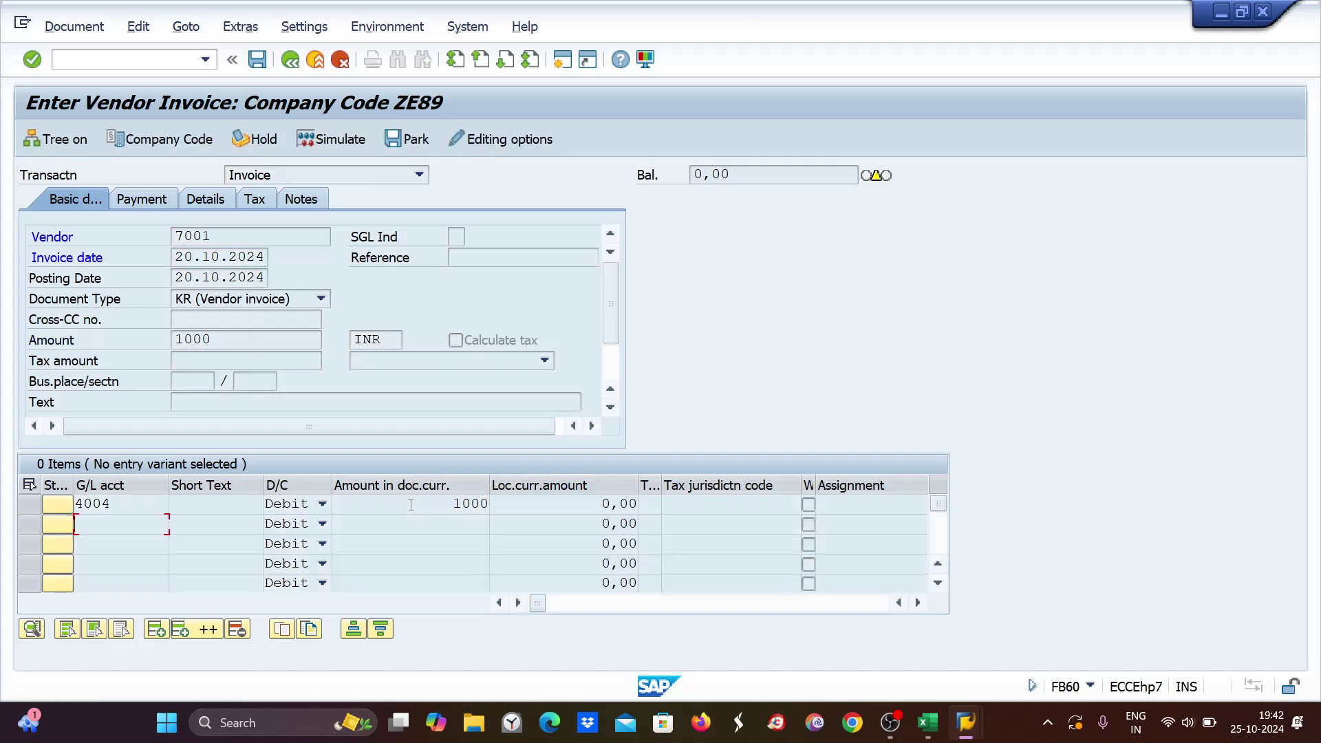
Open the invoice Details and browse the business area list without choosing one.
click(202, 201)
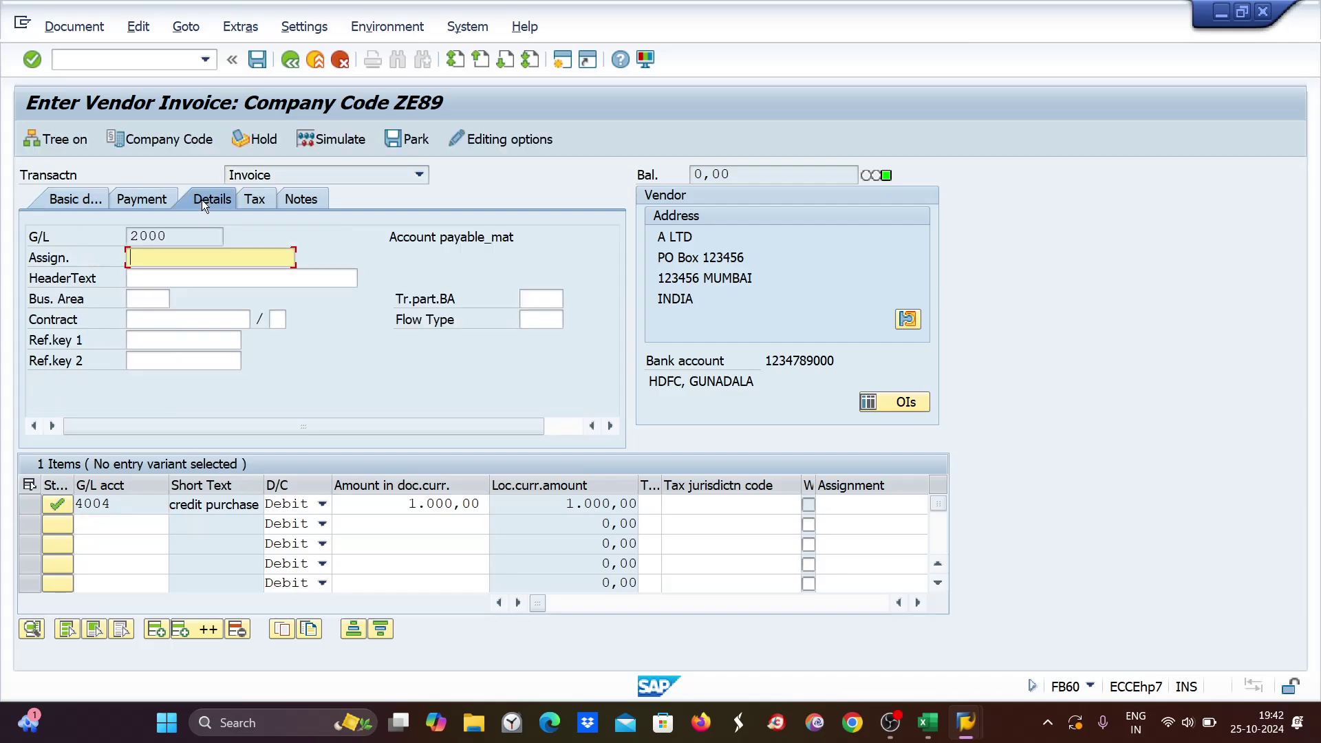
click(141, 298)
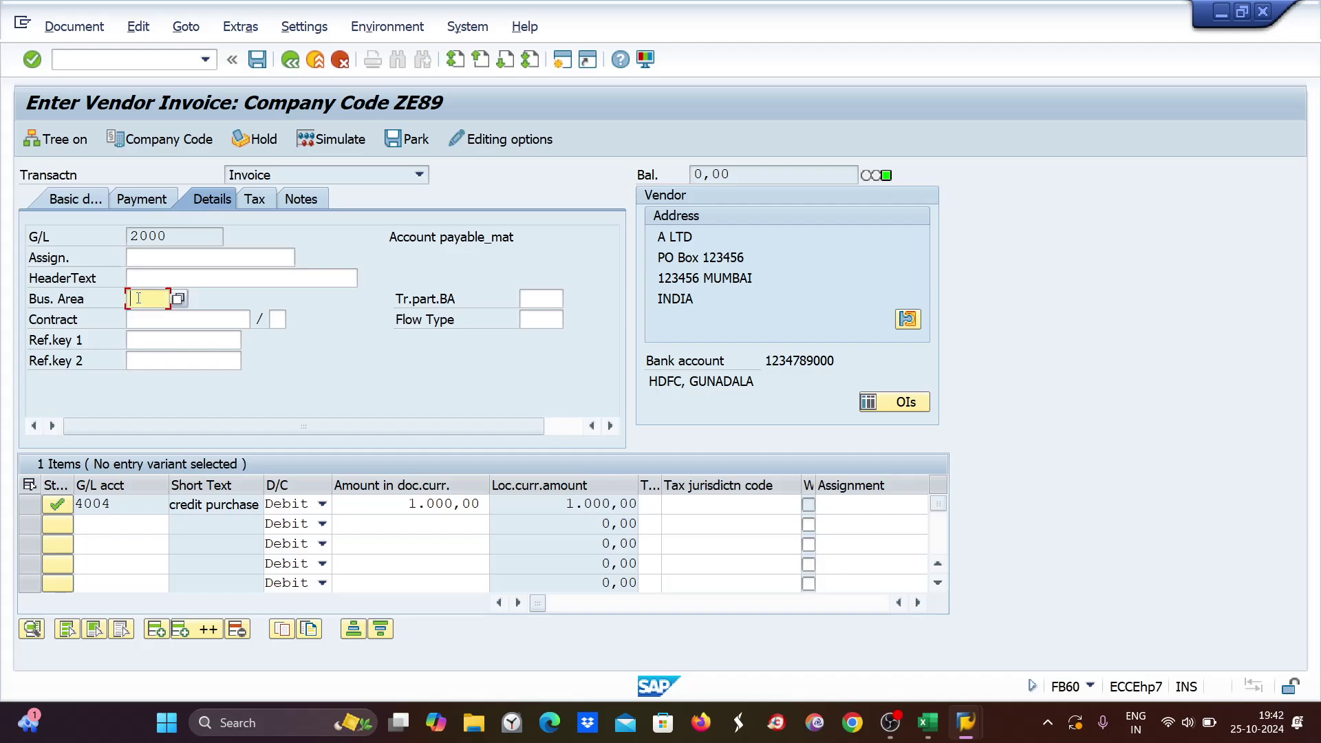
key(Return)
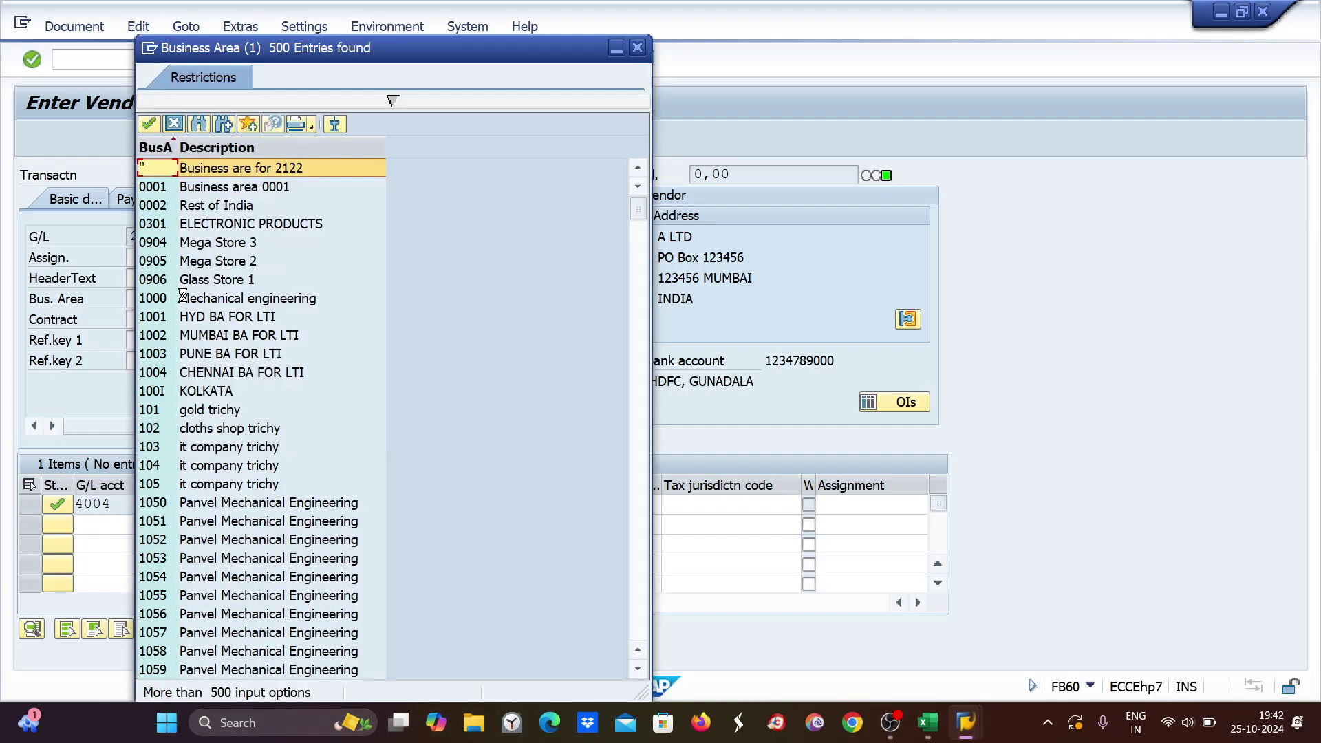
scroll(186, 301, down, 5)
scroll(185, 300, down, 20)
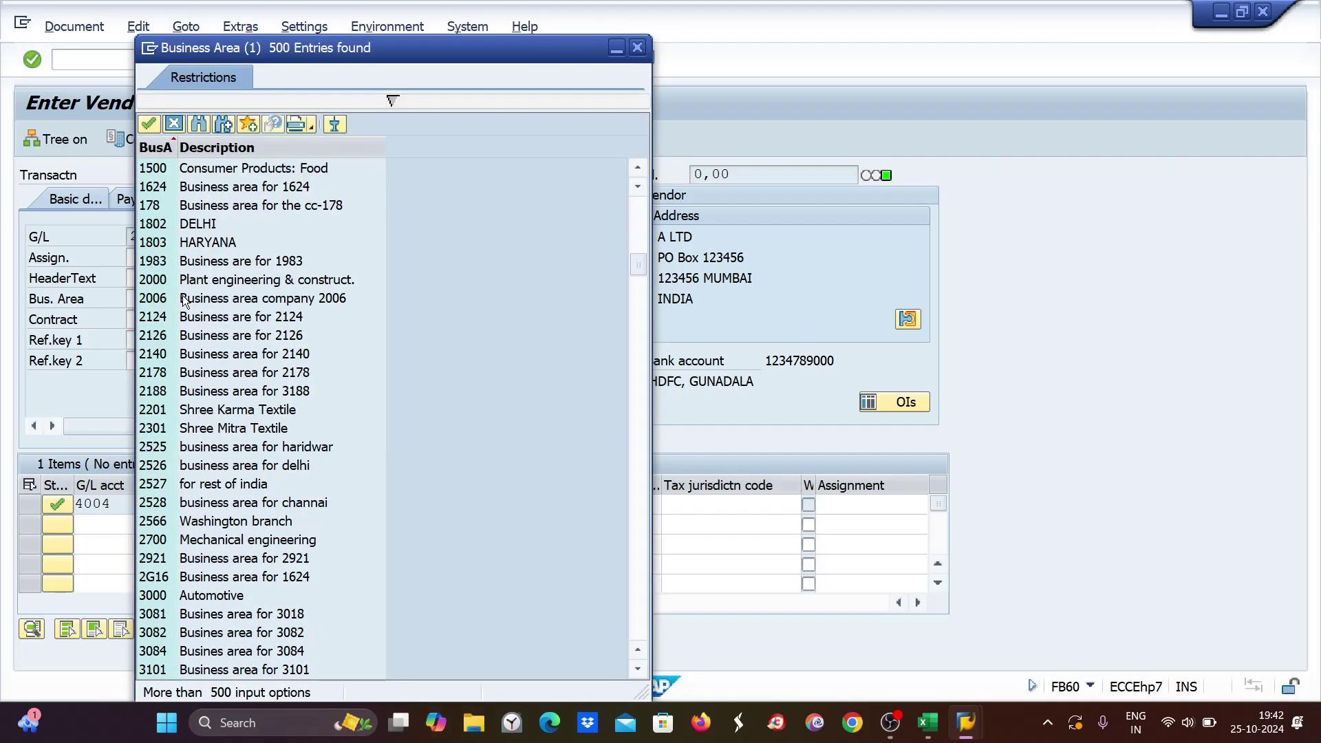
scroll(185, 301, down, 2)
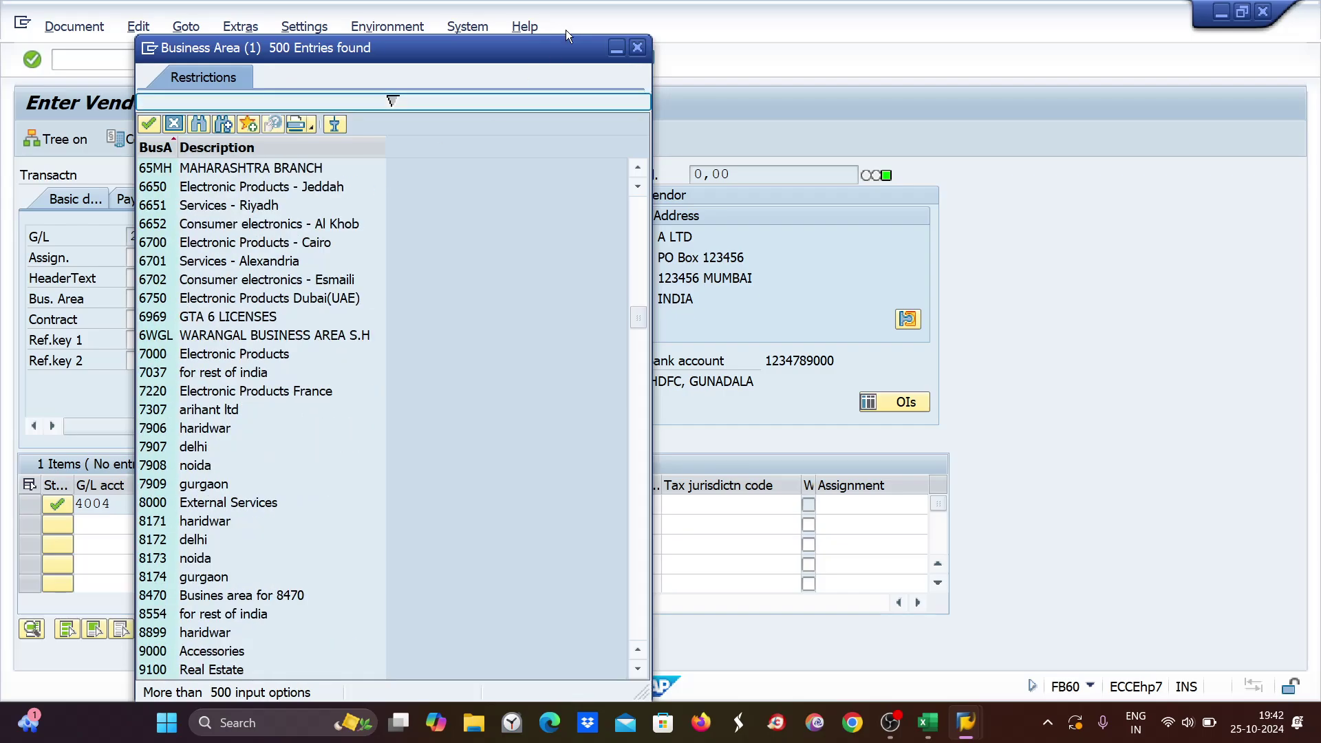
click(639, 47)
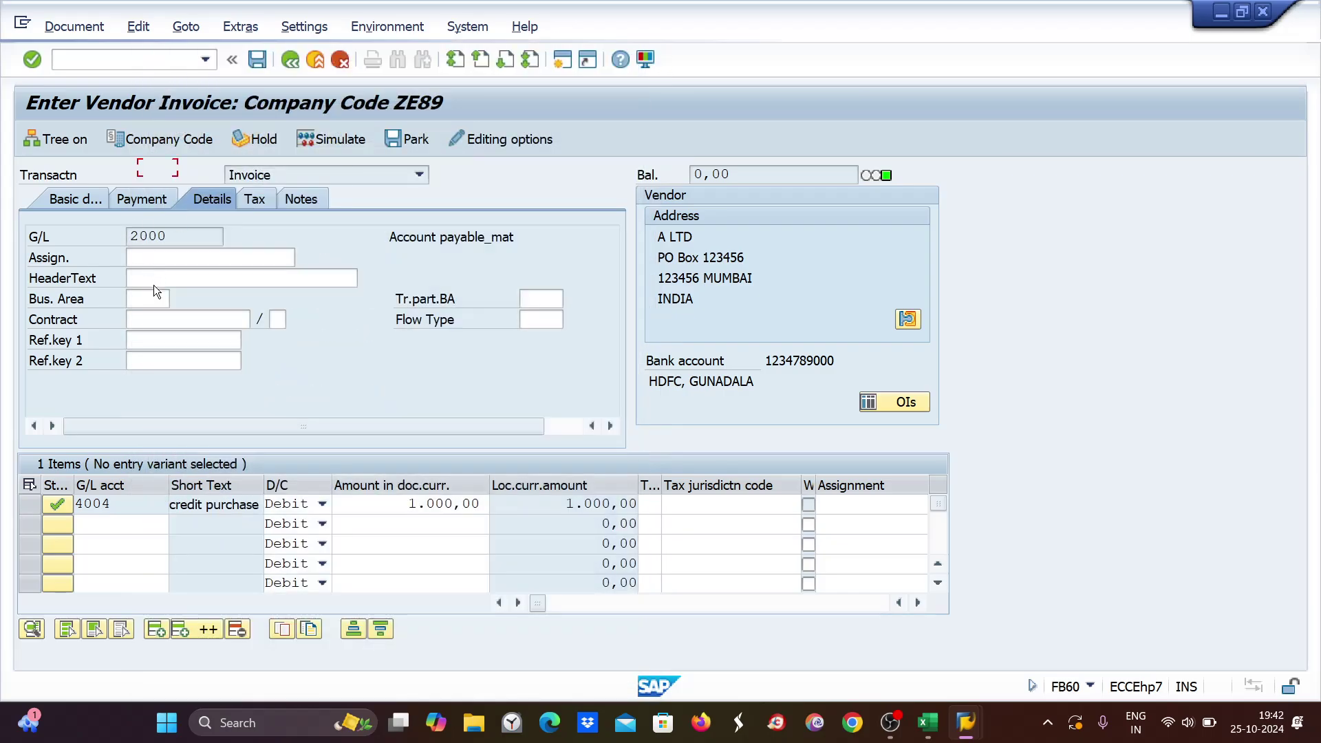
Set business area ZEMB and simulate the posting: vendor 7001 credited, G/L 4004 debited 1000.
text(ze)
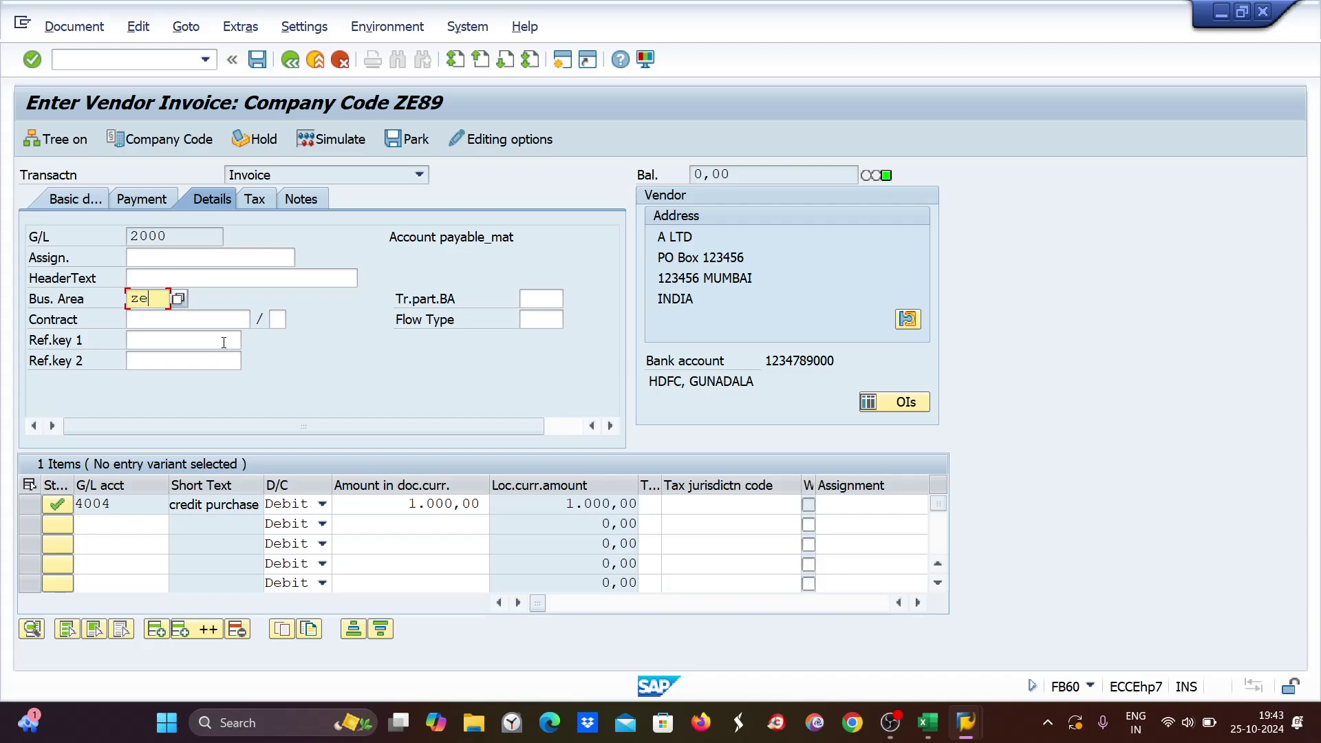
text(mb)
key(Return)
text(mbze)
key(Return)
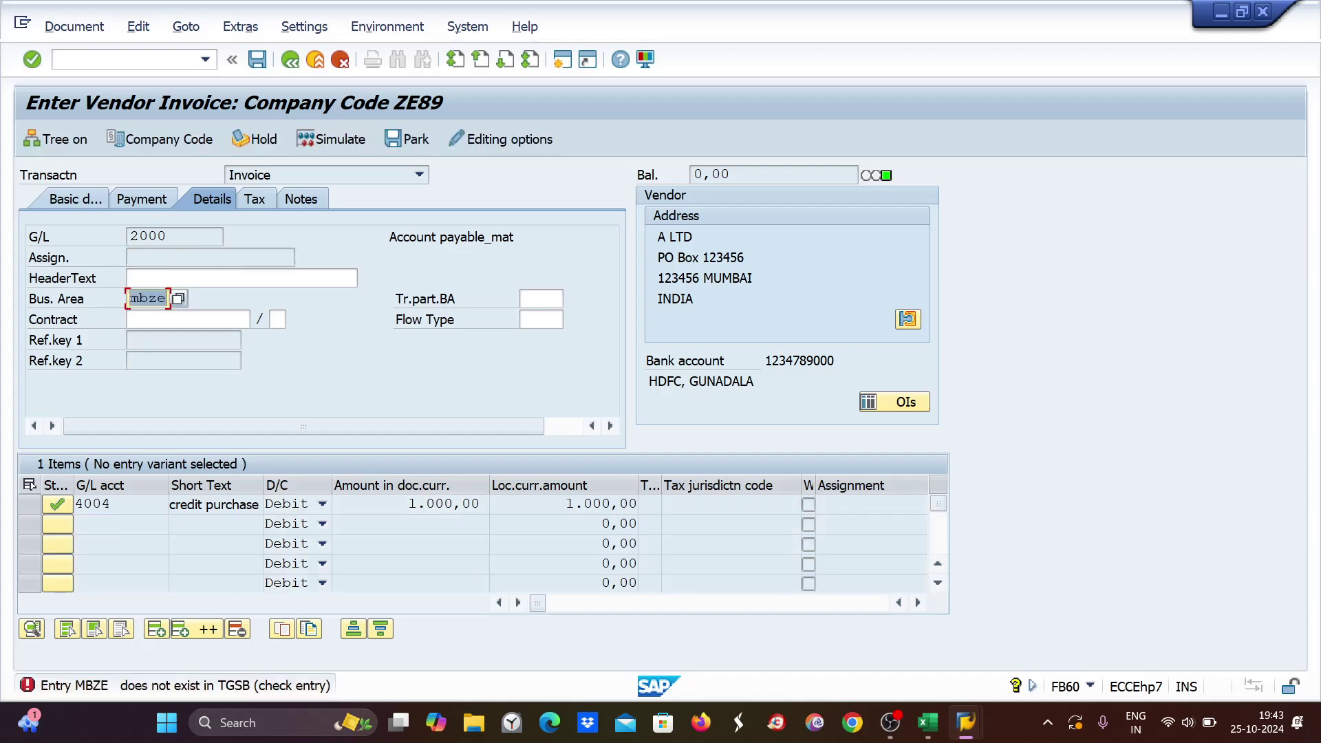
text(zemb)
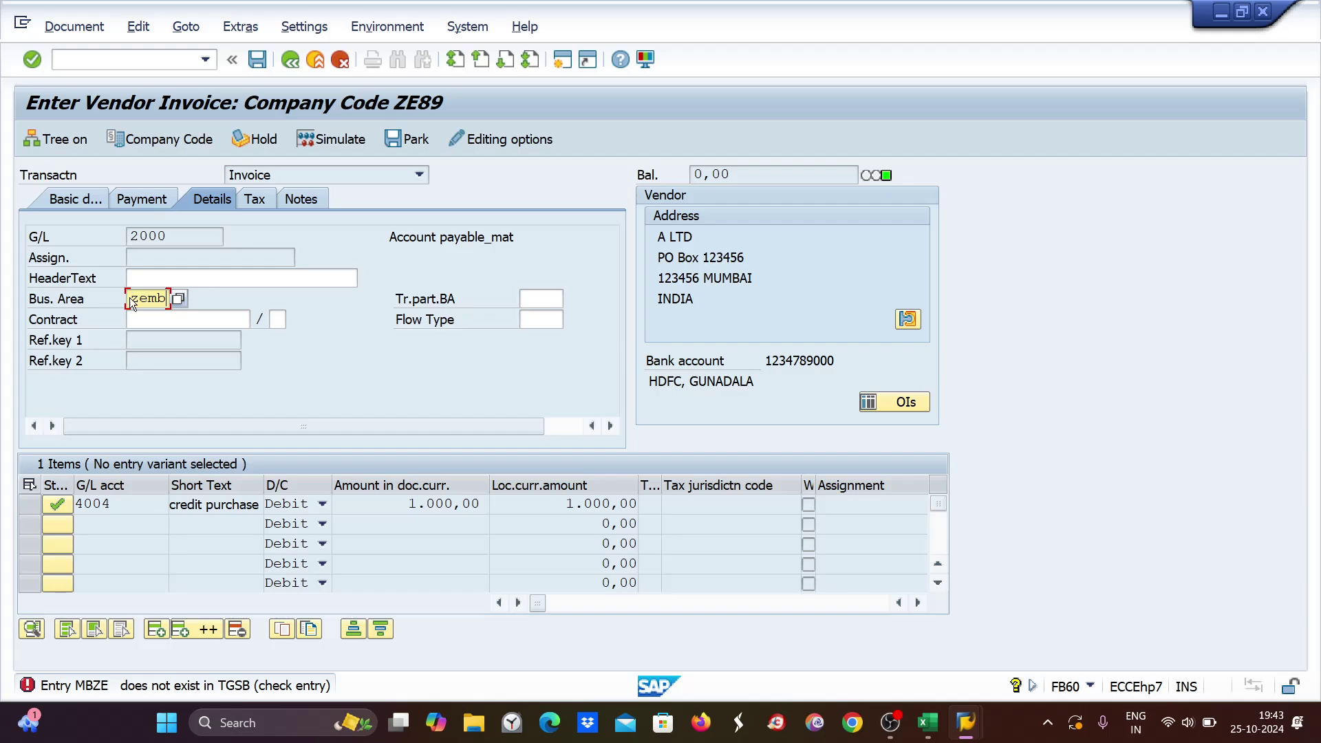
key(Return)
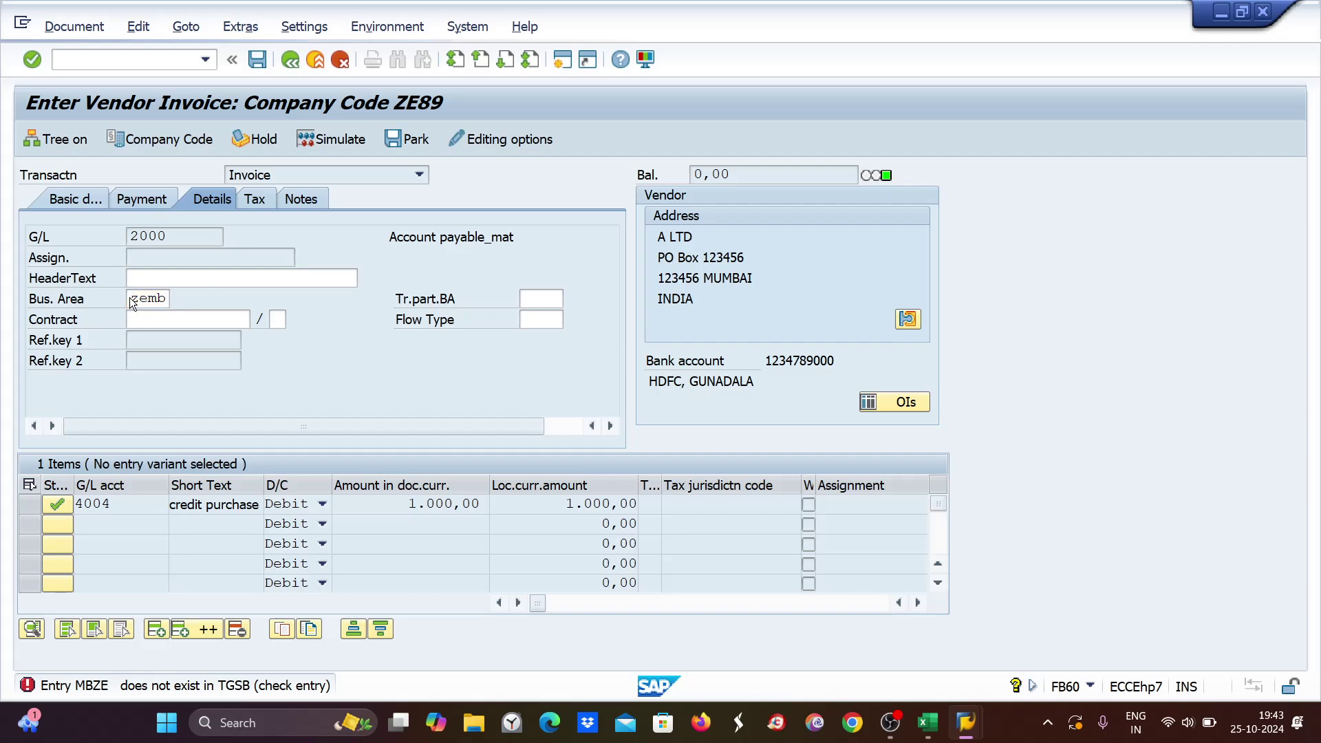
click(351, 141)
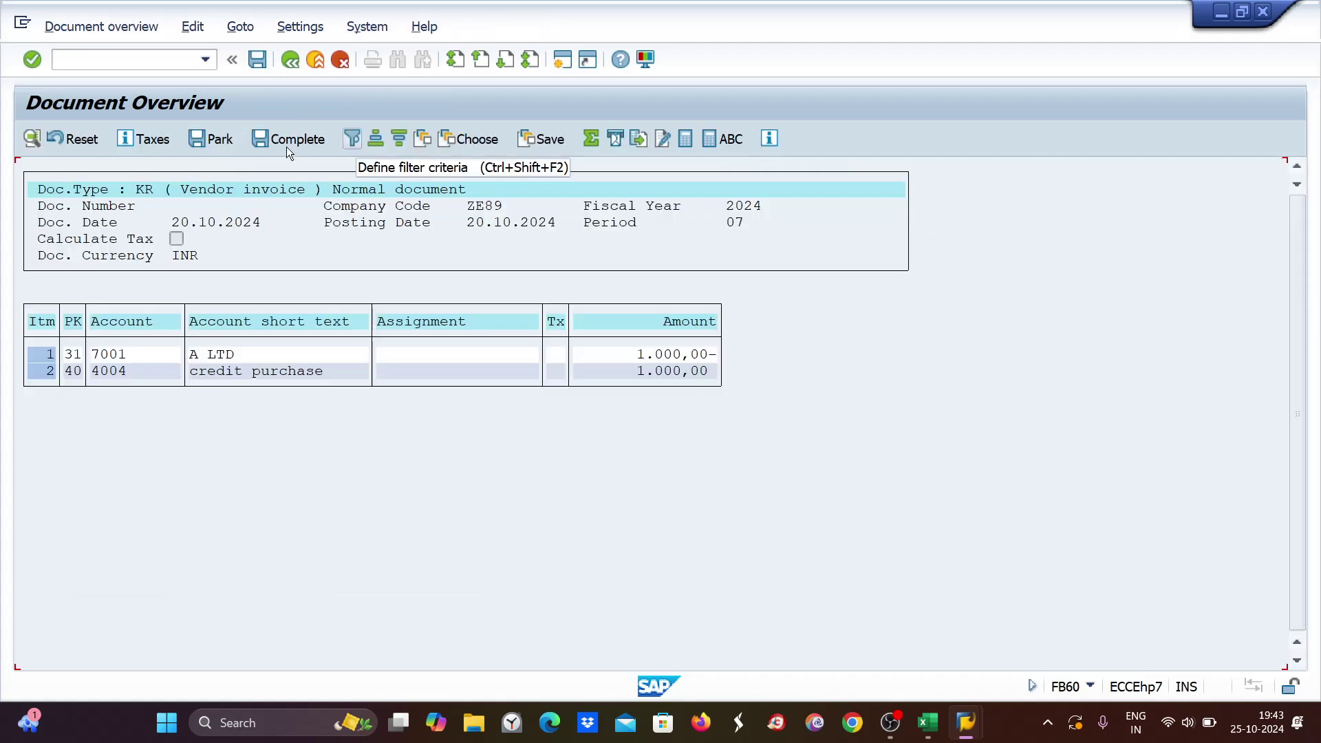
Post the 1,000 INR invoice as document 1096 and start a new invoice for vendor 7001.
click(258, 60)
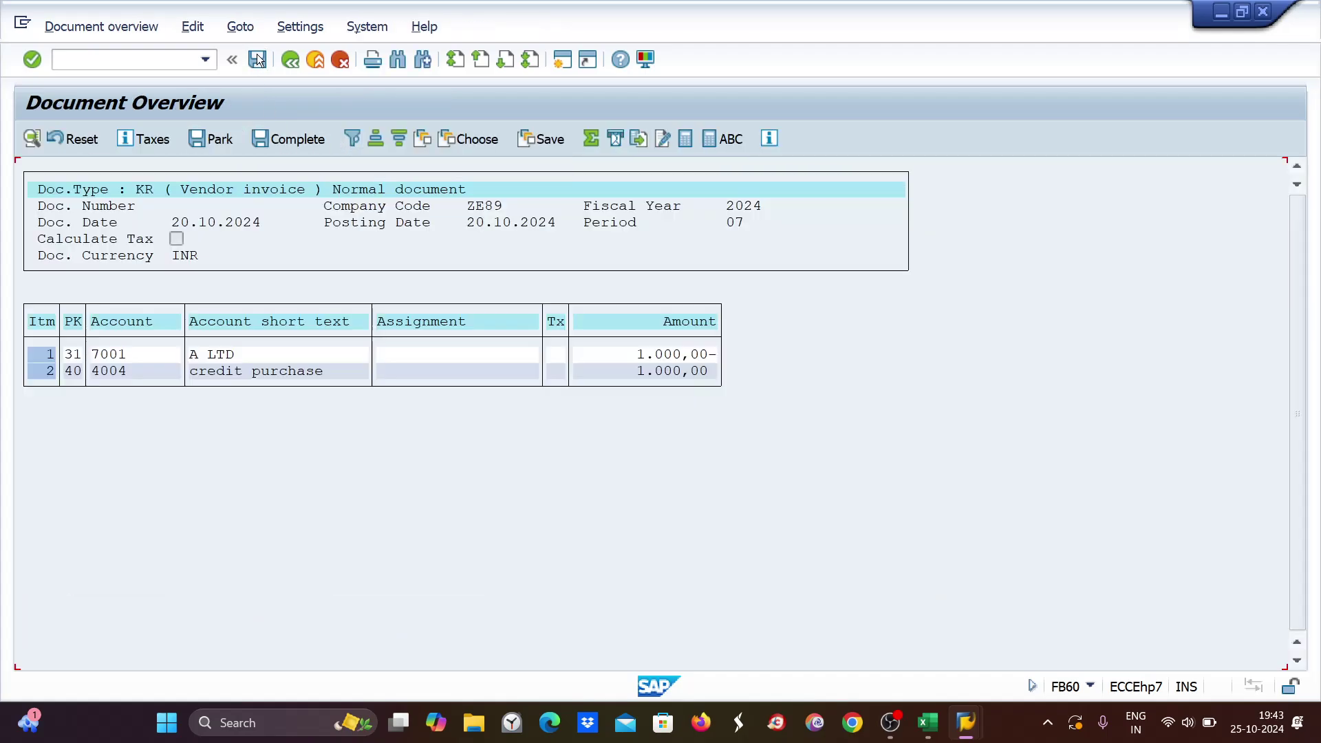
click(258, 60)
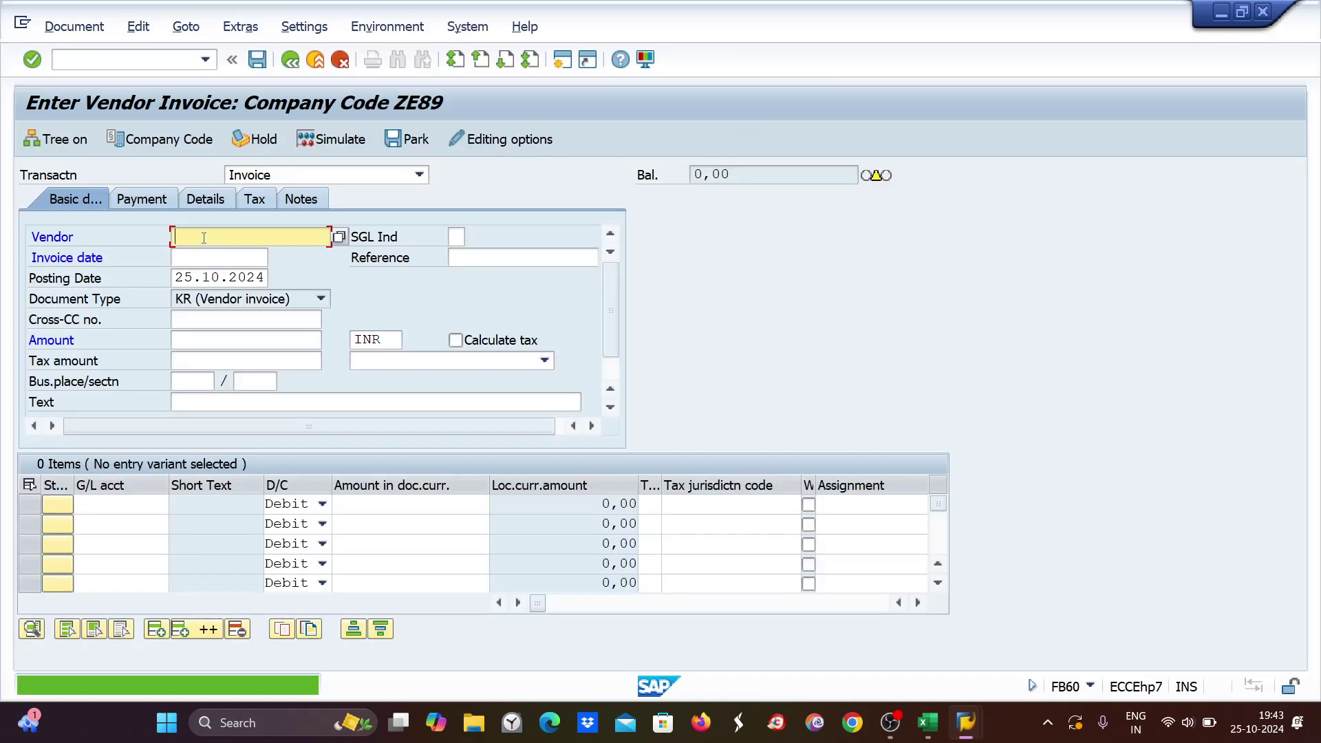
text(700)
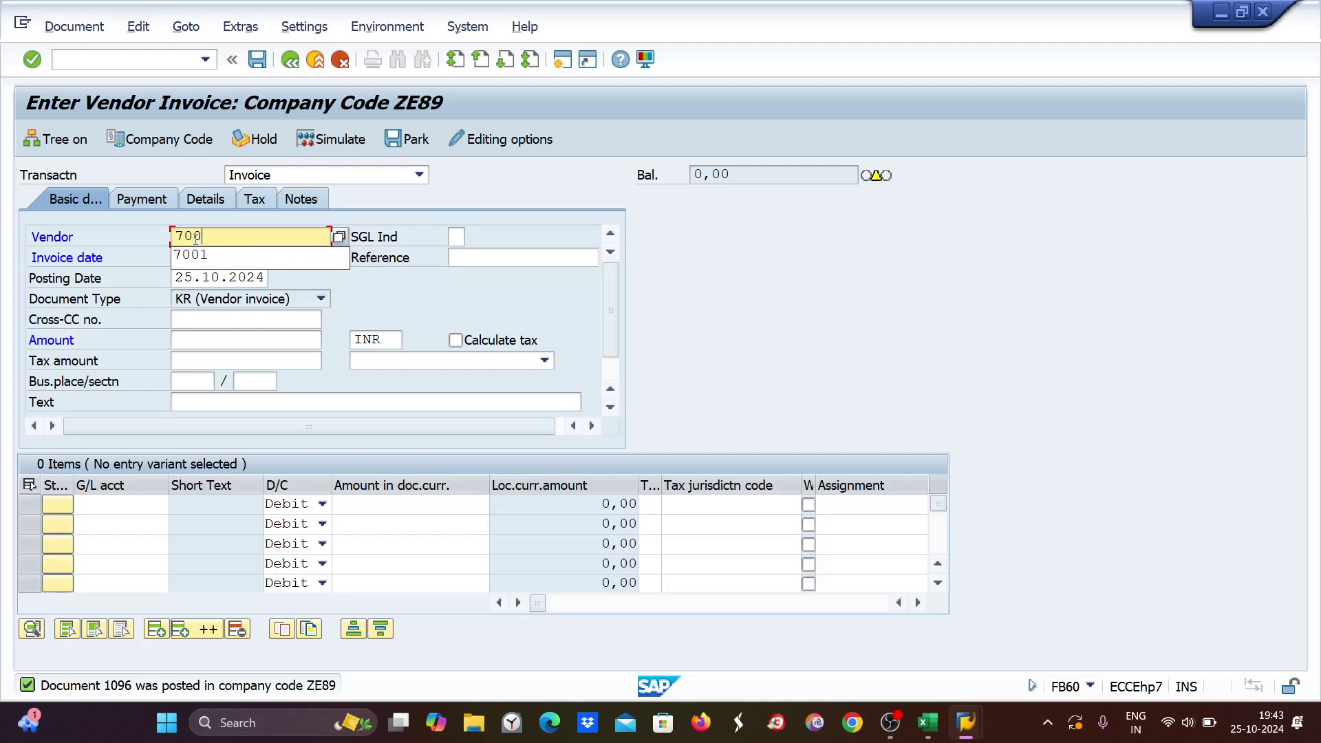
text(1)
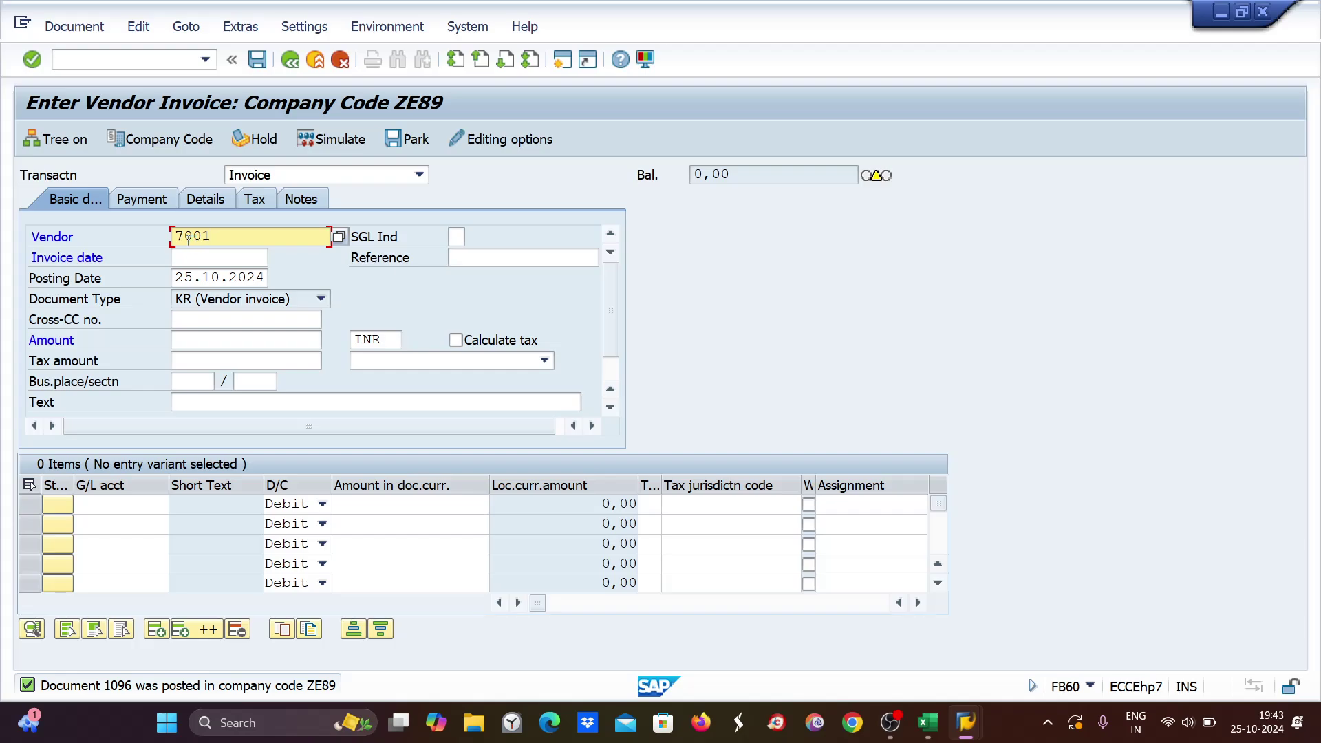
Set the invoice date and posting date to 21.10.2024, then bring the Excel notes sheet forward.
click(183, 263)
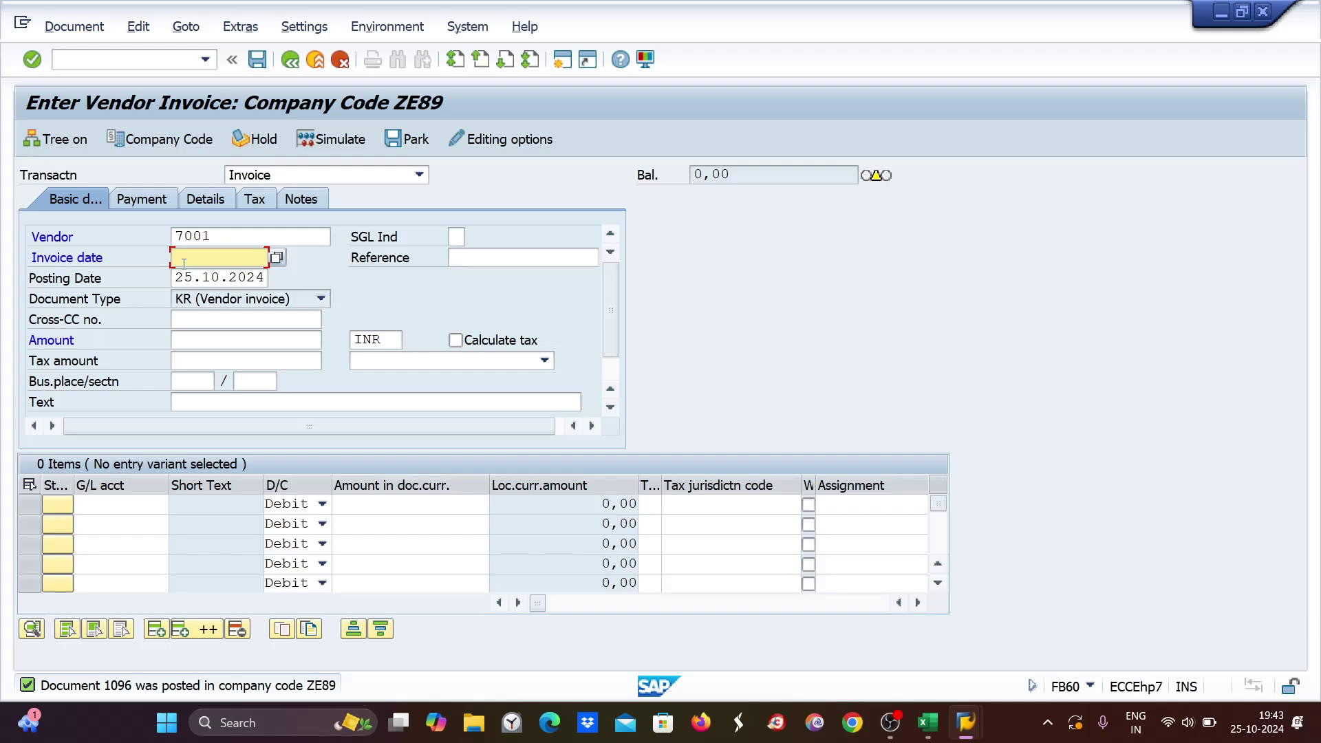
text(21)
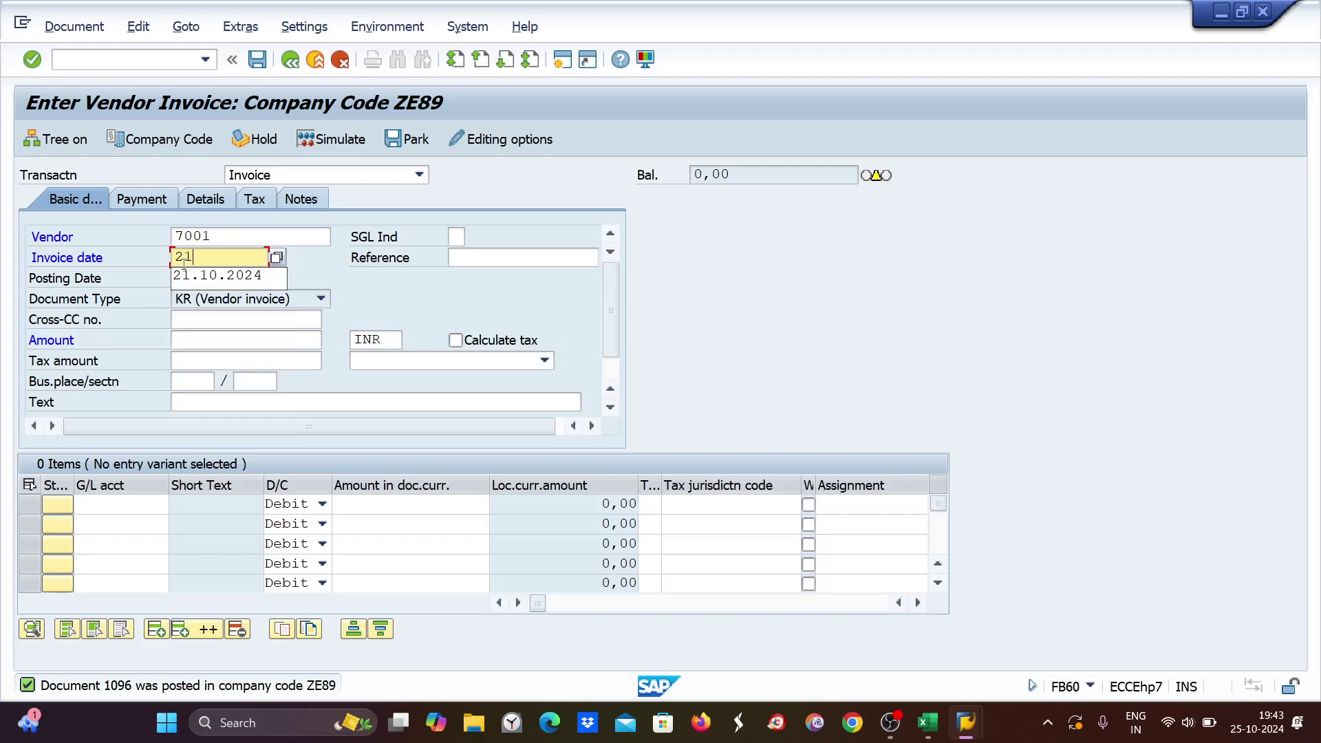
key(Down)
key(Return)
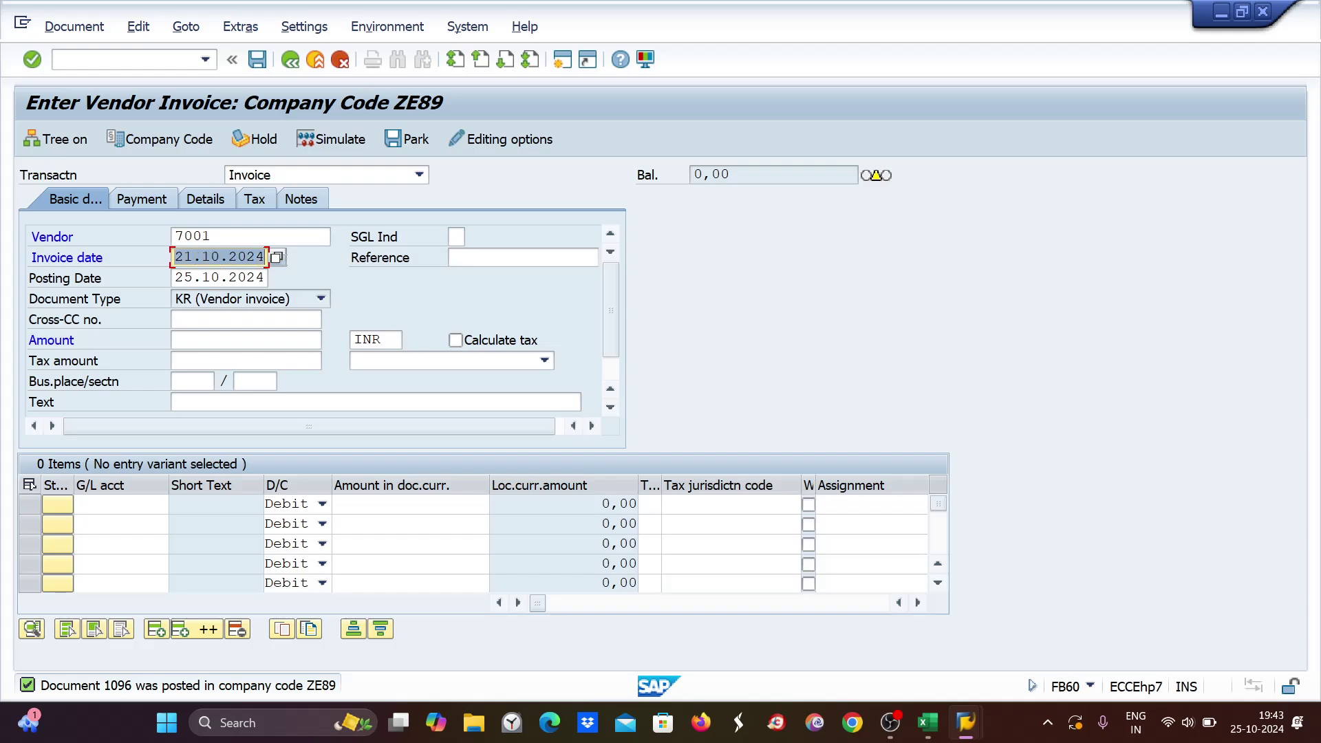
double_click(179, 273)
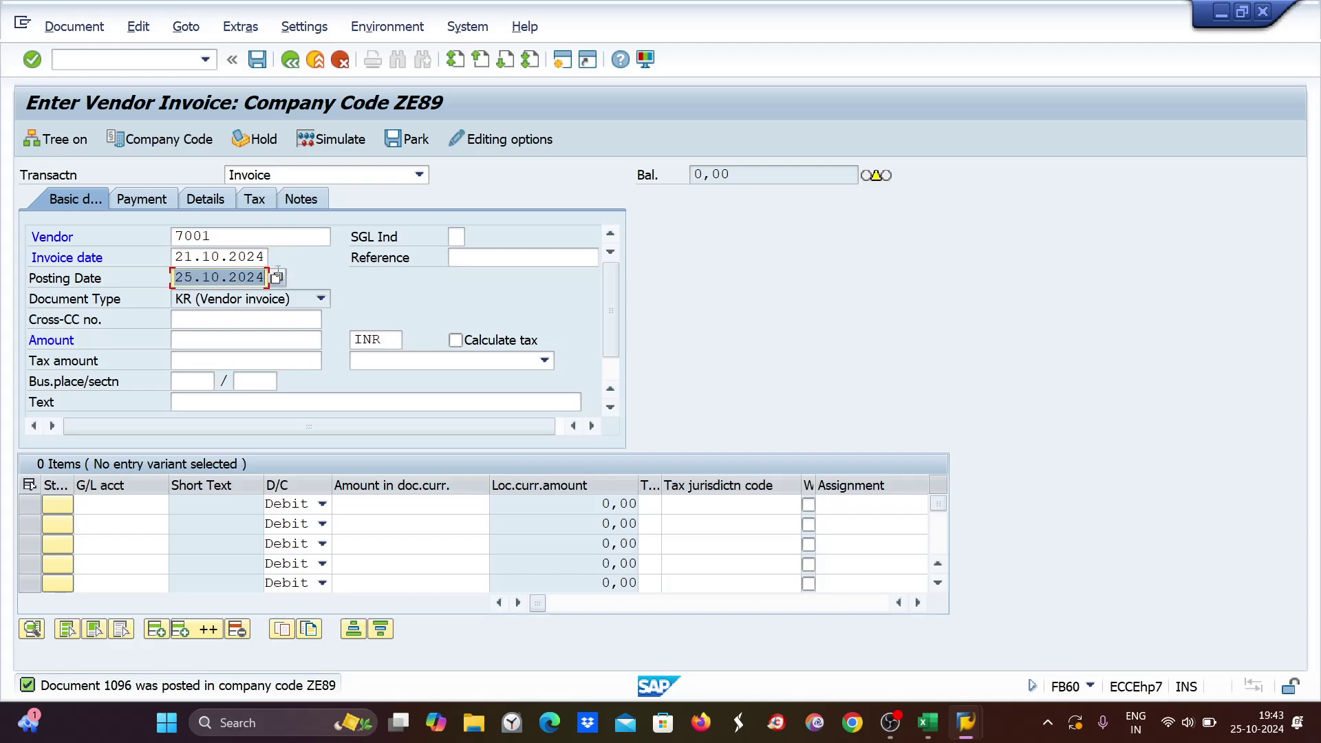
text(21.10.2024)
click(931, 735)
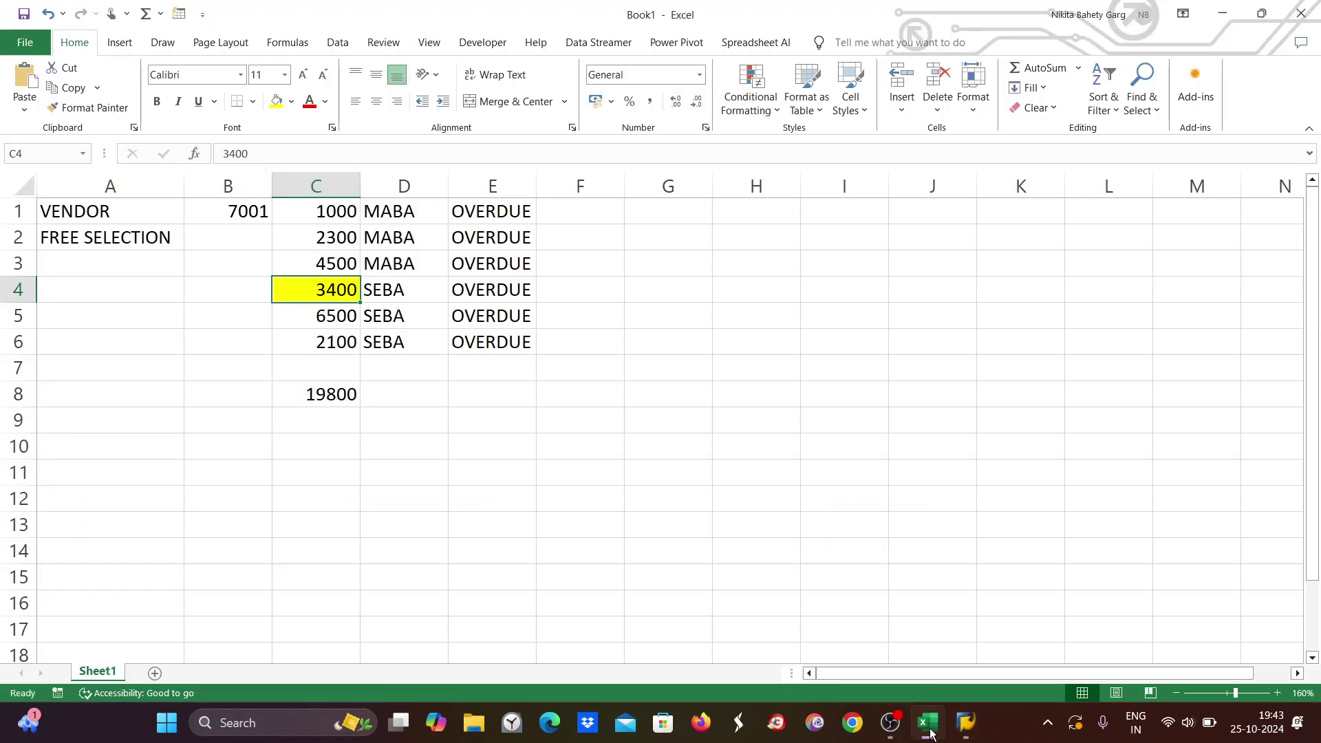
Replace MABA with zemb in D1 and fill it down to D3.
click(930, 735)
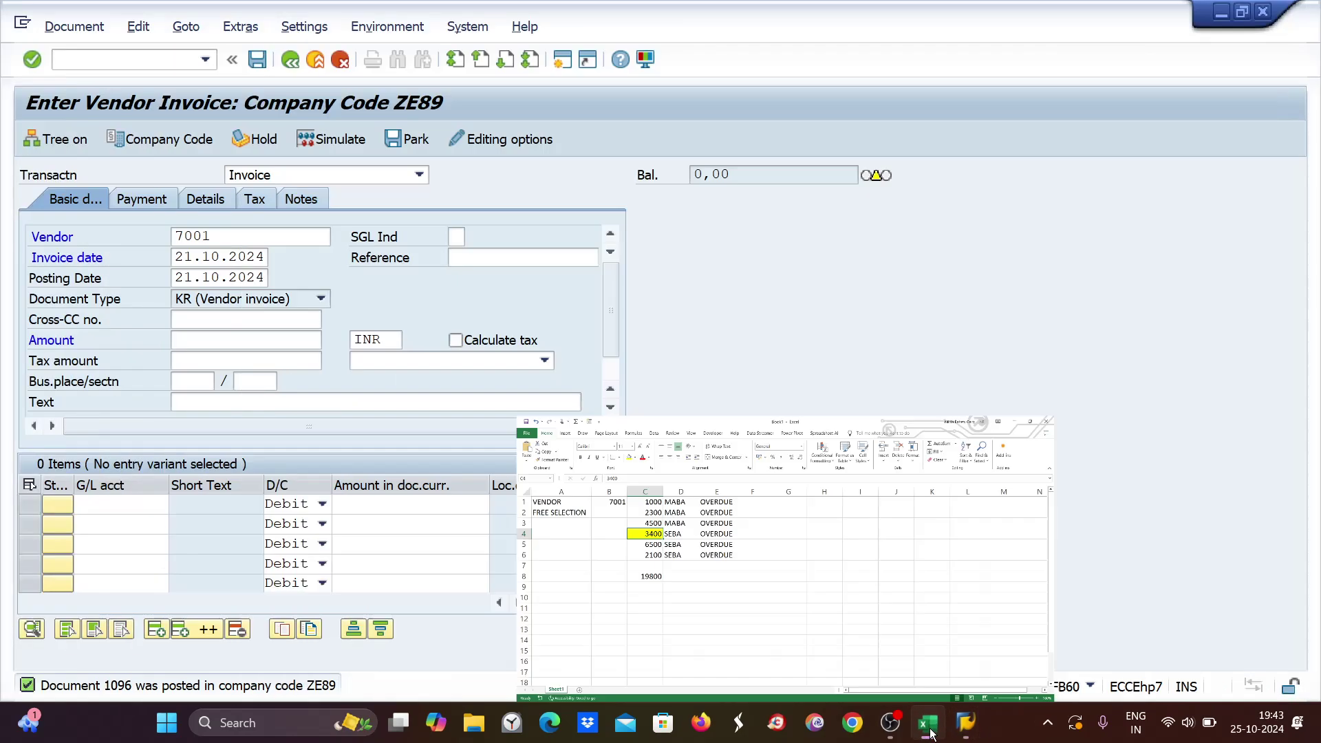
click(928, 723)
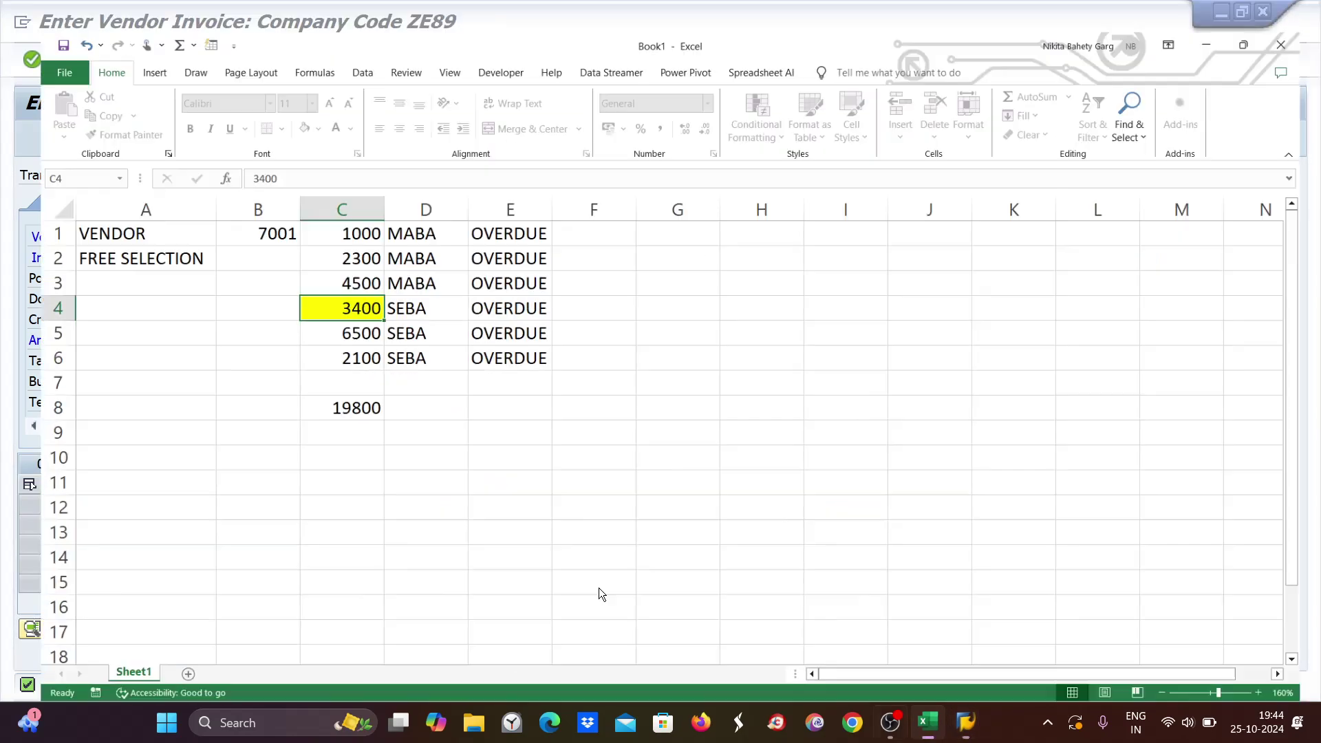
double_click(380, 206)
double_click(434, 211)
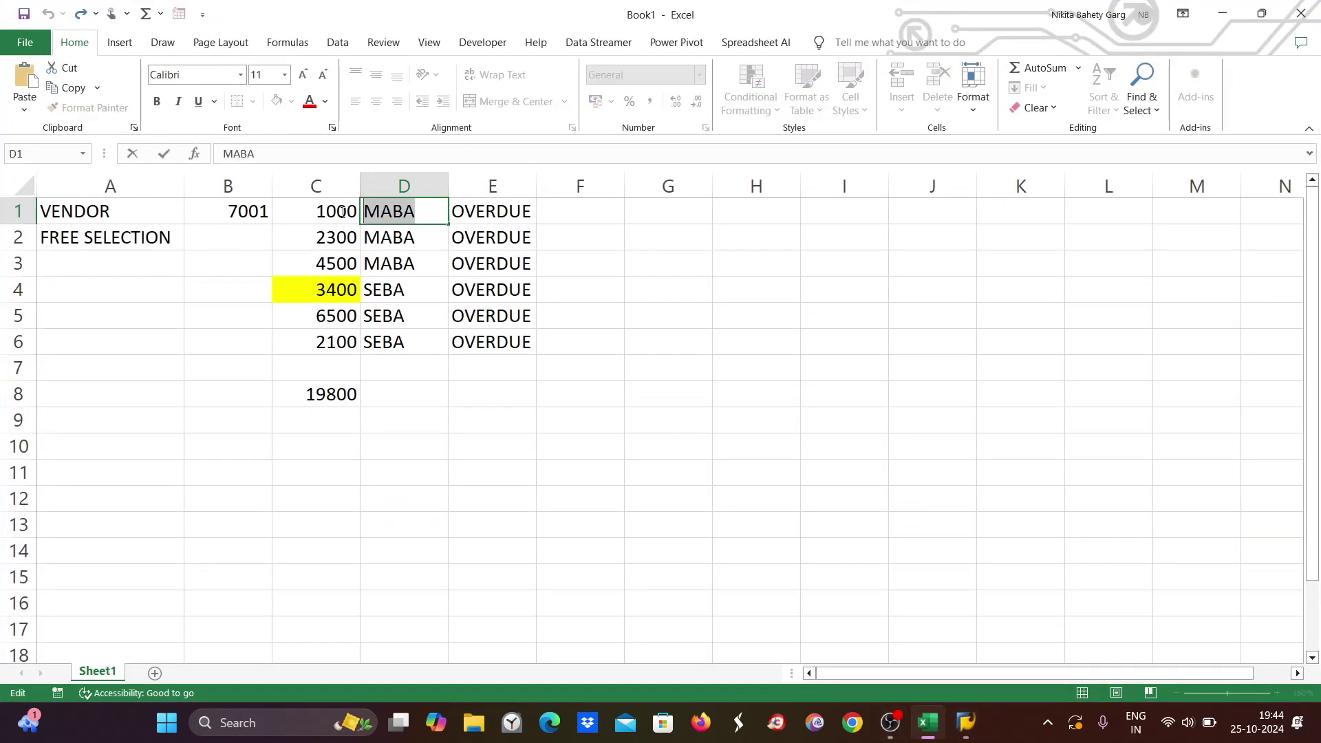
key(BackSpace)
text(zemb)
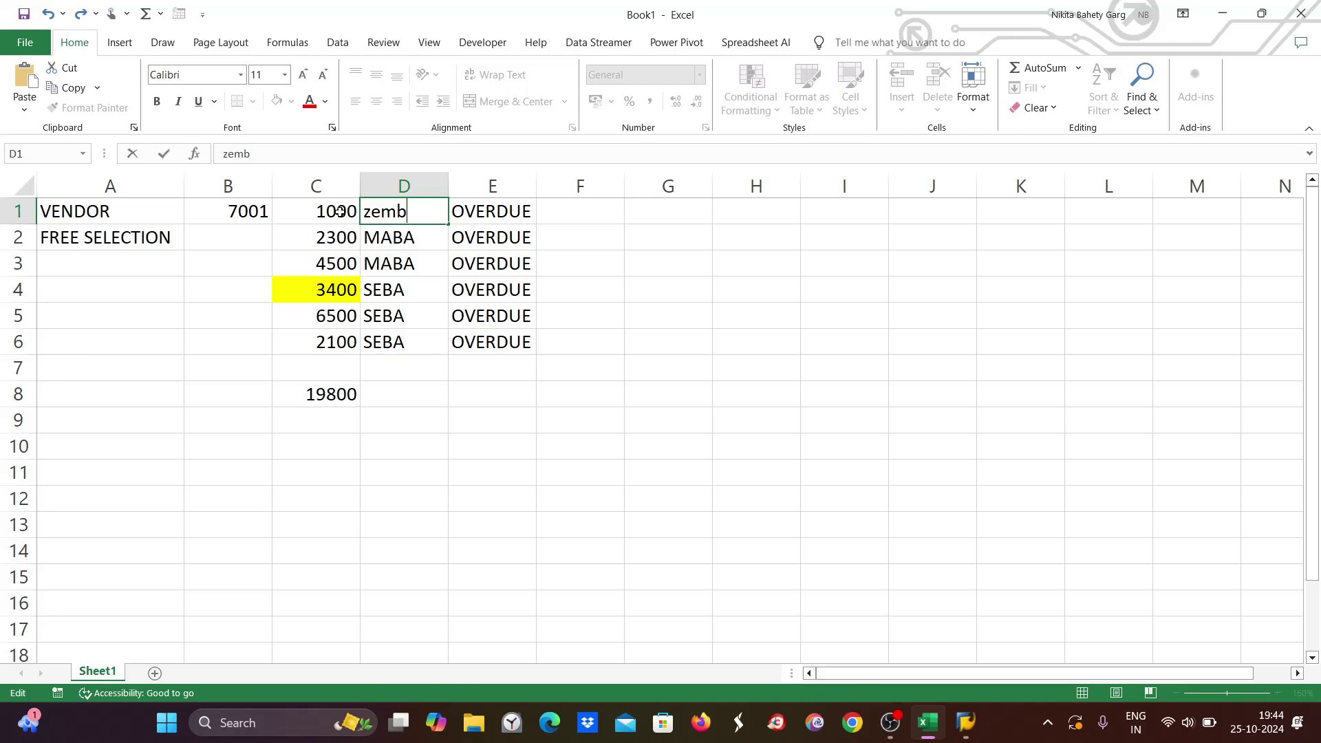
drag(446, 225, 359, 288)
Replace SEBA with zese in D4, fill it down to D6, and return to the SAP invoice.
double_click(386, 284)
text(z)
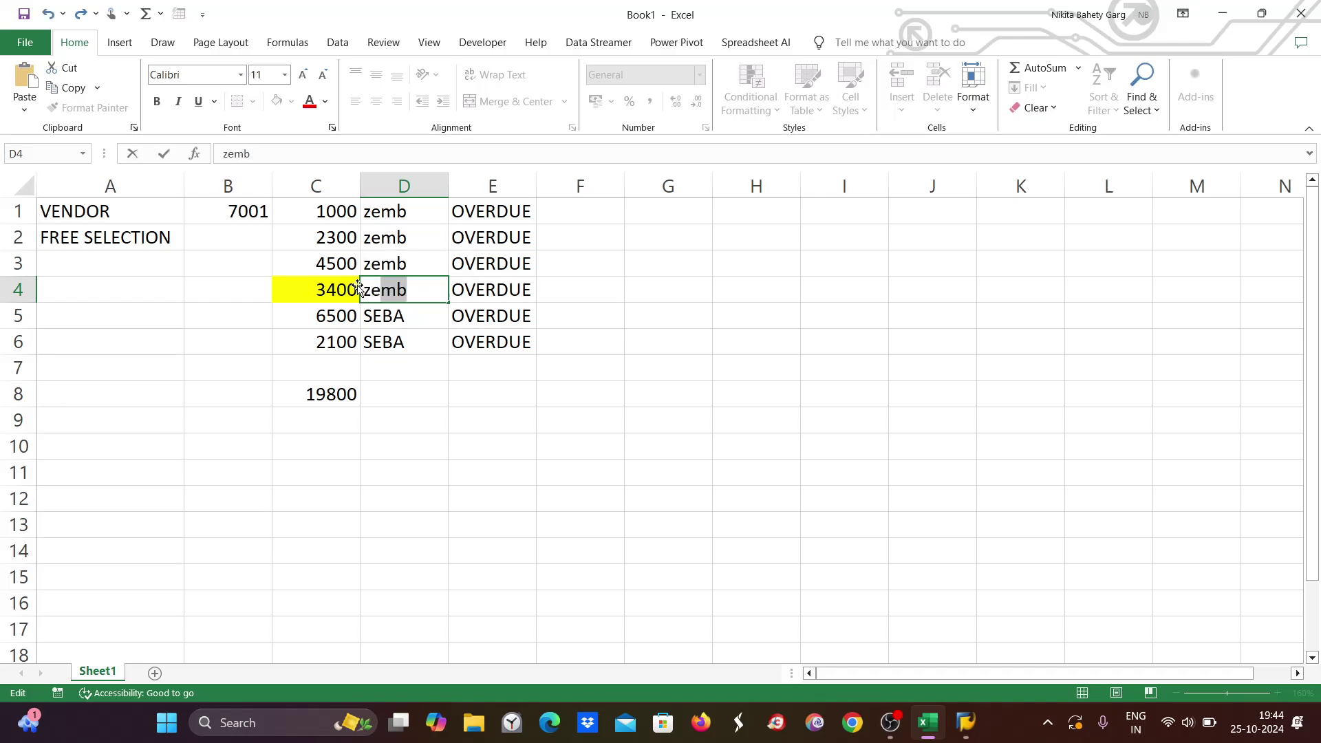
text(ese)
drag(448, 303, 448, 356)
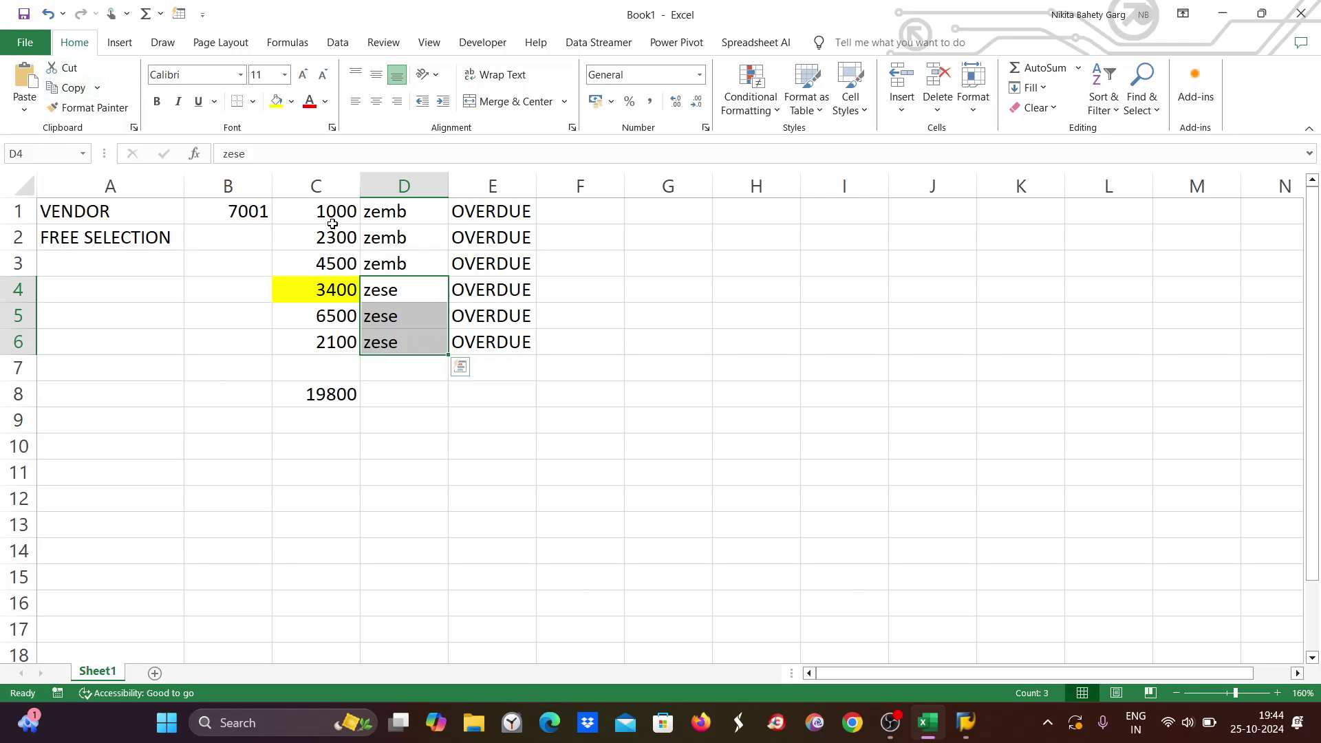
mouse_move(964, 724)
click(1013, 662)
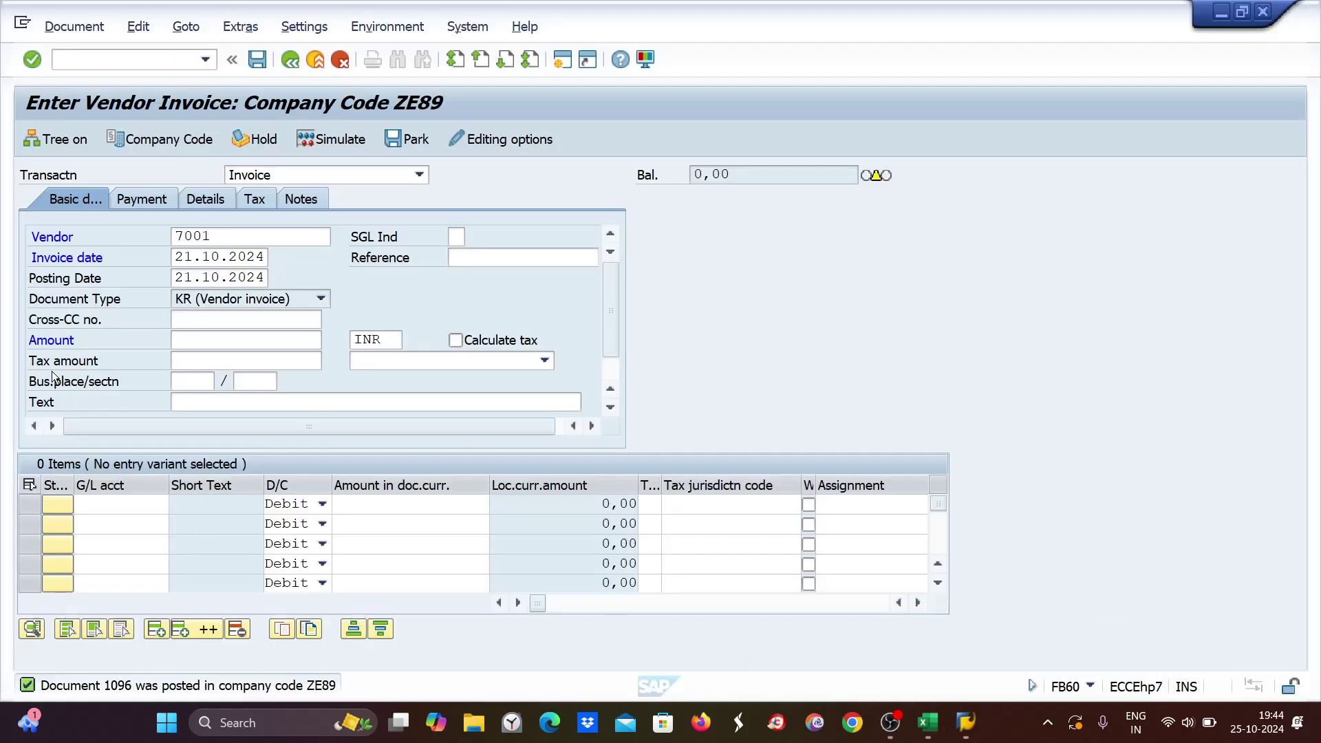
Enter invoice amount 2300 with a G/L 4004 line item of 2300.
click(185, 338)
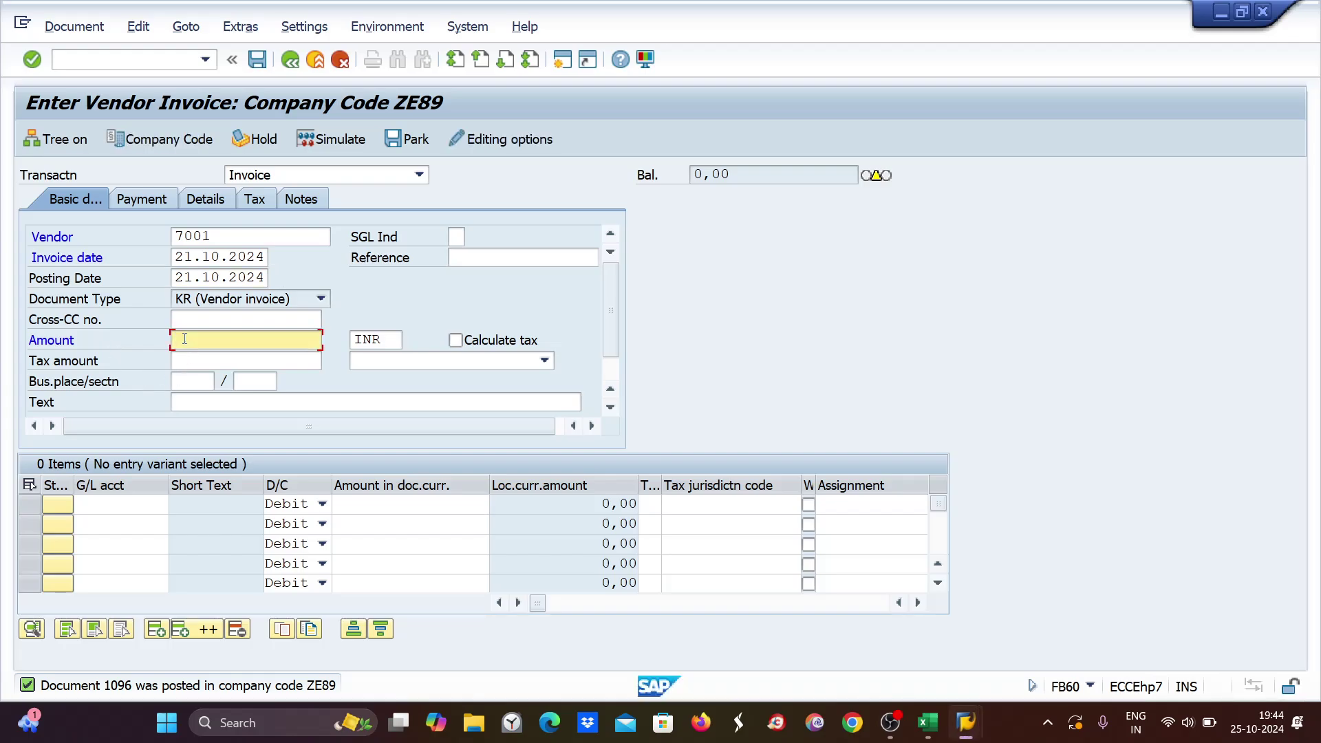
text(2300)
click(103, 504)
text(4)
click(108, 526)
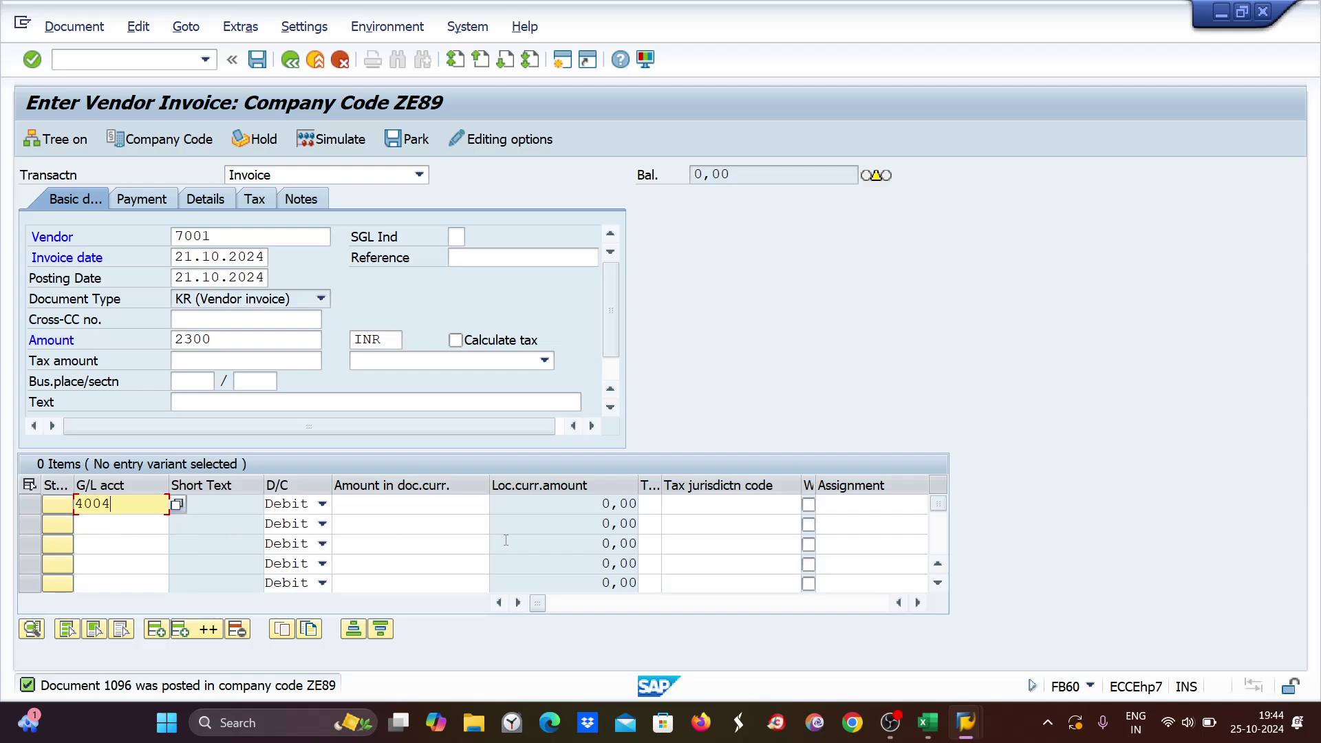
click(446, 508)
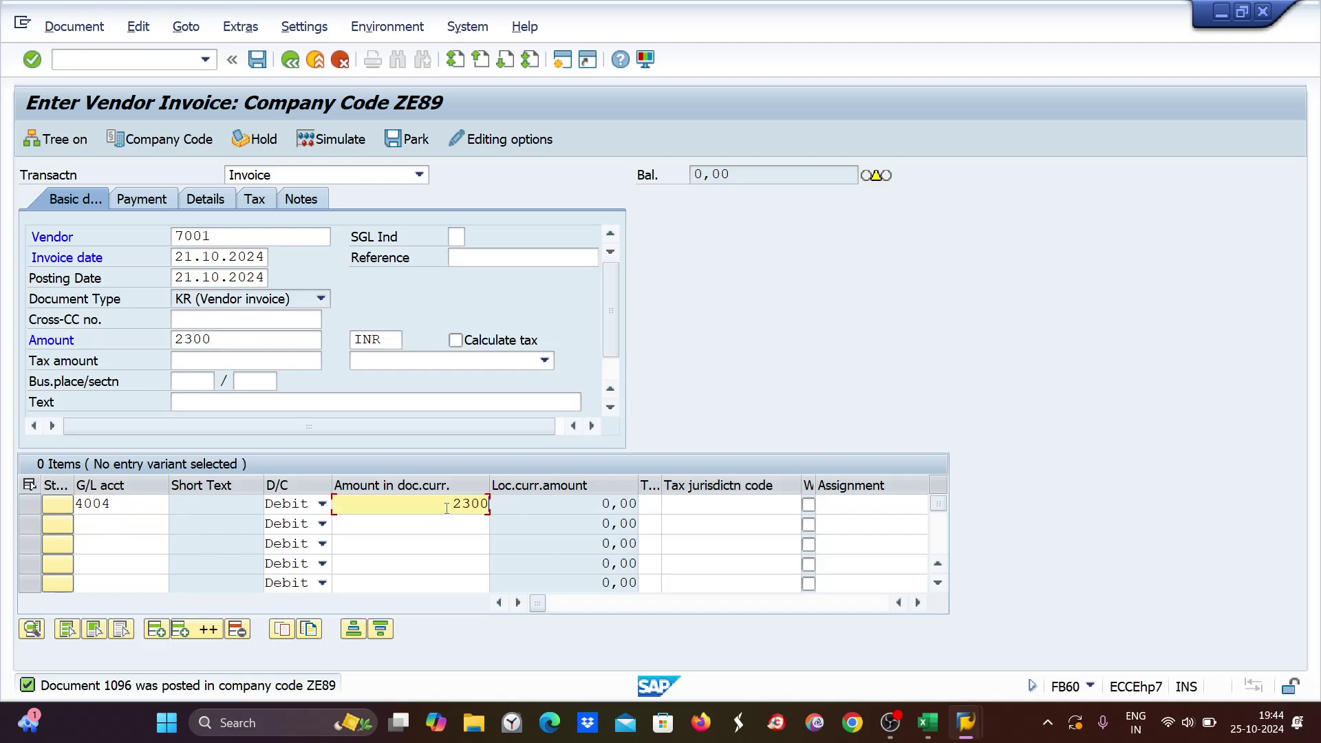
text(2300)
key(Return)
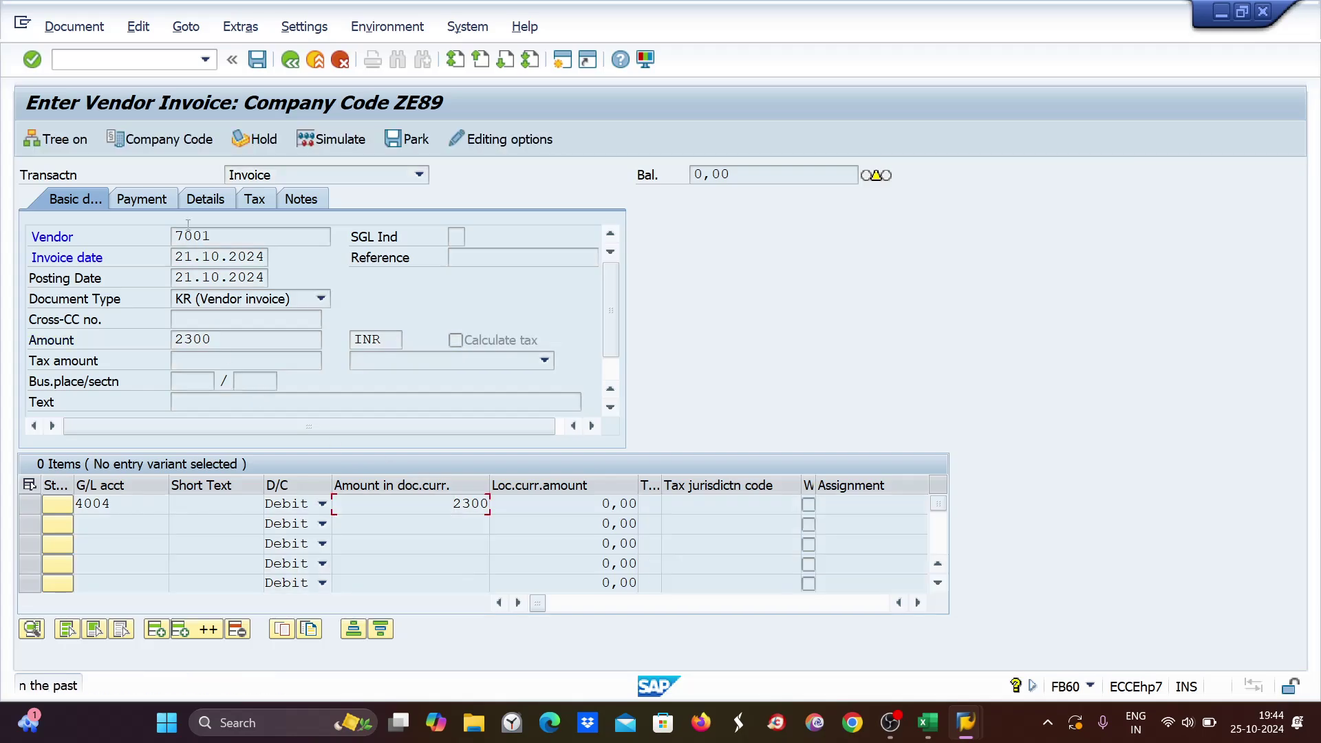
Set business area zemb in the details, simulate, and post as document 1097.
click(198, 204)
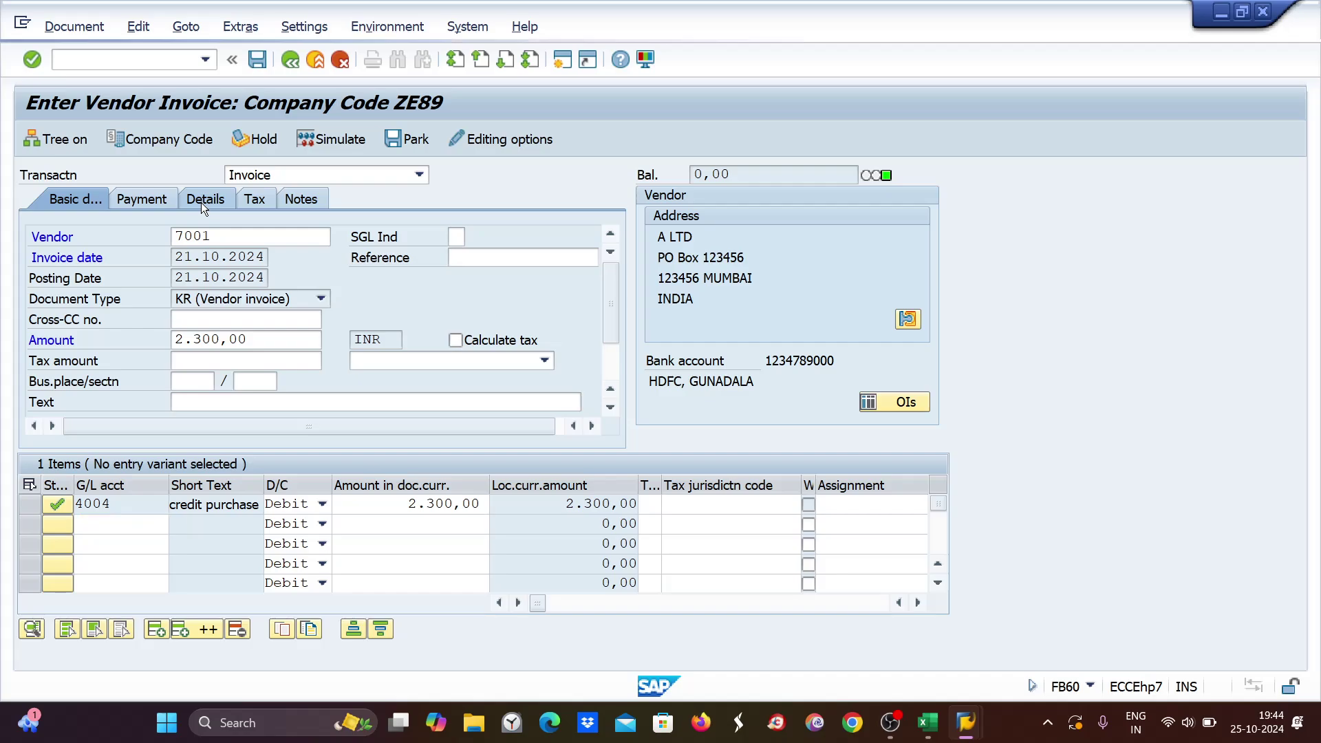
click(200, 202)
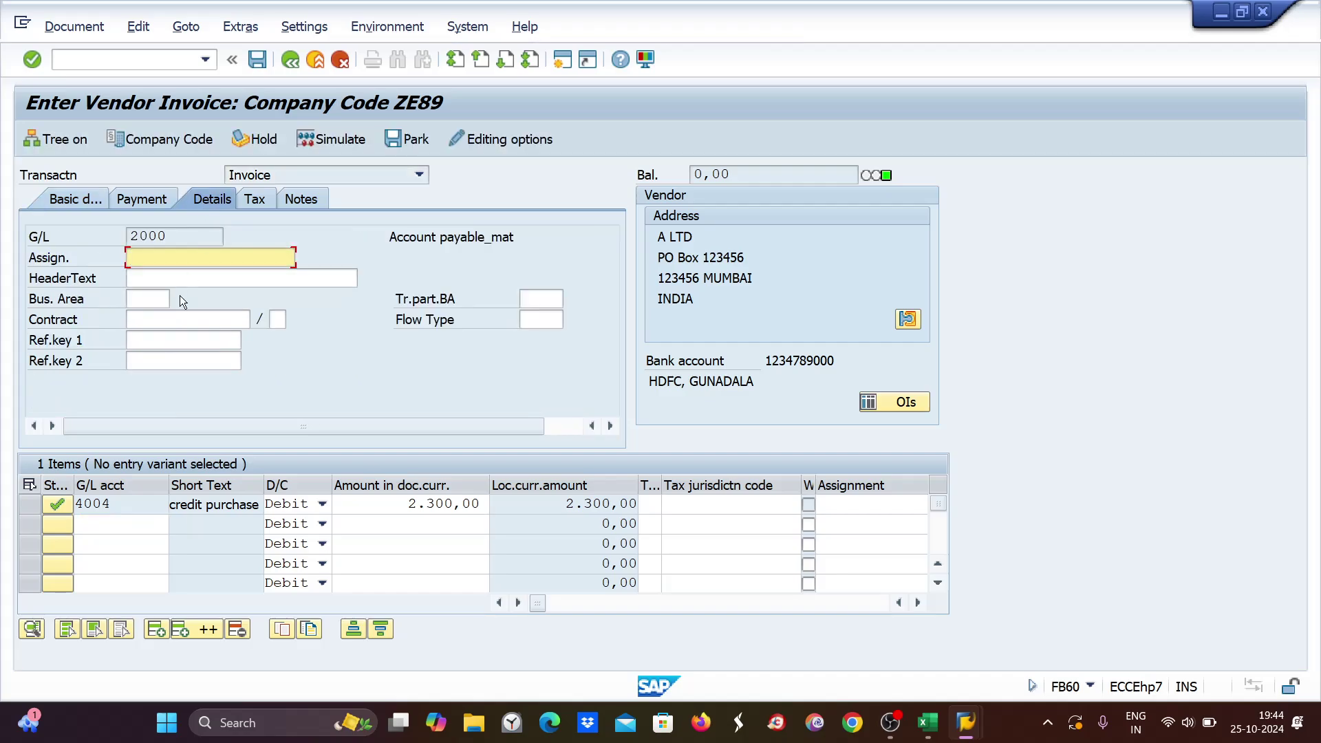
click(131, 302)
text(zemb)
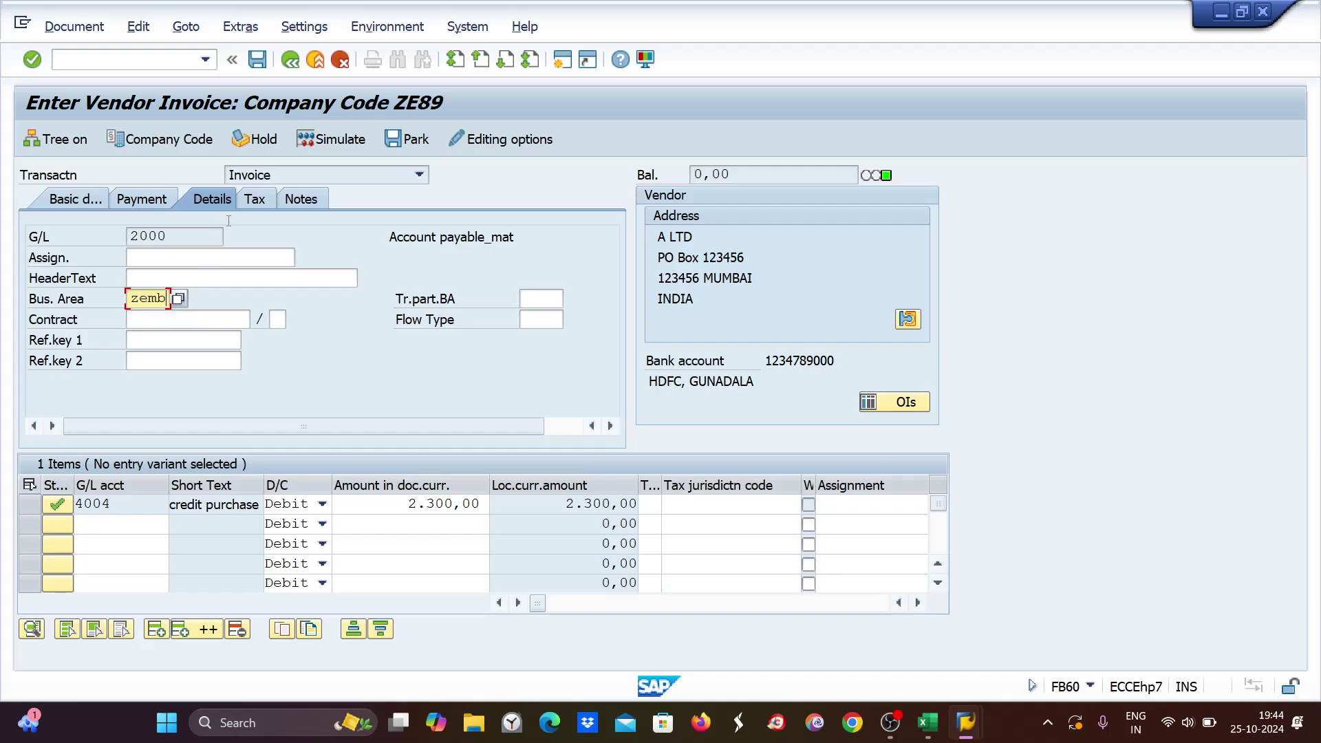
click(333, 134)
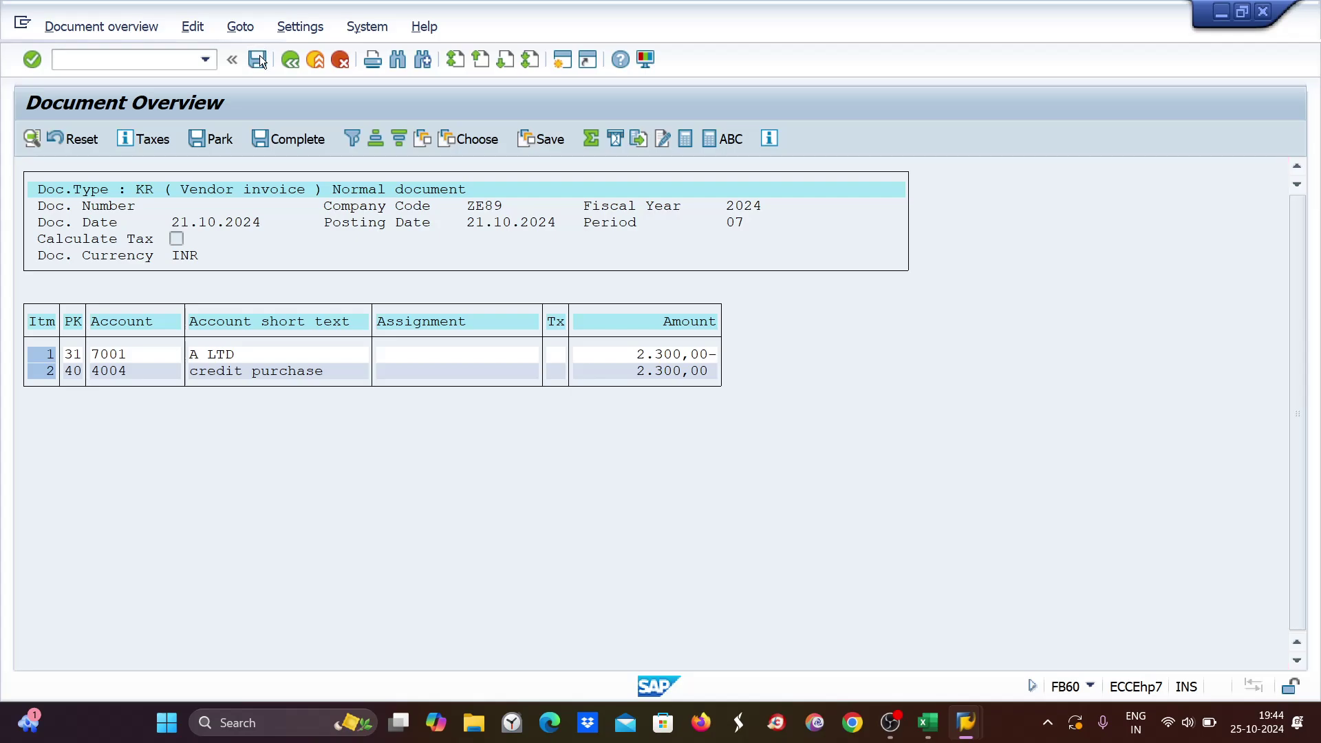
click(258, 59)
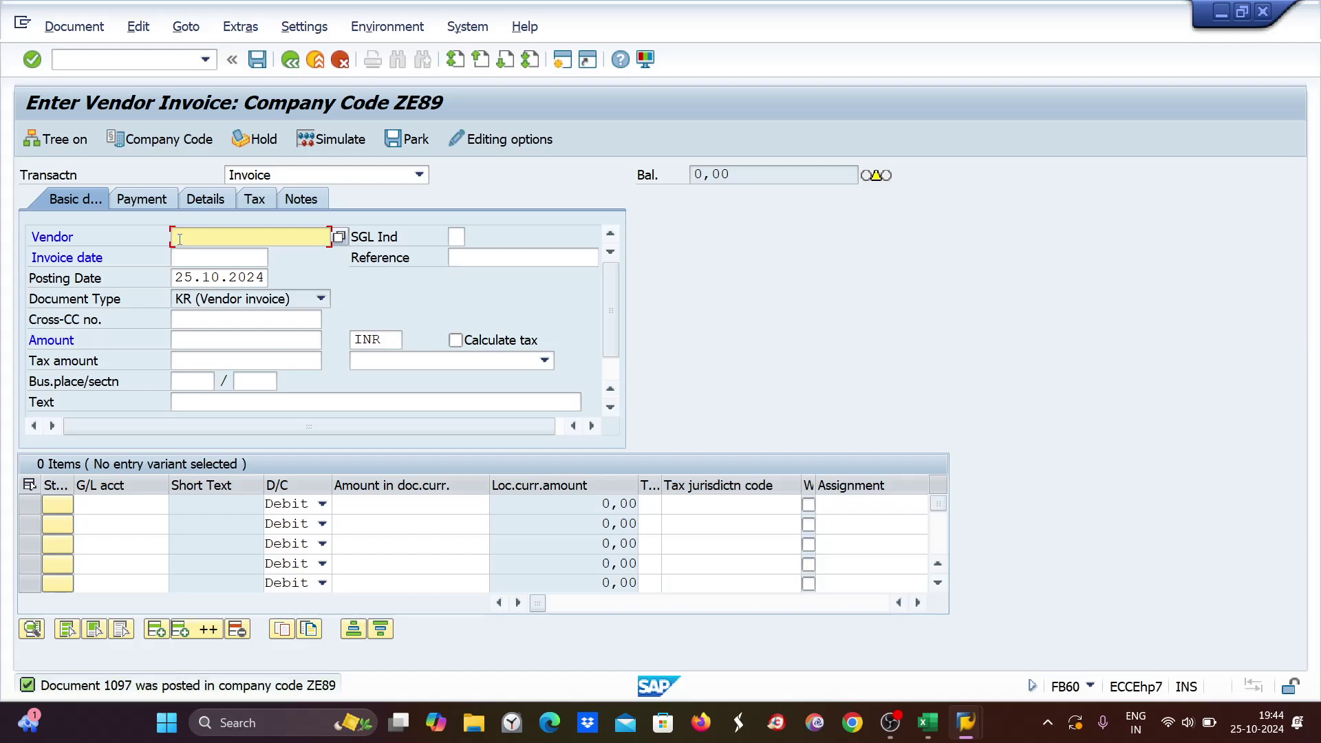
Start a vendor 7001 invoice dated 22.10.2024, checking the Excel notes.
text(7001)
click(190, 252)
text(22.10.2024)
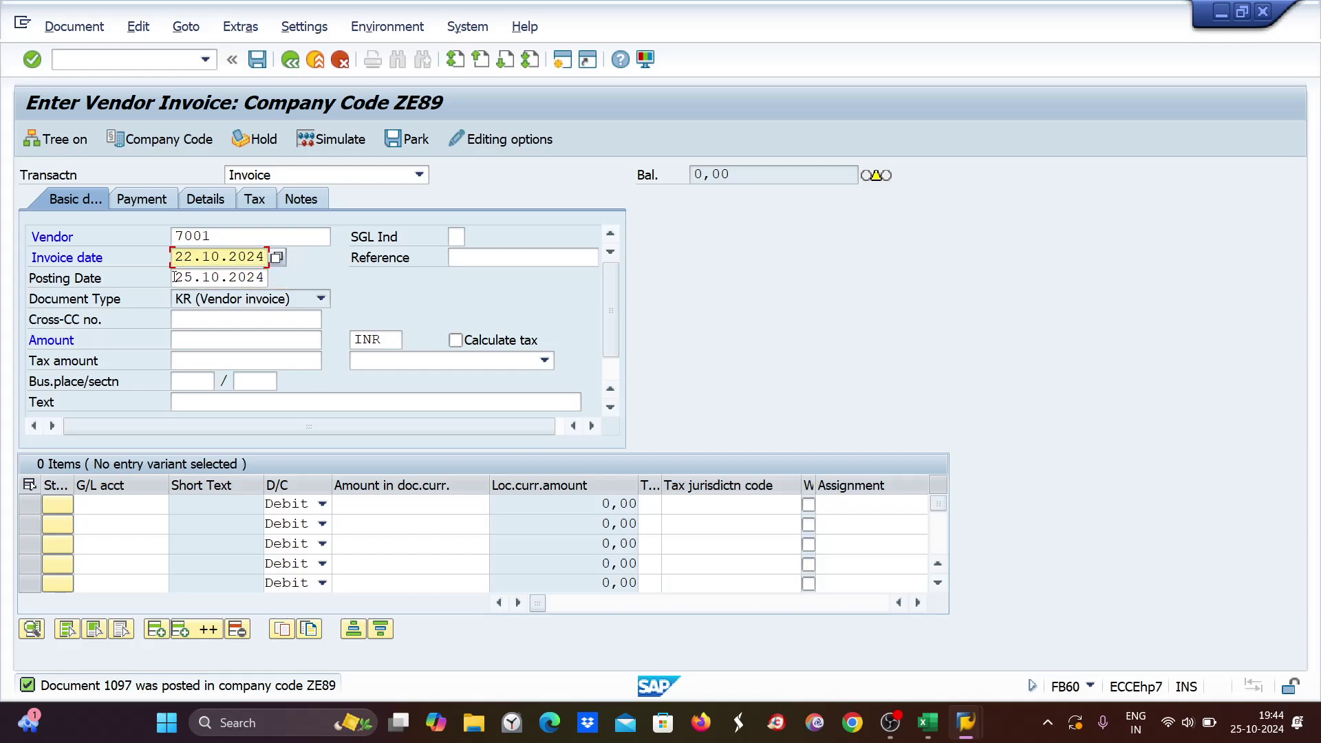
key(Tab)
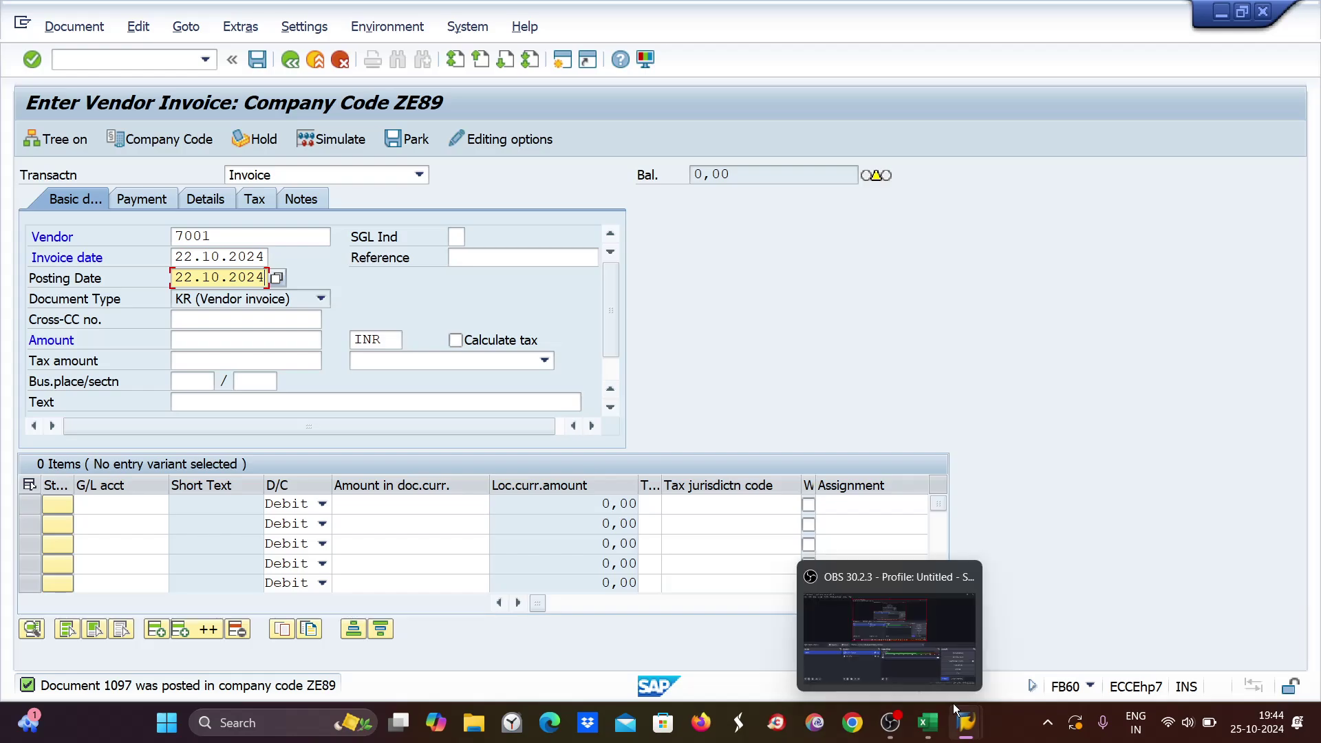
click(931, 722)
click(935, 723)
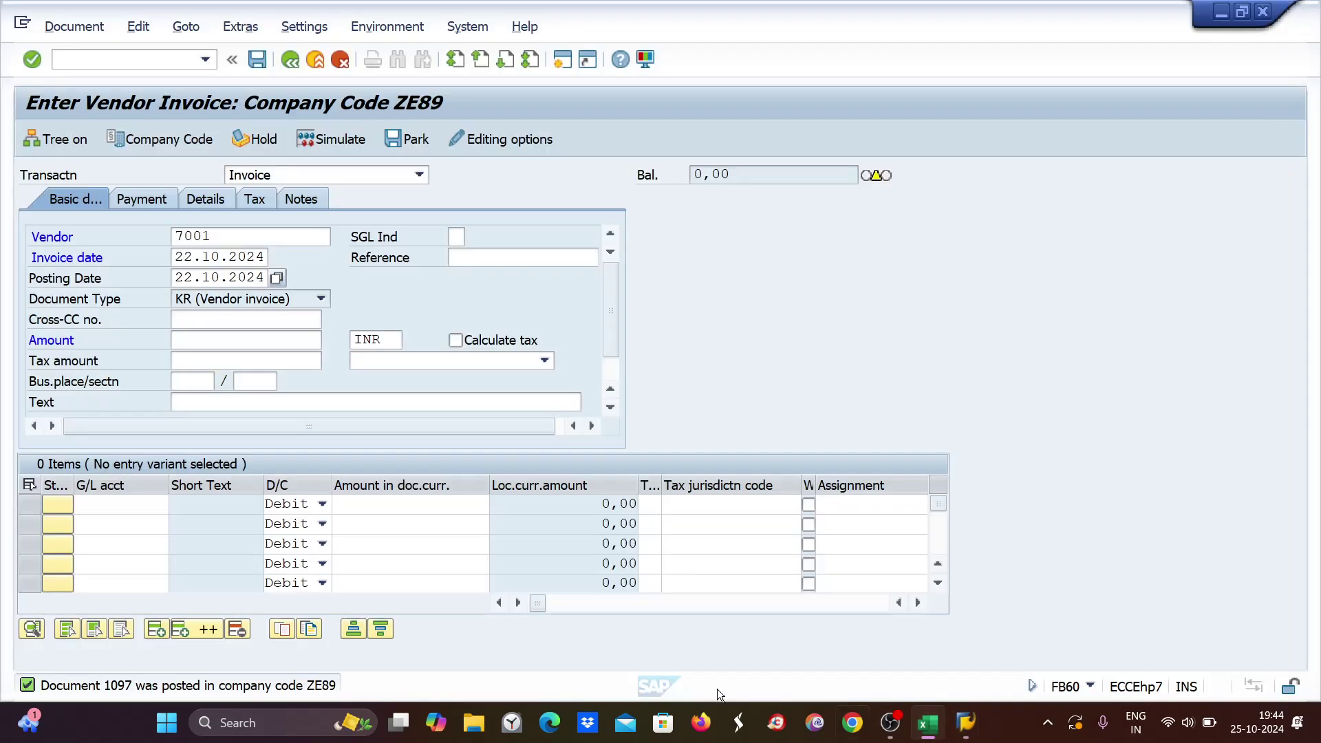
Enter amount 4500 with a G/L 4004 line item of 4500, accepting the due-date warning.
click(191, 338)
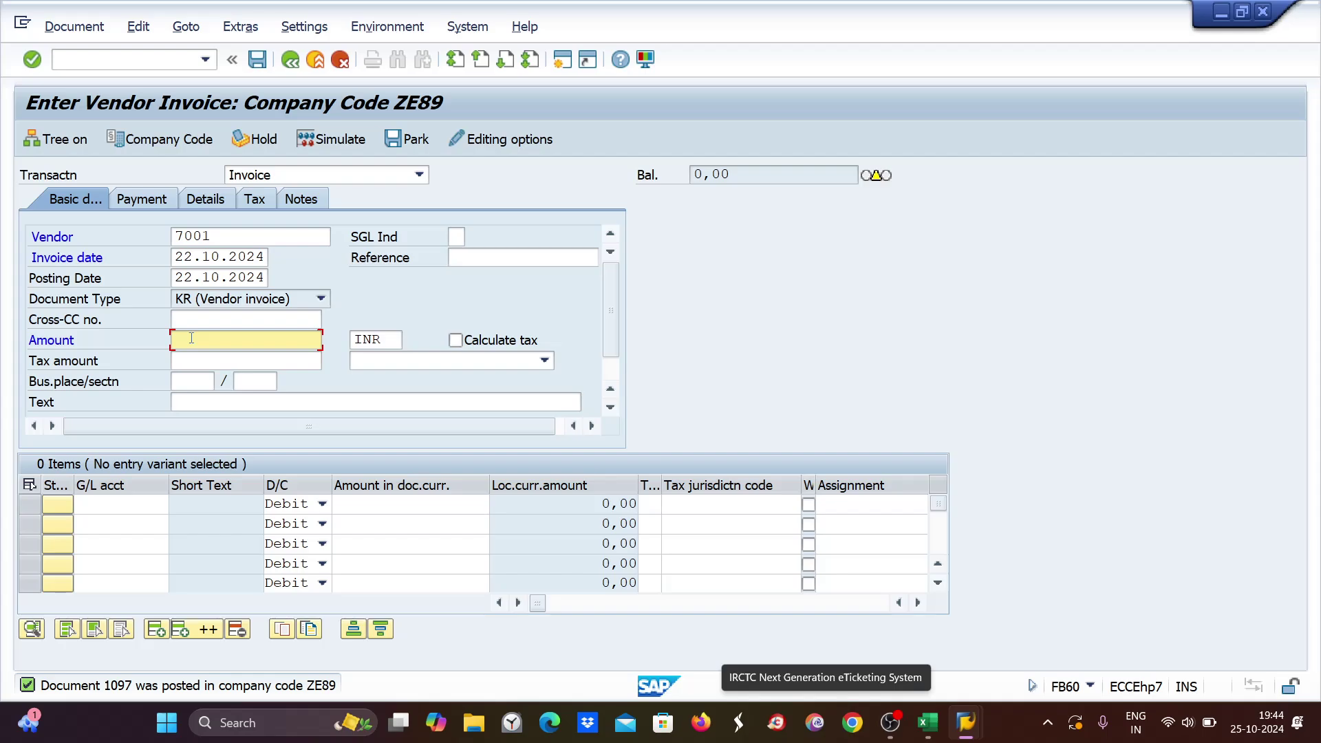
text(4500)
click(131, 506)
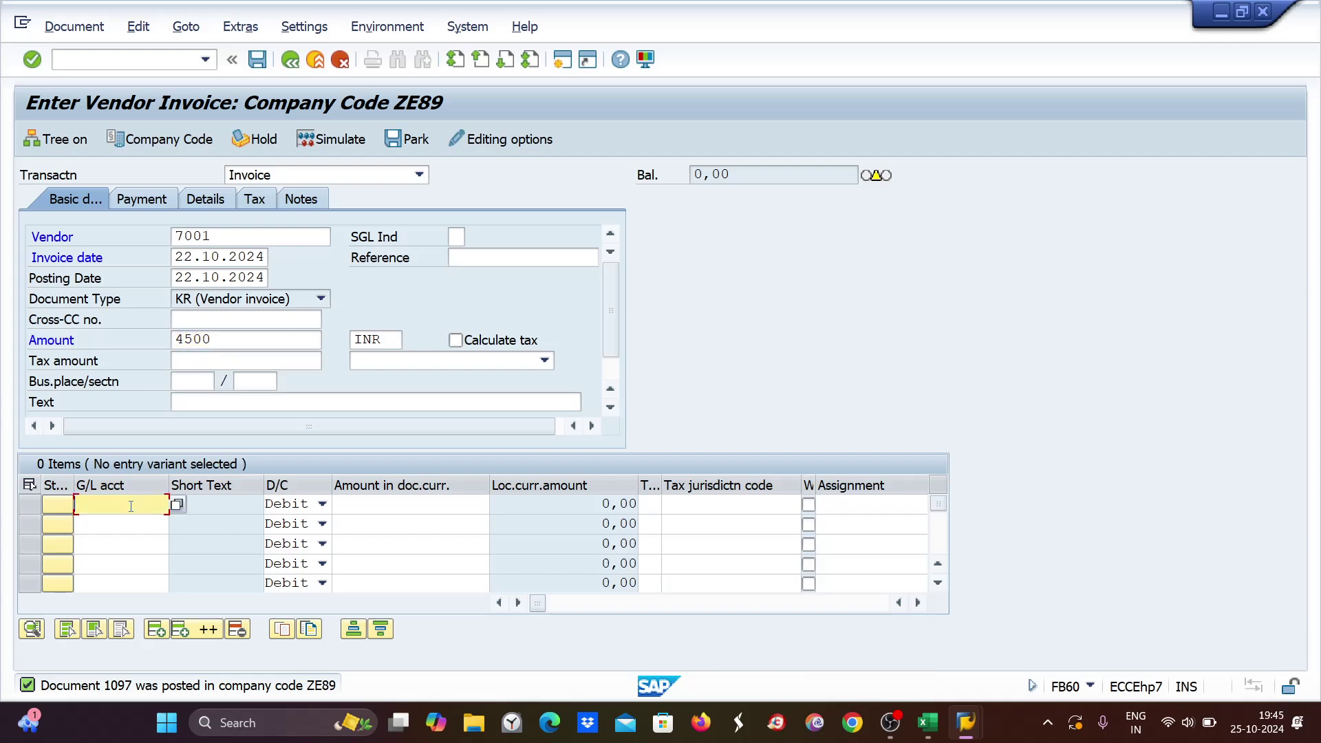
text(4004)
click(408, 513)
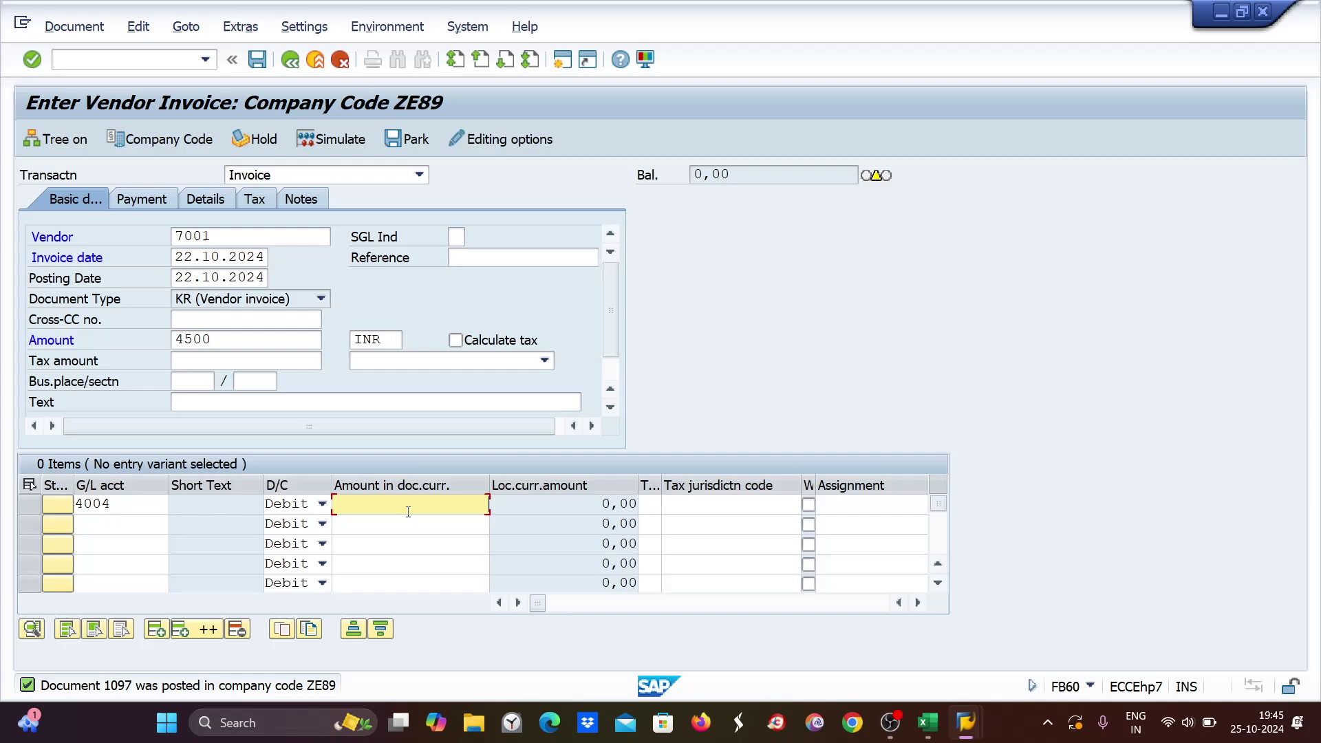
text(4500)
key(Return)
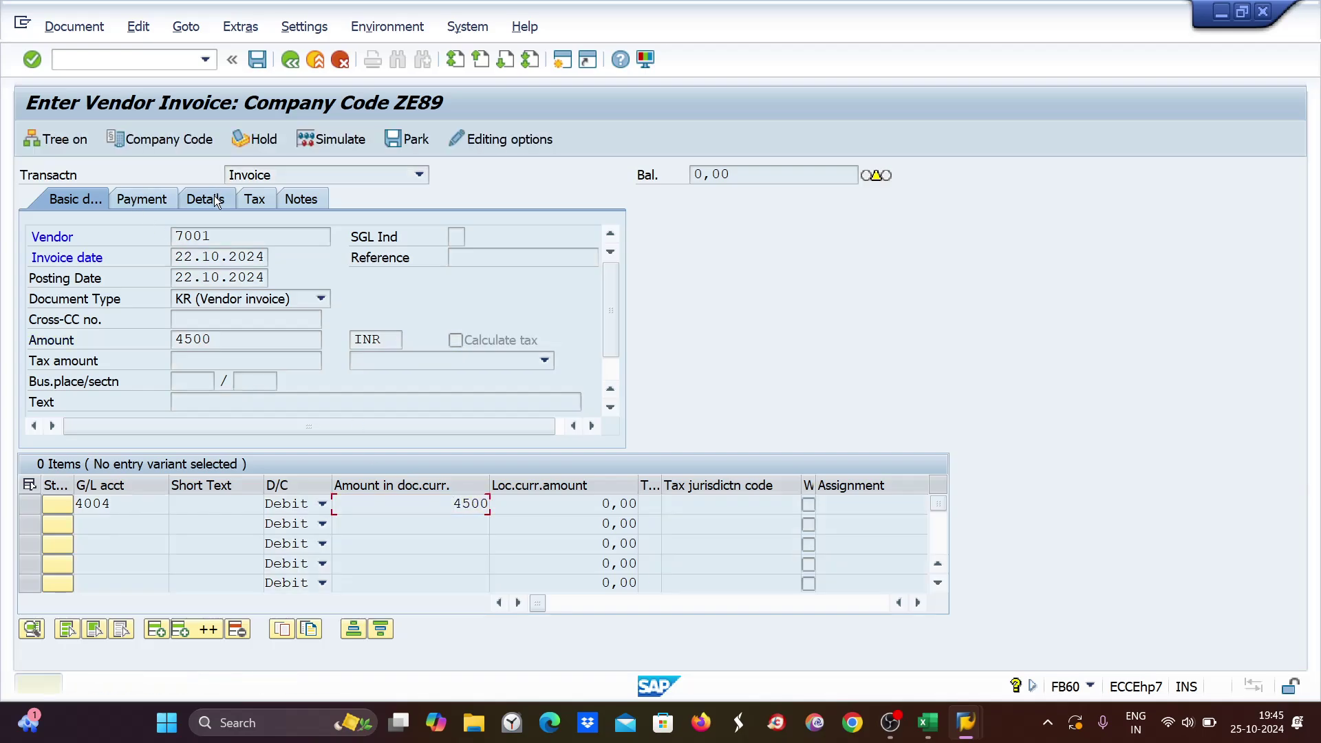
key(Return)
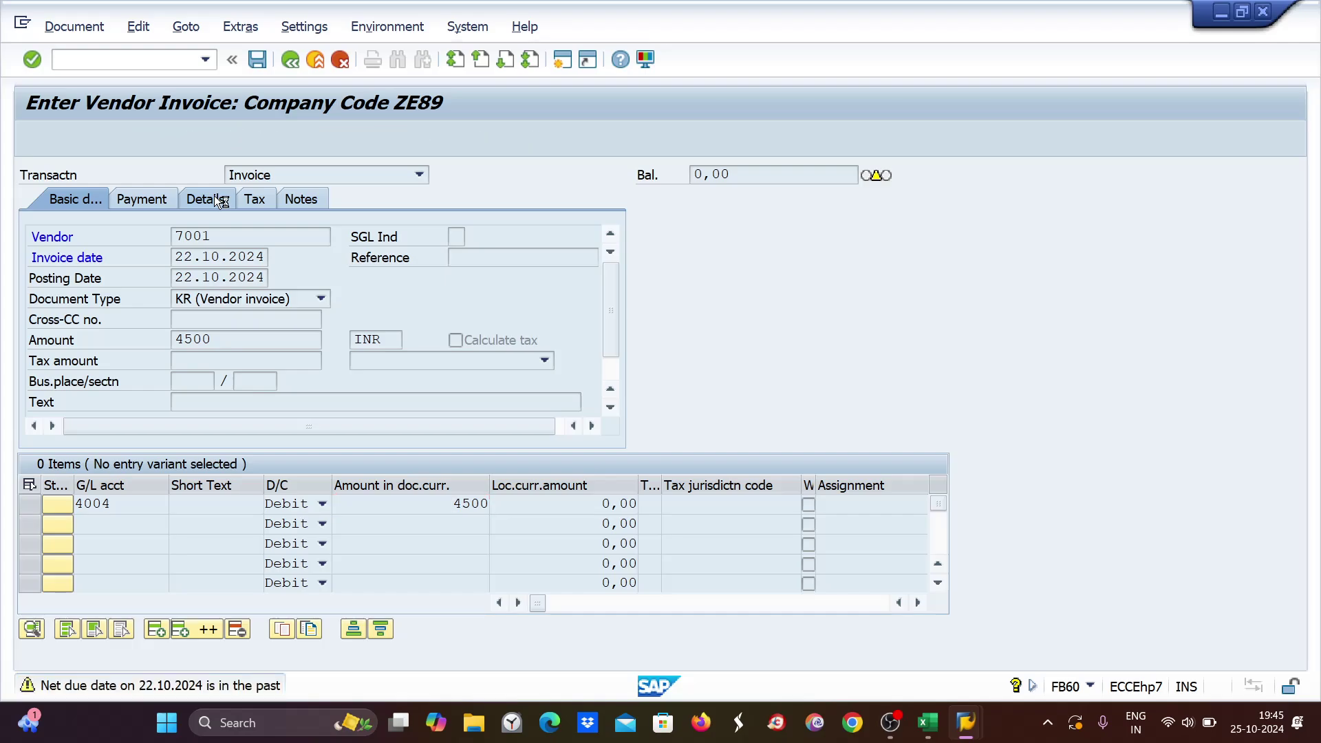
Set business area zemb and post the invoice as document 1098.
click(214, 201)
click(148, 301)
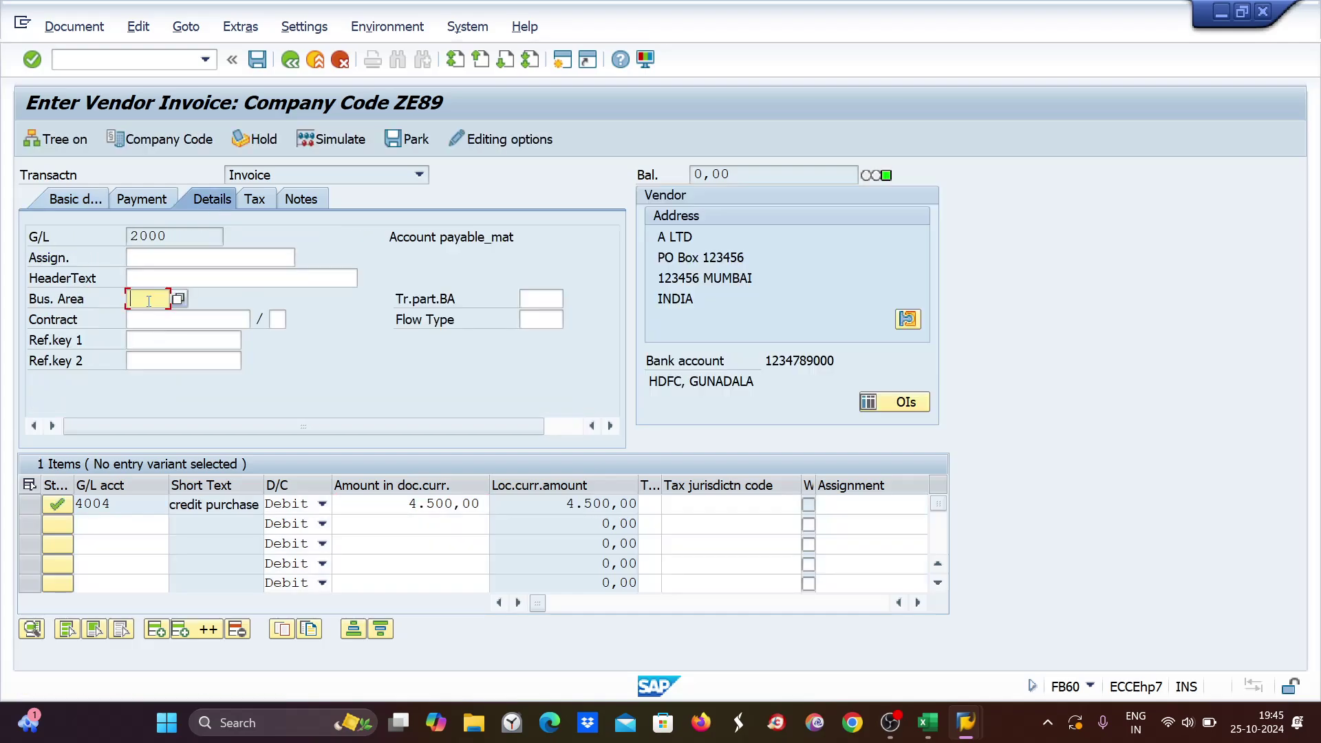
text(zemb)
key(Return)
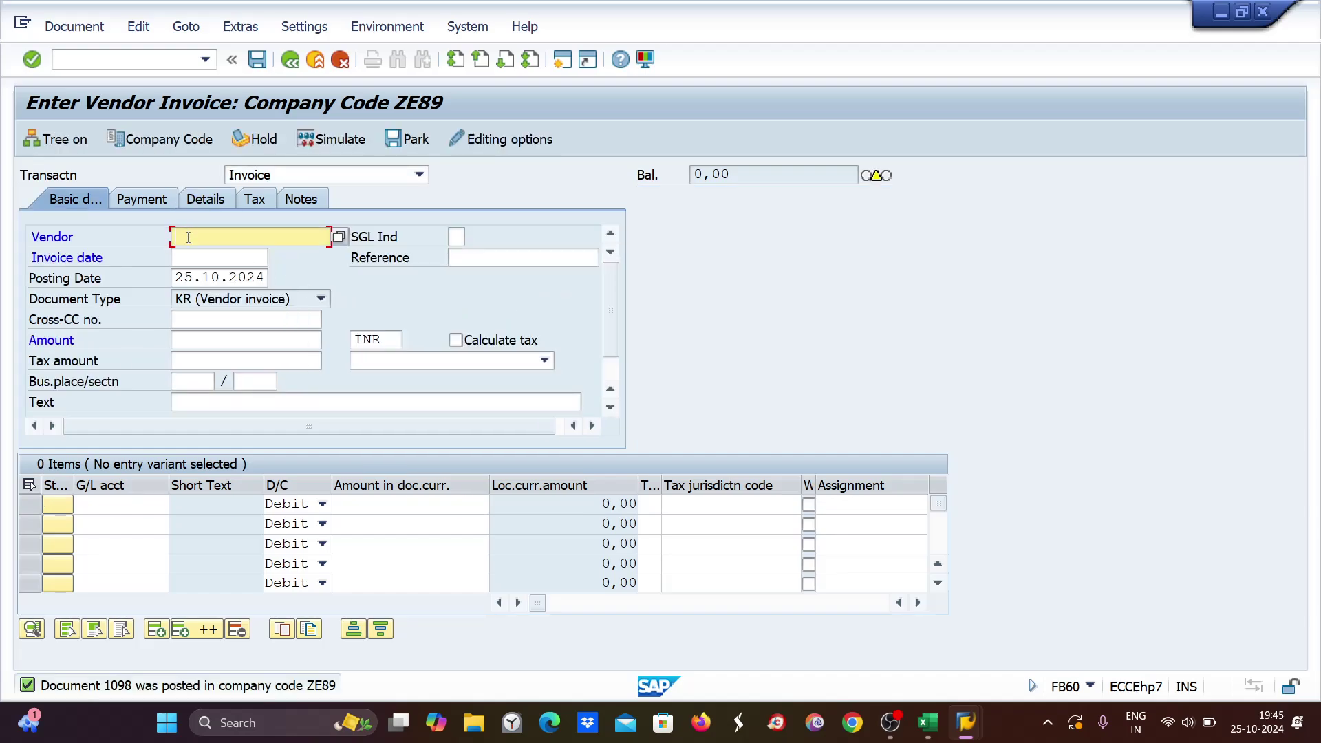
Start a vendor 7001 invoice with invoice and posting dates 23.10.2024.
text(7001)
click(184, 260)
text(23)
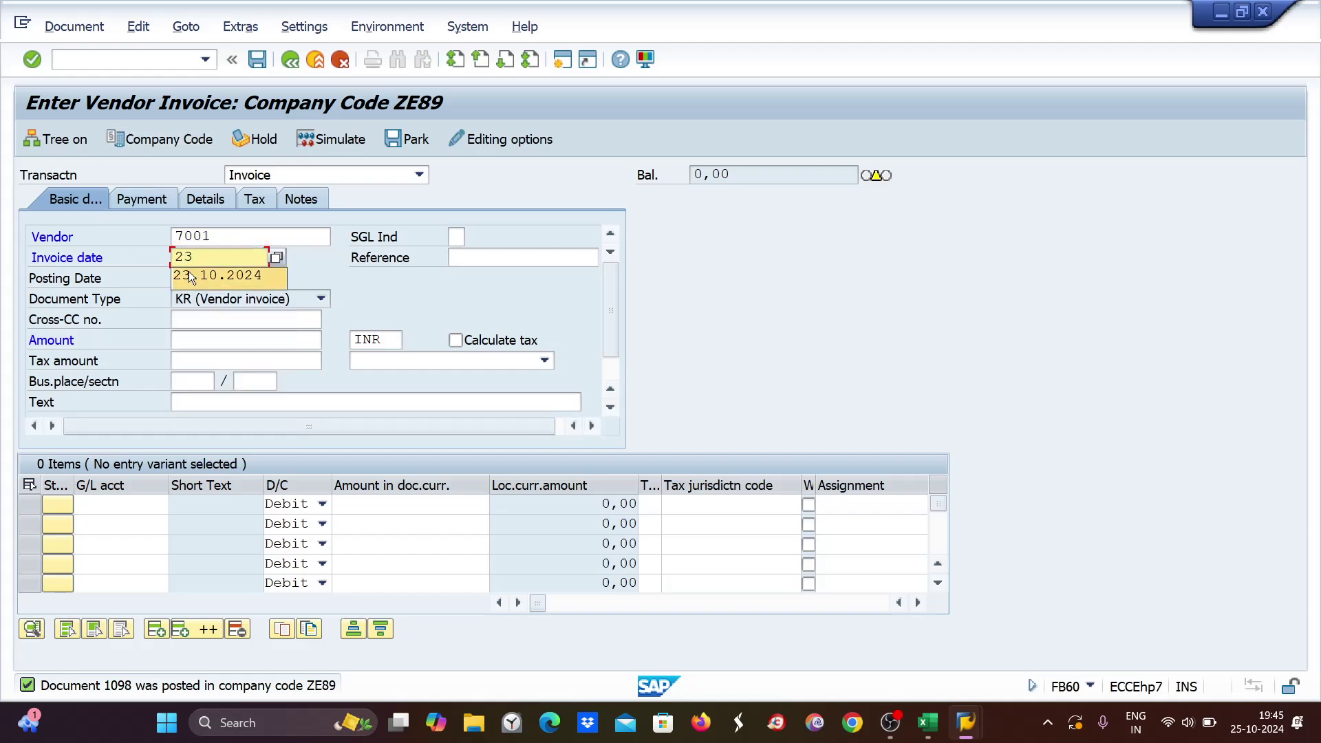
key(Down)
key(Return)
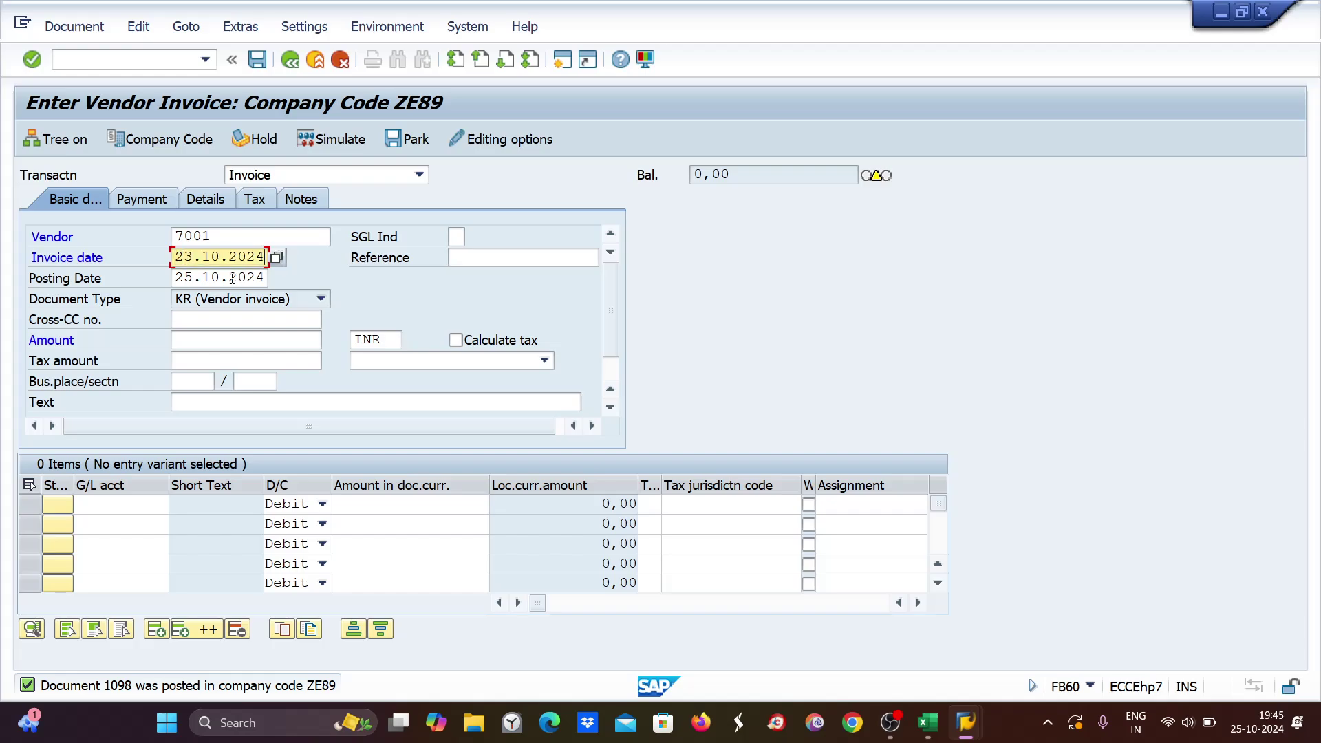
drag(176, 277, 311, 275)
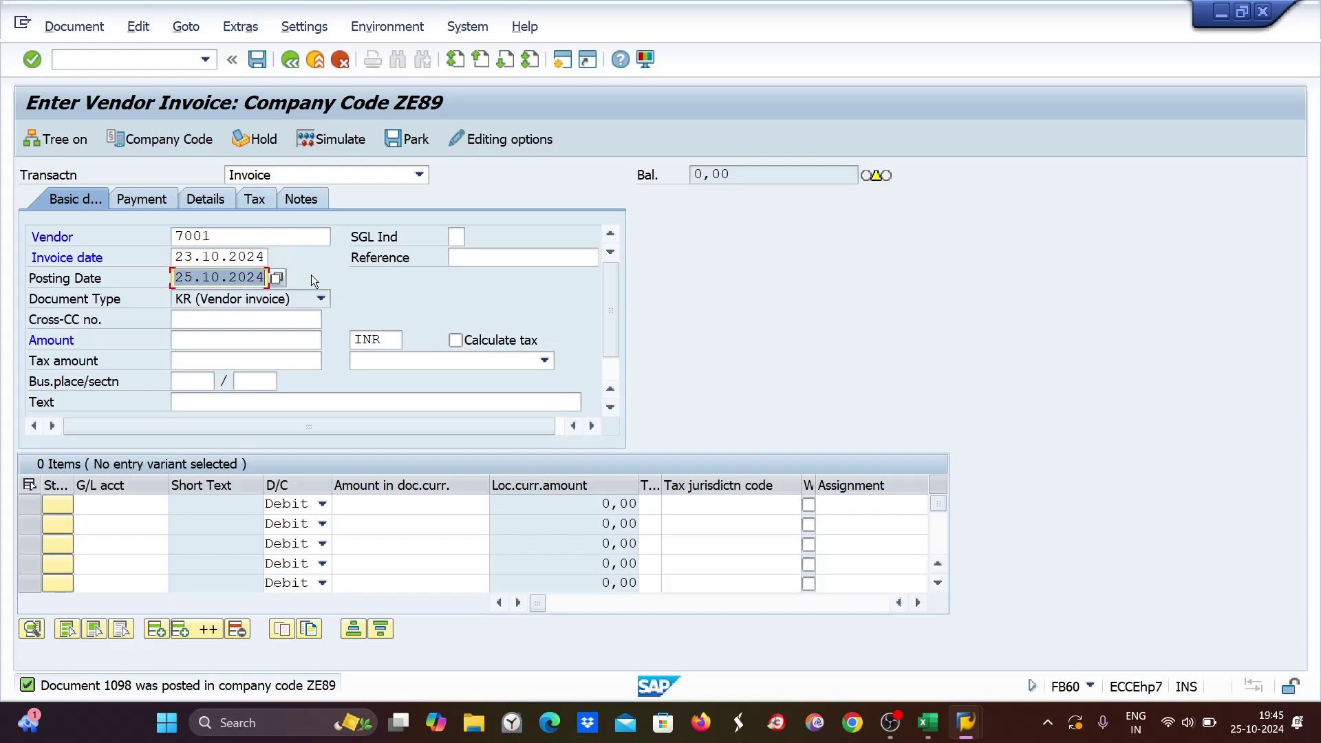
text(23.10.2024)
mouse_move(928, 723)
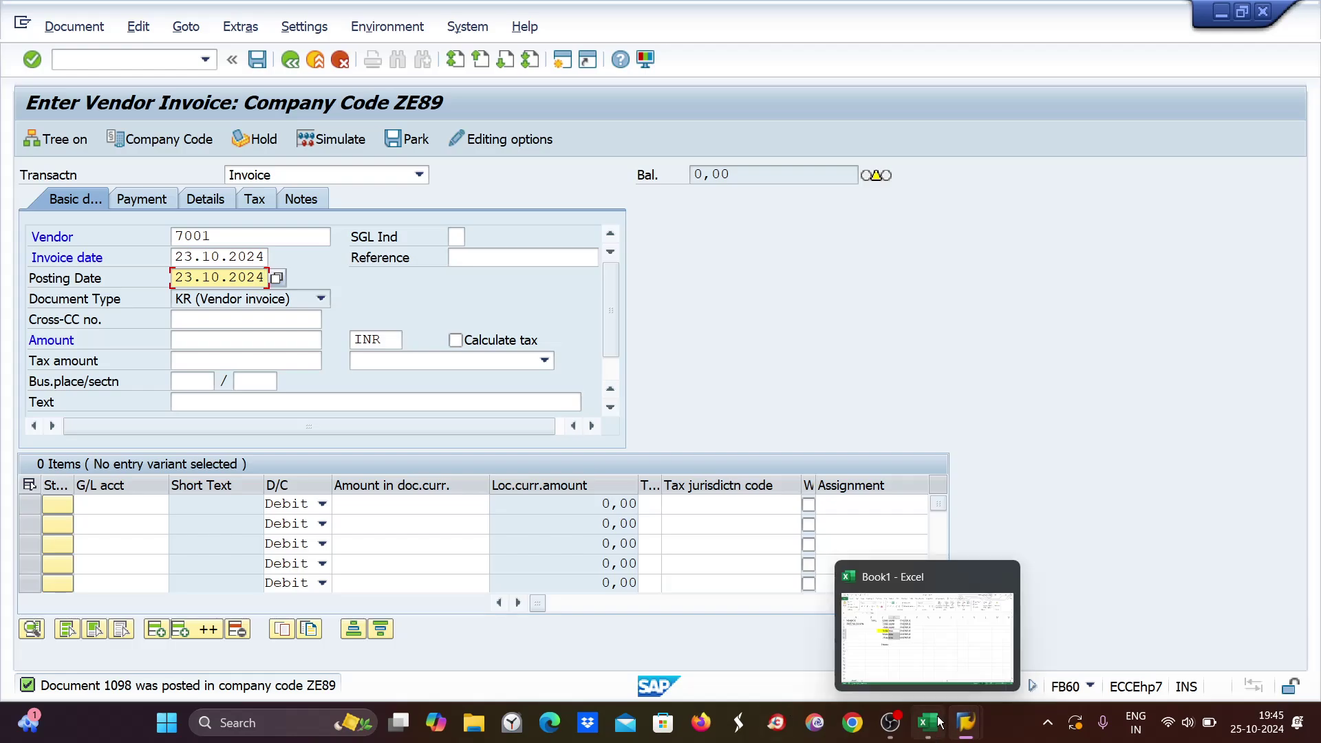
click(925, 656)
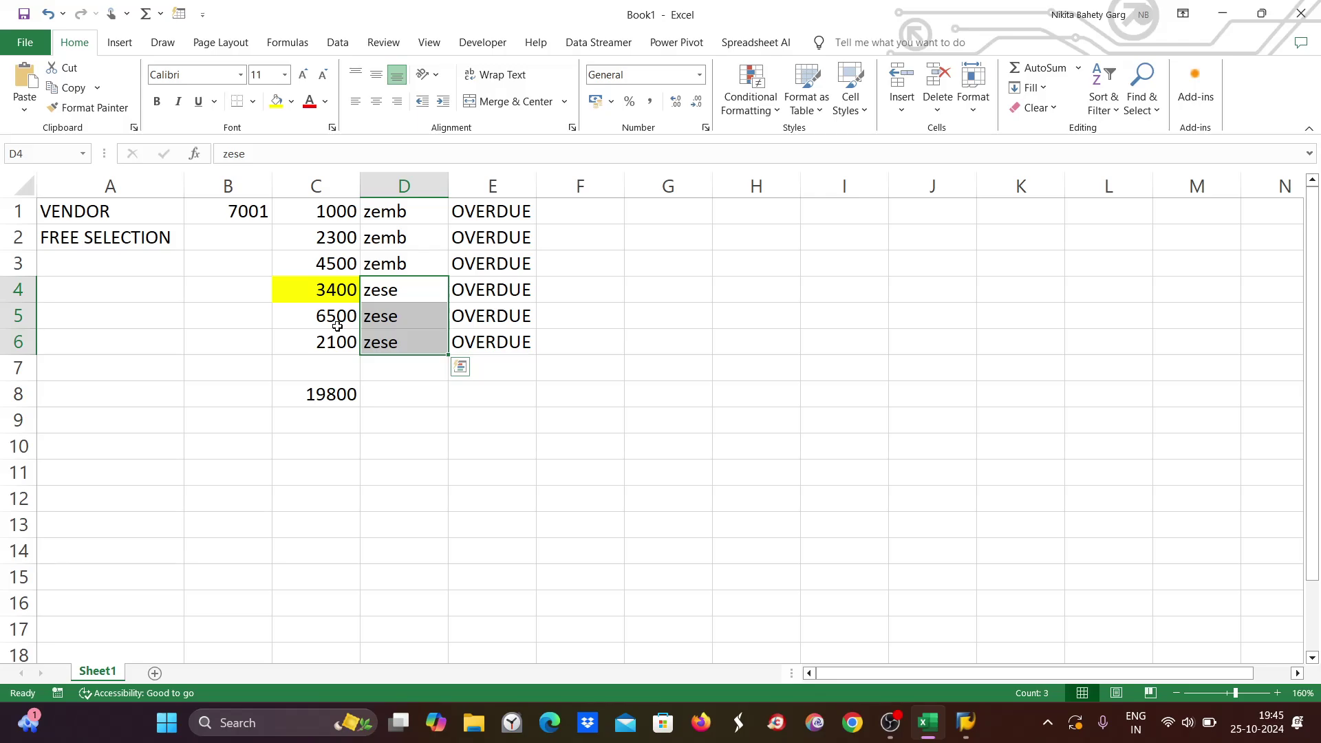
key(alt+Tab)
Enter amount 3400 with a G/L 4004 line item of 3400, accepting the due-date warning.
click(181, 342)
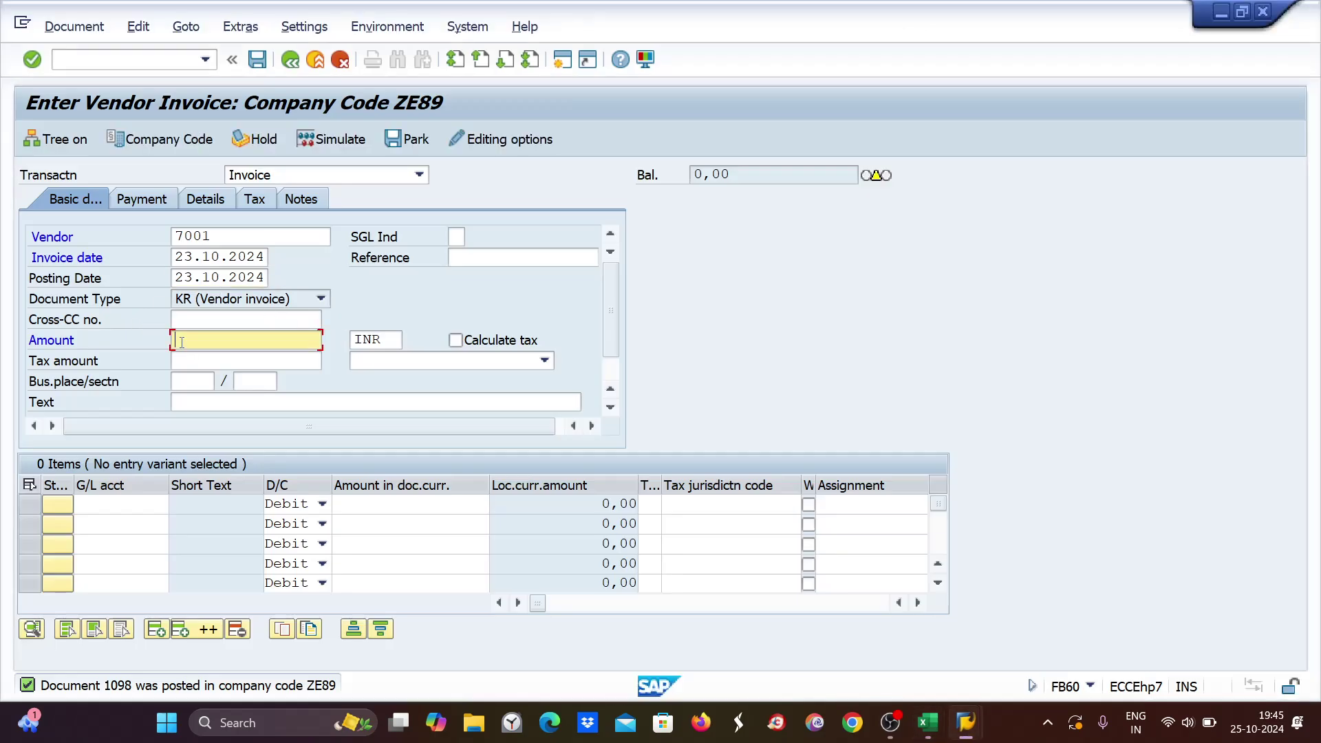
text(3400)
click(104, 503)
text(4004)
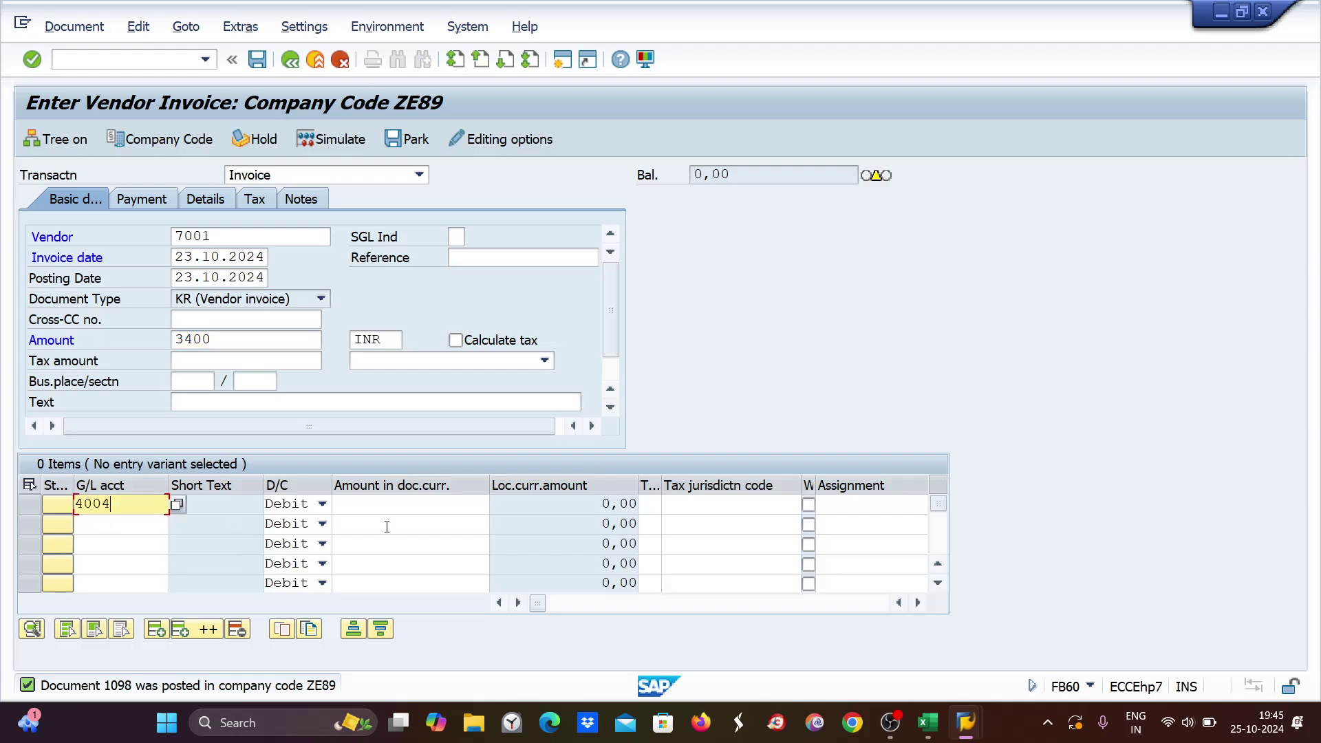
click(468, 503)
text(340)
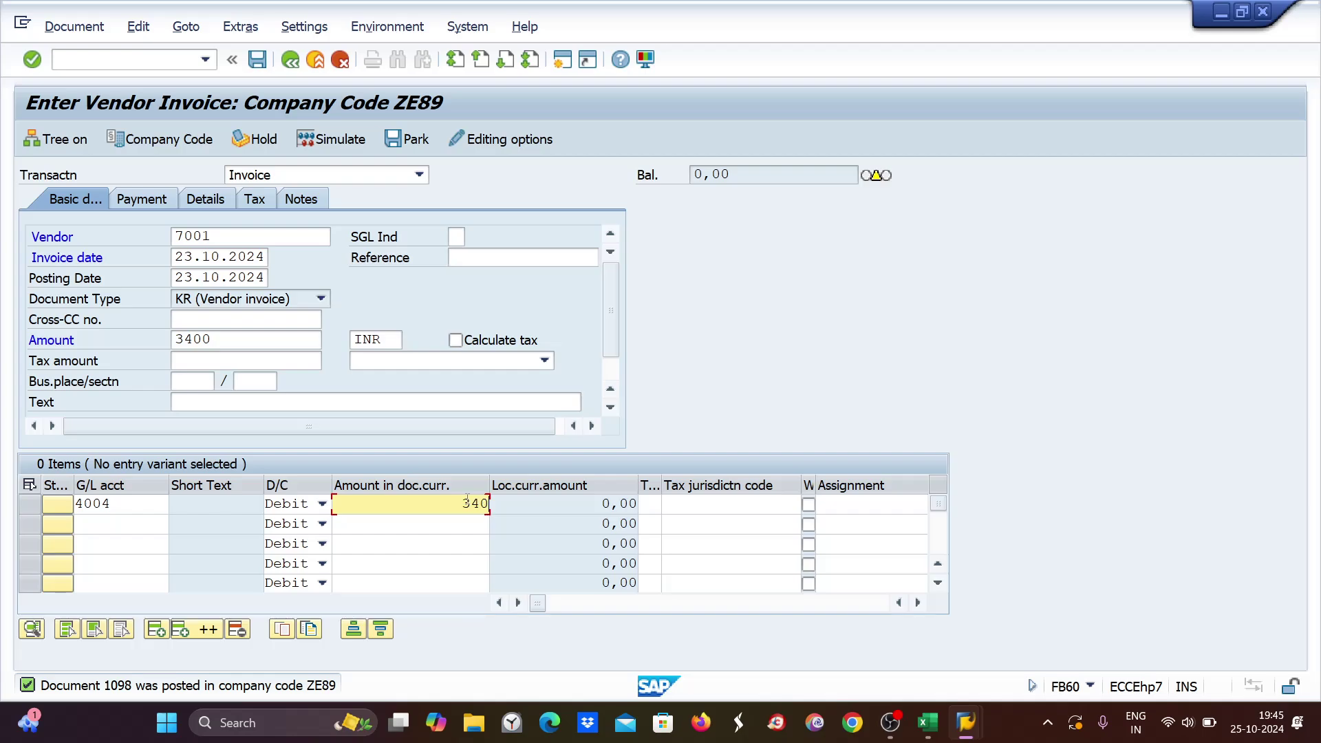
text(0)
key(Return)
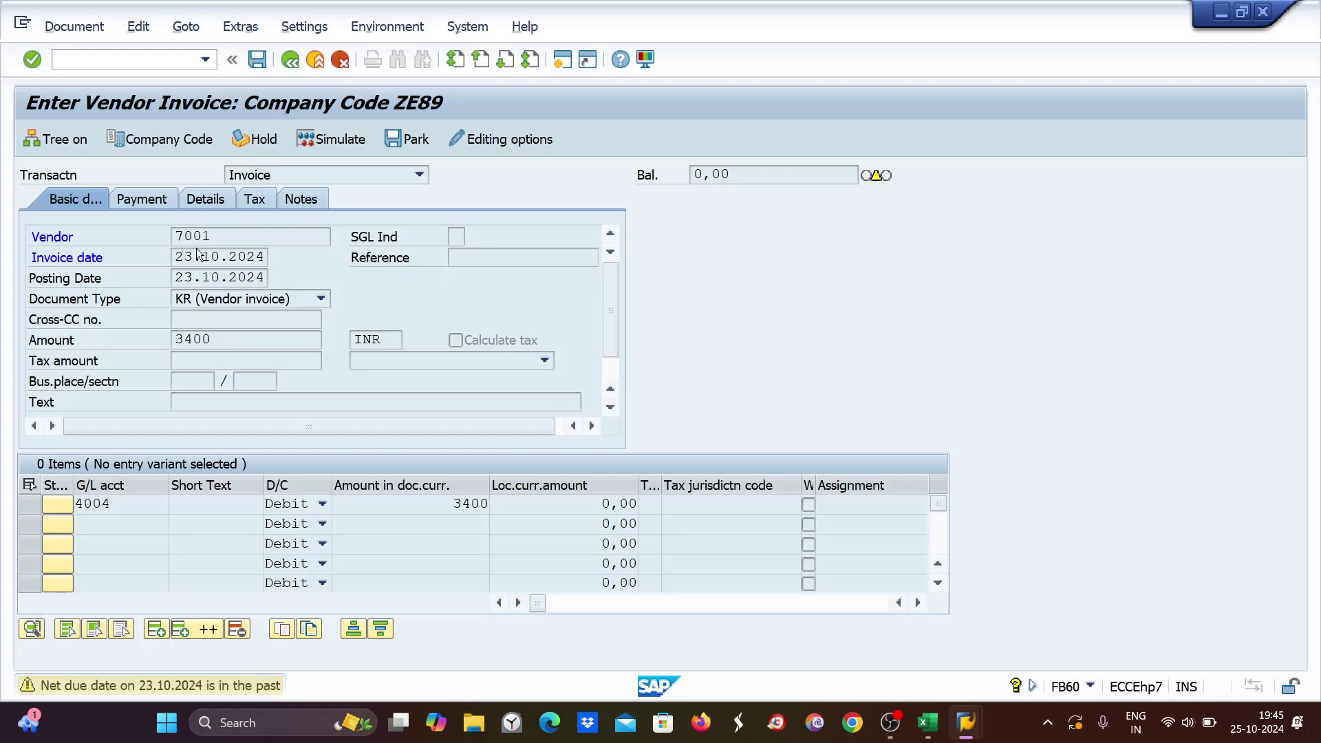
key(Return)
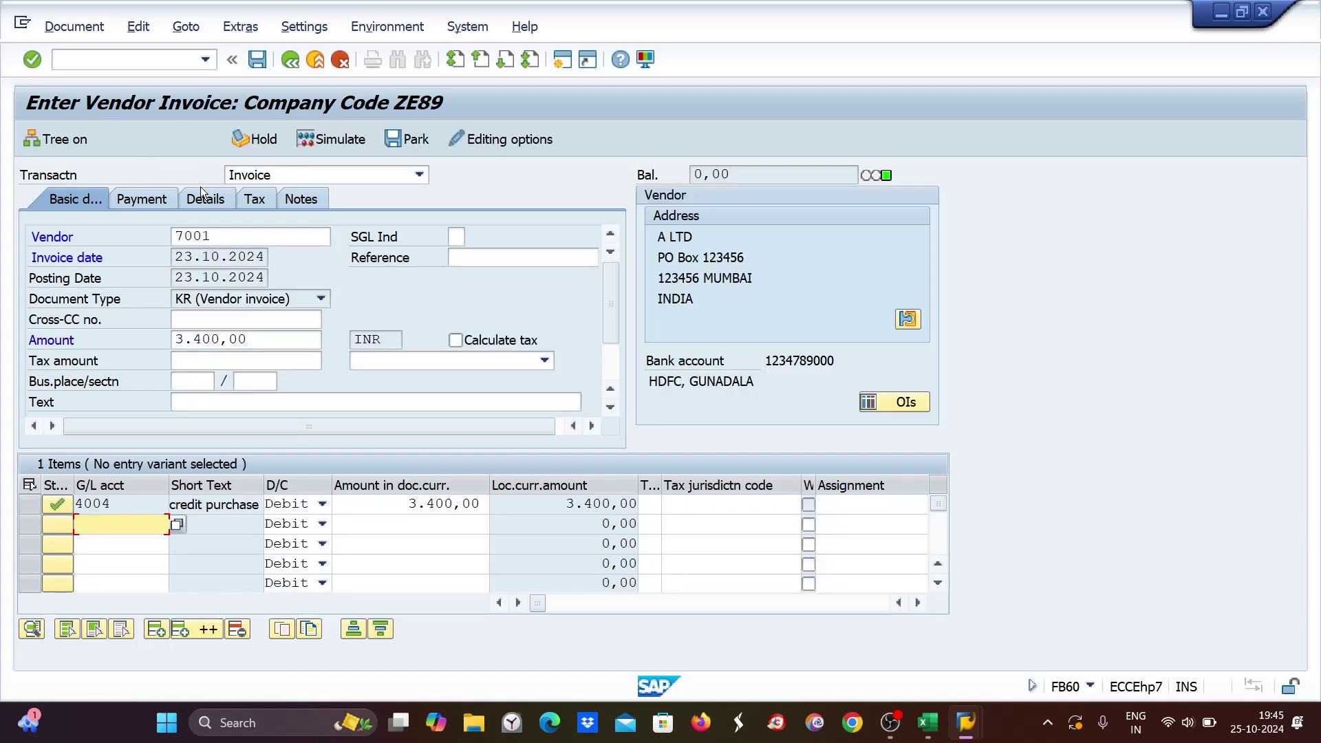
Set the invoice's business area to ZESB in the details.
click(205, 199)
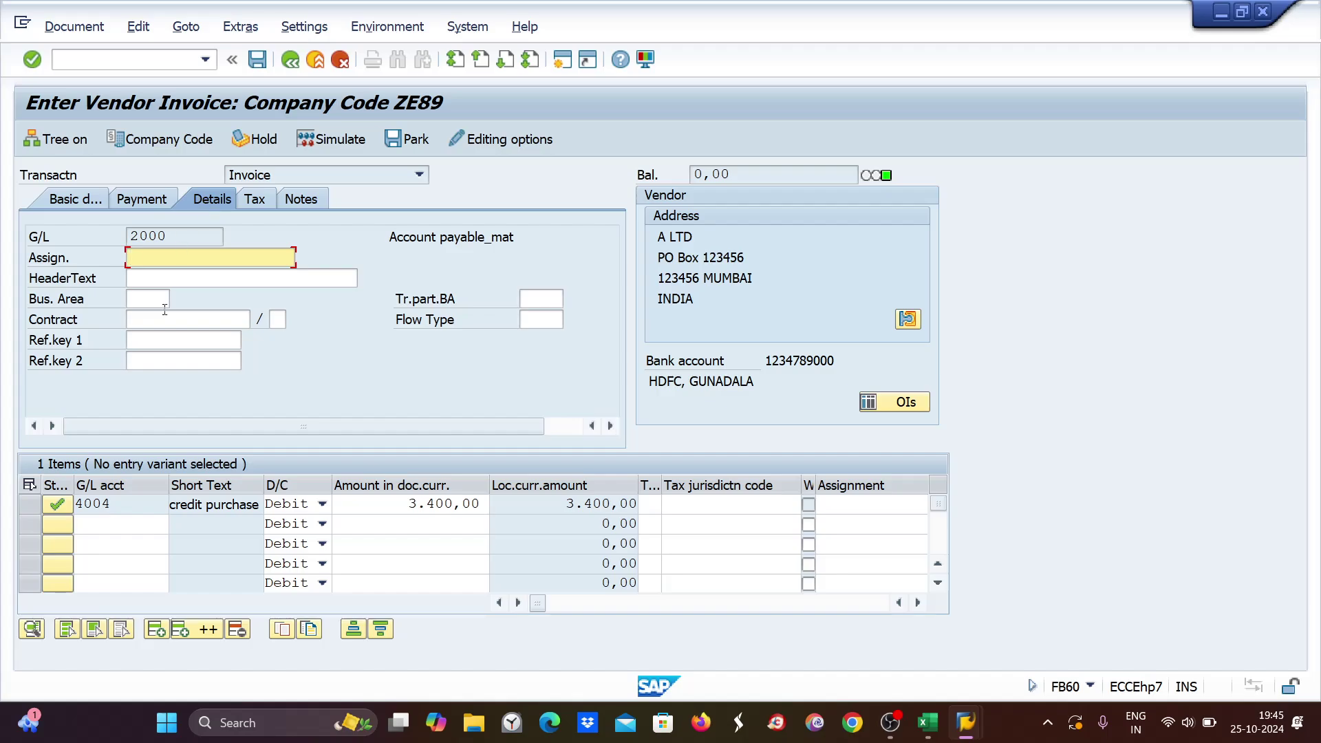
click(131, 299)
text(zese)
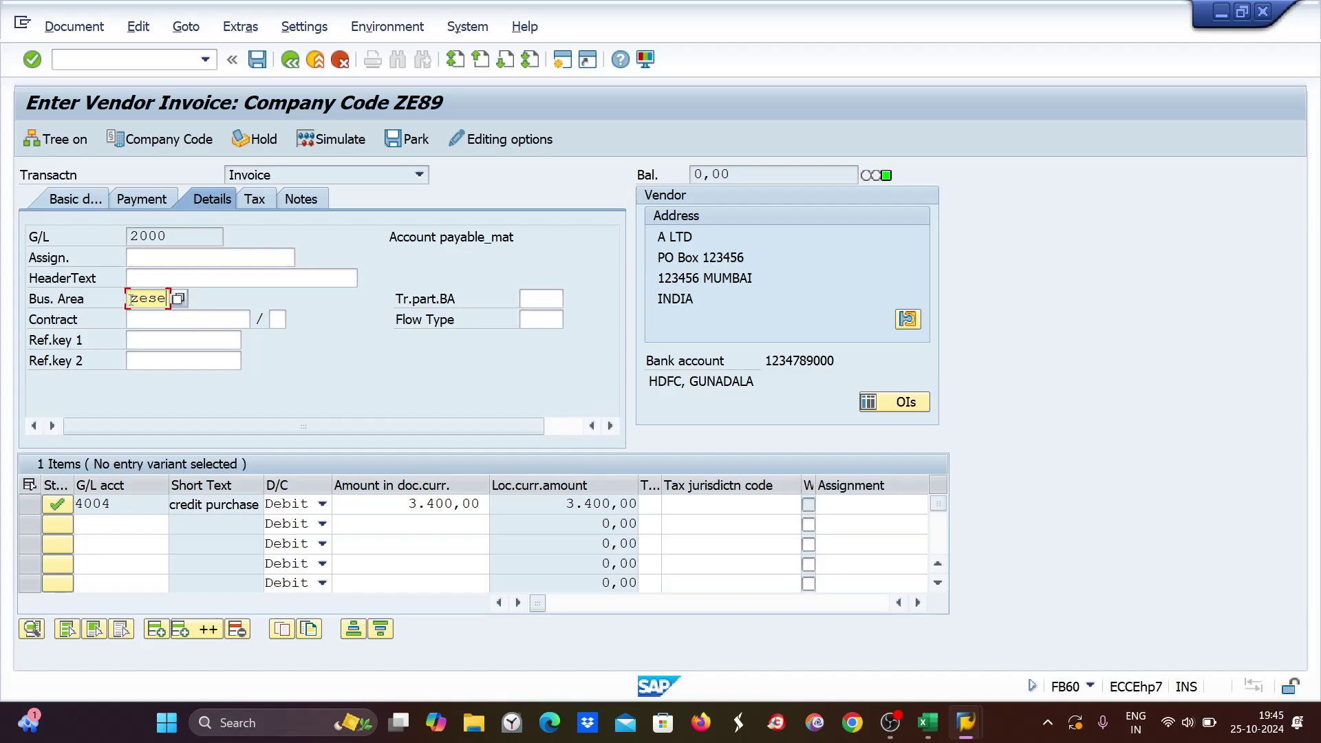
key(Return)
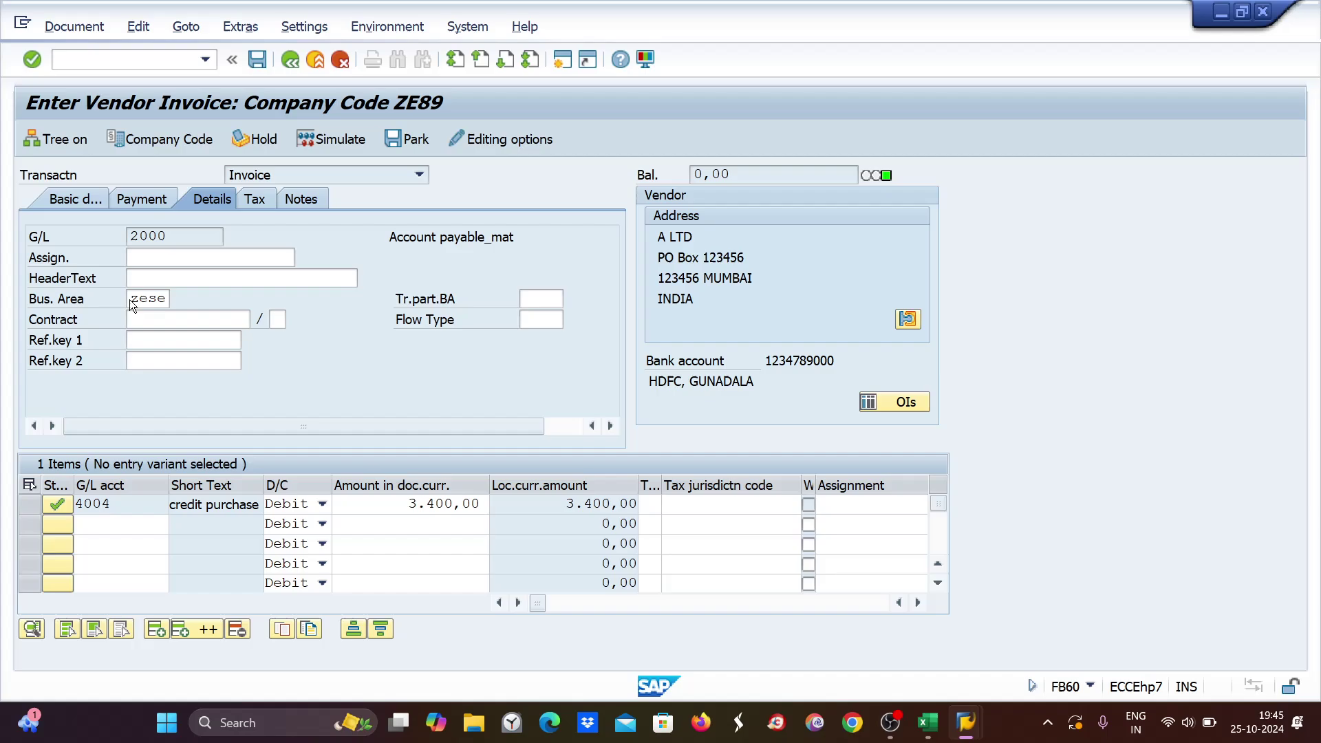
text(ze)
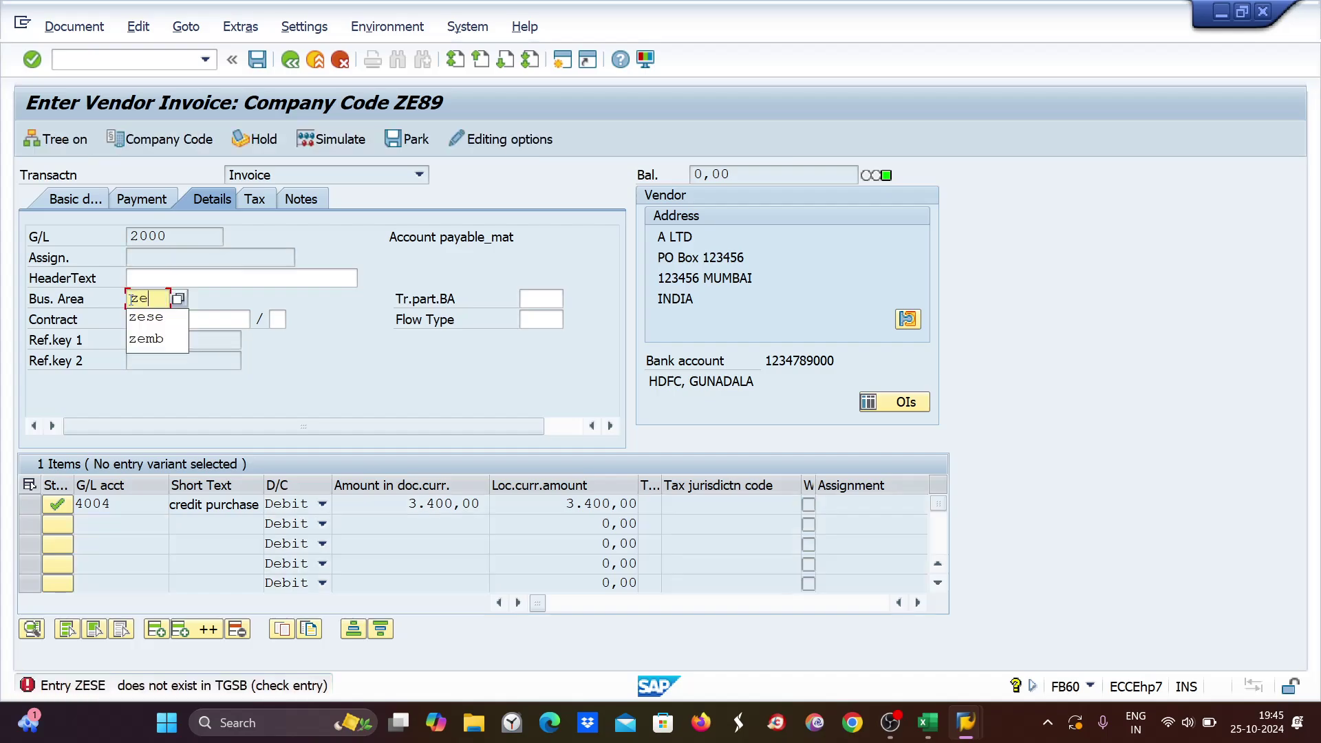
text(sb)
key(Return)
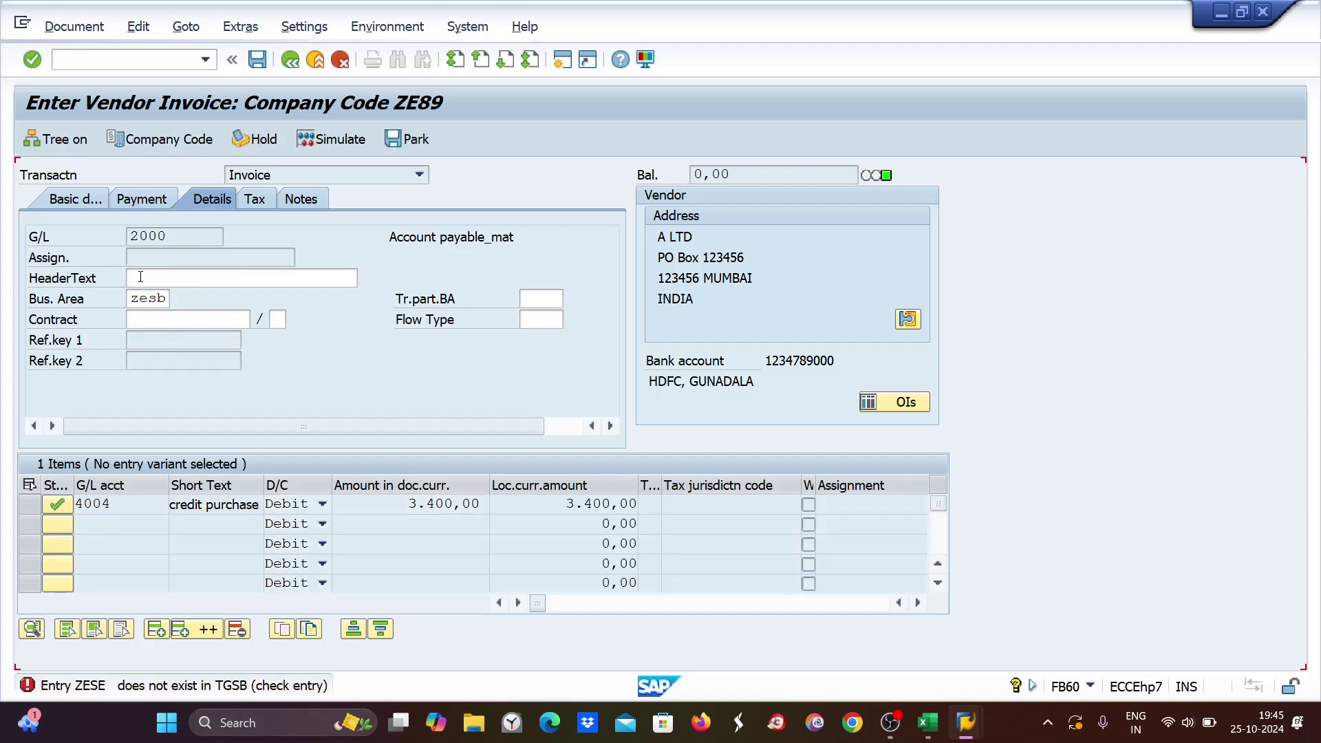
Correct Excel D4 to zesb, fill it down to D6, then post the invoice.
click(928, 723)
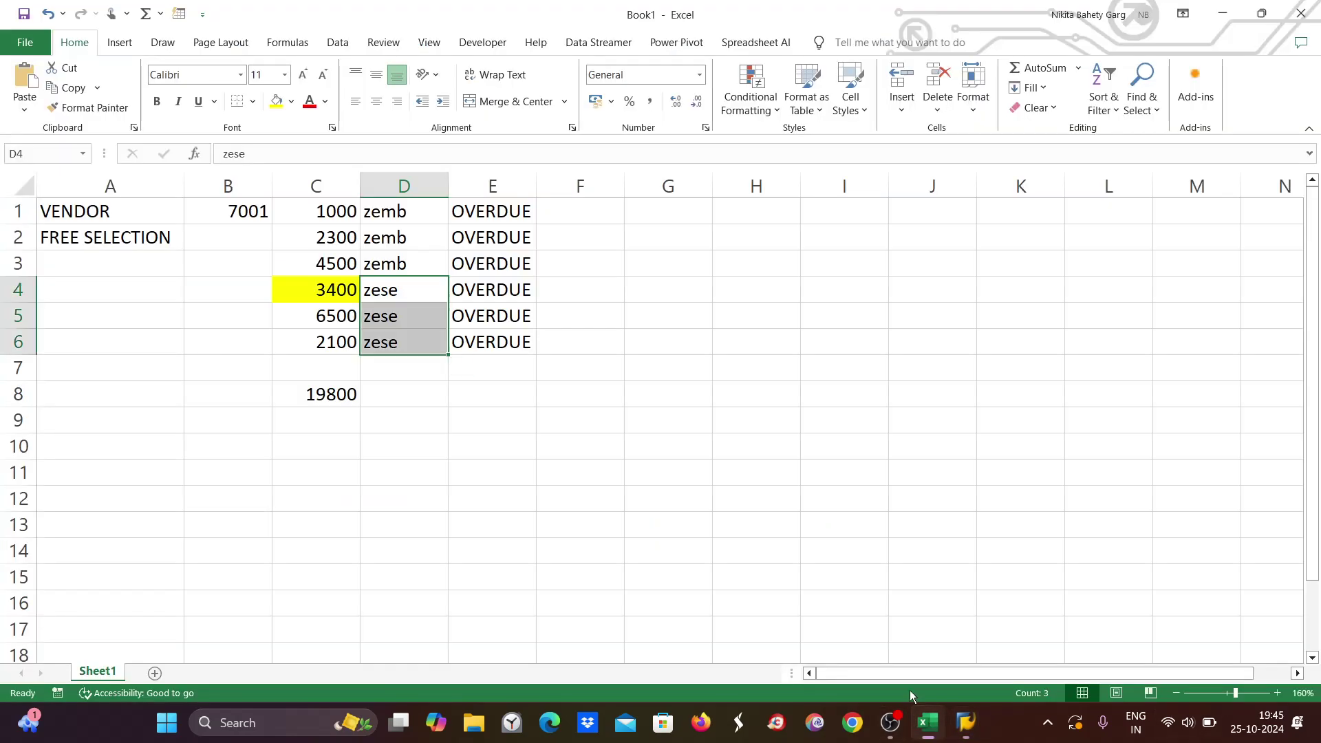
click(414, 291)
double_click(414, 292)
key(BackSpace)
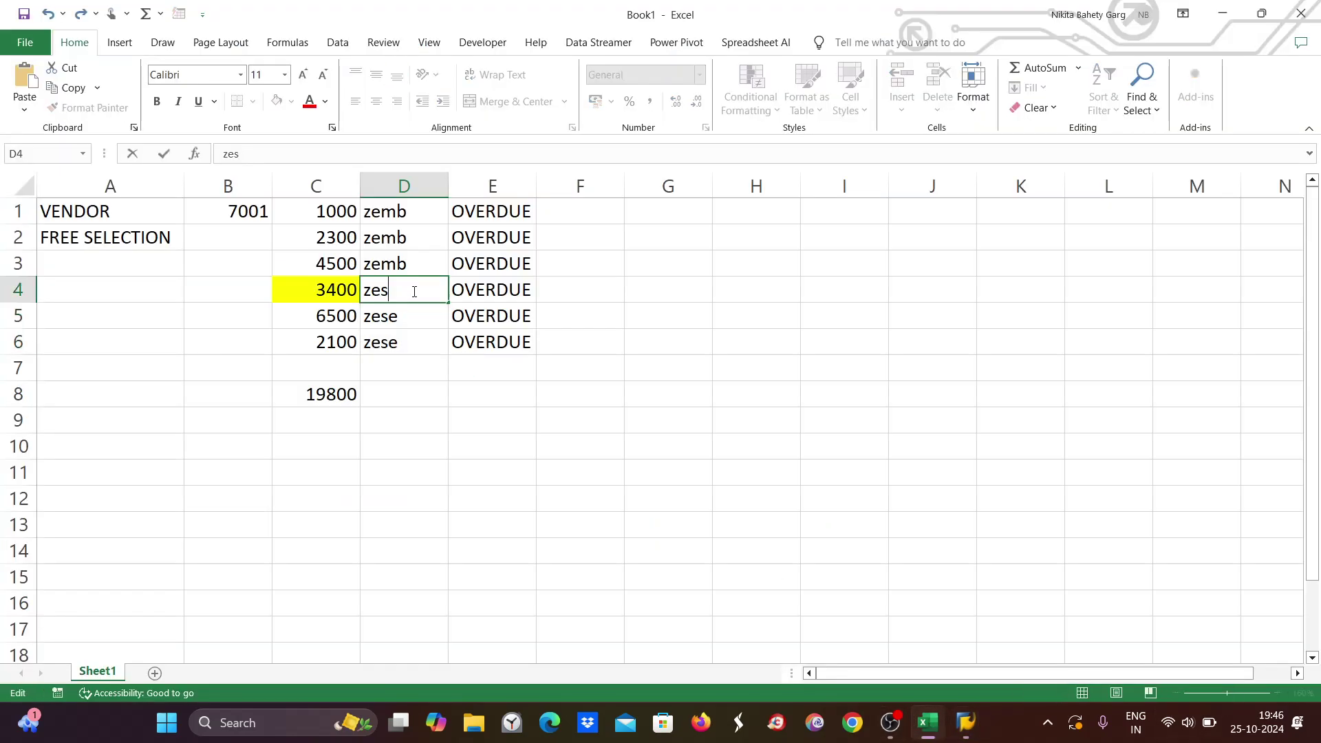
text(b)
drag(448, 303, 440, 351)
key(alt+Tab)
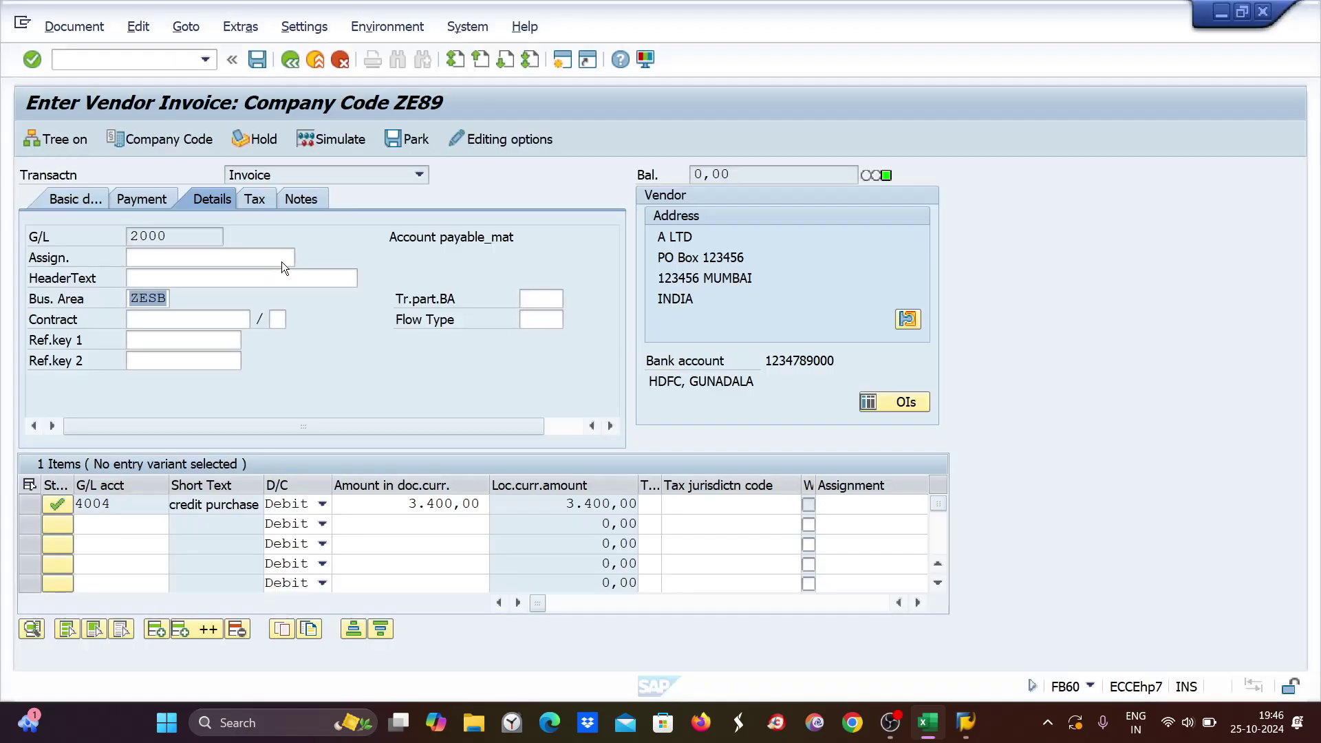
key(ctrl+s)
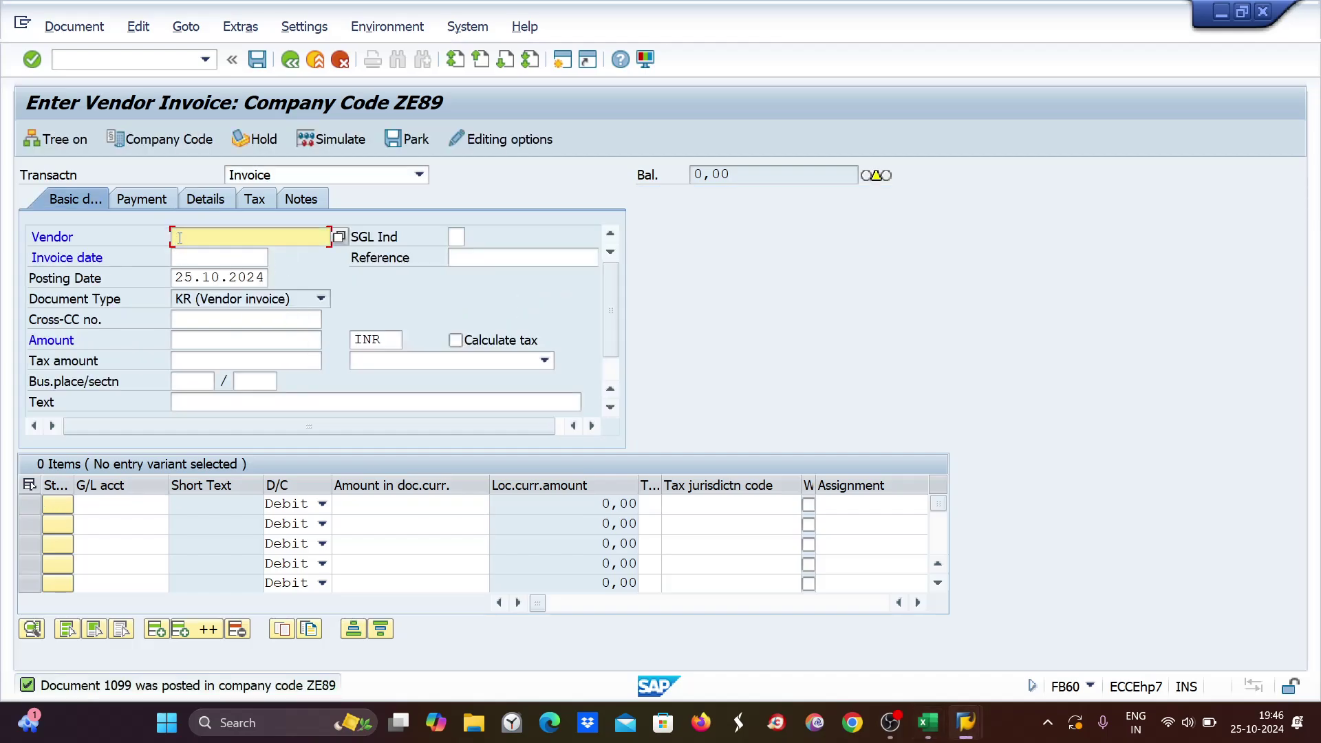
Start a vendor 7001 invoice with invoice and posting dates 24.10.2024.
text(7001)
click(191, 256)
text(24.10.2024)
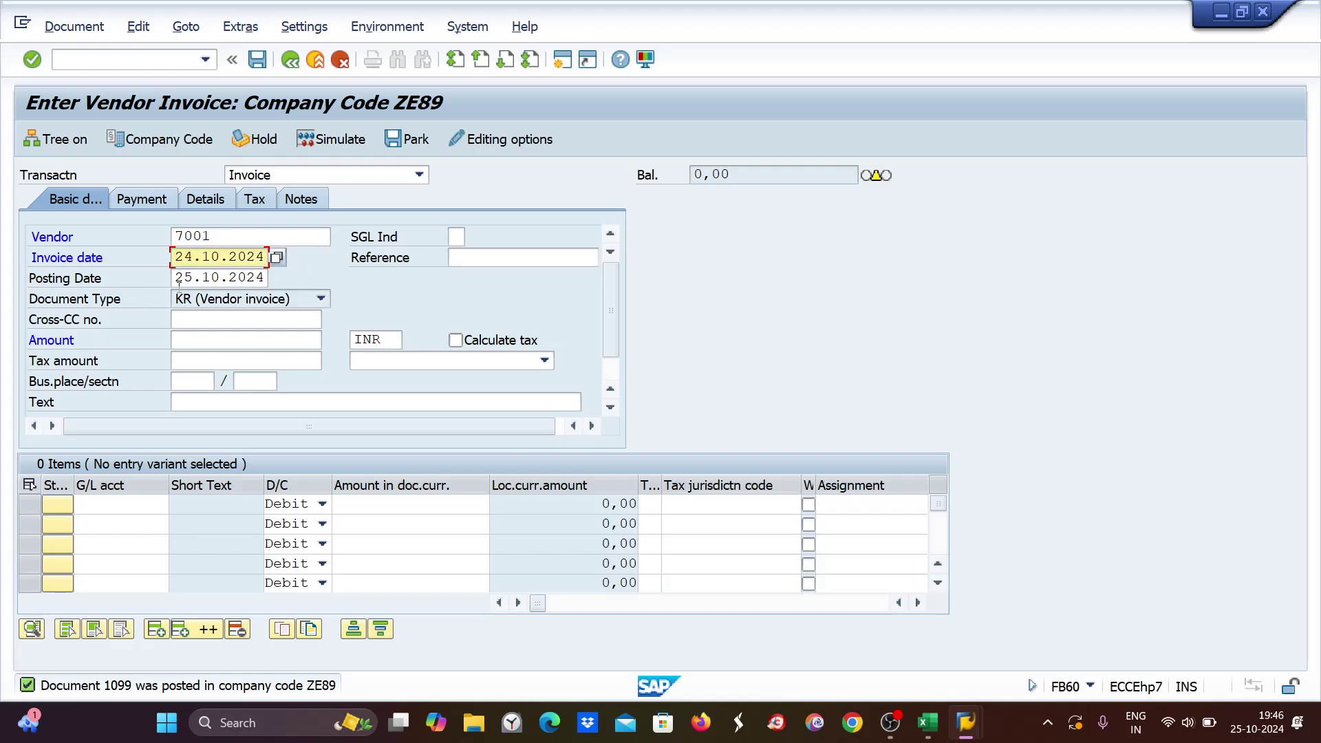
click(235, 278)
double_click(235, 279)
text(24.10.2024)
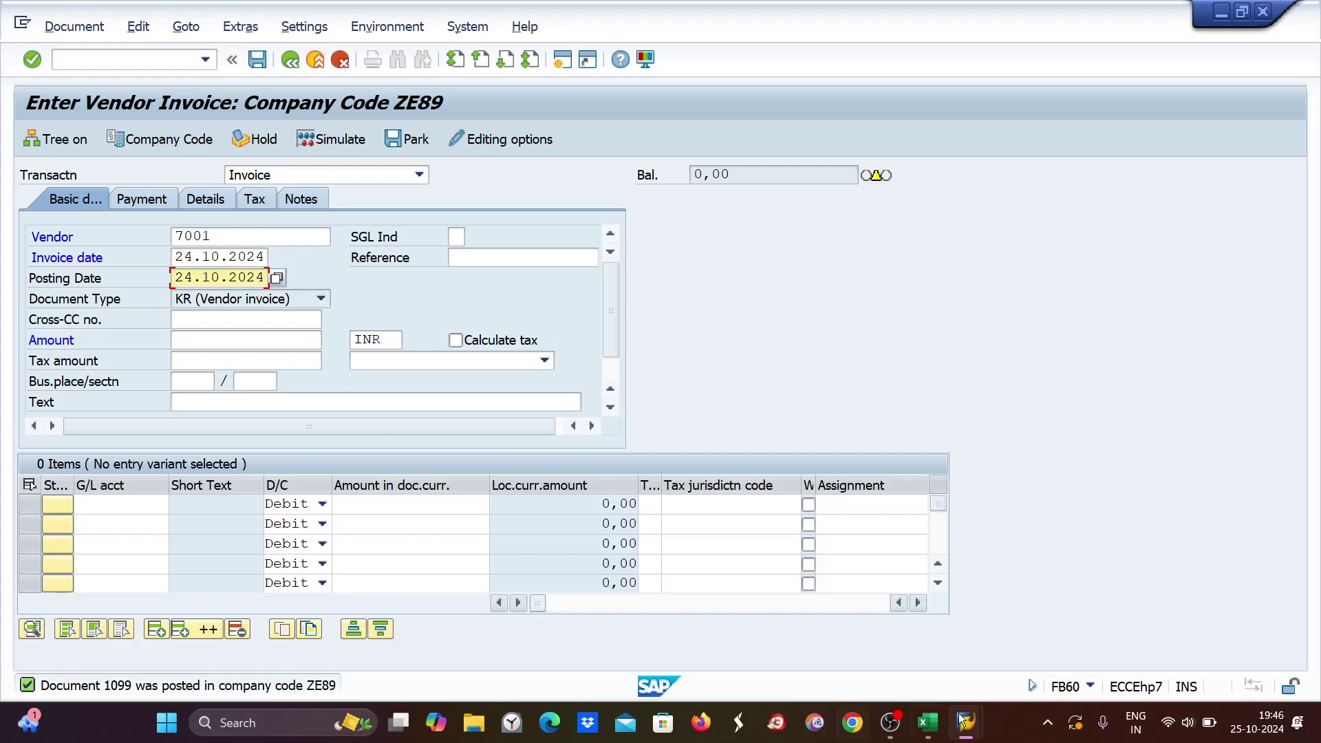
click(928, 723)
click(928, 722)
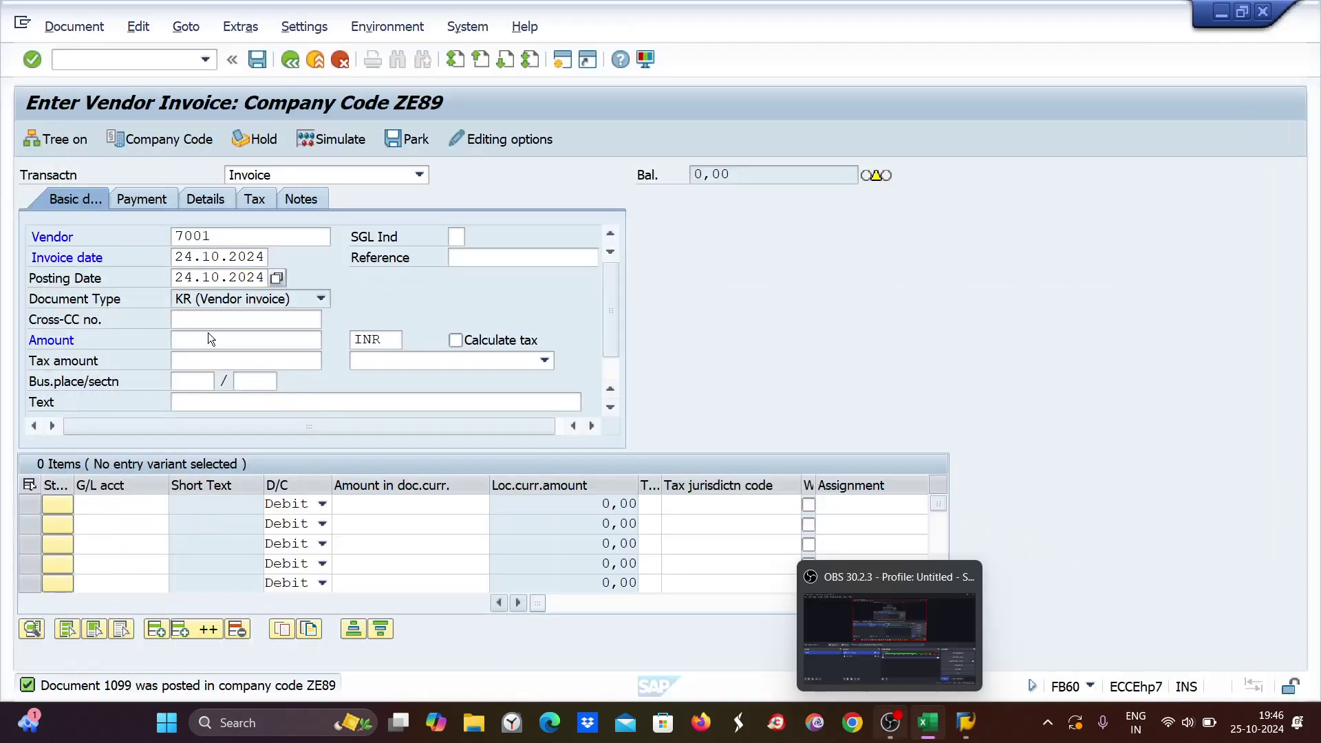
Add a G/L 4004 line item for 6500 and validate the invoice.
click(190, 341)
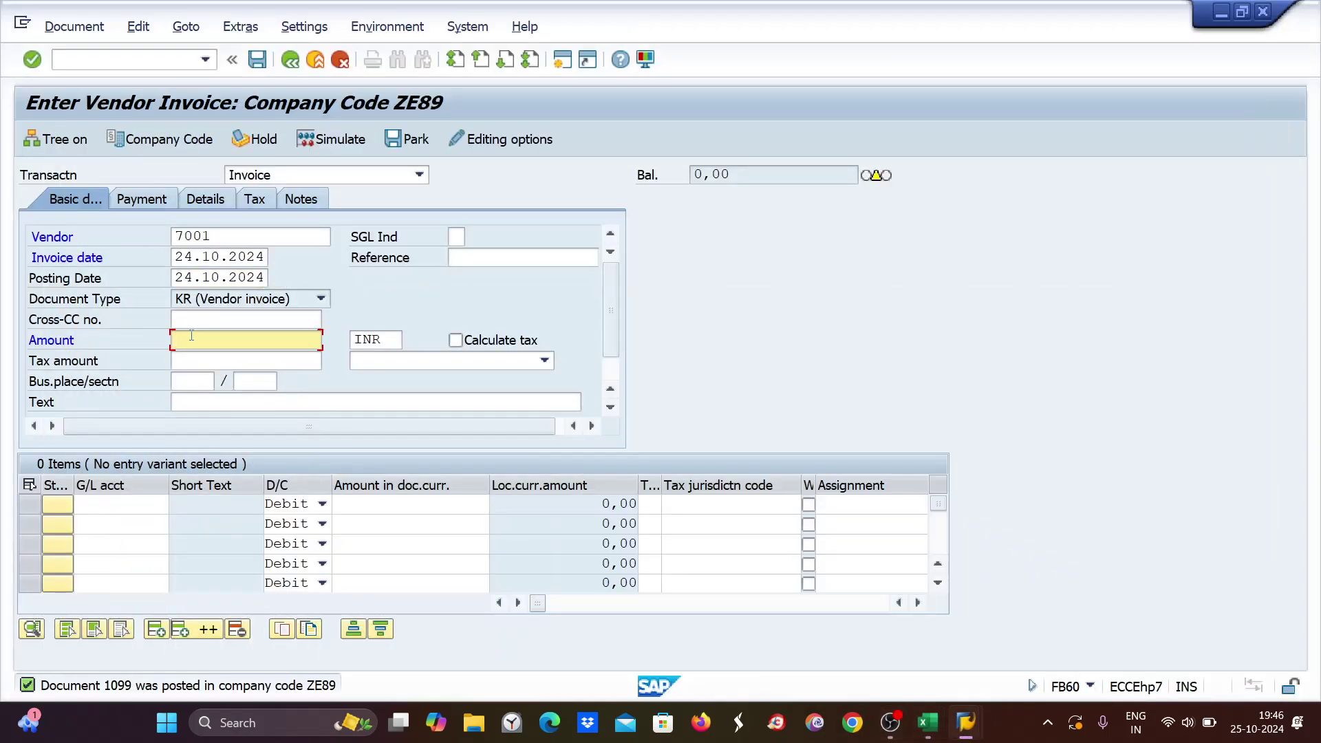
click(112, 502)
text(4004)
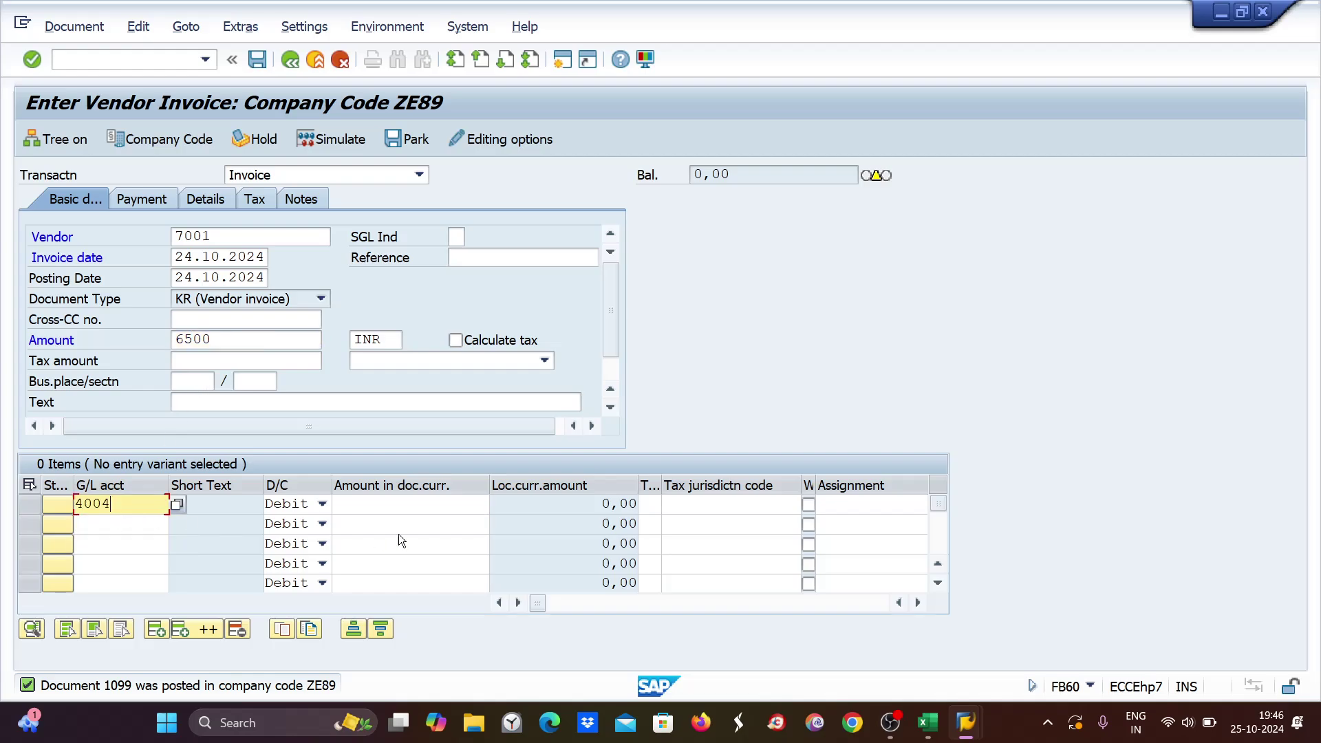
click(420, 506)
text(6500)
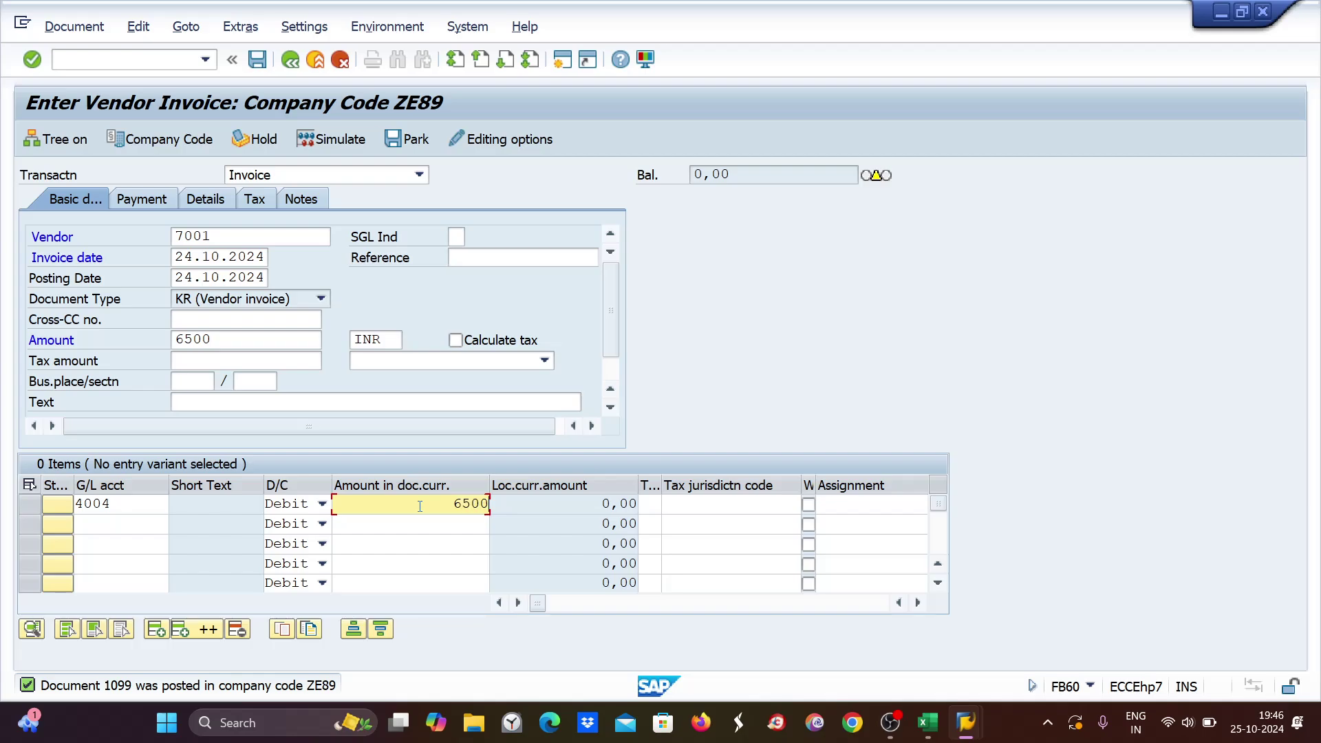
click(136, 200)
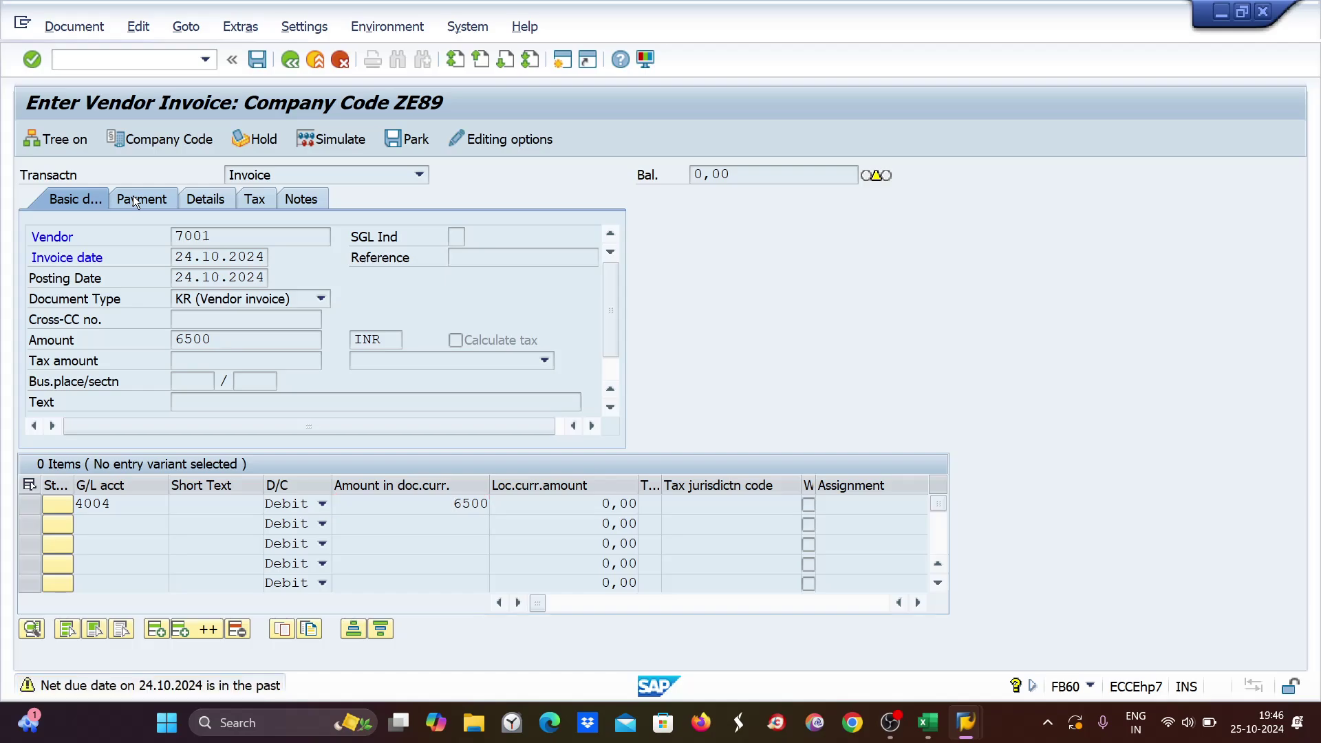
key(Return)
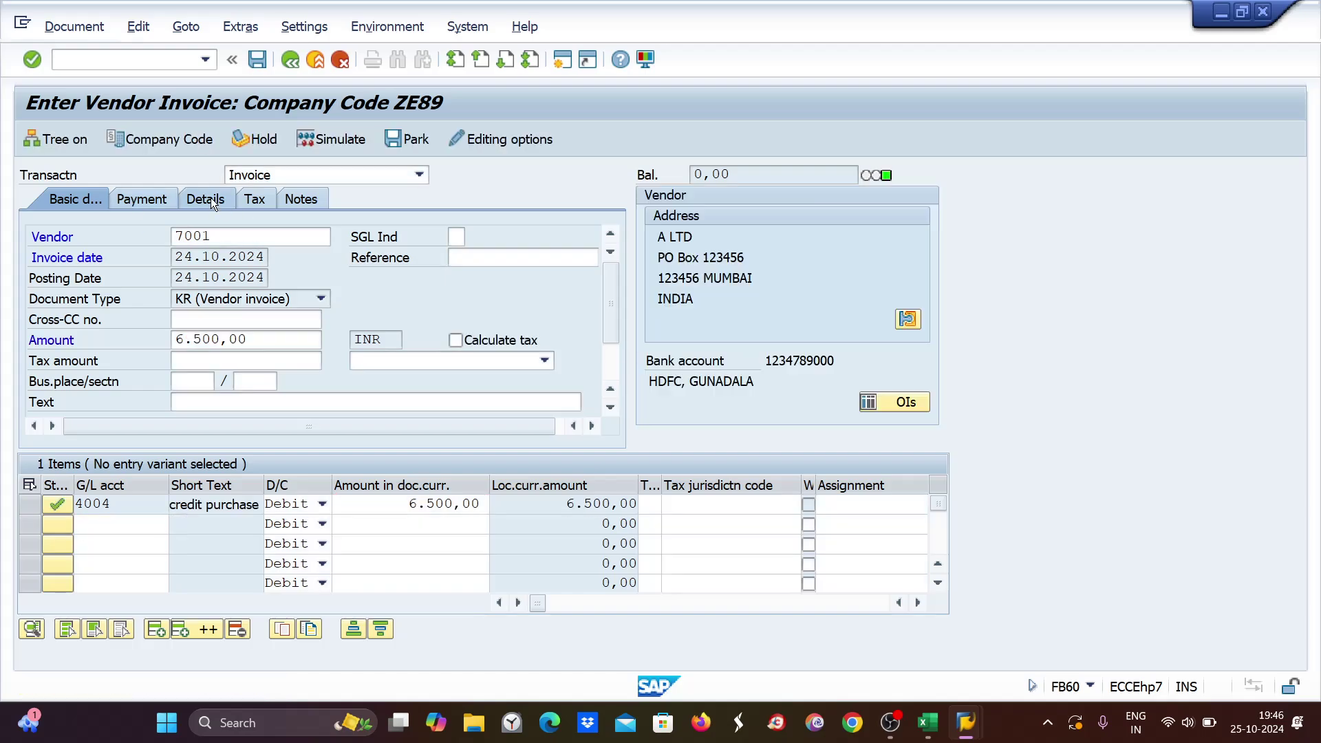
Set business area ZESB and post the invoice as document 1100.
click(213, 201)
click(143, 300)
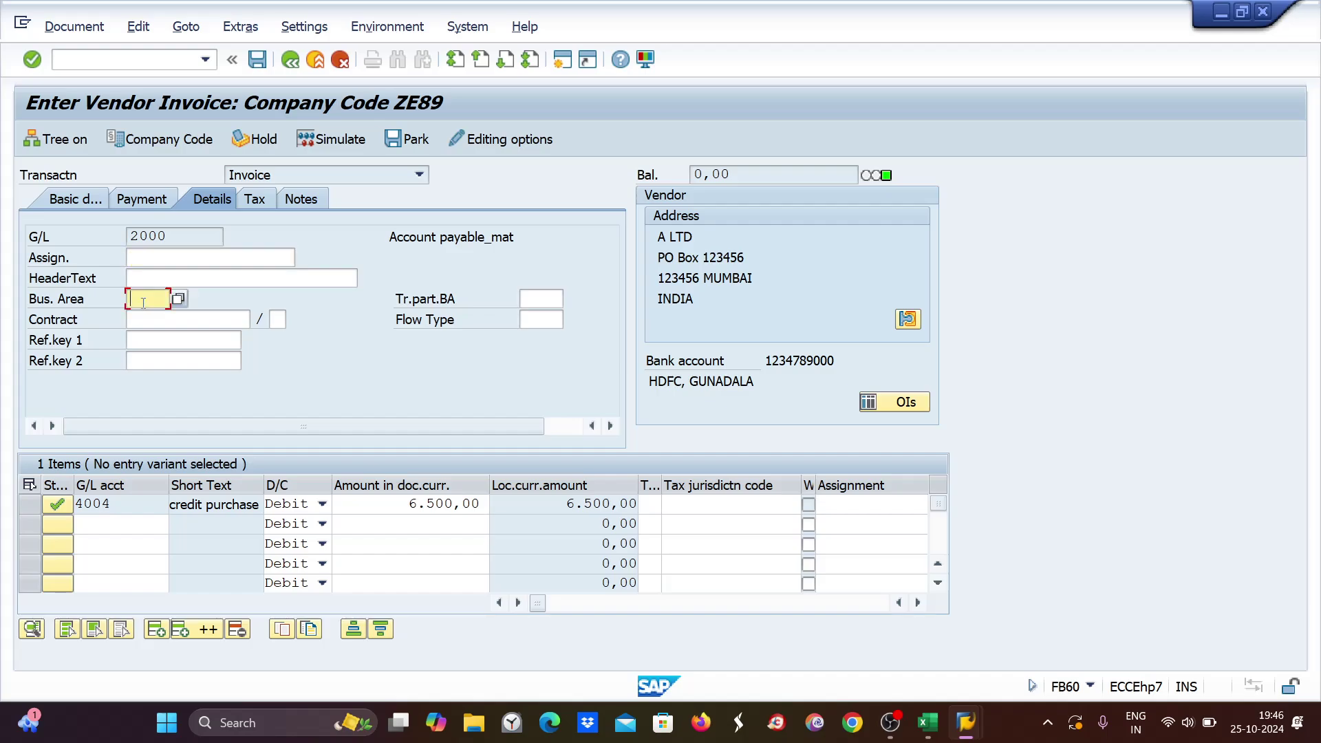
text(z)
click(147, 323)
key(Return)
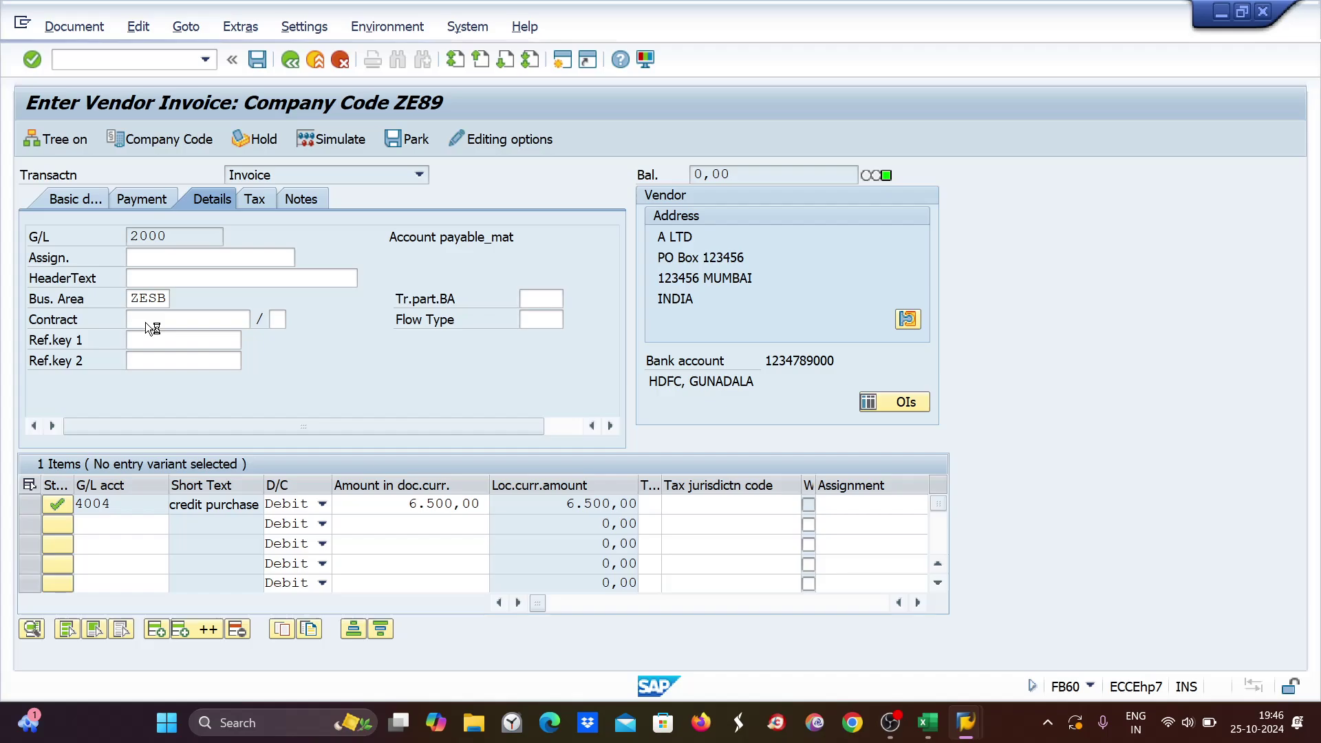
key(ctrl+s)
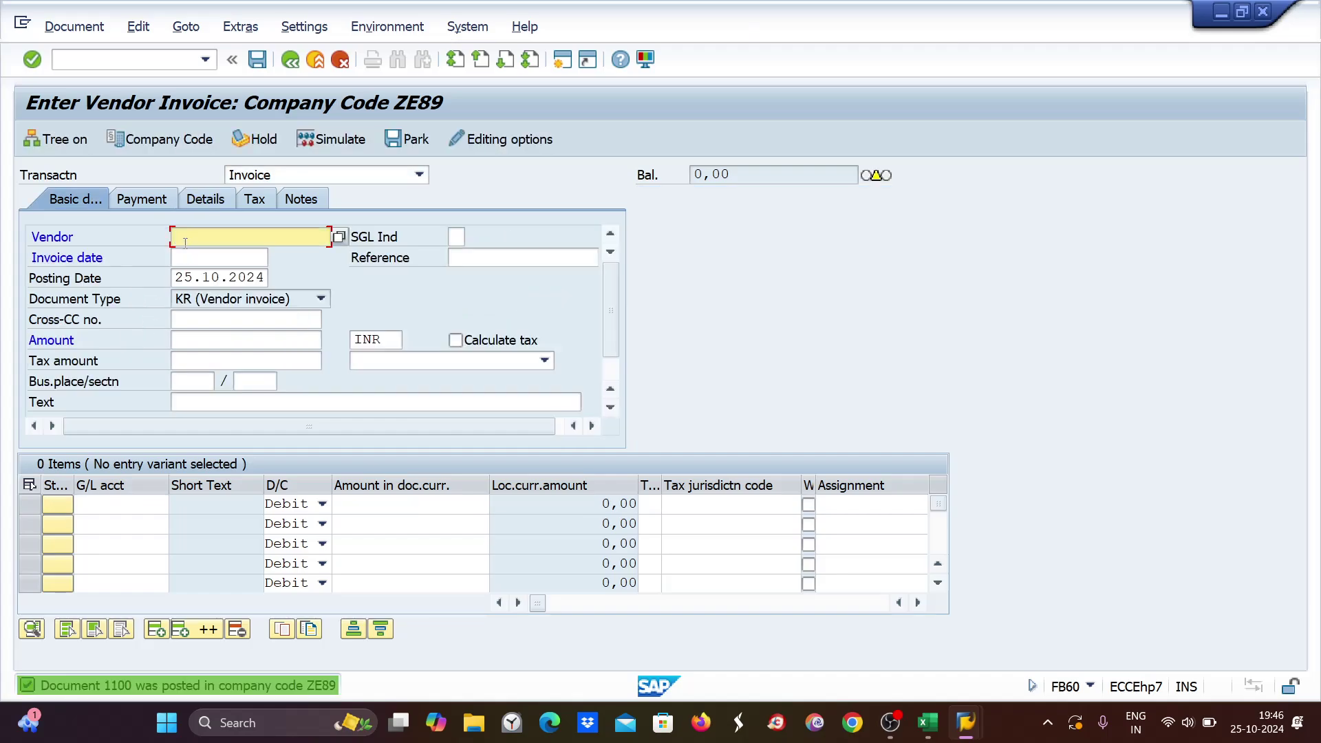
Start a vendor 7001 invoice, reusing posting date 25.10.2024 as the invoice date.
text(7001)
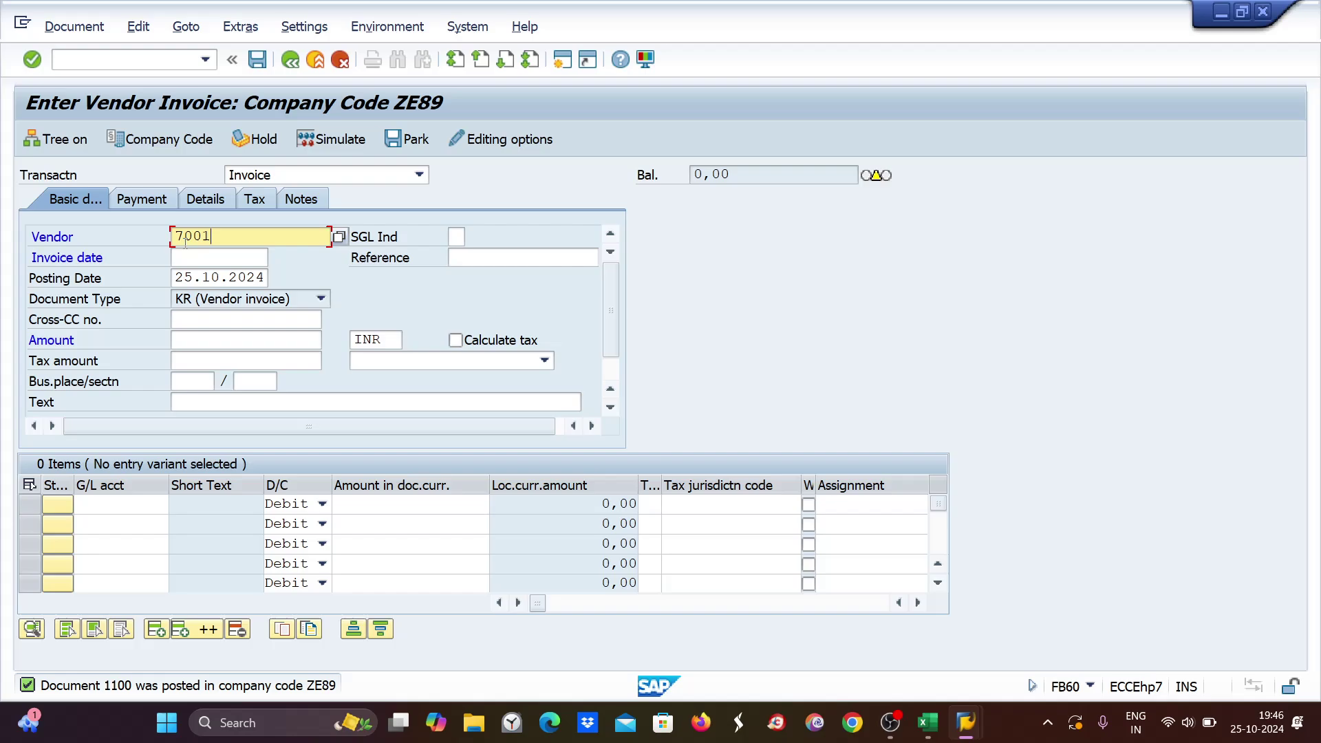
double_click(178, 277)
key(ctrl+c)
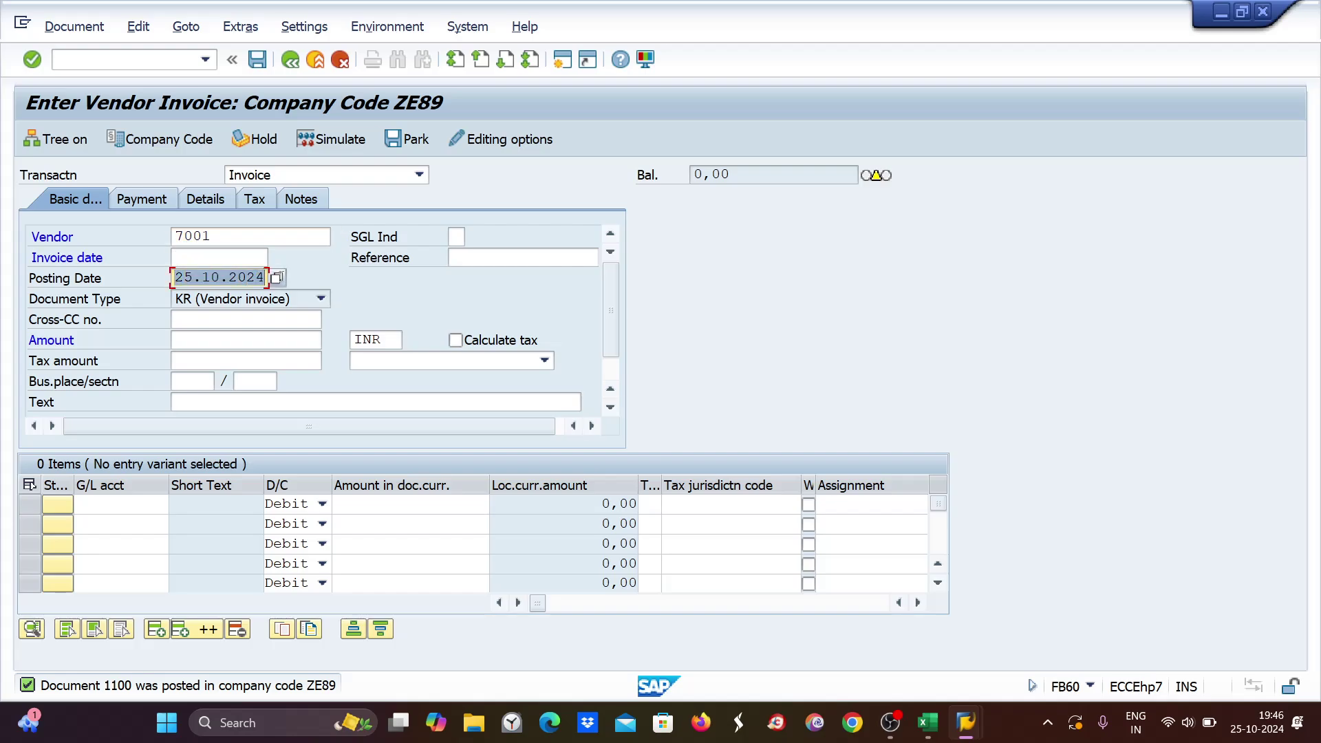
click(197, 256)
key(ctrl+v)
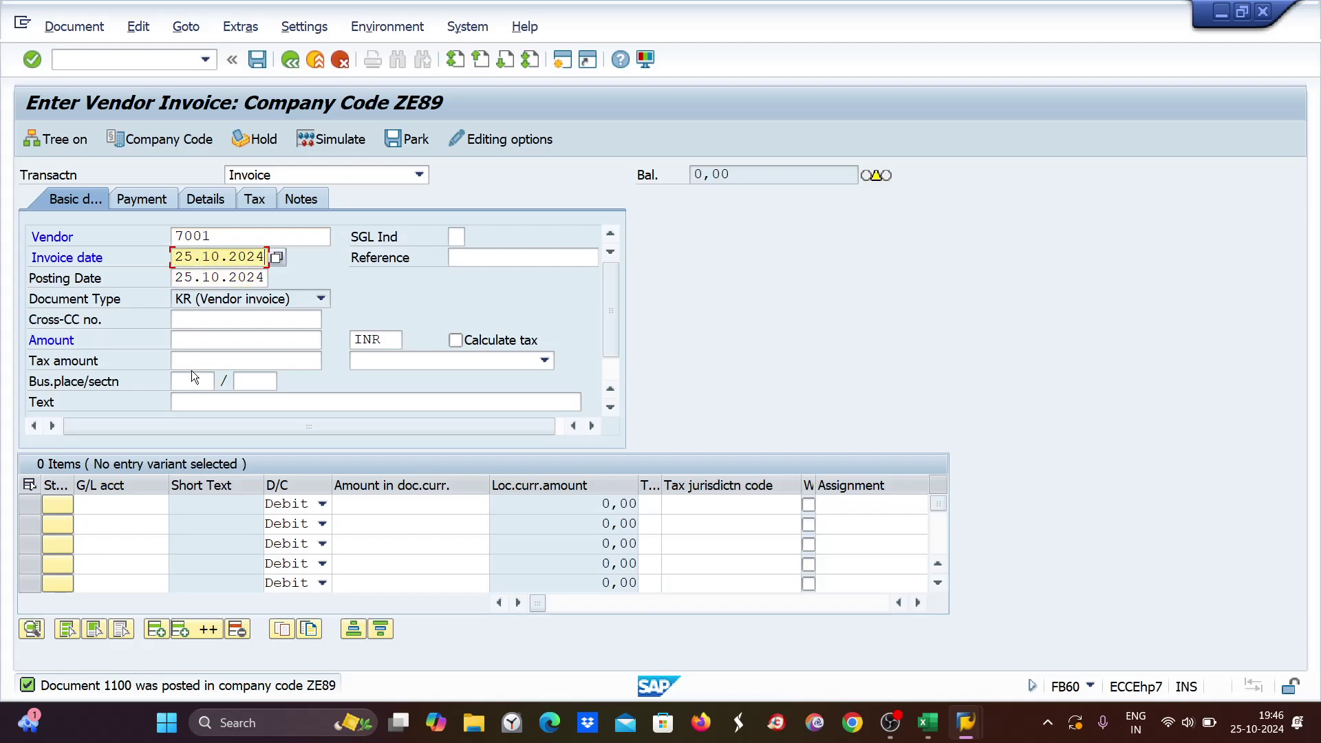
click(201, 342)
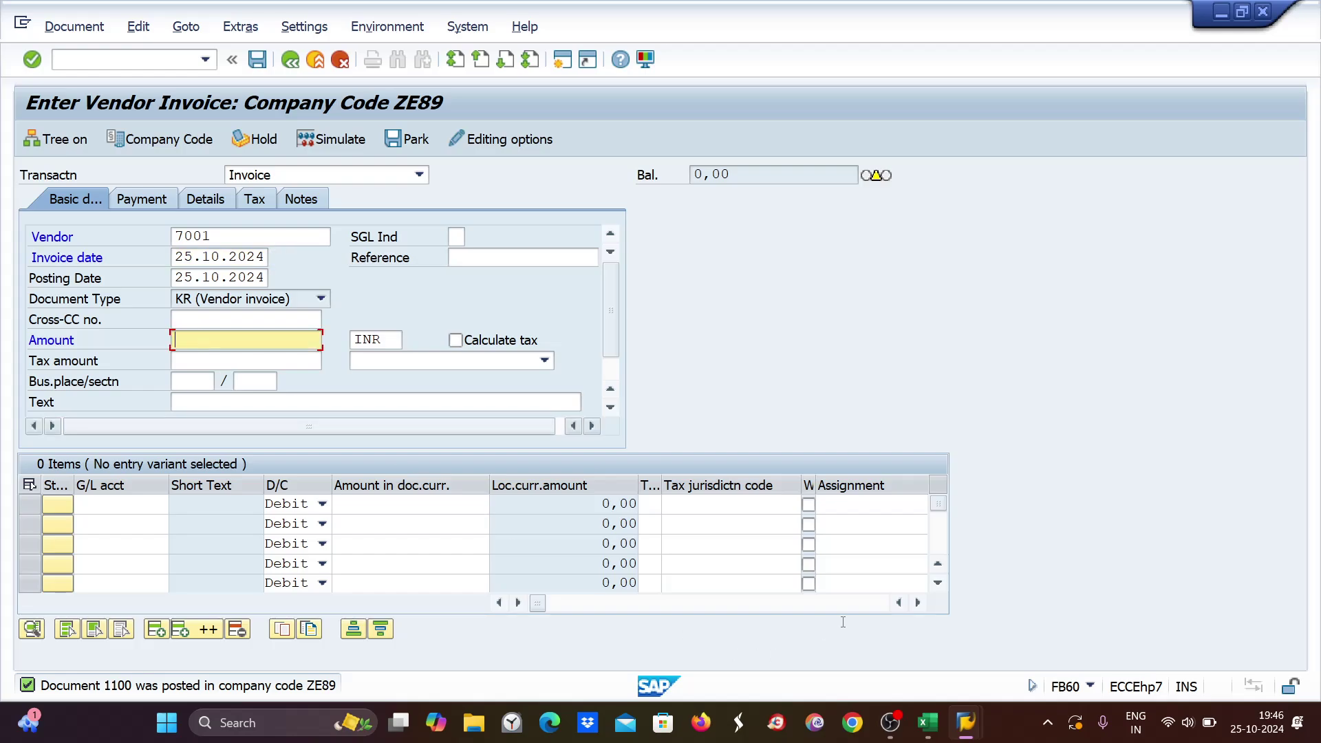
click(927, 724)
click(926, 726)
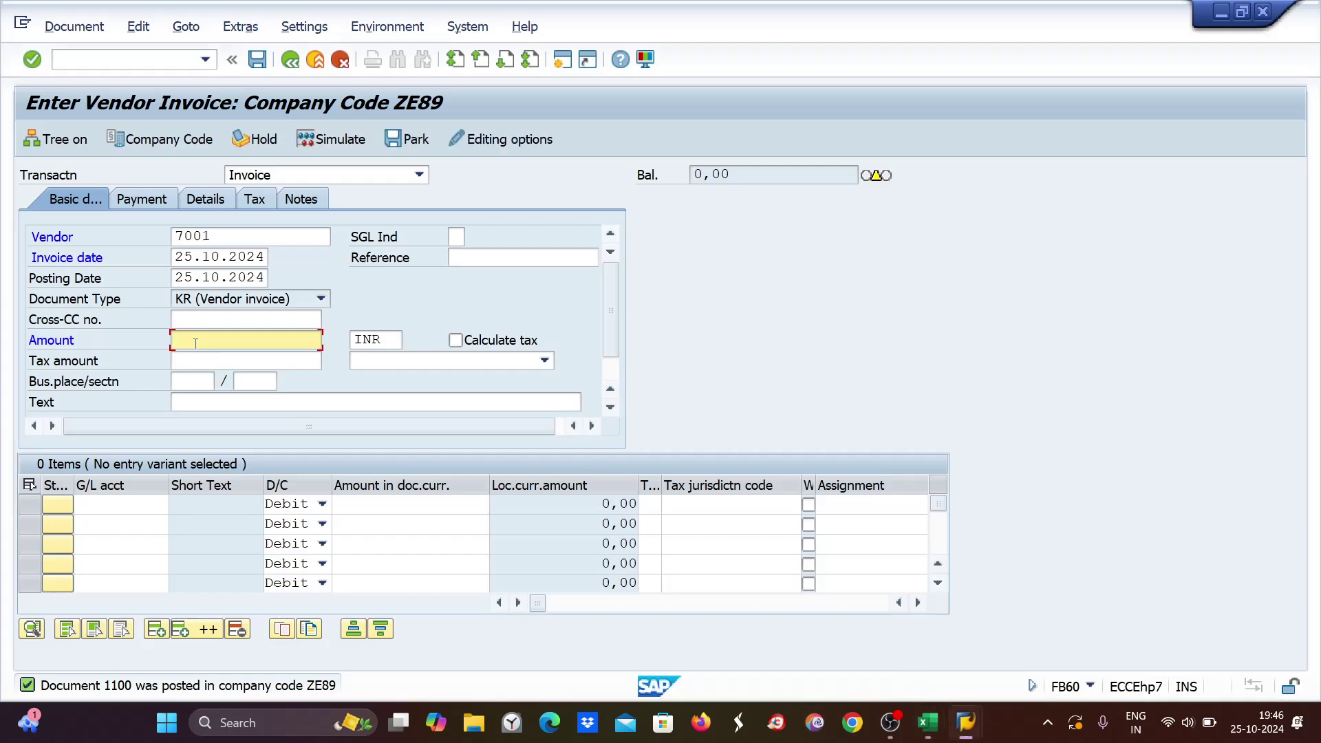
Enter amount 2100 with a G/L 4004 line item of 2,100.
text(2100)
click(104, 504)
text(4004)
click(110, 529)
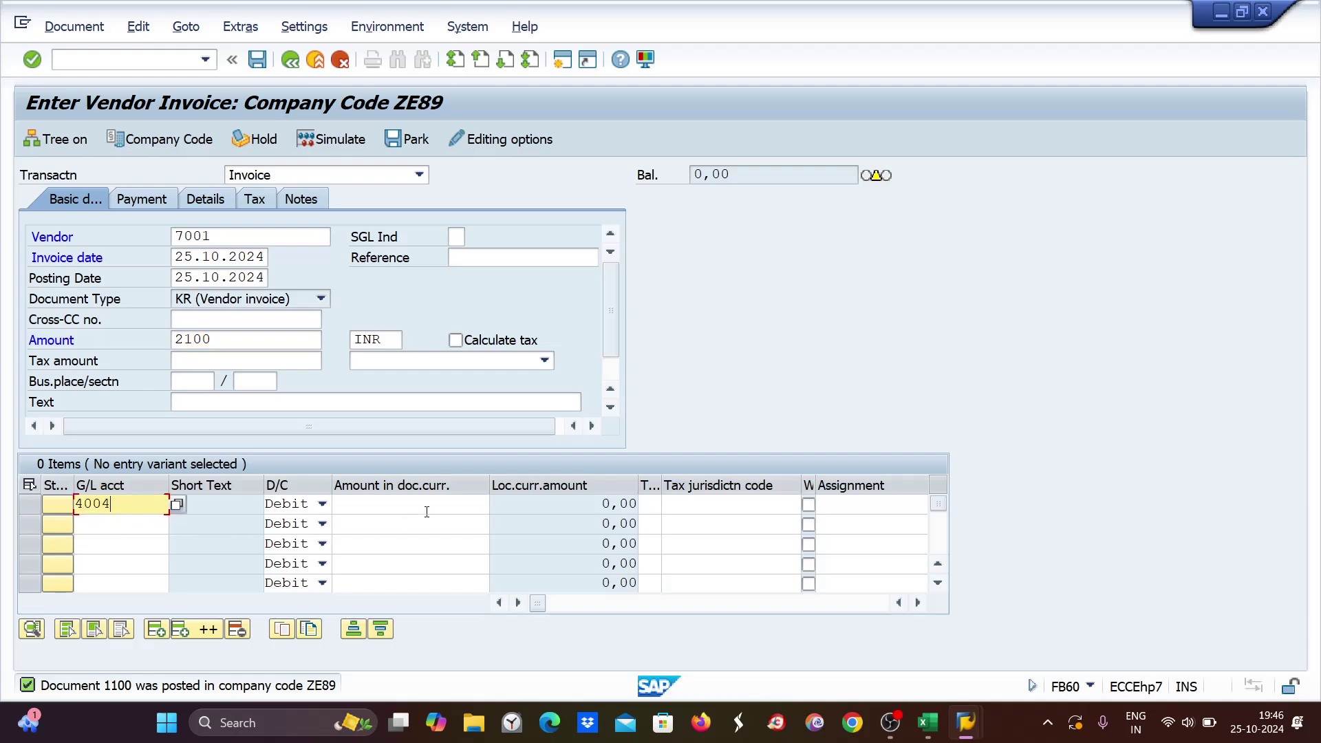
click(430, 501)
text(2.100)
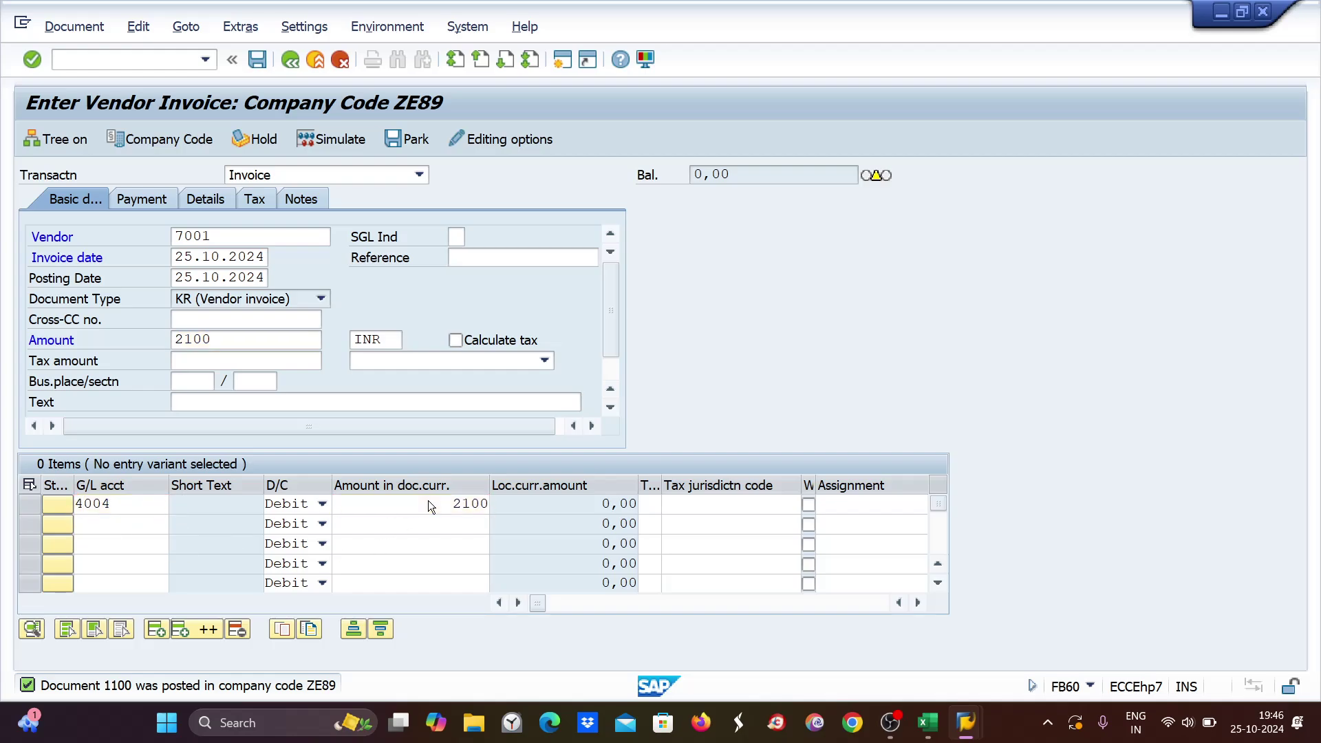
key(Return)
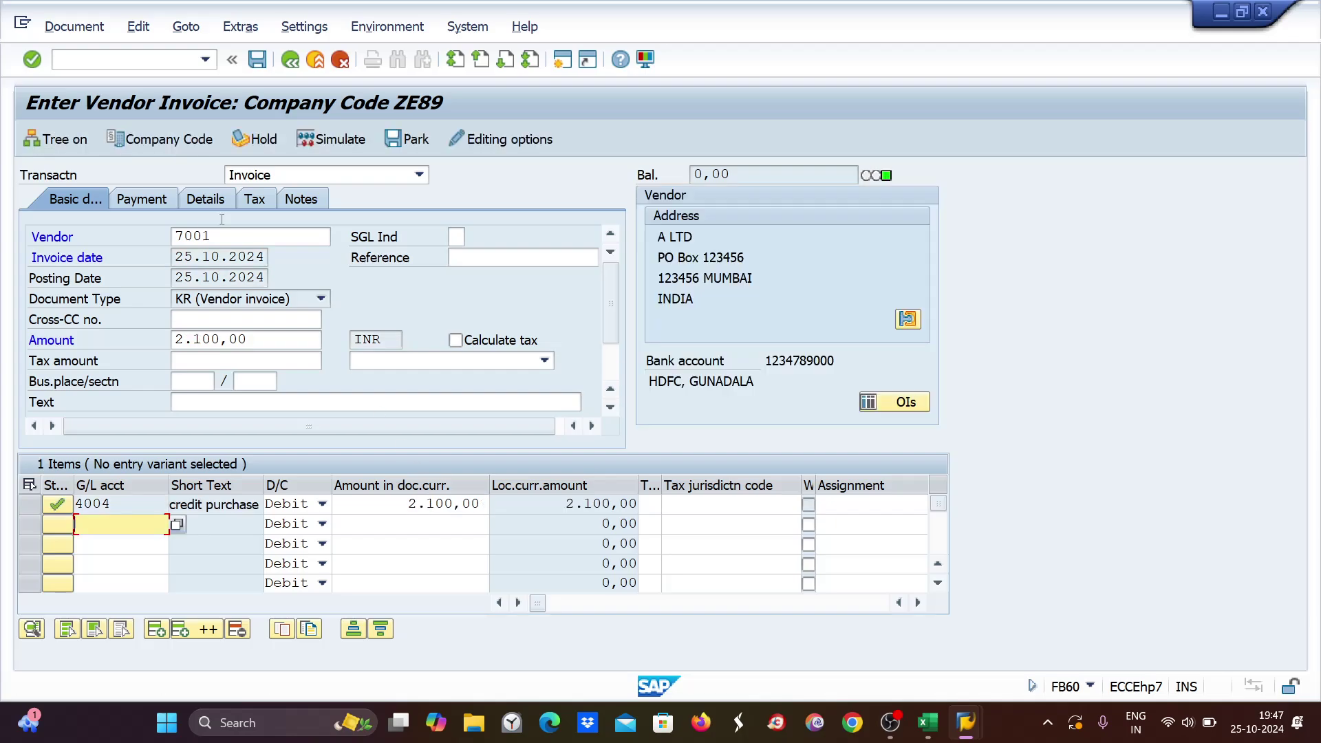
Set business area ZESB and post the invoice as document 1101.
click(197, 201)
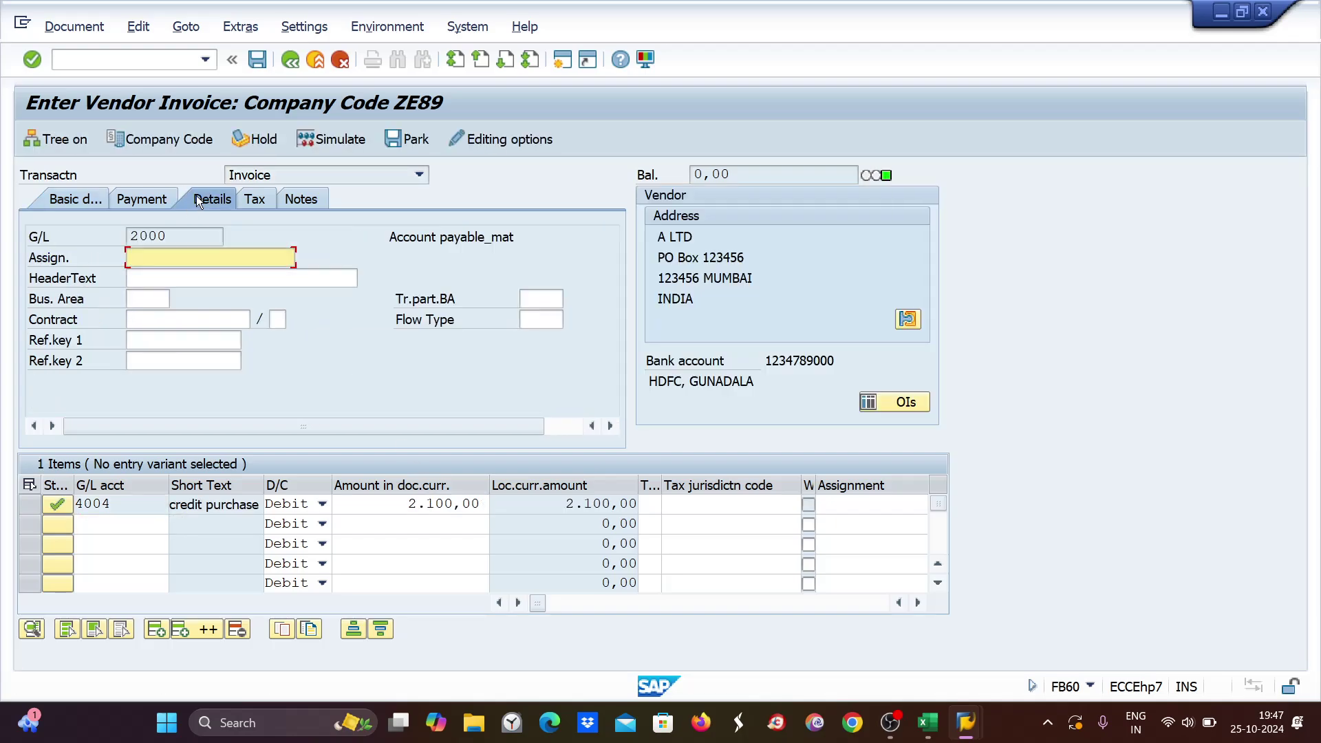
click(143, 303)
text(zesb)
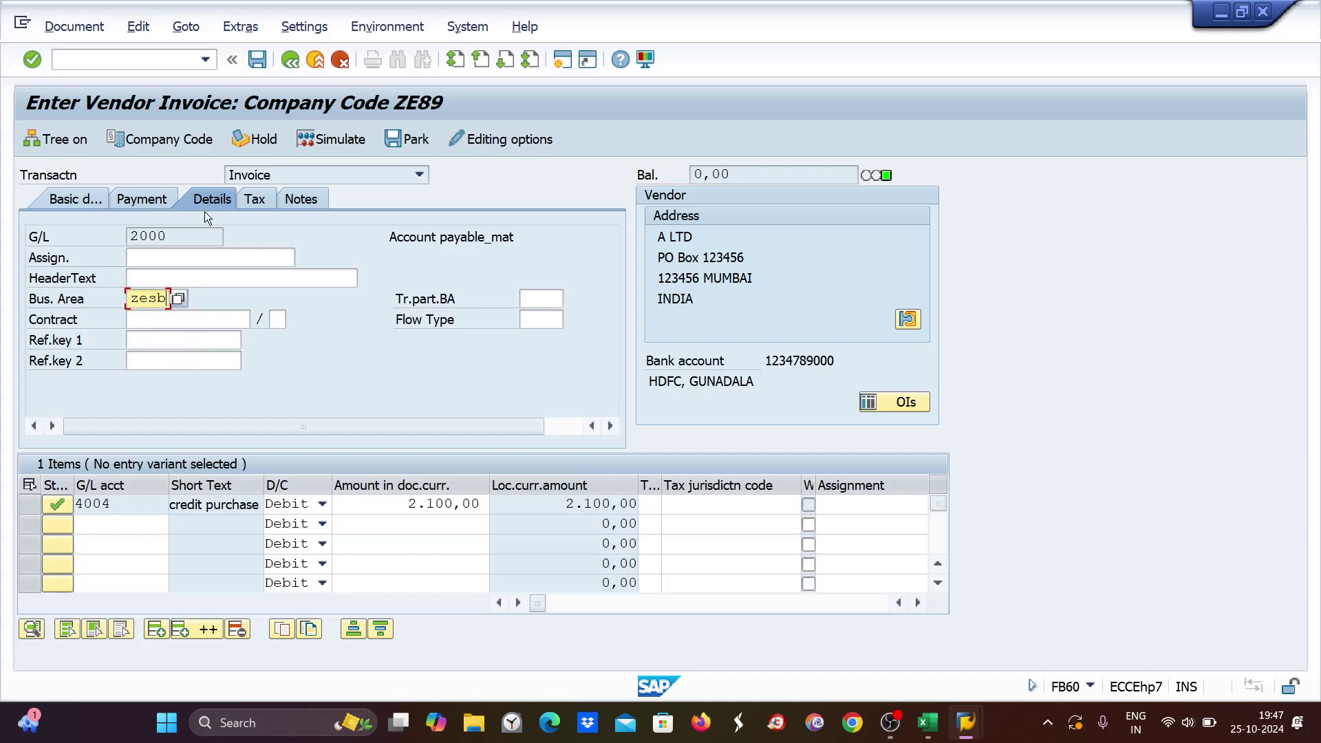
key(Return)
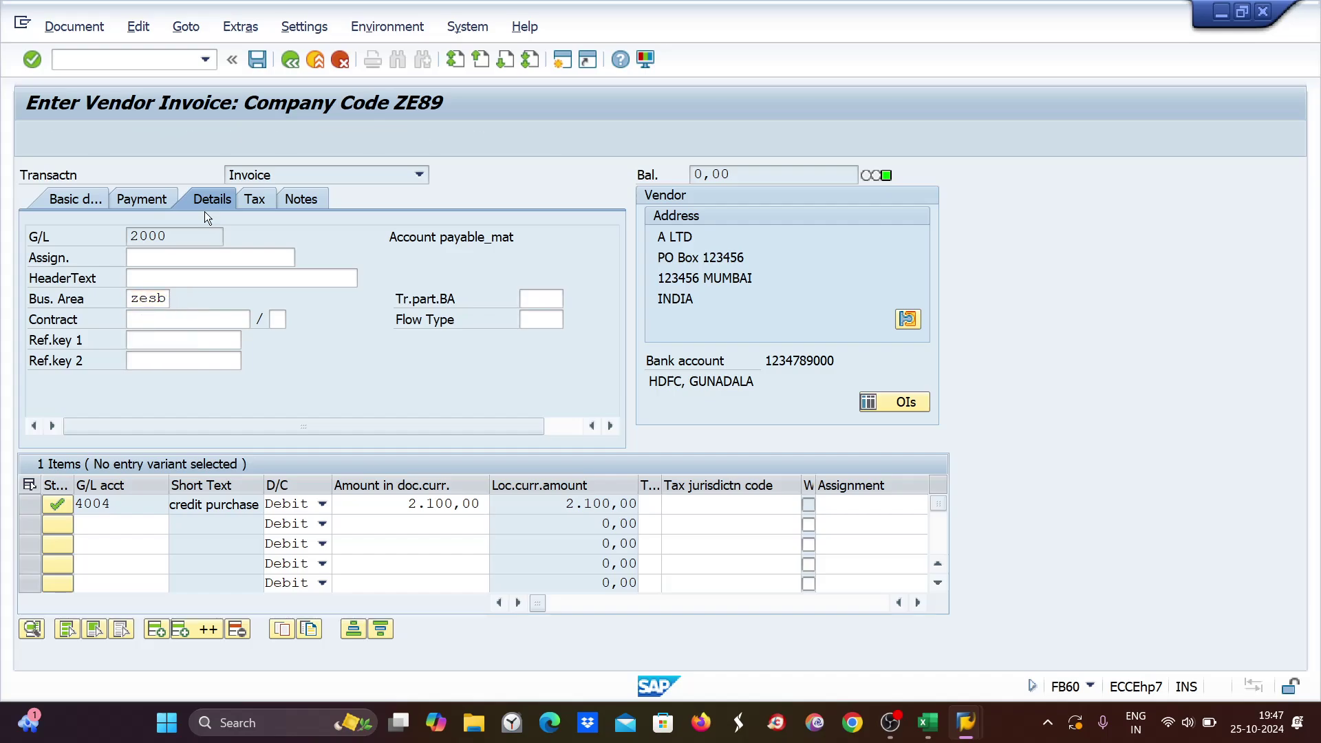
click(156, 201)
key(ctrl+s)
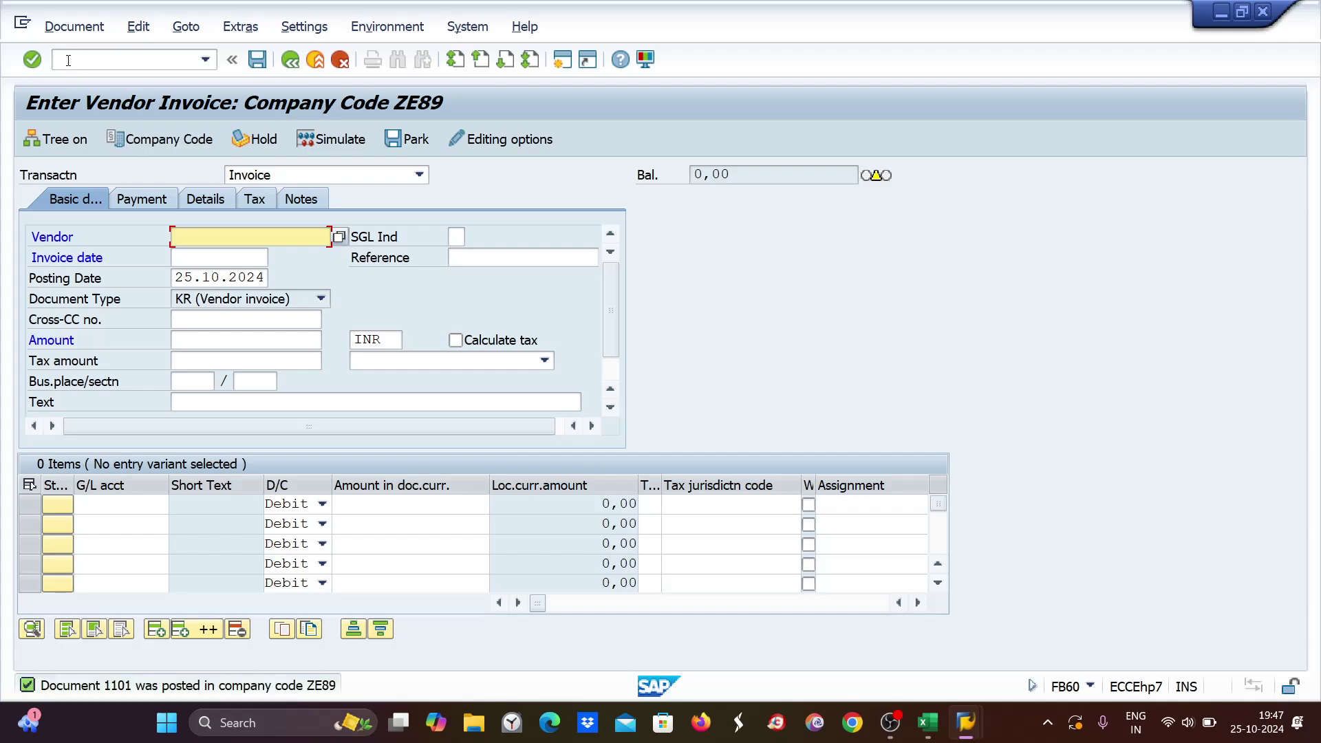
Run FBL1N for vendor 7001, showing six open invoices totalling 19,800 INR, and open Change Layout.
text(/nfb)
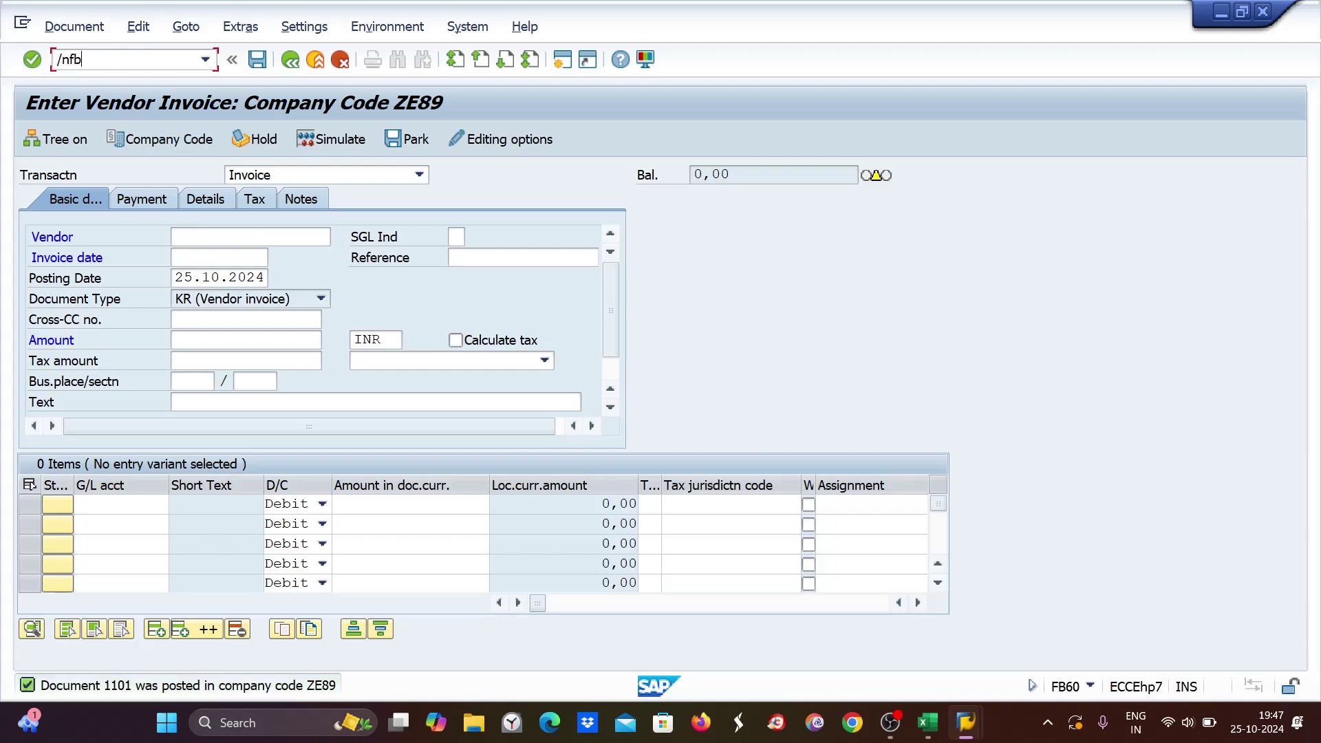
text(l1n)
key(Return)
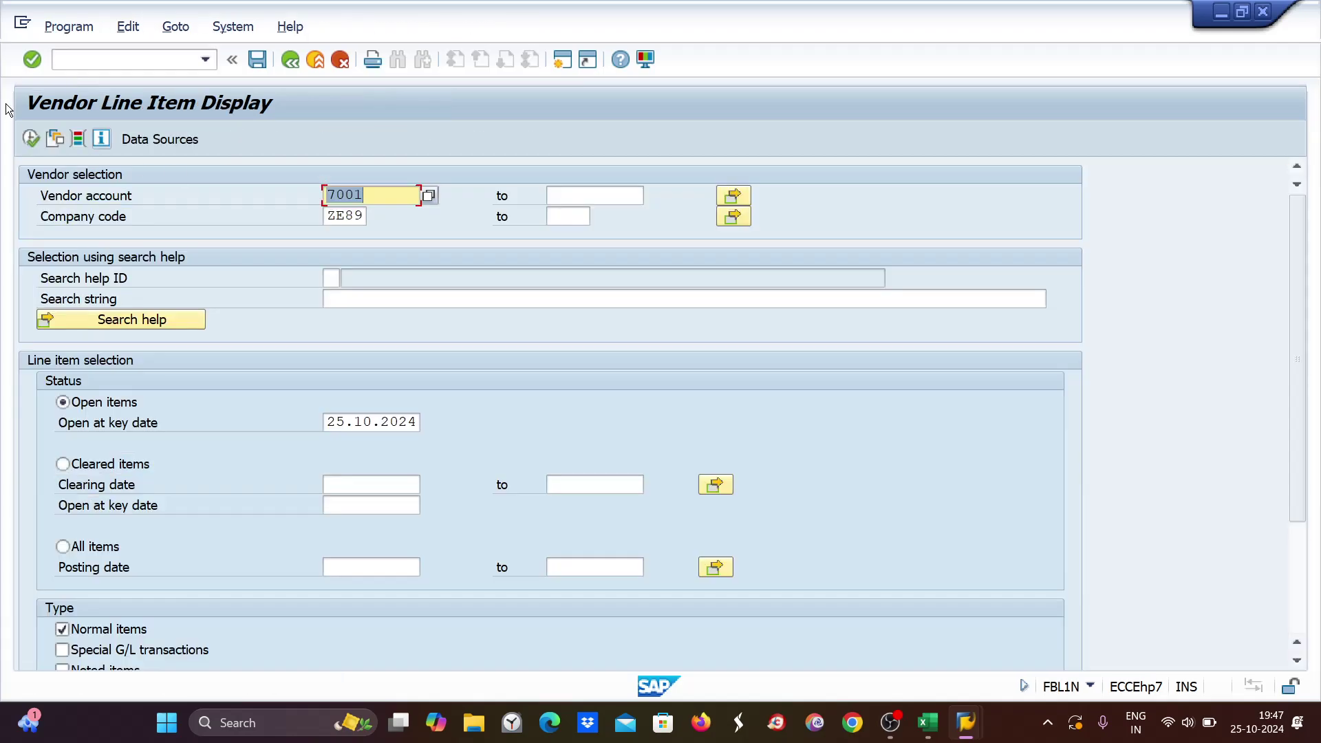
click(31, 138)
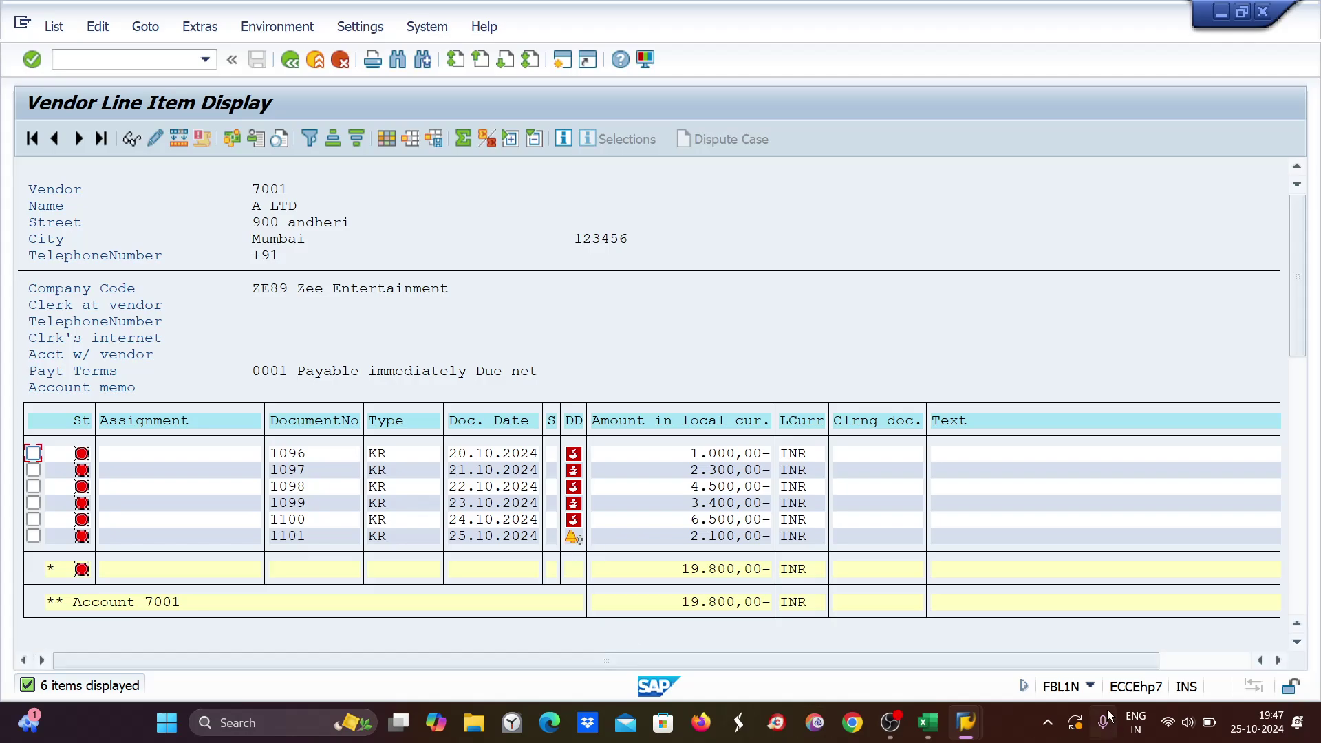
mouse_move(941, 730)
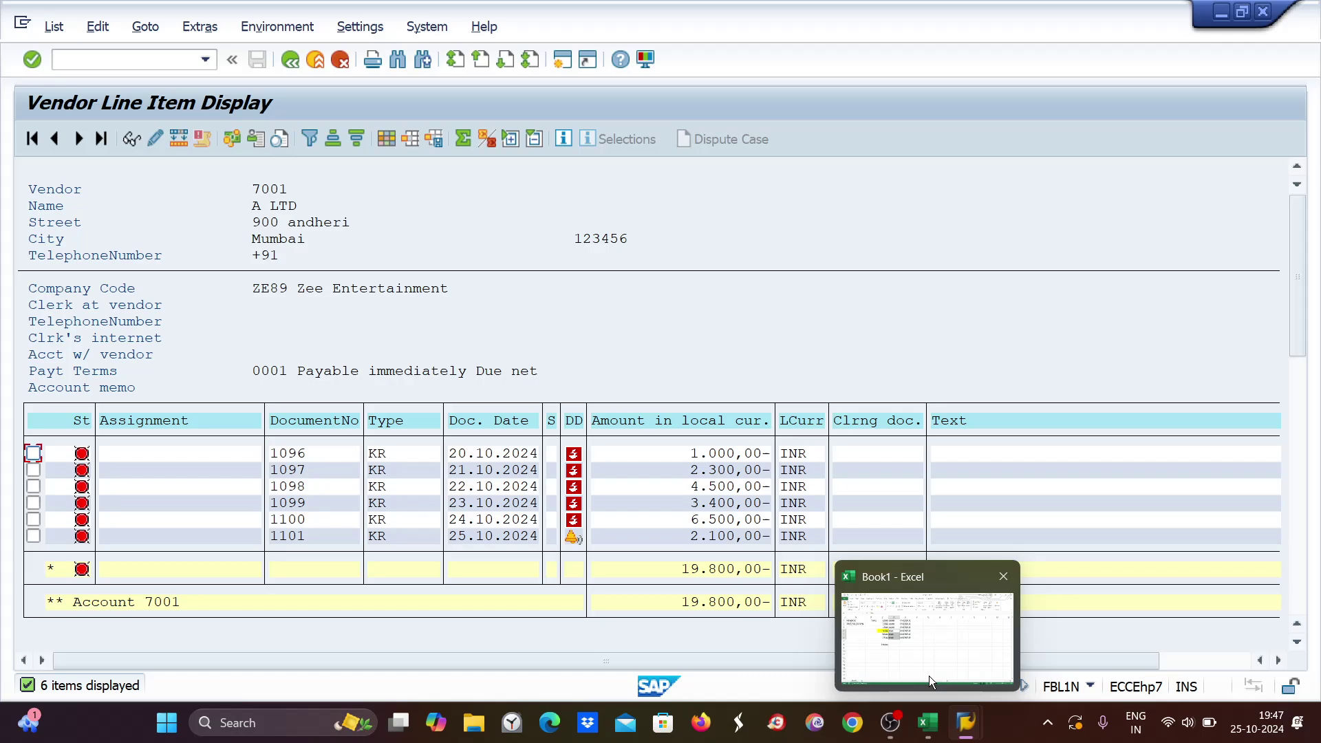
click(919, 666)
click(920, 722)
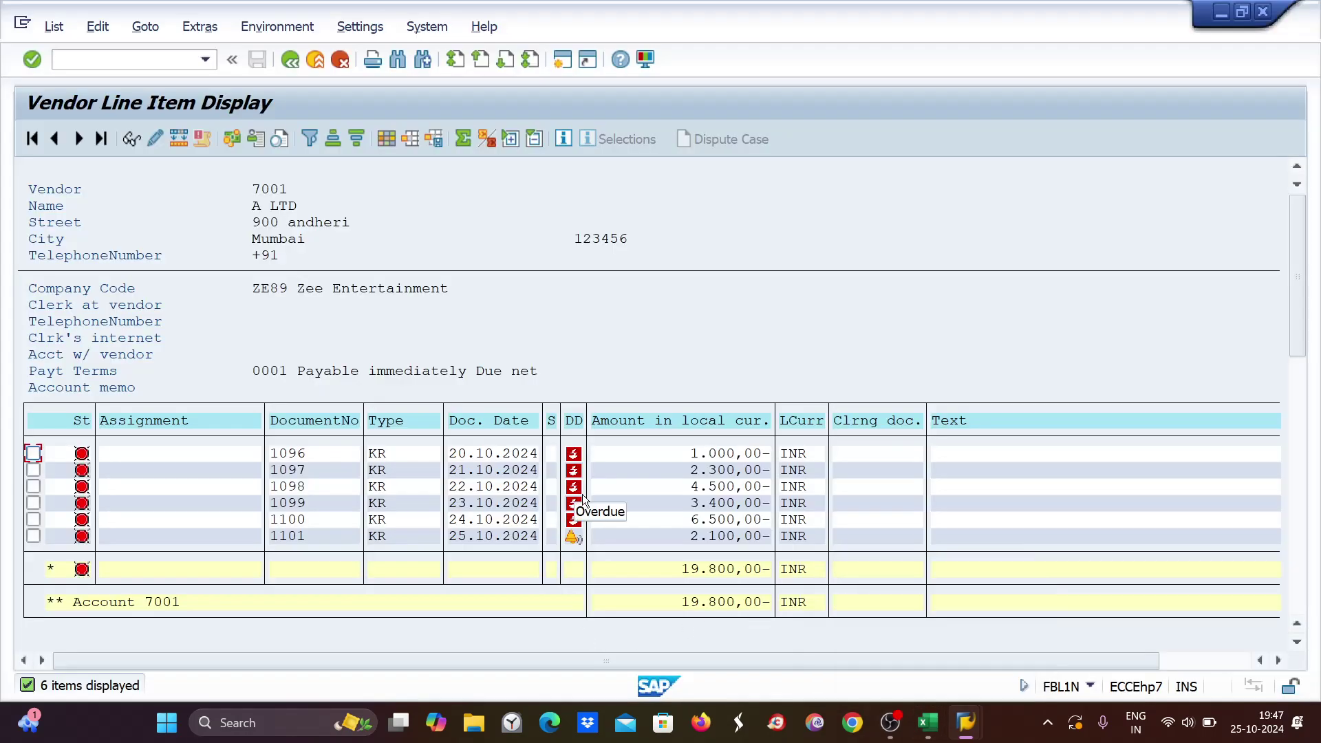
click(384, 142)
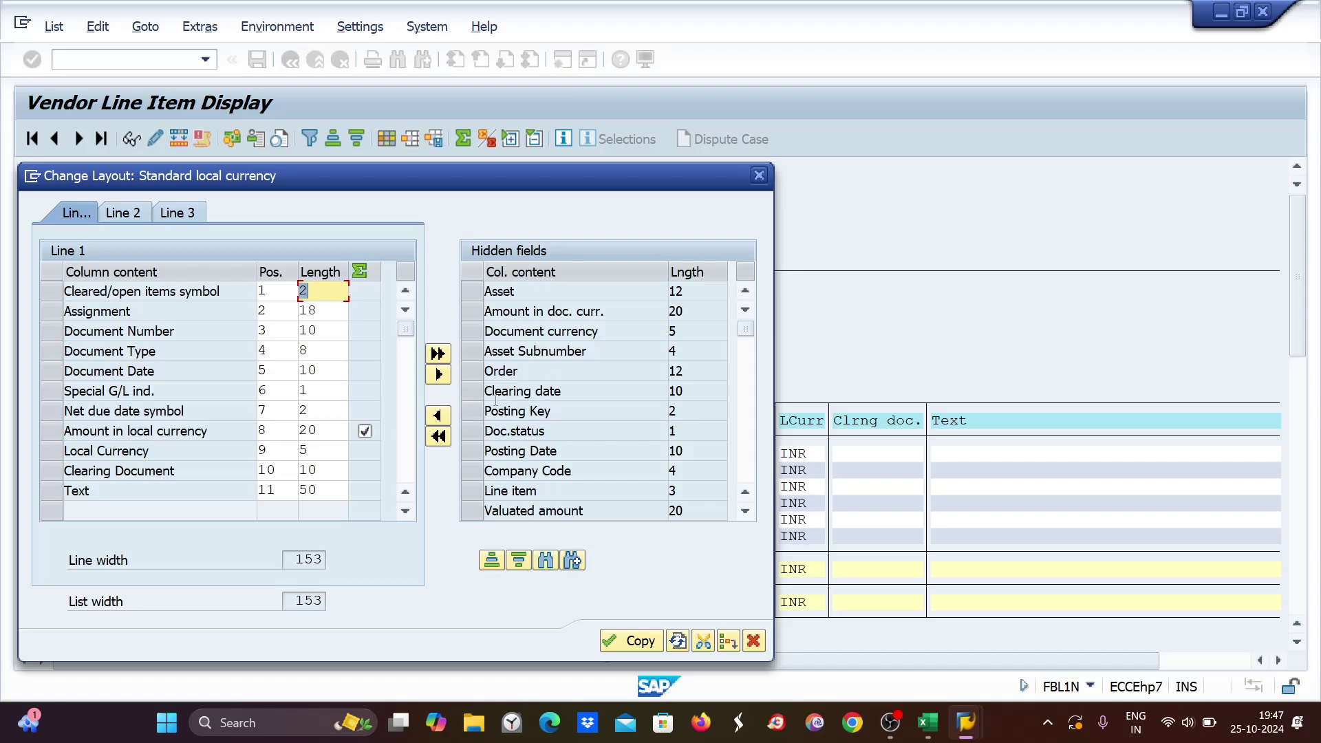
Add Posting Date from the hidden fields as a displayed column at Document Date.
click(468, 456)
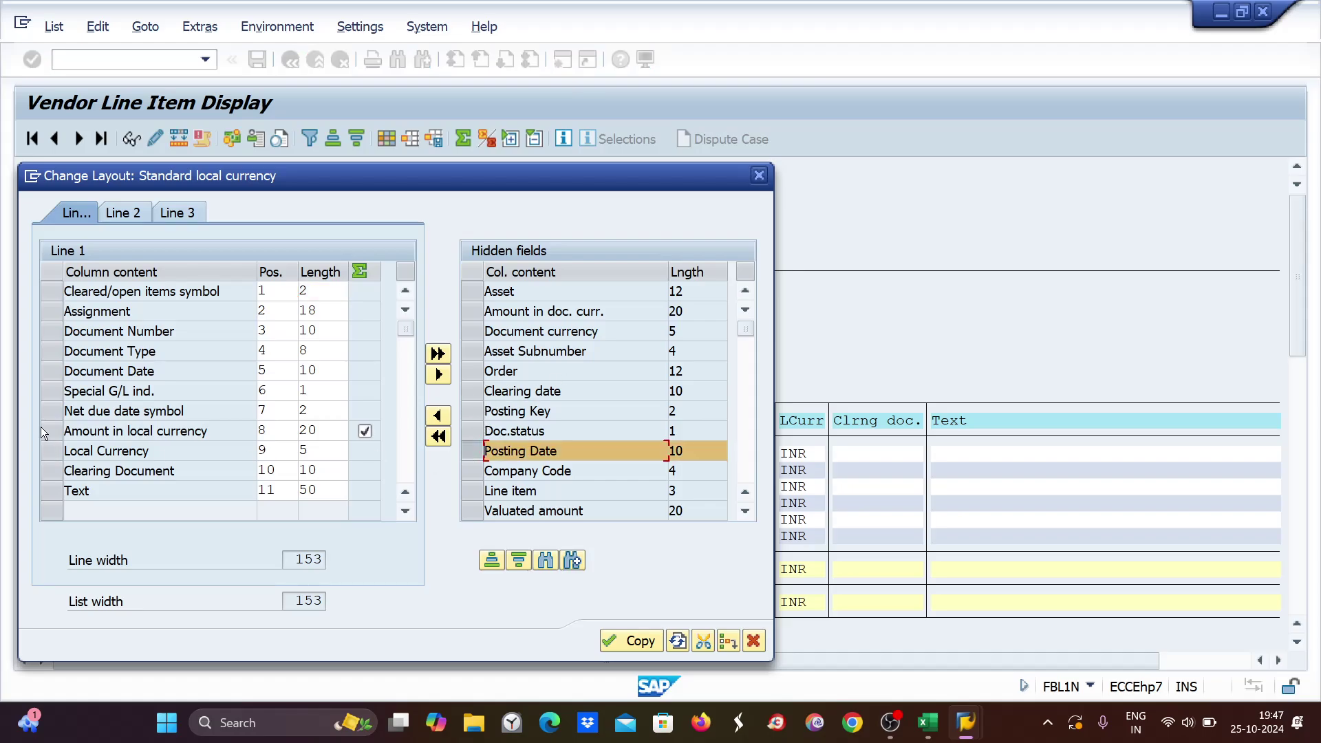
click(52, 370)
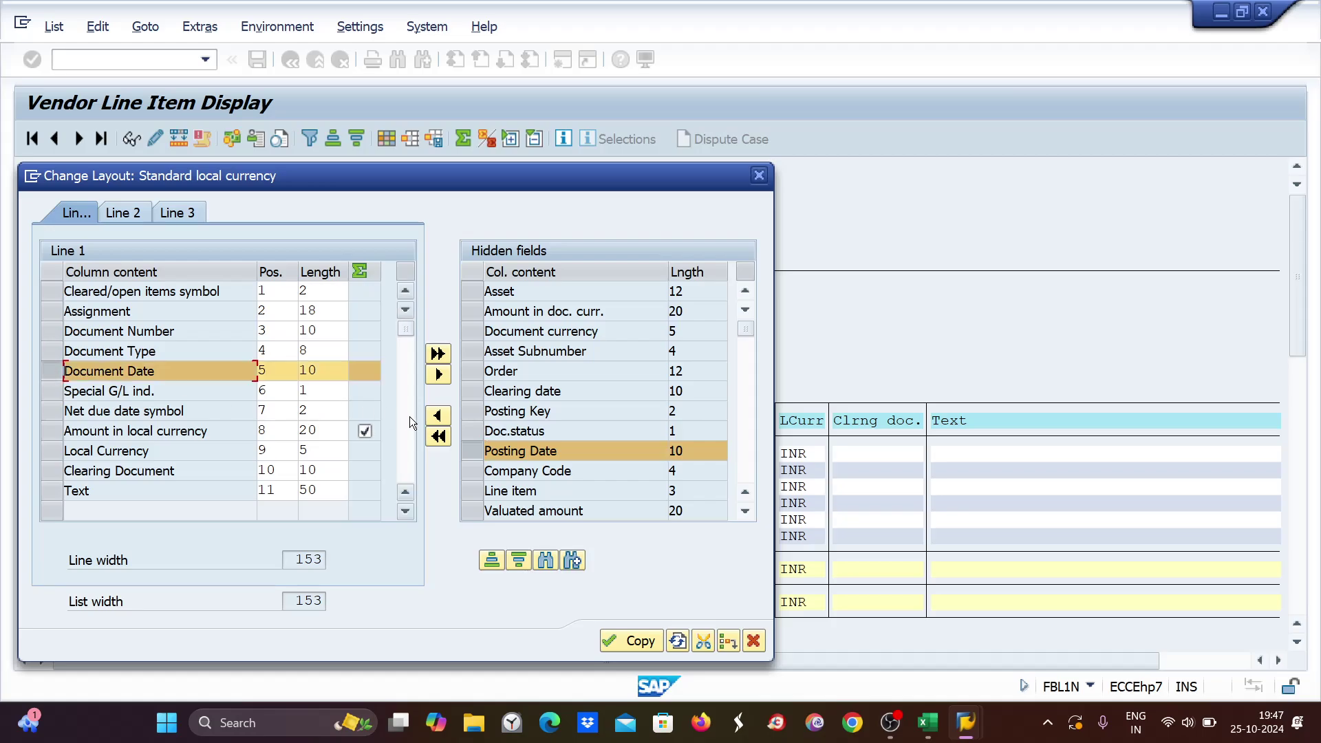
click(439, 416)
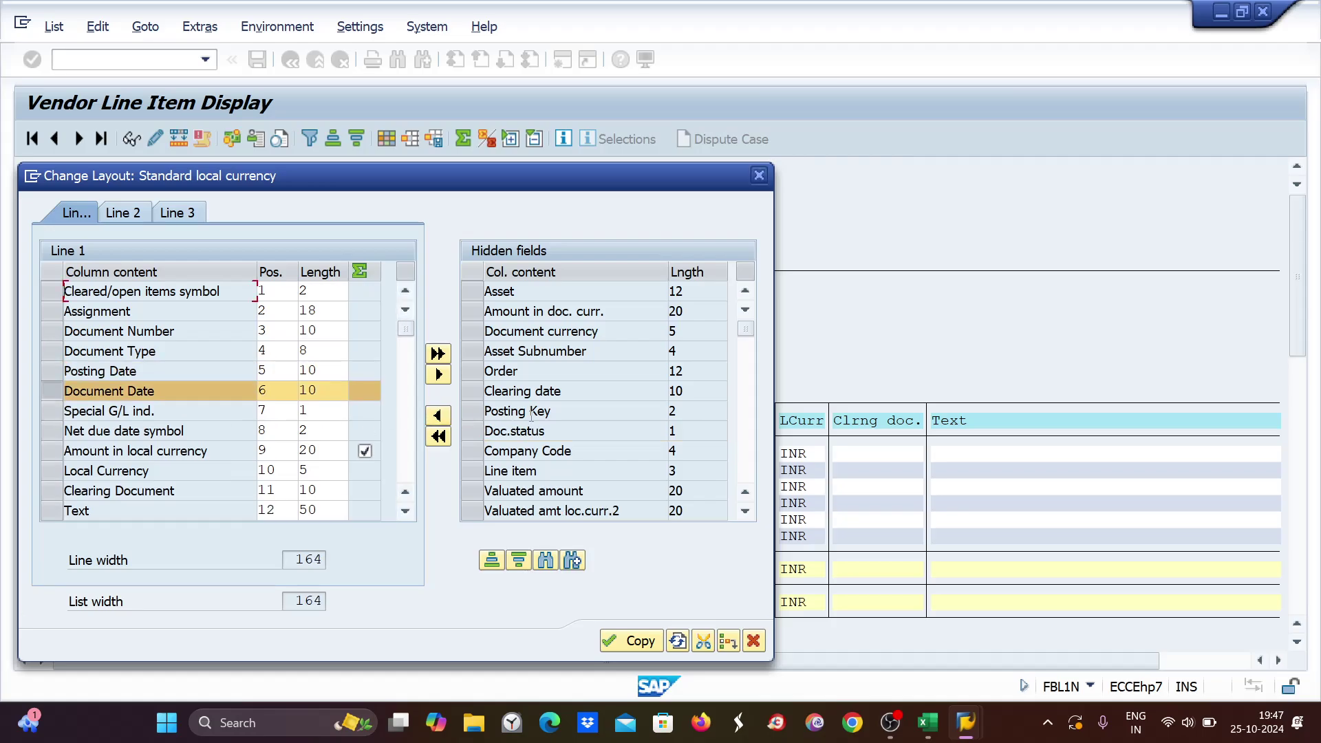
Add Business Area as a displayed column and apply the changed layout to the list.
scroll(542, 422, down, 1)
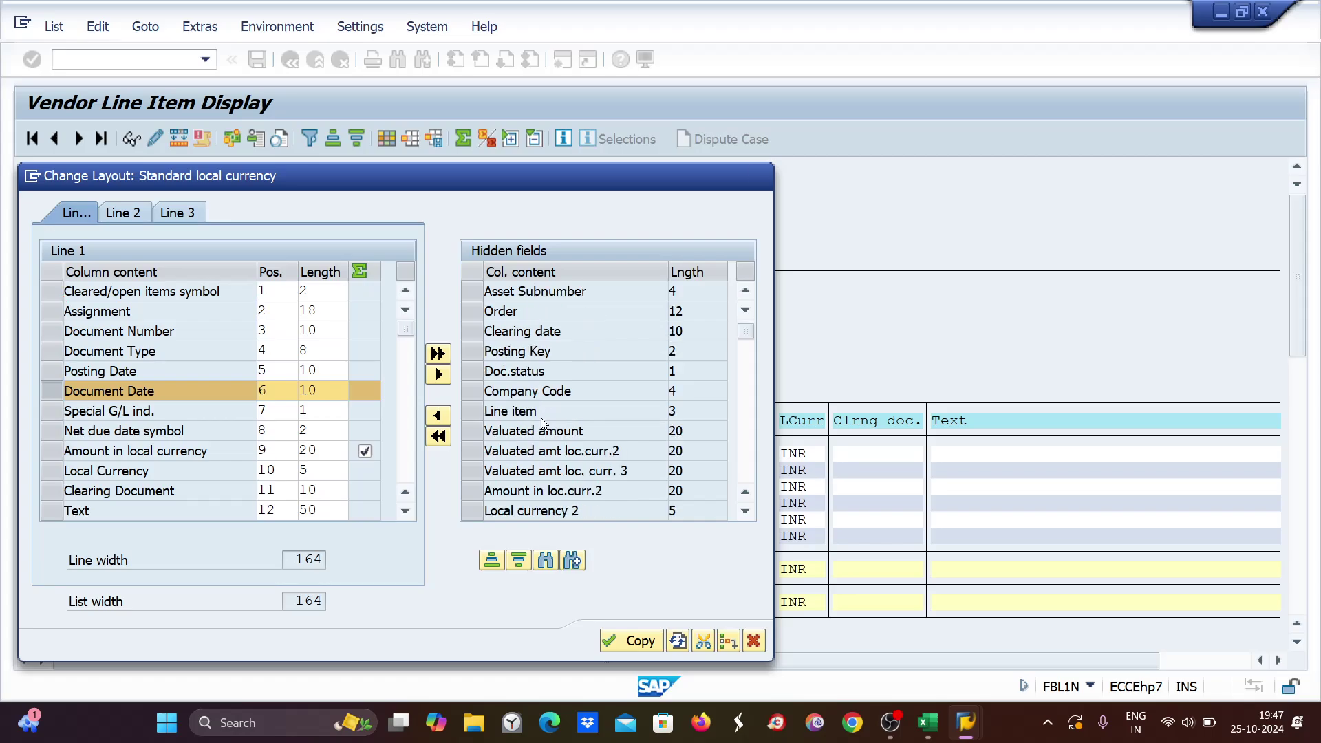
scroll(541, 418, down, 1)
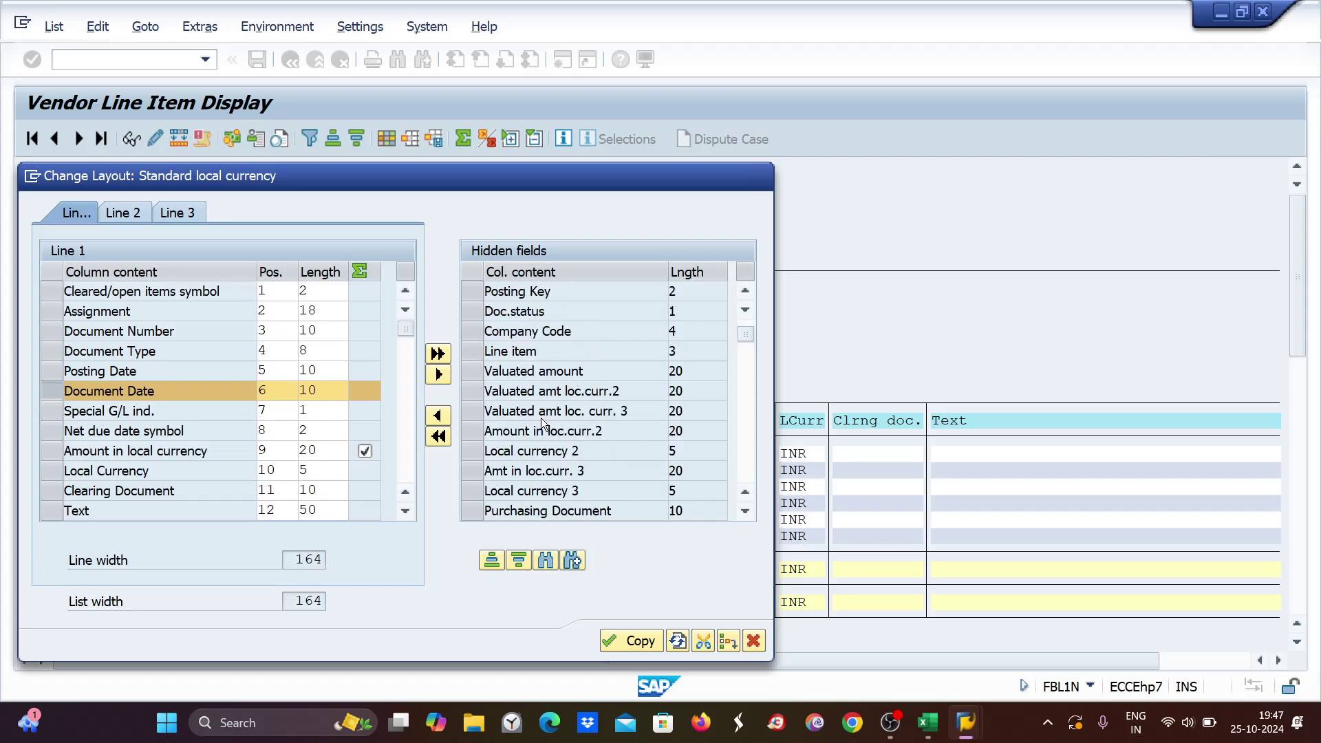
scroll(542, 418, down, 1)
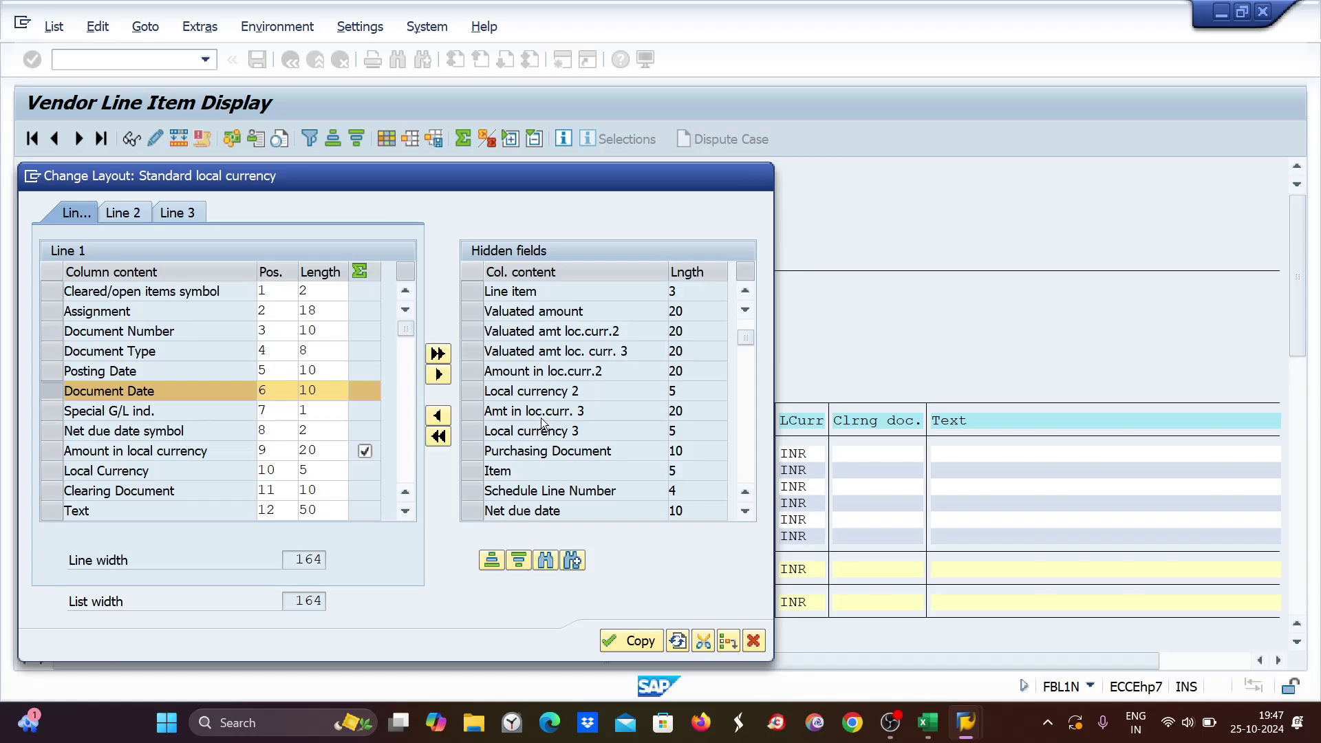
scroll(541, 418, down, 1)
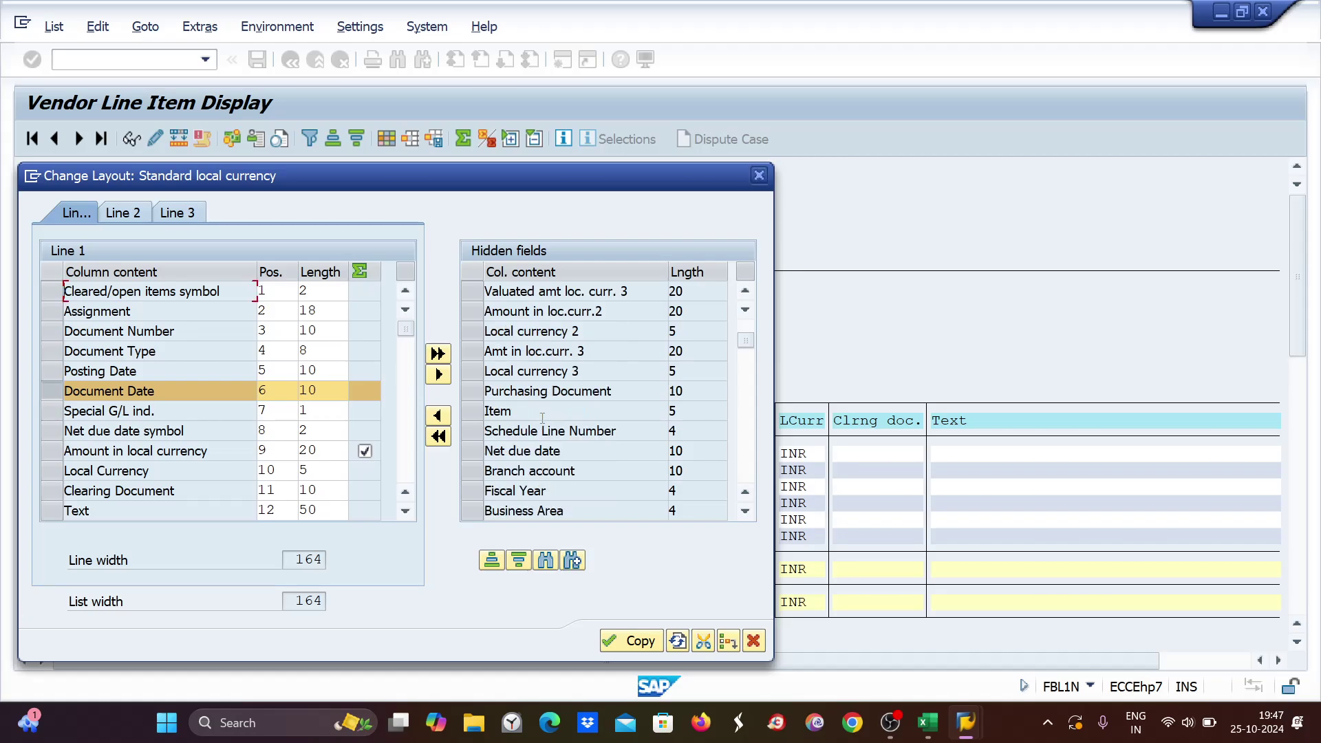
scroll(541, 418, down, 1)
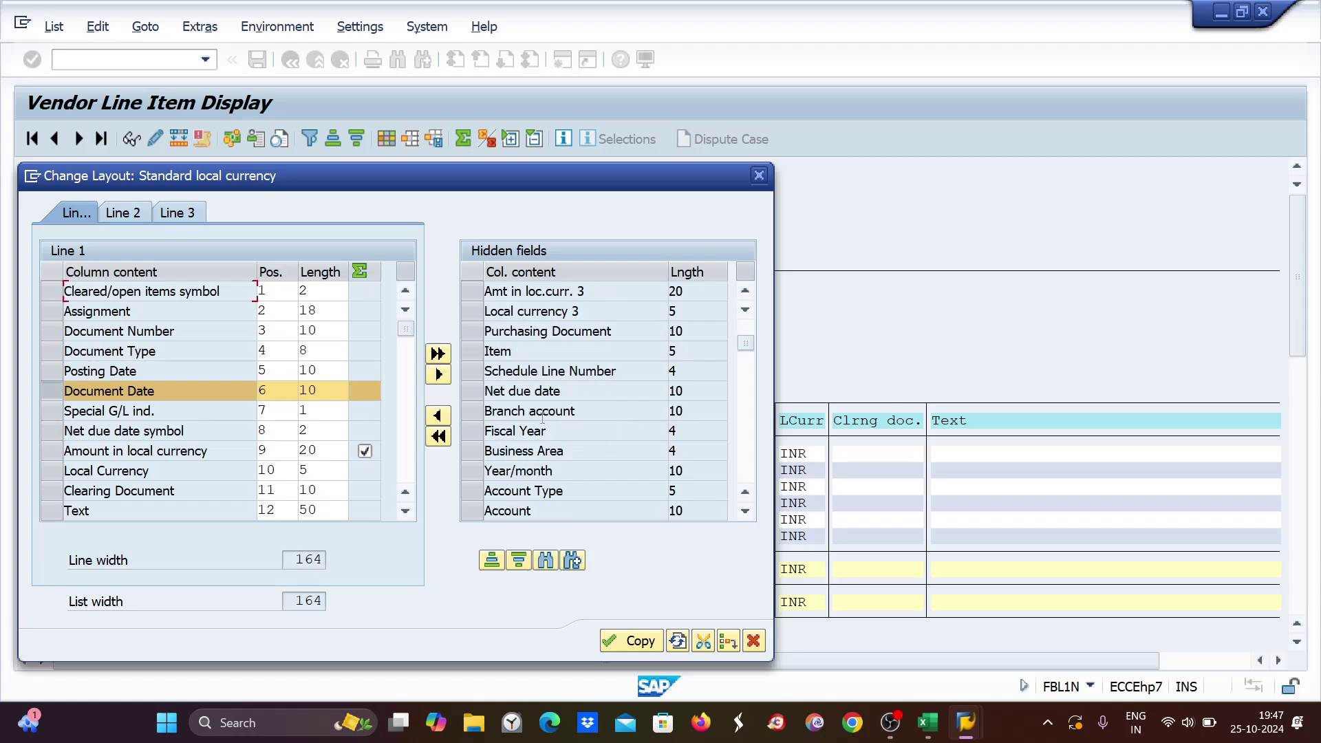
click(495, 452)
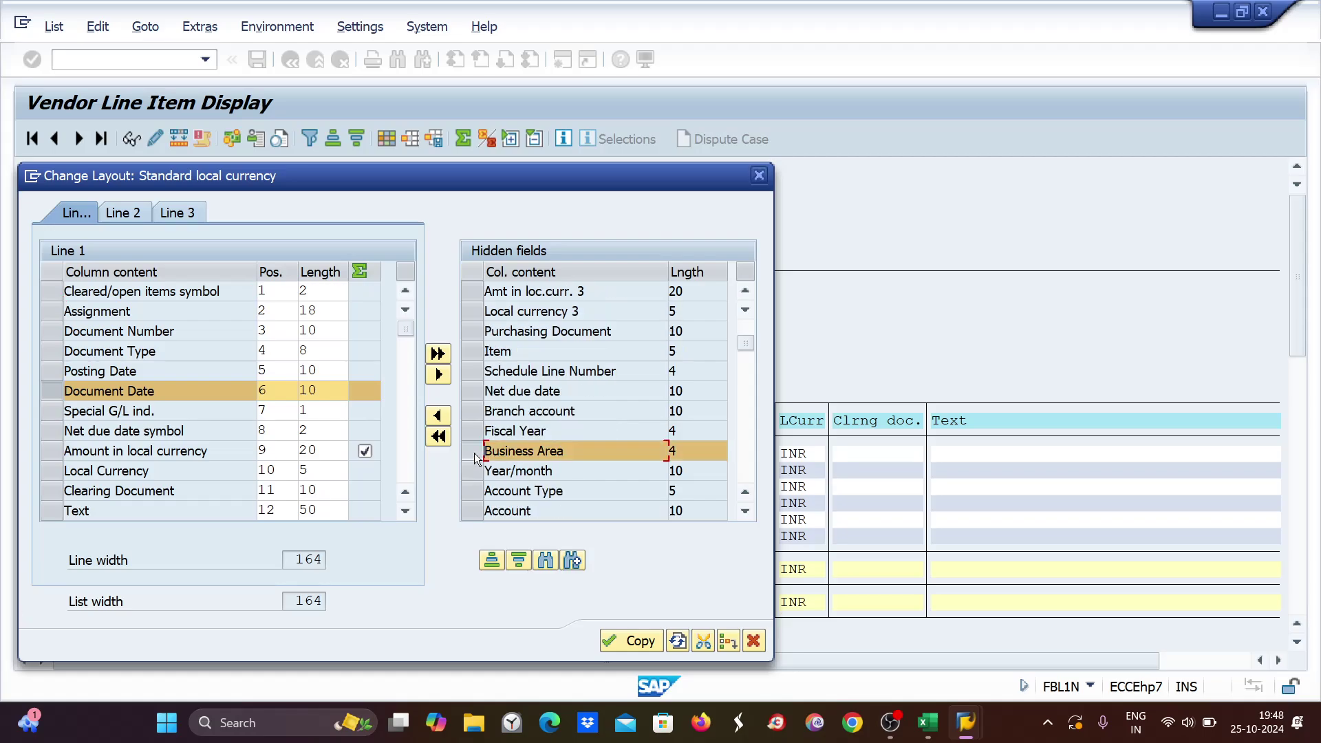
click(51, 408)
click(47, 388)
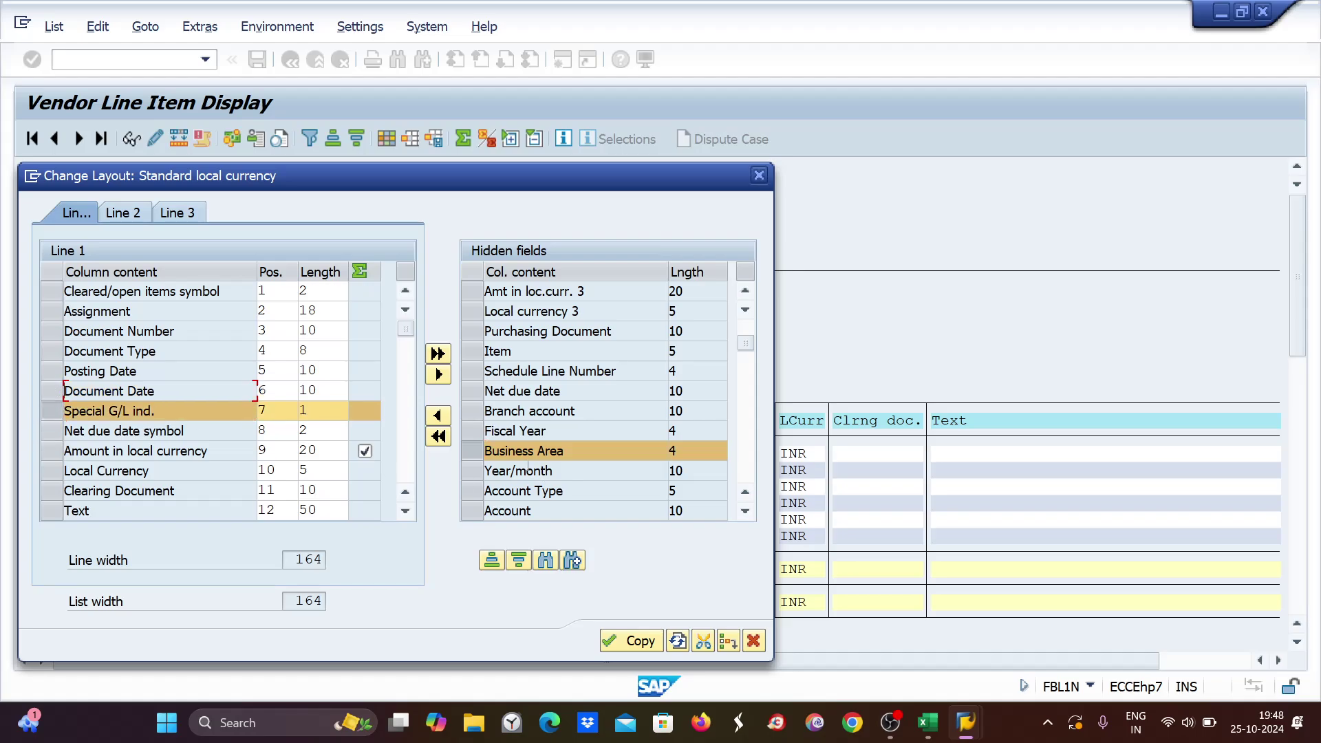
click(438, 413)
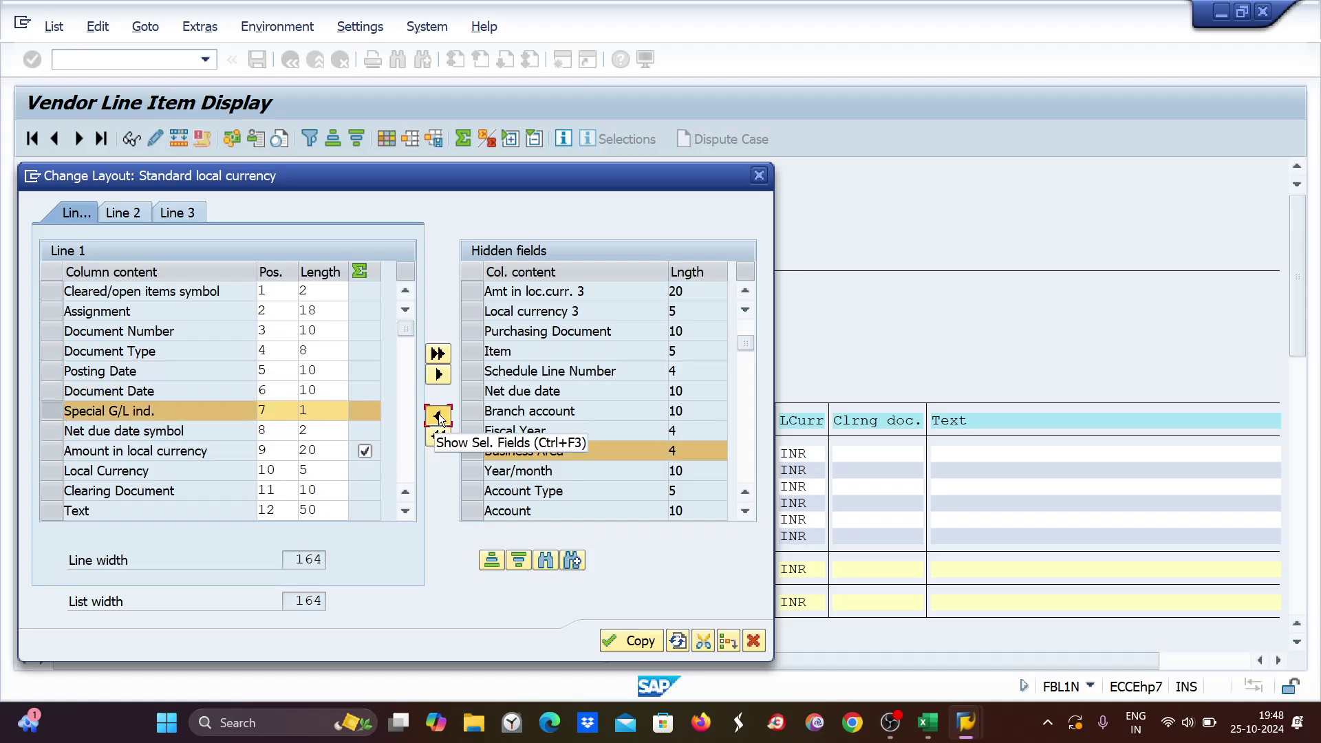
click(645, 640)
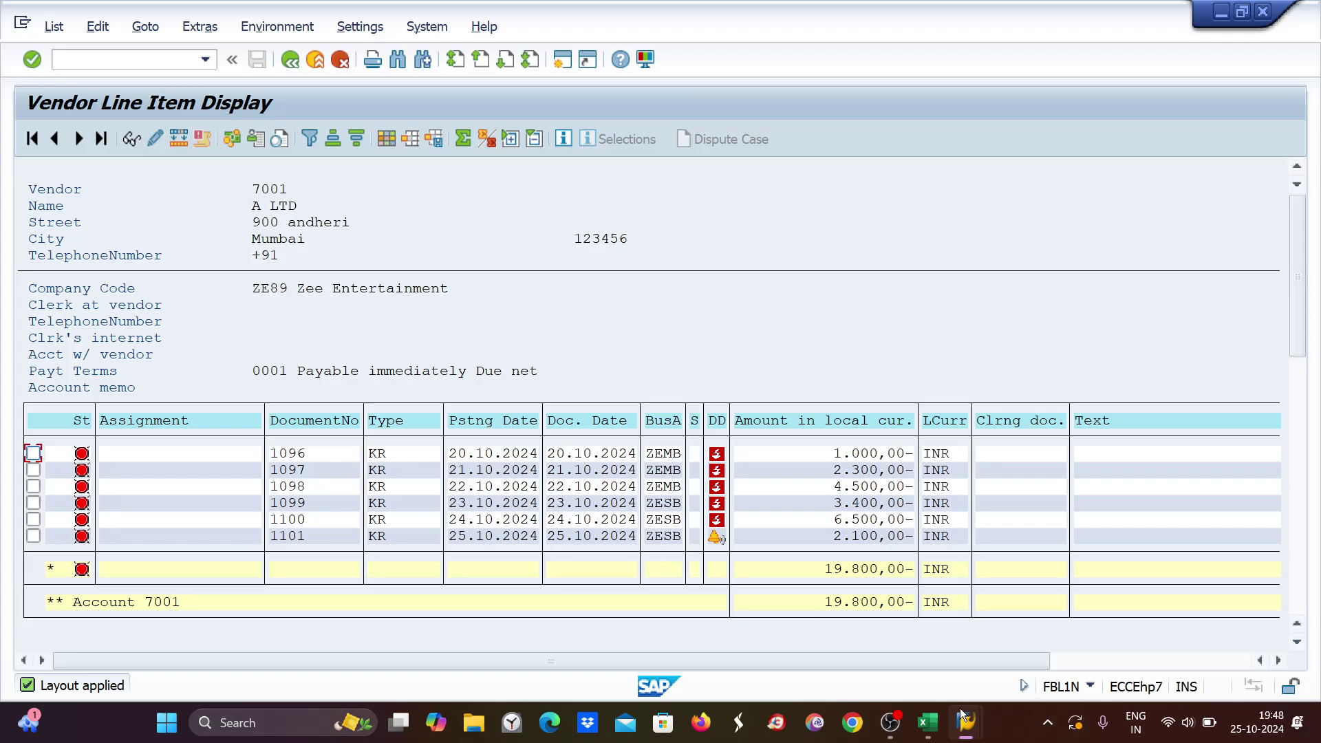
Bring vendor 7001's line item window forward and create a new SAP session from it.
mouse_move(966, 723)
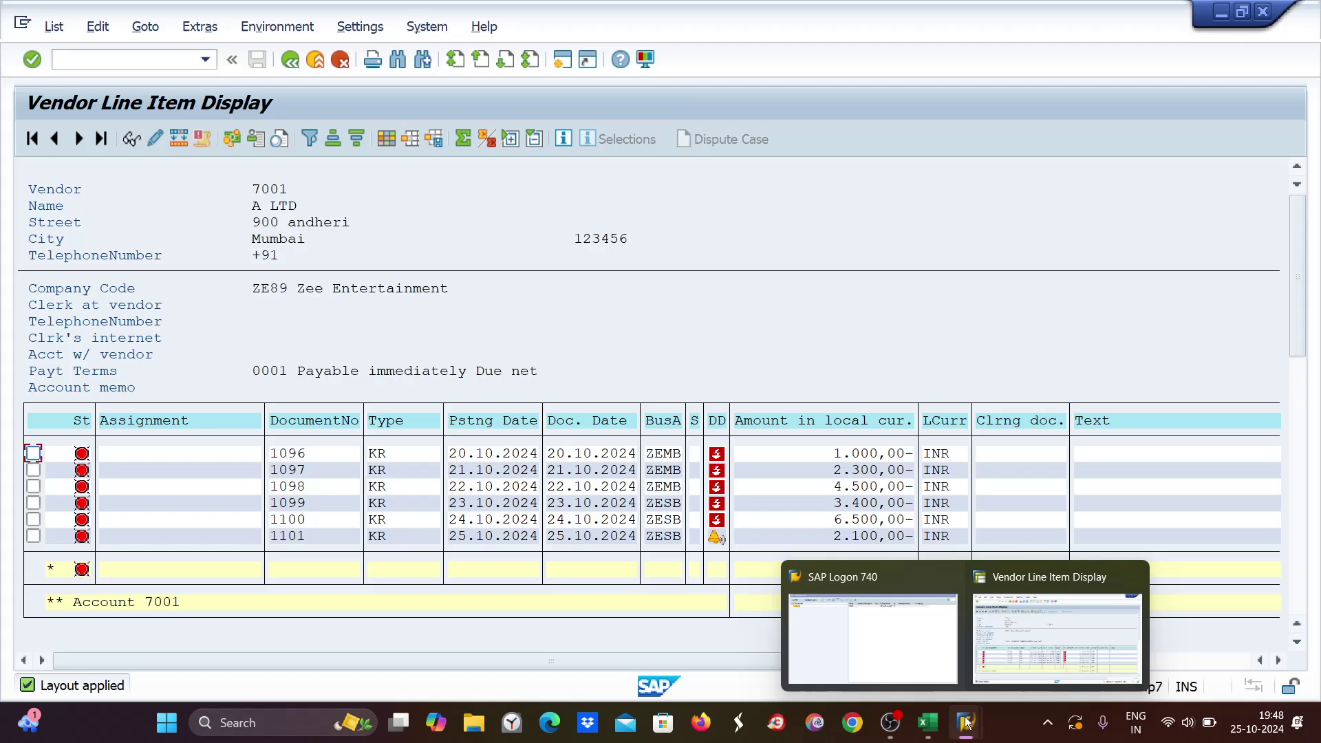
click(1021, 621)
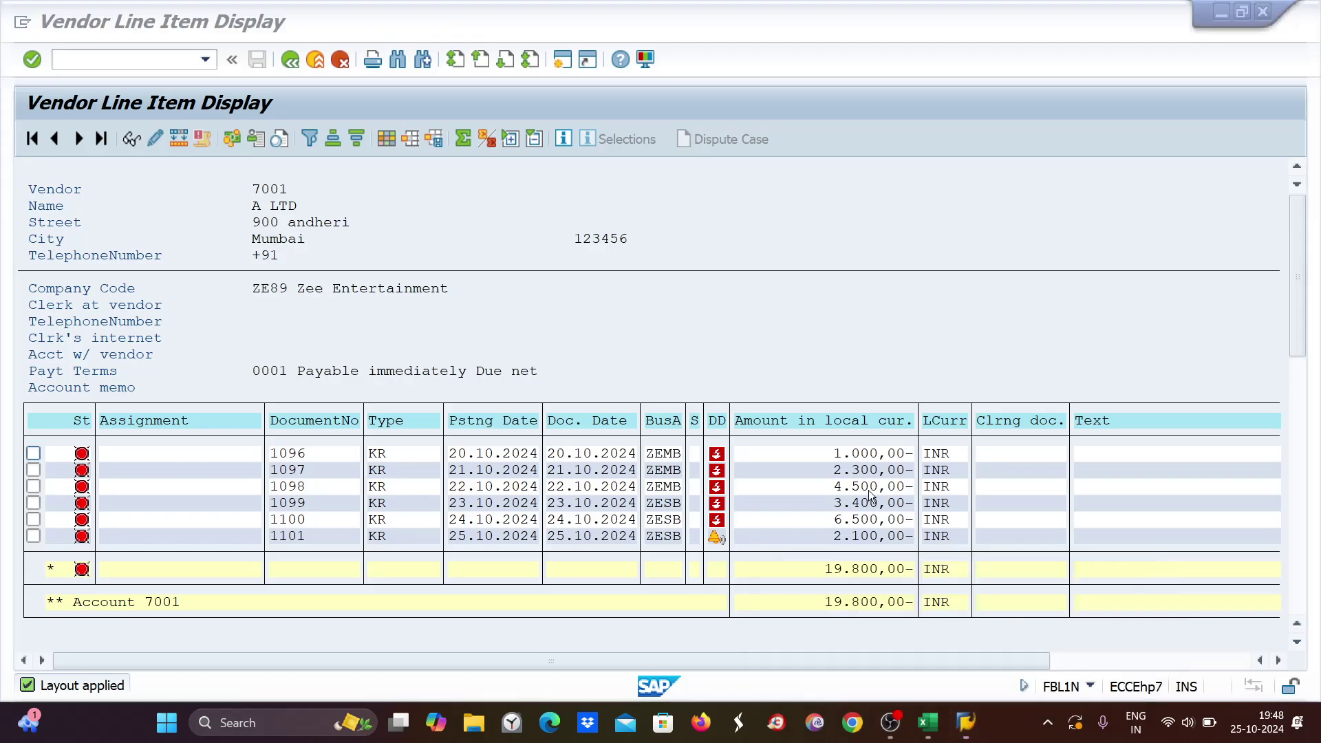
click(564, 61)
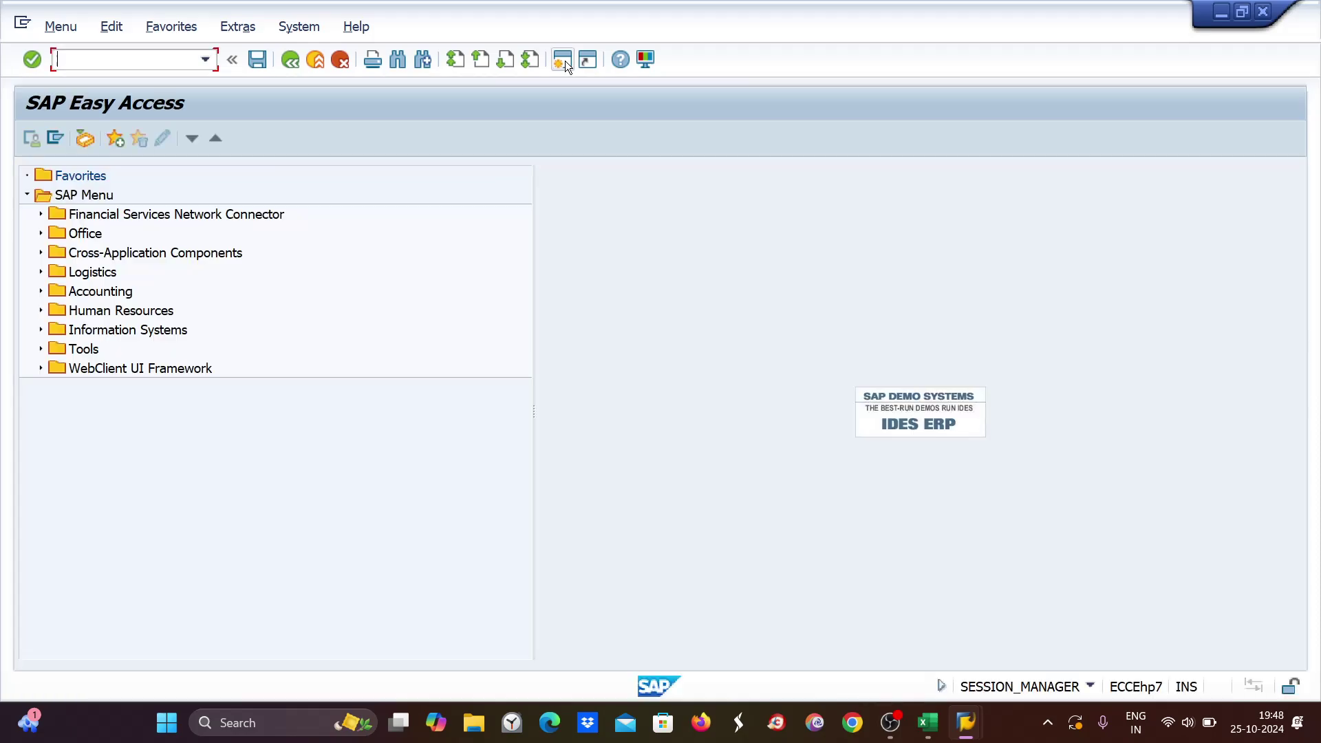
Load payment run 25.10.2024 ZE89 in F110 and review its Parameter tab.
text(f110)
key(Return)
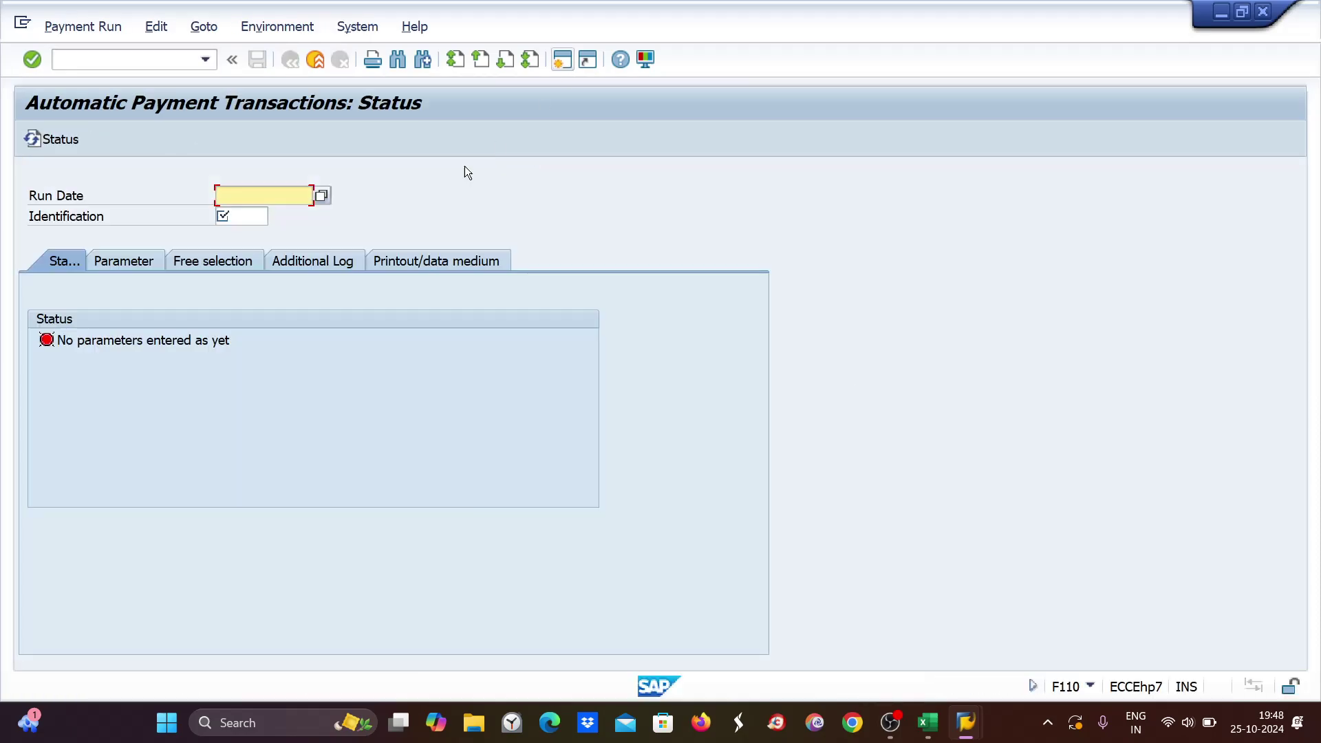
text(25)
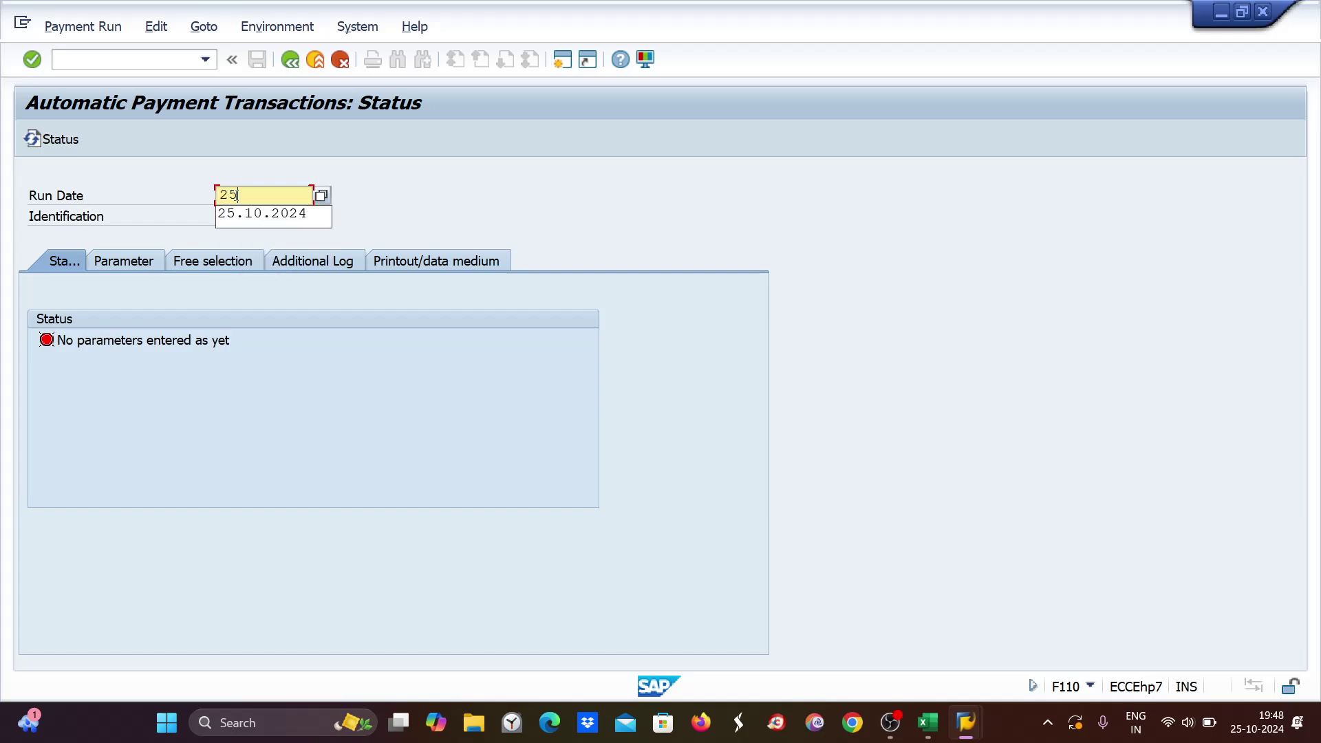
click(241, 212)
text(ze89)
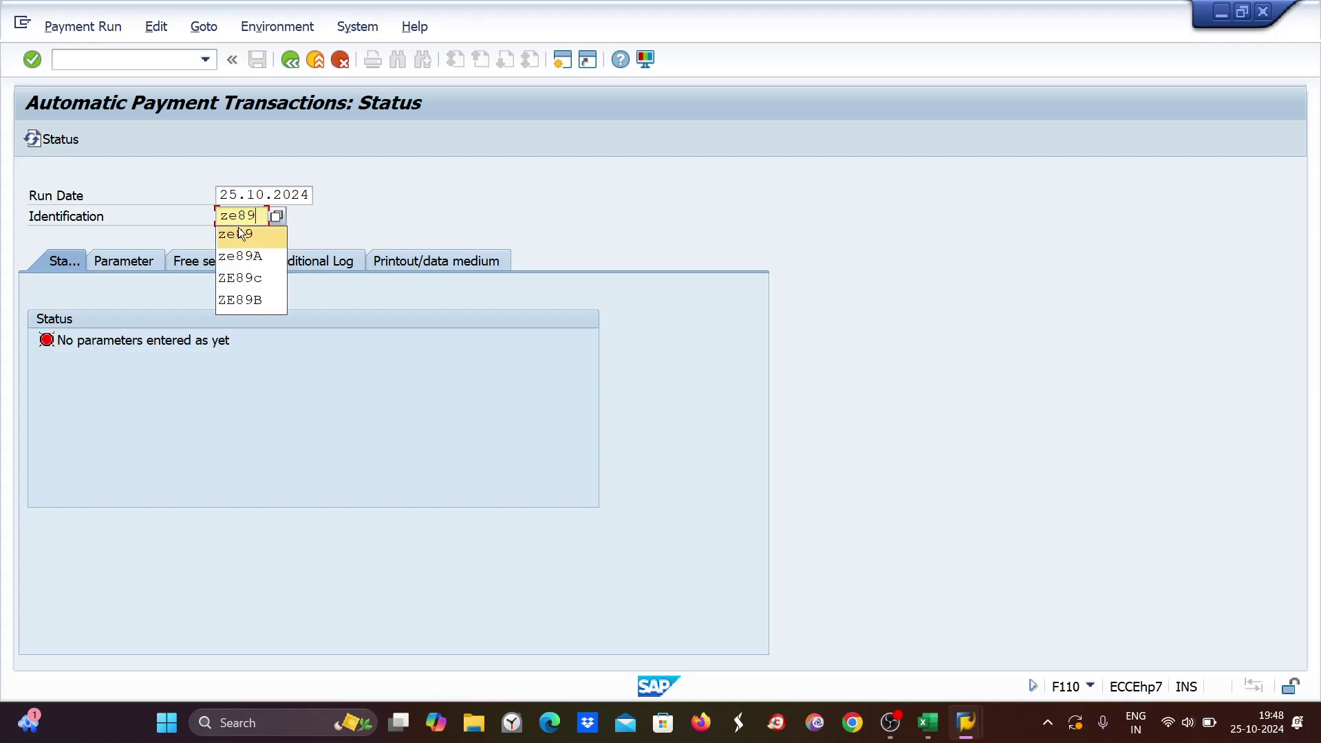
click(227, 235)
key(Return)
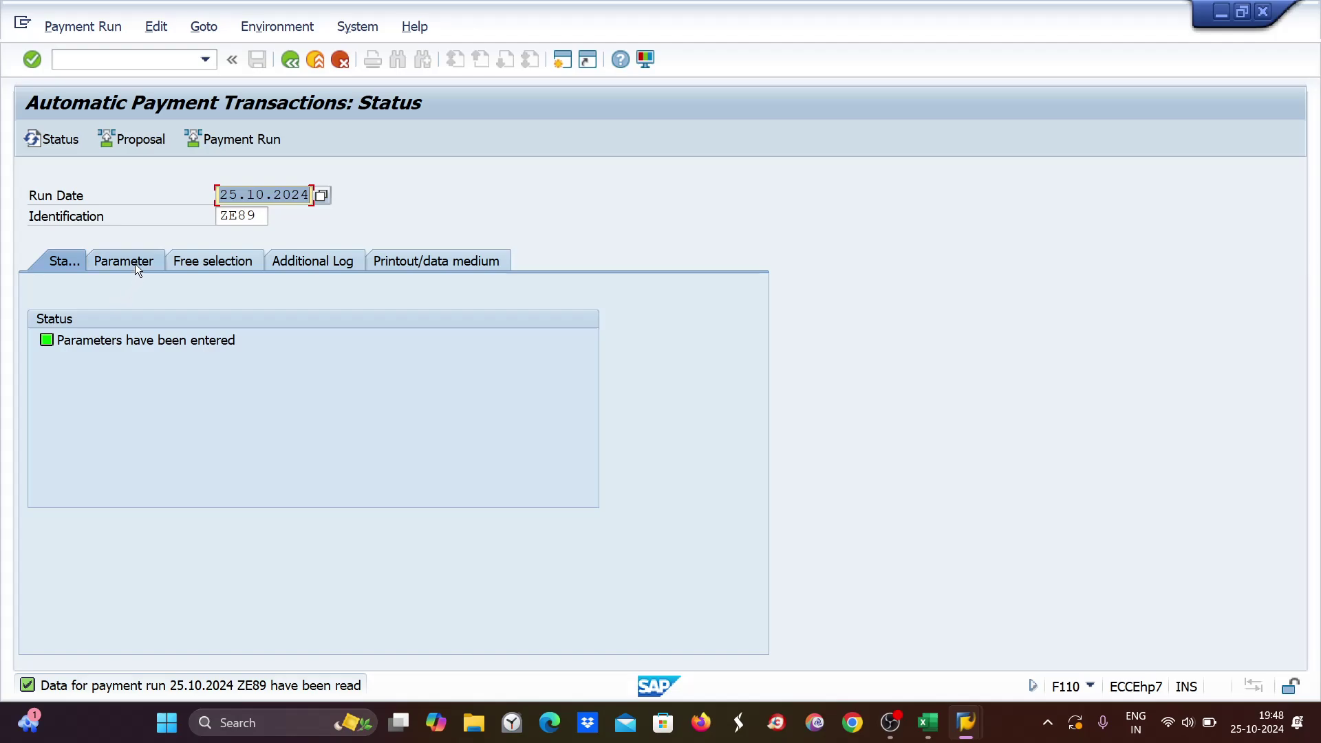
click(135, 263)
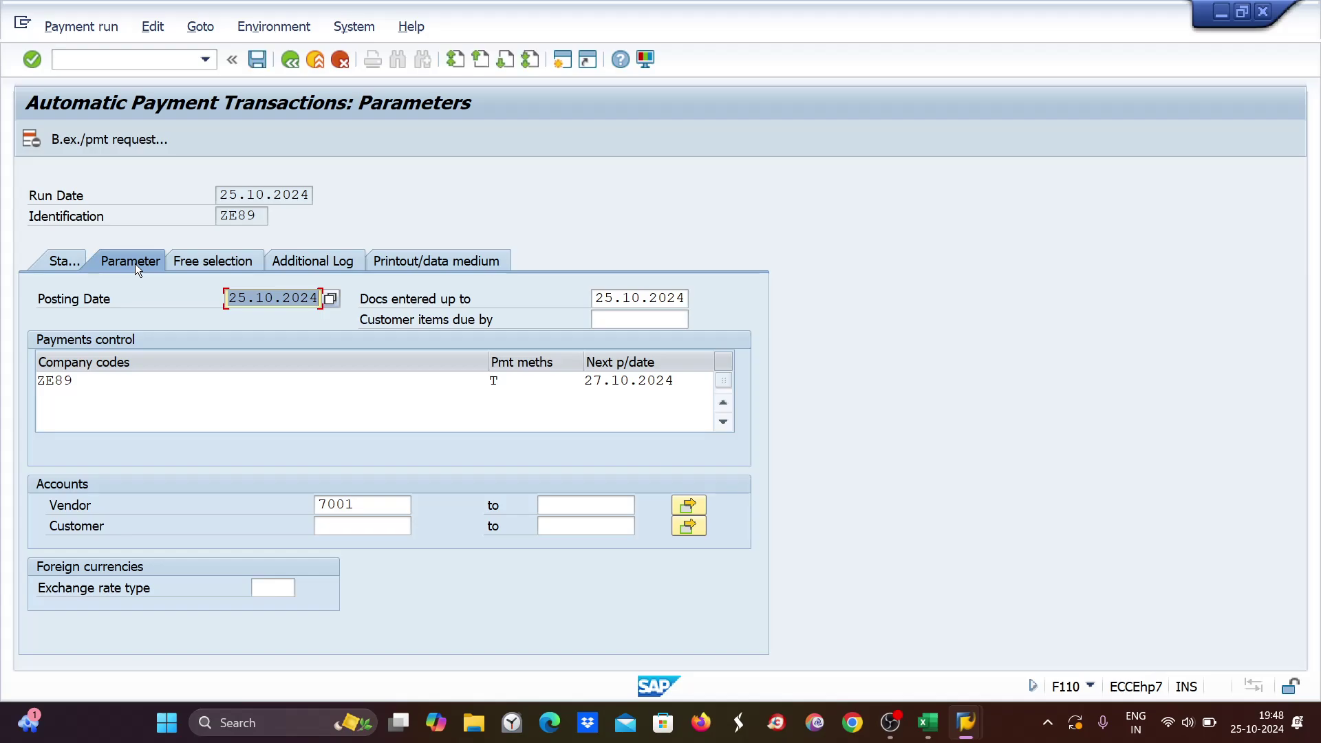
click(85, 61)
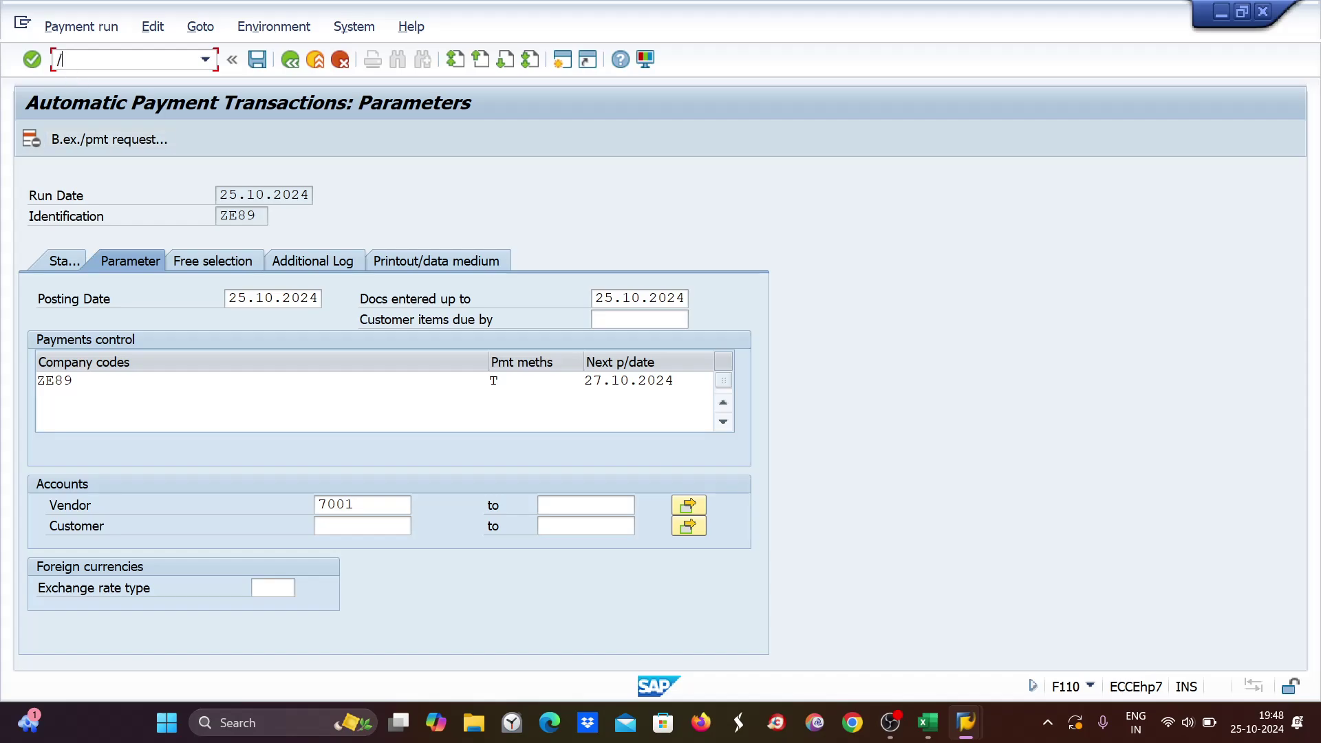
Restart F110 and create run identification ZE89D for run date 25.10.2024.
text(/nf110)
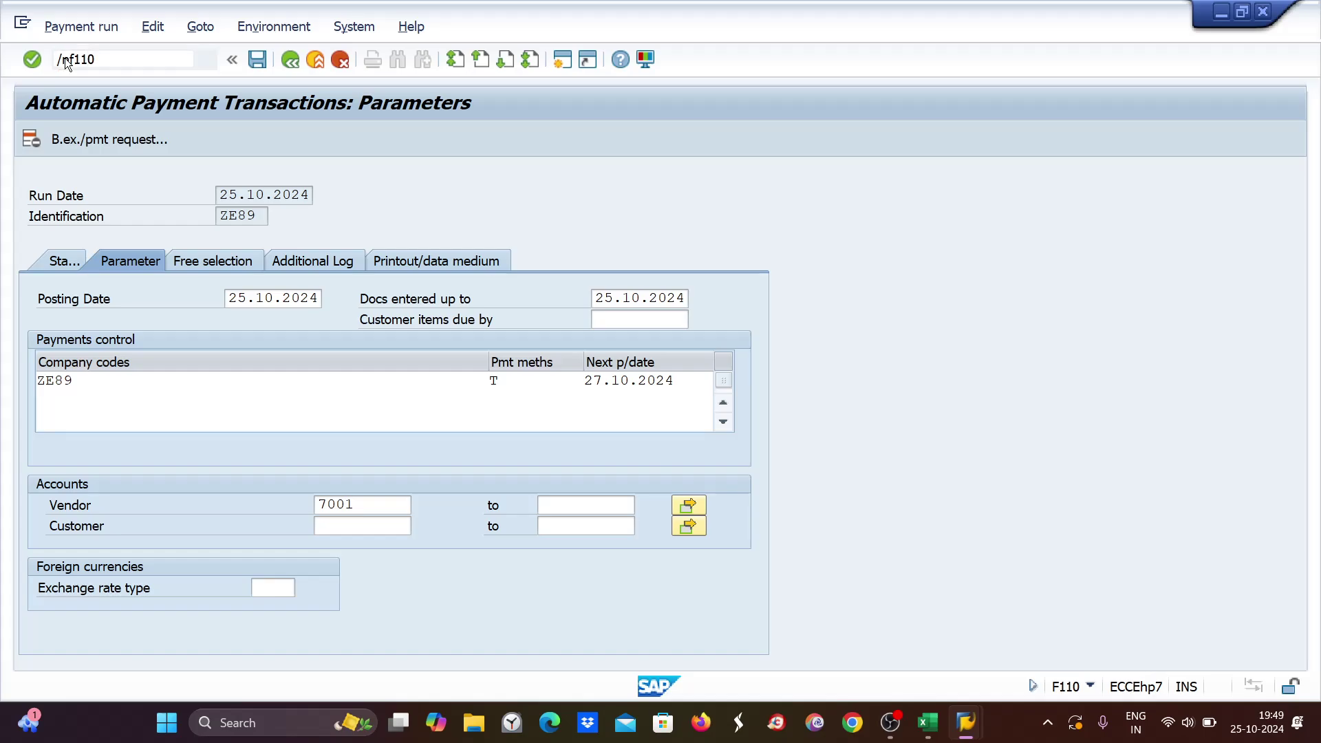
key(Return)
click(265, 216)
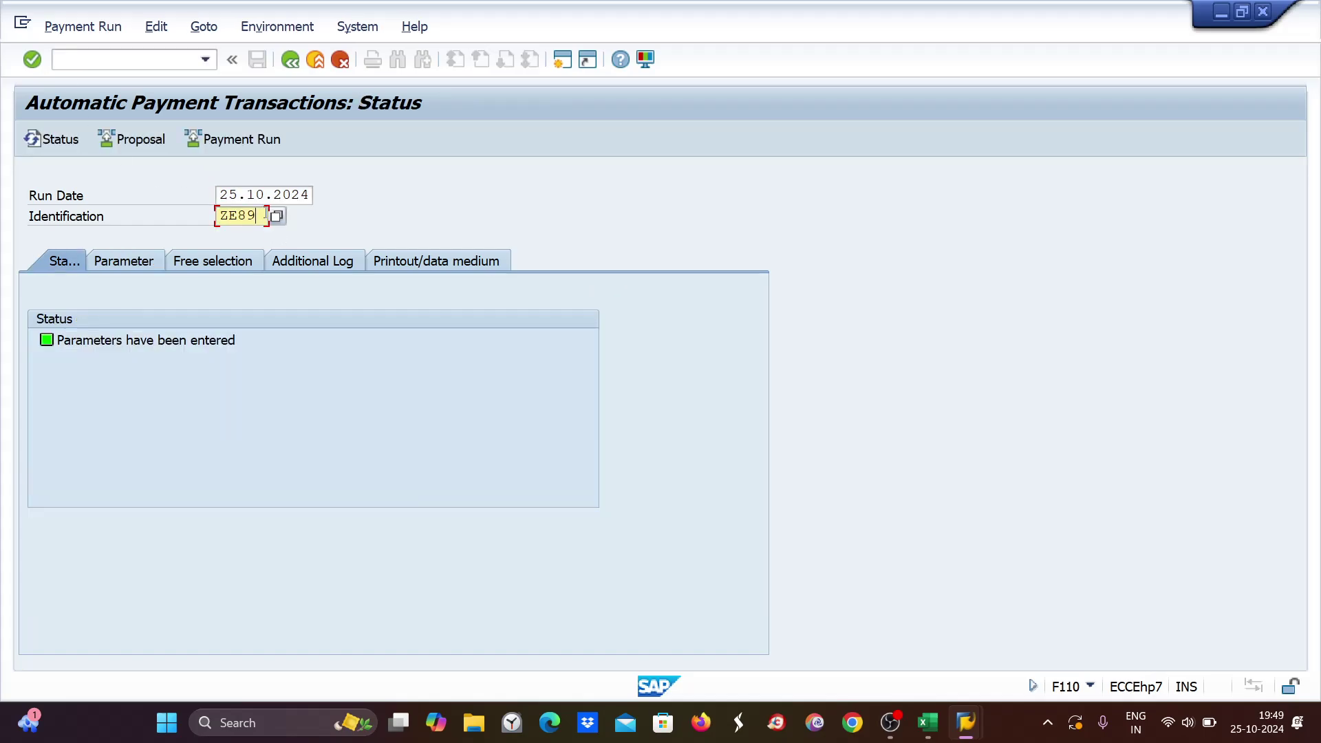
text(D)
key(Return)
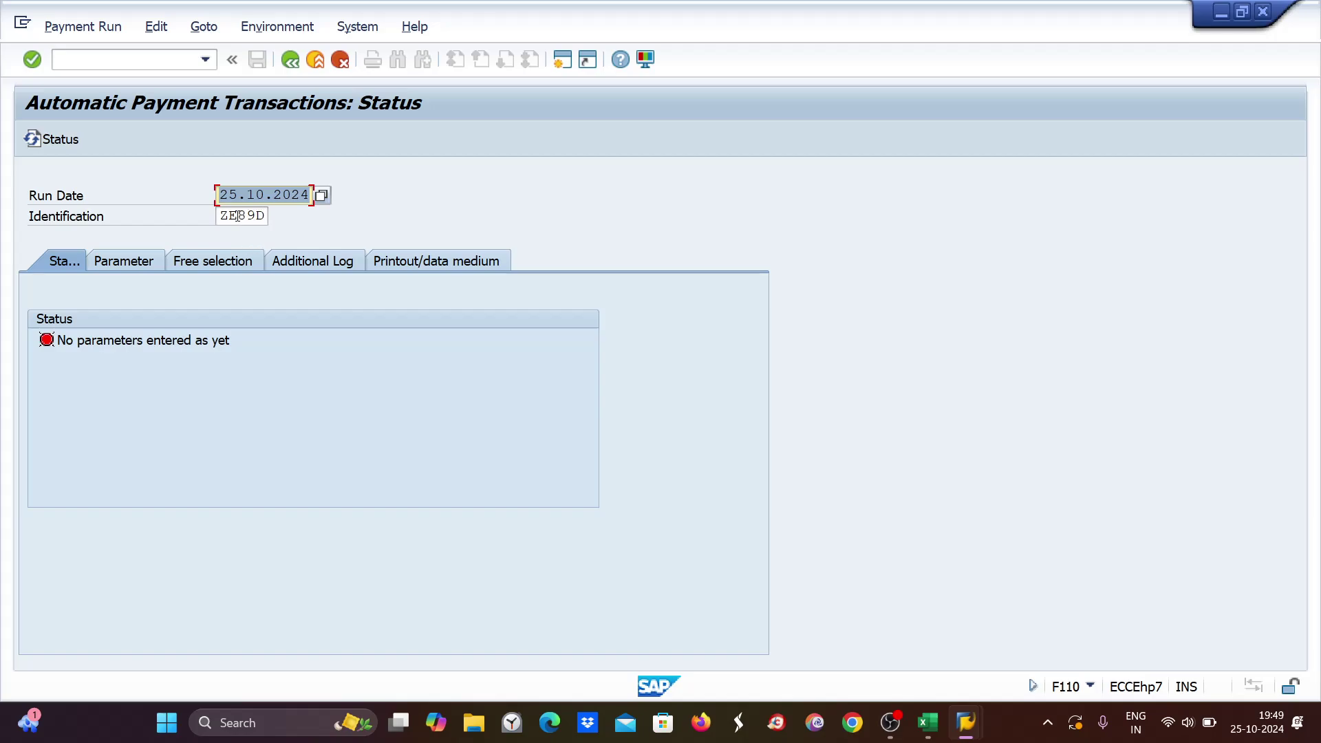
Enter parameters: company code ZE89, payment method T, next date 26.10.2024, vendor 7001.
click(125, 261)
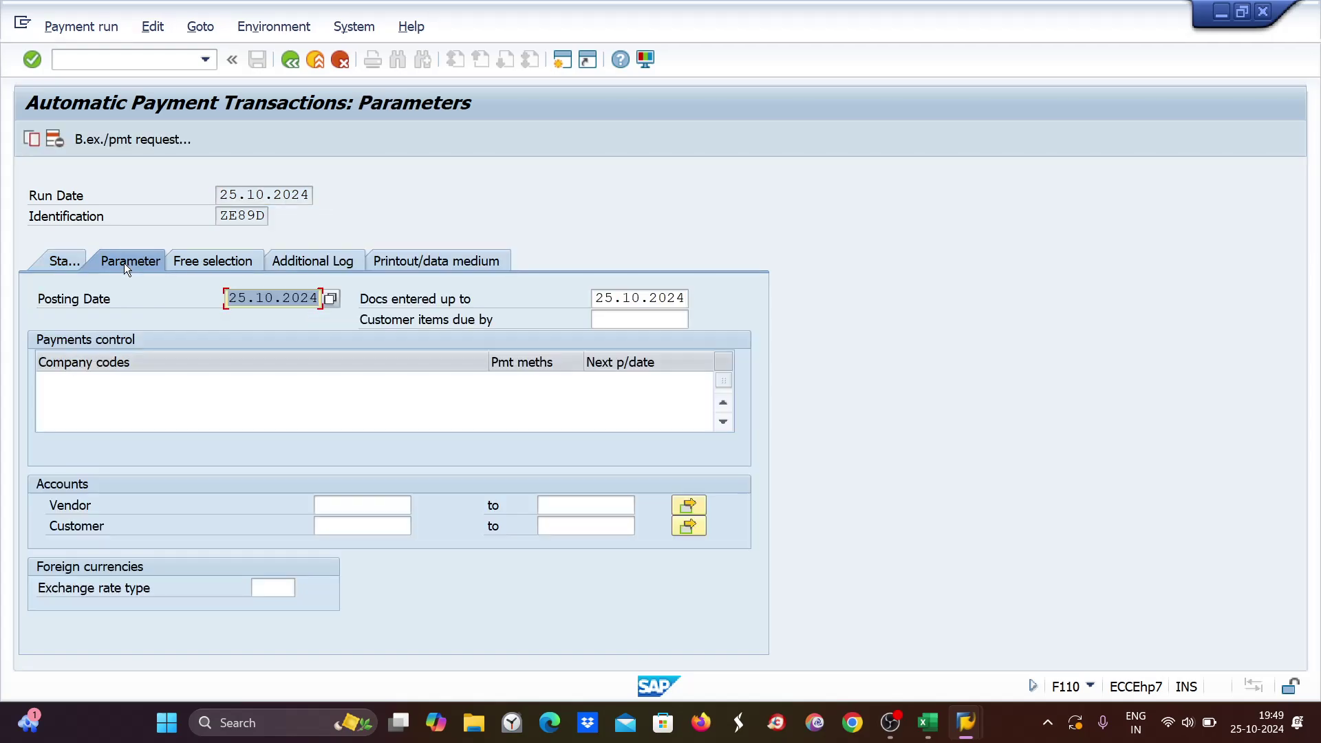
click(54, 380)
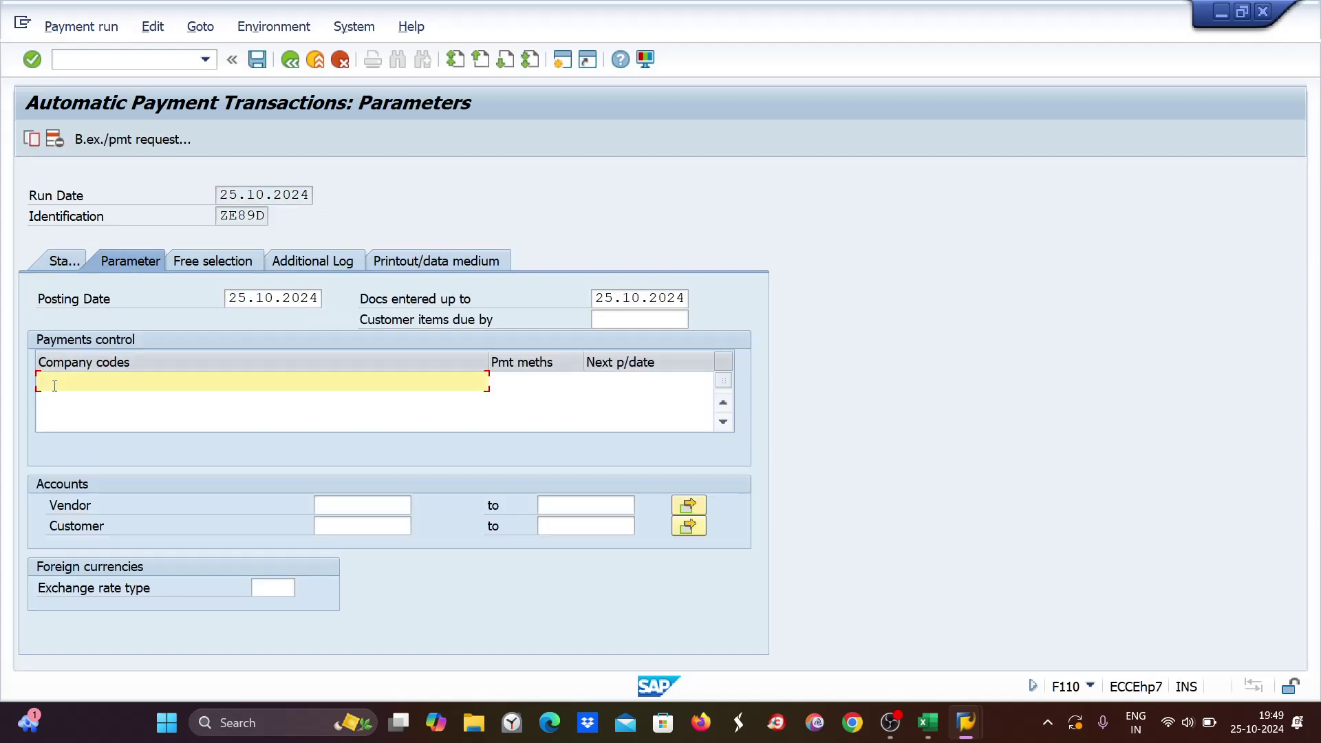
text(ZE89)
key(Tab)
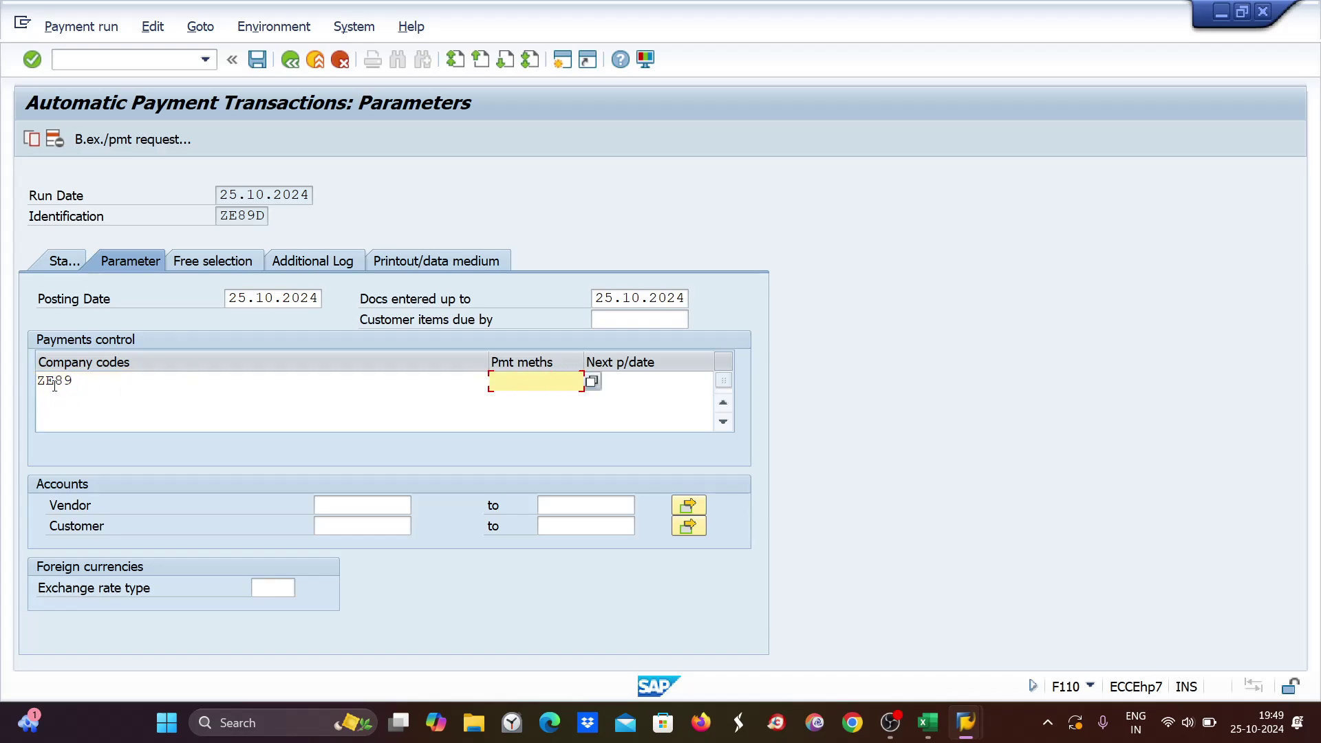
text(T)
key(Tab)
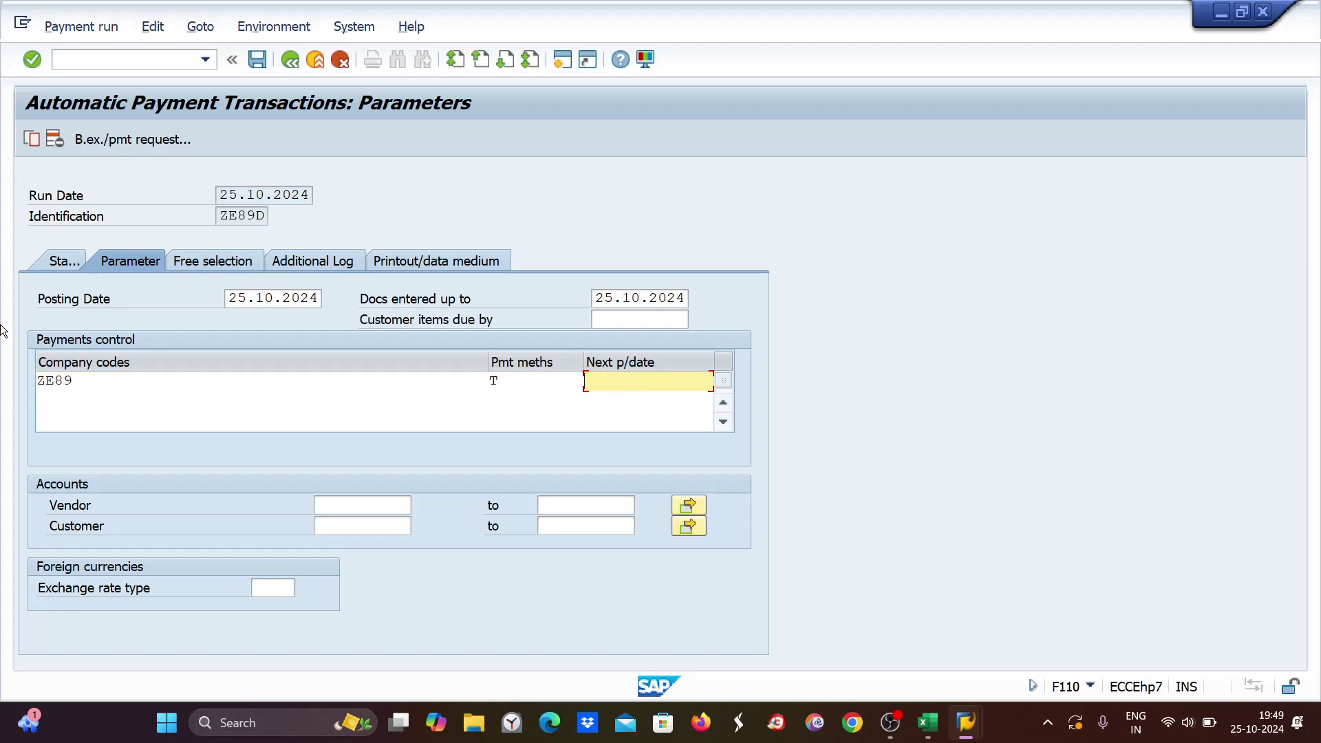
text(2)
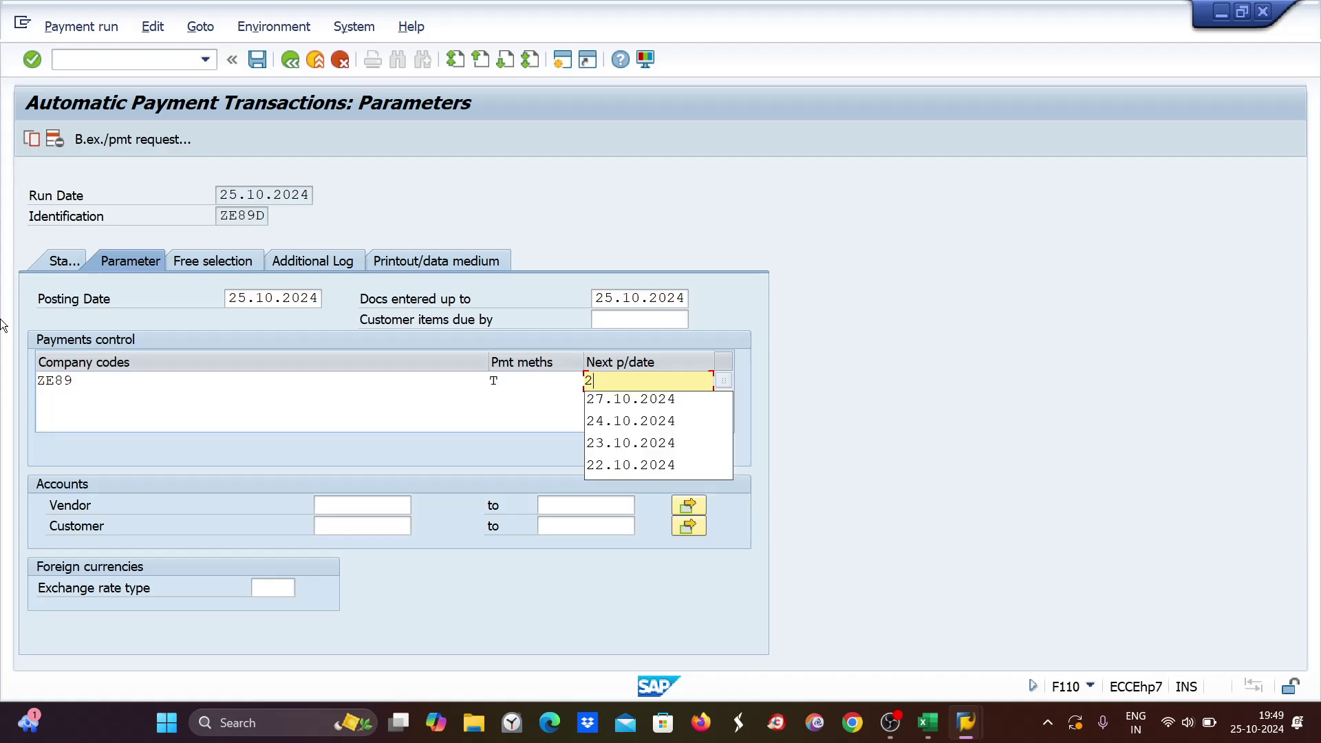
text(7)
key(BackSpace)
text(6,10,)
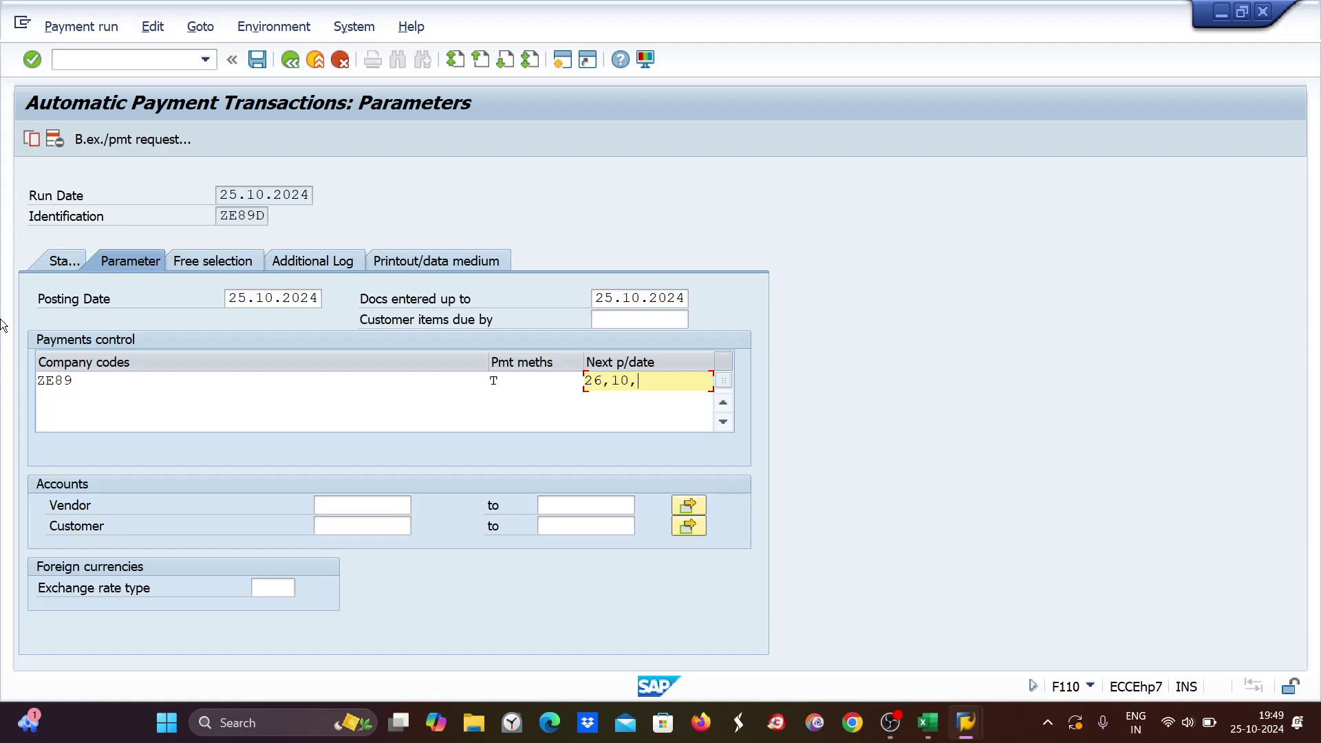
key(BackSpace)
key(BackSpace)
key(BackSpace)
key(BackSpace)
text(.10.2024)
click(364, 508)
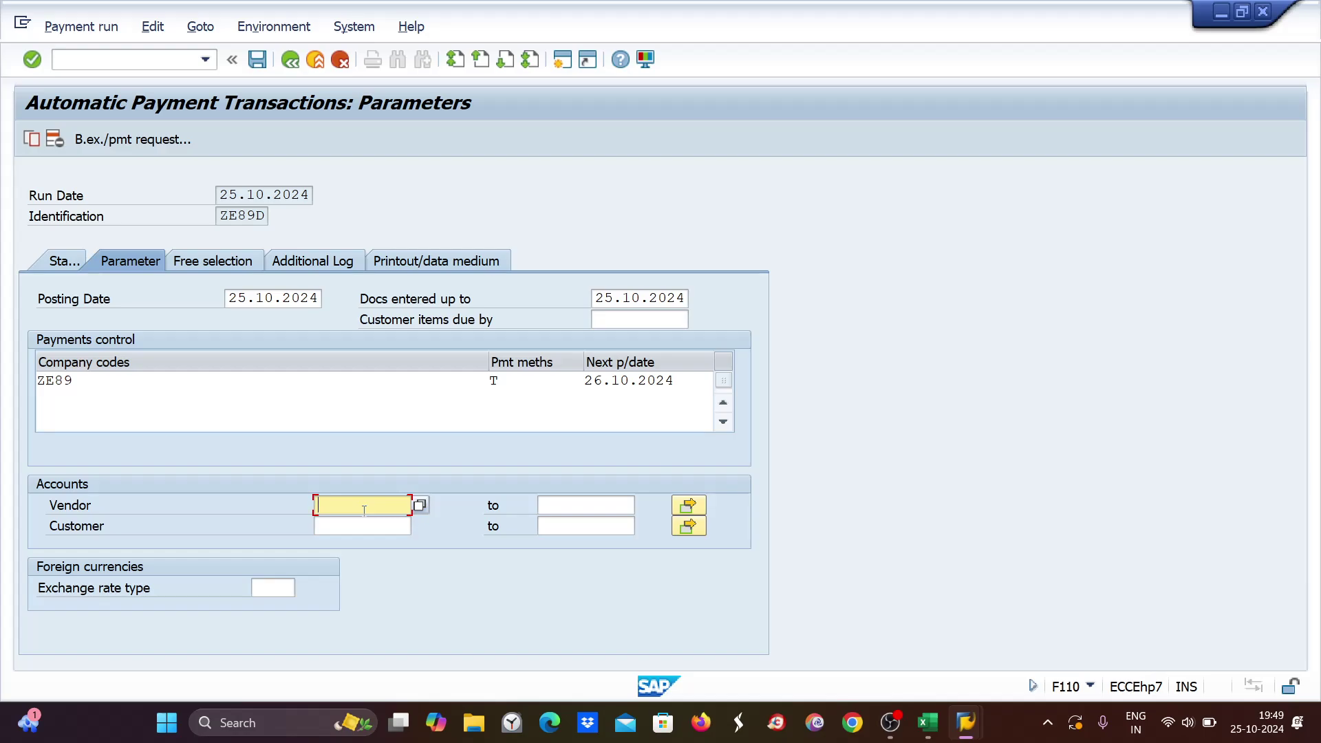
text(7001)
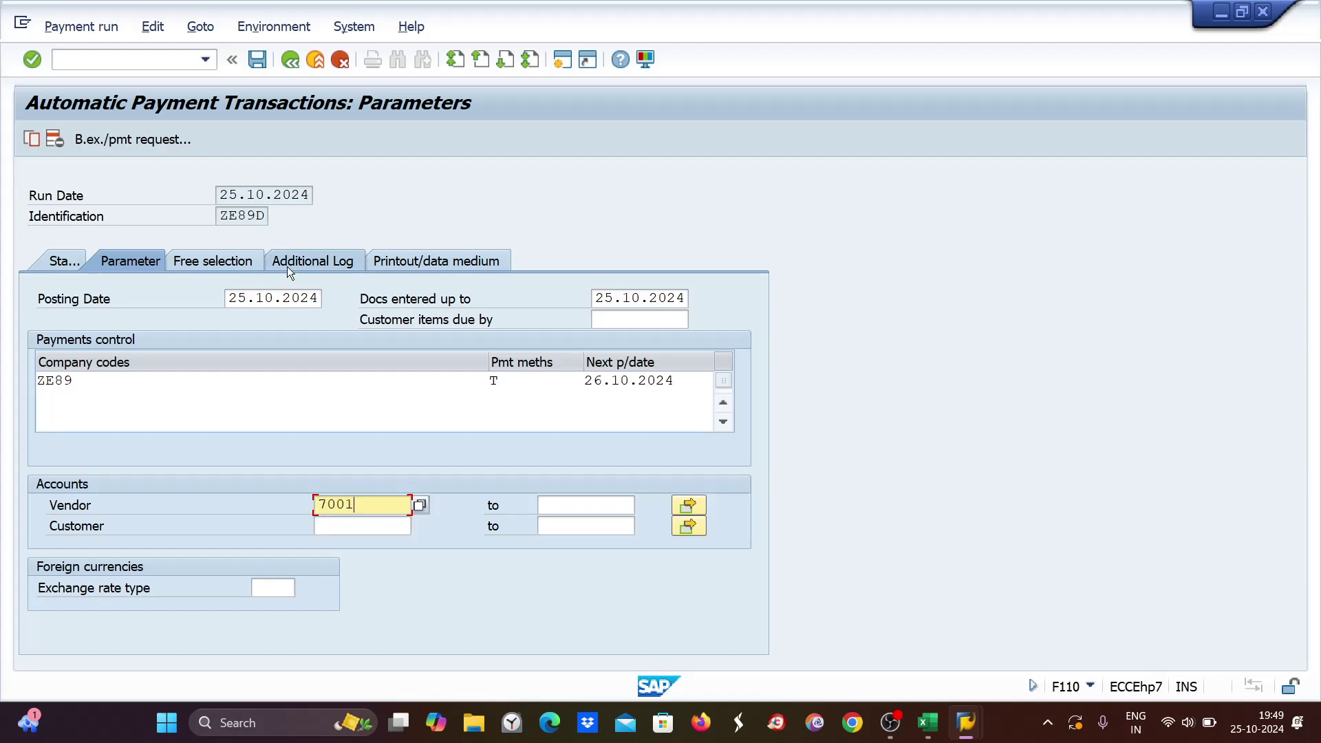
Log due date checks and payment line items for vendor 7001, then save the parameters.
click(304, 263)
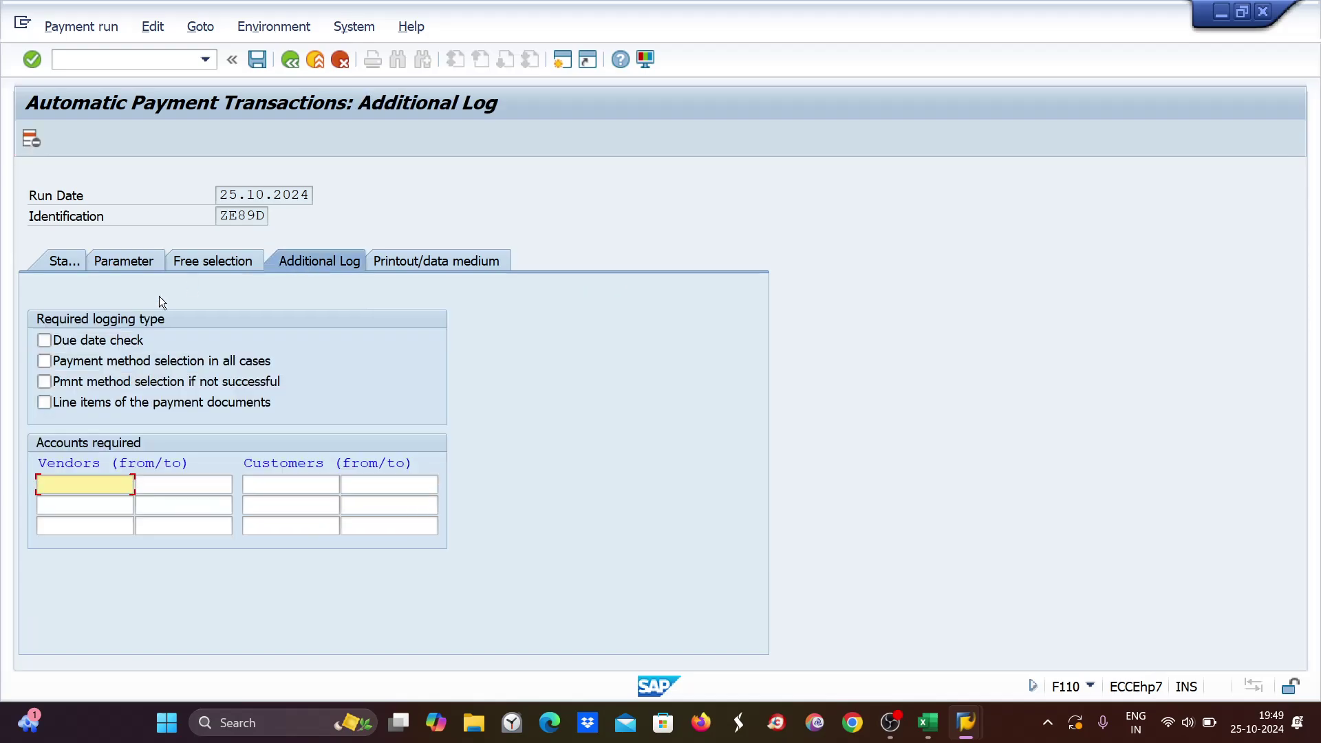
click(45, 341)
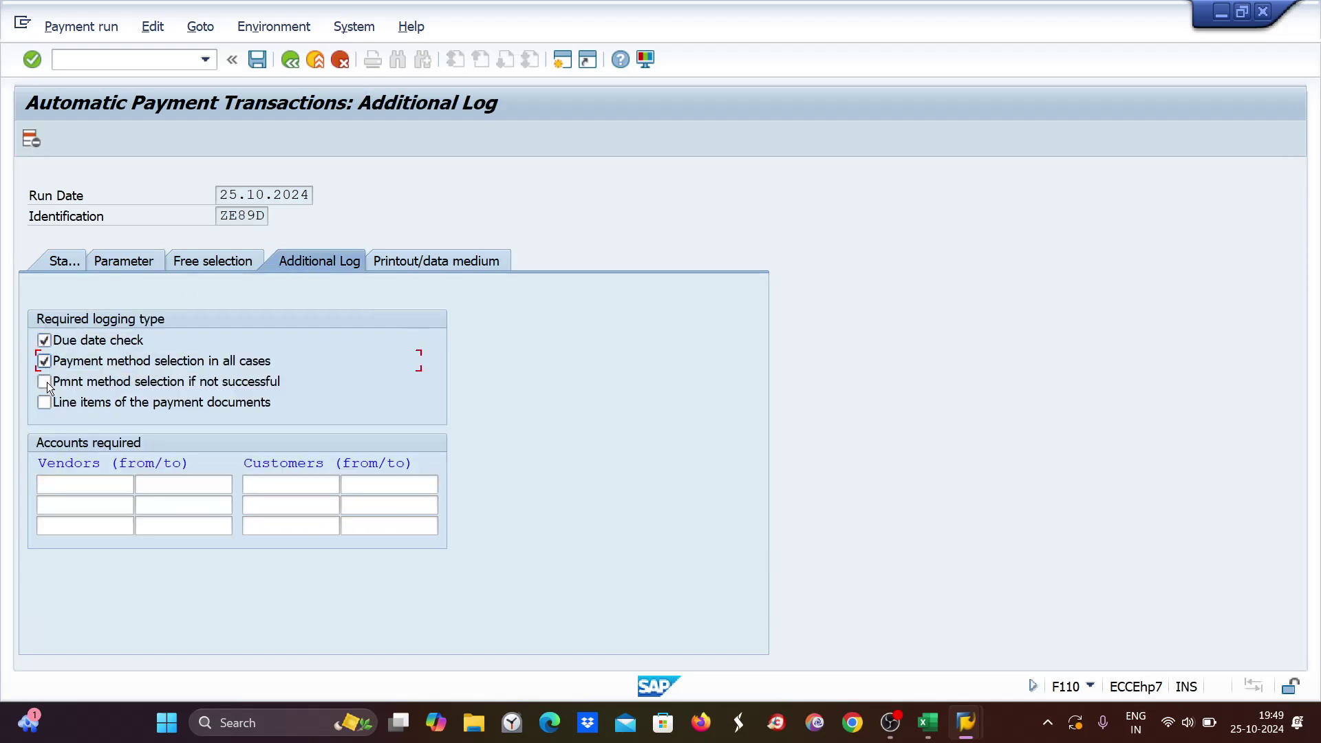
click(45, 402)
click(60, 484)
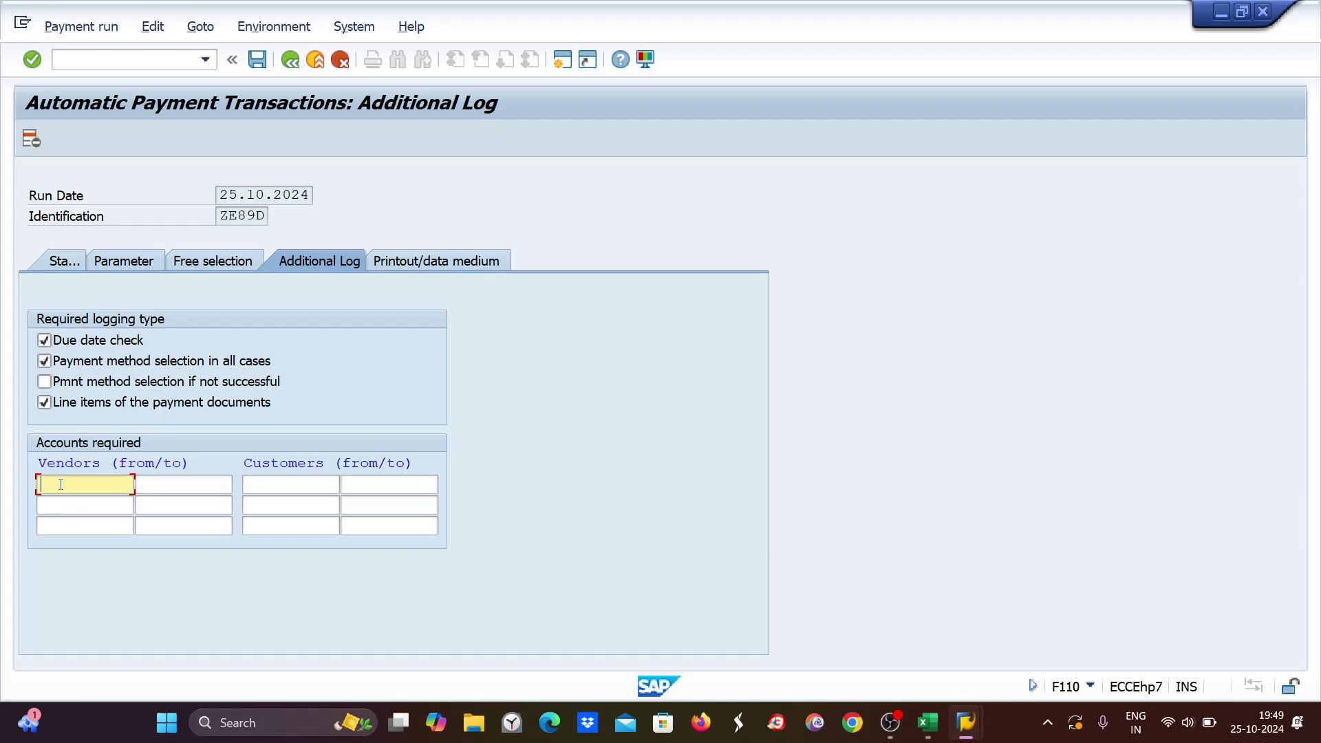
text(7001)
key(ctrl+s)
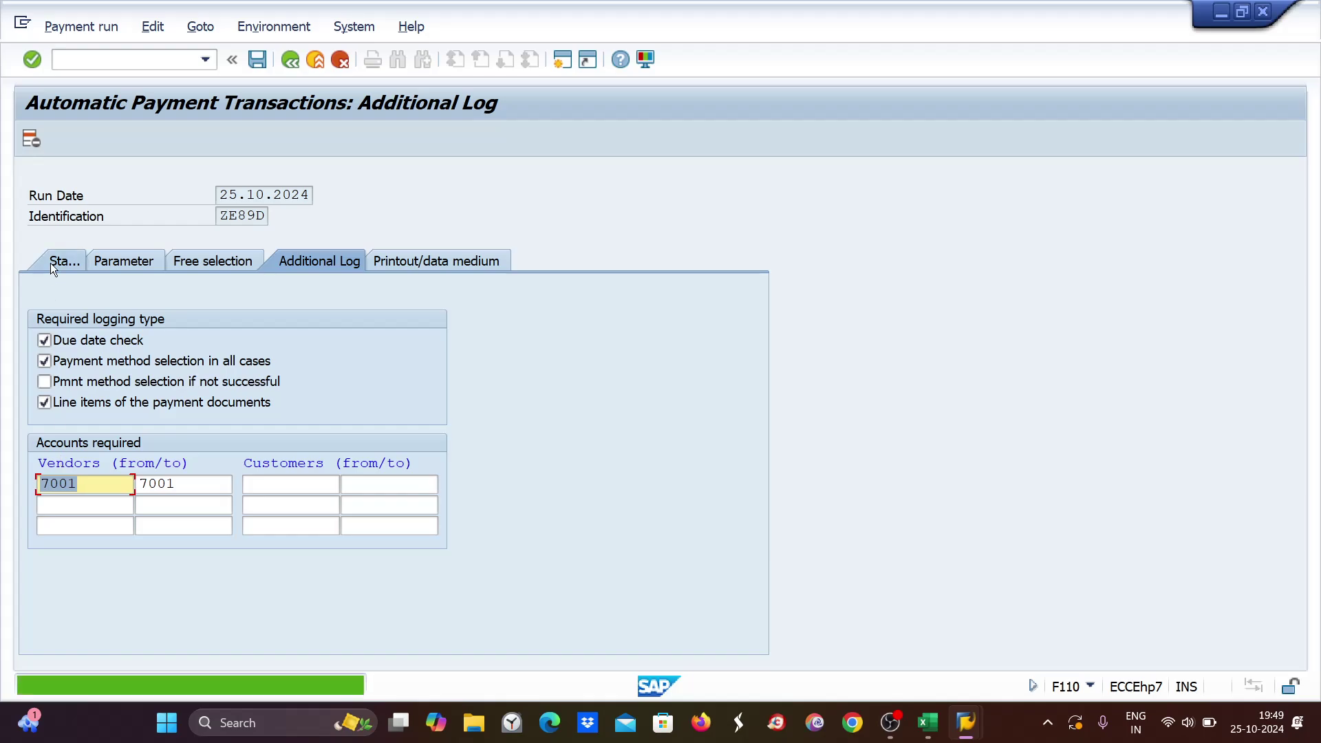
Schedule the payment proposal to start immediately and refresh the status until it completes.
click(55, 264)
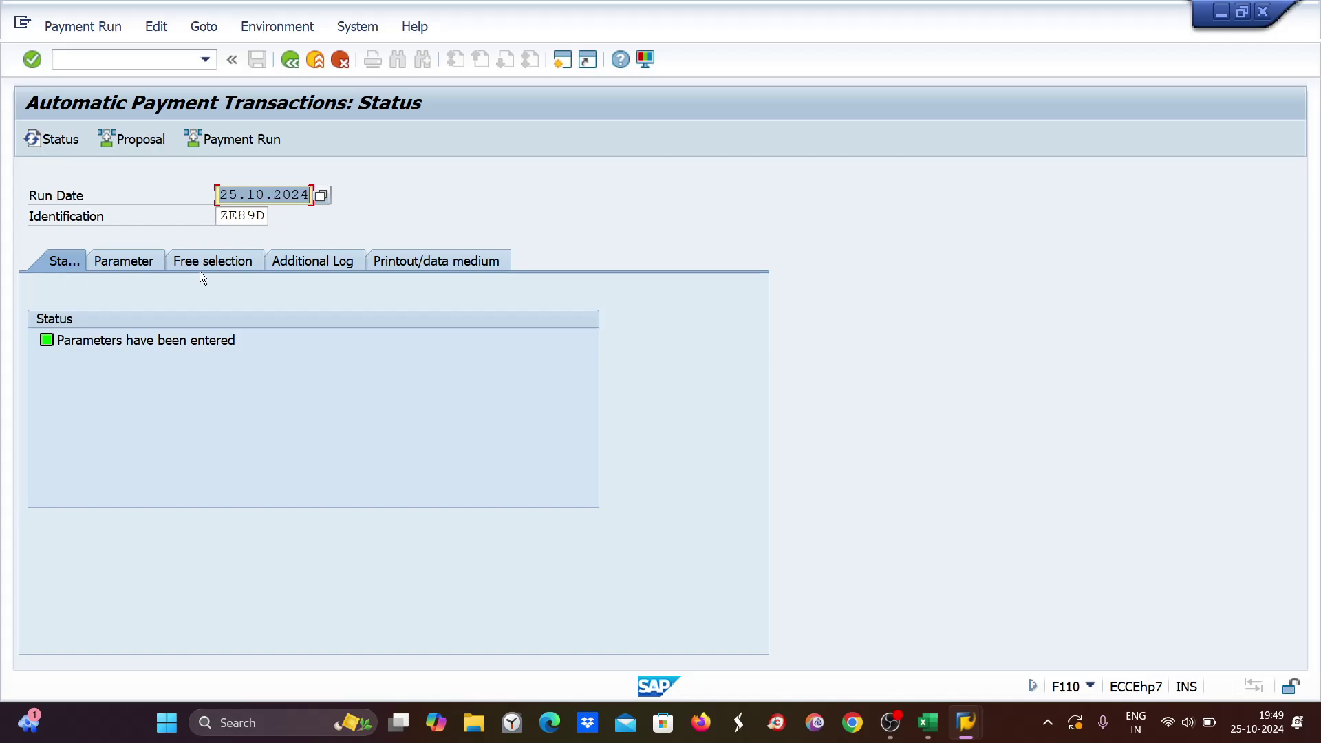
click(133, 142)
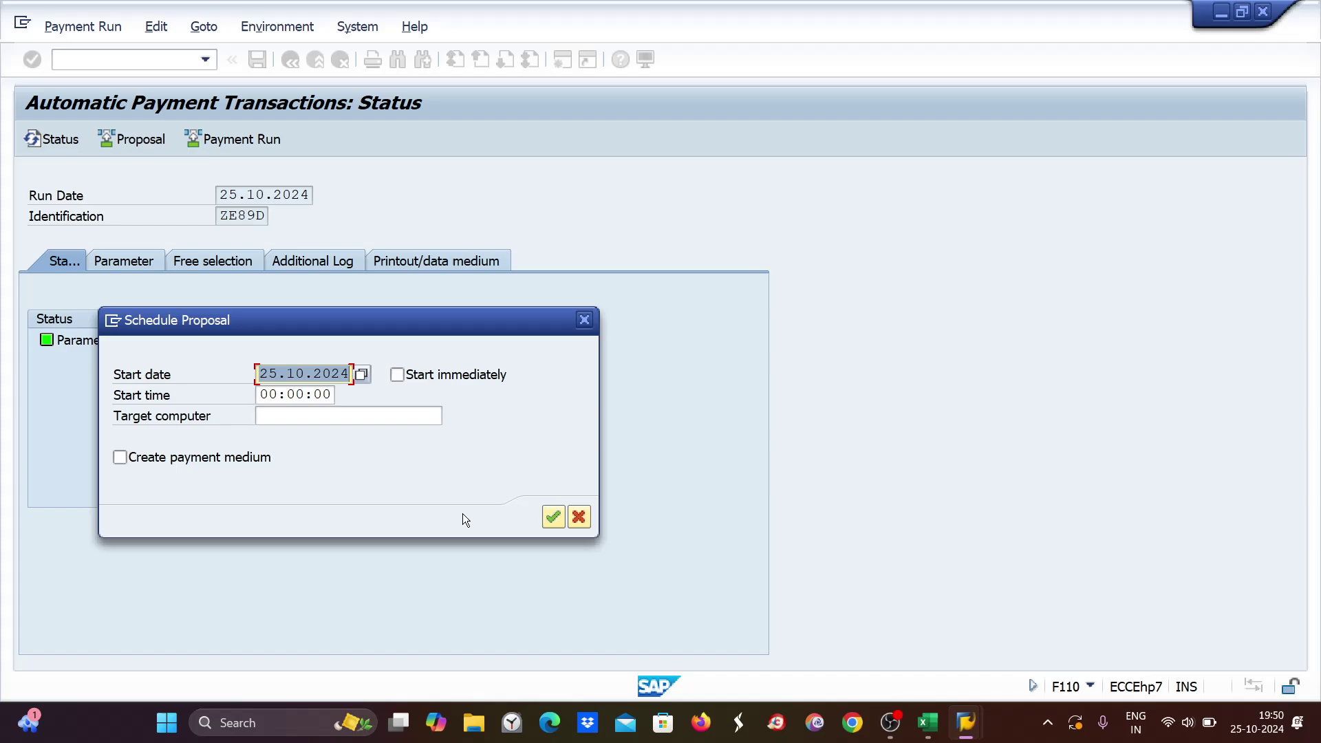
click(397, 374)
click(554, 517)
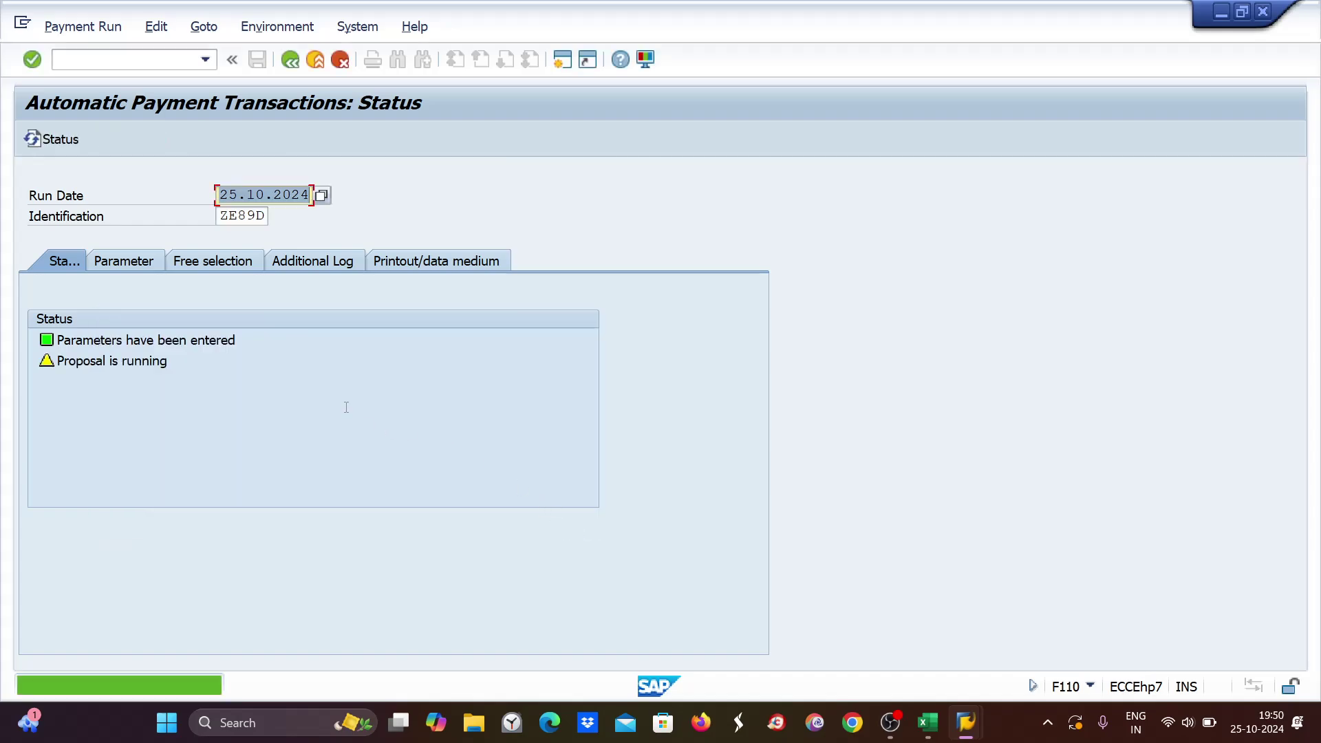
key(Return)
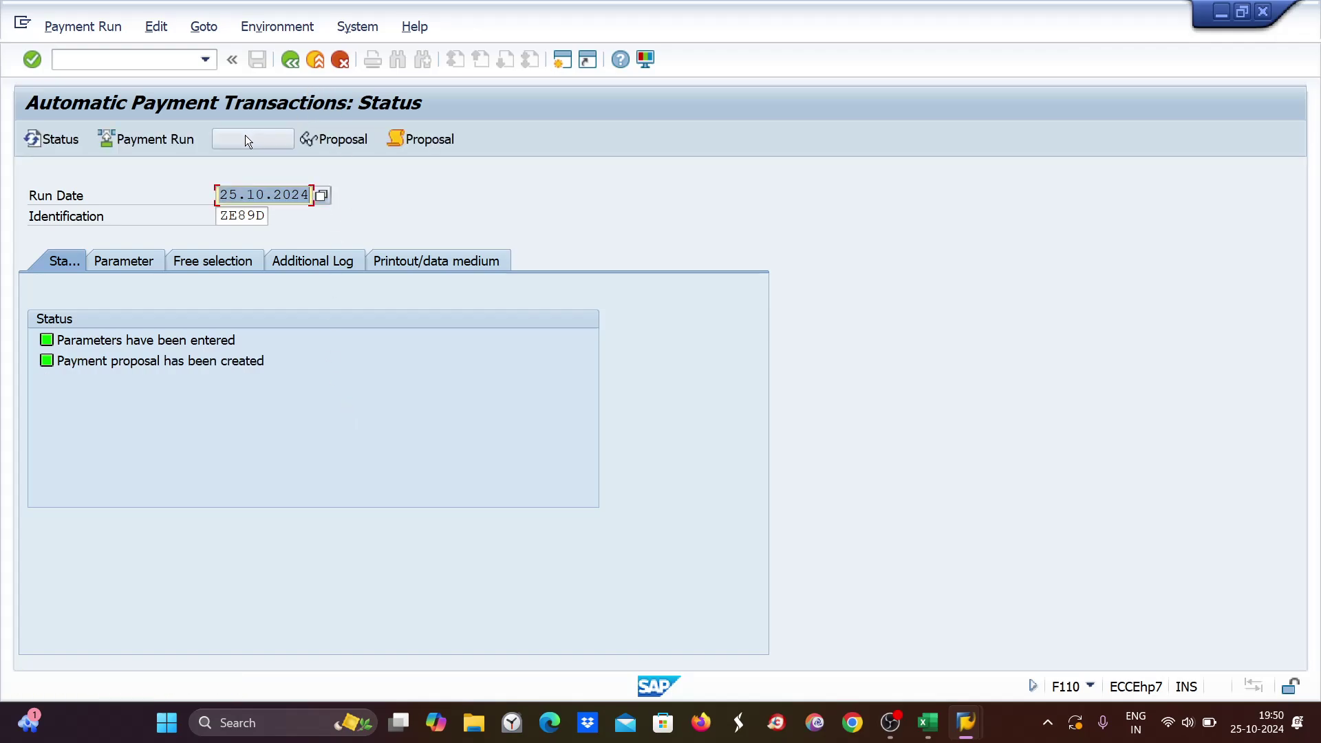
Display the ZE89D proposal, check vendor 7001's 19,800 payment items, then switch to Excel Book1.
click(351, 138)
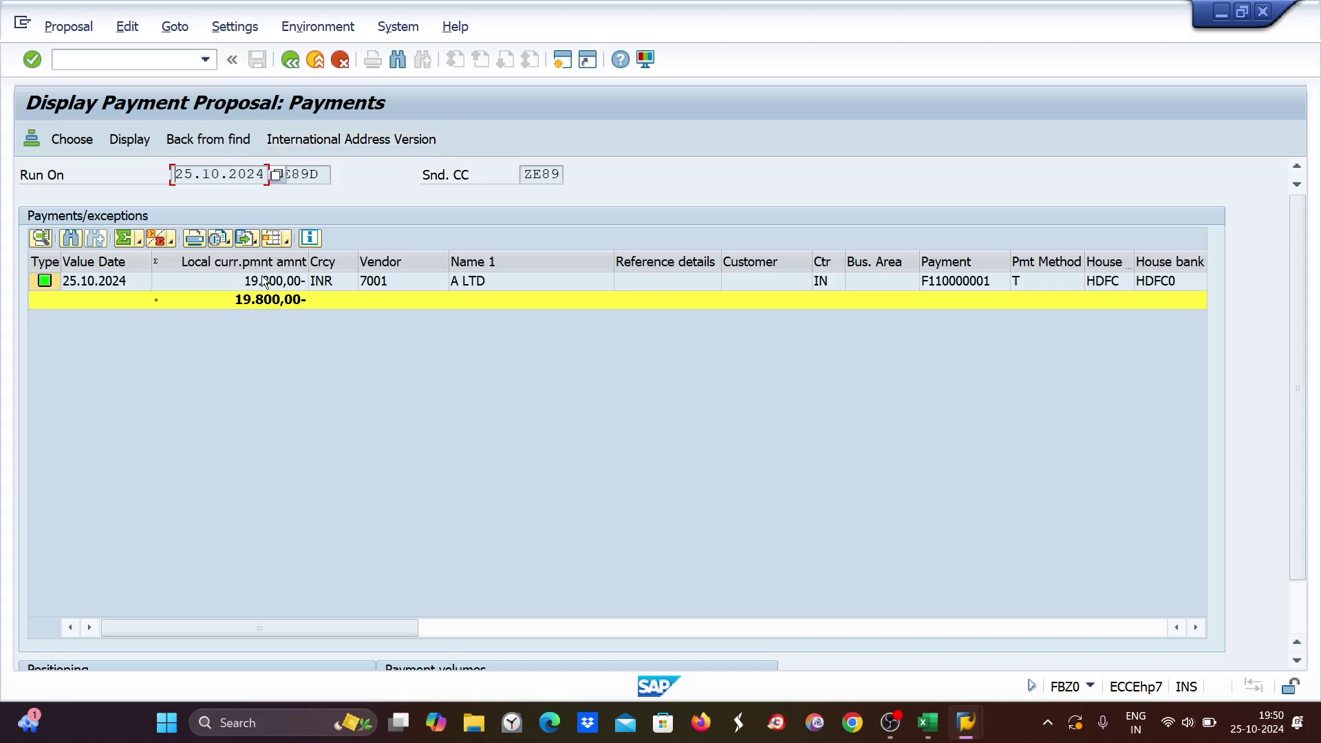
double_click(267, 280)
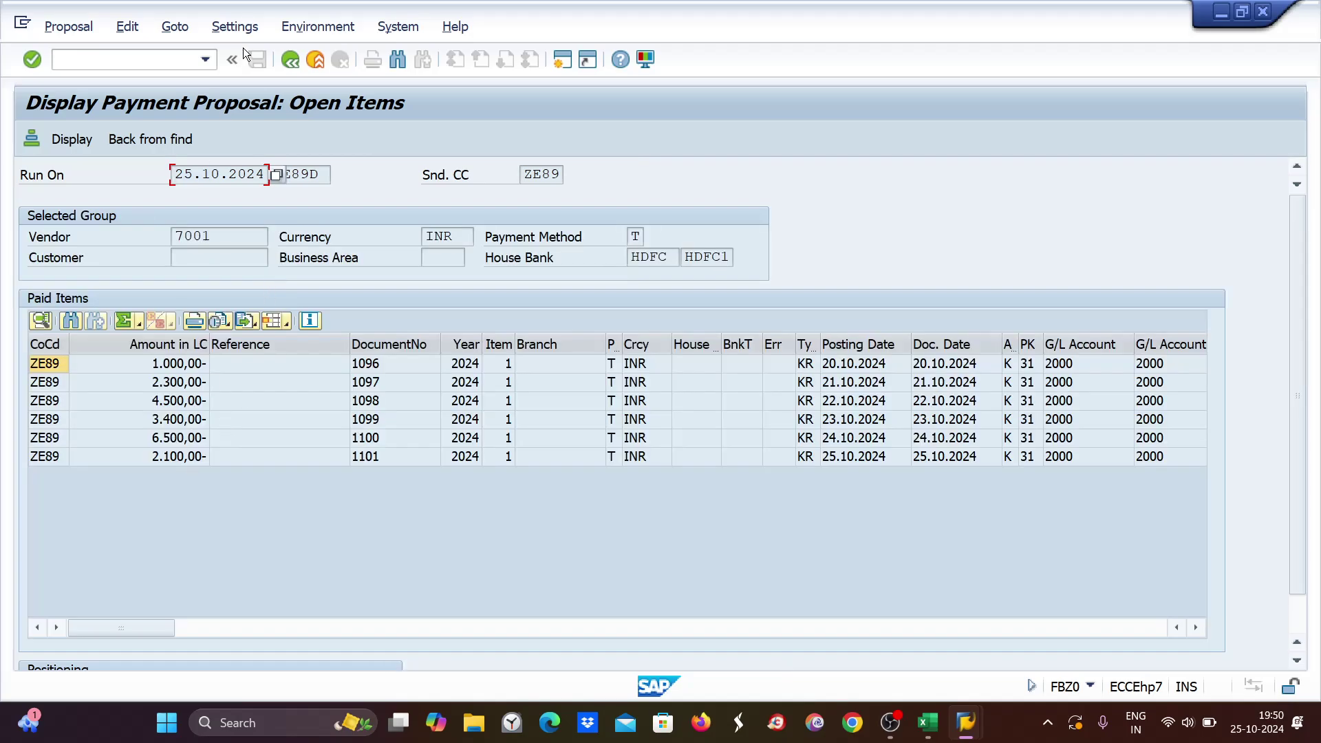
click(936, 732)
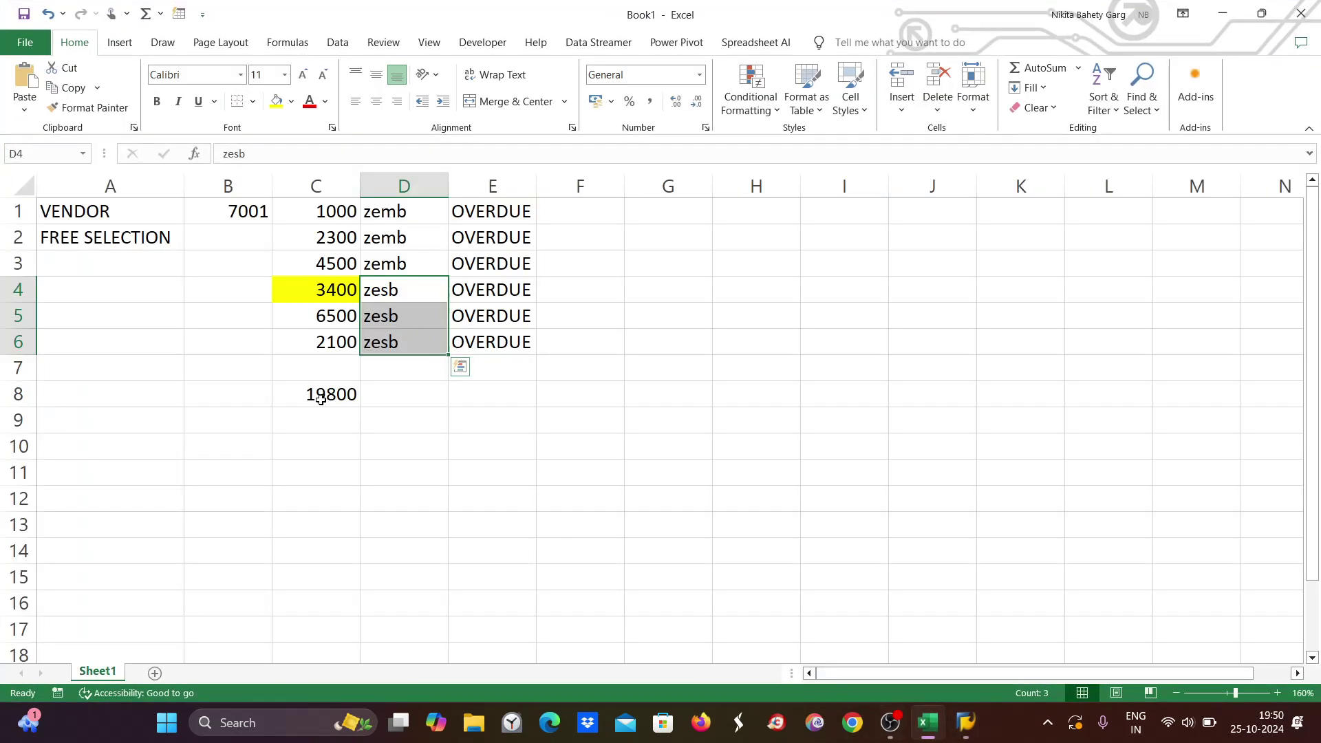
Compare Excel's C8 total of 19800, zemb entries D1:D3 and C2's 2300 with the SAP proposal.
click(321, 396)
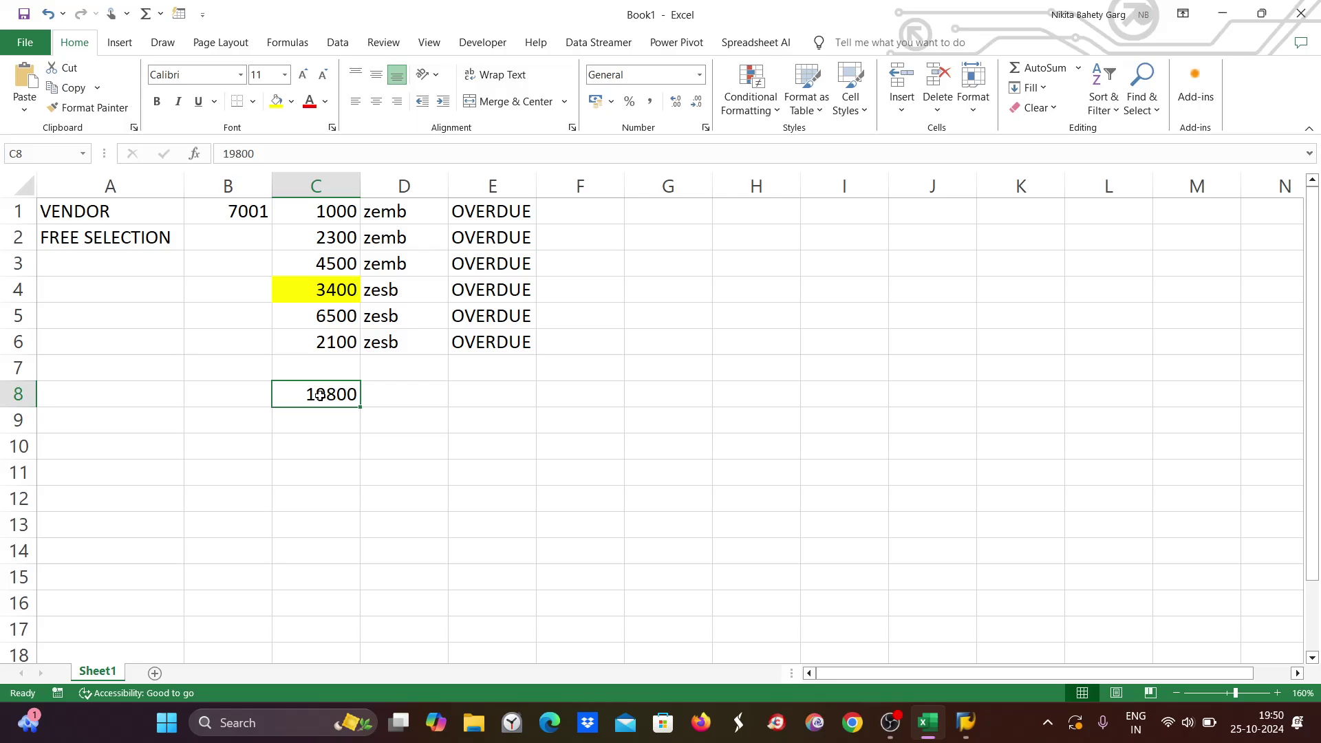
click(388, 207)
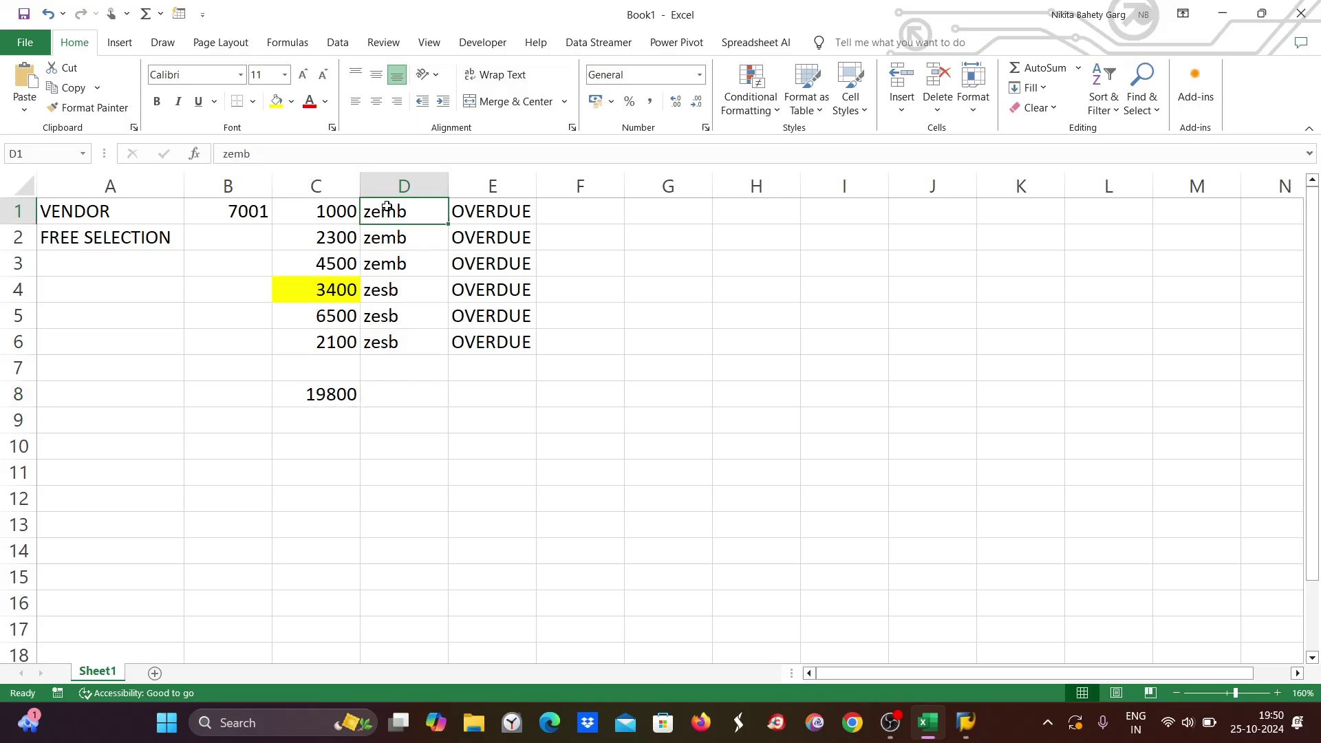
drag(388, 206, 388, 262)
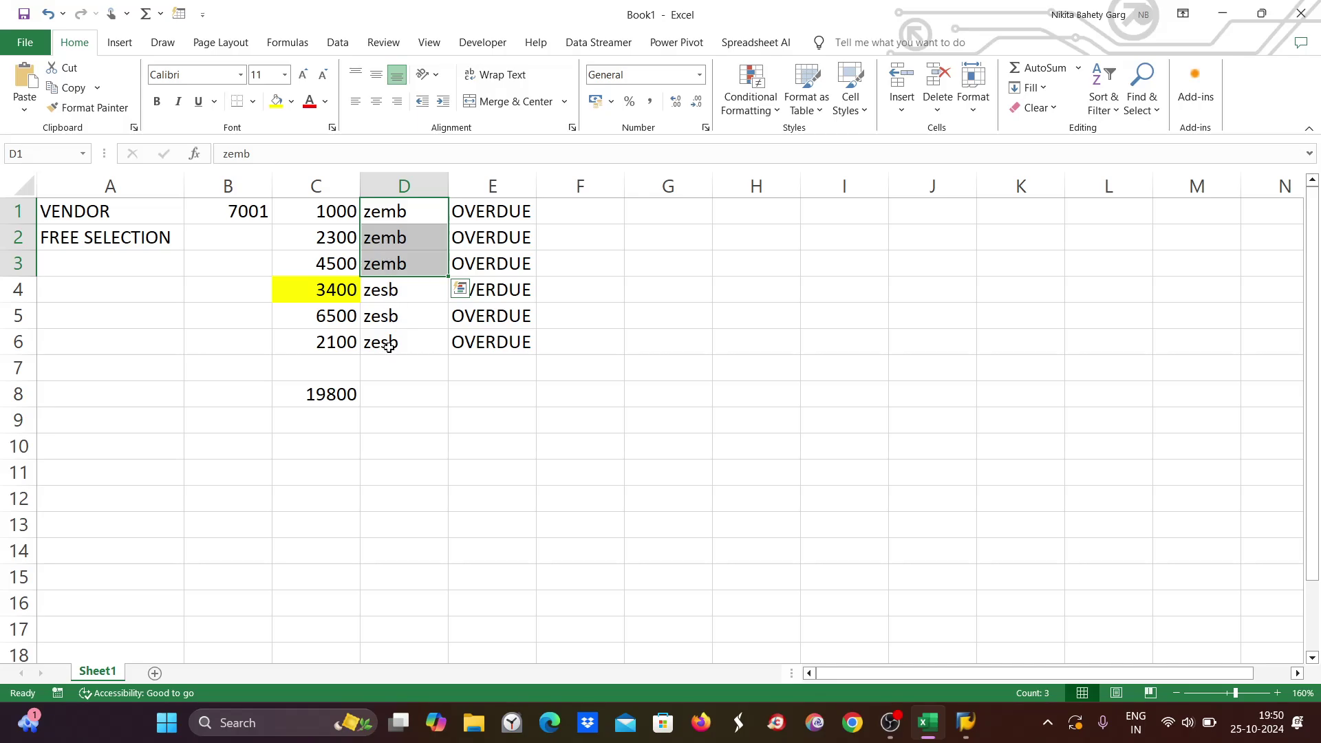
key(alt+Tab)
key(alt+Tab)
click(335, 236)
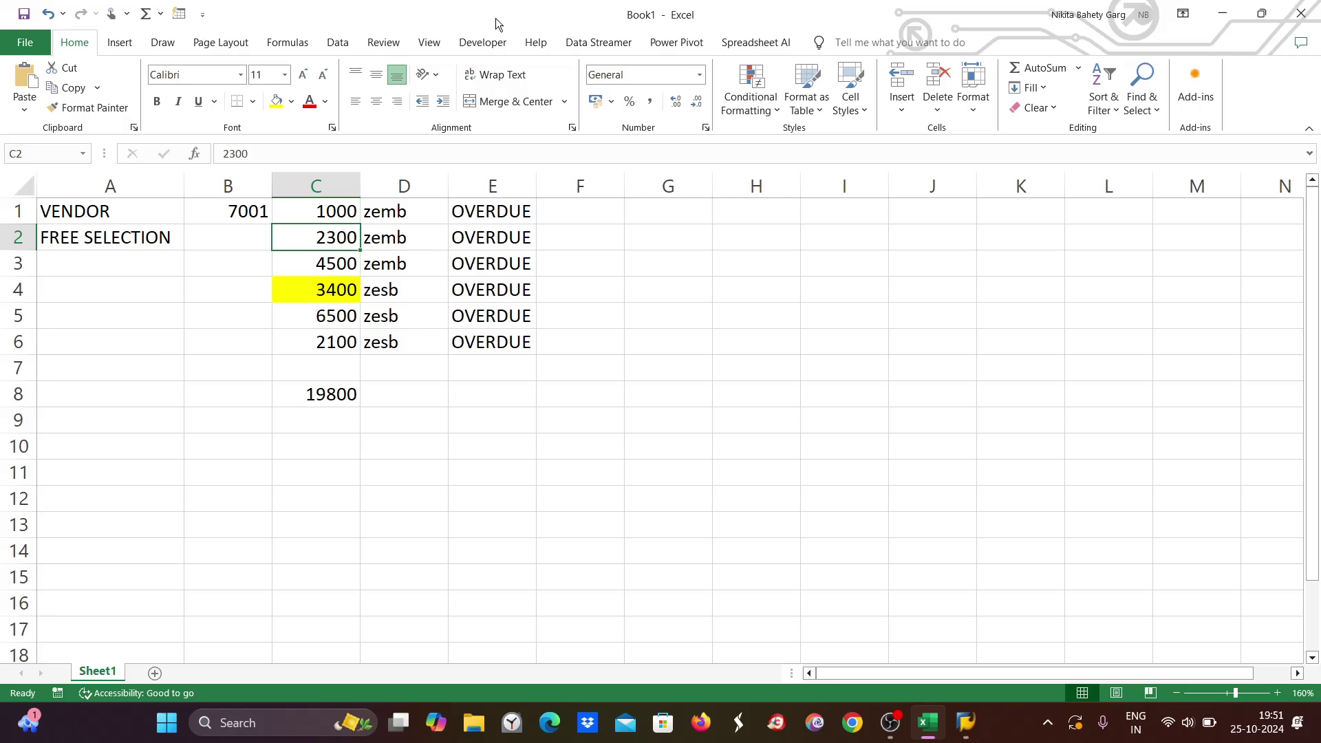
key(alt+Tab)
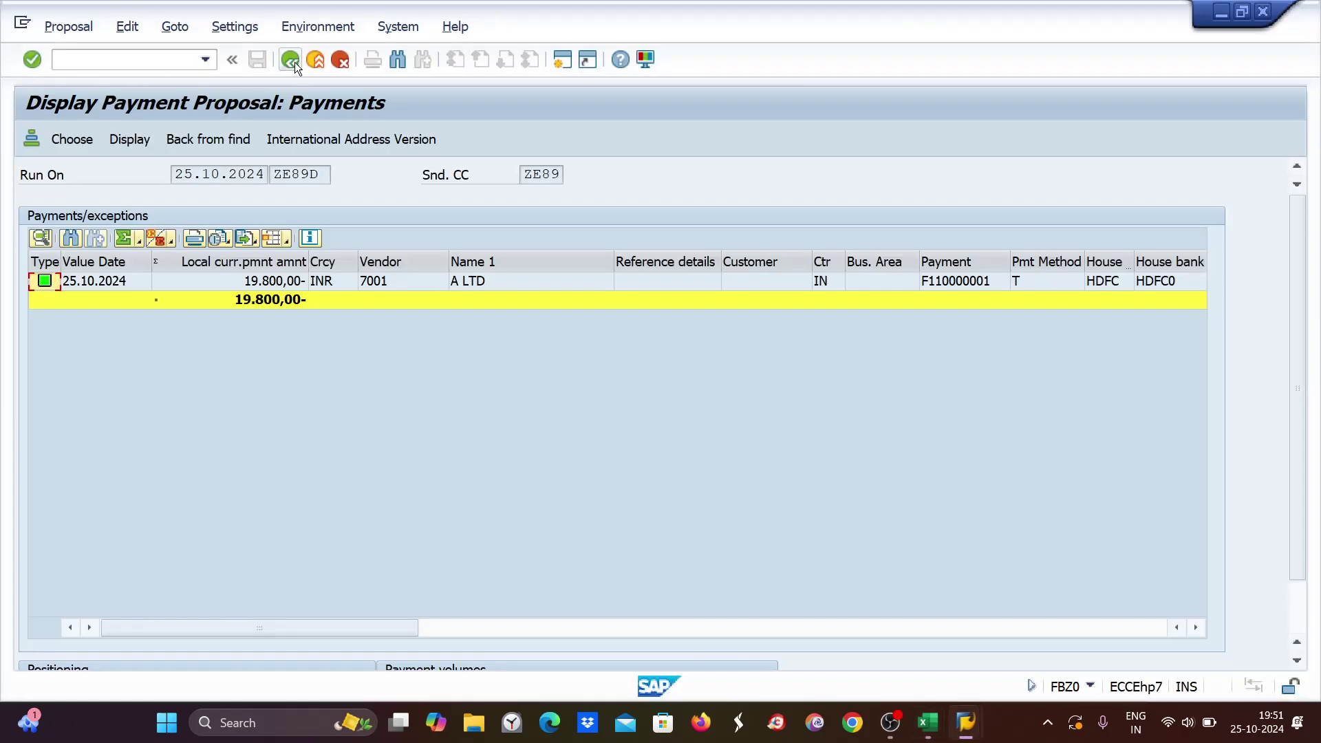
Delete the ZE89D payment proposal via Edit > Proposal > Delete and show the Free selection criteria.
click(294, 62)
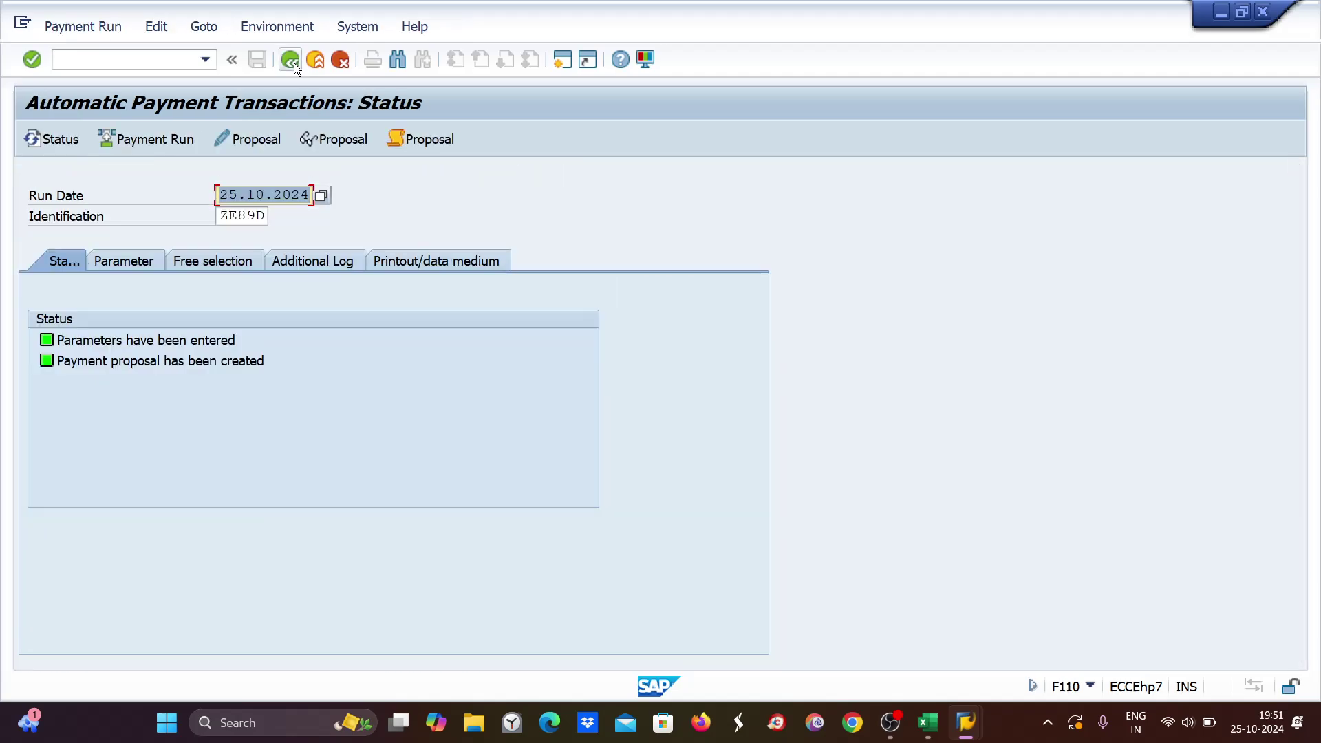
click(158, 27)
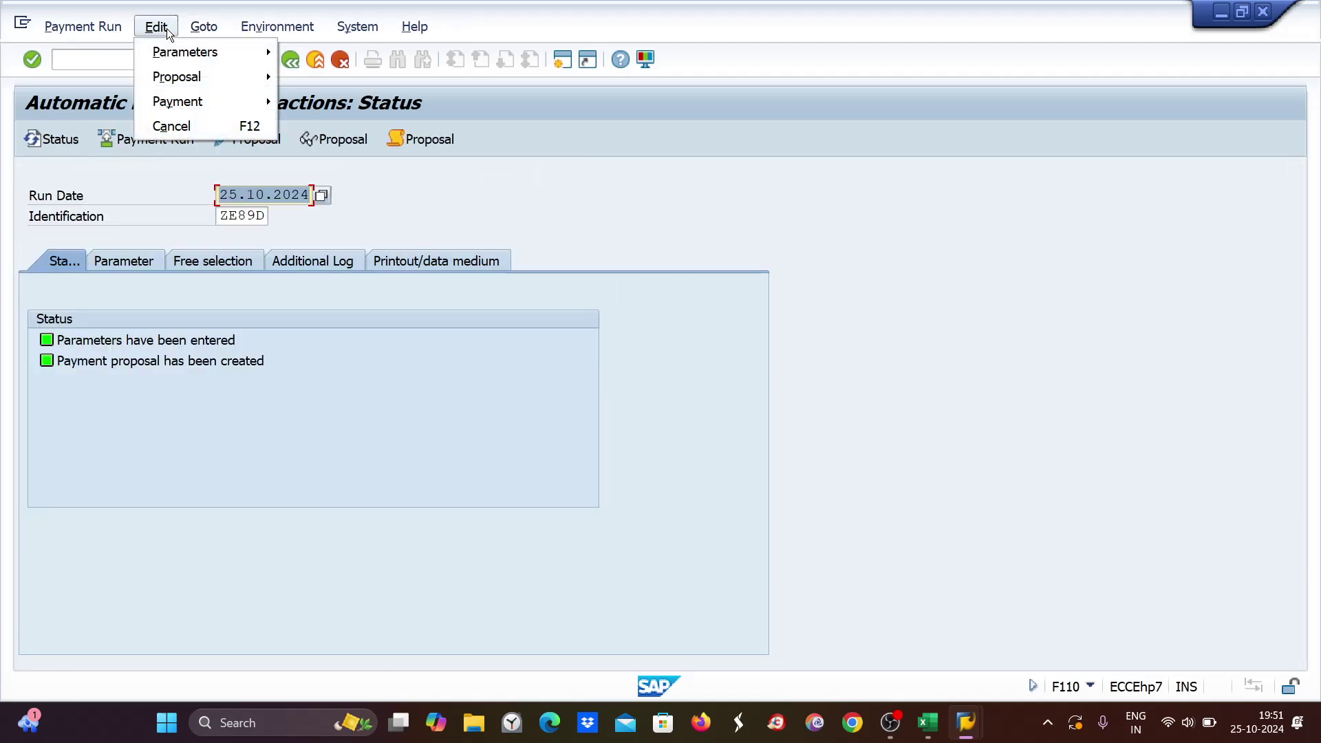
mouse_move(171, 80)
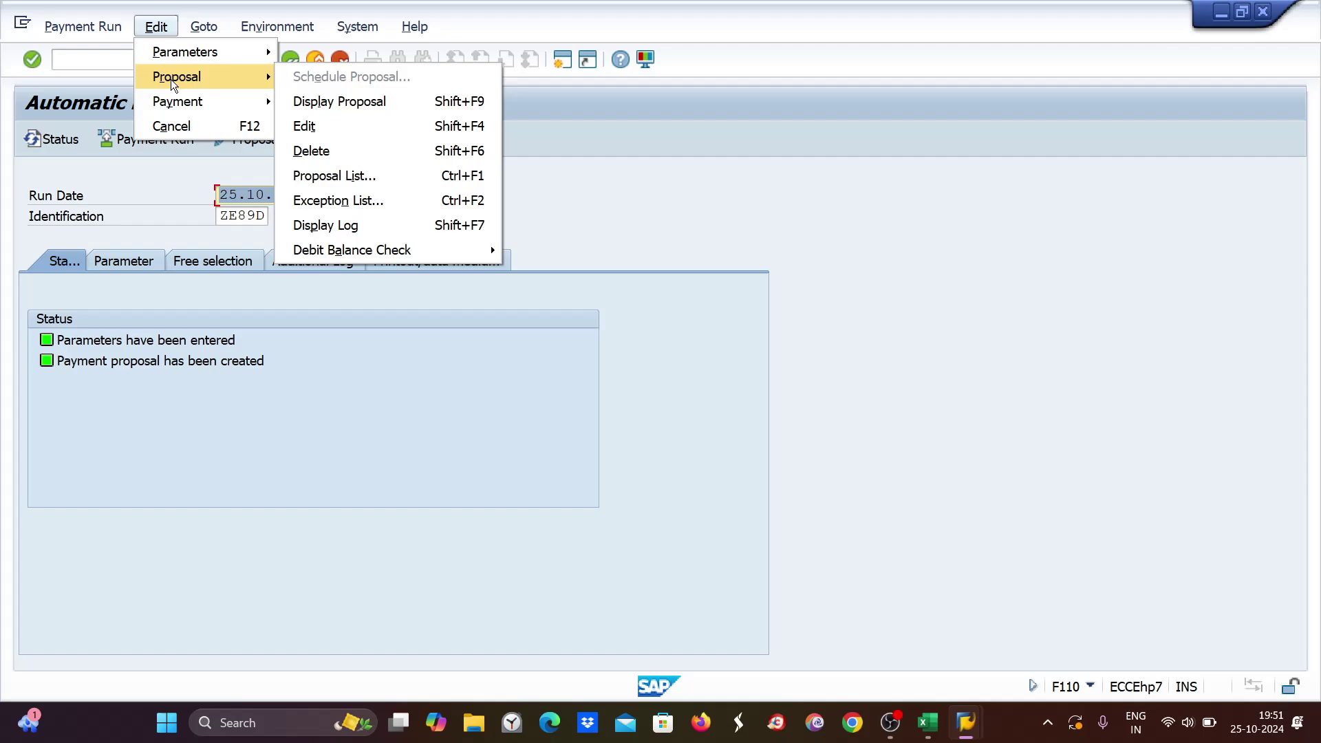
click(340, 154)
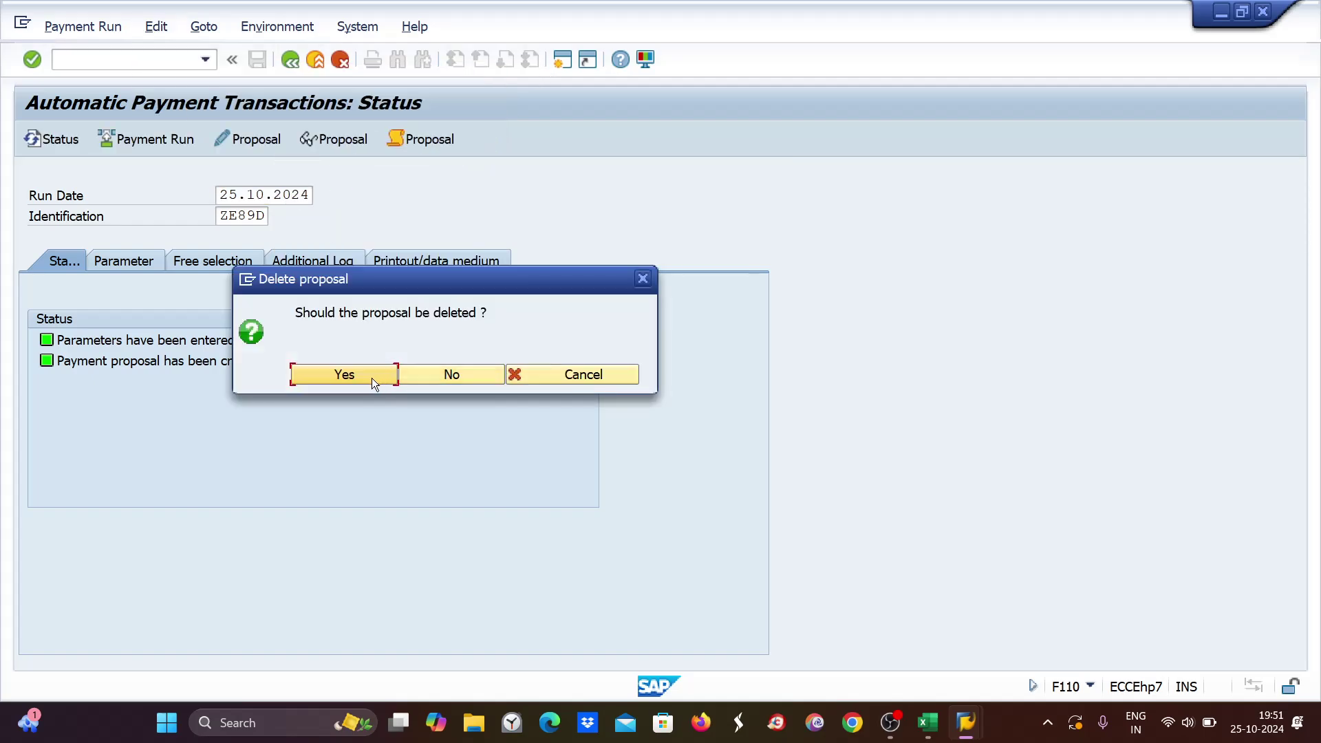
click(344, 375)
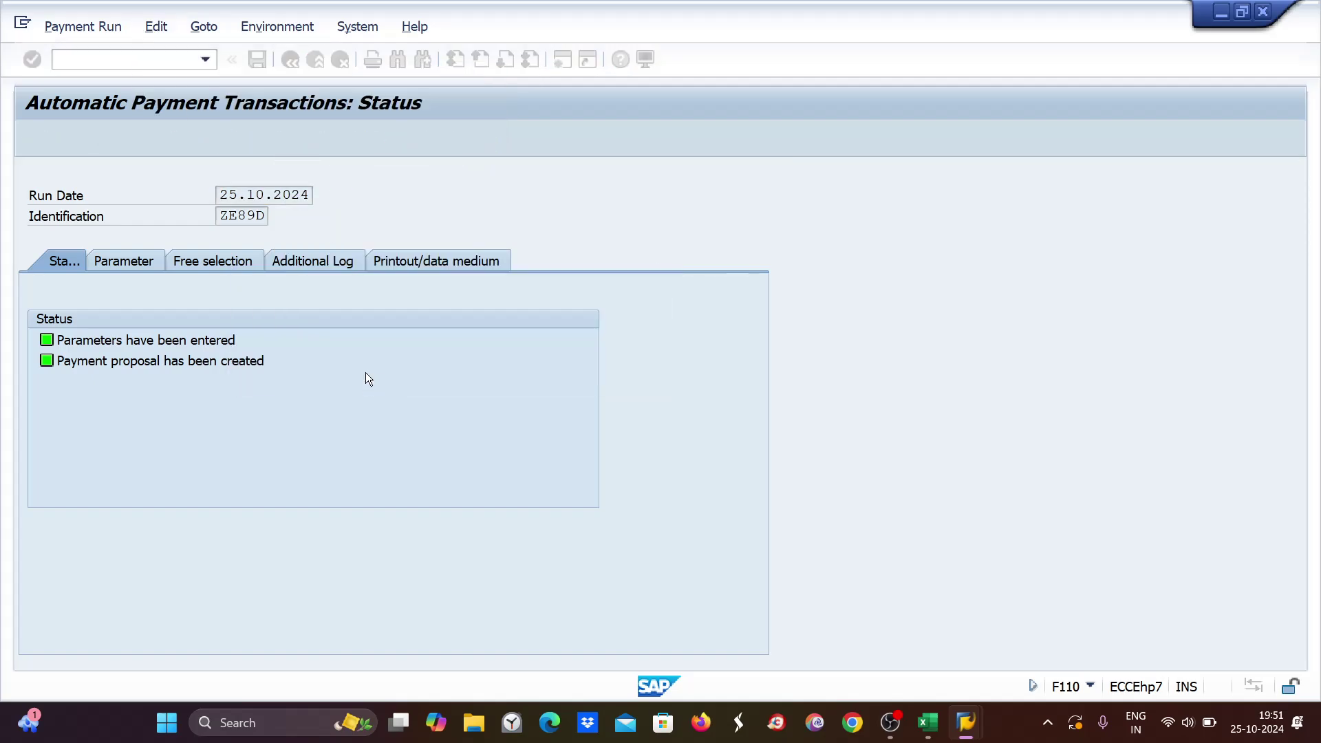
click(198, 262)
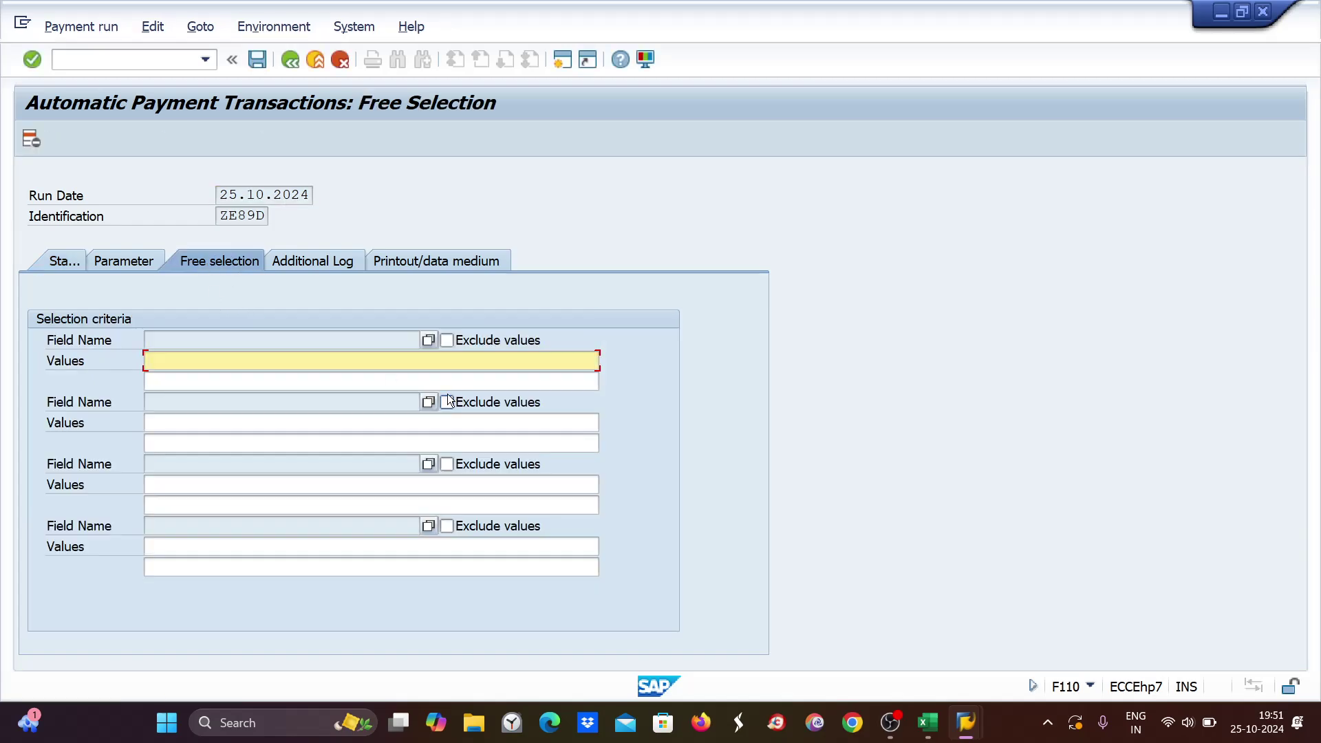
Use the first Field Name's value help, choose Others, and search all Document fields.
click(165, 340)
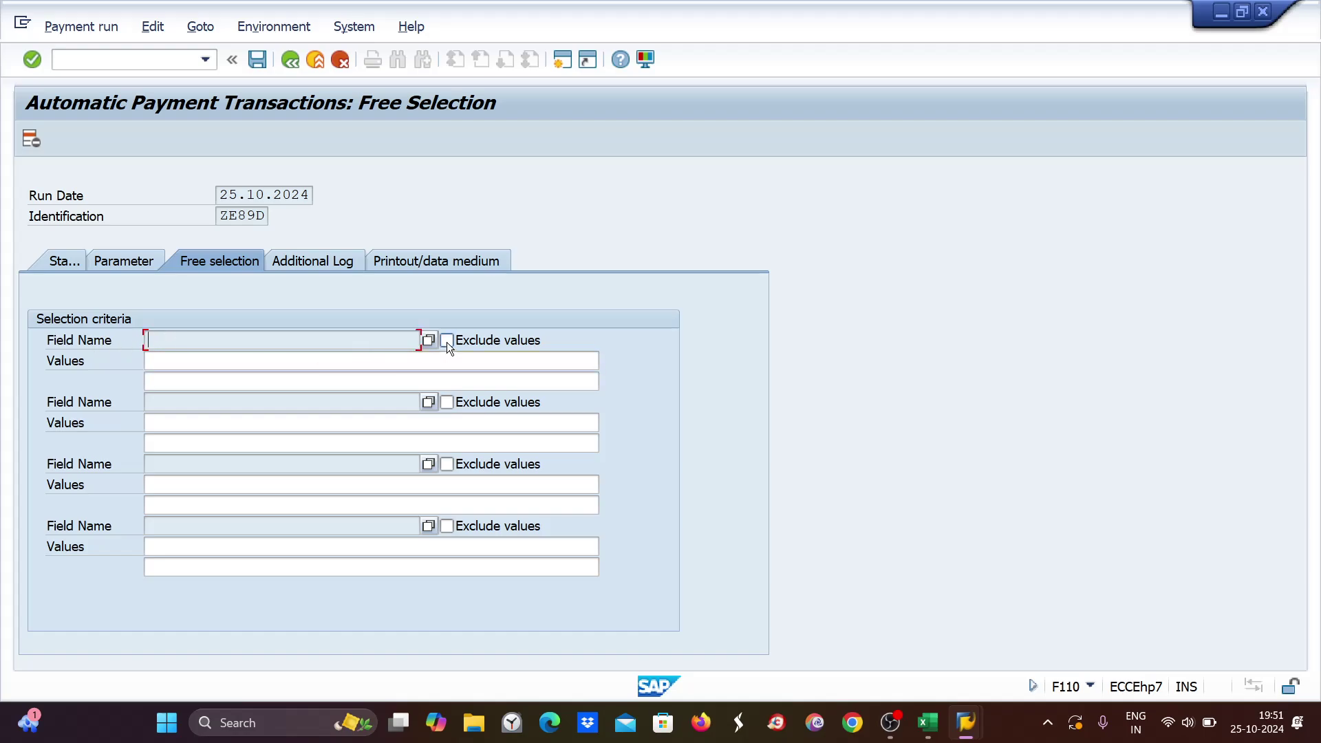
click(428, 342)
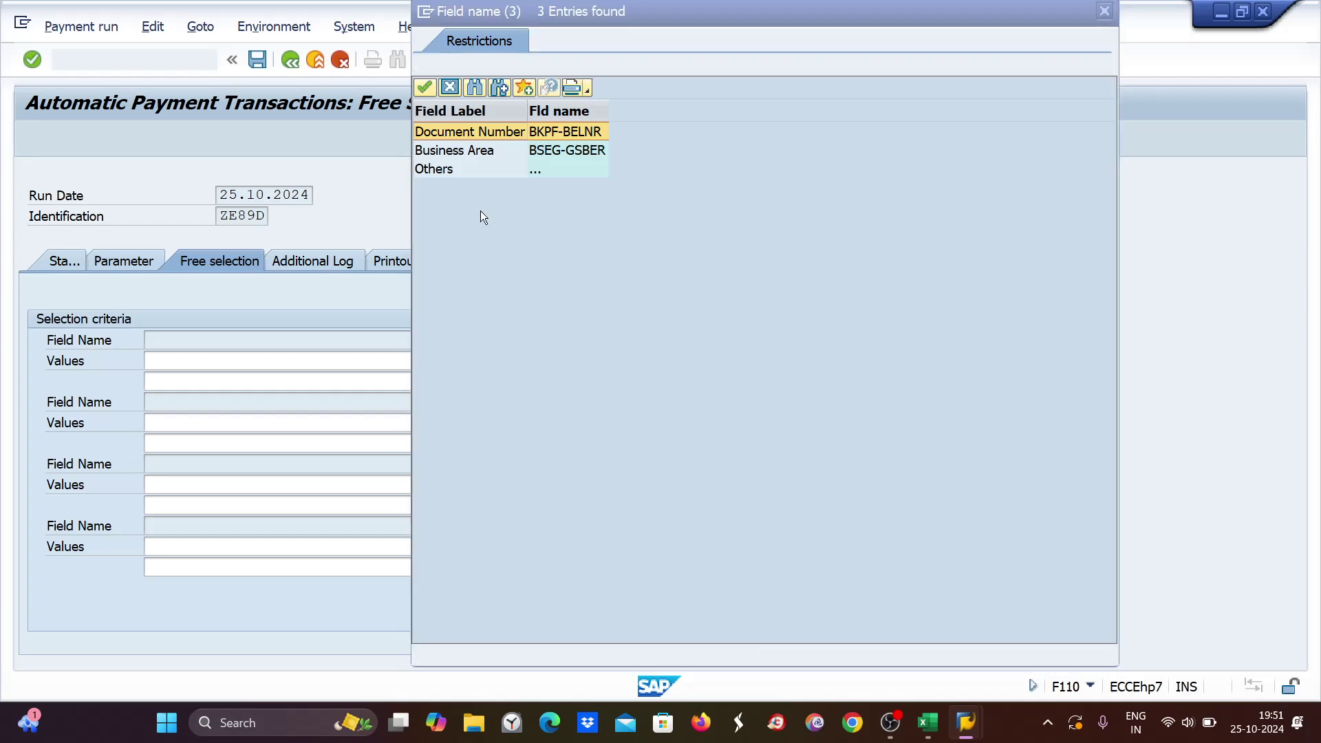
double_click(439, 168)
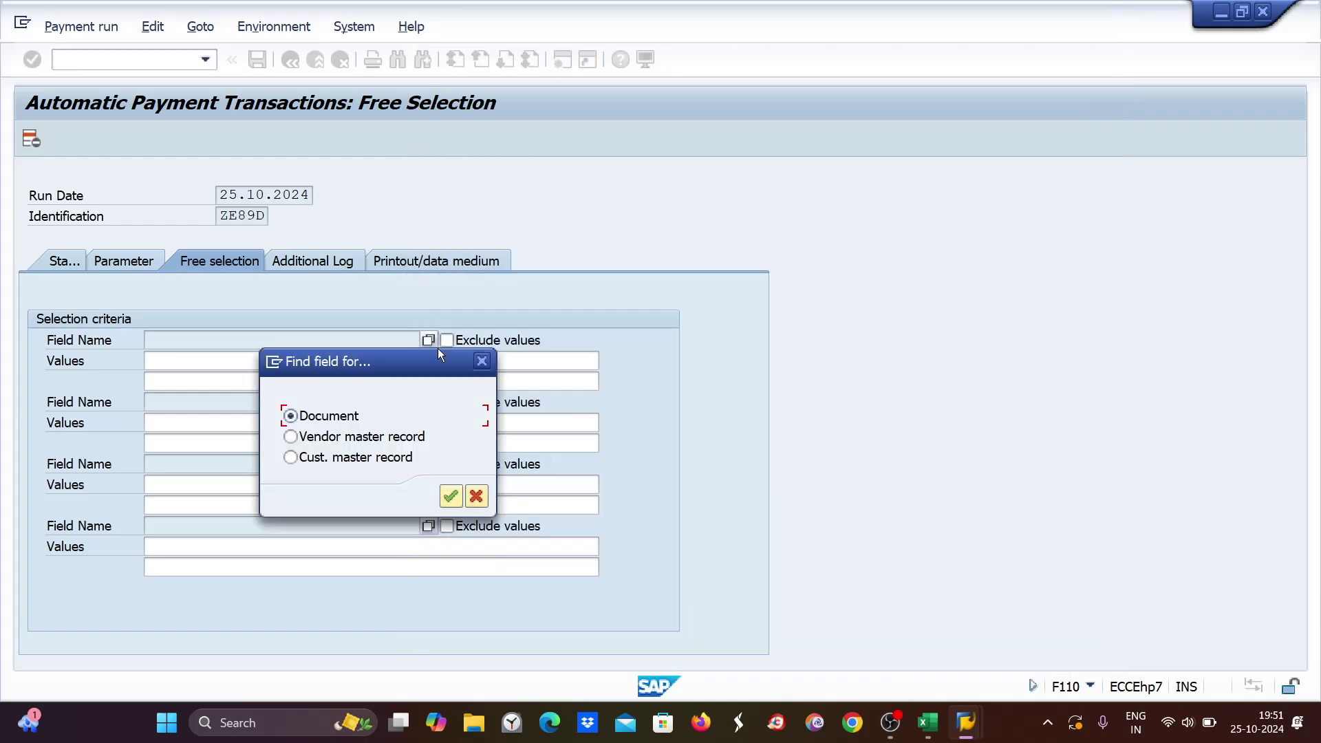
key(Return)
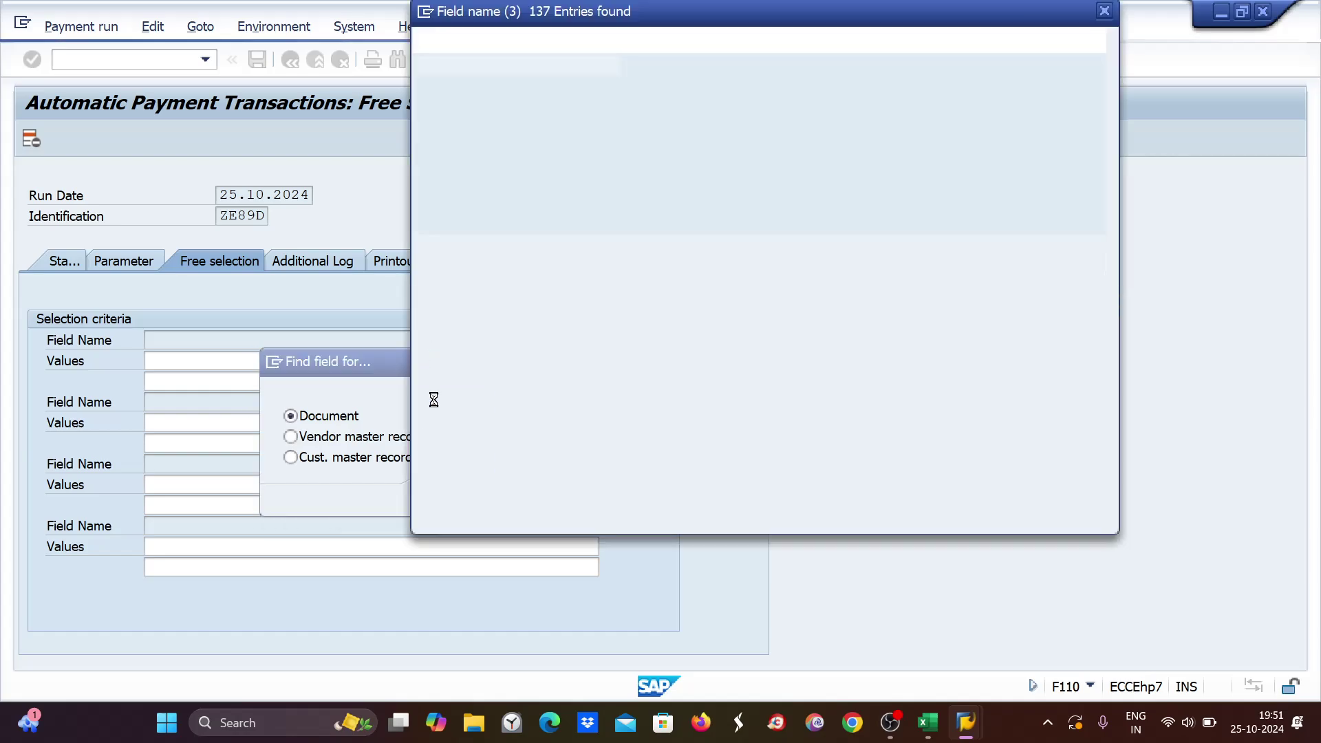
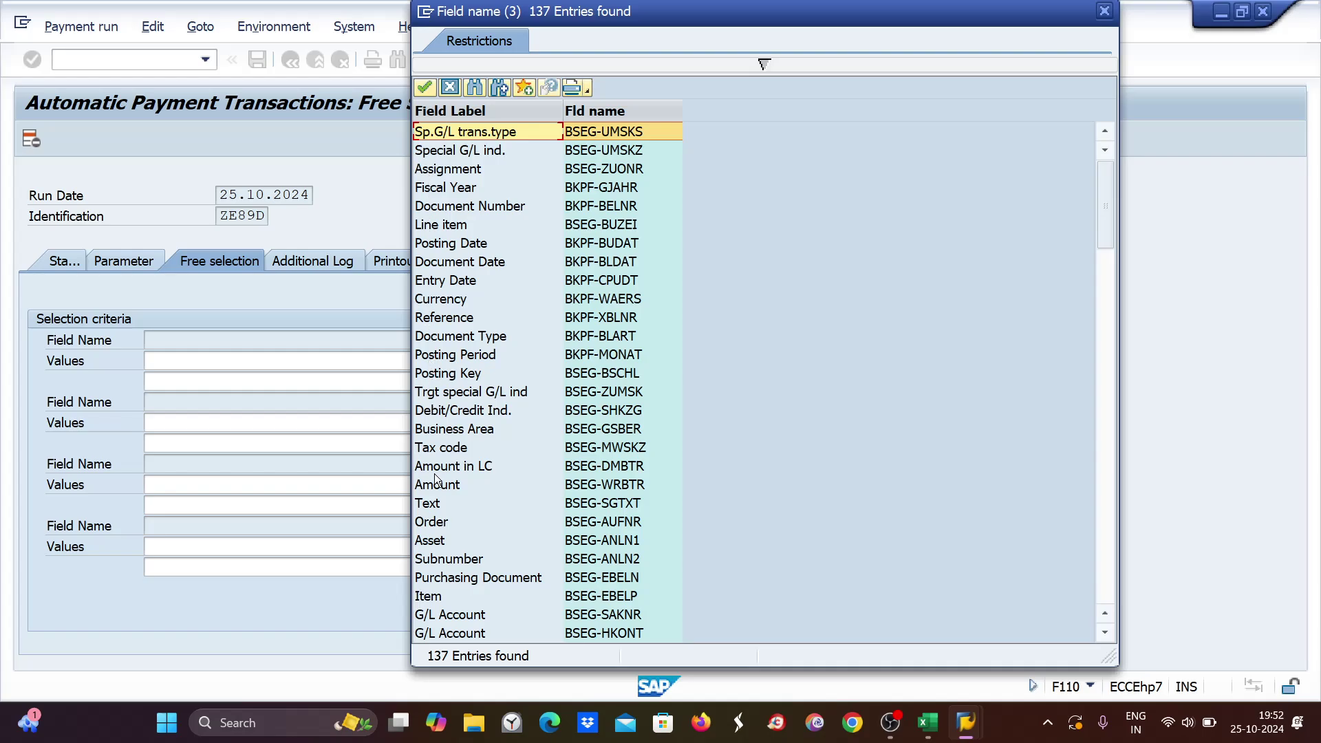
Choose Business Area as the first free-selection field for run ZE89D.
click(439, 431)
double_click(460, 430)
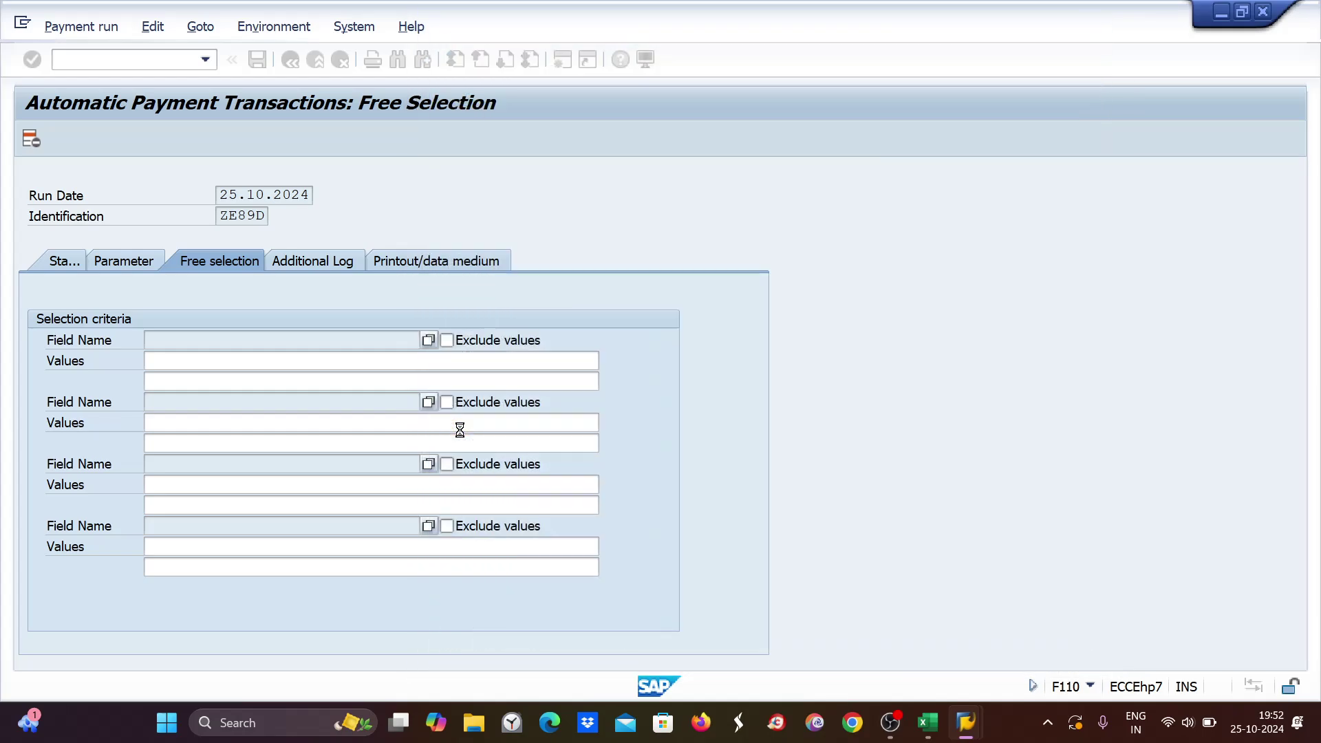
click(428, 340)
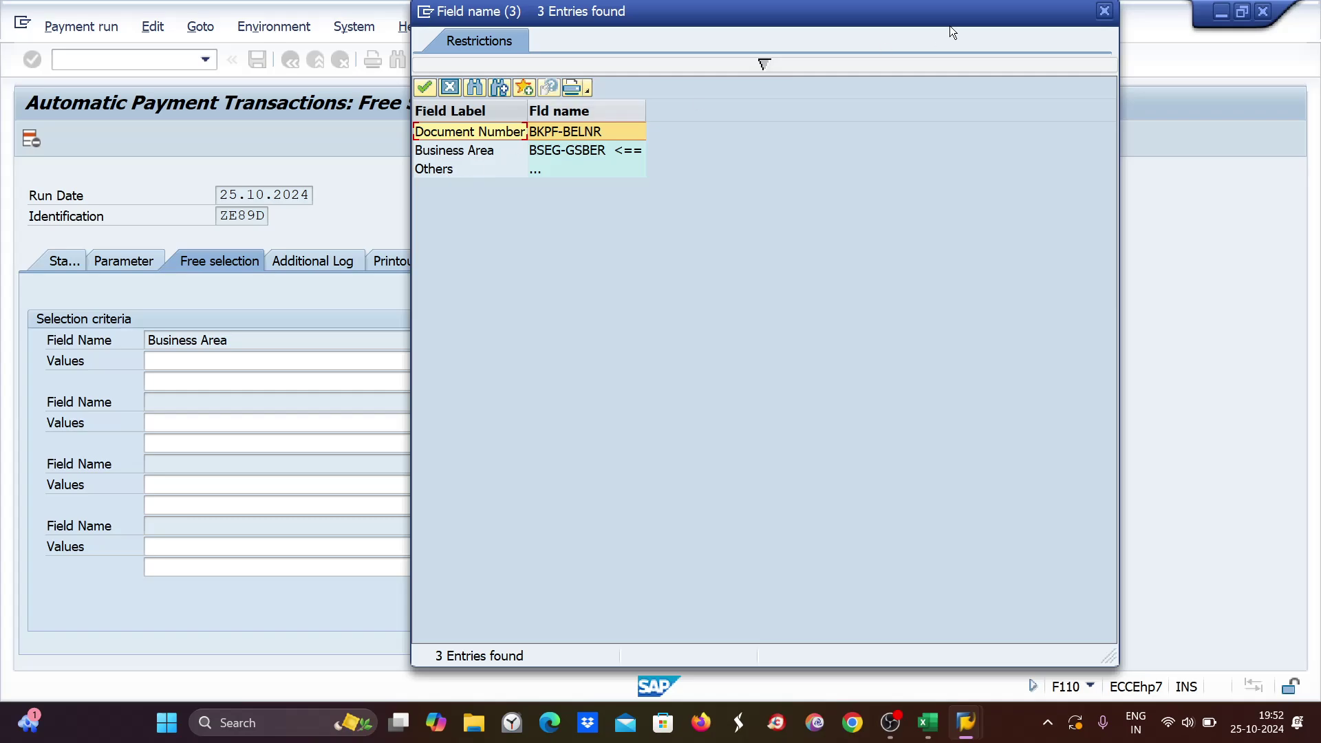
click(1104, 12)
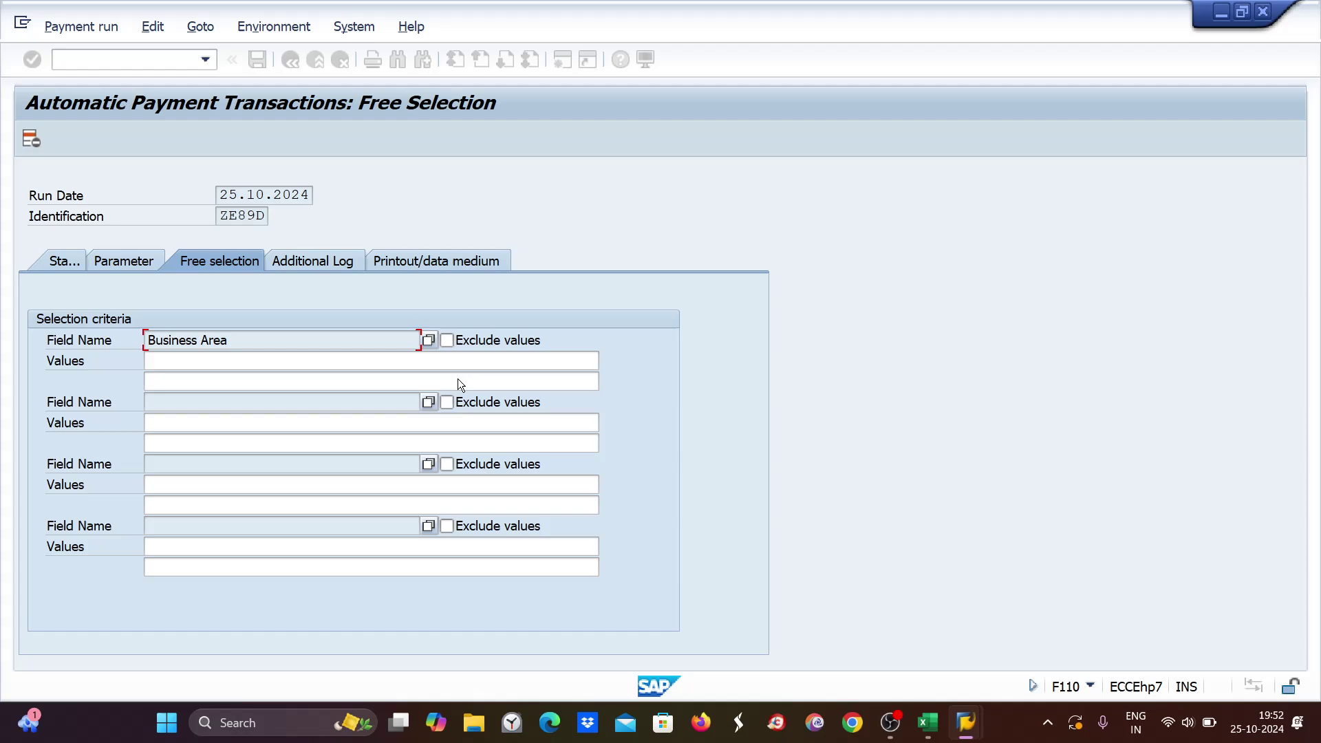
Check the business area codes in Excel cells D1:D3, then return to SAP.
click(930, 724)
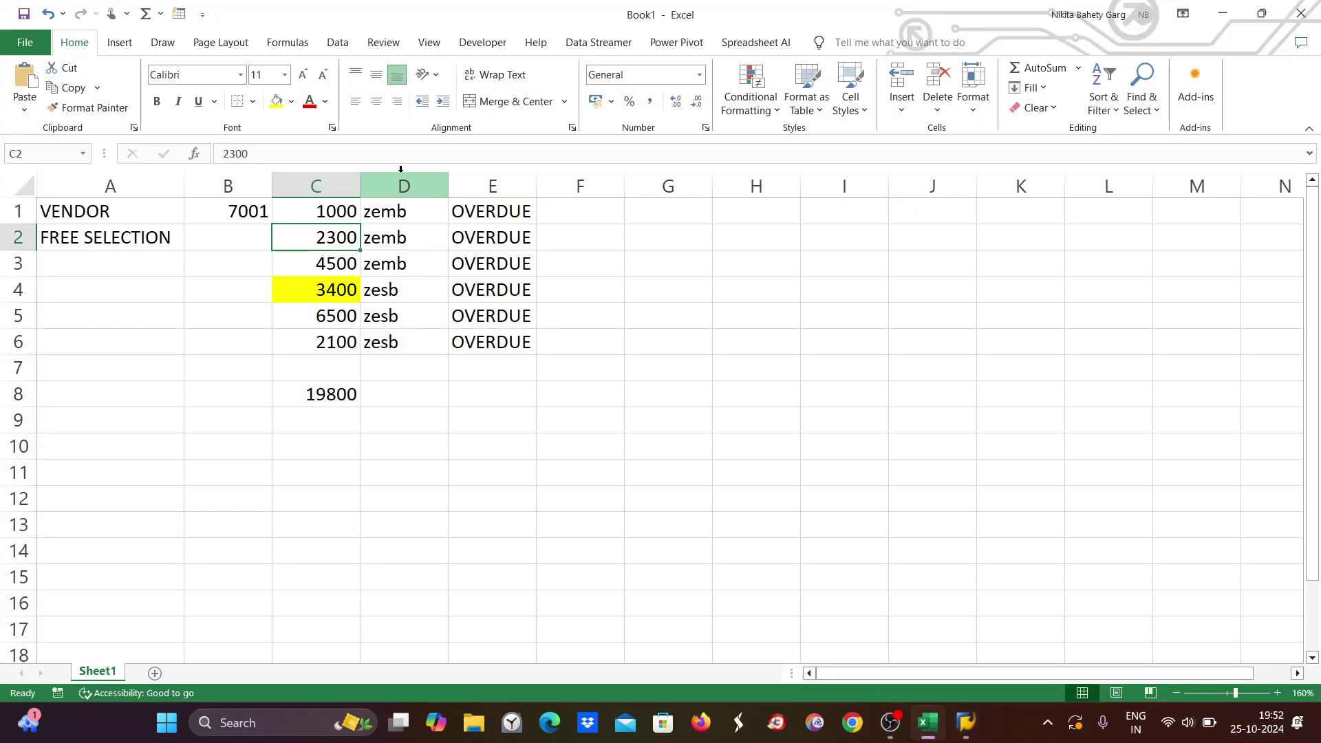
drag(396, 210, 397, 264)
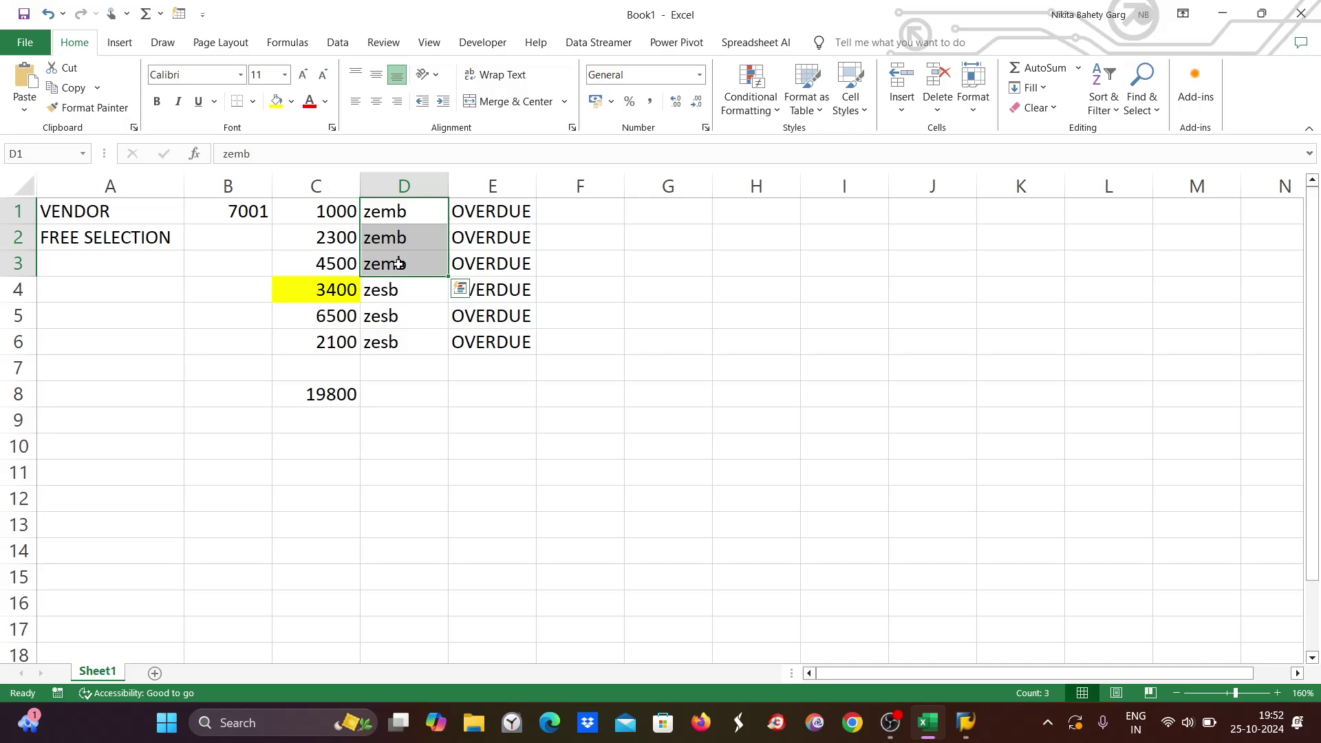
key(alt+Tab)
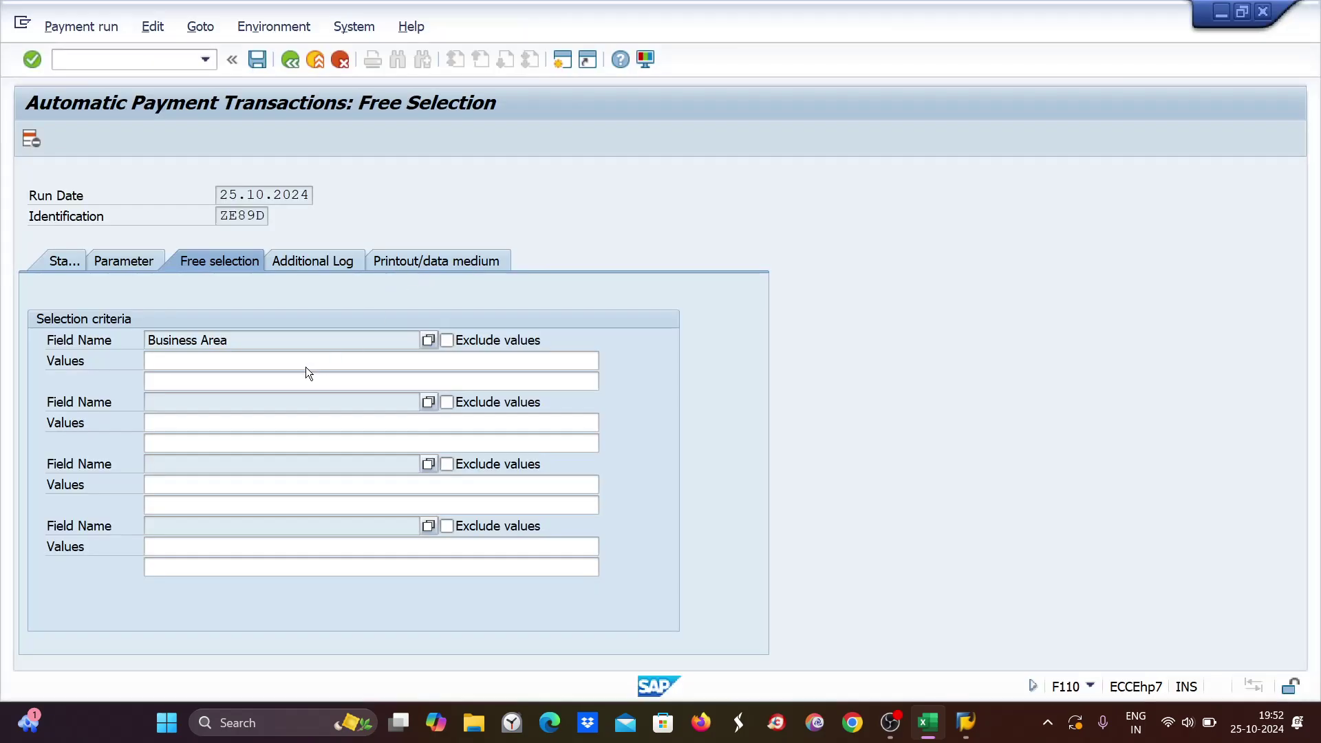
Enter ZEMB as the Business Area value and save the run details.
click(178, 362)
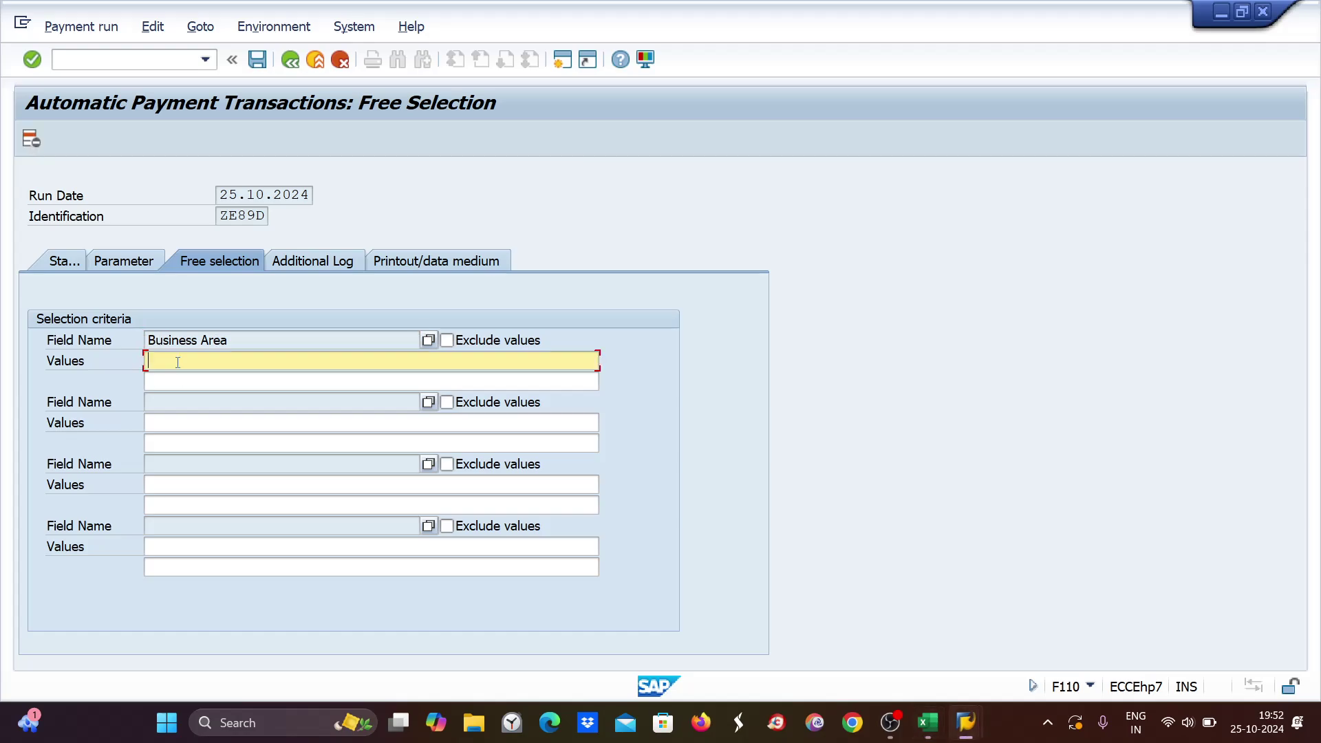
text(ZEMB)
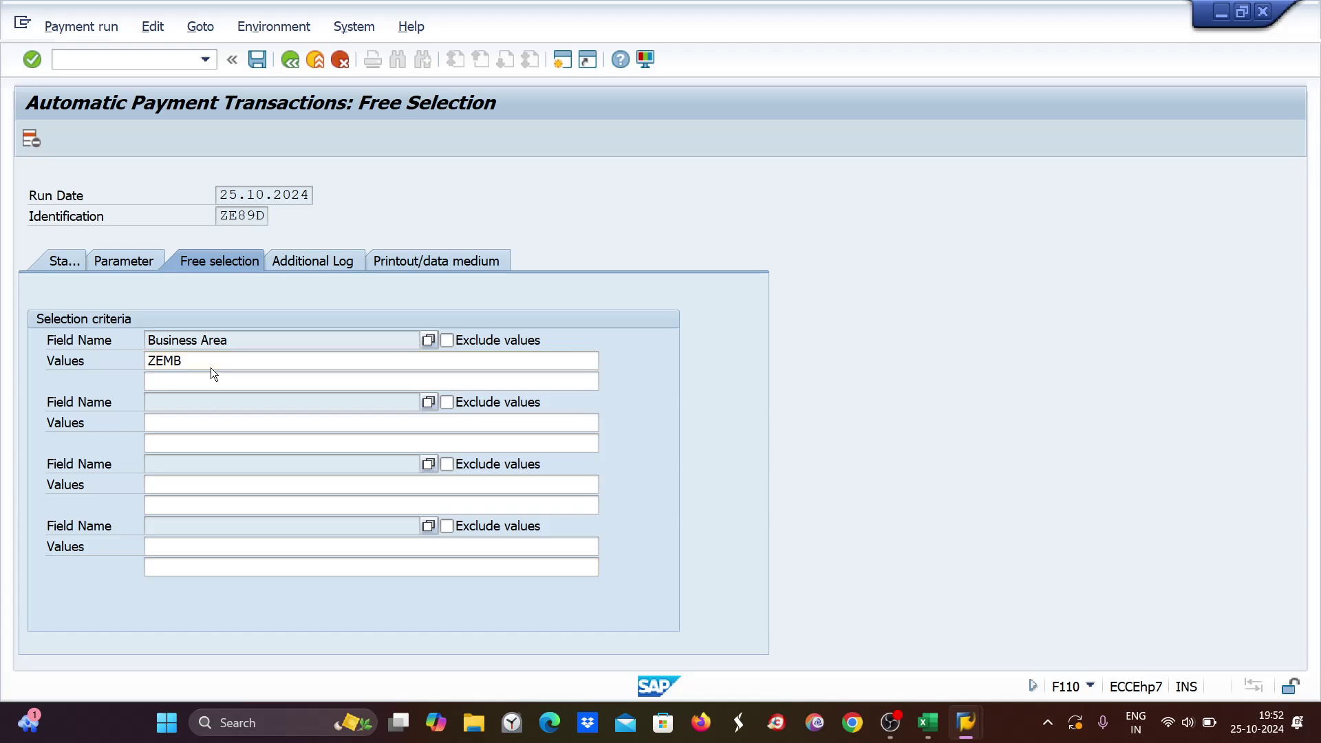
key(ctrl+s)
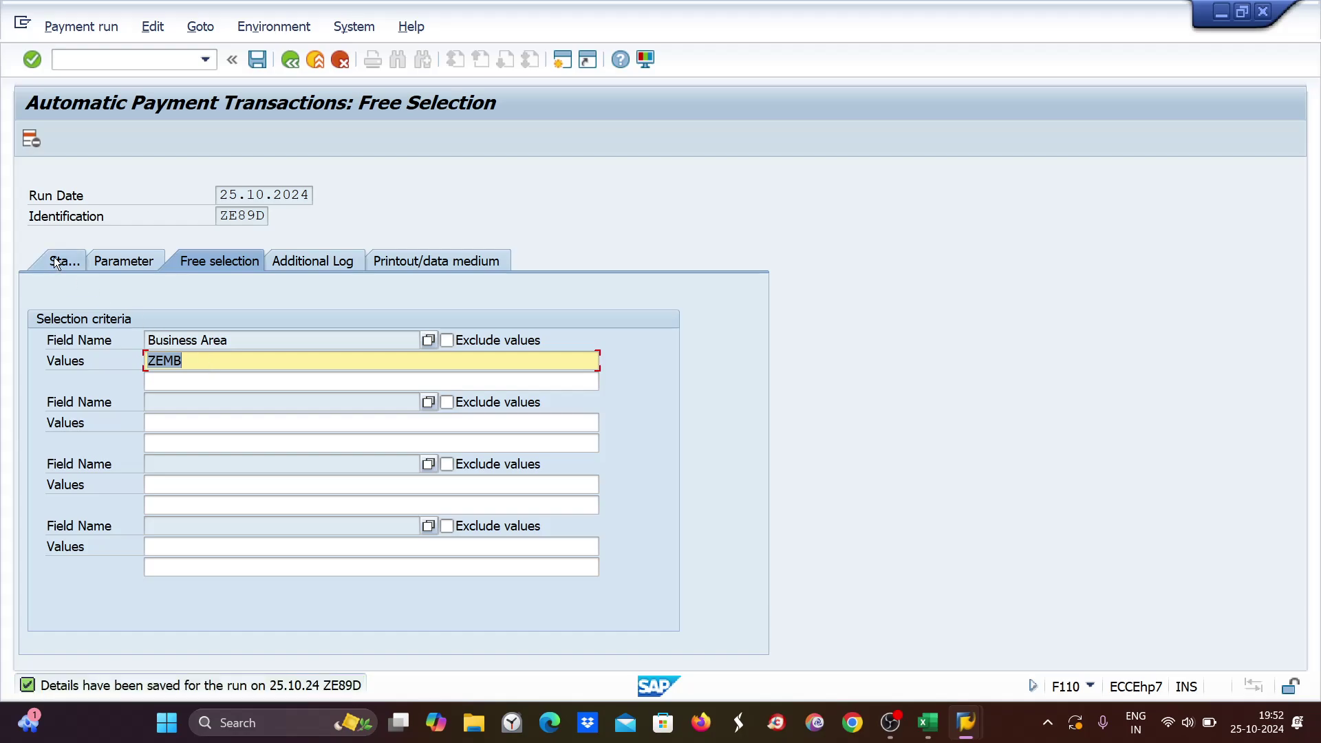
Create an immediate proposal and open vendor 7001's paid items 1096–1098 totalling 7,800 INR.
click(56, 263)
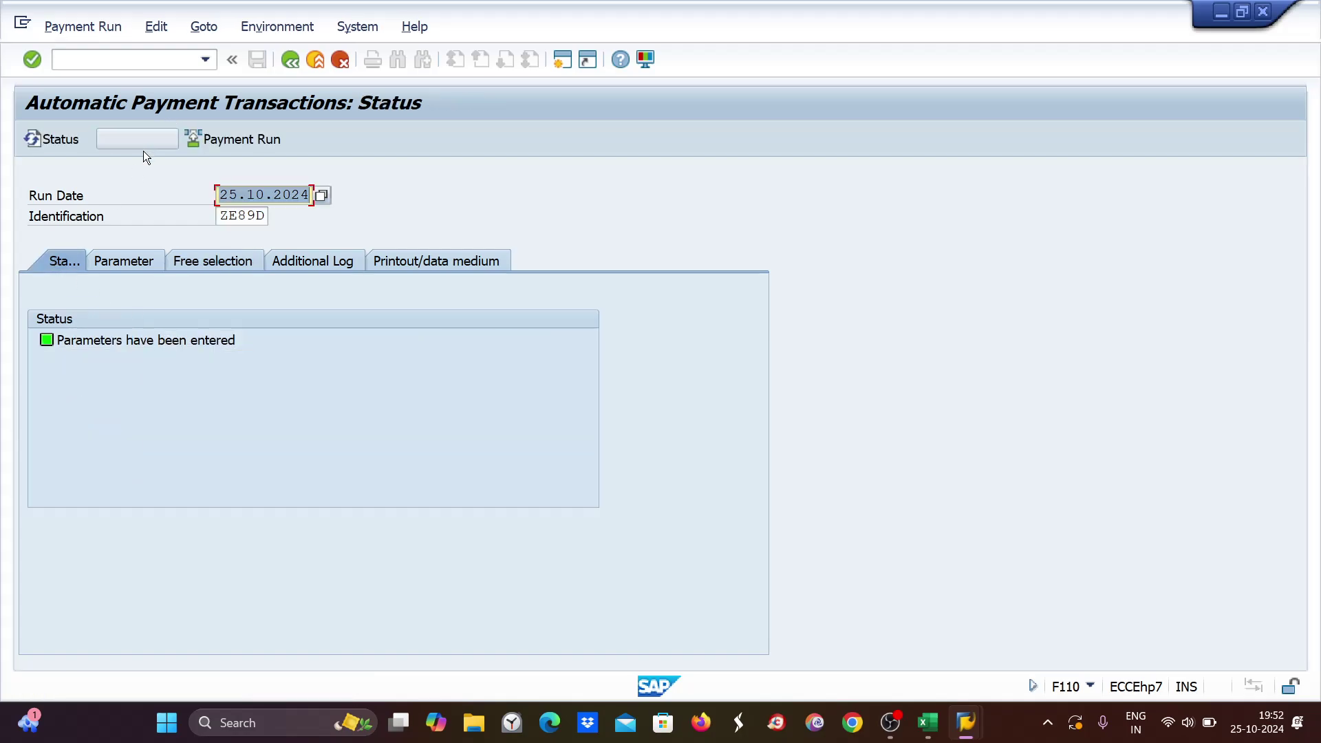
click(143, 141)
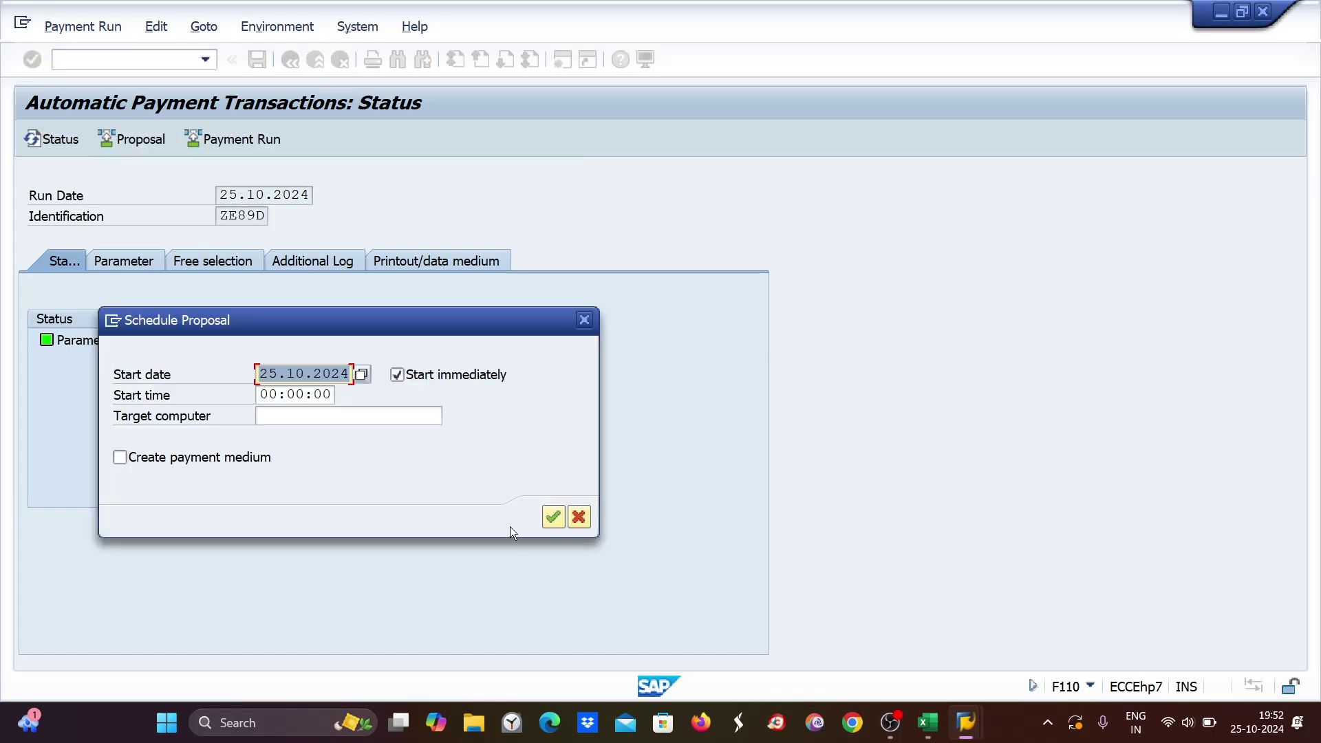
click(554, 518)
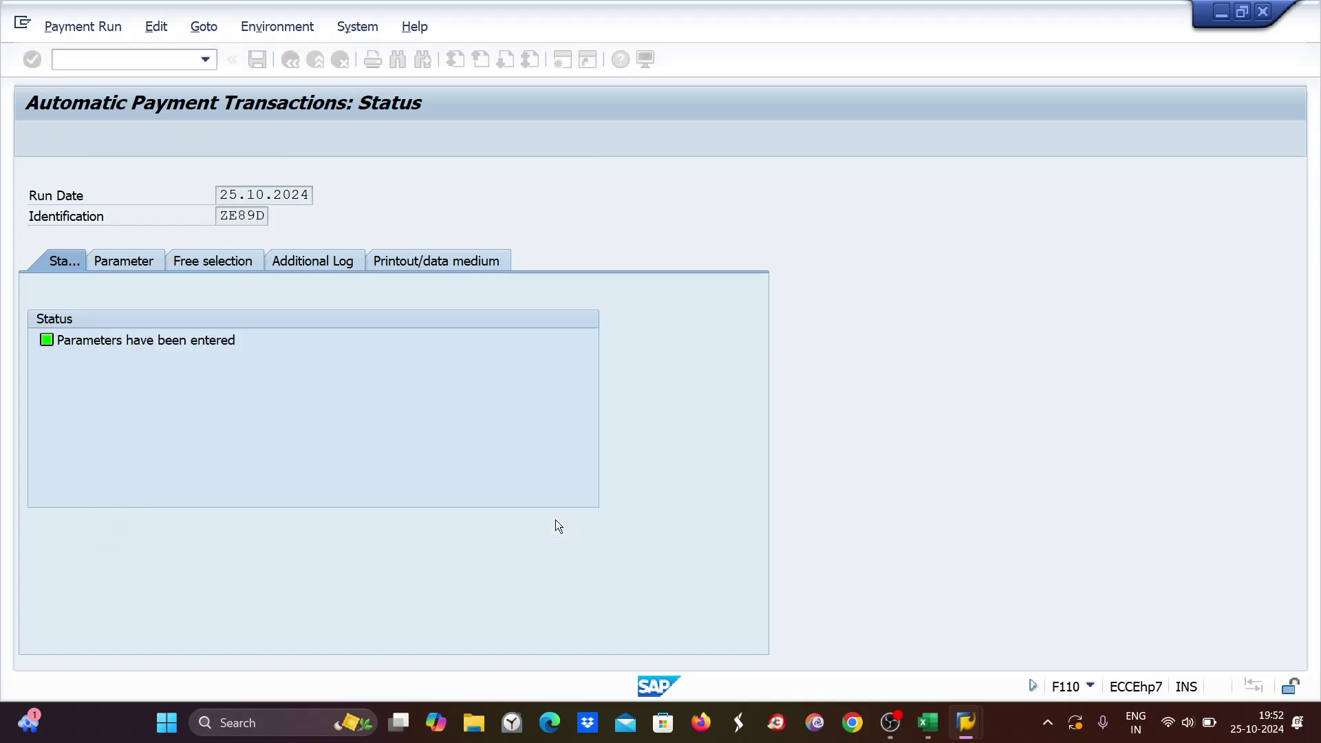
key(Return)
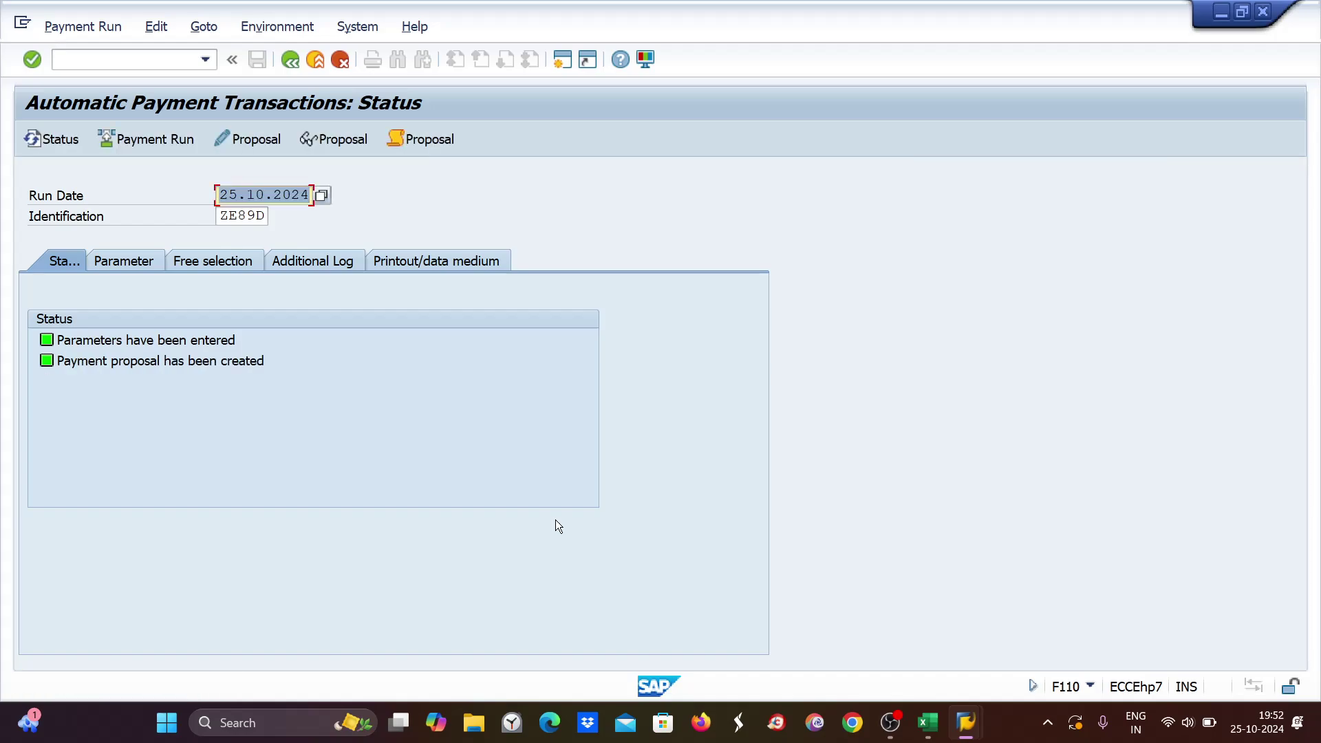
click(331, 138)
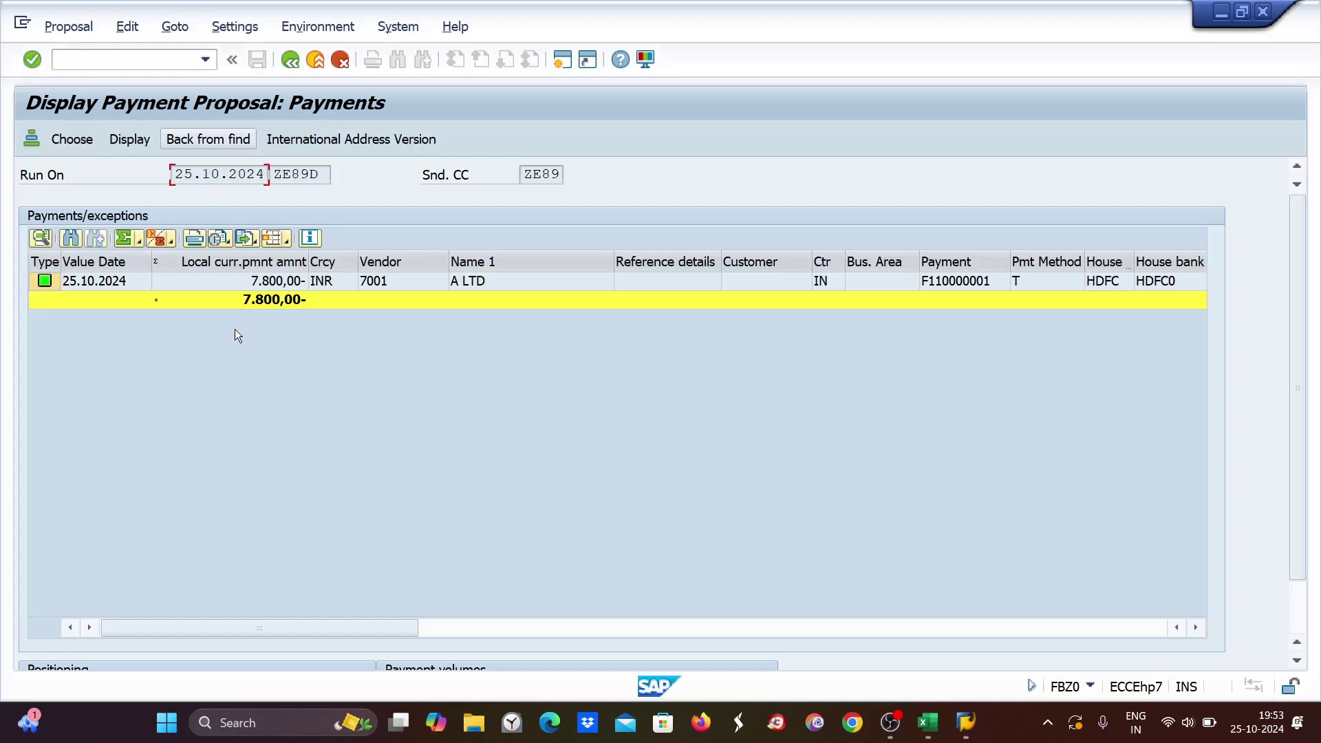
click(265, 283)
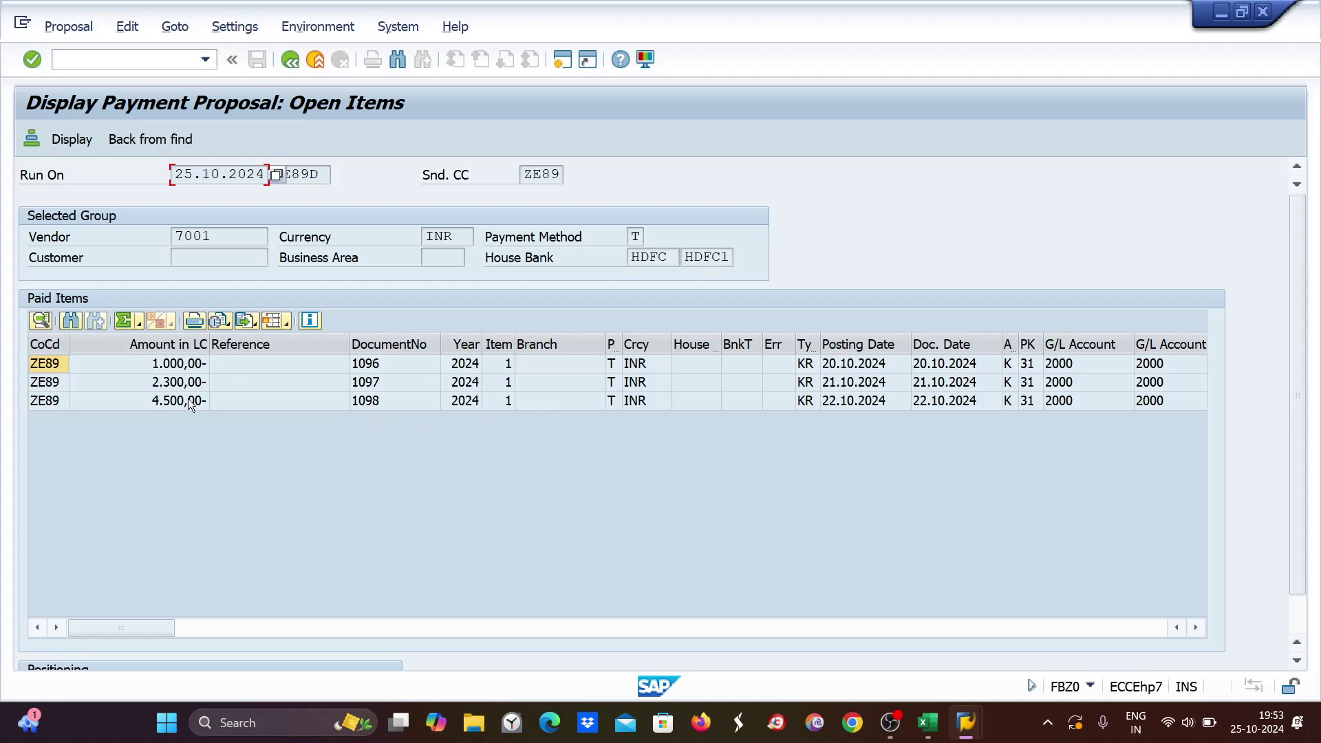
click(927, 723)
Check the ZEMB amounts 1000, 2300 and 4500 in C1:C3, then return to SAP.
click(327, 206)
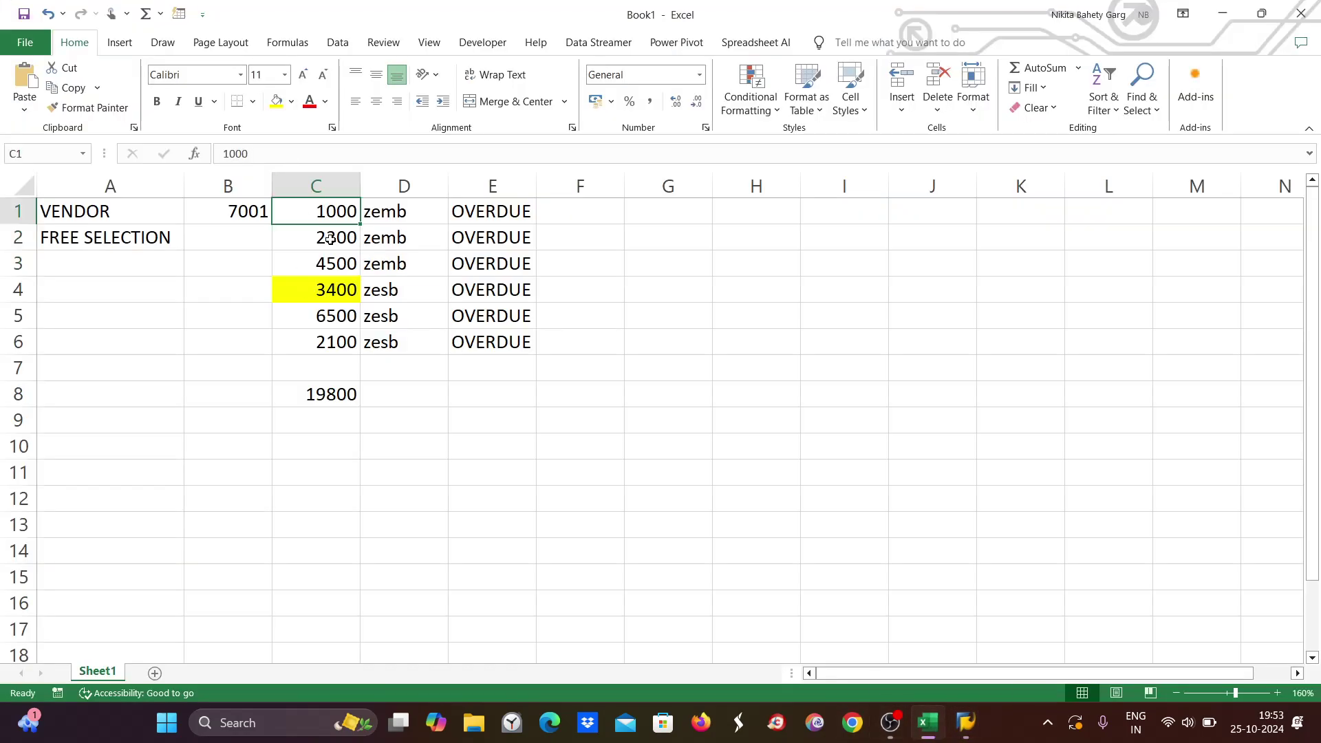
click(330, 237)
click(331, 264)
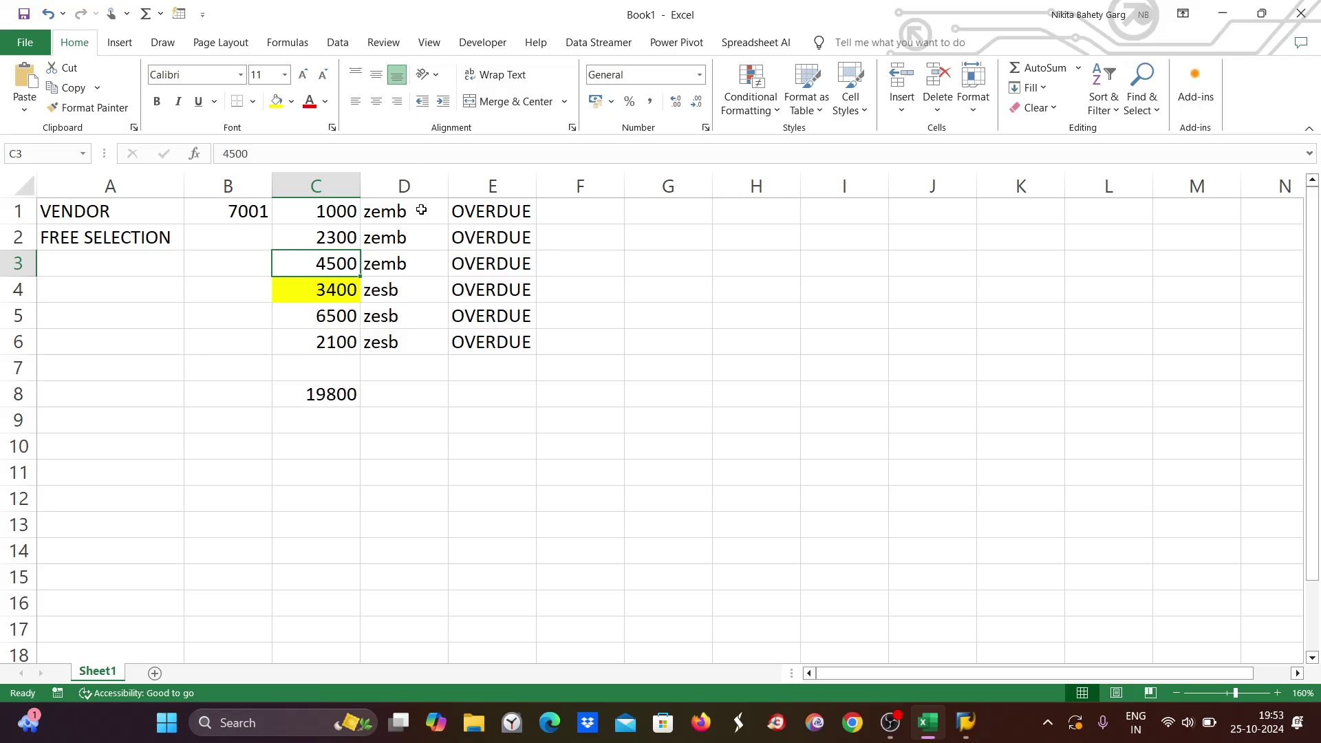
key(alt+Tab)
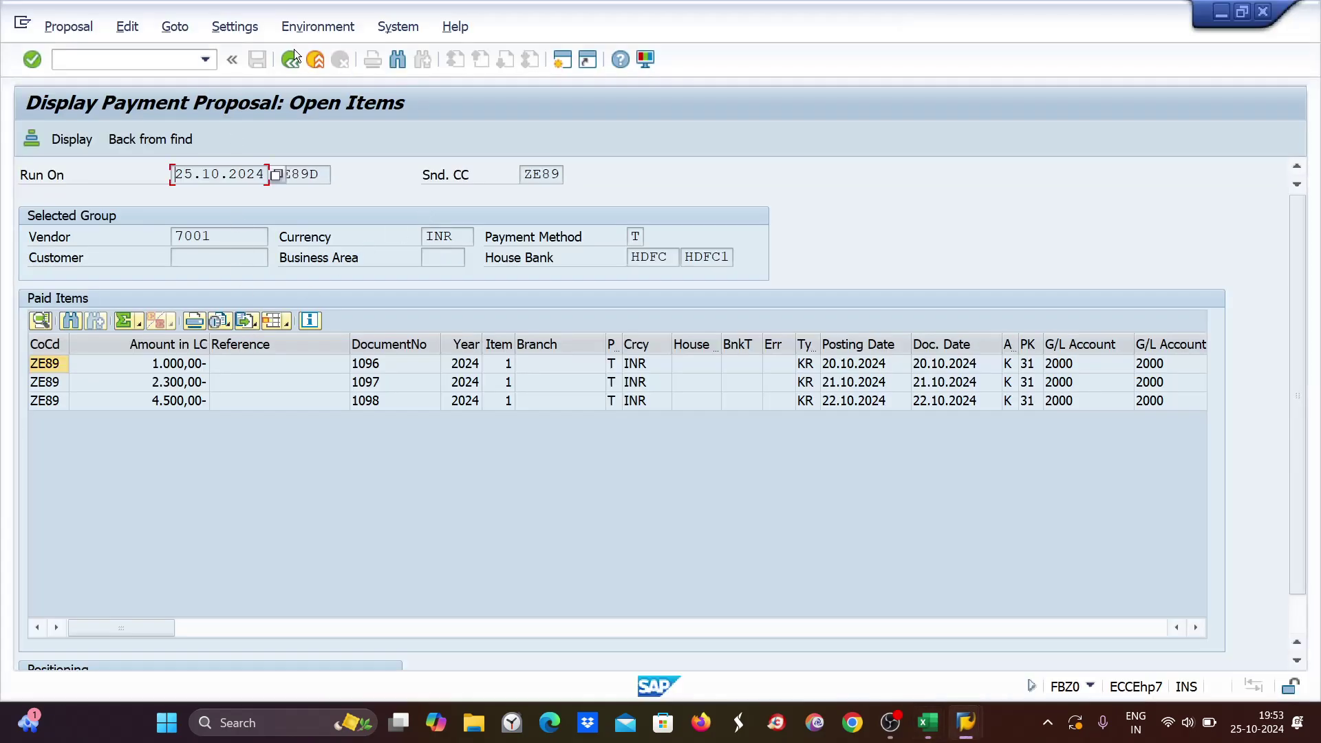
Go back to the run status, delete the ZE89D proposal, and reopen Free selection.
click(291, 61)
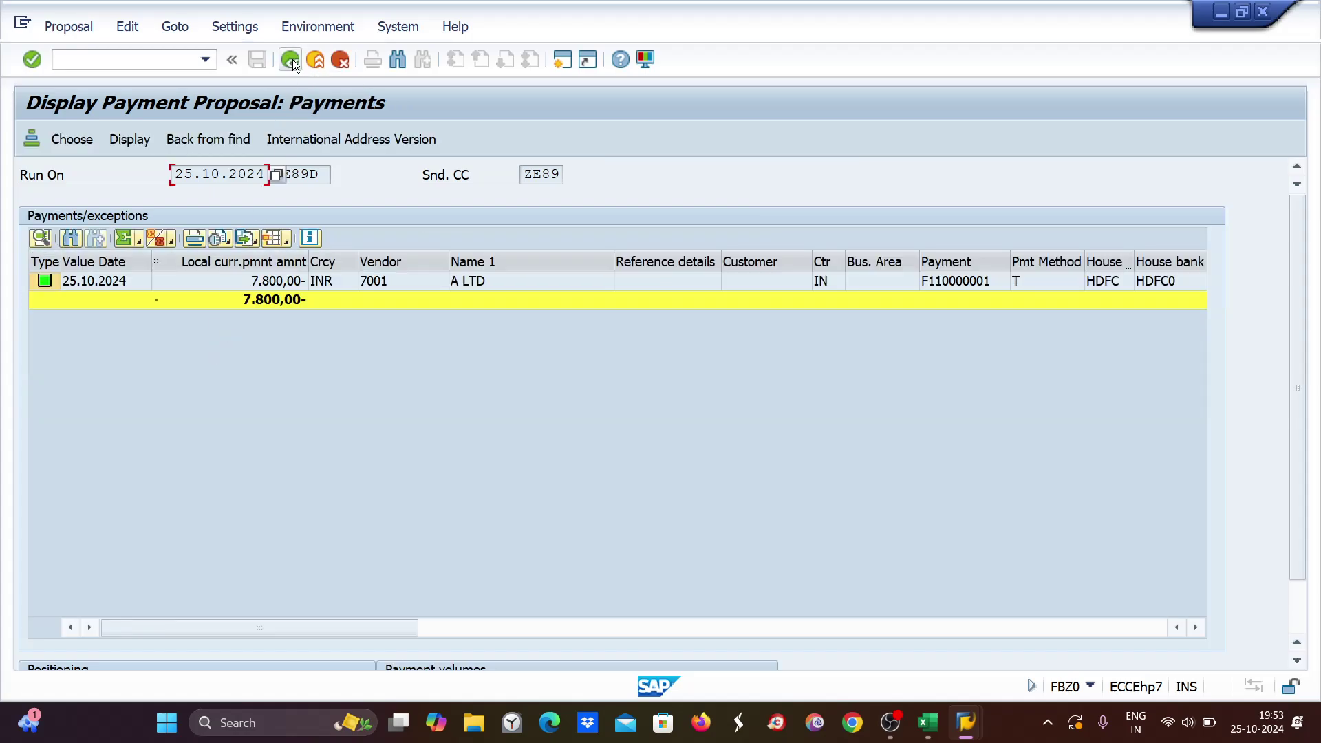
click(292, 59)
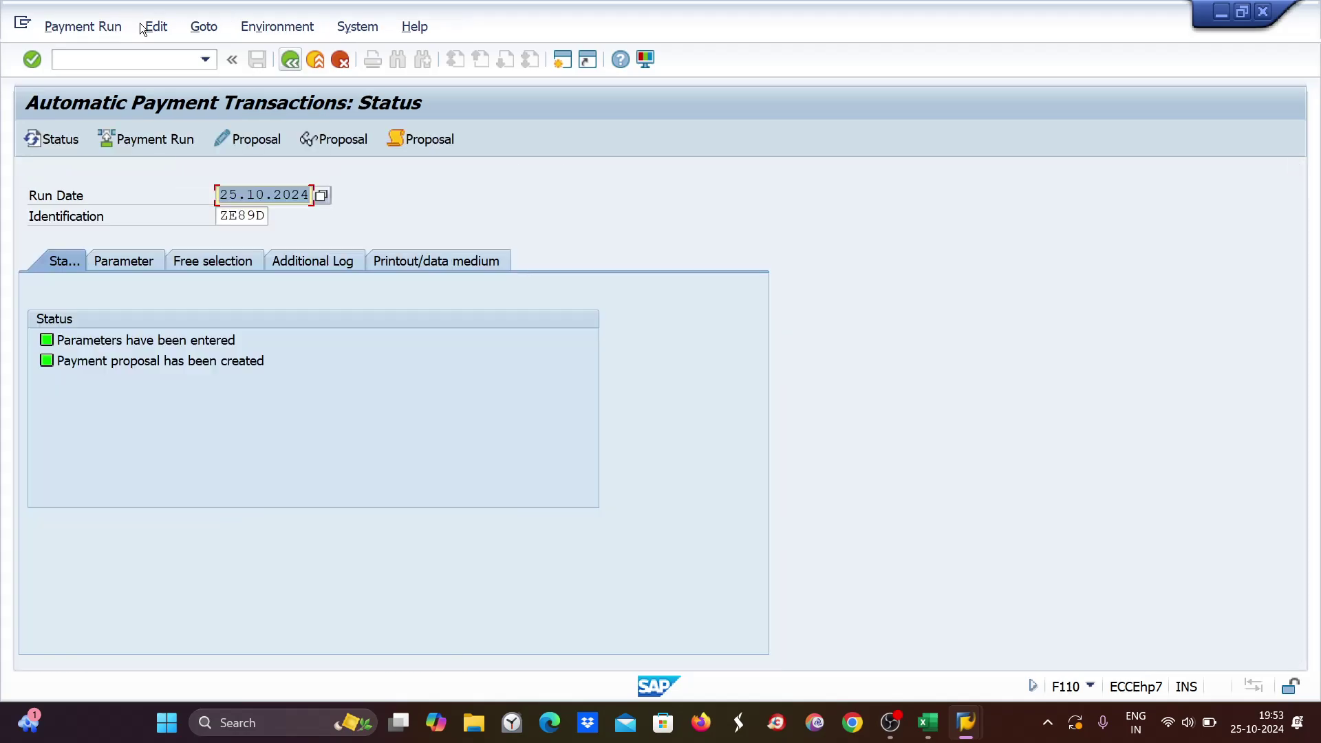
click(156, 27)
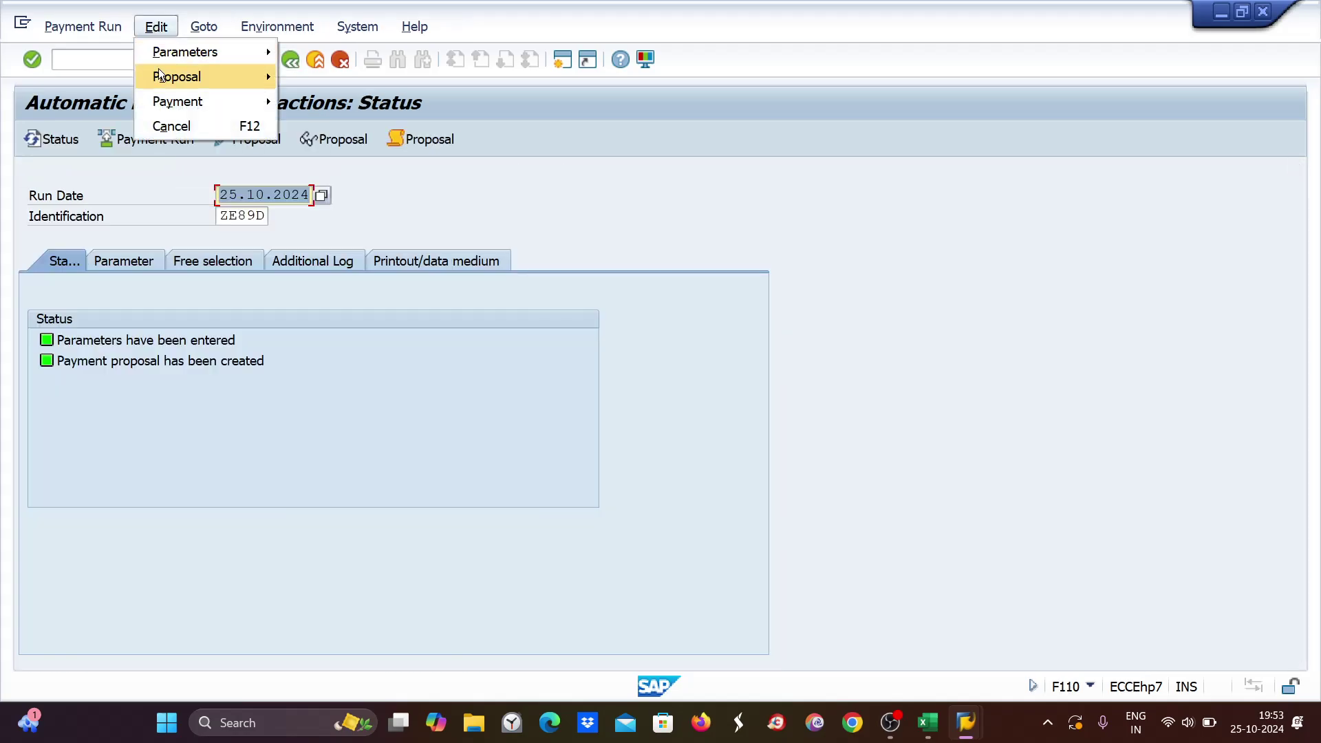
mouse_move(159, 69)
click(316, 152)
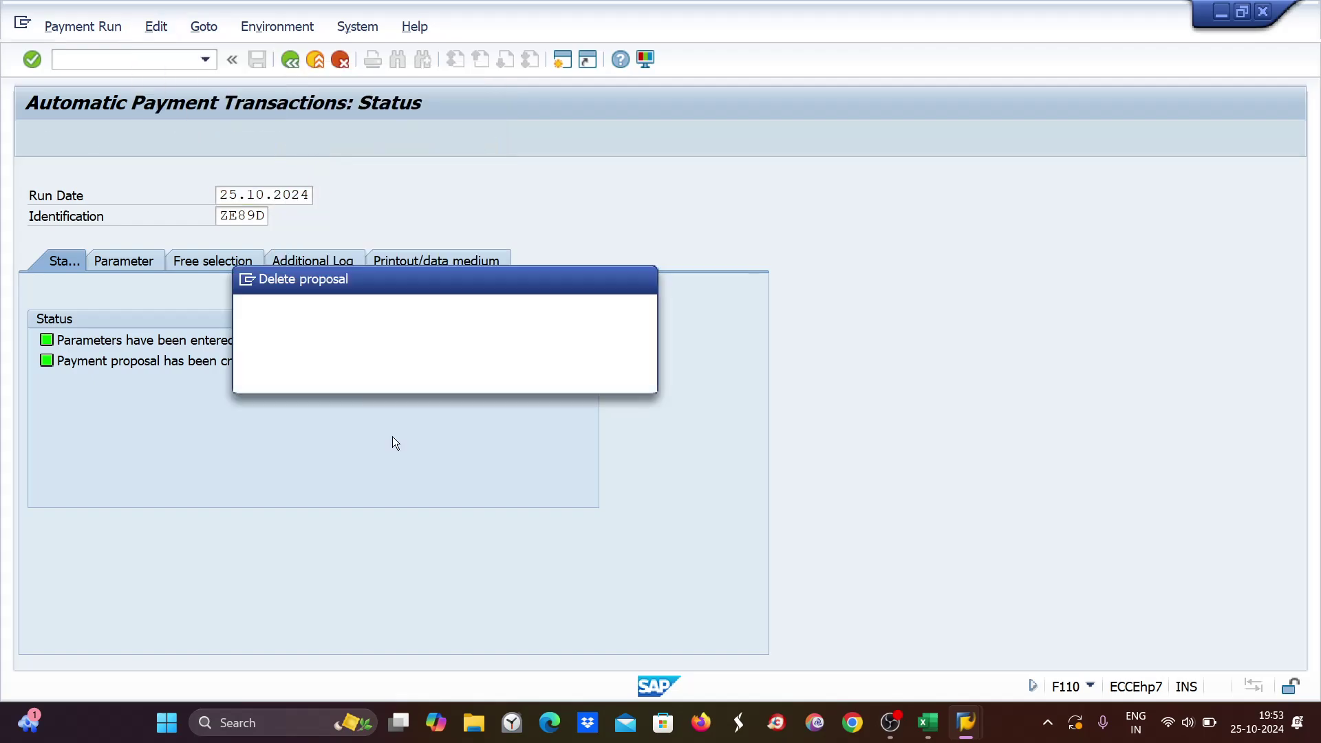
click(344, 375)
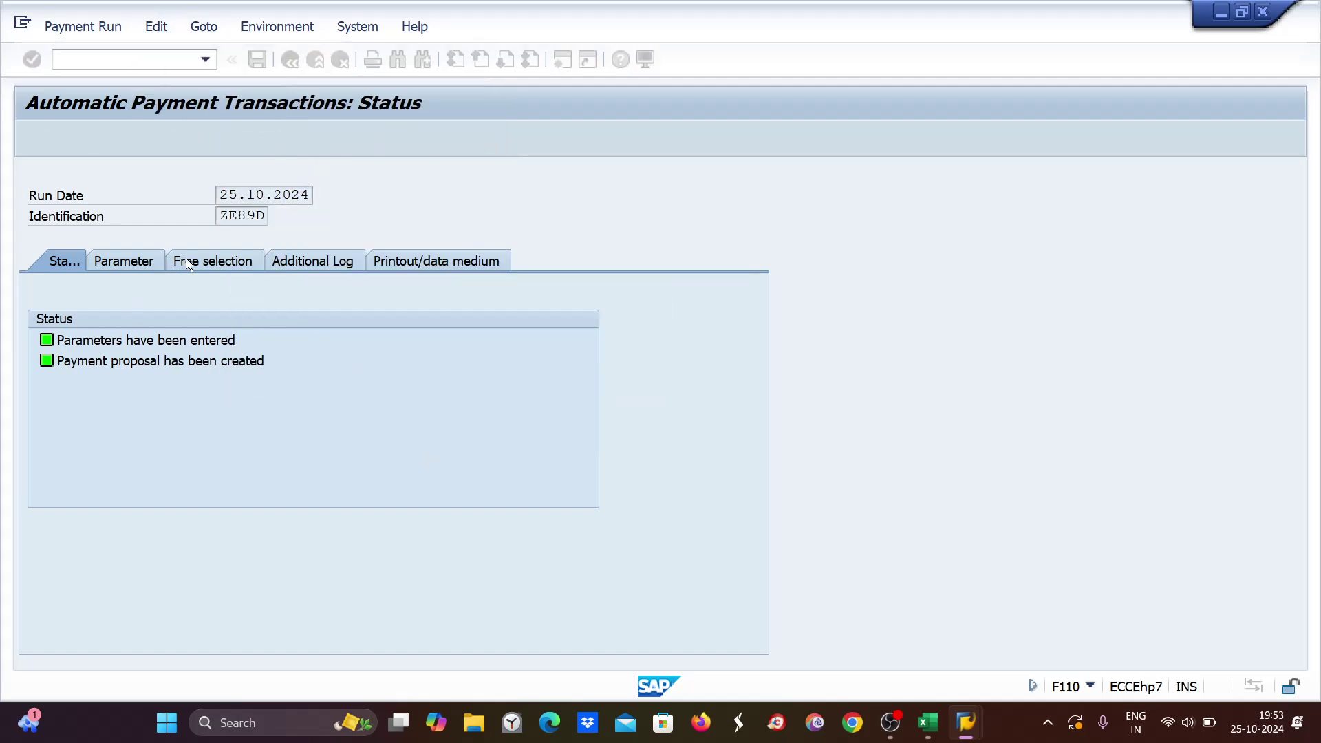
click(210, 262)
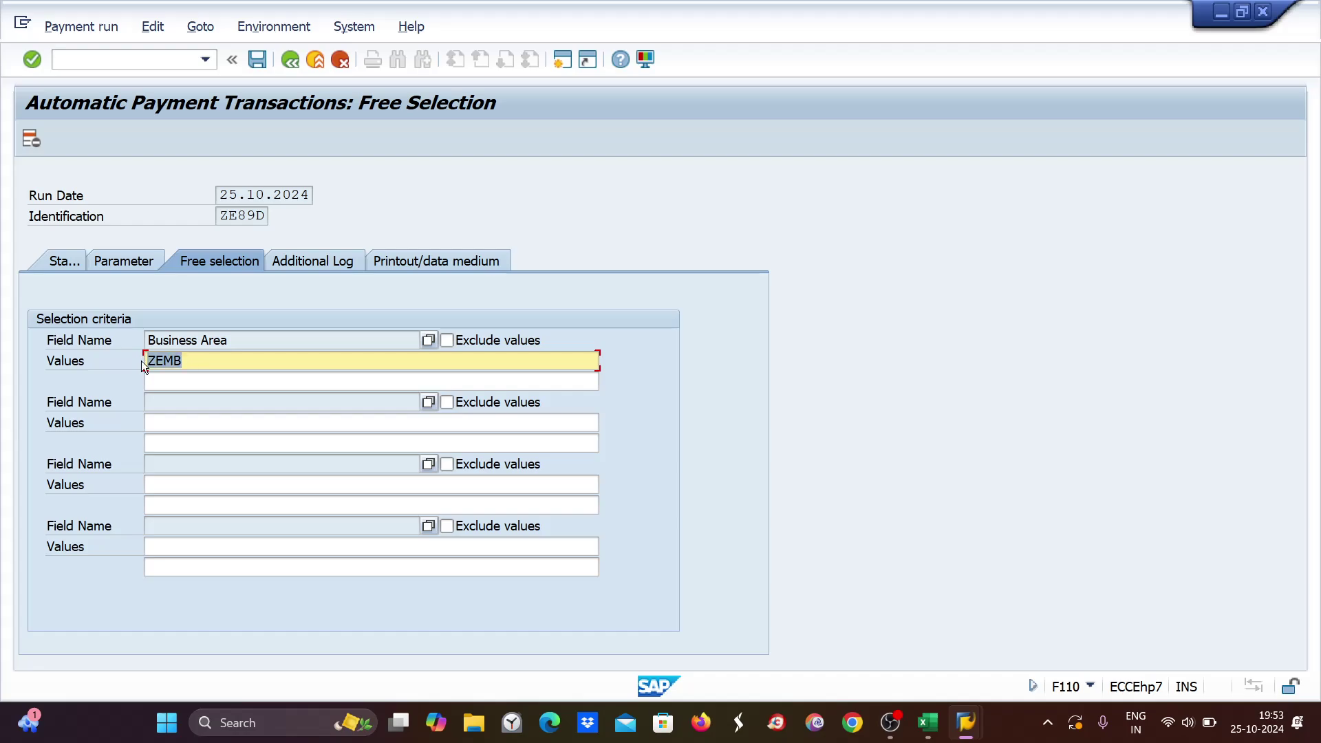
Overtype the Business Area value with ZESB, leaving Exclude values unticked.
text(ZESB)
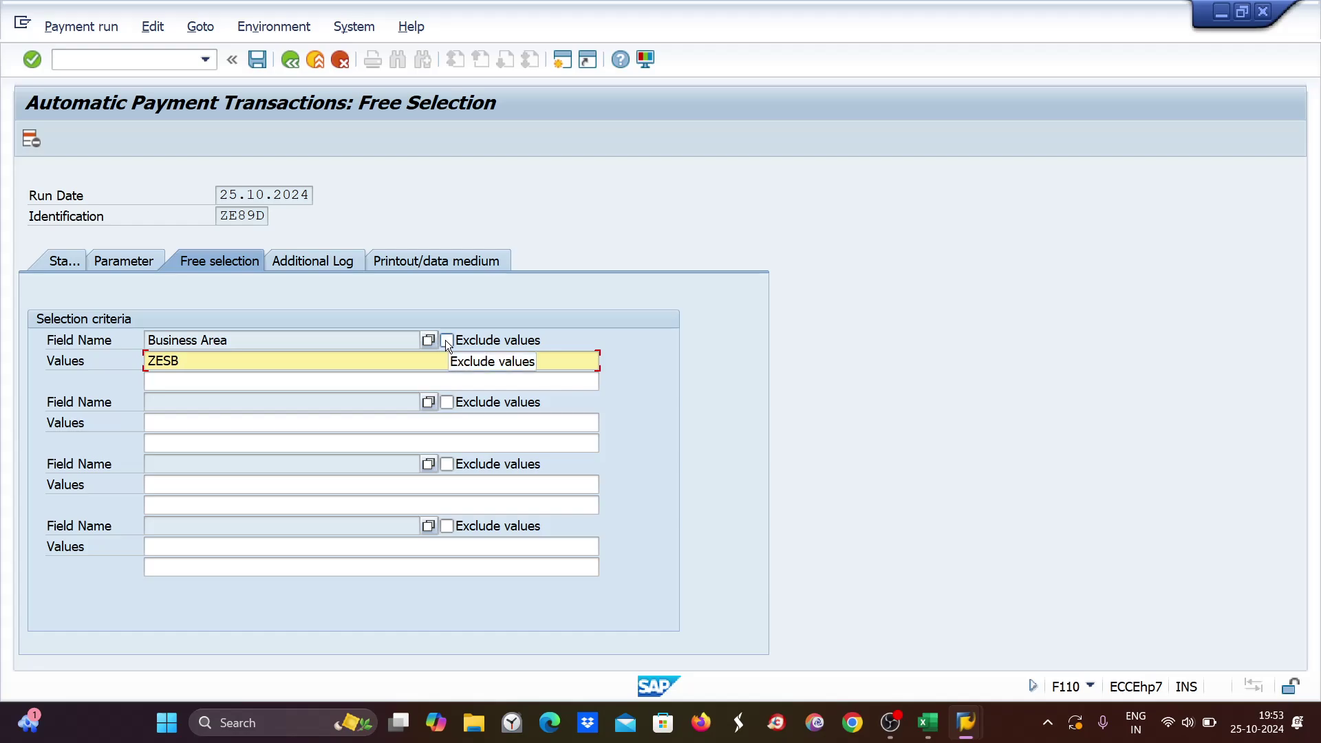
click(446, 340)
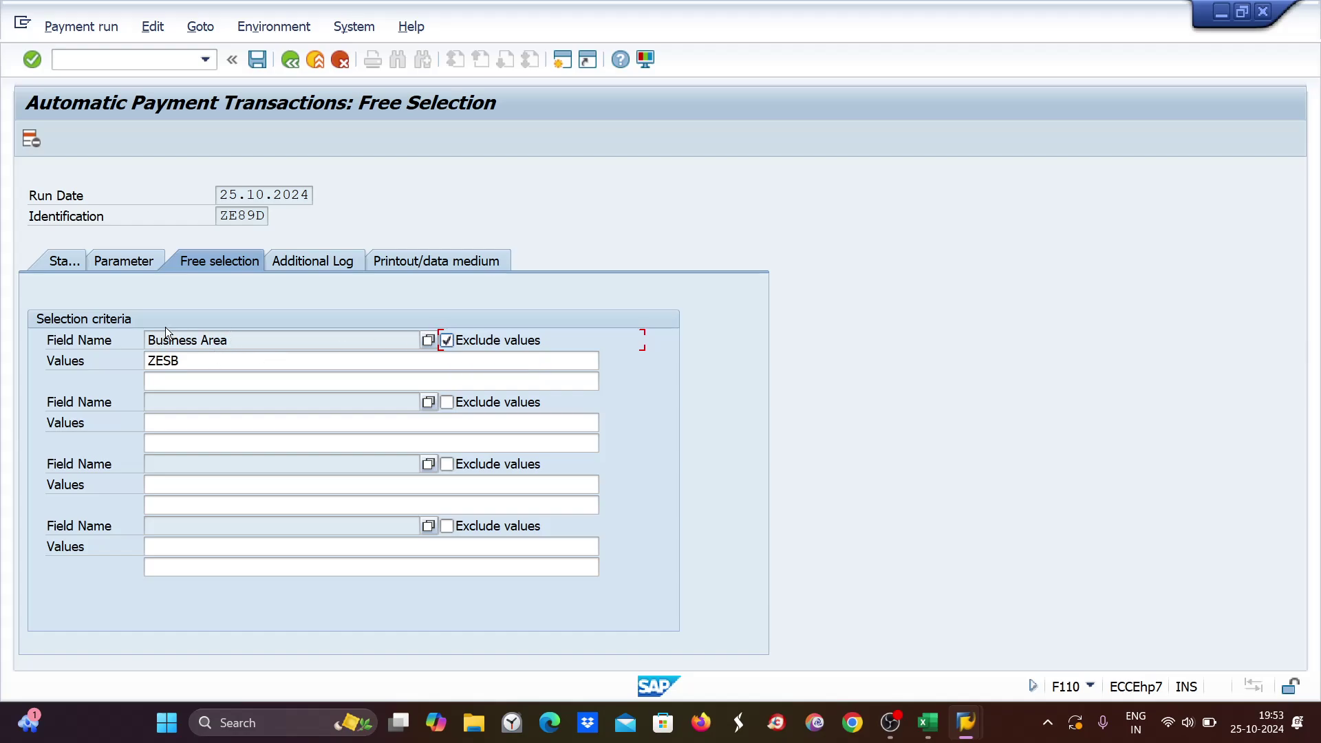
drag(205, 359, 131, 366)
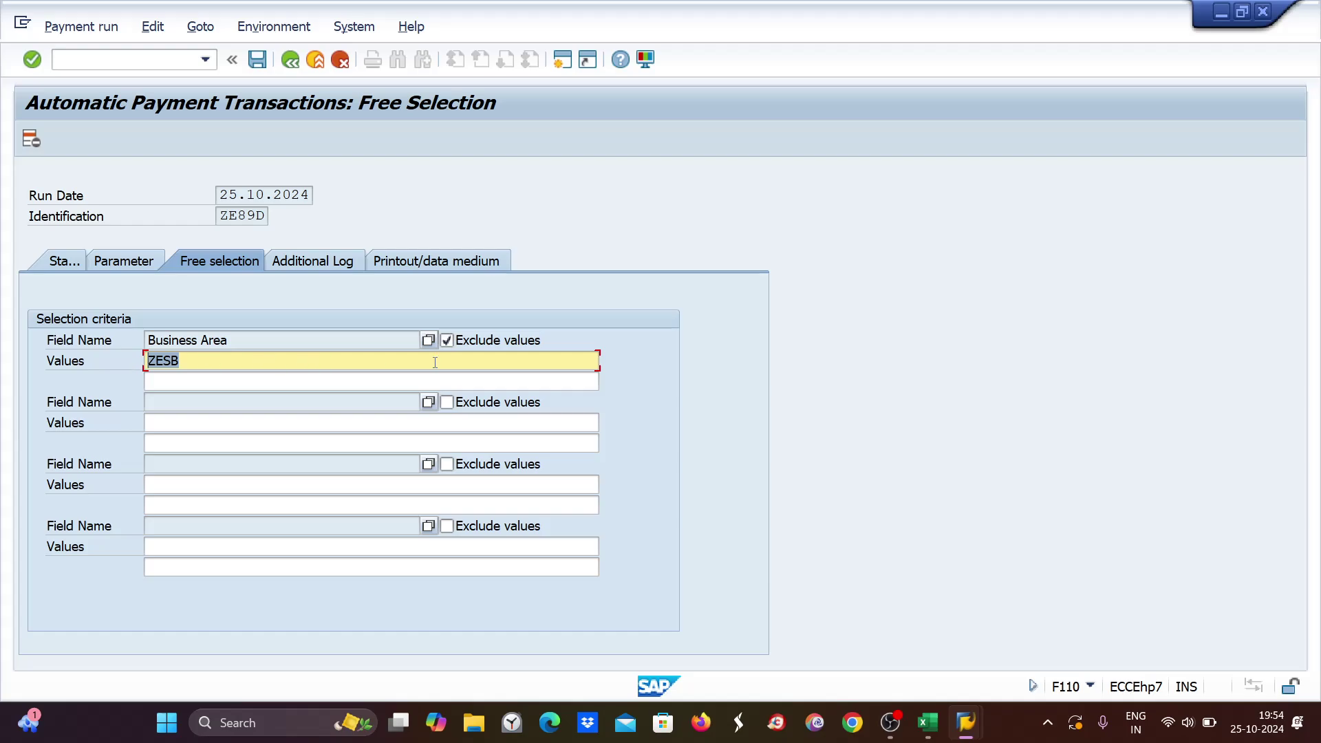
click(446, 341)
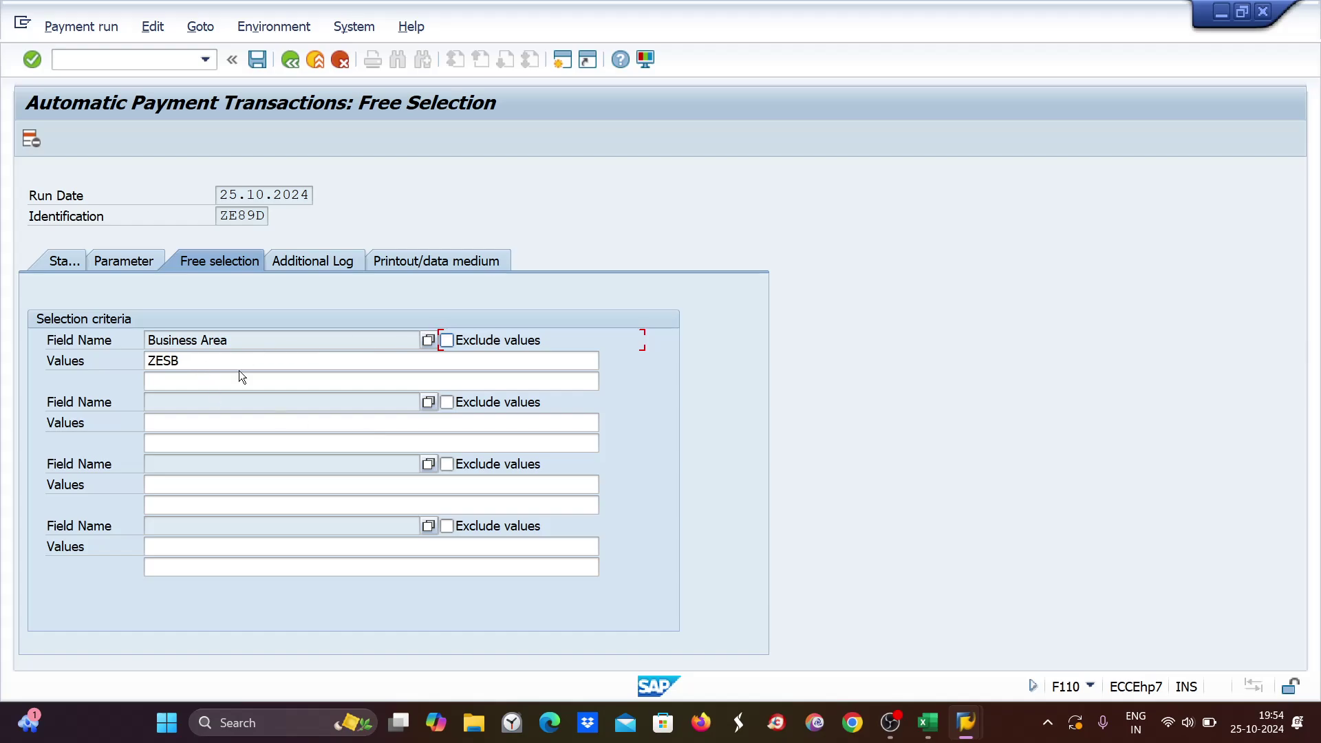
click(212, 362)
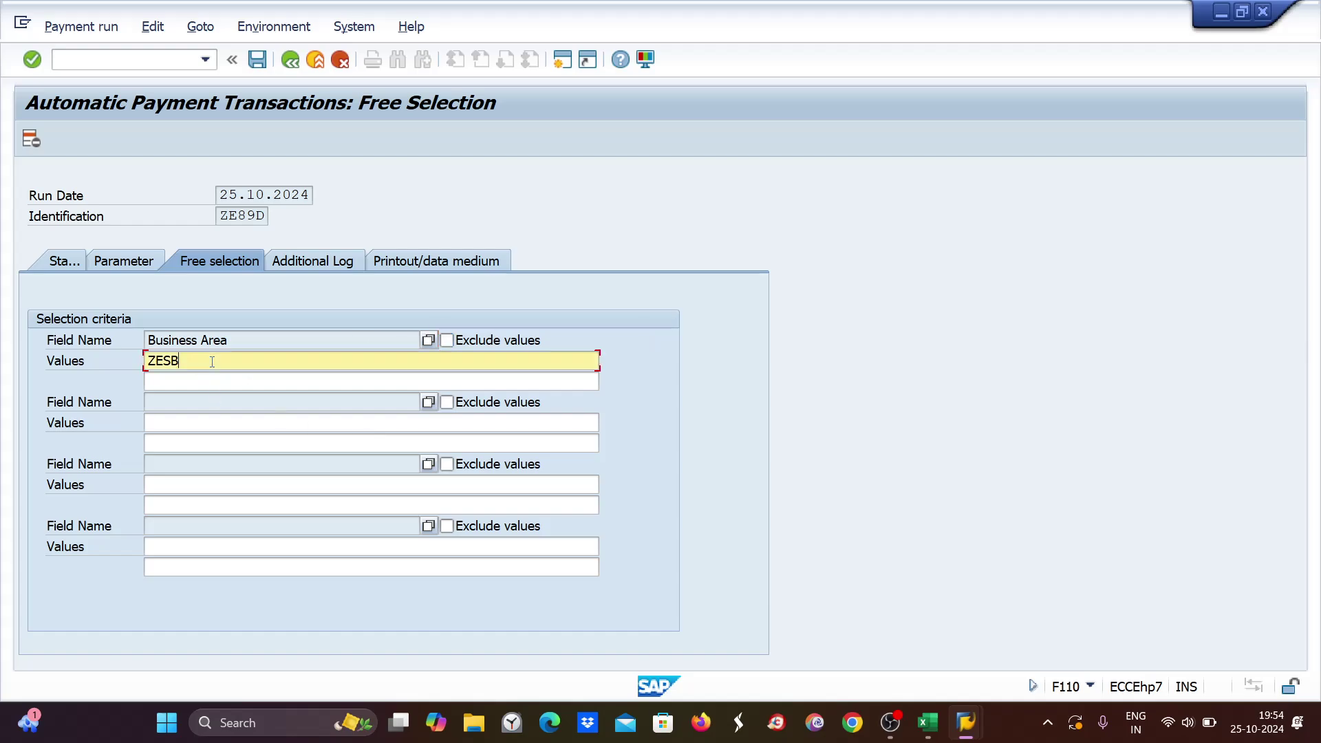
Set the Business Area value to ZESB and tick Exclude values.
double_click(172, 363)
text(ZEMB)
key(shift+Left)
key(shift+Left)
key(shift+Left)
key(shift+Left)
key(End)
key(shift+Left)
key(shift+Left)
key(shift+Left)
key(shift+Left)
text(ZESB)
click(447, 340)
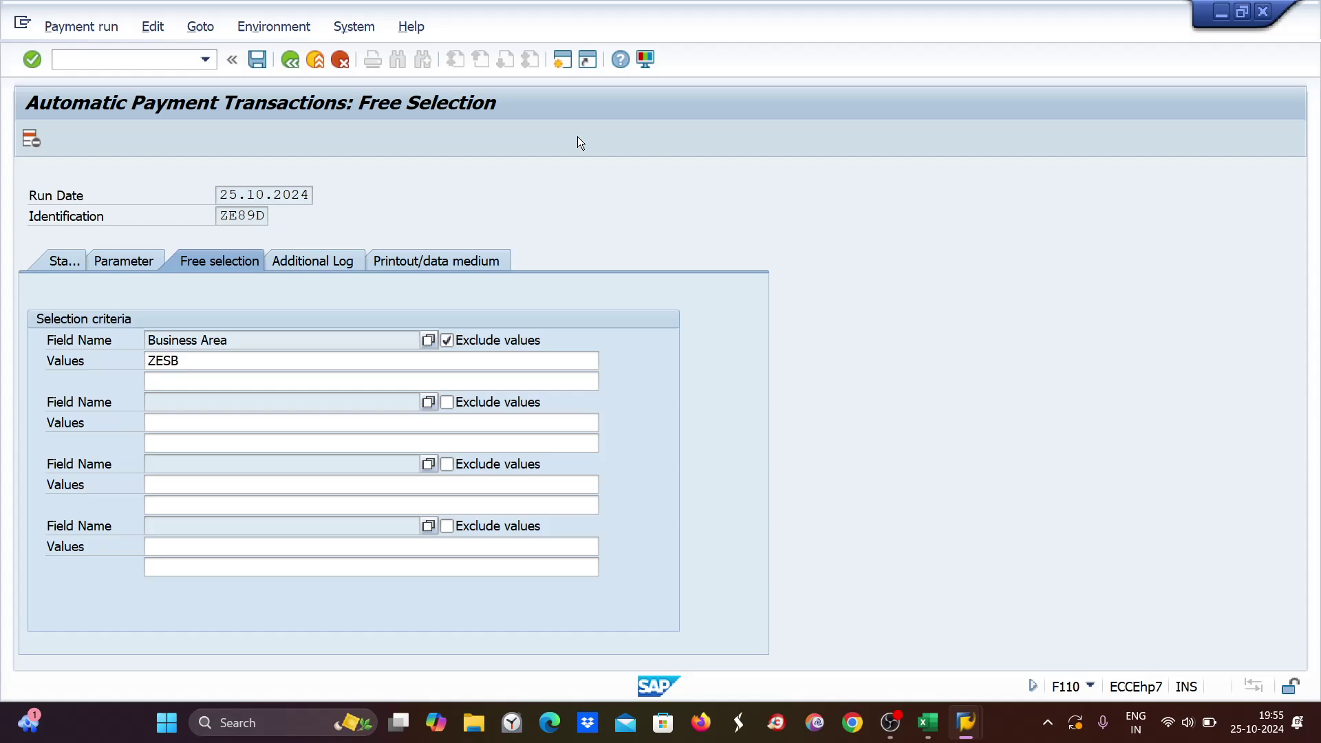
Save, run an immediate proposal, and open vendor 7001's items 1096–1098 totalling 7,800 INR.
key(ctrl+s)
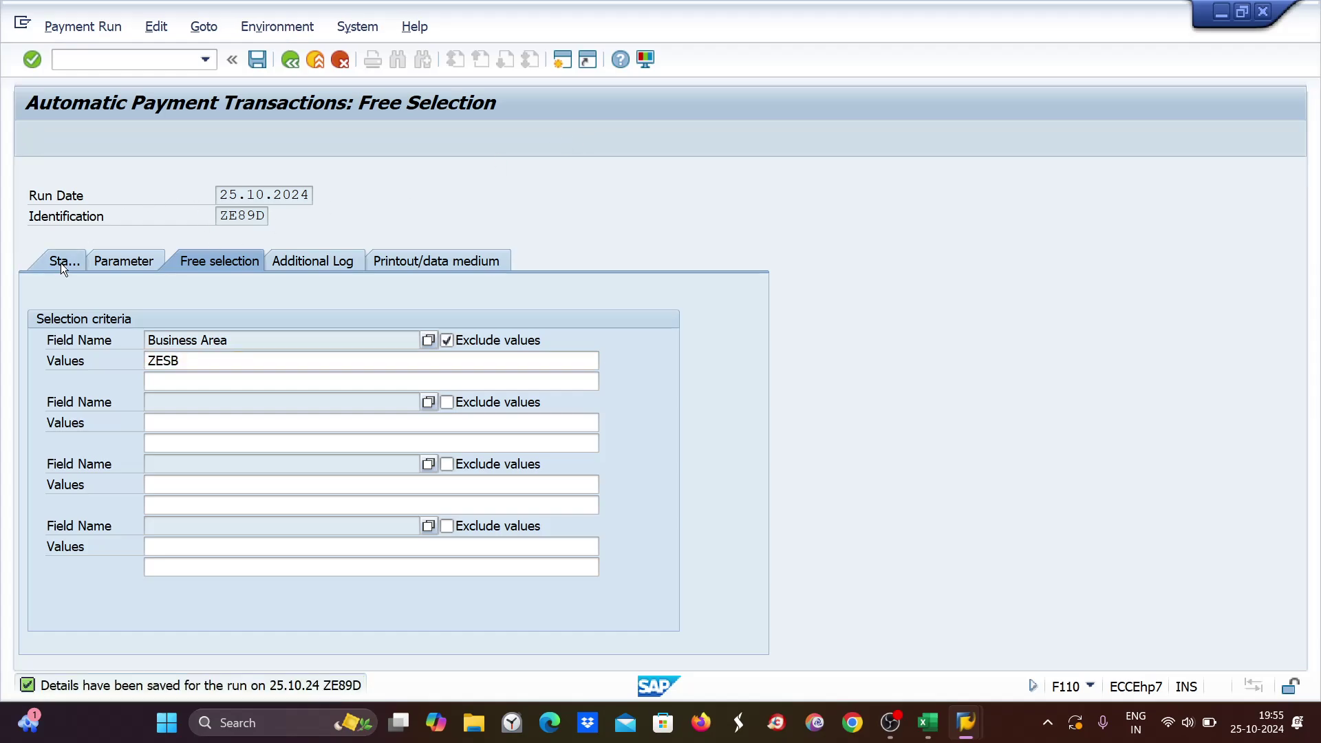
click(61, 263)
click(156, 141)
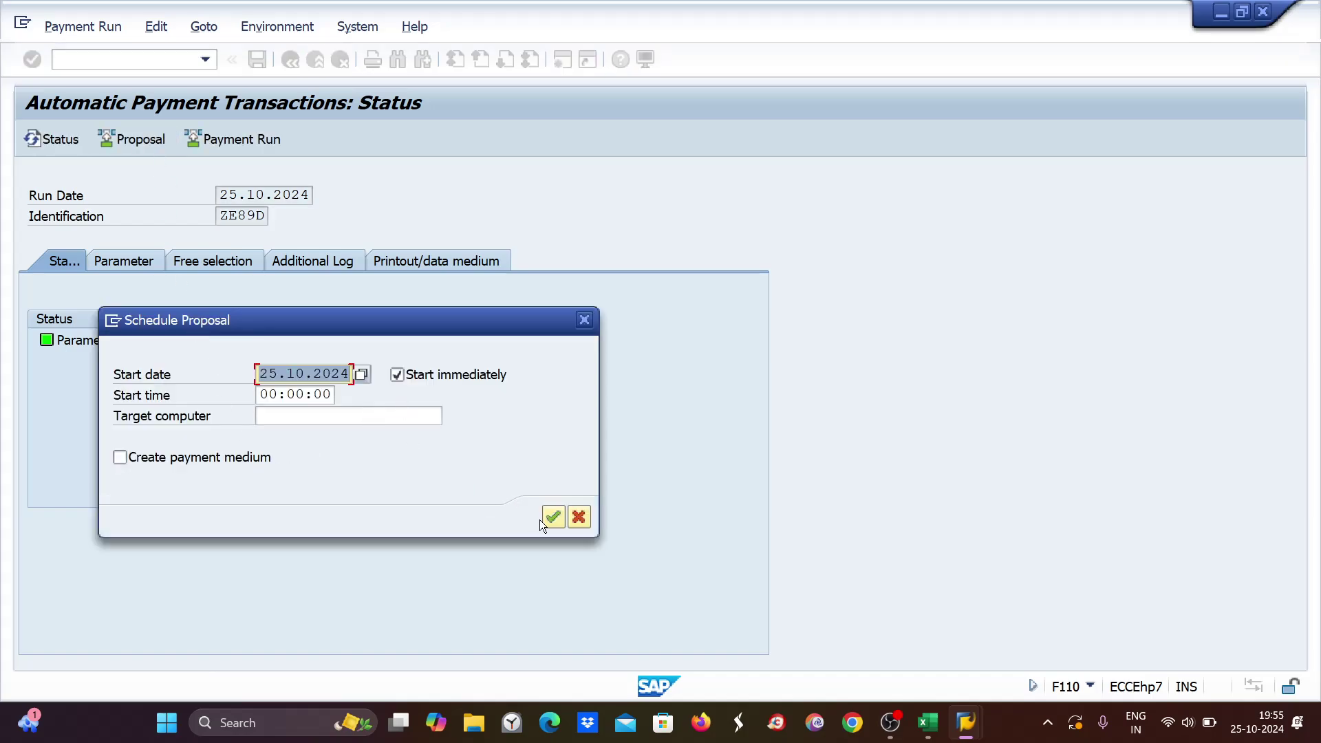
click(548, 519)
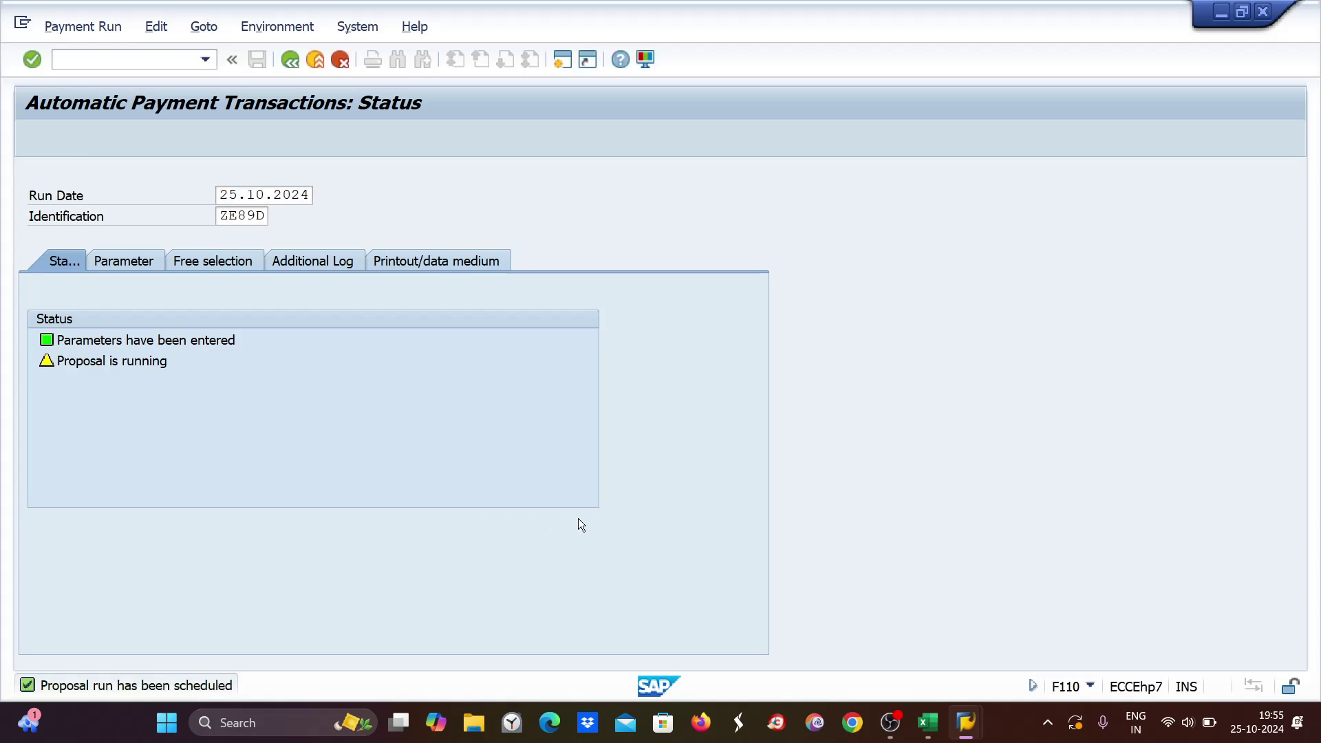
key(Return)
click(337, 139)
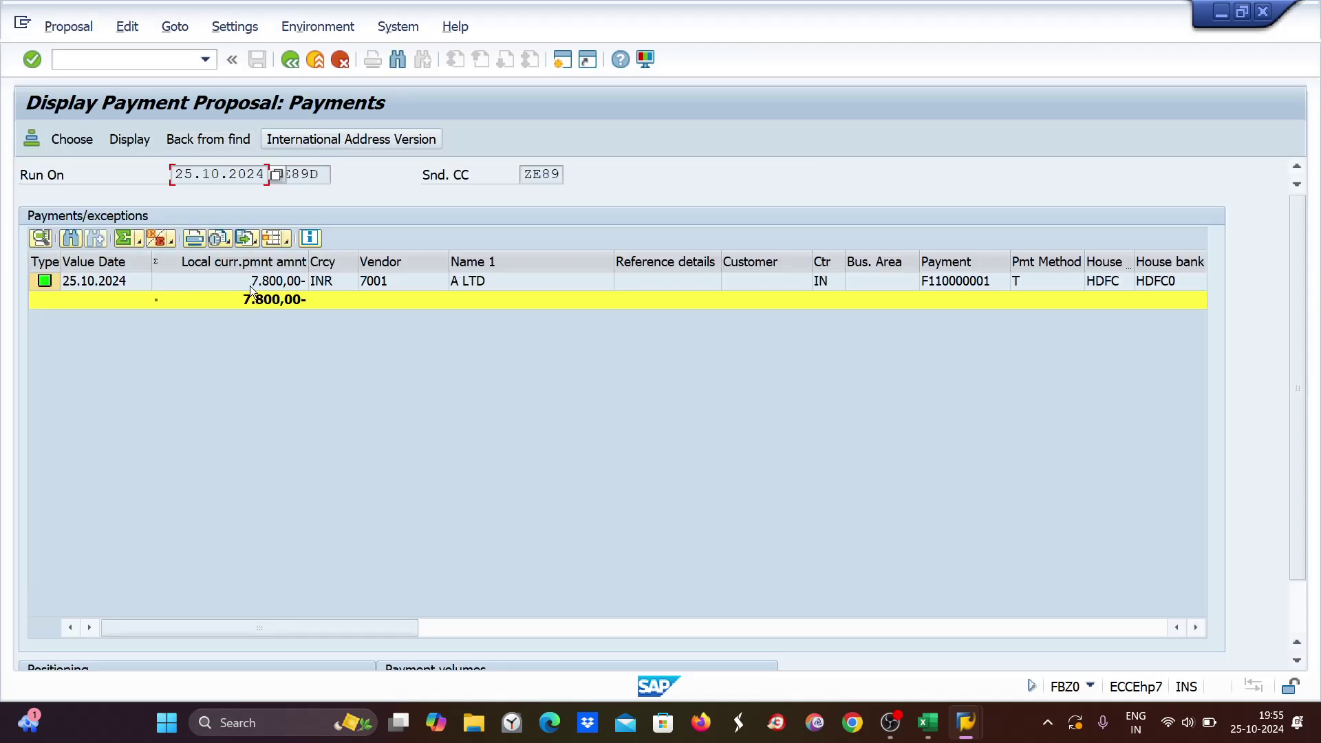
click(282, 282)
double_click(282, 282)
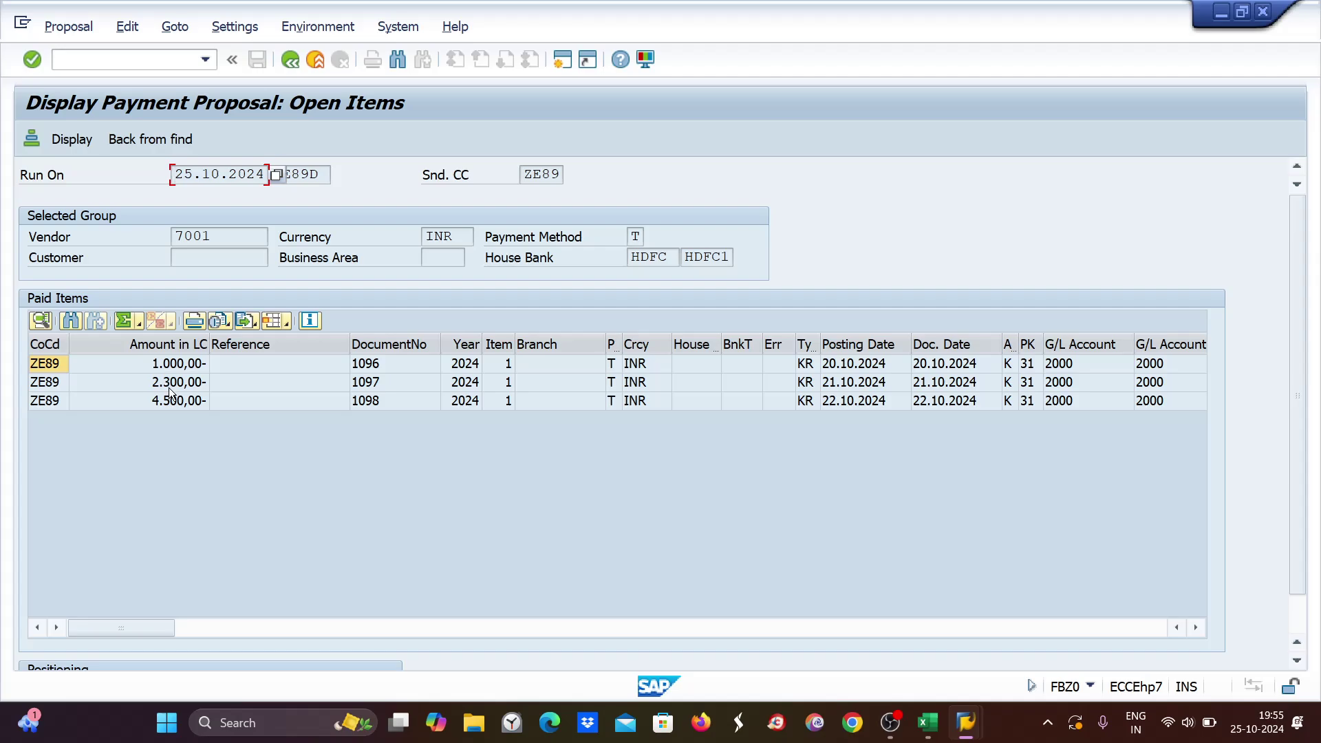
click(929, 723)
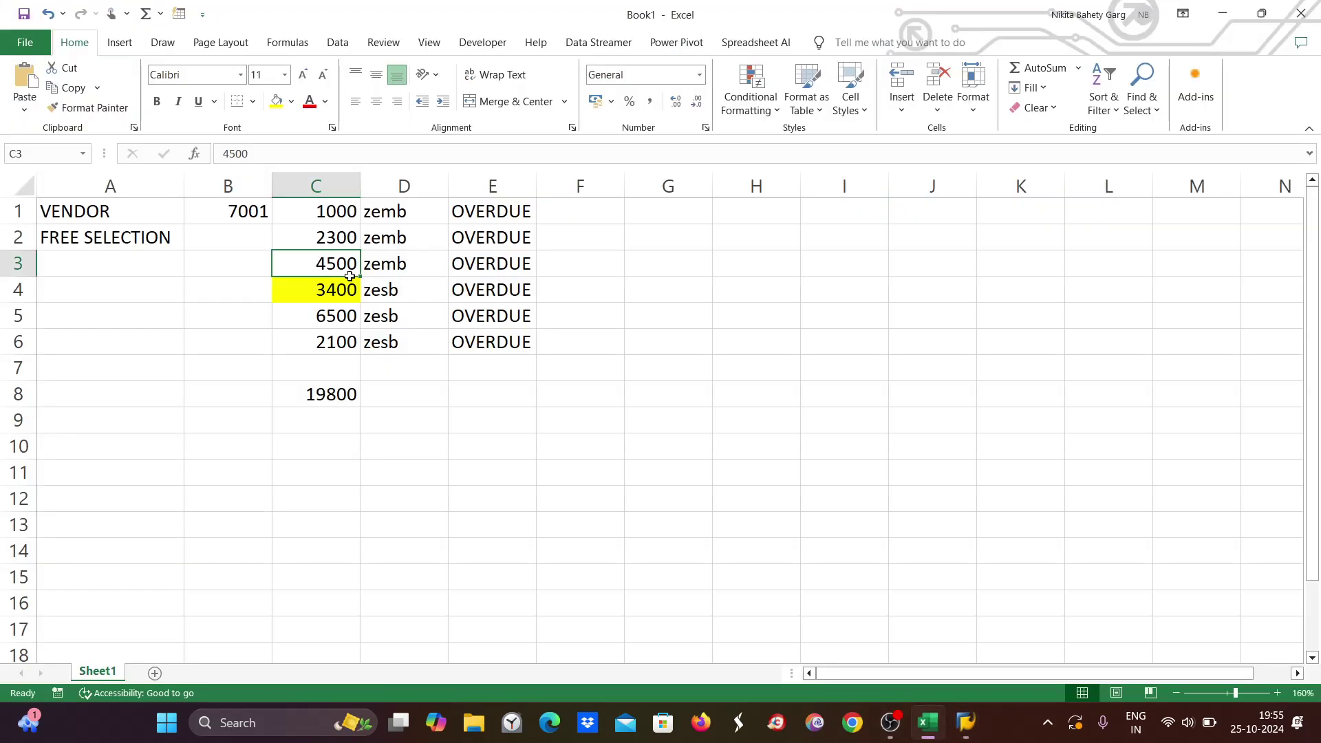
Review the column C amounts and the zemb and zesb entries in column D.
click(333, 213)
click(334, 241)
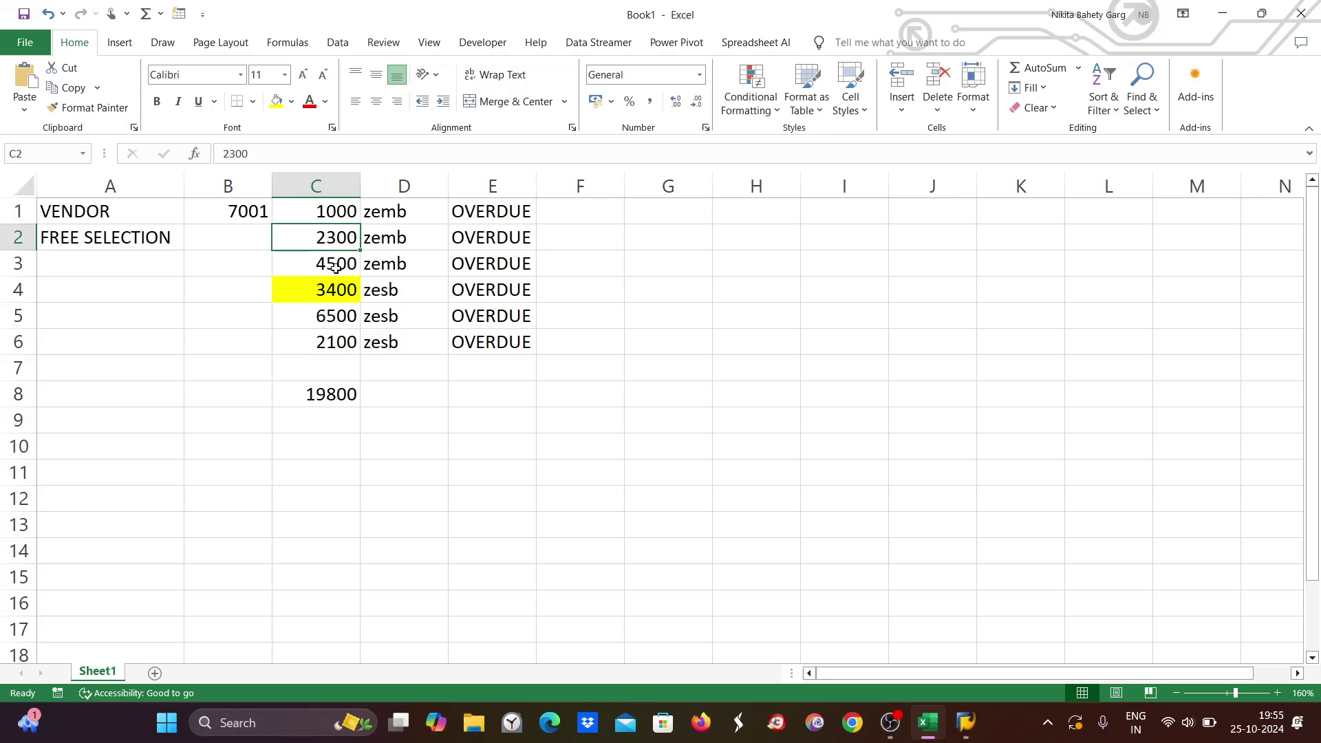
click(335, 270)
drag(392, 285, 386, 342)
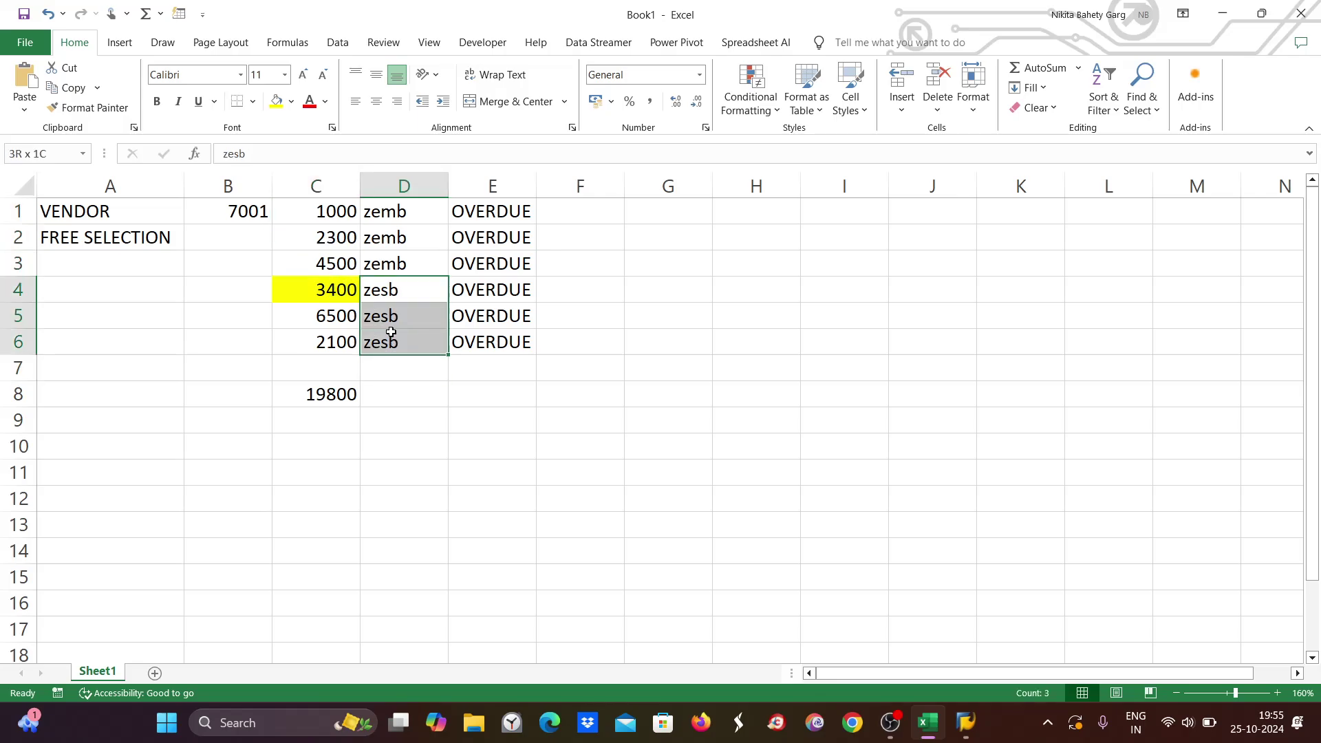
click(595, 301)
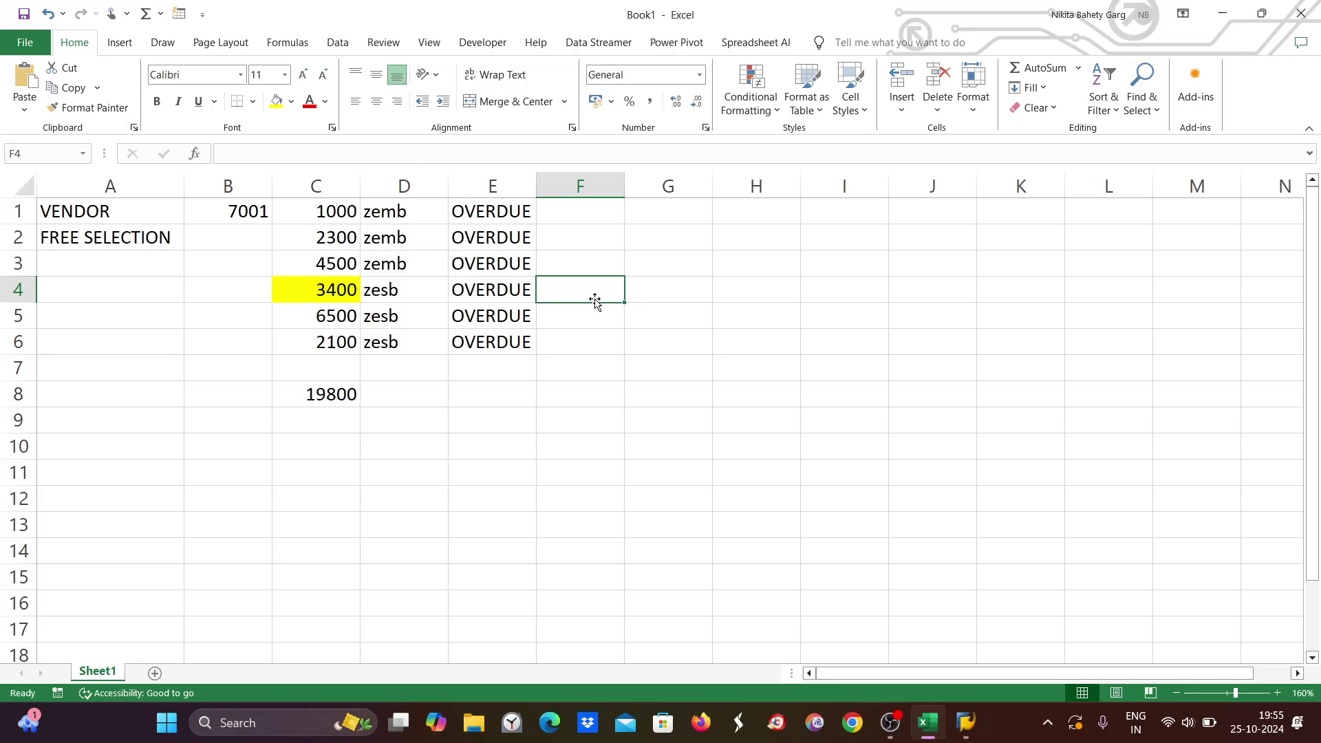
click(405, 210)
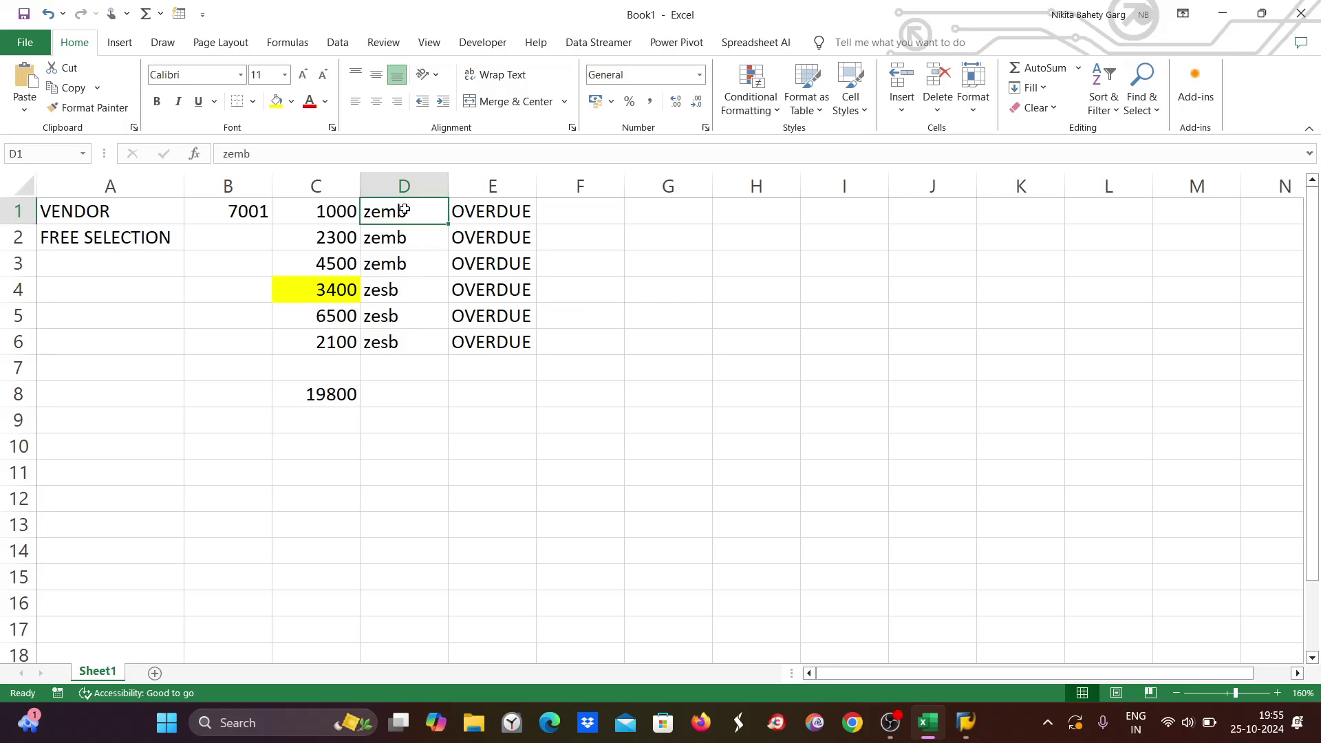
drag(405, 211, 401, 259)
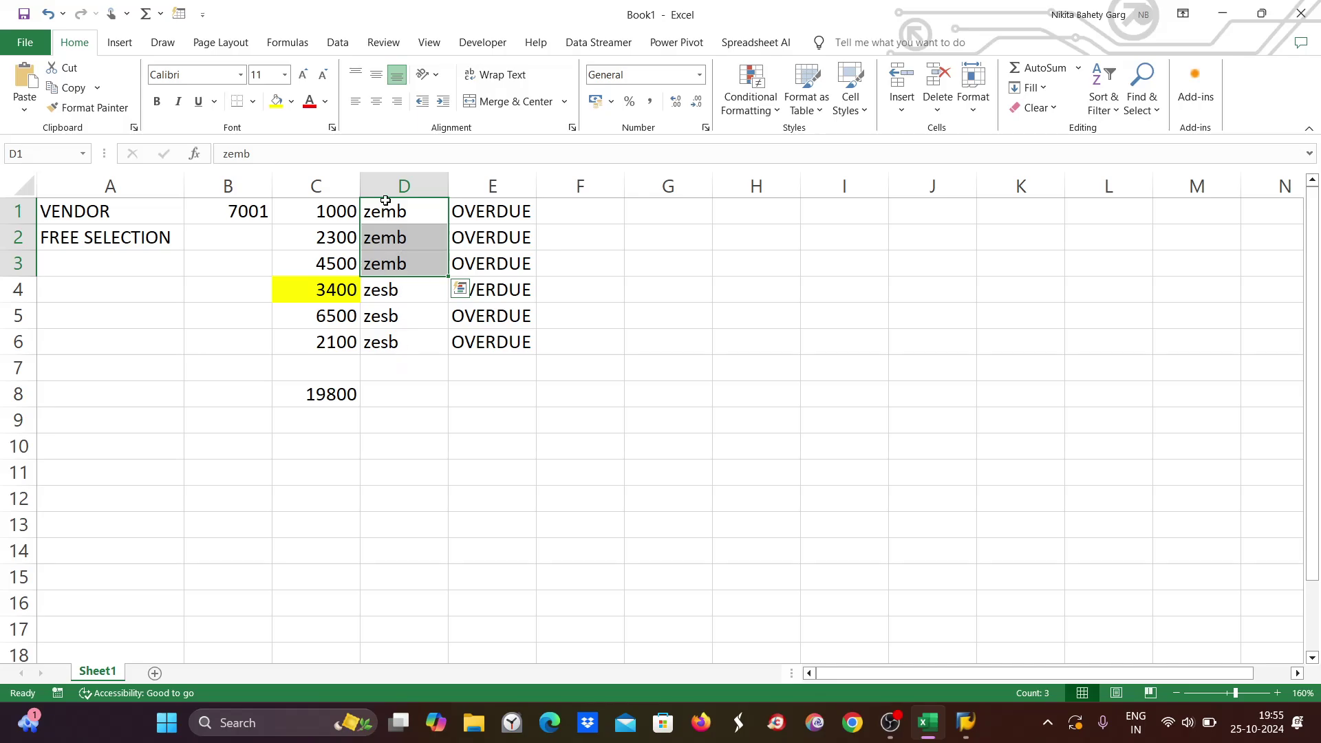
drag(382, 210, 378, 262)
drag(319, 212, 319, 259)
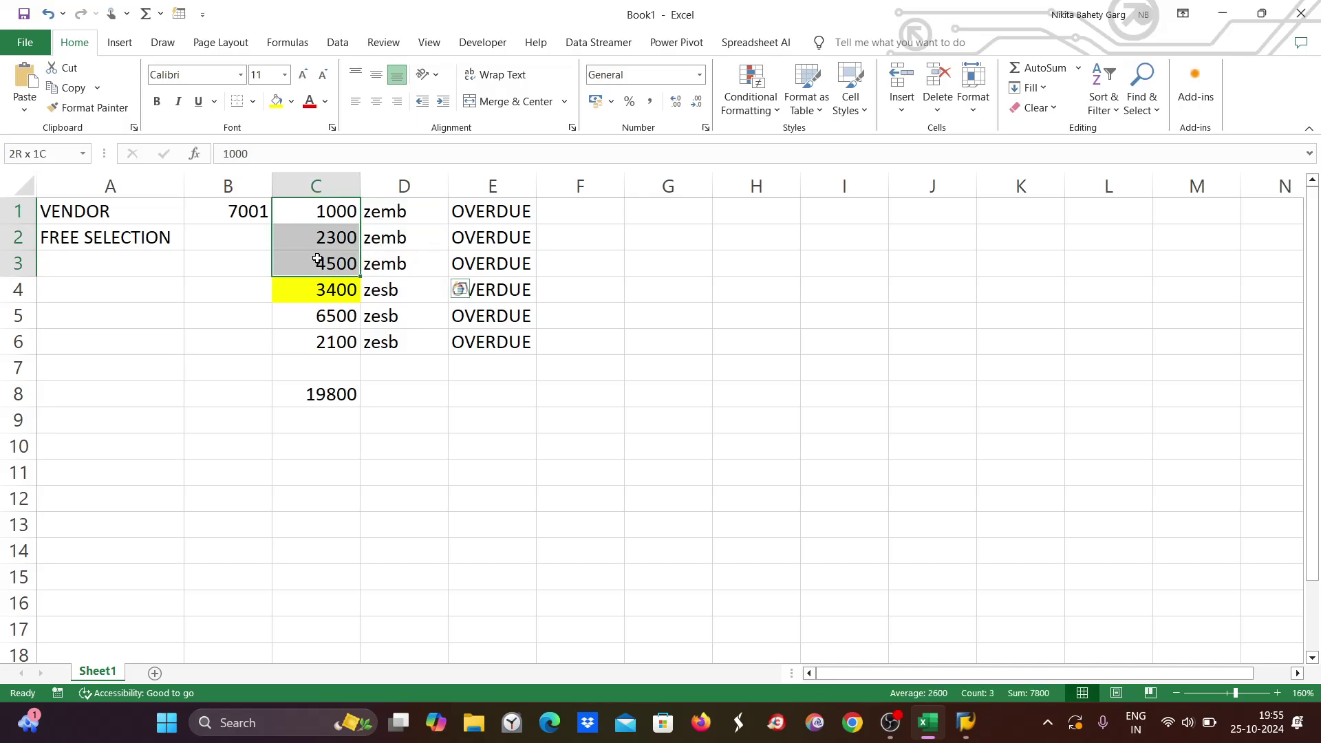
Colour the 2300 amount in C2 red, then return to SAP's proposal payments list.
click(328, 234)
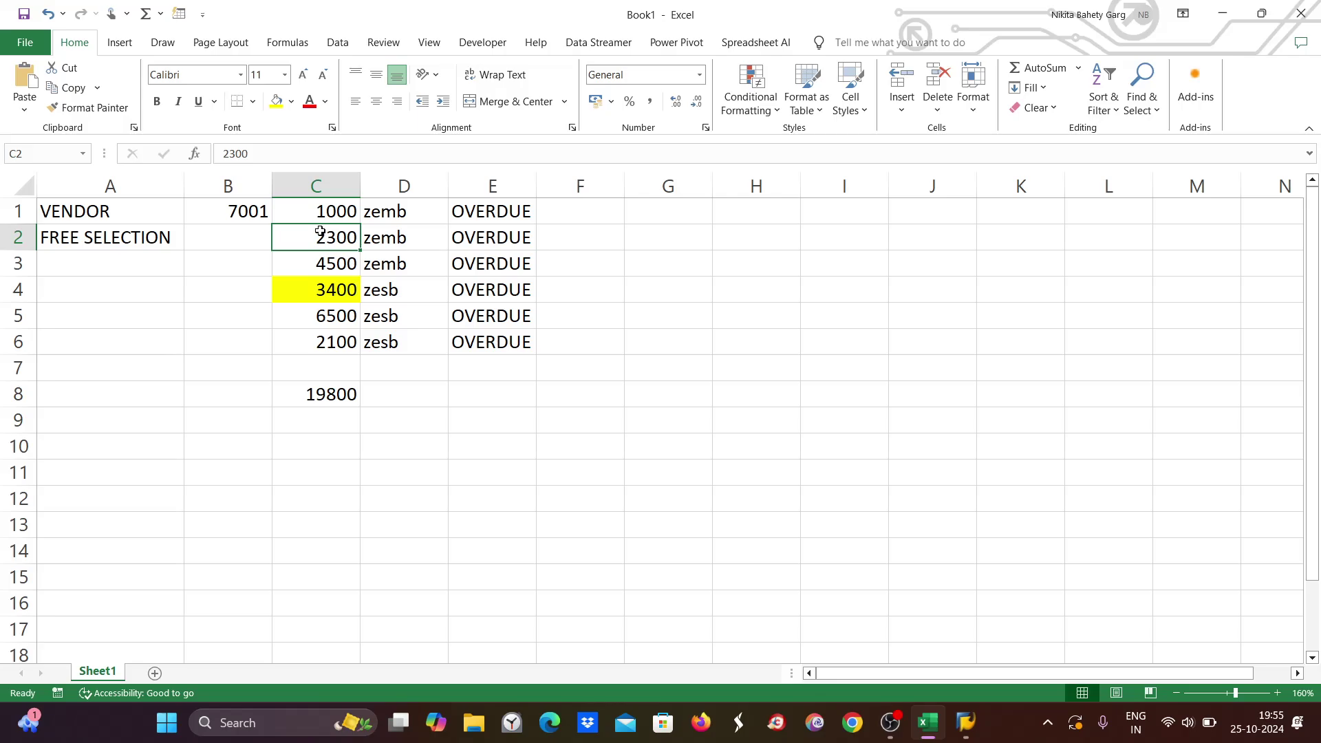
click(313, 104)
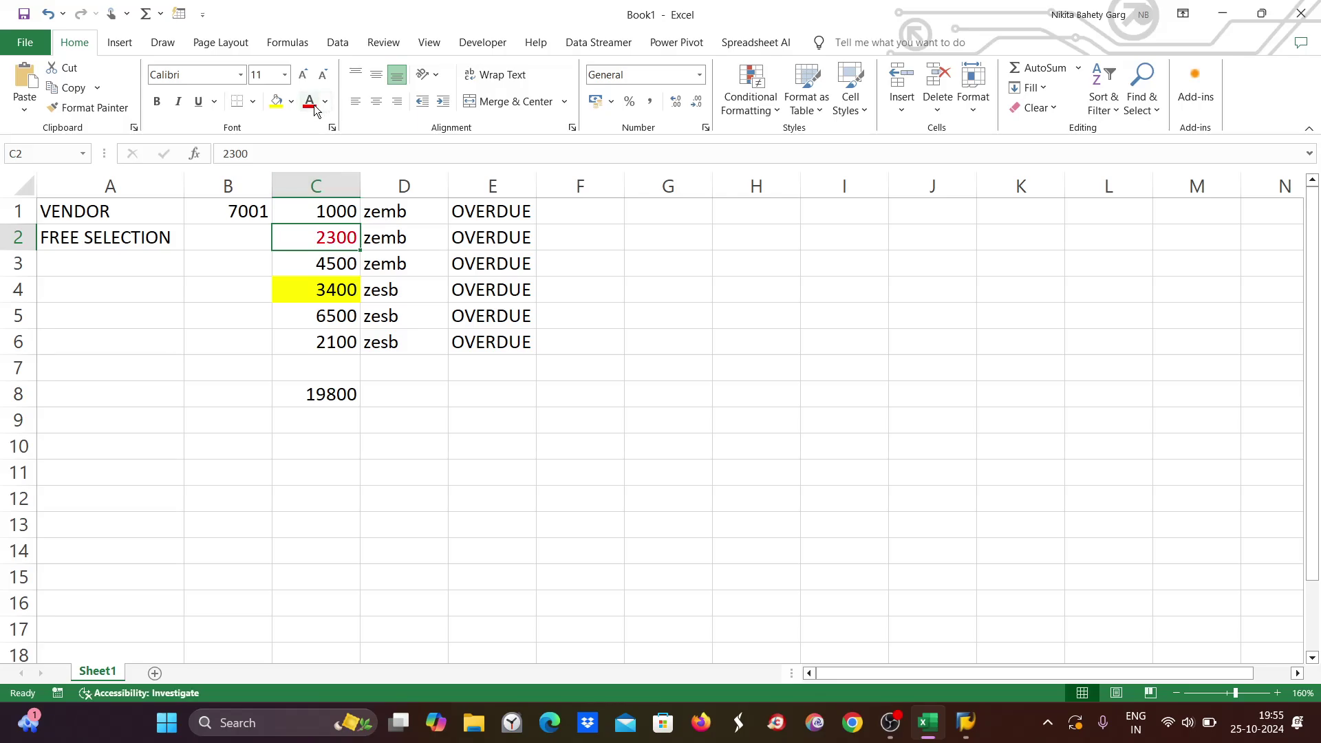
key(alt+Tab)
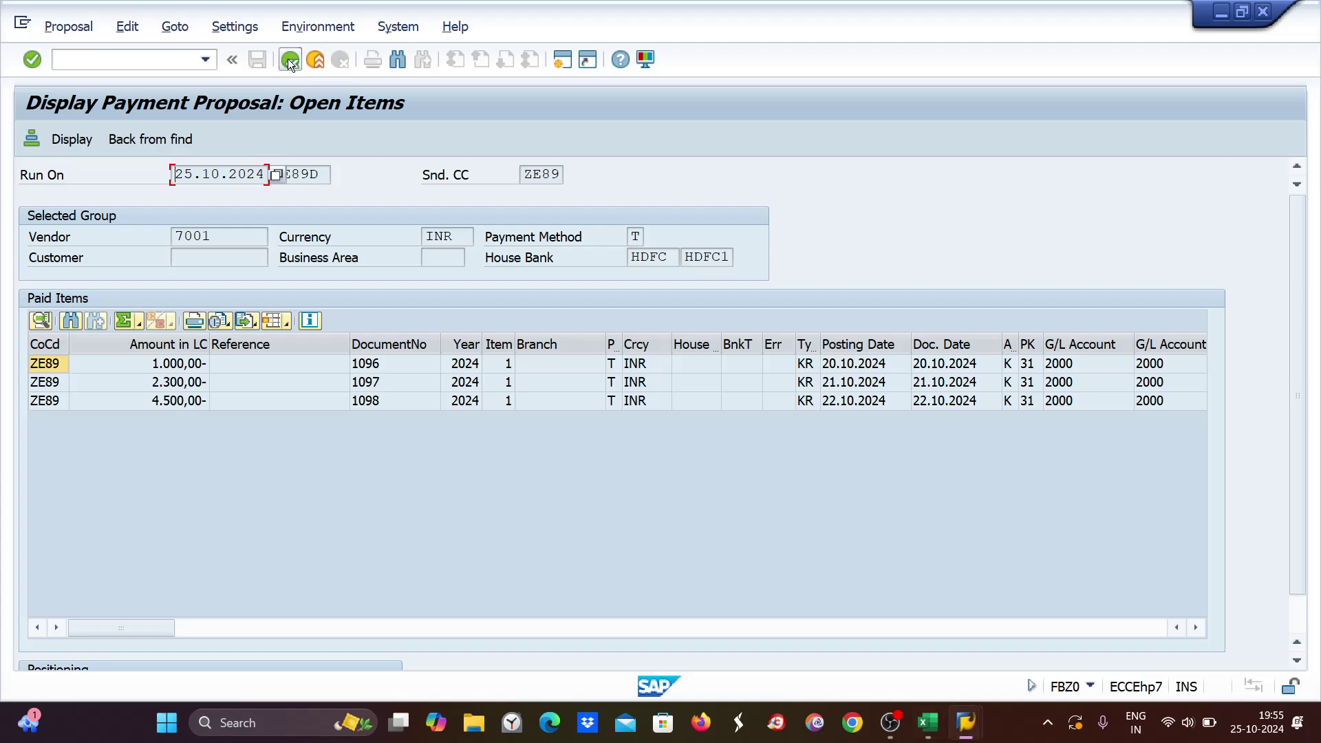
click(289, 59)
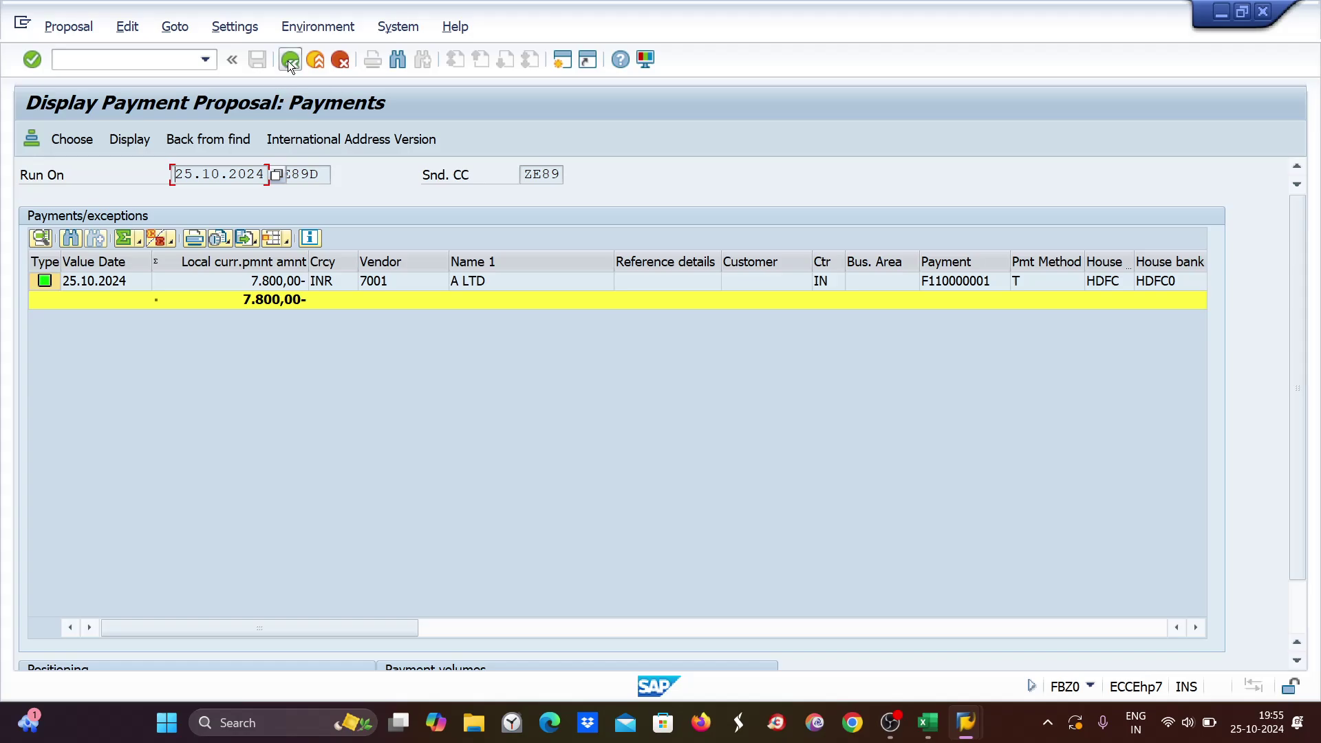
Return to the run status and delete the ZE89D proposal, confirming with Yes.
click(289, 60)
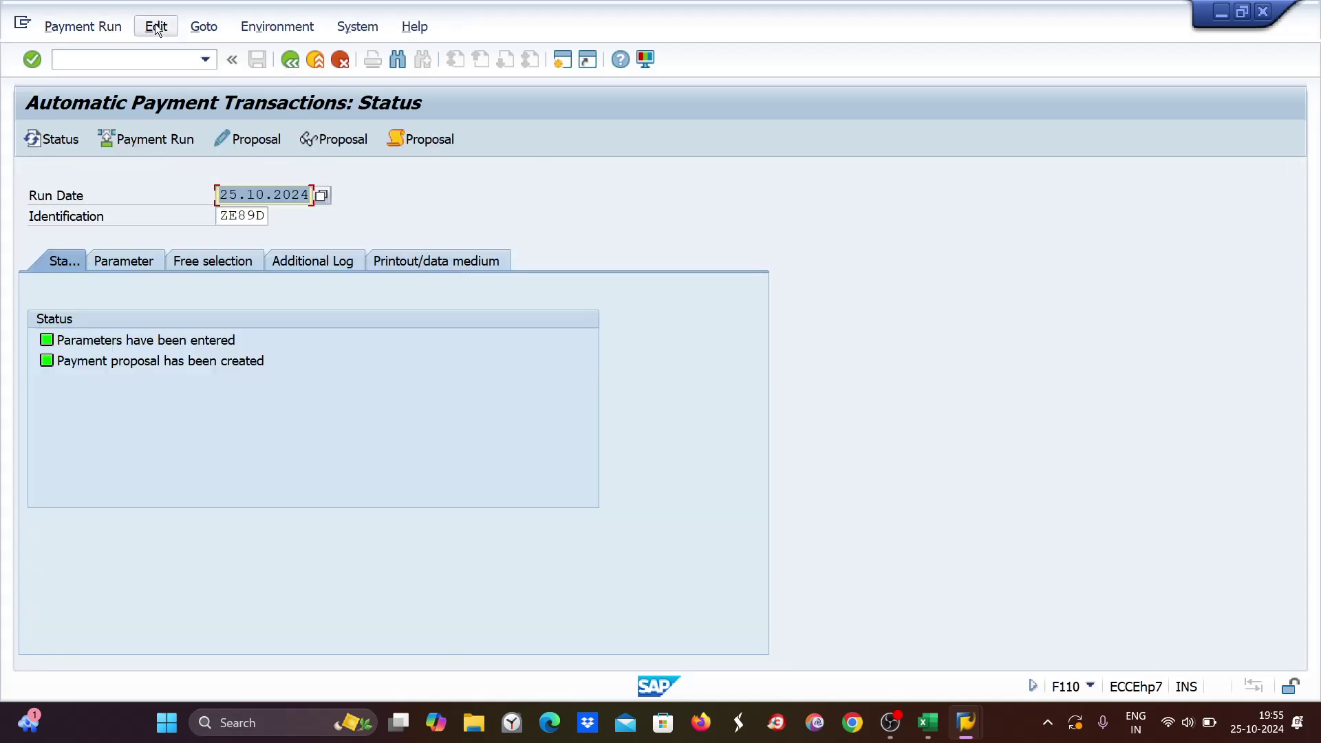
click(156, 27)
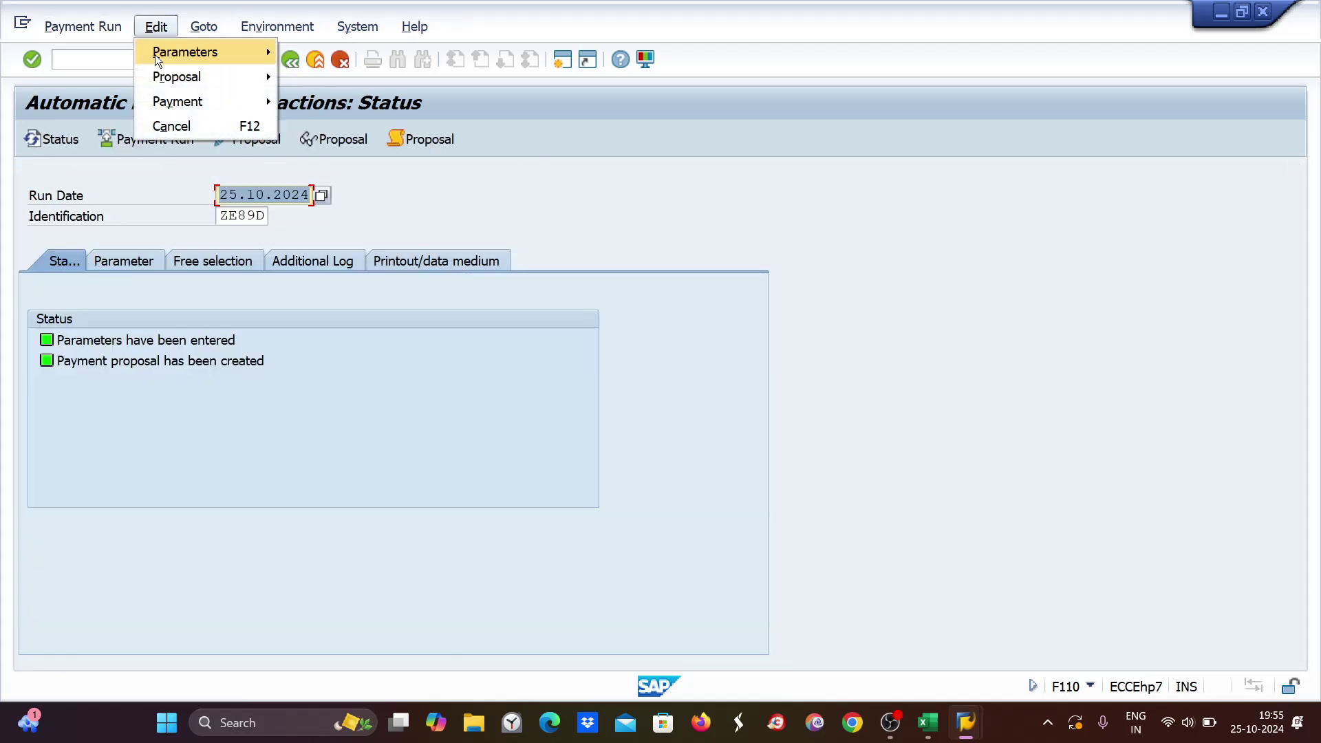
mouse_move(151, 78)
click(350, 147)
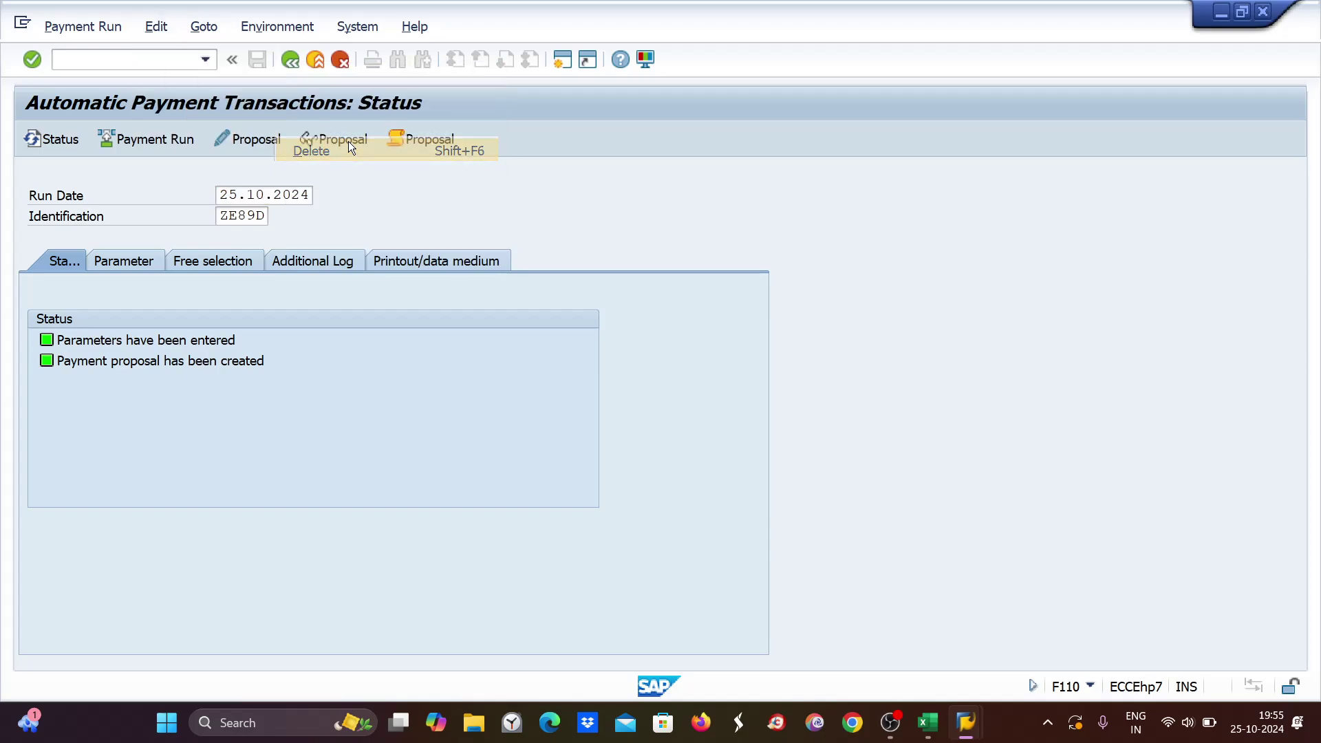
click(336, 375)
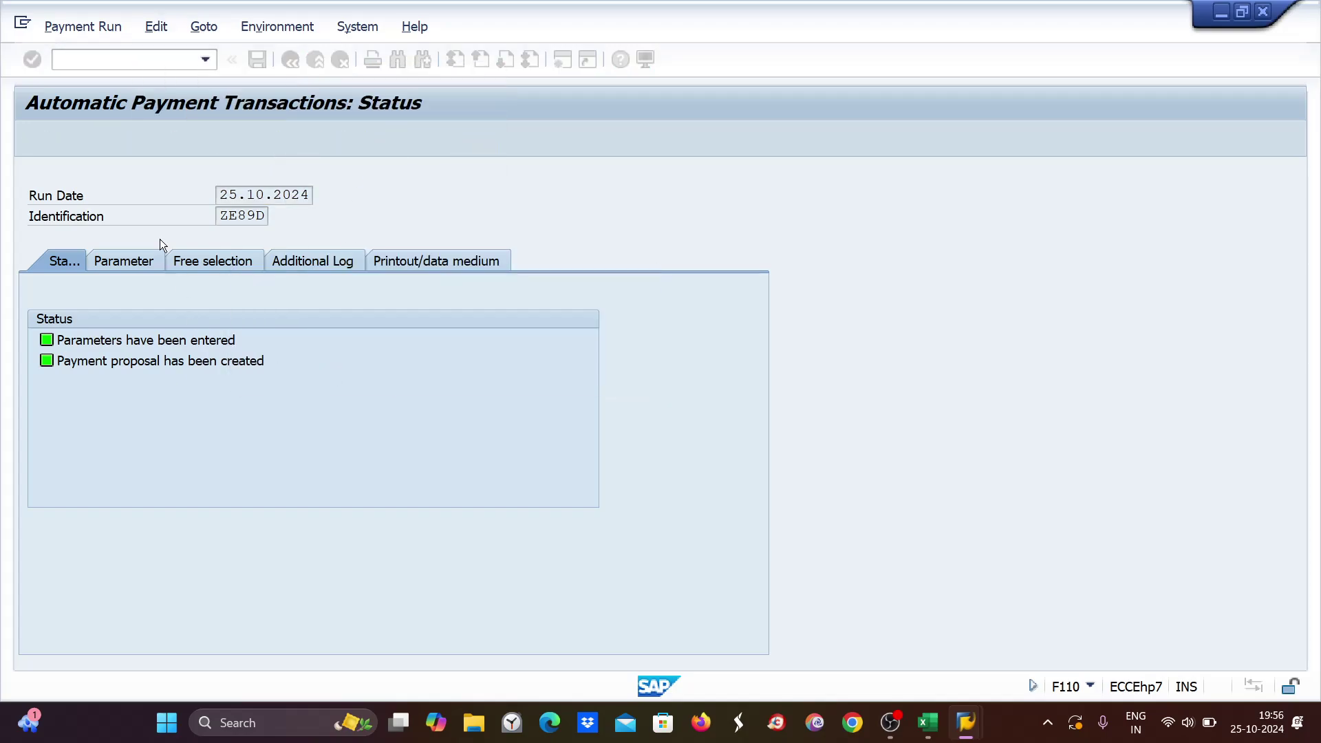
Open Free selection and compare the zemb entries D1:D3 and red 2300 in Excel.
click(216, 261)
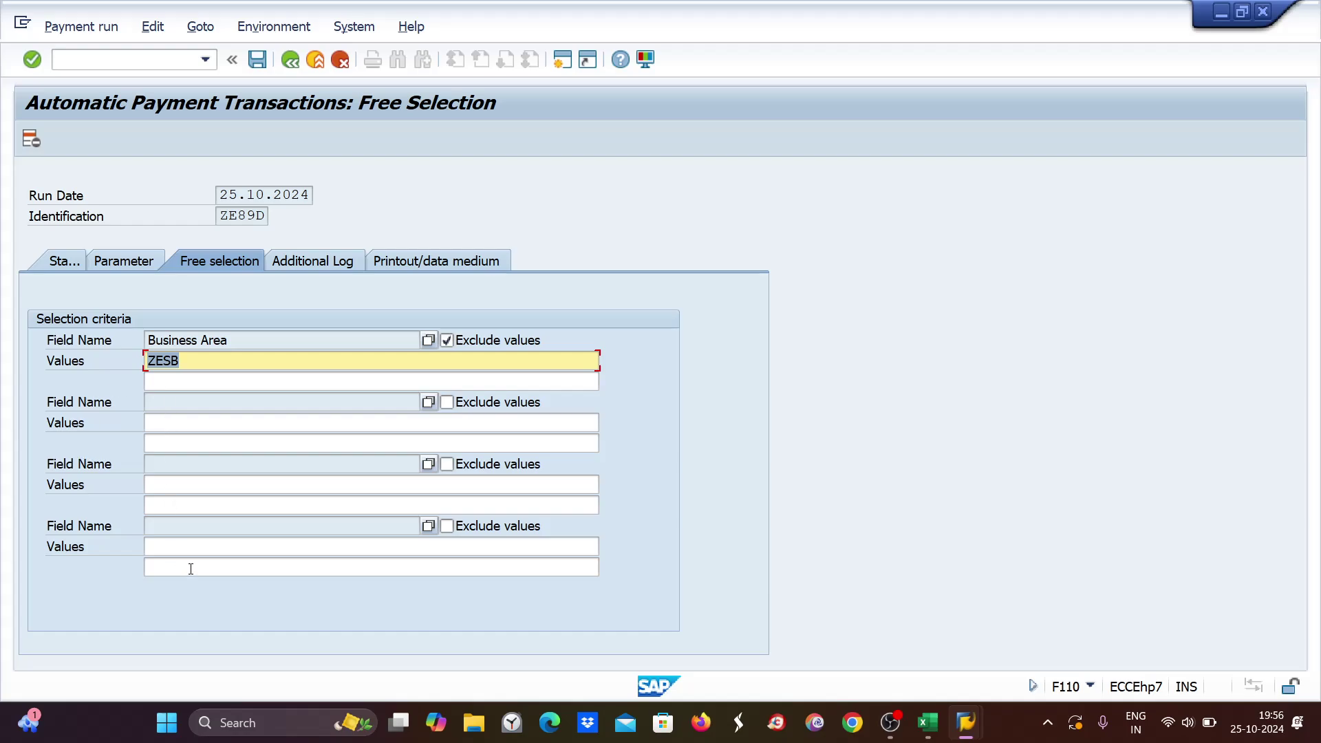
key(alt+Tab)
drag(387, 211, 389, 265)
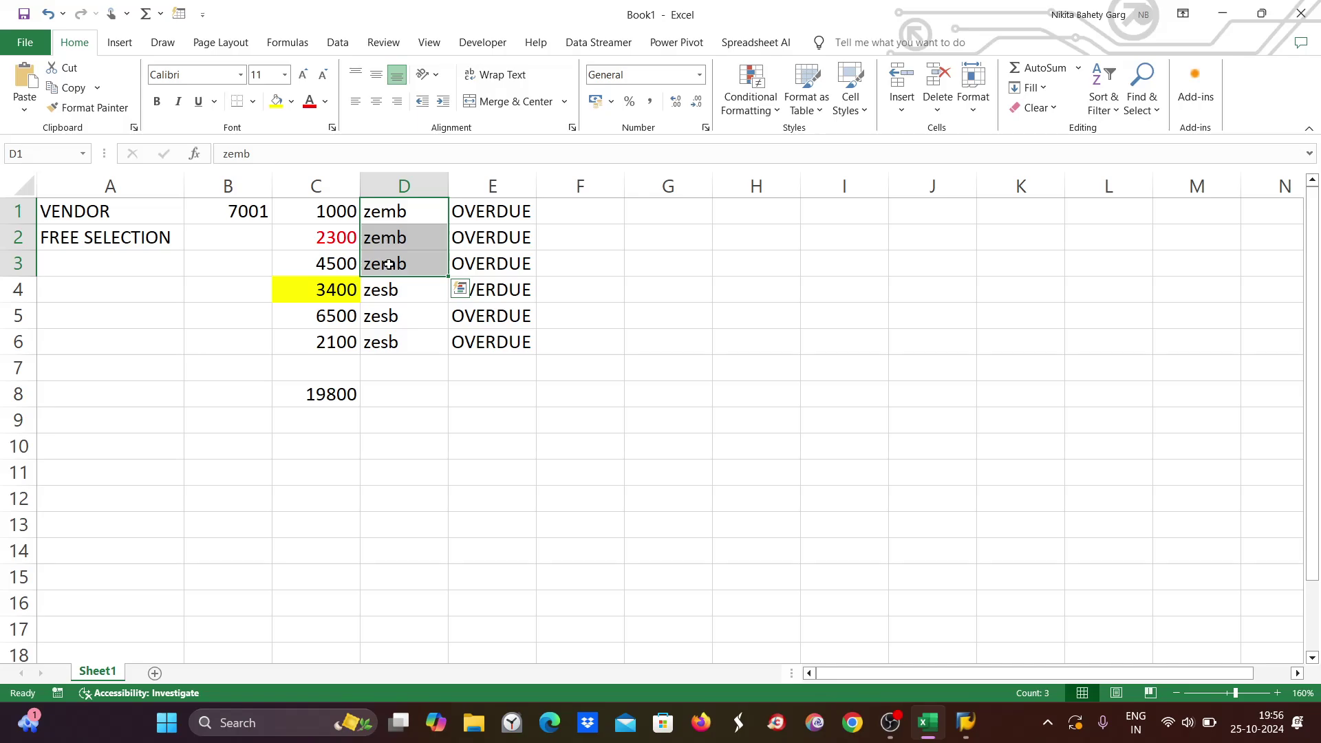
click(323, 238)
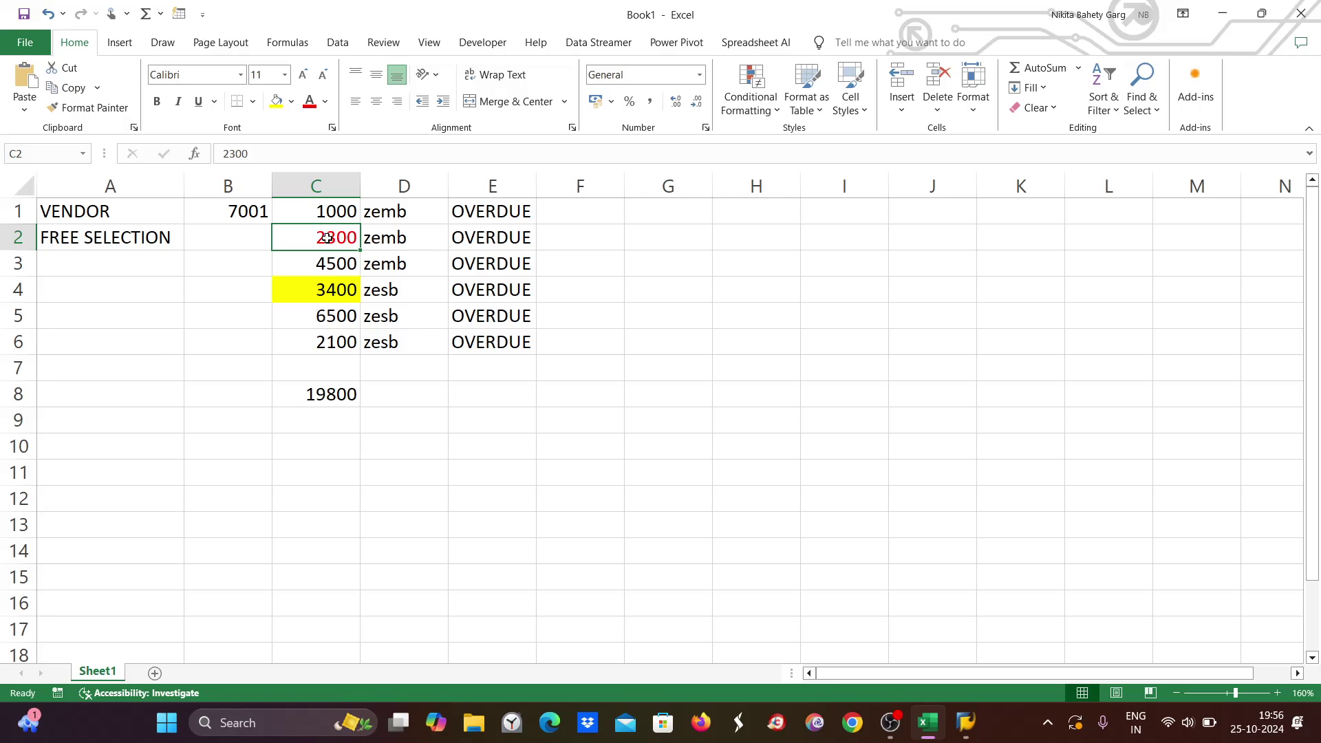
key(alt+Tab)
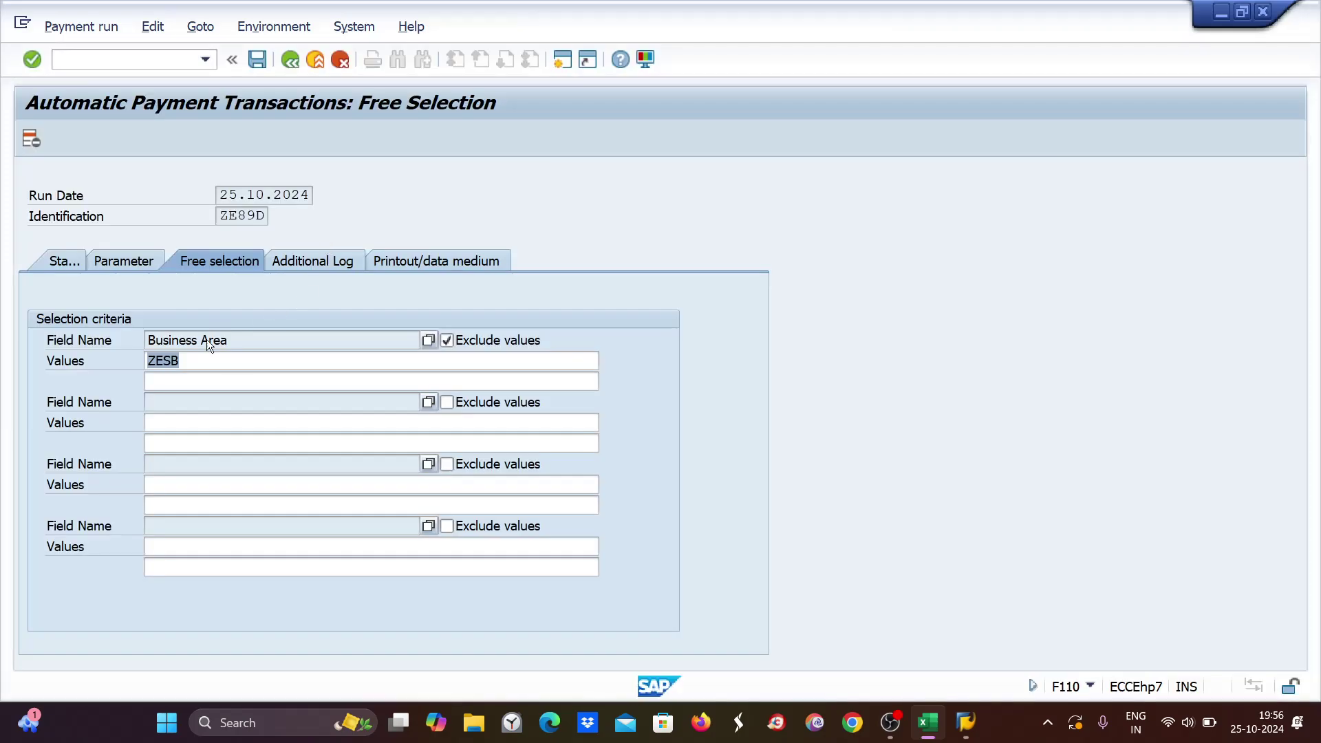
Replace ZESB with ZEMB as the Business Area value and recheck vendor 7001's line items.
double_click(201, 366)
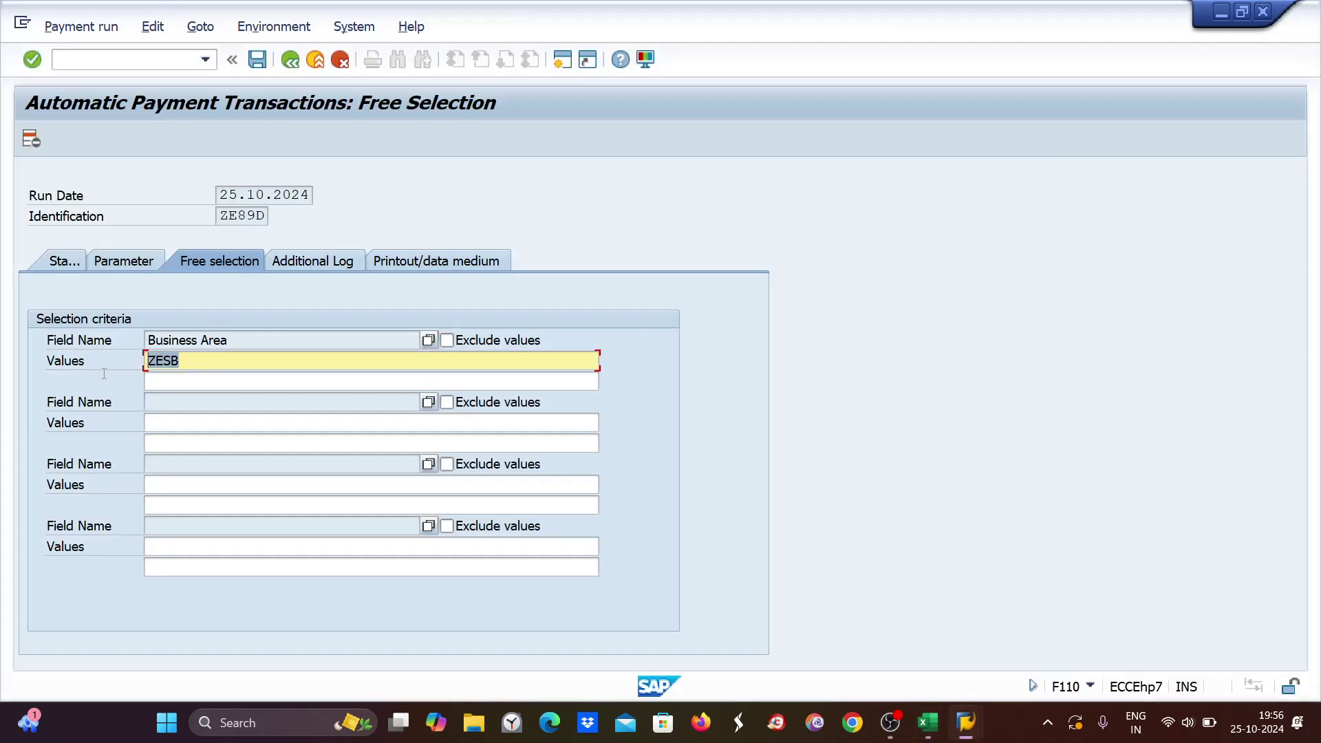
key(BackSpace)
text(ZEMB)
click(927, 723)
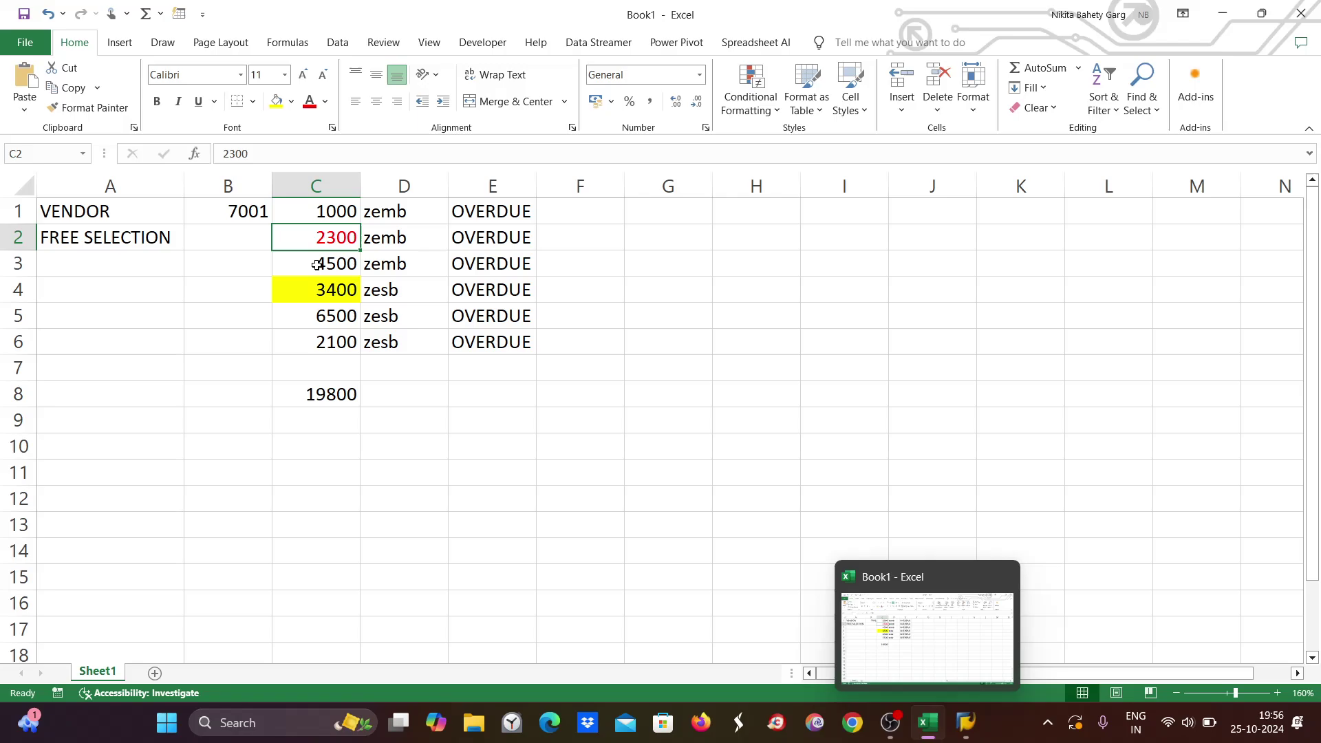
click(962, 724)
mouse_move(966, 724)
click(937, 688)
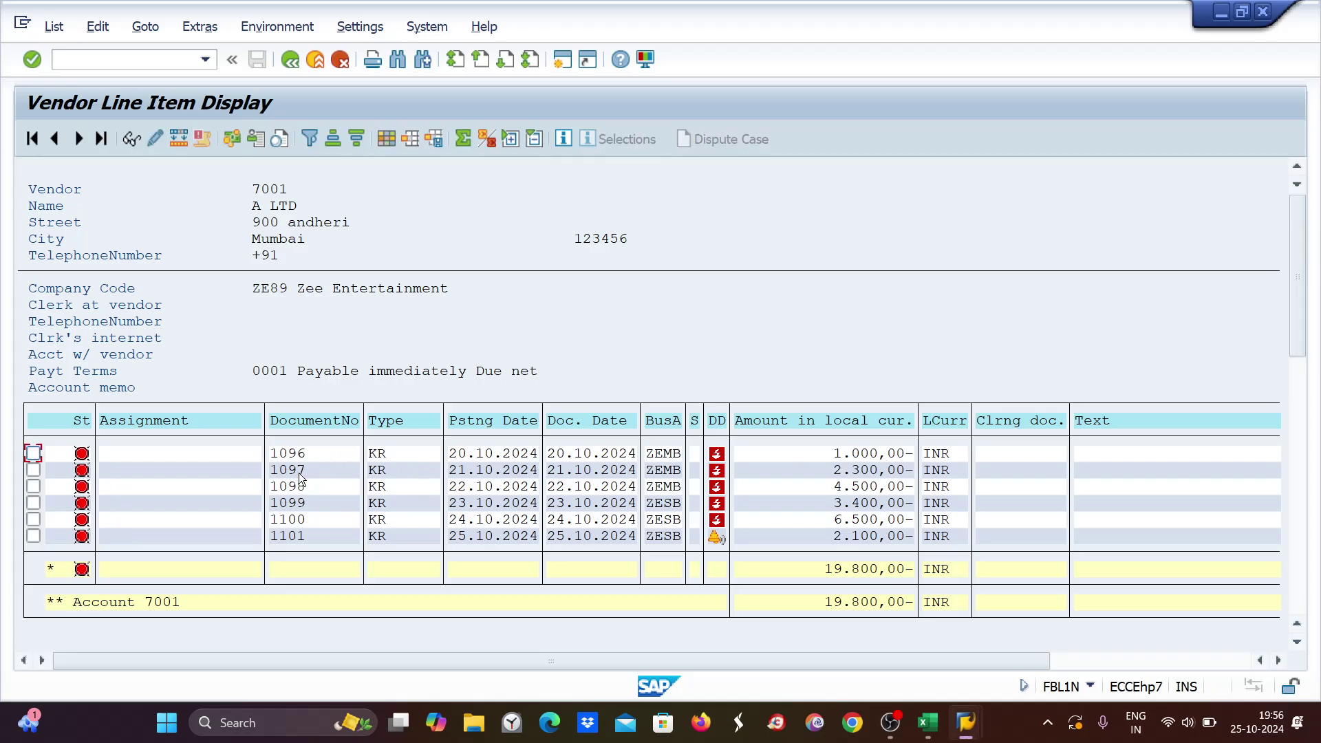
key(alt+Tab)
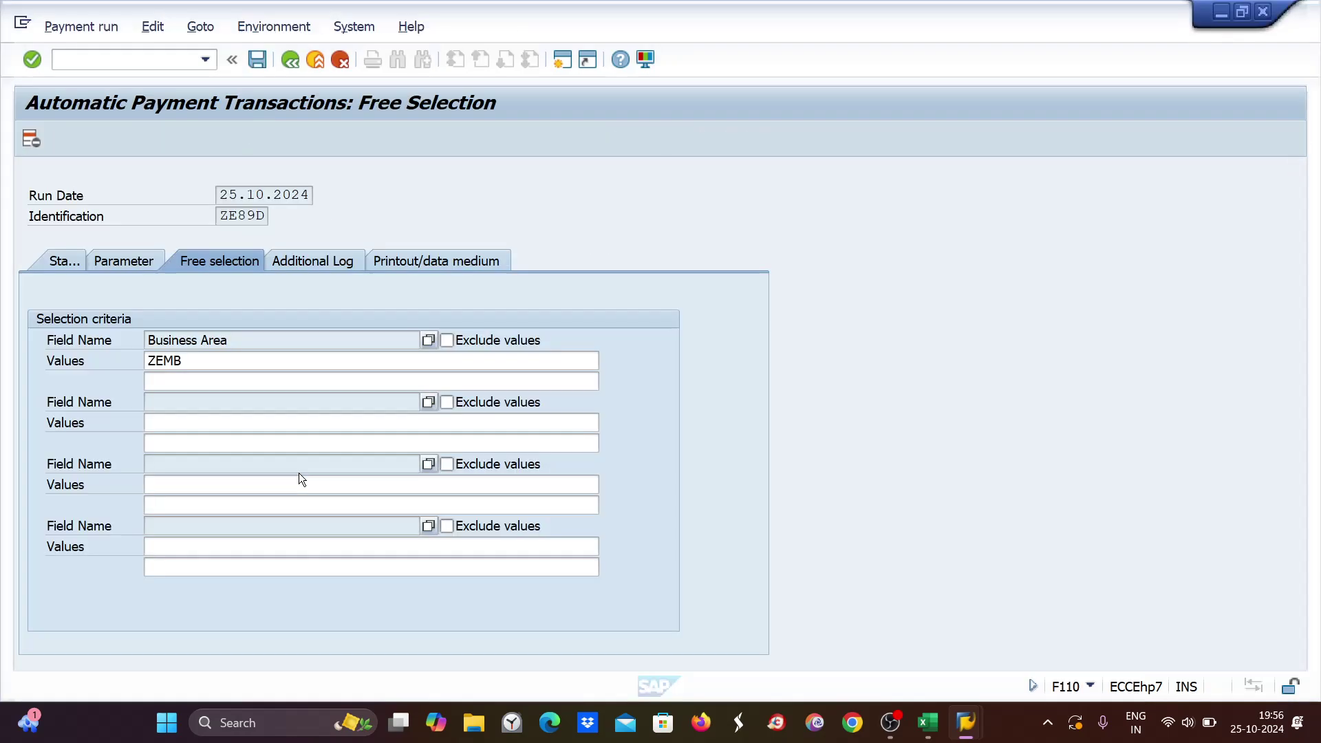
Add Document Number 1097 as a second free-selection criterion, marked to exclude.
click(264, 423)
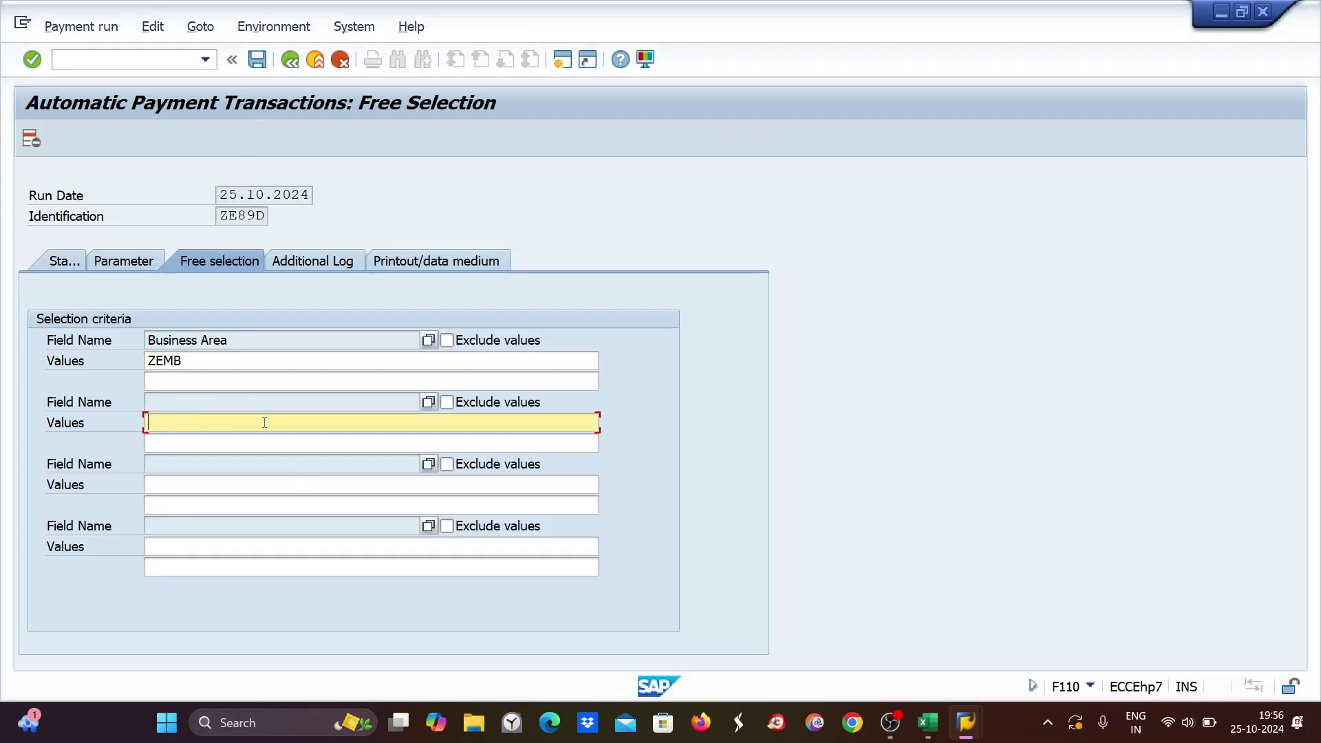
click(428, 402)
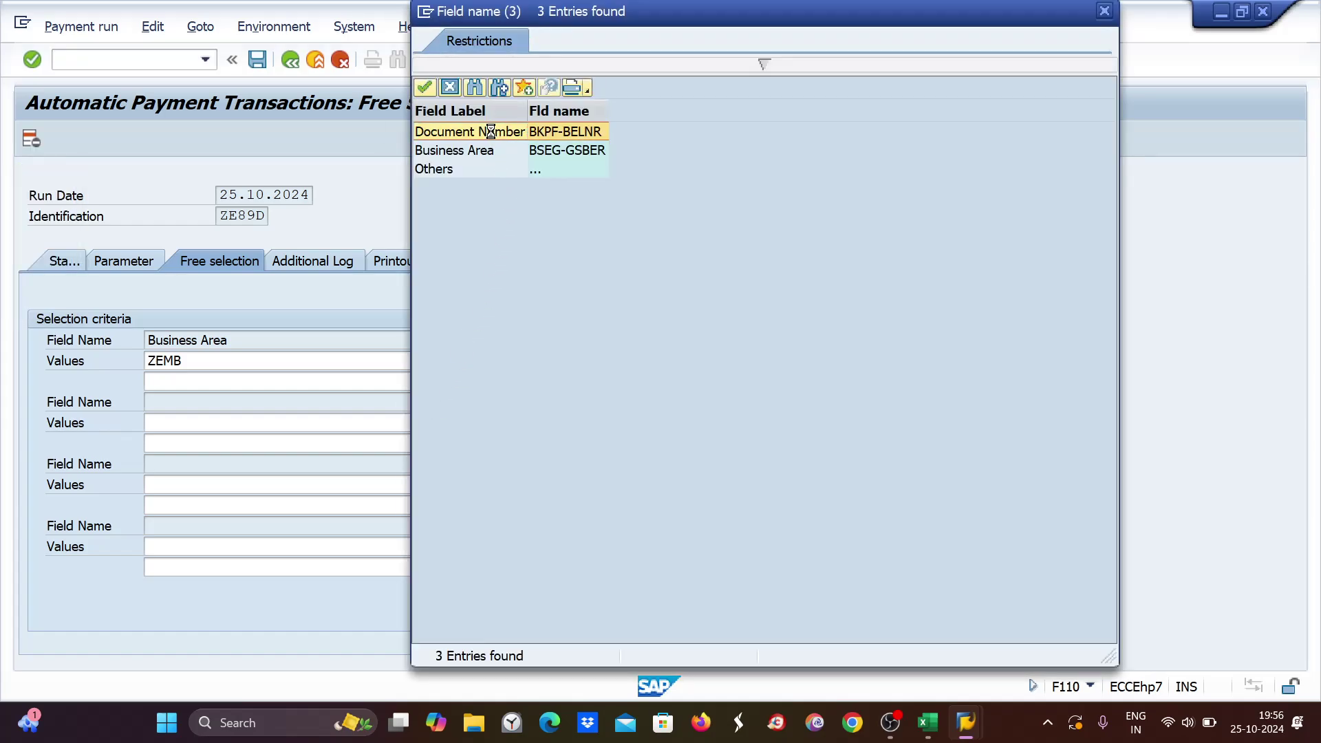
double_click(490, 131)
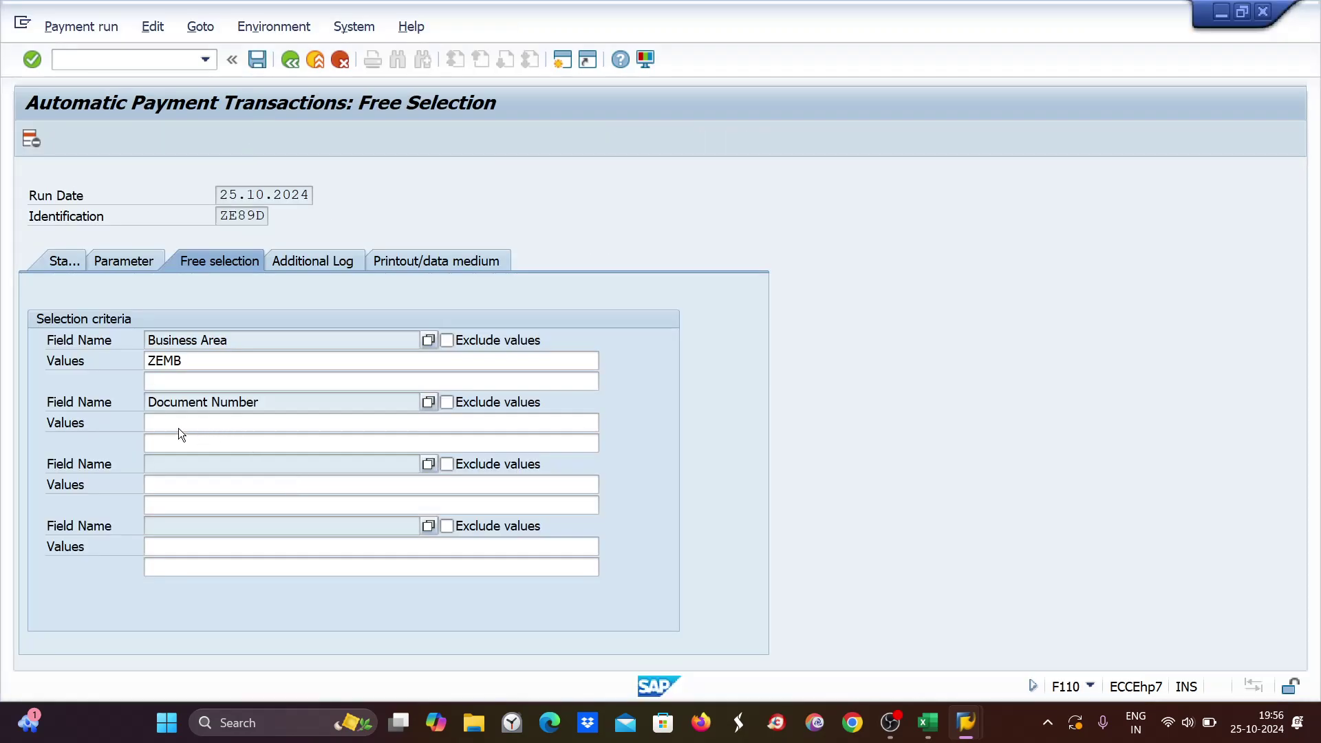
click(170, 423)
text(1)
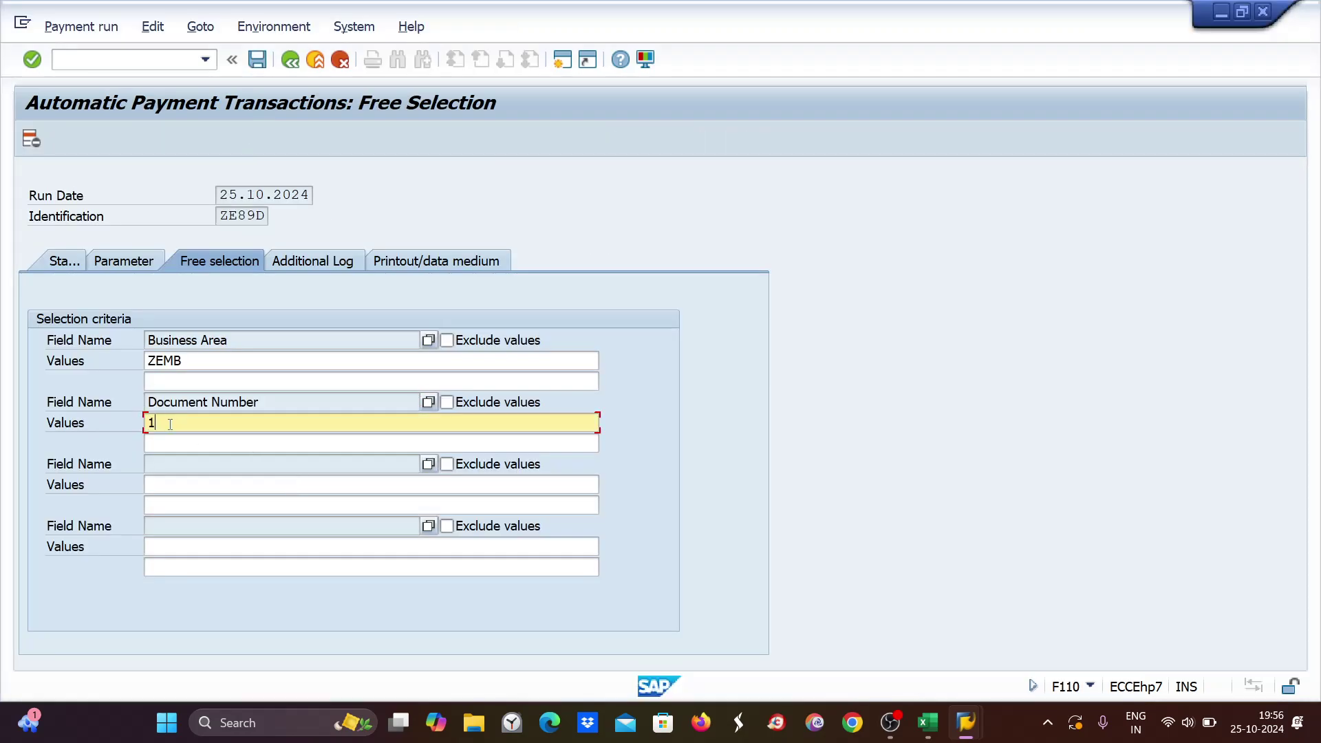
text(097)
click(454, 405)
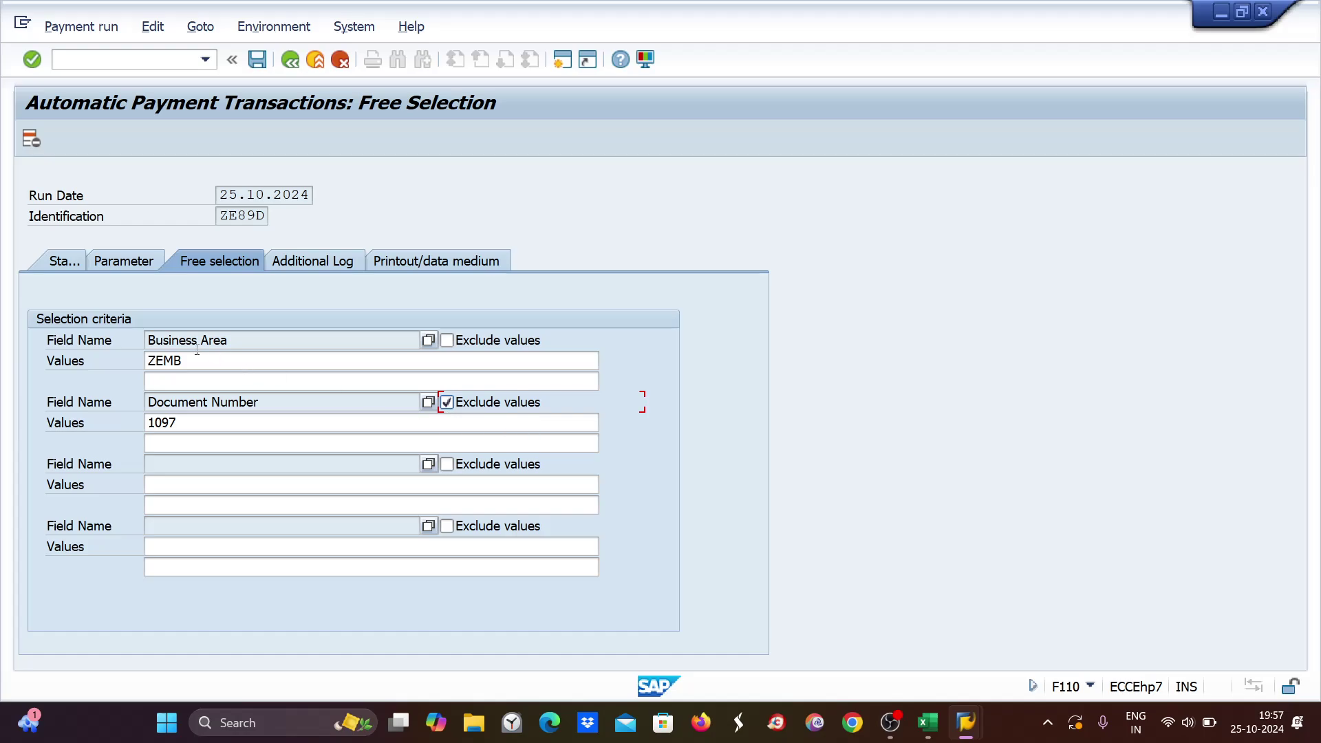
drag(184, 359, 148, 361)
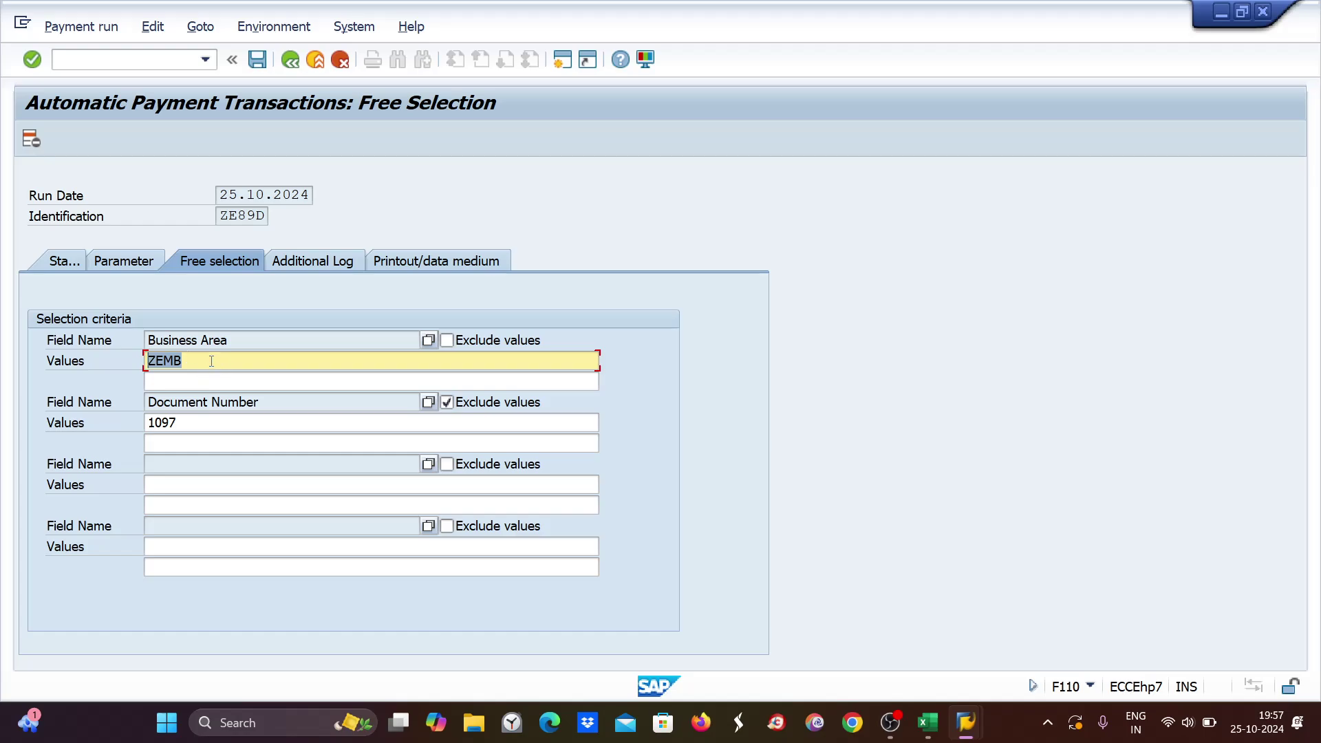
Cross-check document 1097 against the Excel notes and the vendor line item list.
click(187, 425)
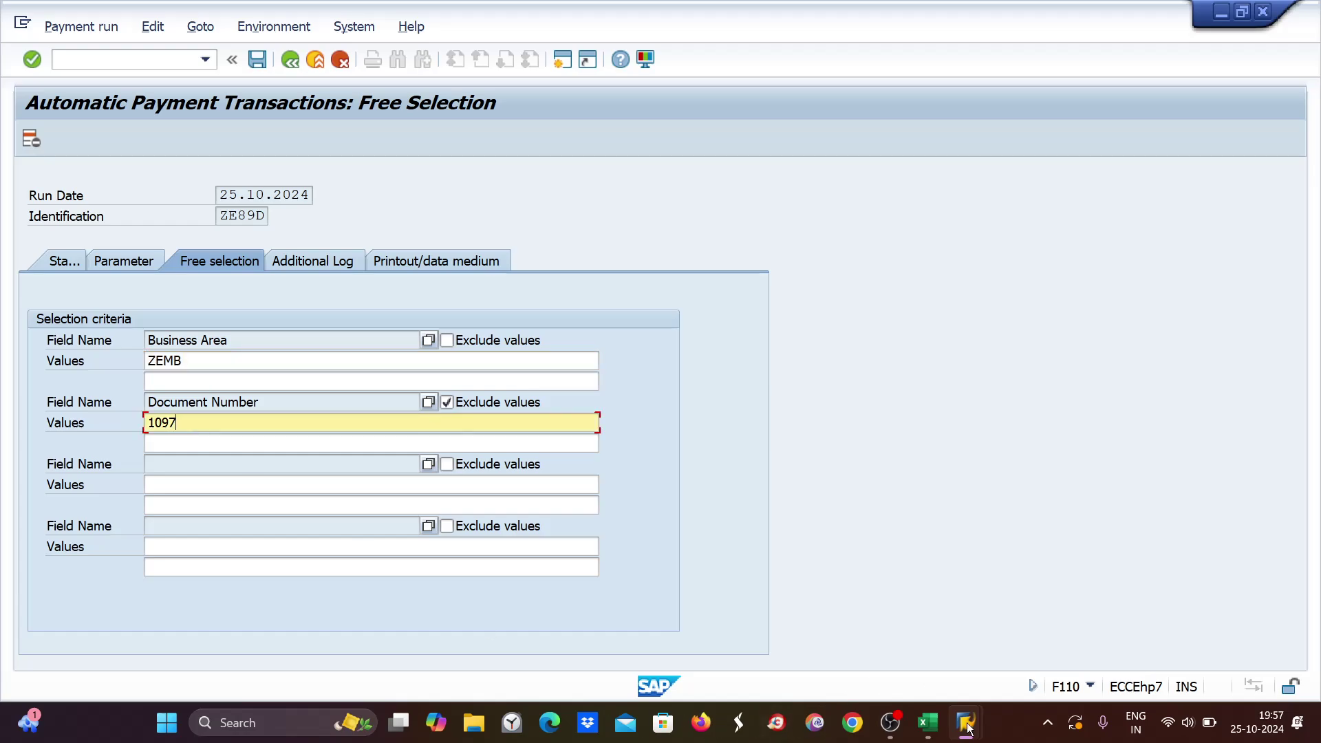
click(935, 729)
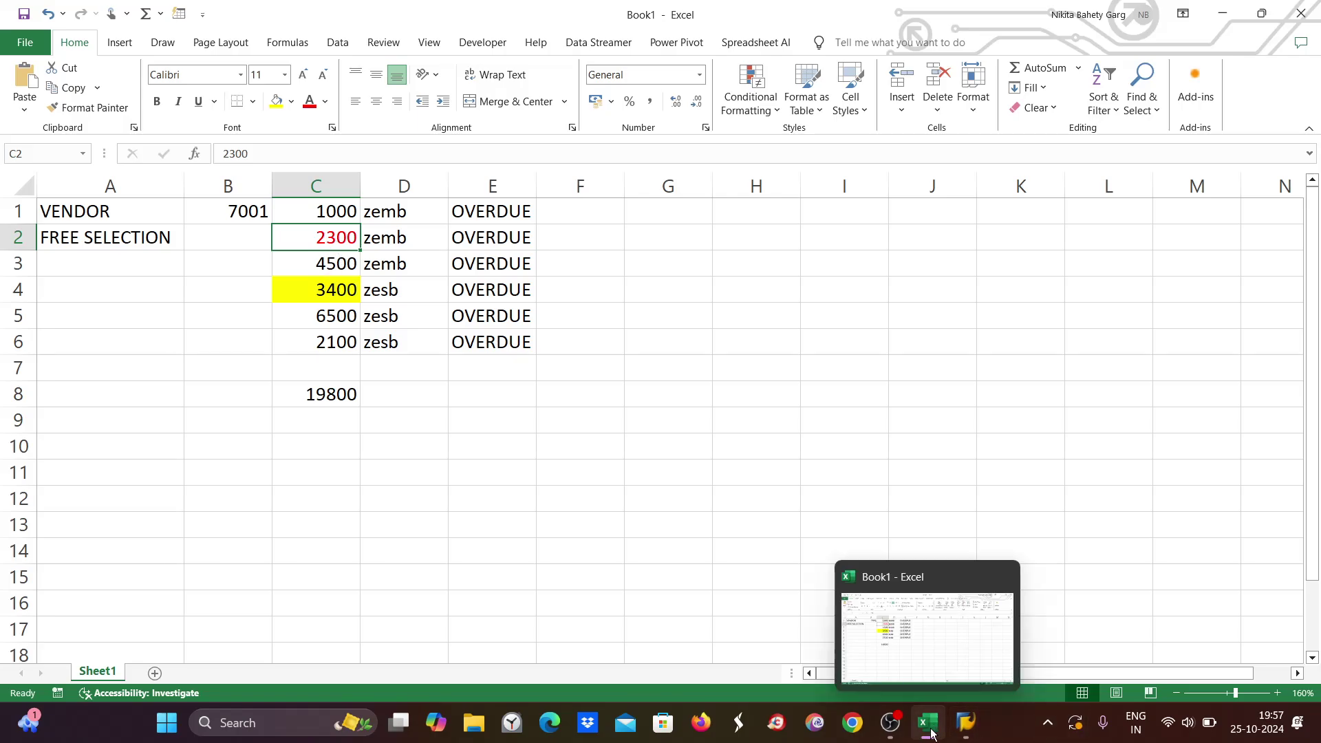
mouse_move(965, 723)
click(1005, 662)
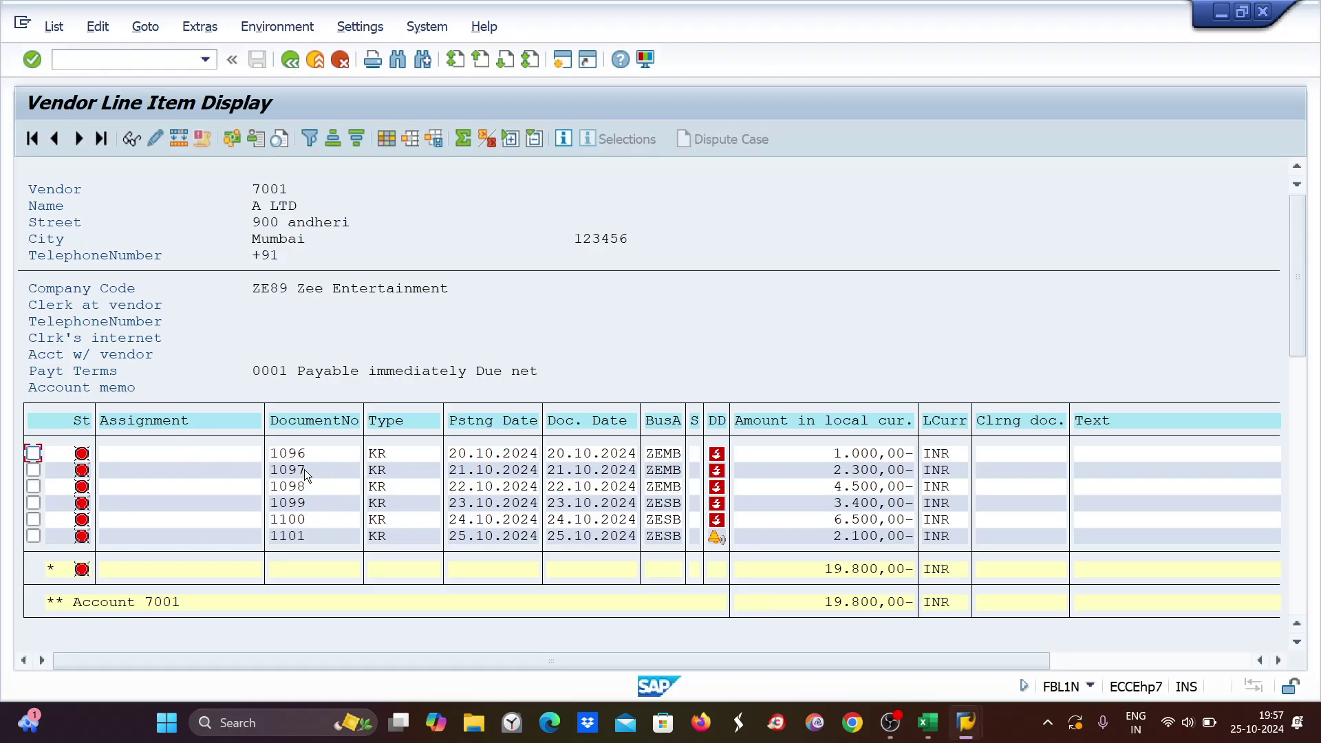
key(alt+Tab)
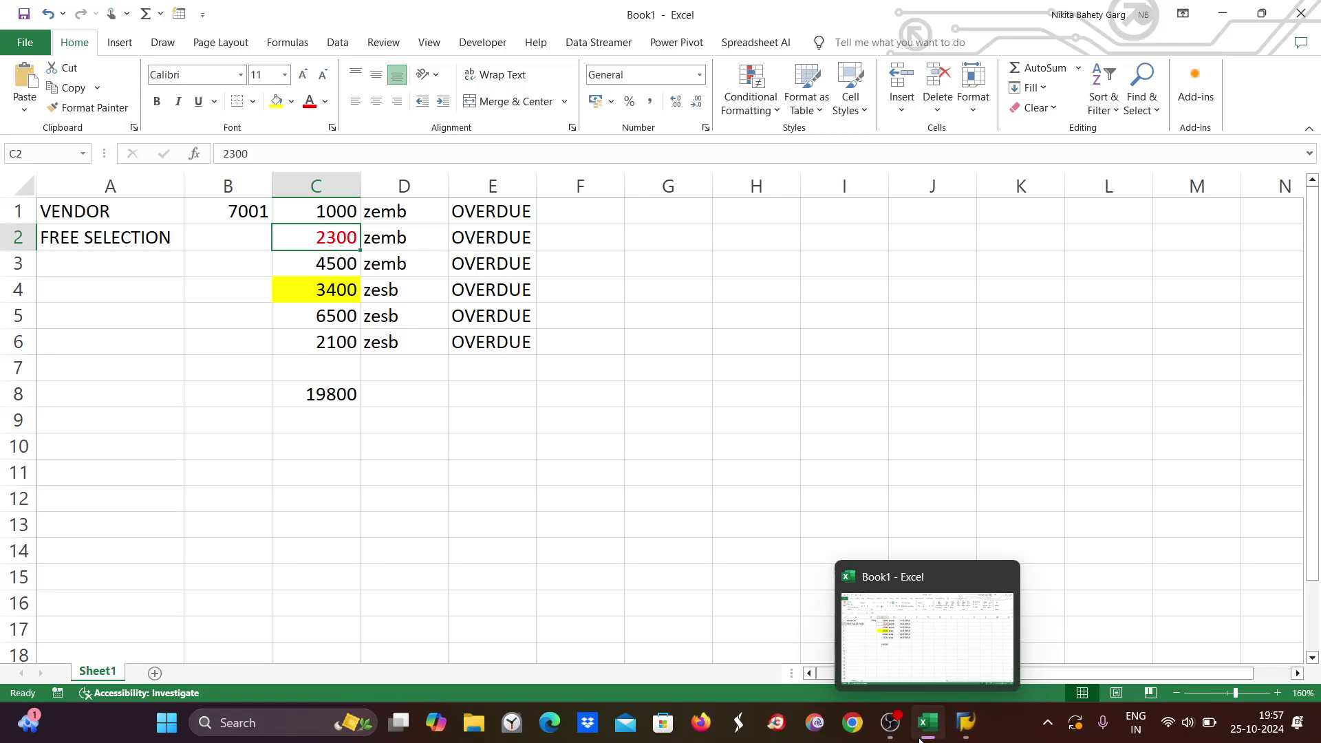
mouse_move(966, 723)
click(1001, 645)
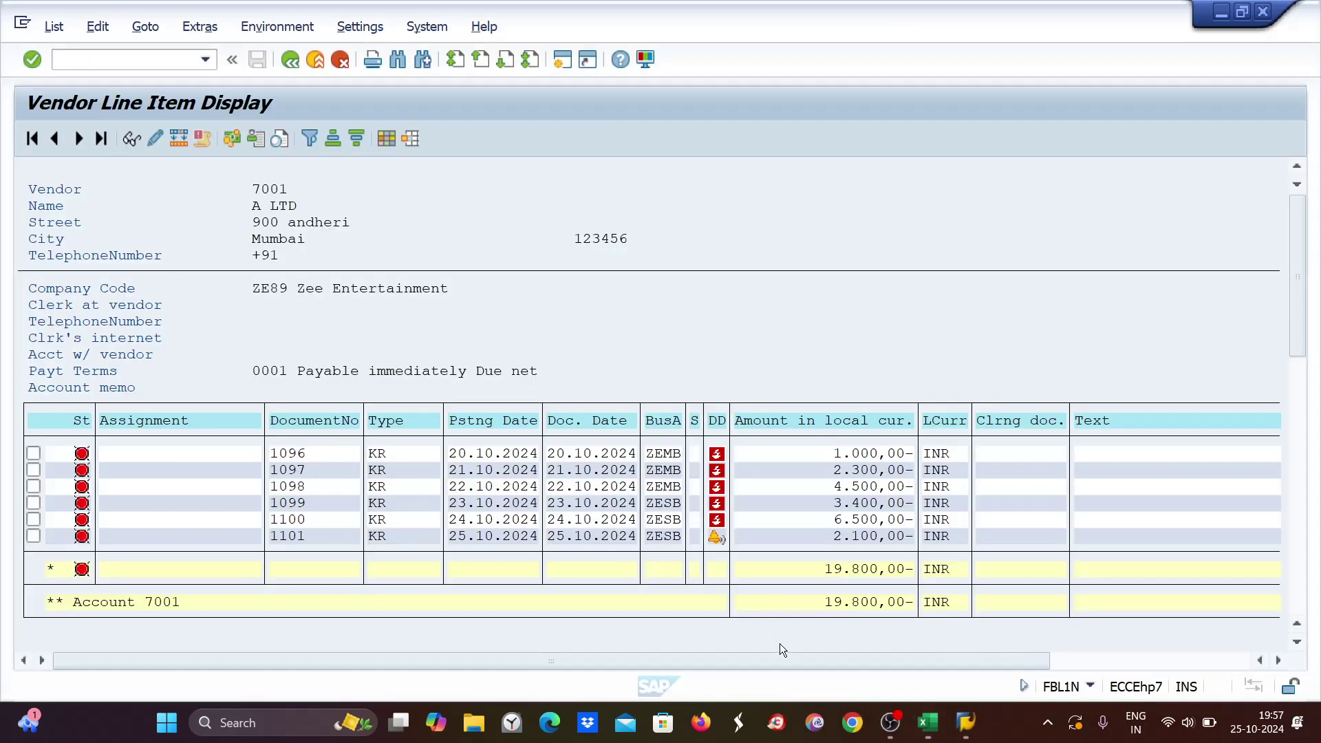
click(1115, 640)
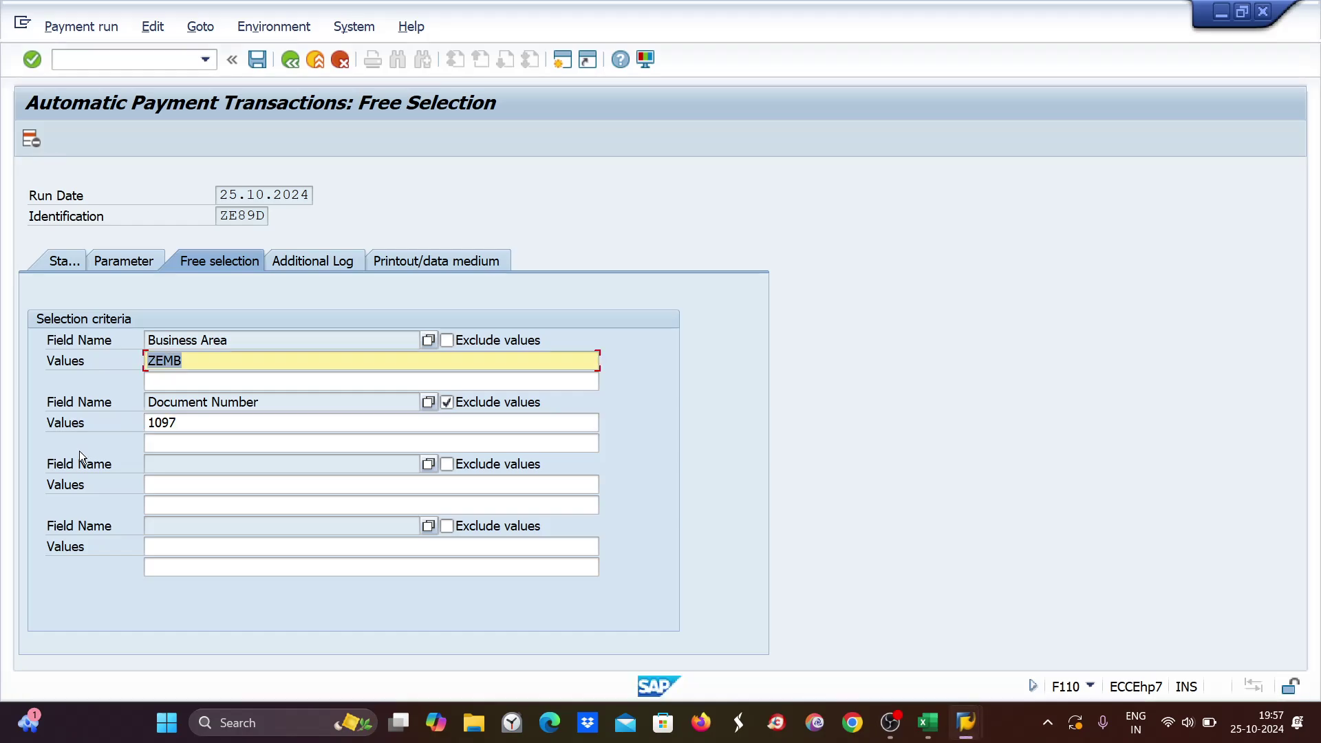
click(151, 423)
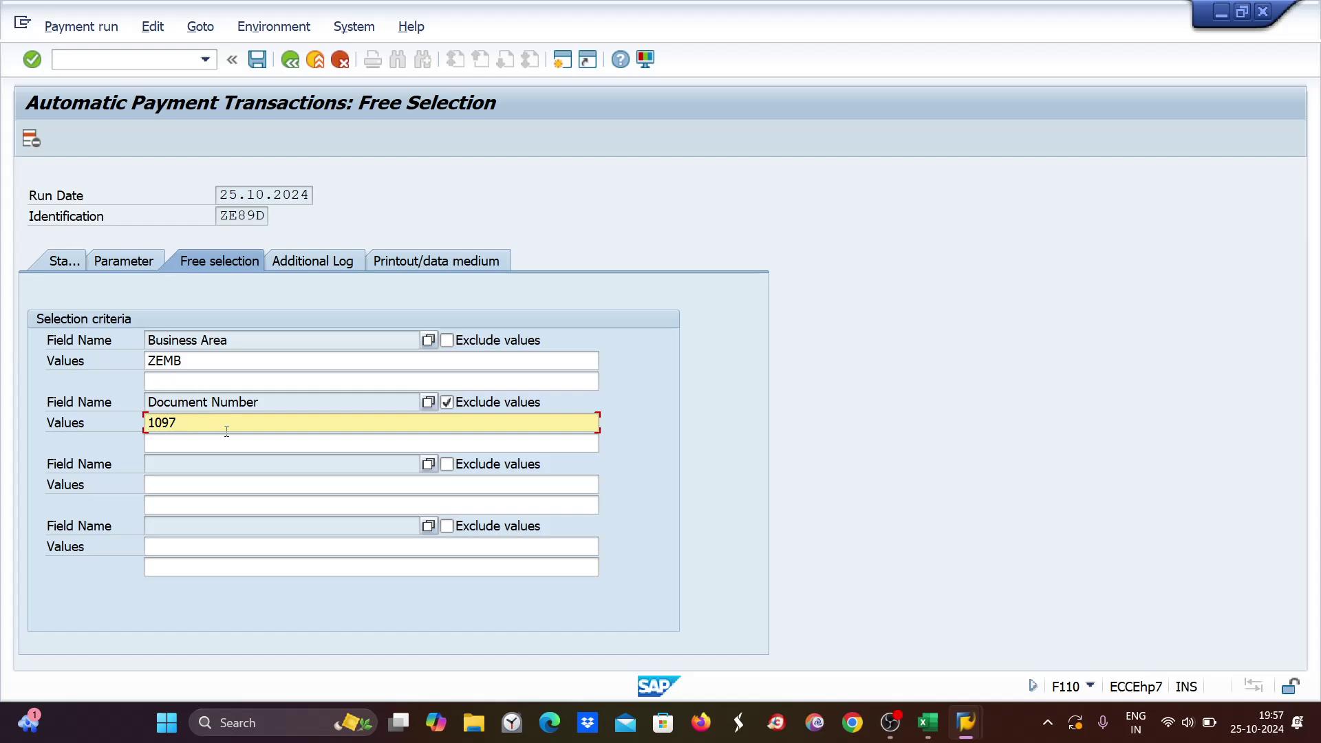
drag(195, 421, 147, 423)
click(151, 422)
text(000000)
key(ctrl+s)
Schedule the proposal from the Status tab, then log back on through a new SAP Logon session.
click(59, 259)
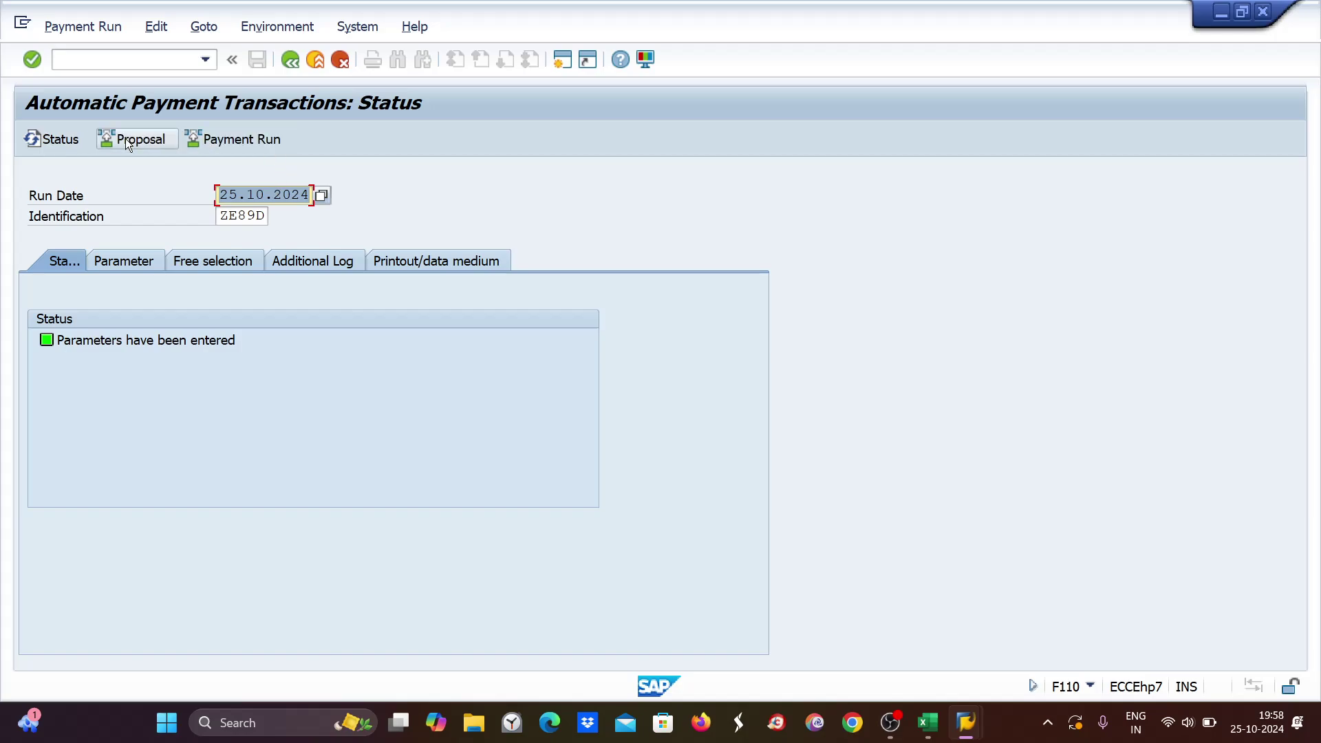
click(126, 139)
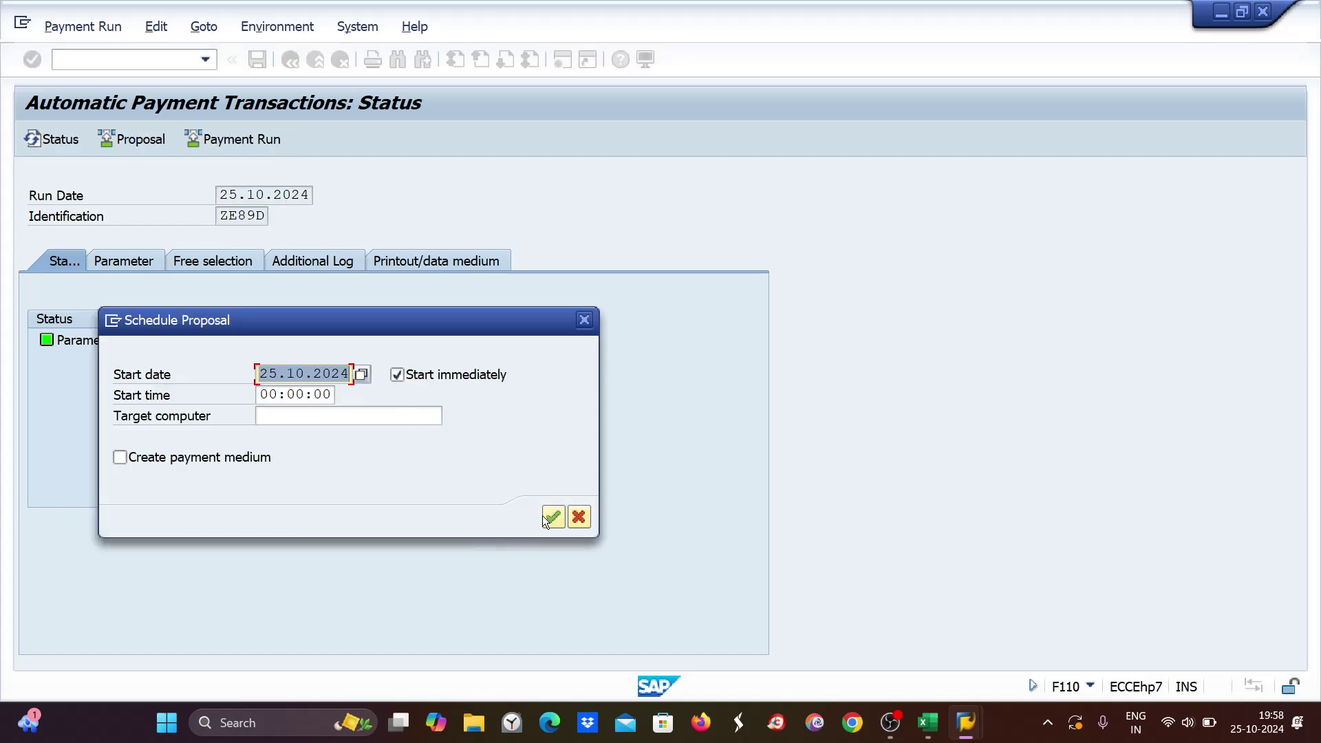
click(549, 515)
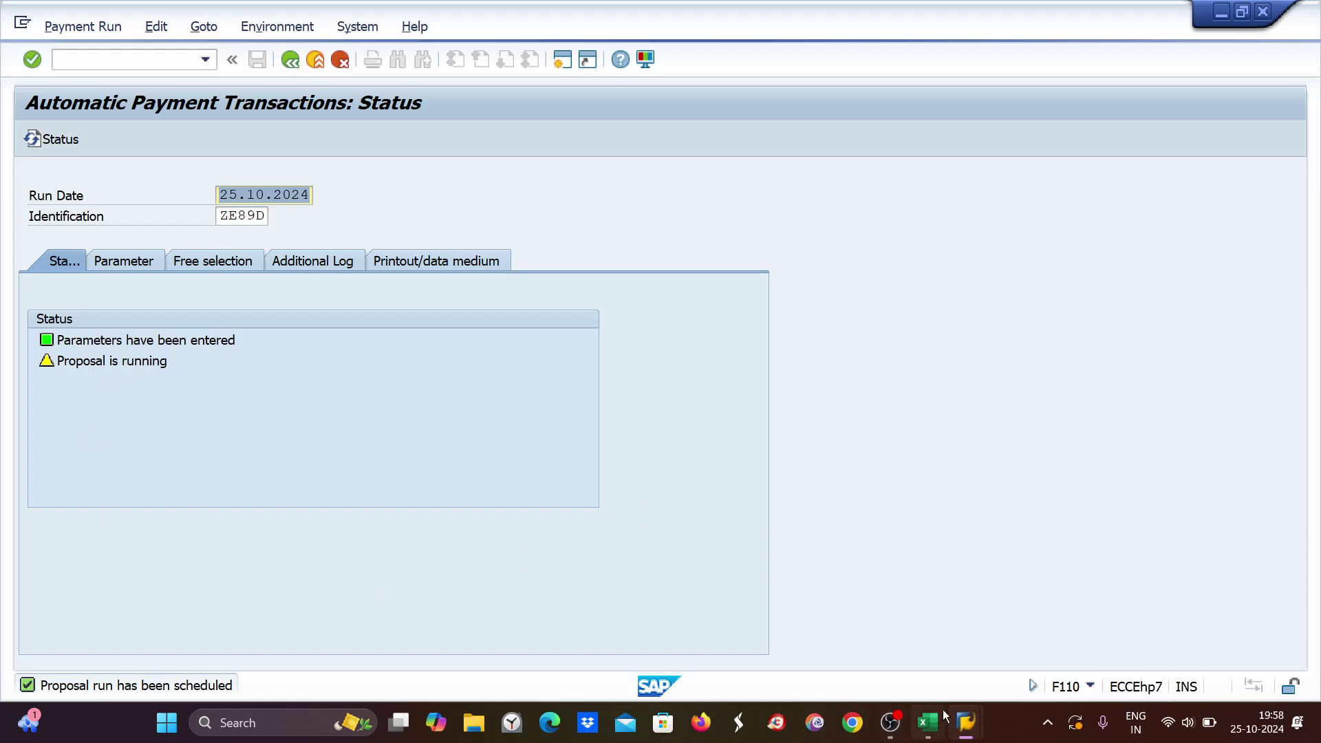
mouse_move(963, 719)
click(1143, 646)
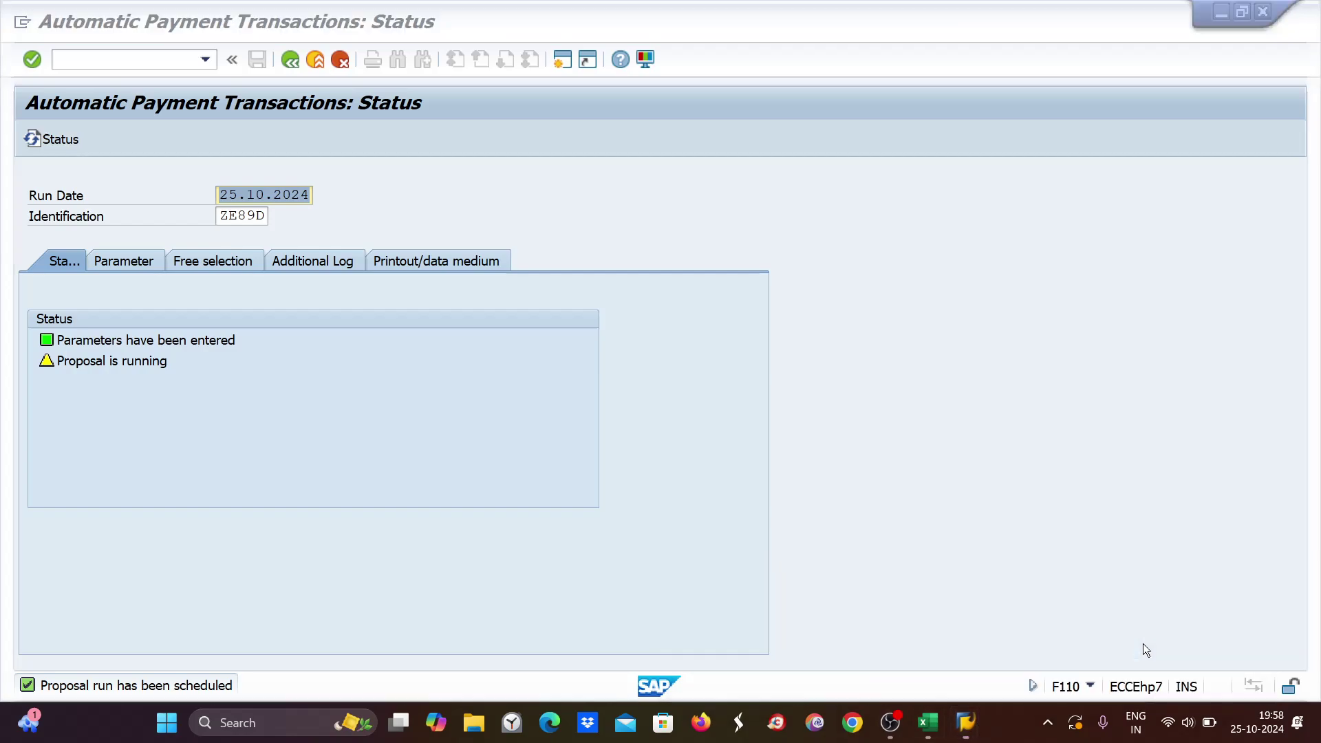
mouse_move(161, 16)
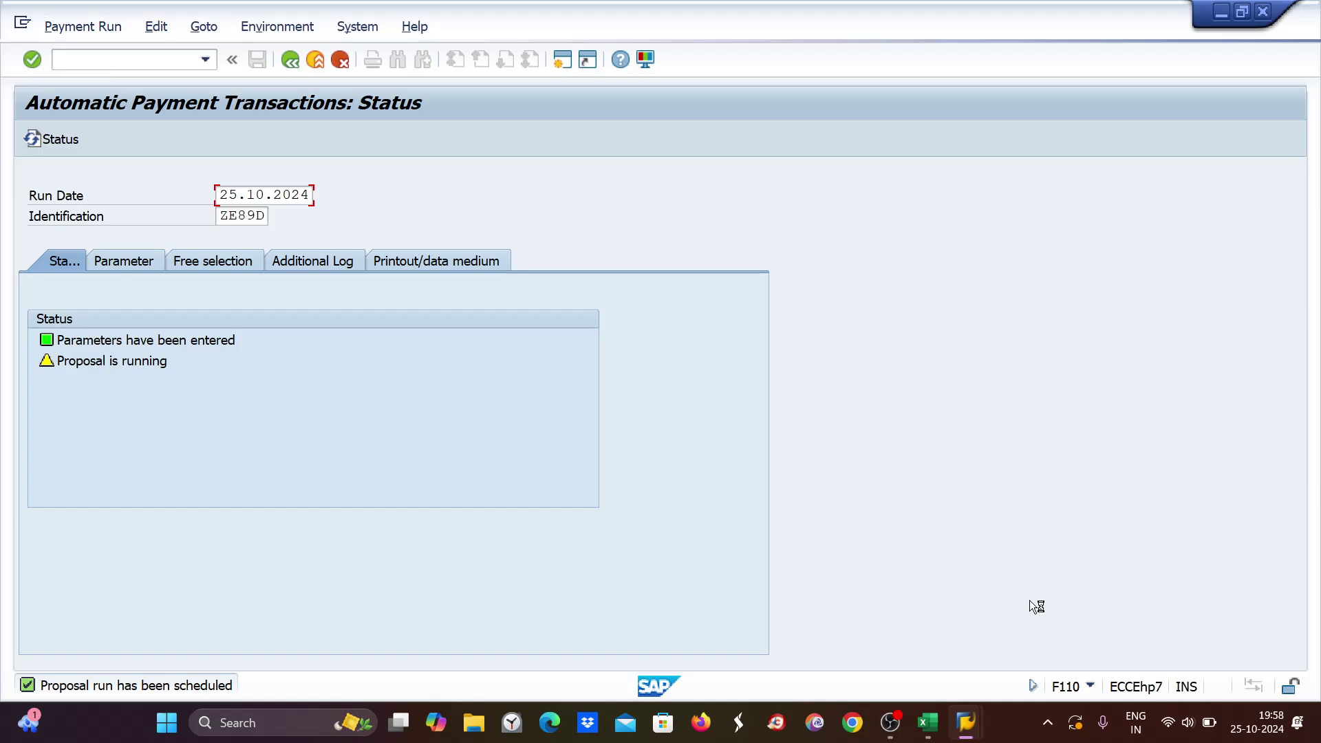
mouse_move(965, 723)
click(715, 636)
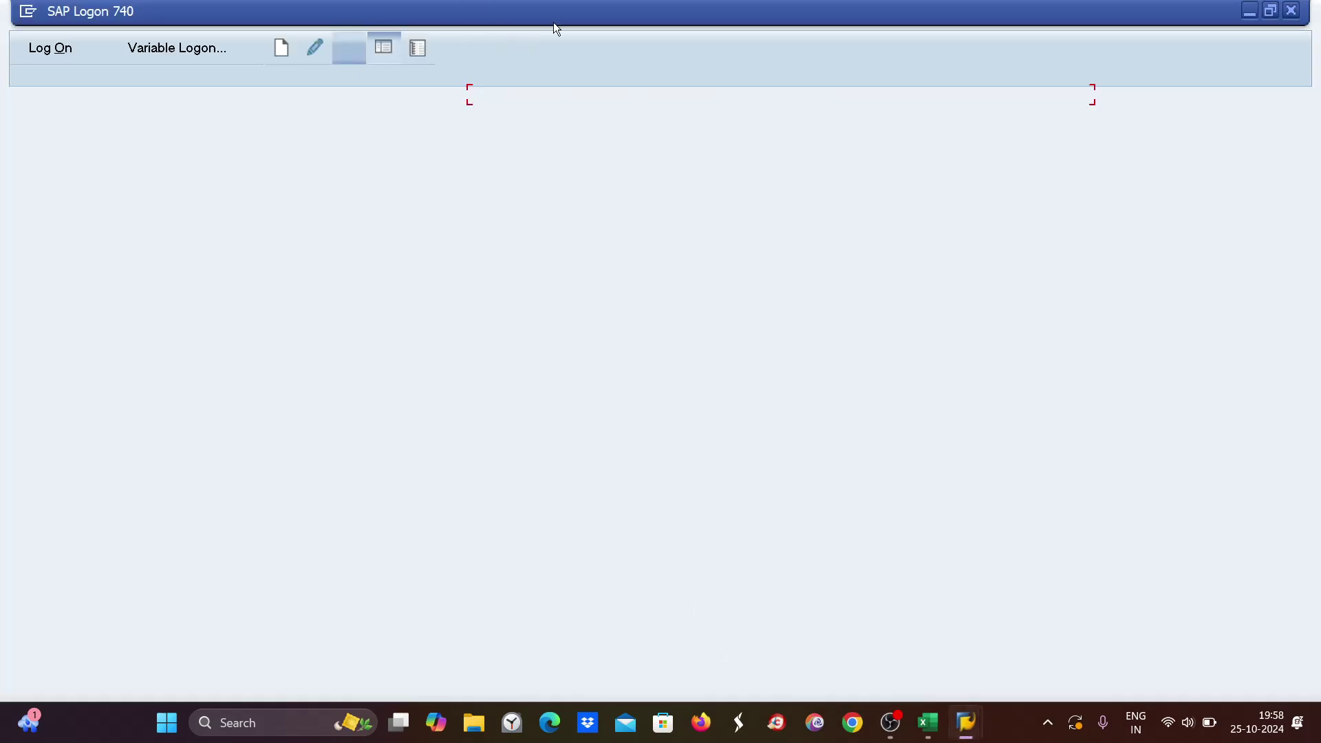
double_click(500, 97)
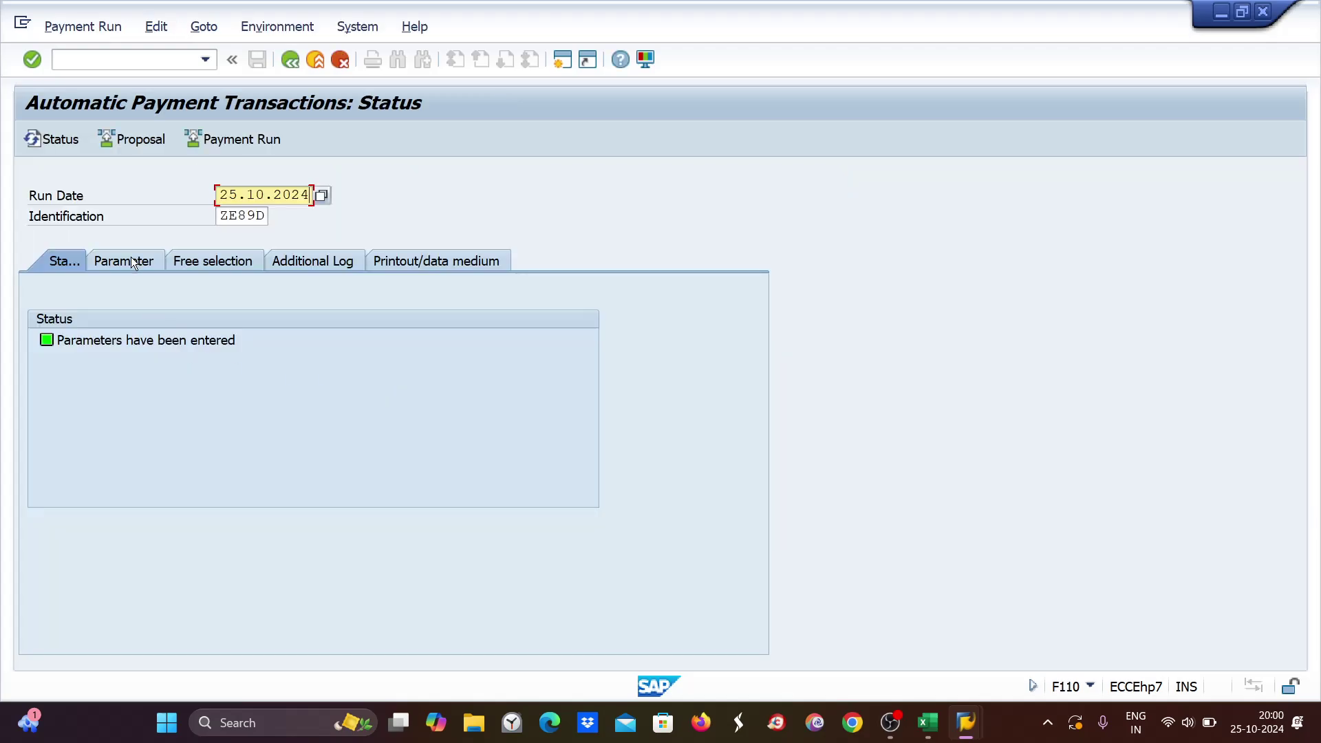
Schedule the proposal again with Start immediately and refresh the status.
click(139, 140)
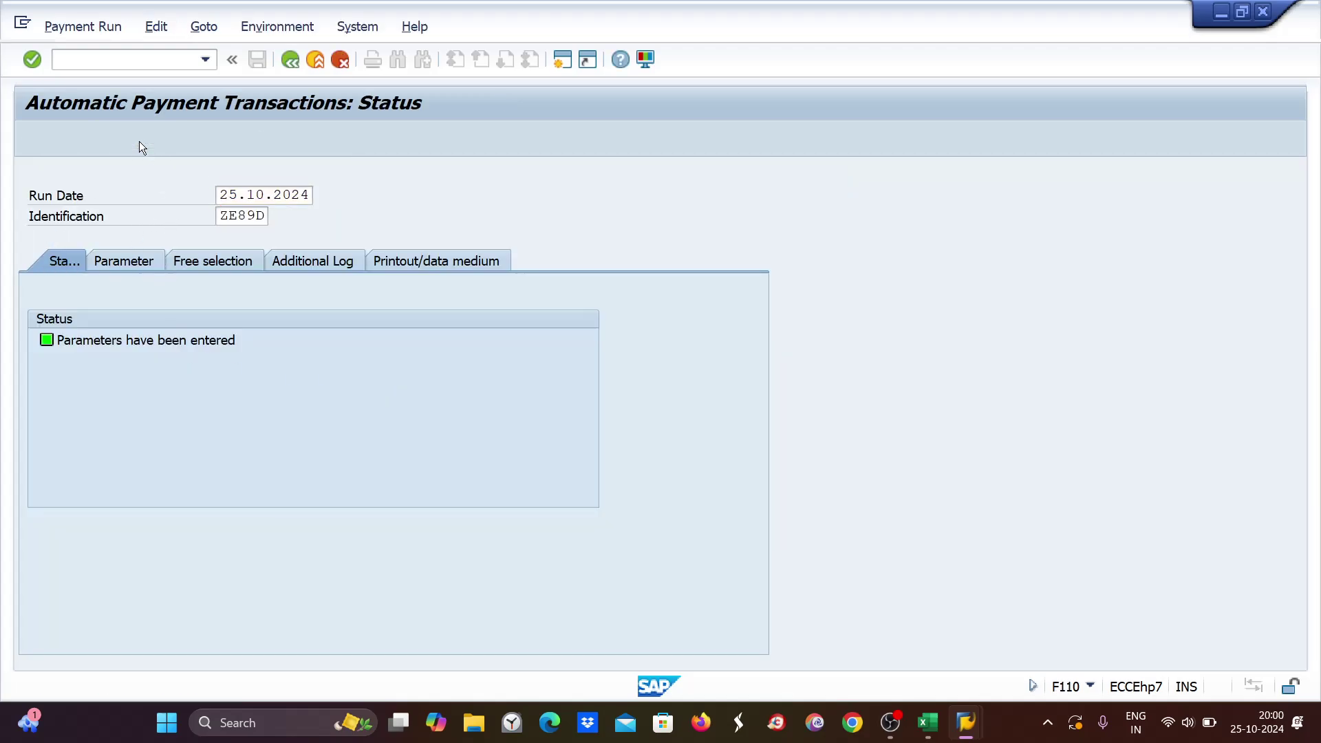
click(397, 374)
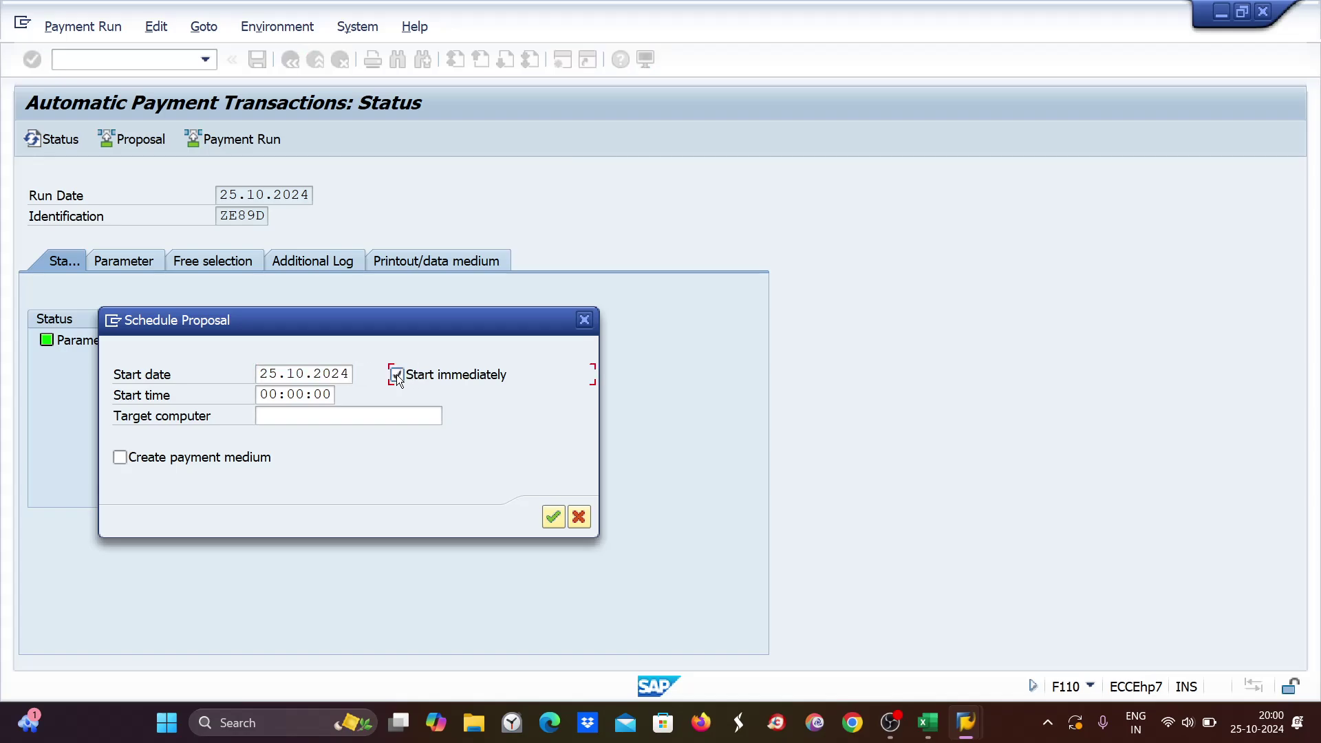
click(553, 517)
key(Return)
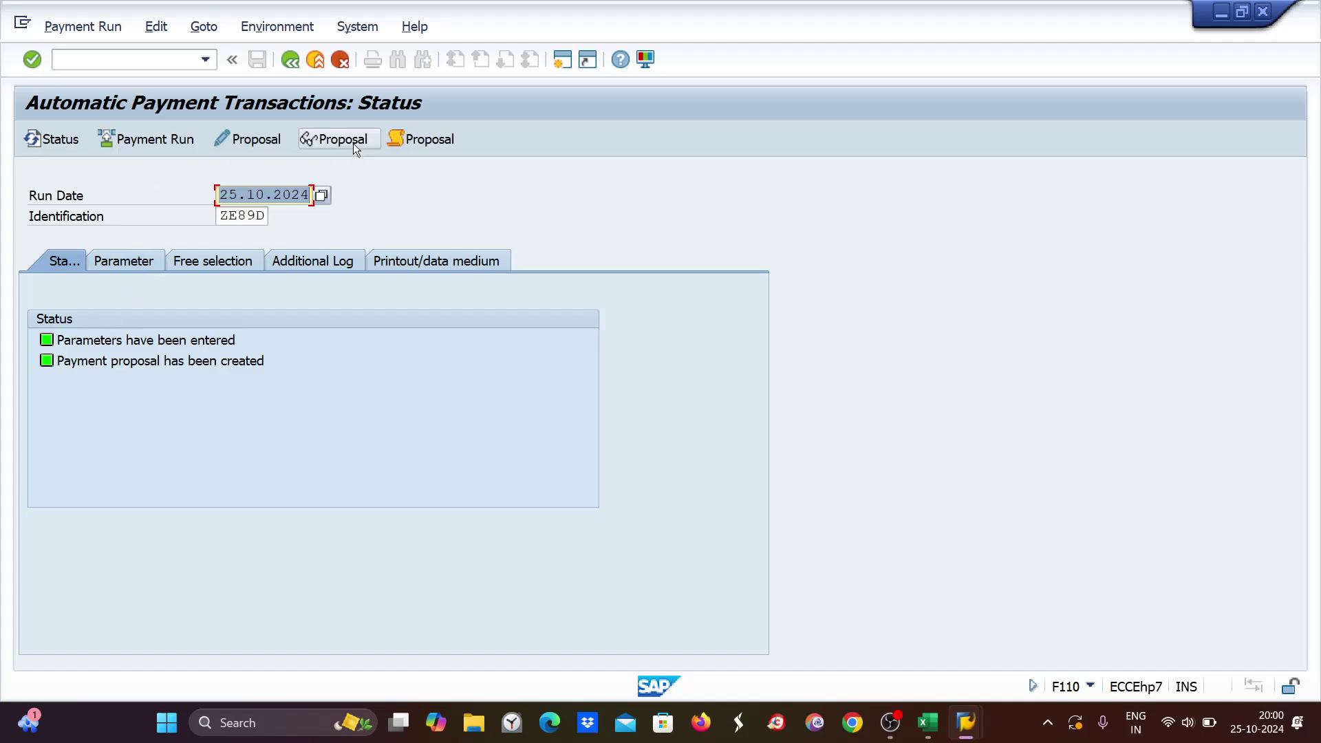
Display the proposal and vendor 7001's paid items (5,500 from 1096 and 1098), then switch to Excel.
click(353, 143)
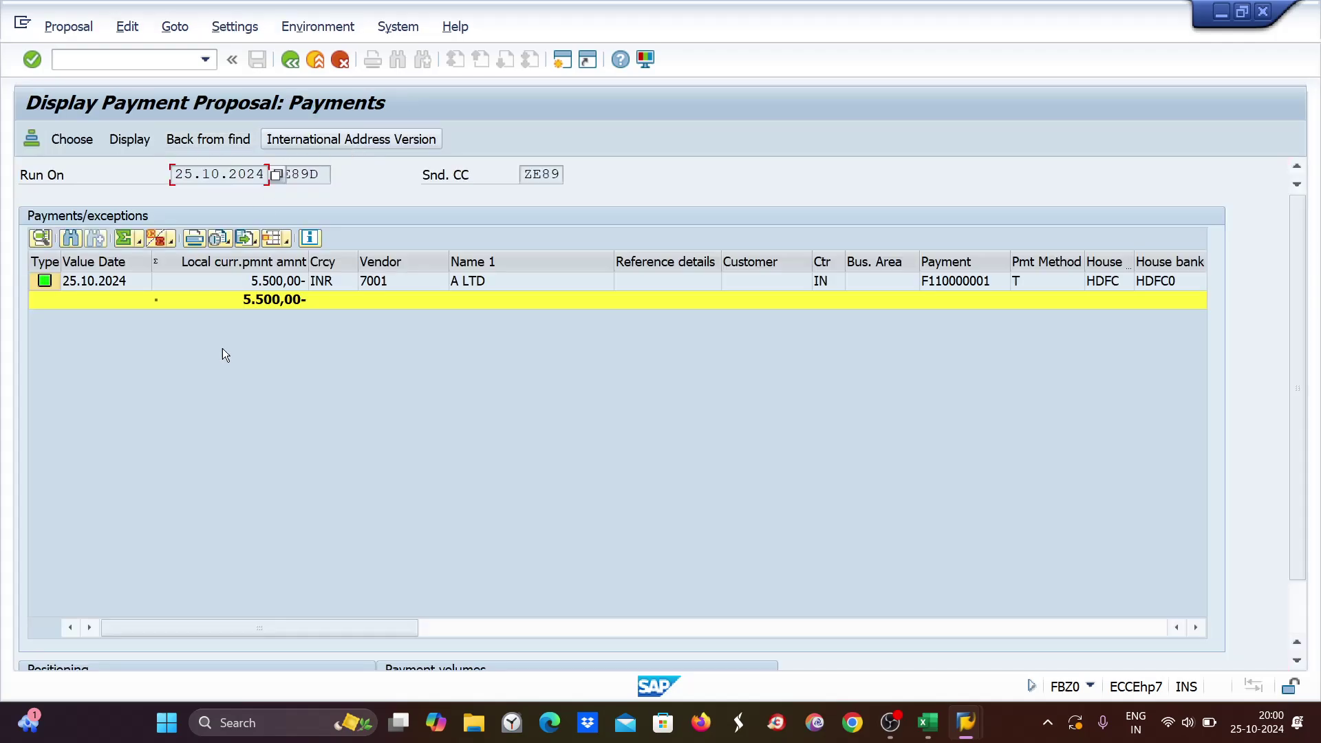
double_click(280, 284)
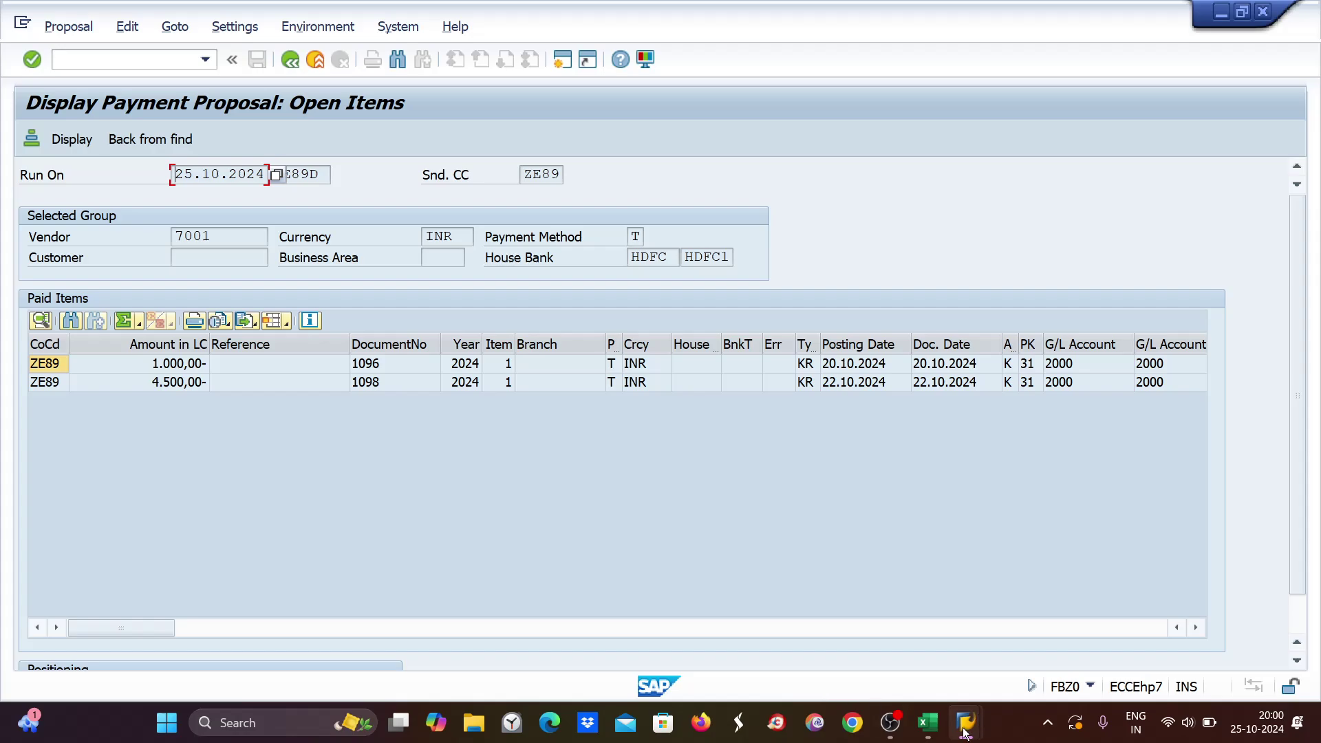
mouse_move(966, 733)
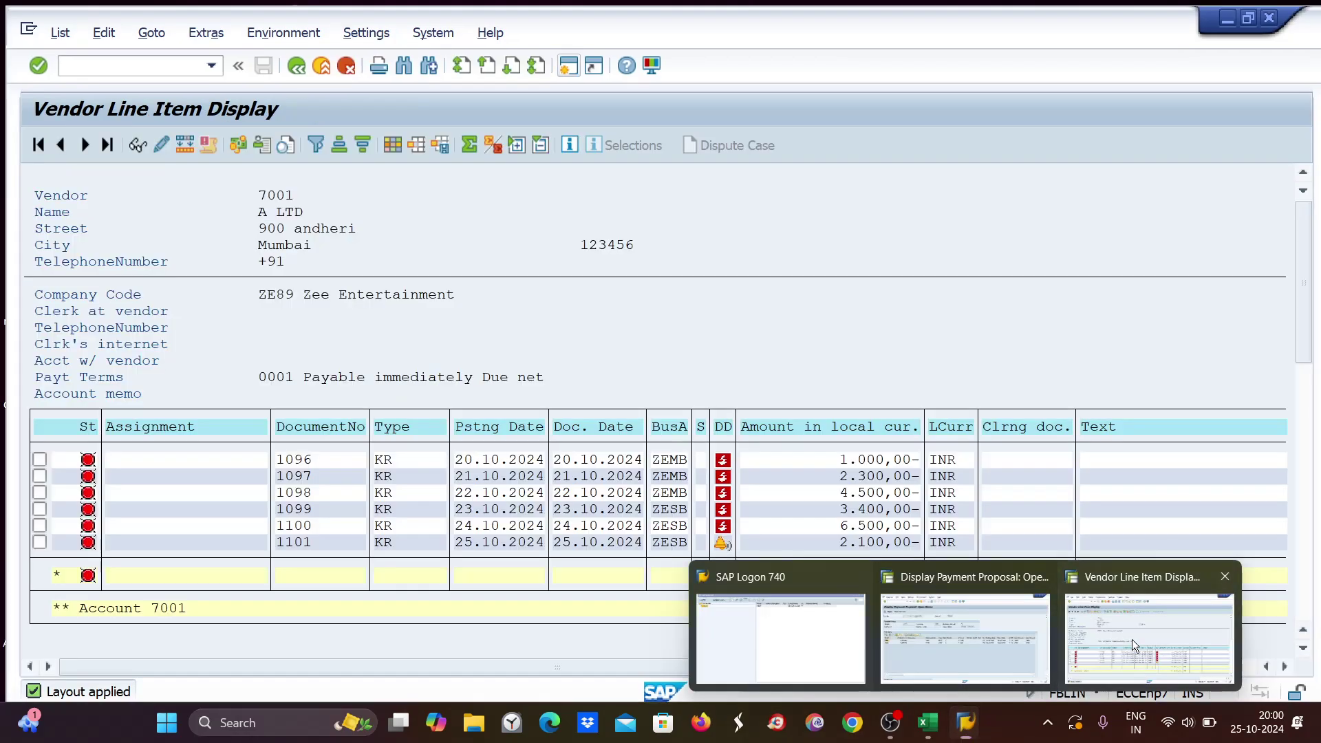
click(1133, 638)
click(928, 723)
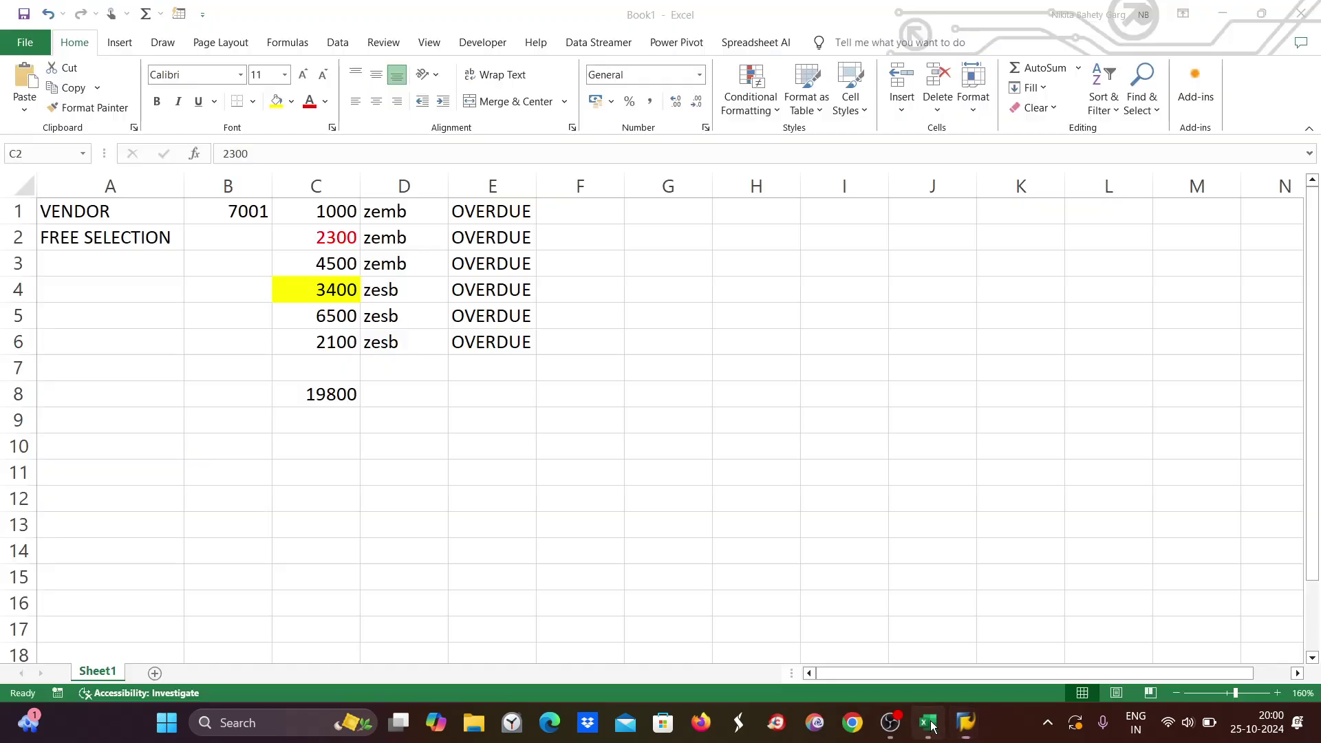
Reset the 2300 amount in C2 to Automatic font colour and check the column C total.
click(324, 209)
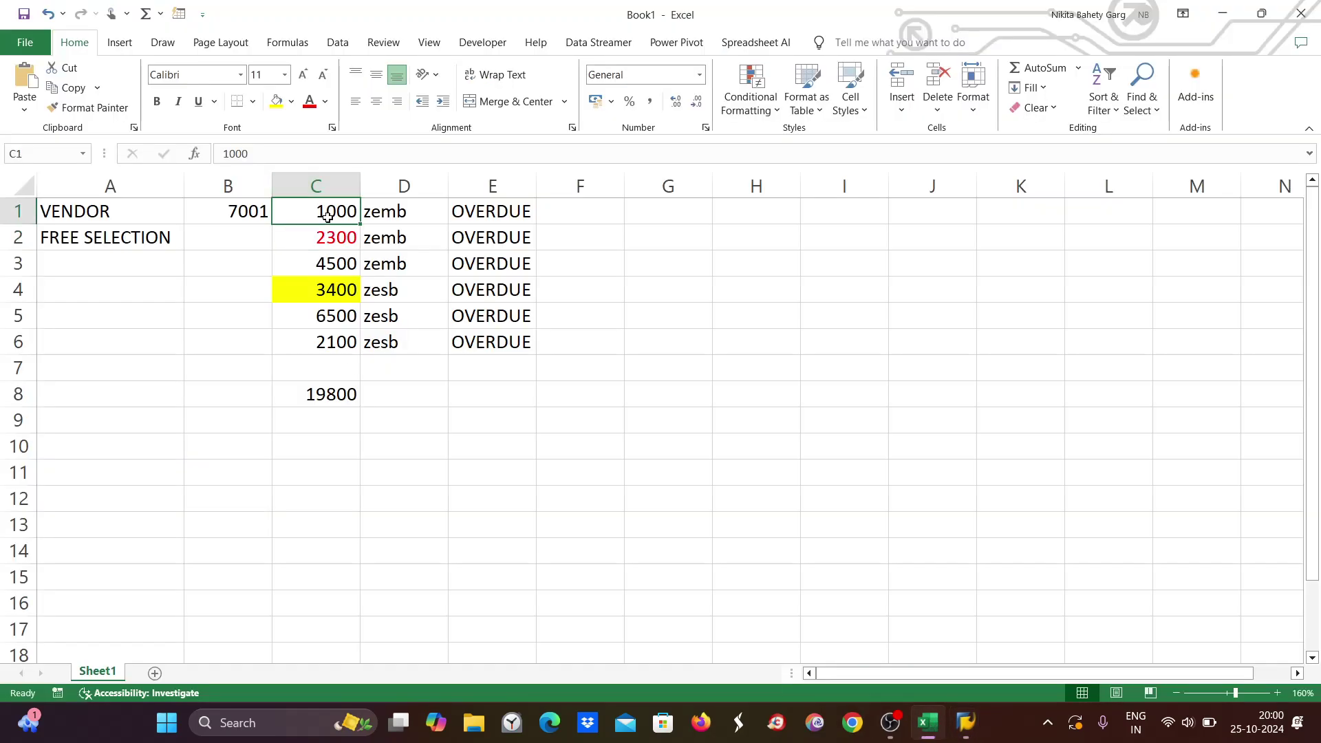
click(329, 265)
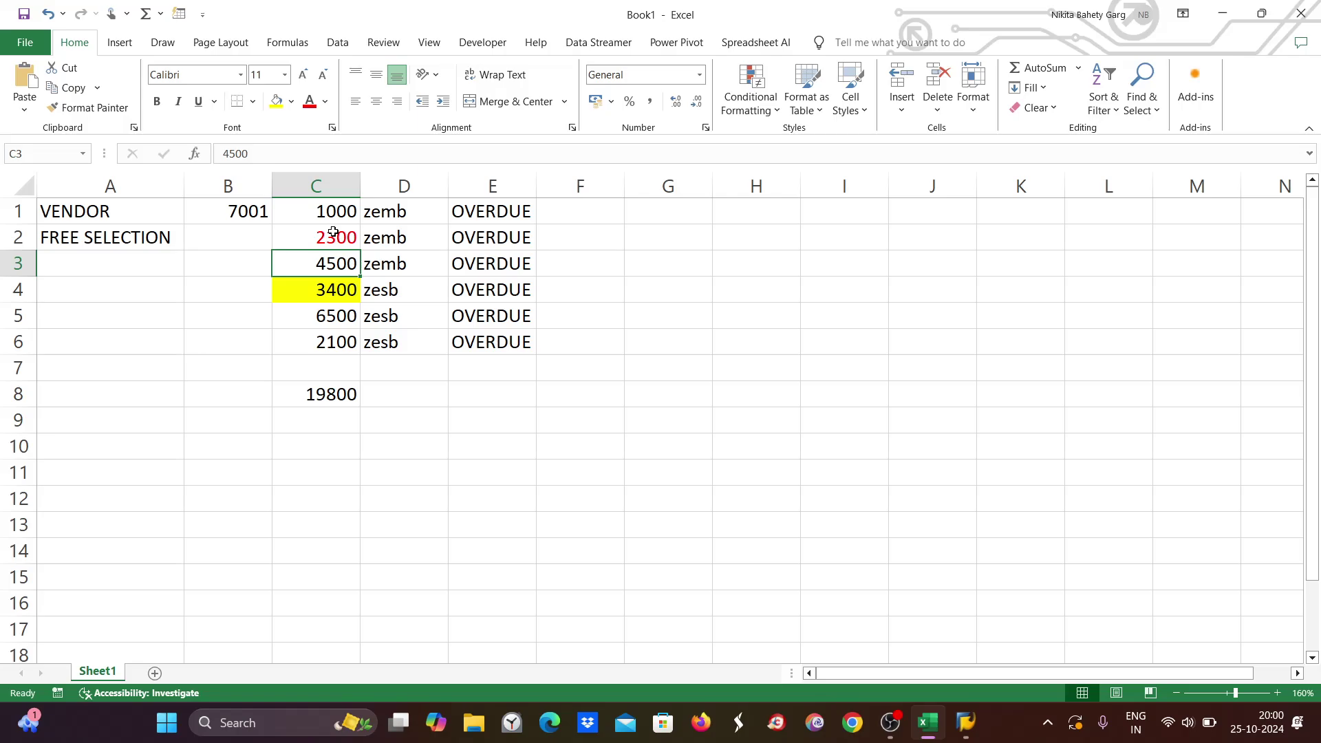
click(333, 233)
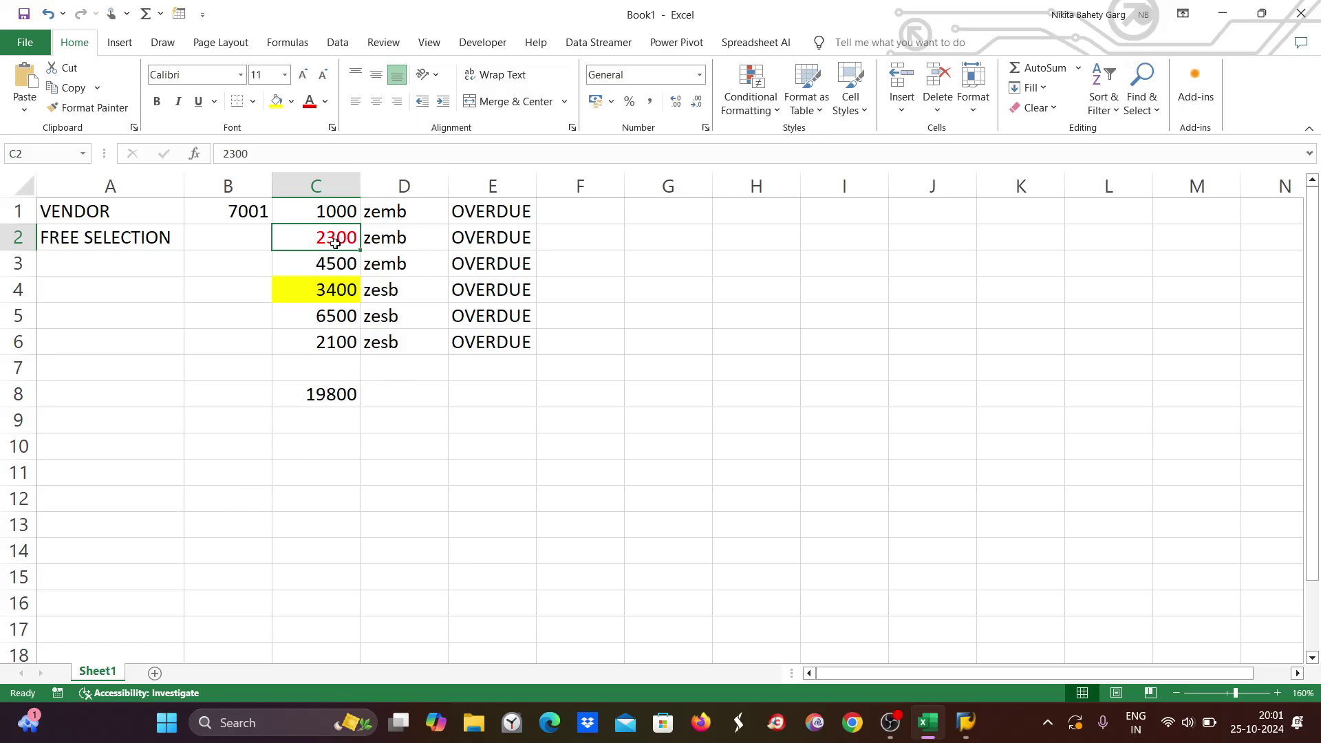
click(326, 102)
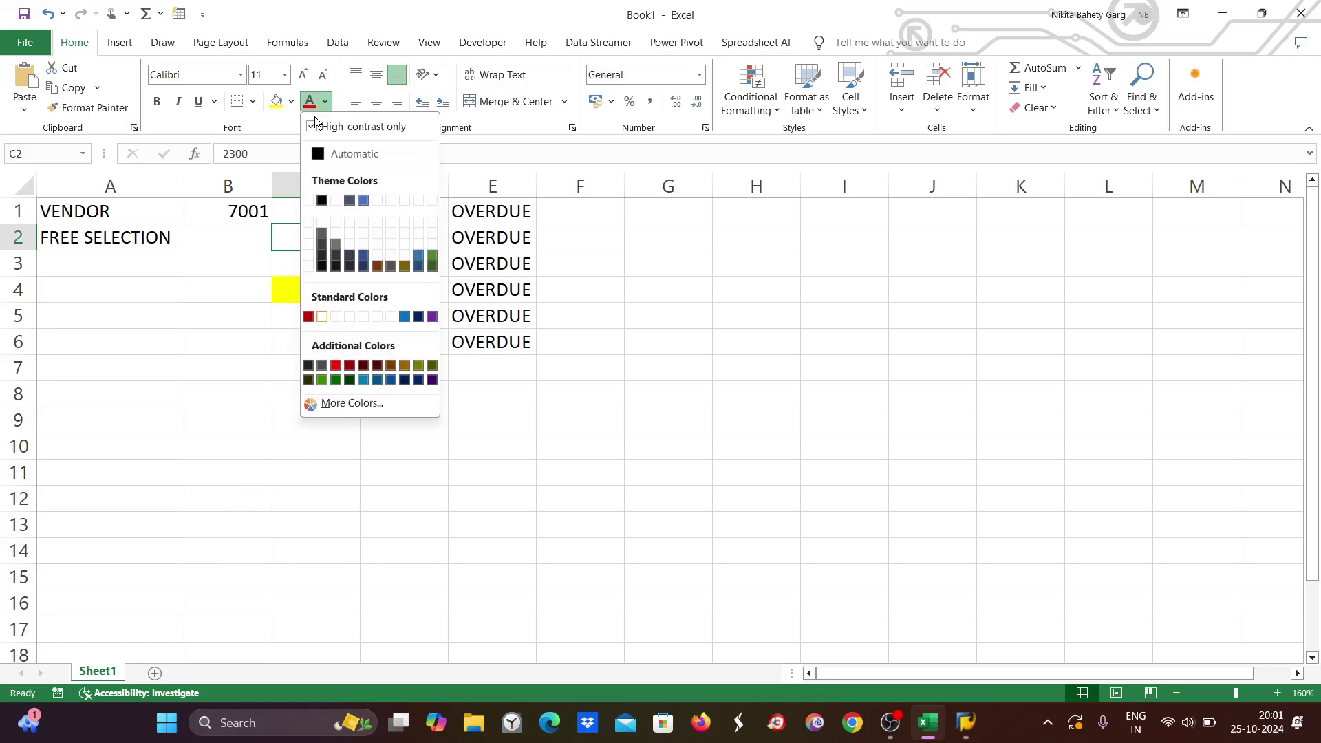
click(331, 153)
click(738, 460)
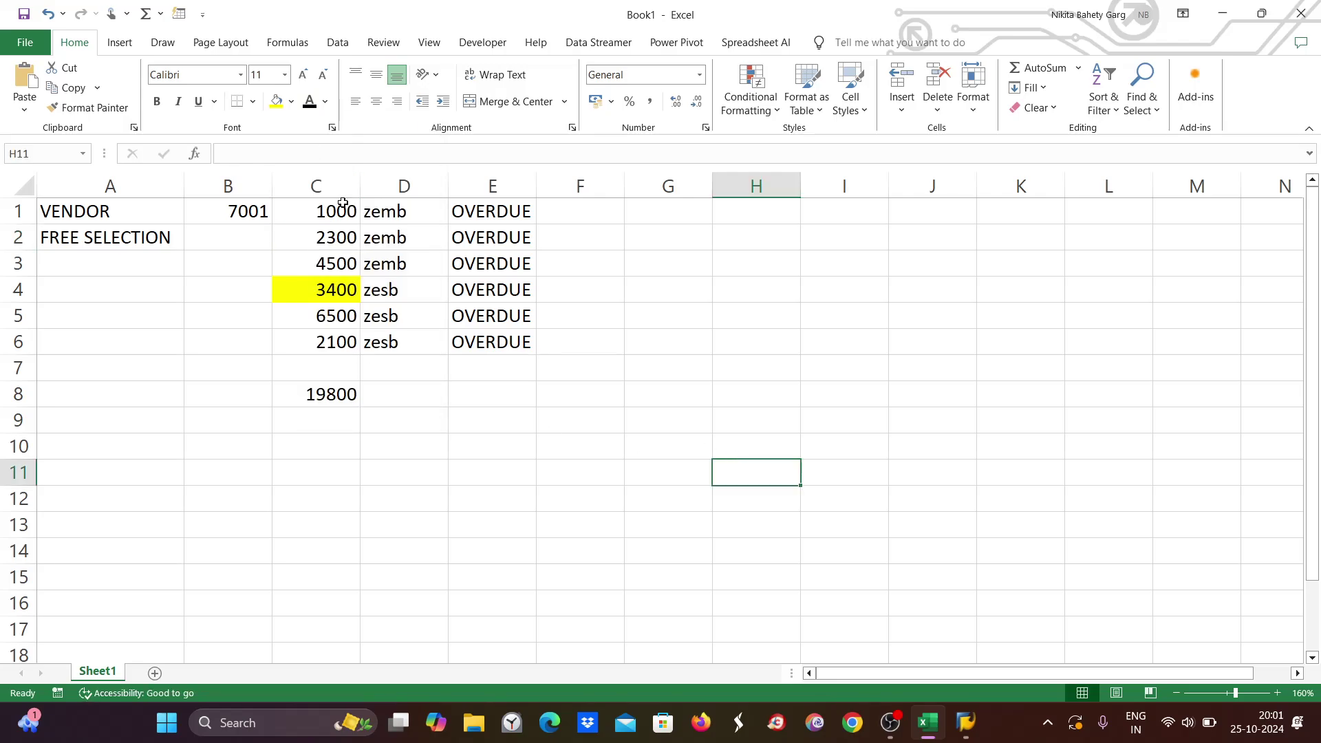
drag(324, 206, 315, 344)
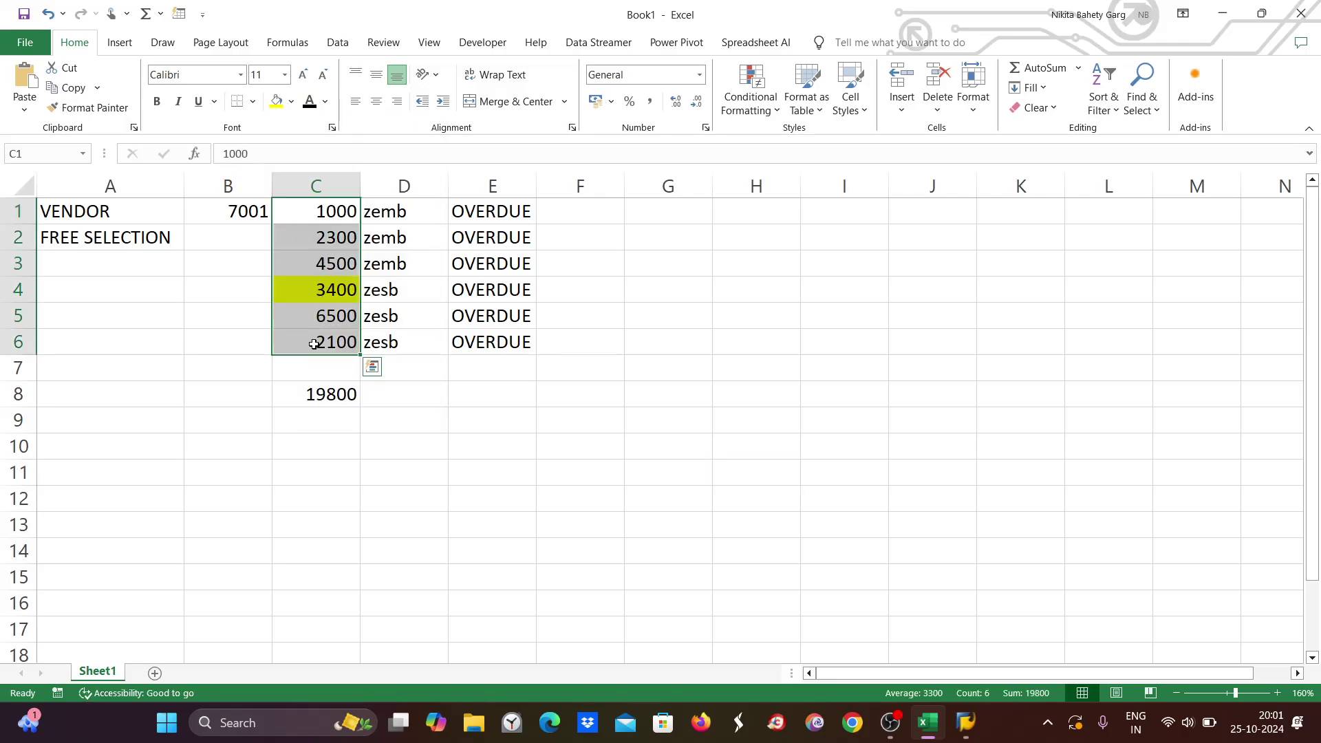
click(445, 402)
click(325, 294)
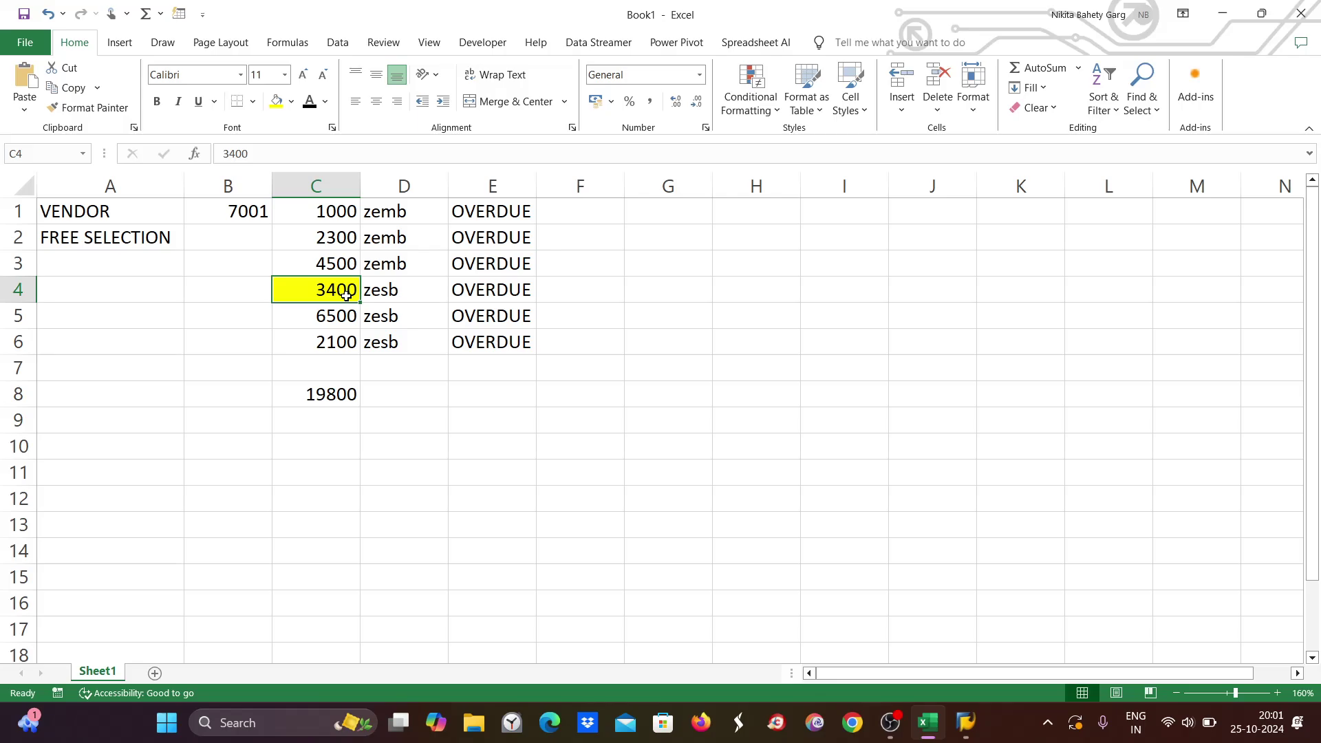
Back out of the proposal display twice to the ZE89D status screen.
key(alt+Tab)
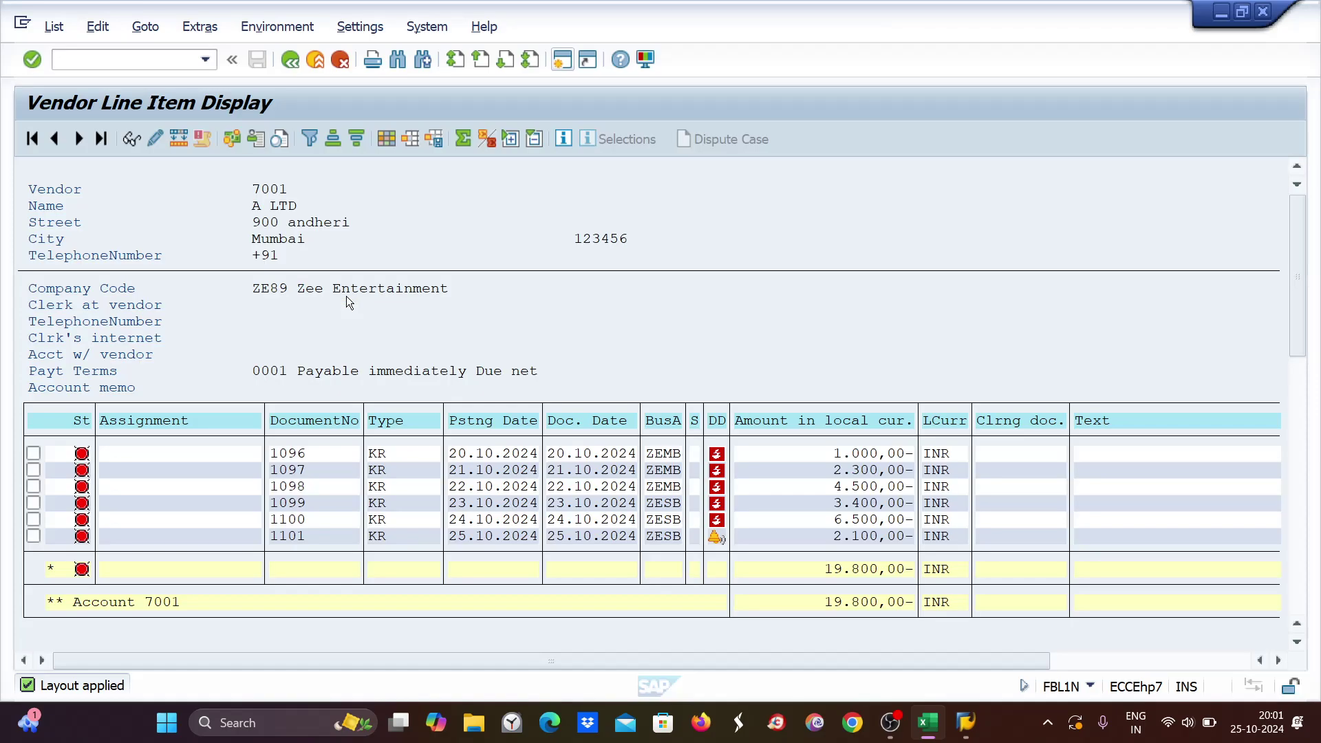
key(alt+Tab)
mouse_move(973, 728)
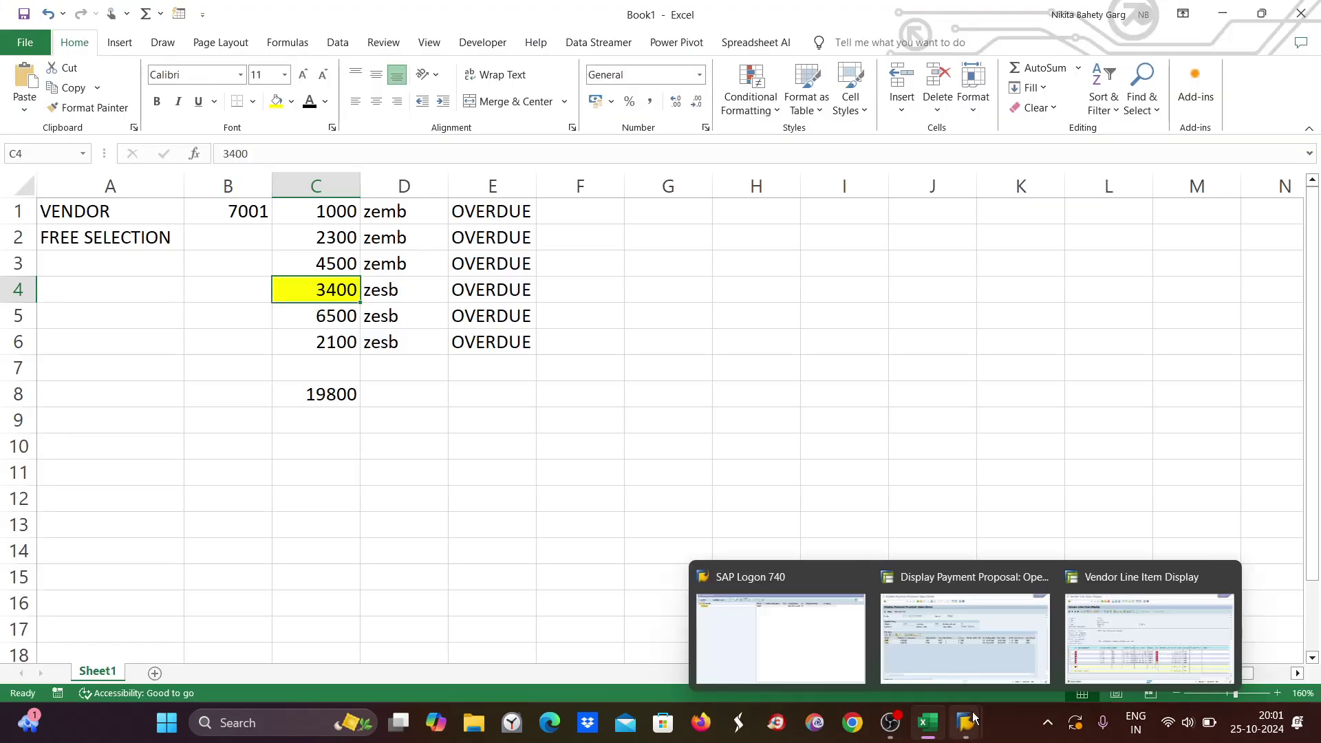
click(978, 619)
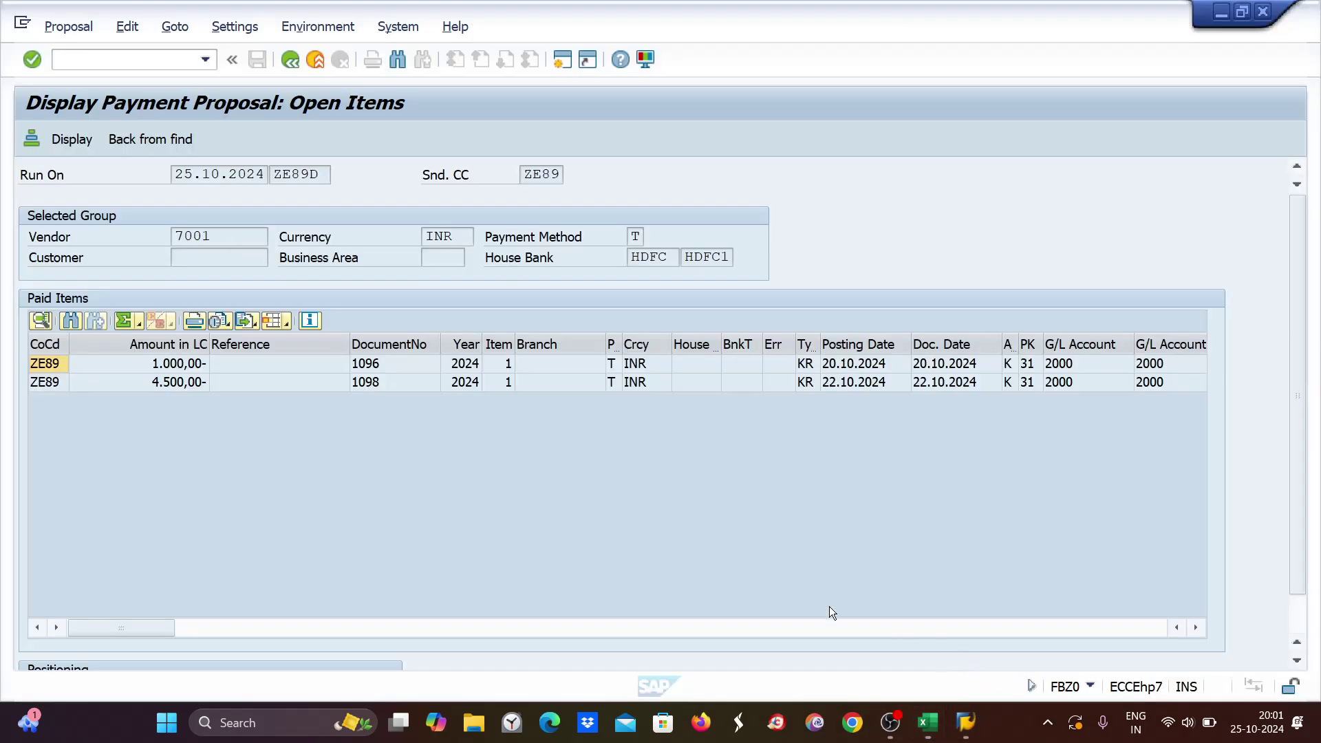
click(289, 60)
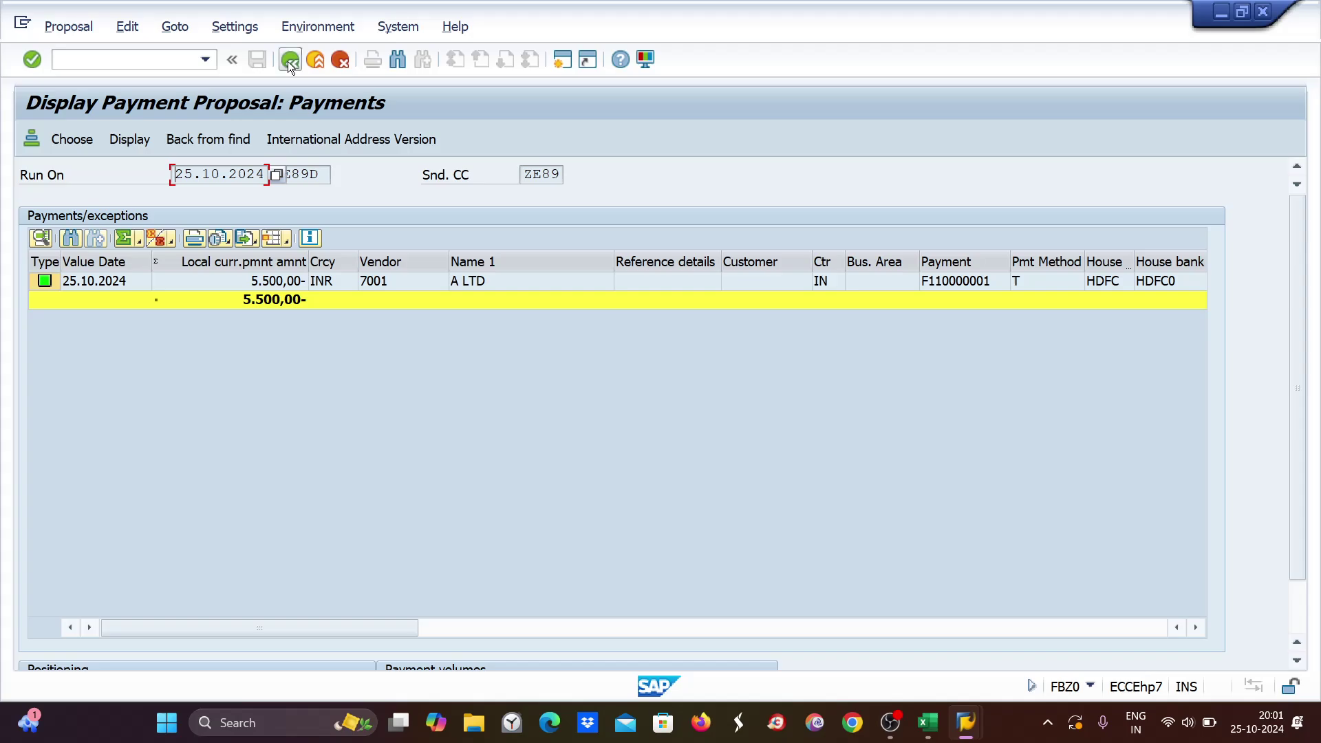
click(287, 61)
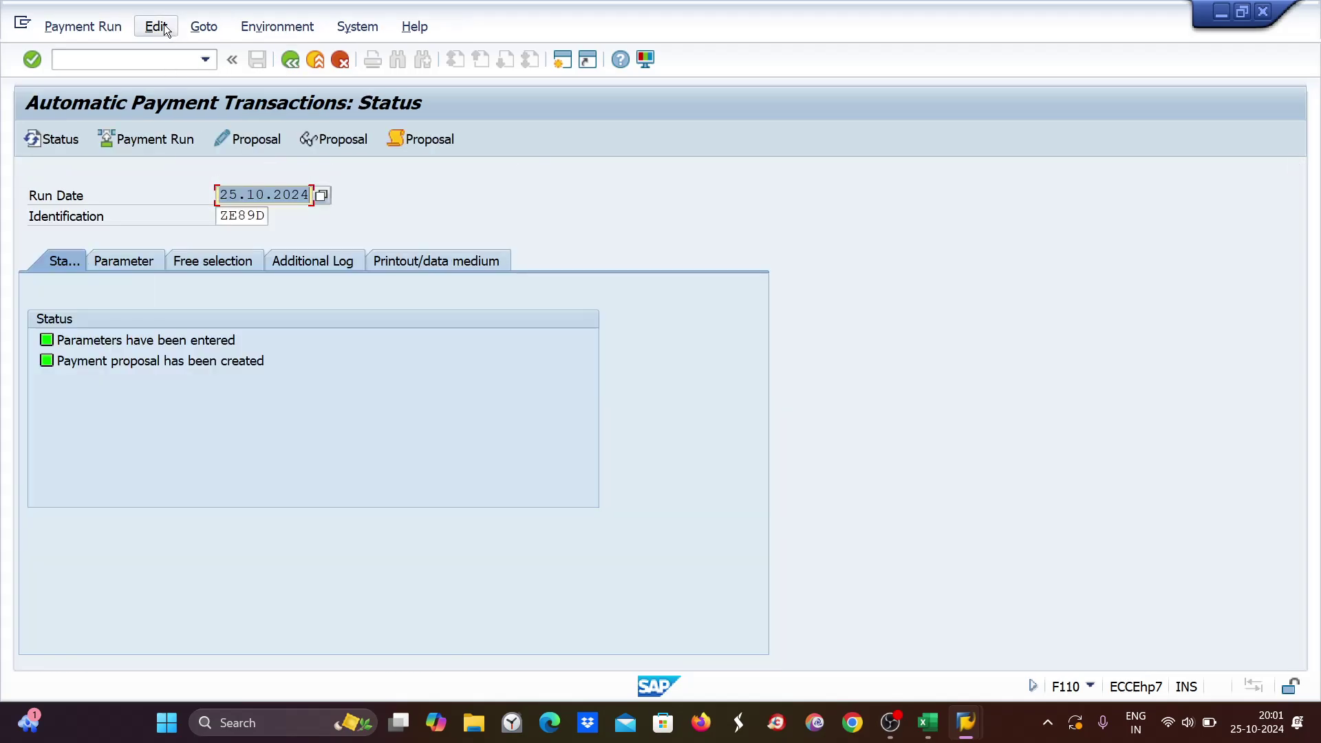
Delete the ZE89D payment proposal through Edit > Proposal > Delete, confirming Yes.
click(157, 27)
mouse_move(200, 81)
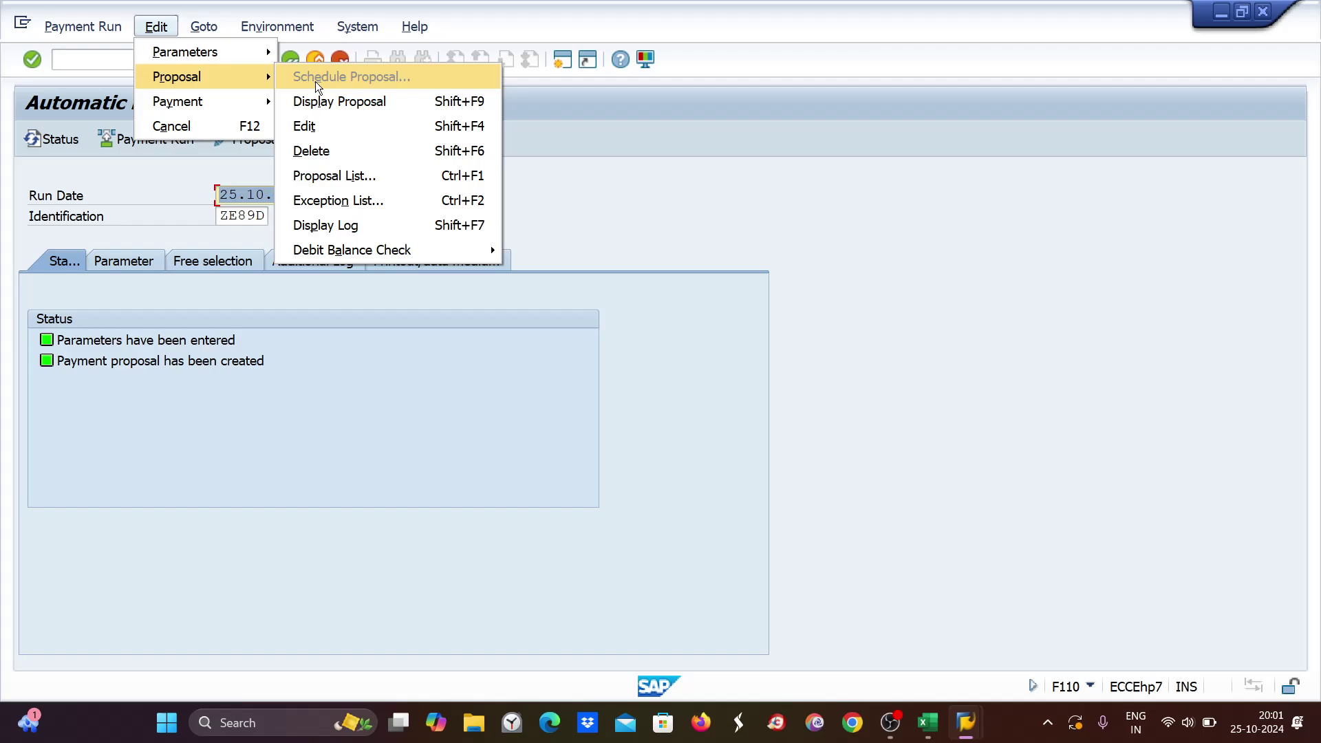
click(329, 146)
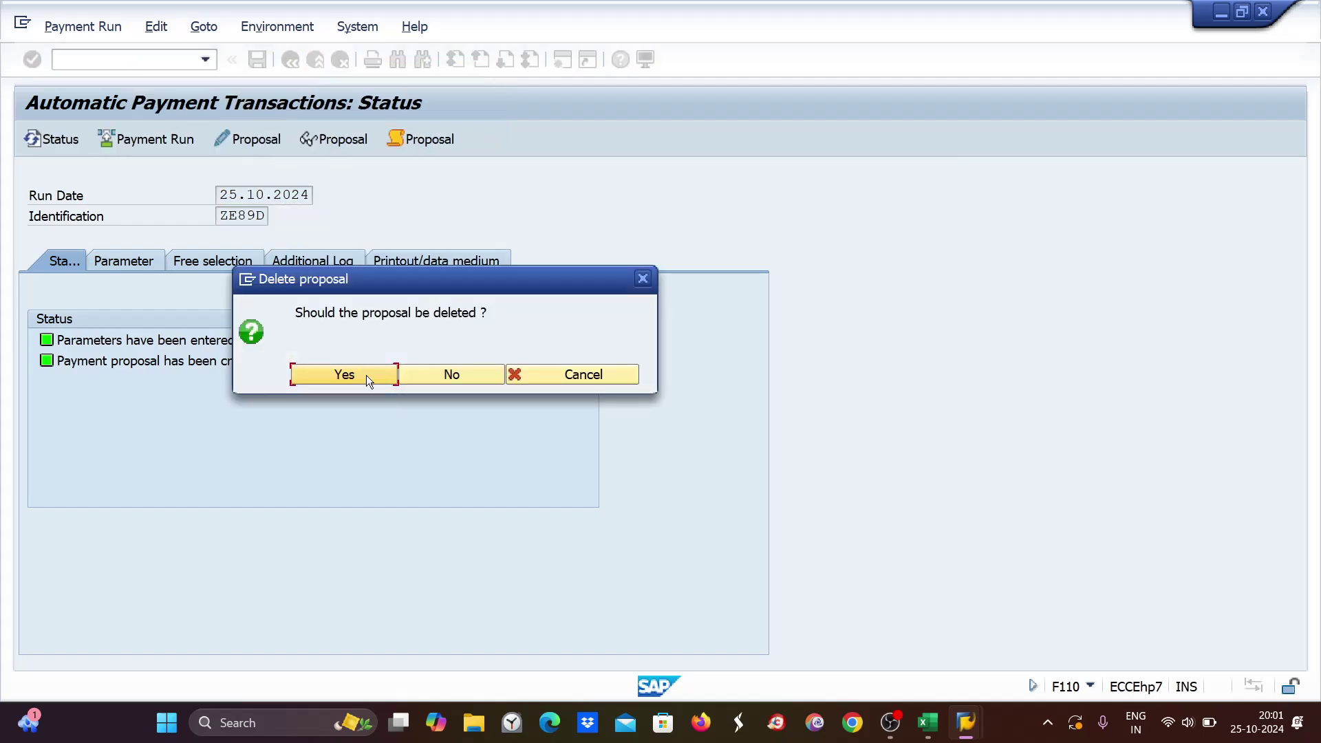
click(367, 375)
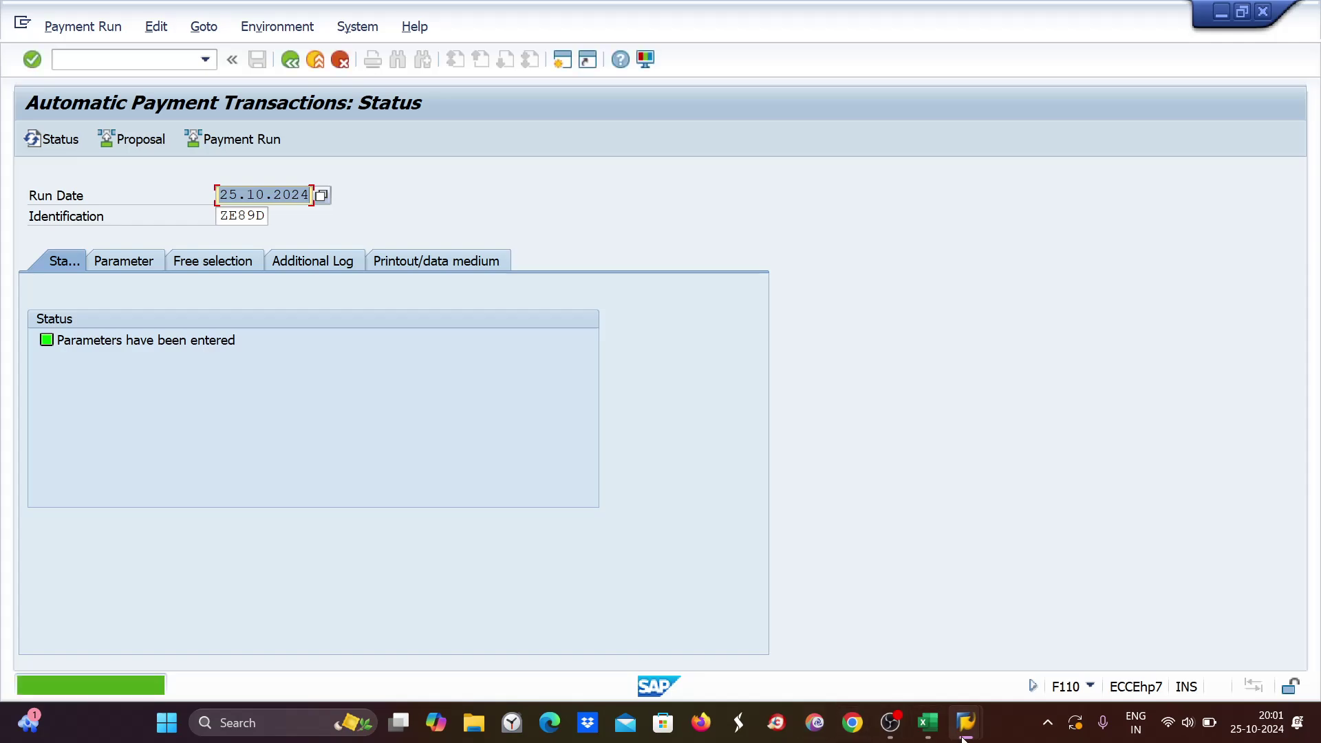
Review the Excel worksheet and vendor line item list, then return to the payment run window.
mouse_move(940, 732)
click(928, 667)
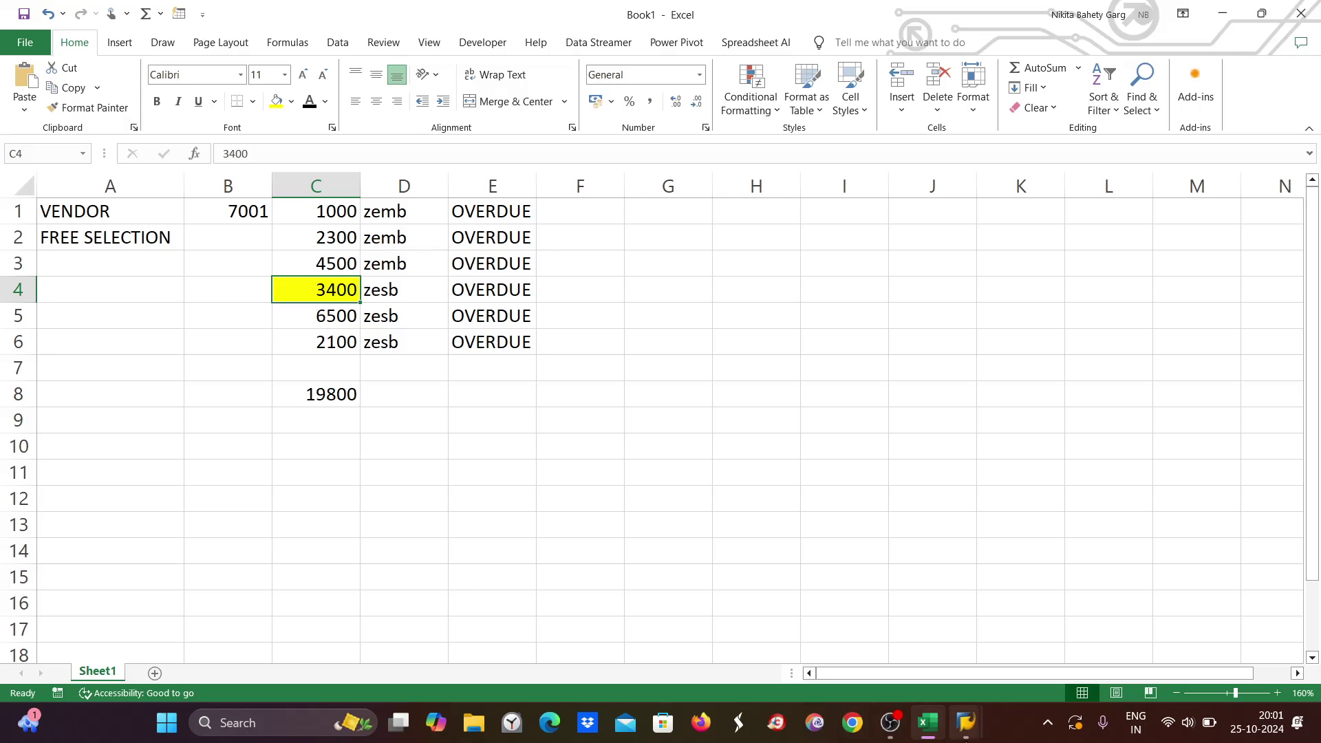
mouse_move(946, 693)
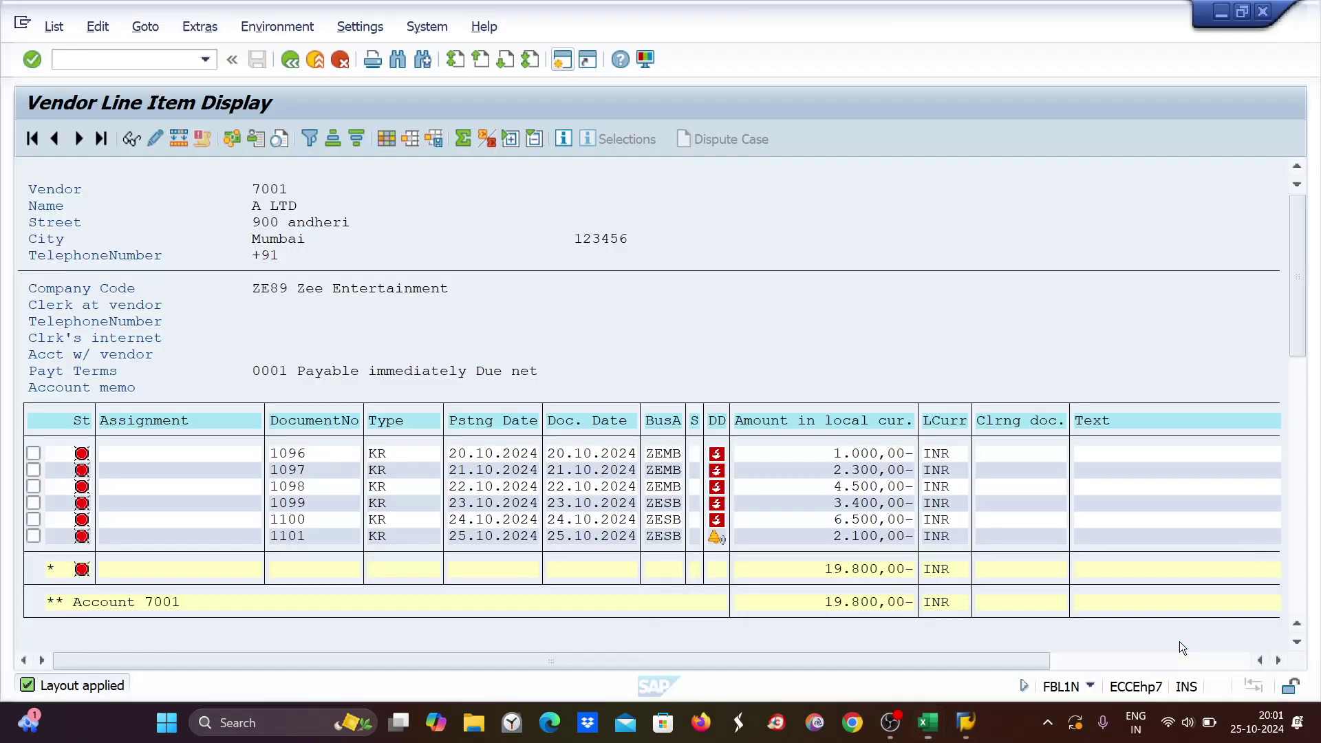
click(1170, 633)
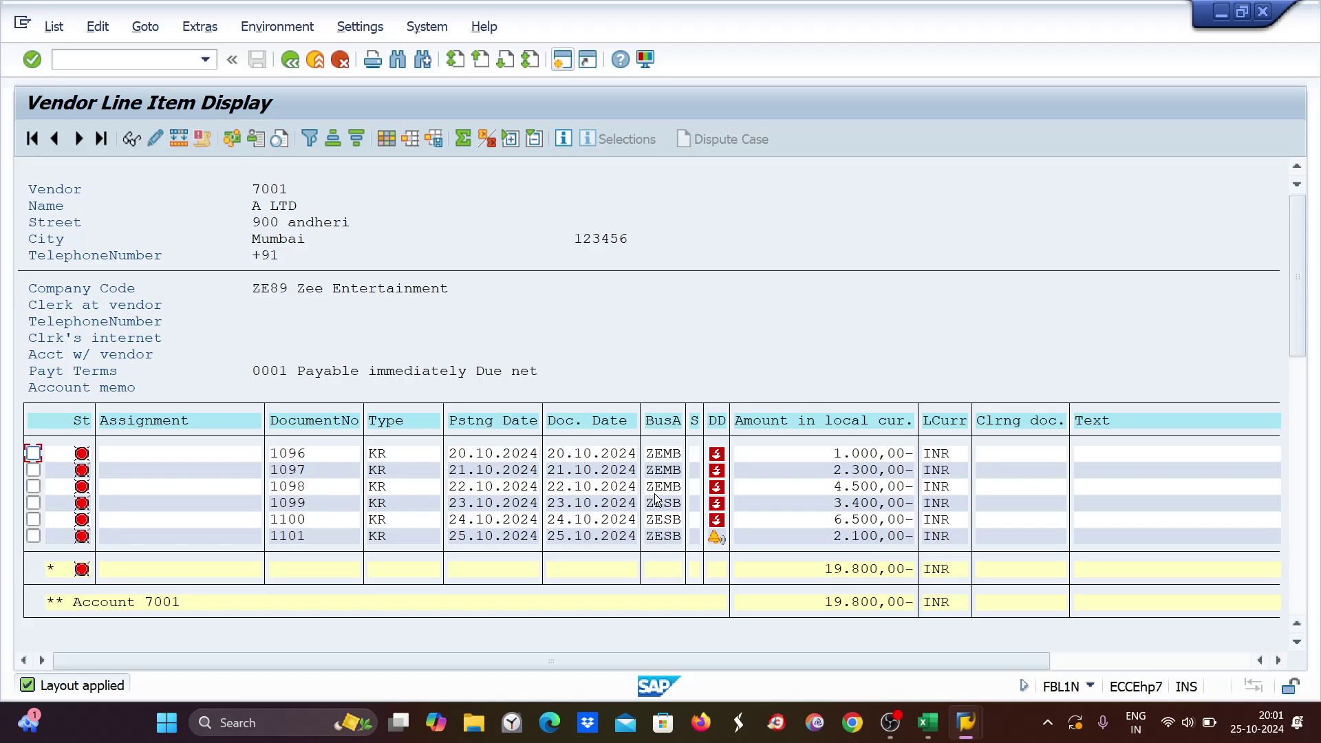
key(alt+Tab)
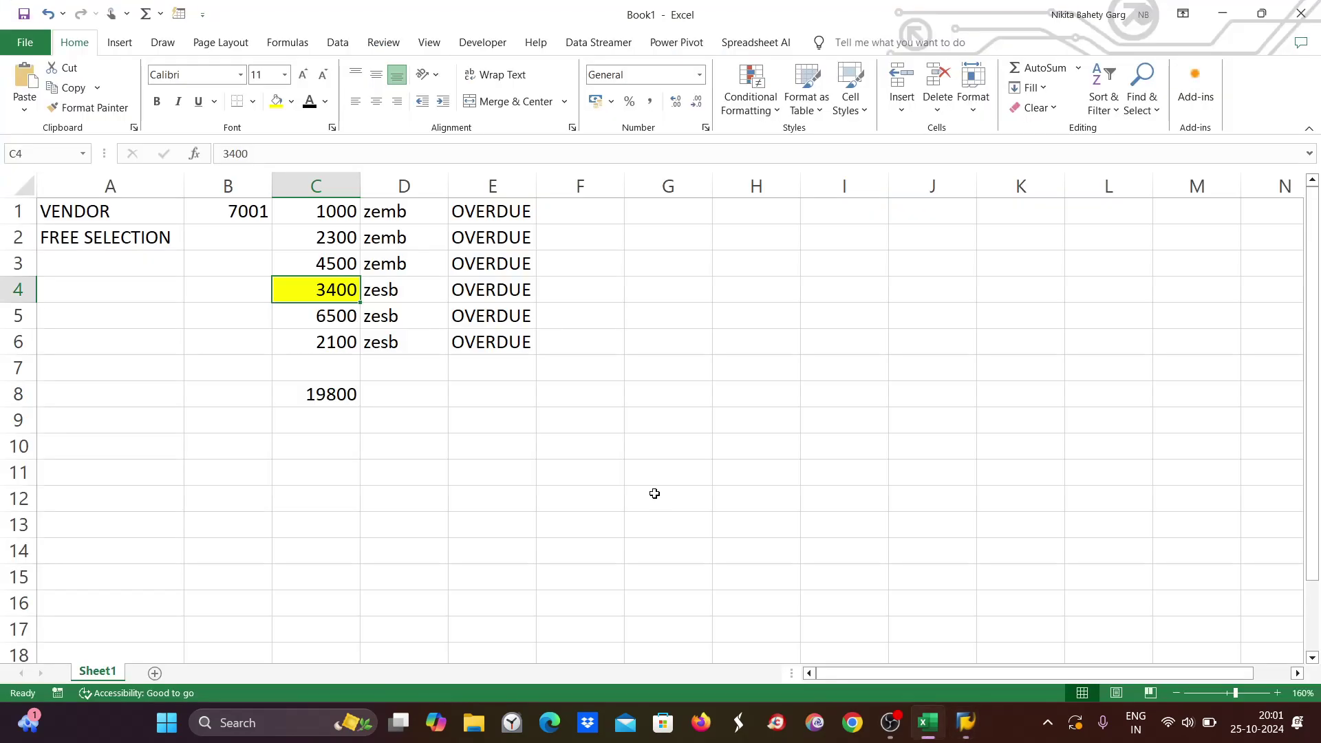
key(alt+Tab)
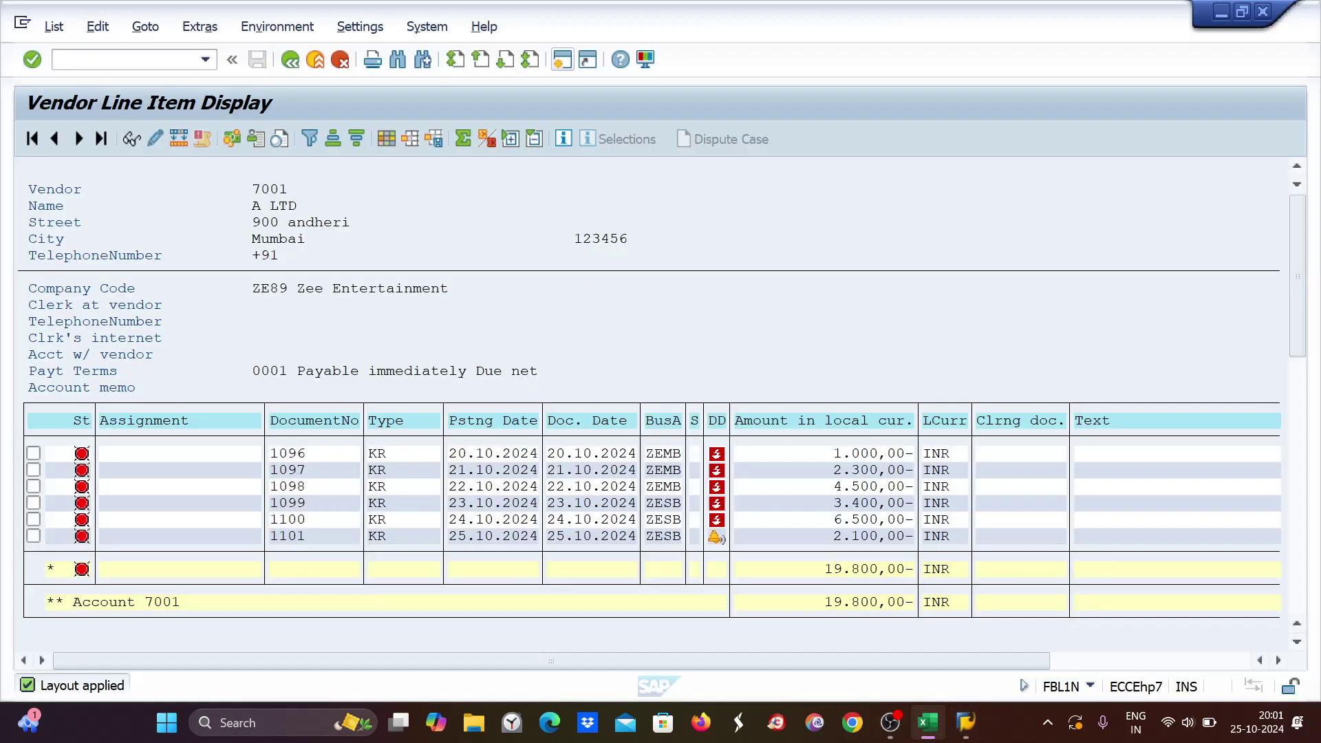
click(965, 740)
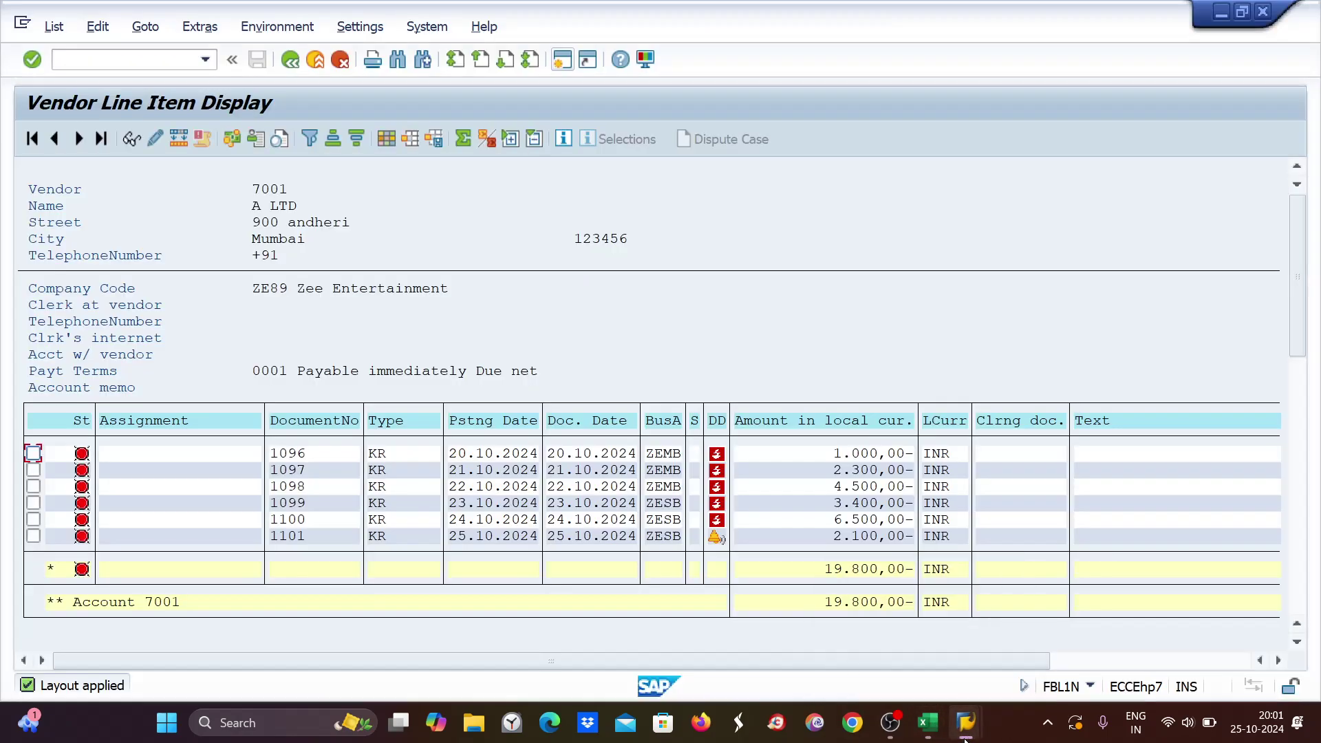
mouse_move(973, 738)
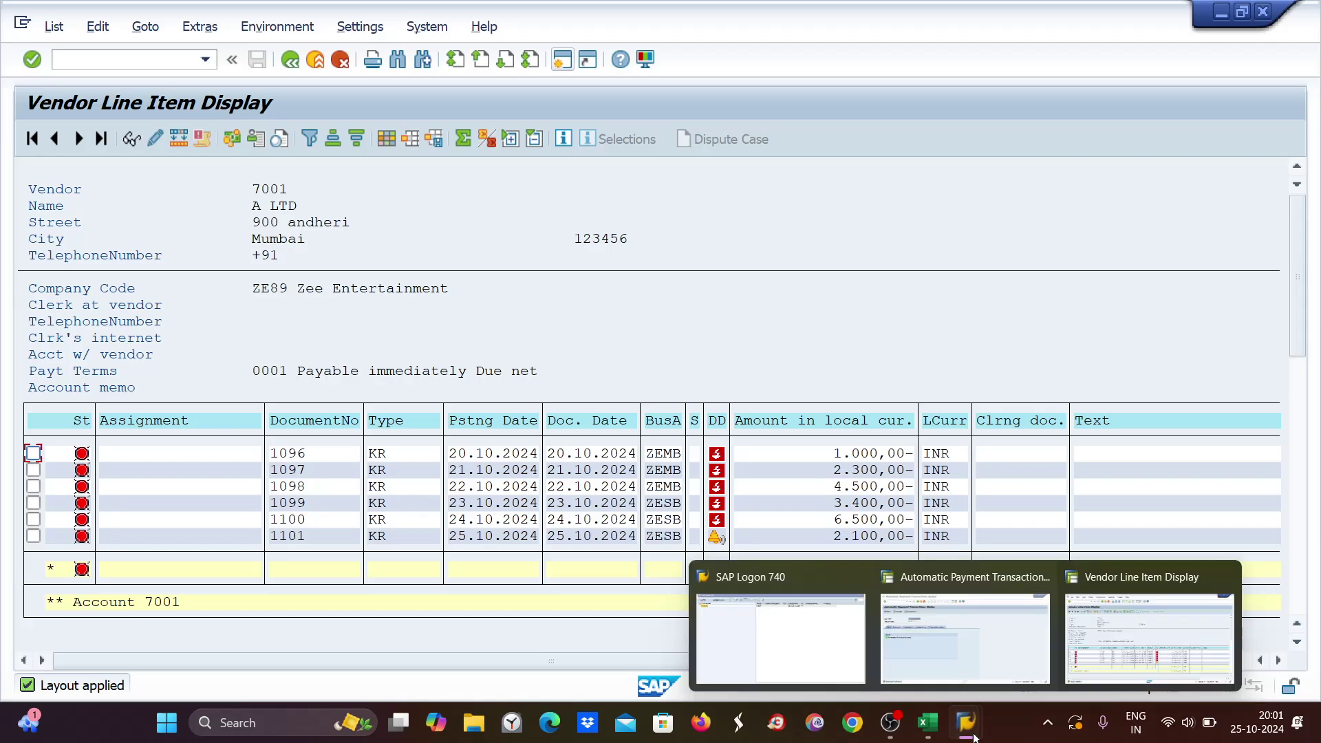
click(999, 629)
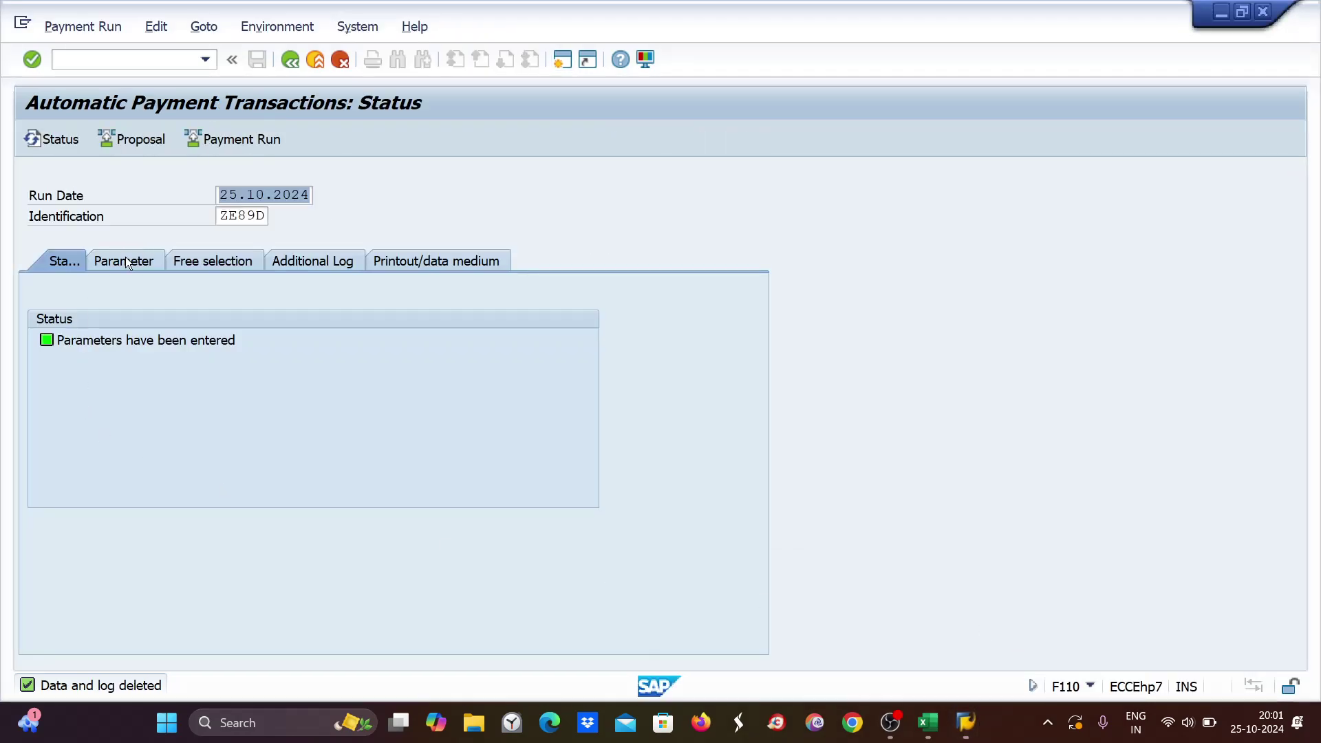
Clear the ZEMB business area and set the first free-selection field to Document Number.
click(126, 262)
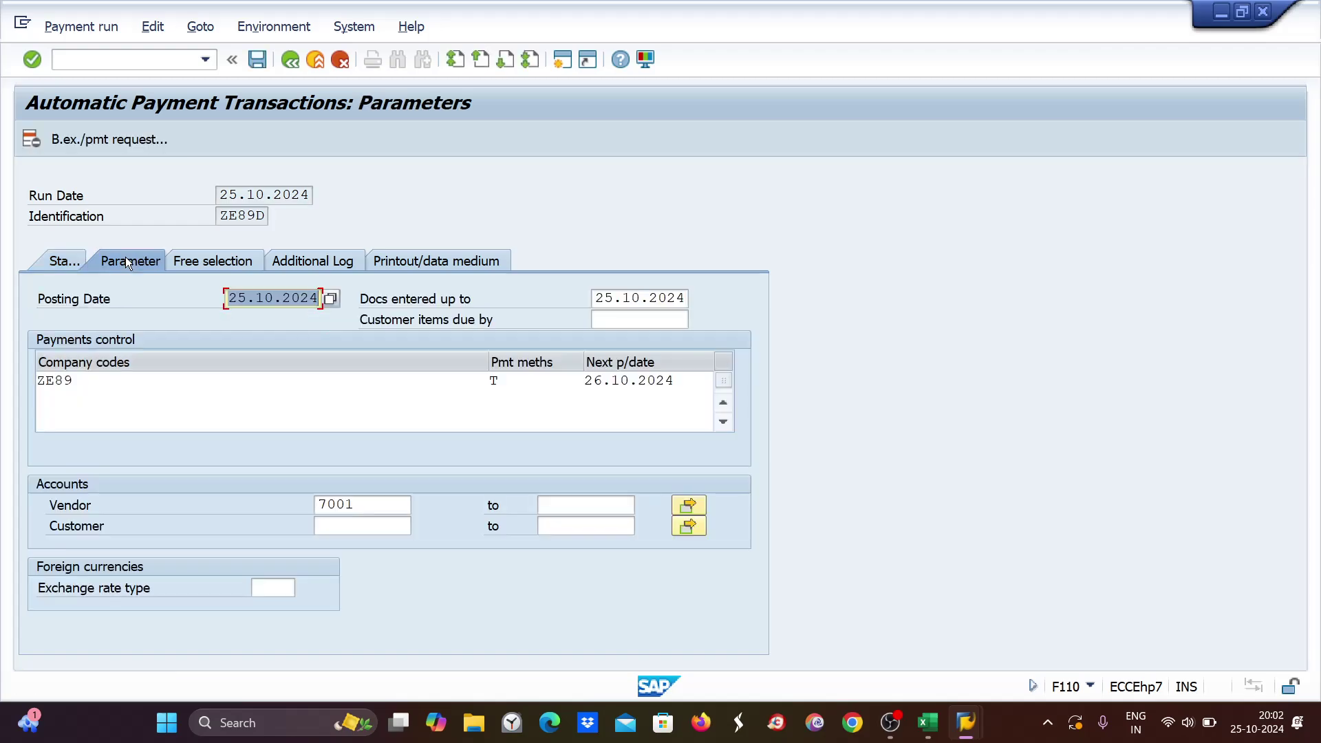
click(234, 260)
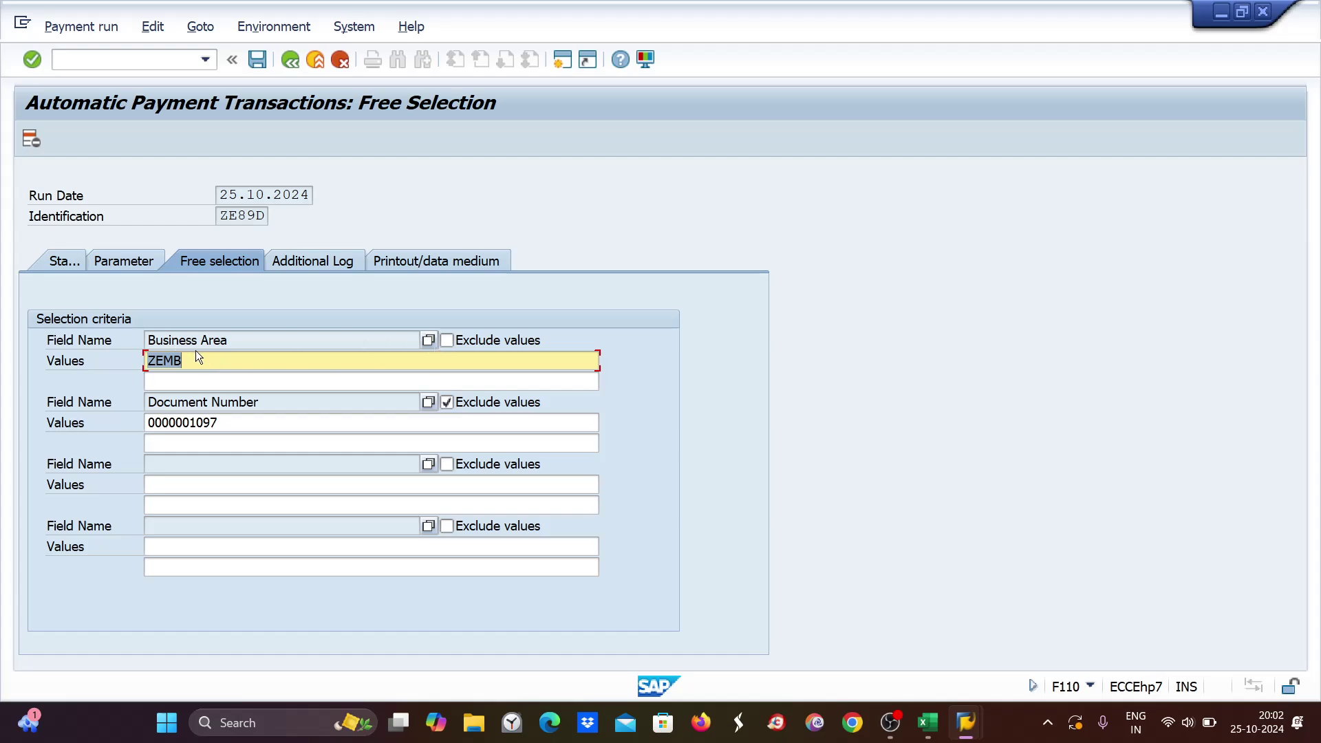
key(Delete)
click(428, 341)
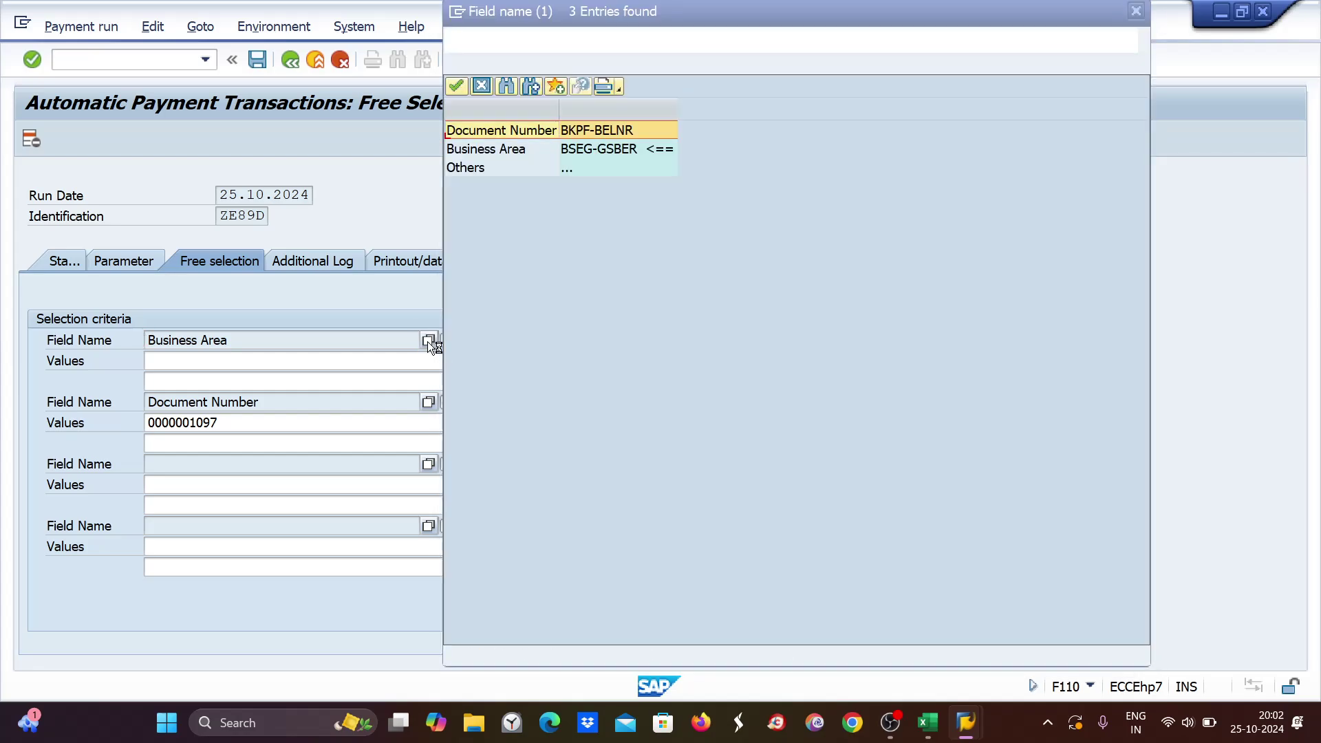
click(503, 132)
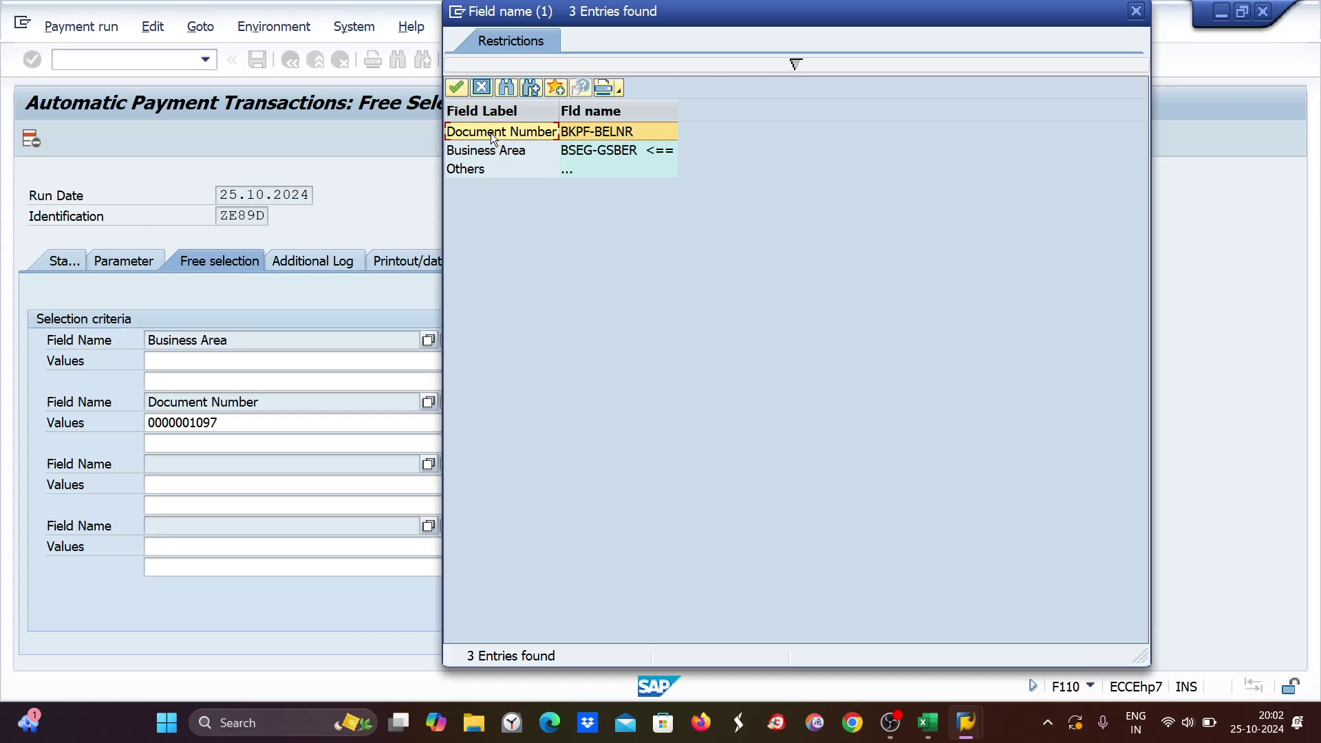
double_click(476, 132)
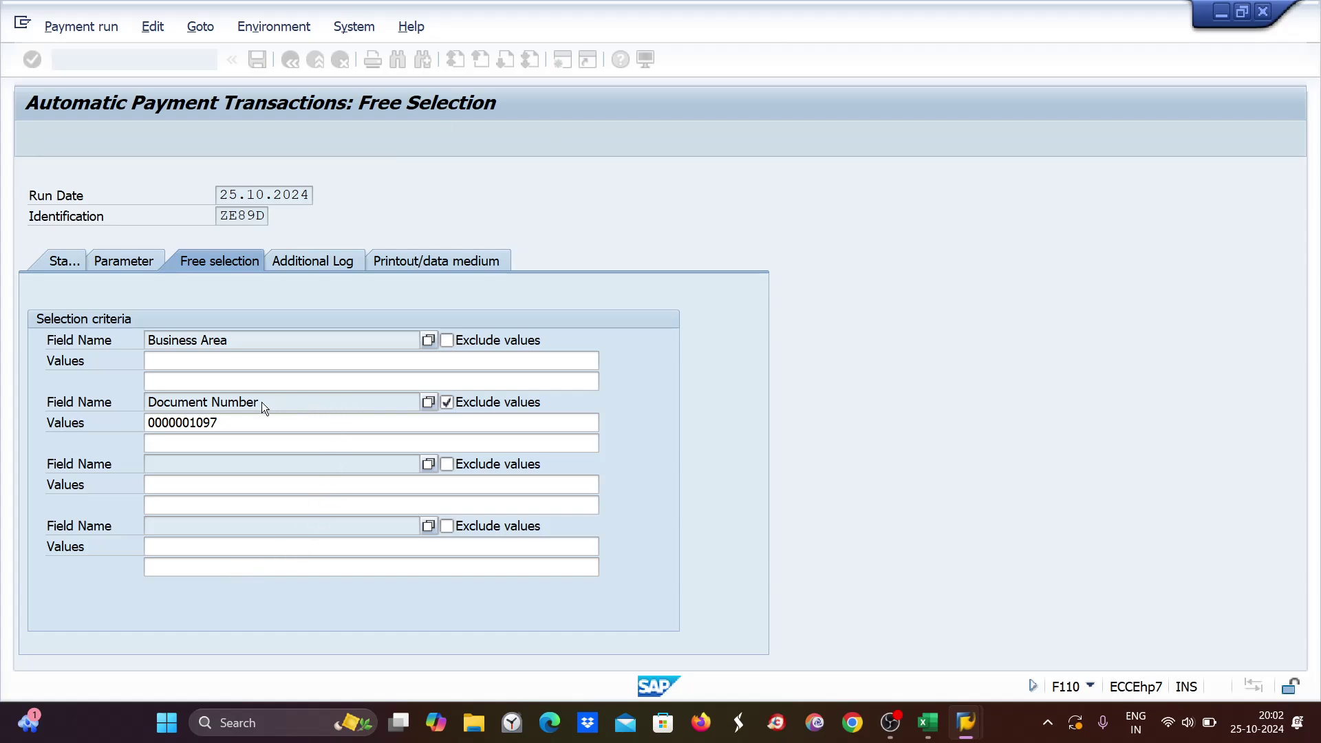
click(234, 422)
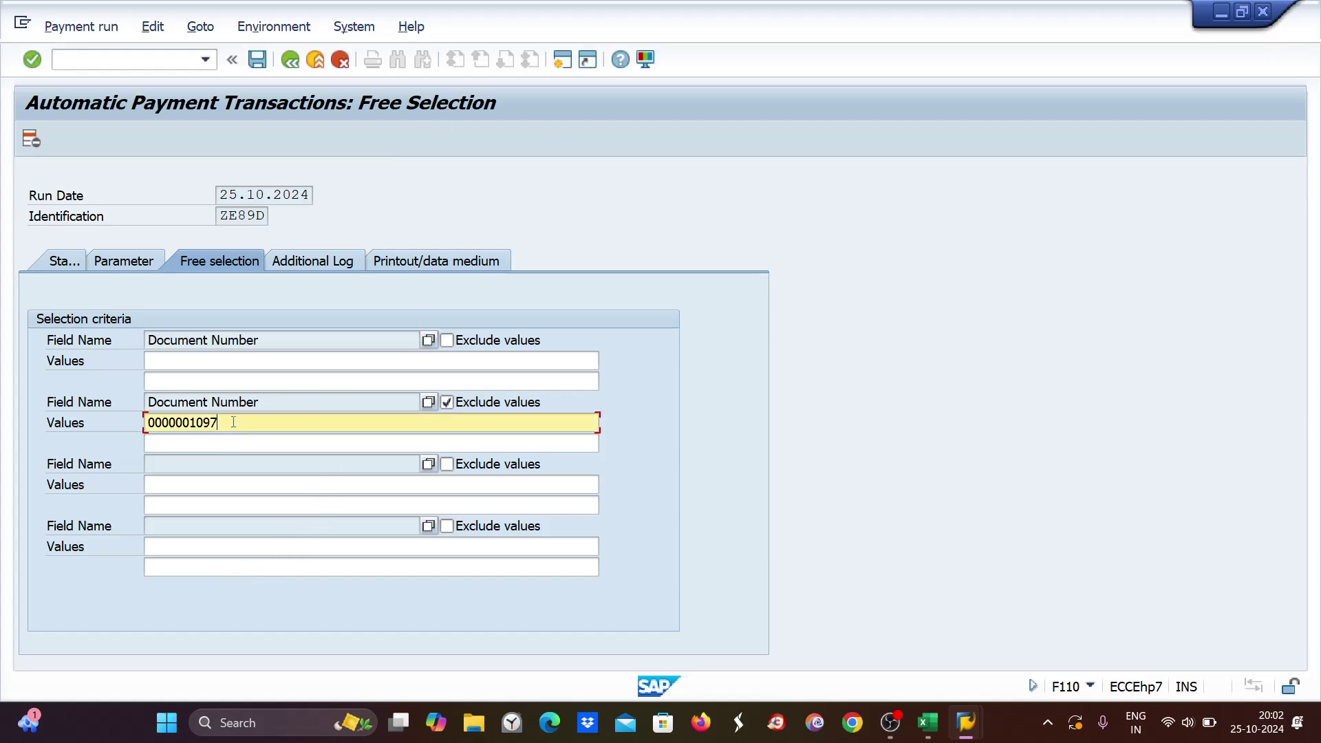
click(448, 402)
click(43, 428)
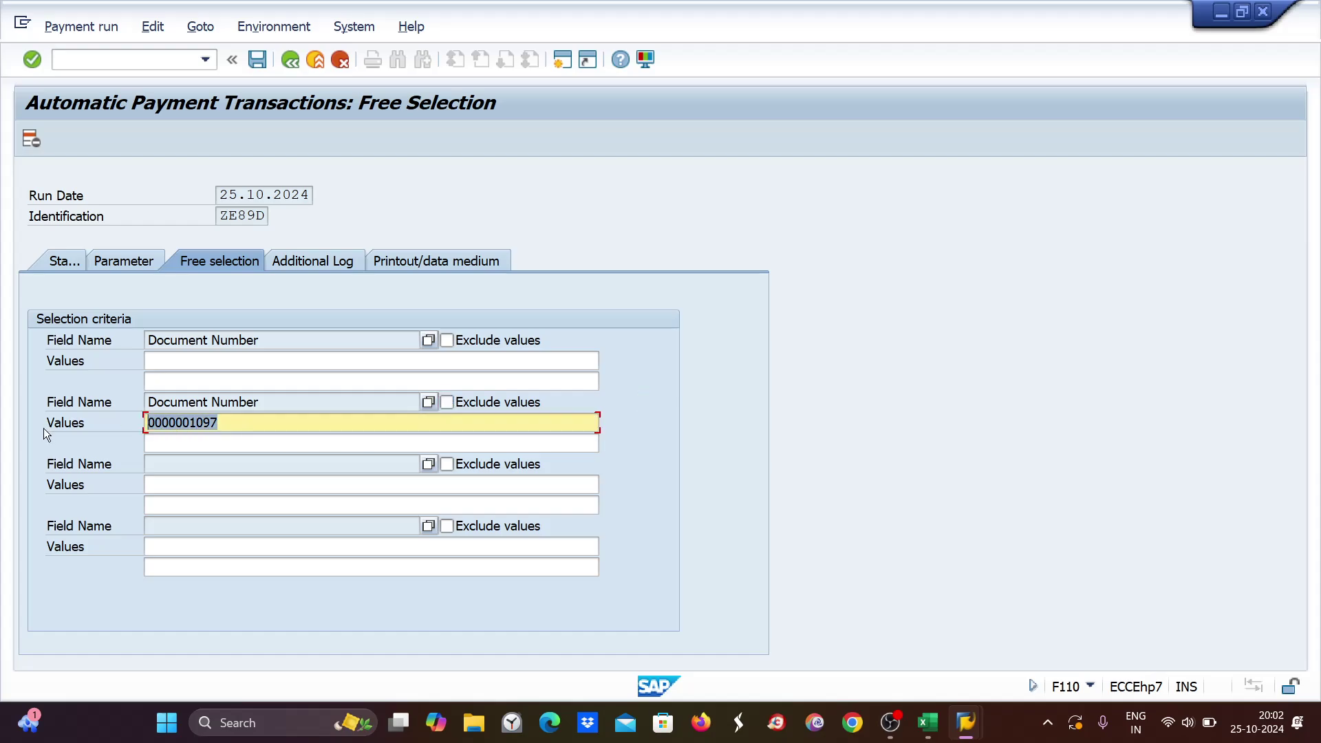
key(BackSpace)
mouse_move(986, 729)
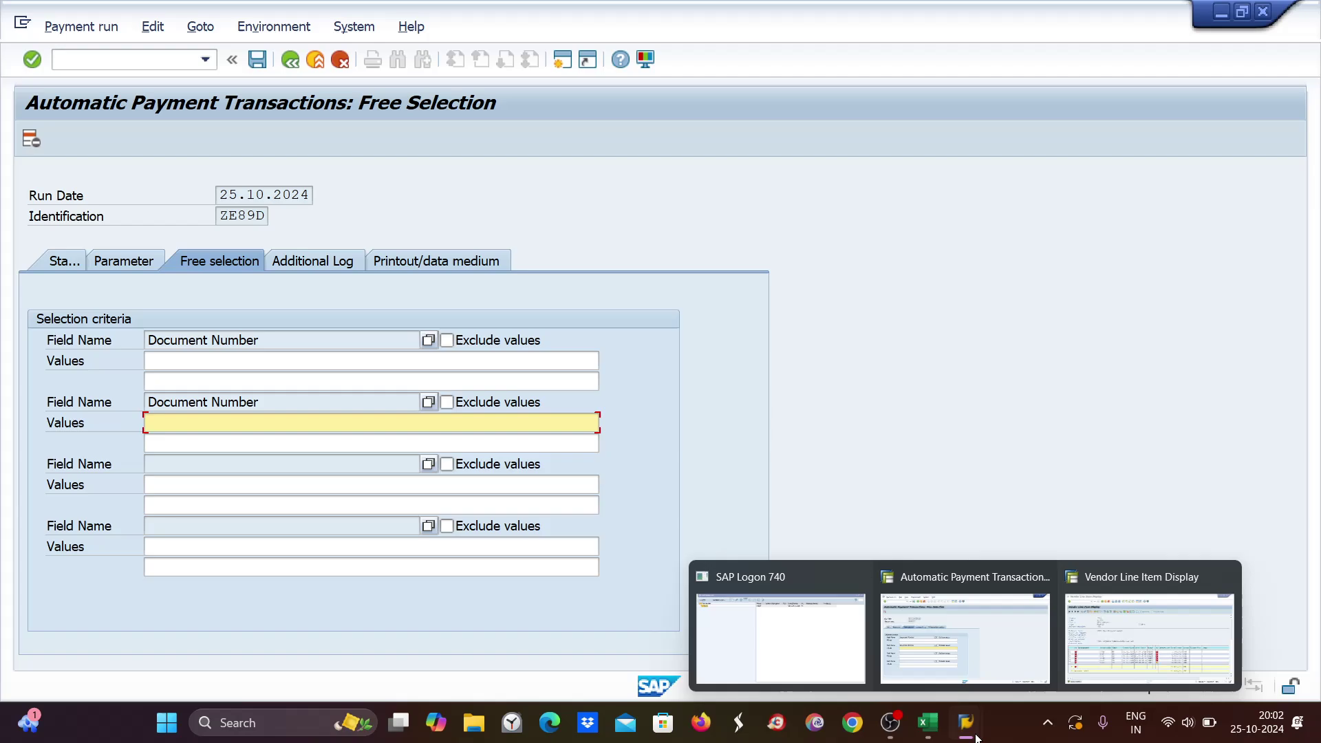
mouse_move(1163, 638)
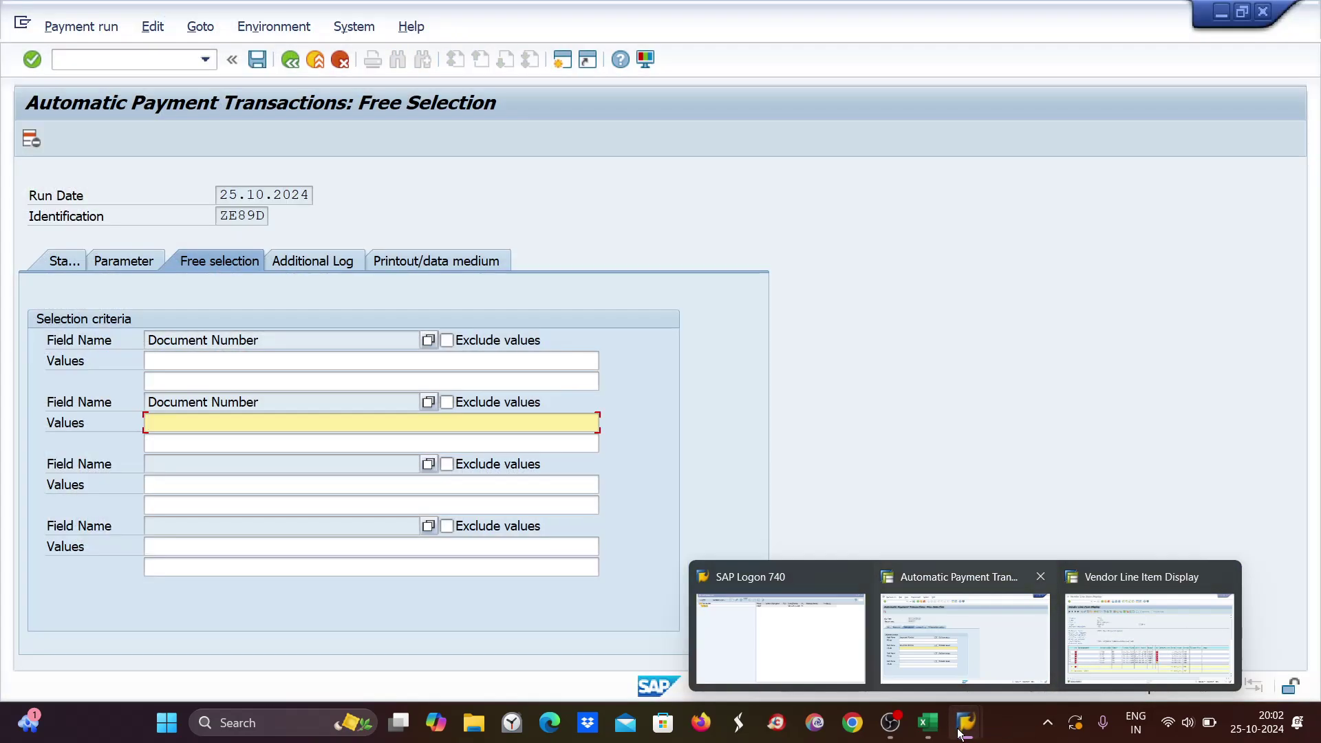
Check the 3400 amount and its business area in Excel against vendor 7001's line items.
click(926, 735)
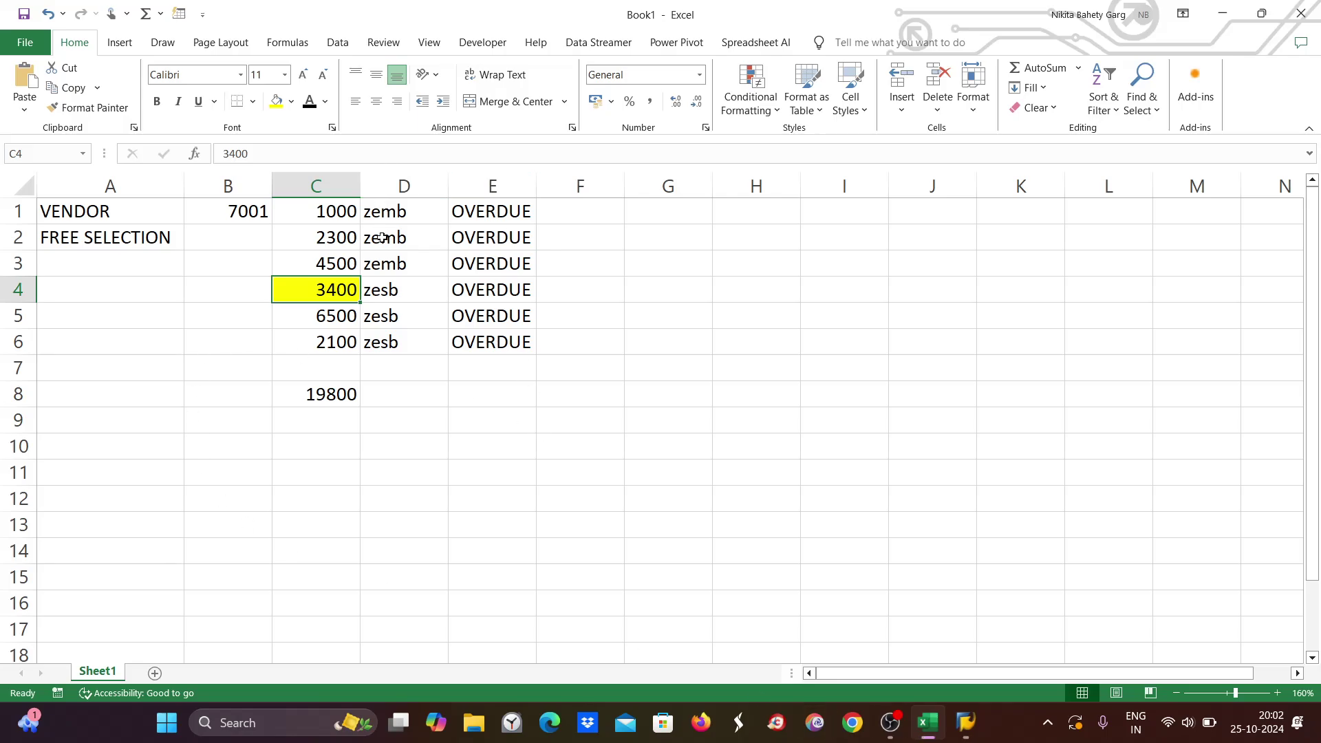
click(388, 291)
click(337, 285)
mouse_move(966, 723)
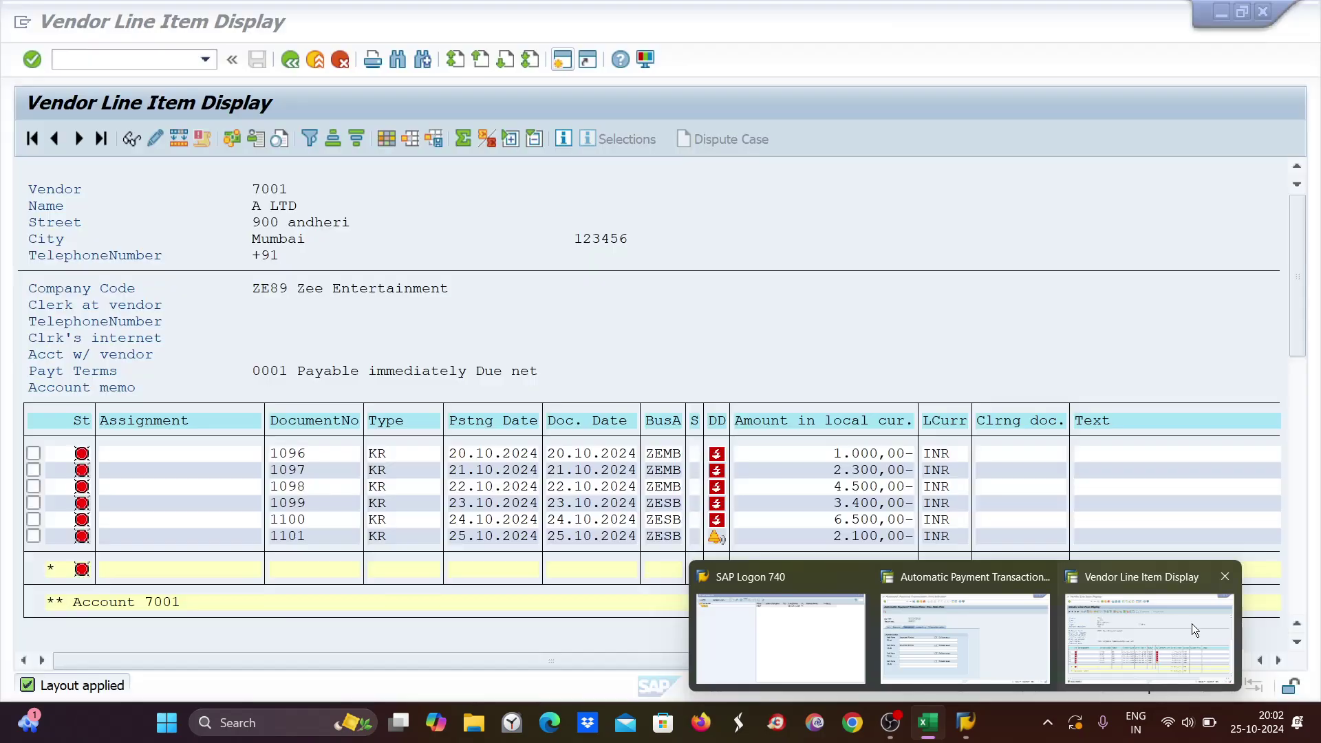
click(1192, 624)
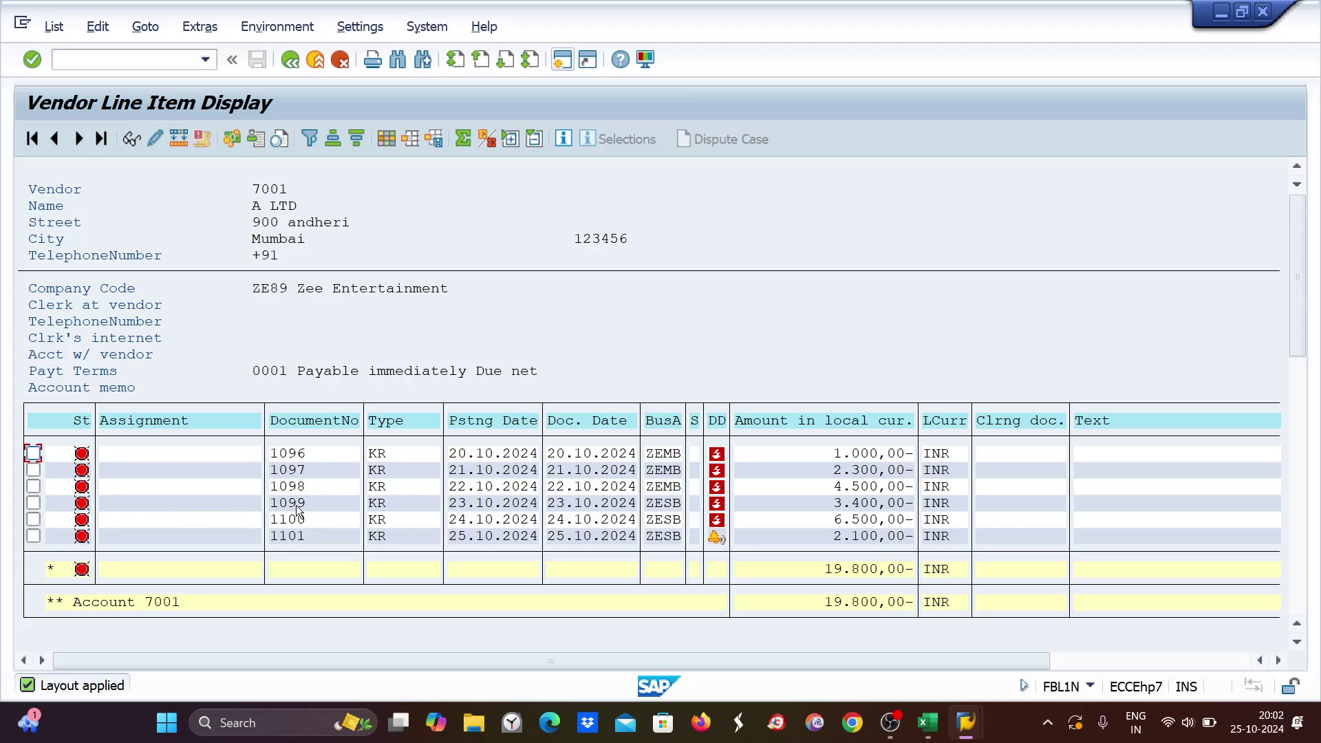
key(alt+Tab)
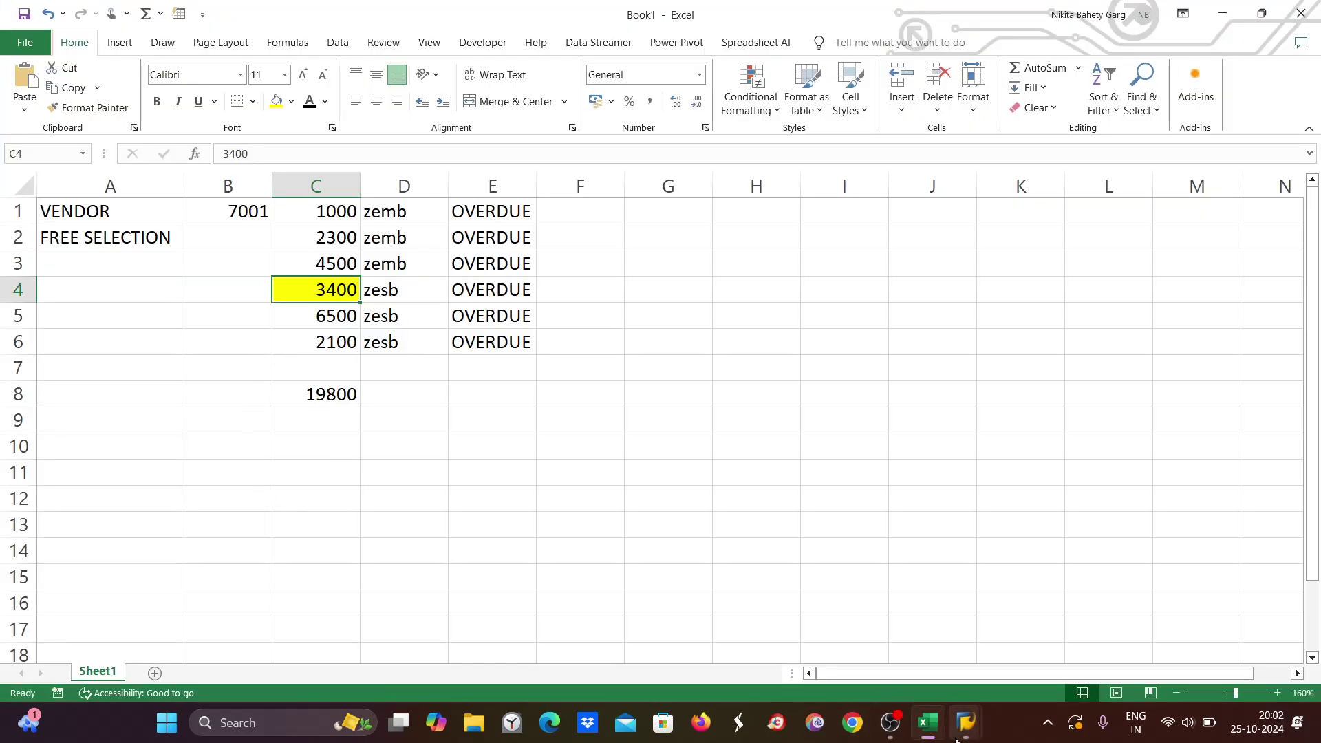
mouse_move(974, 732)
click(975, 652)
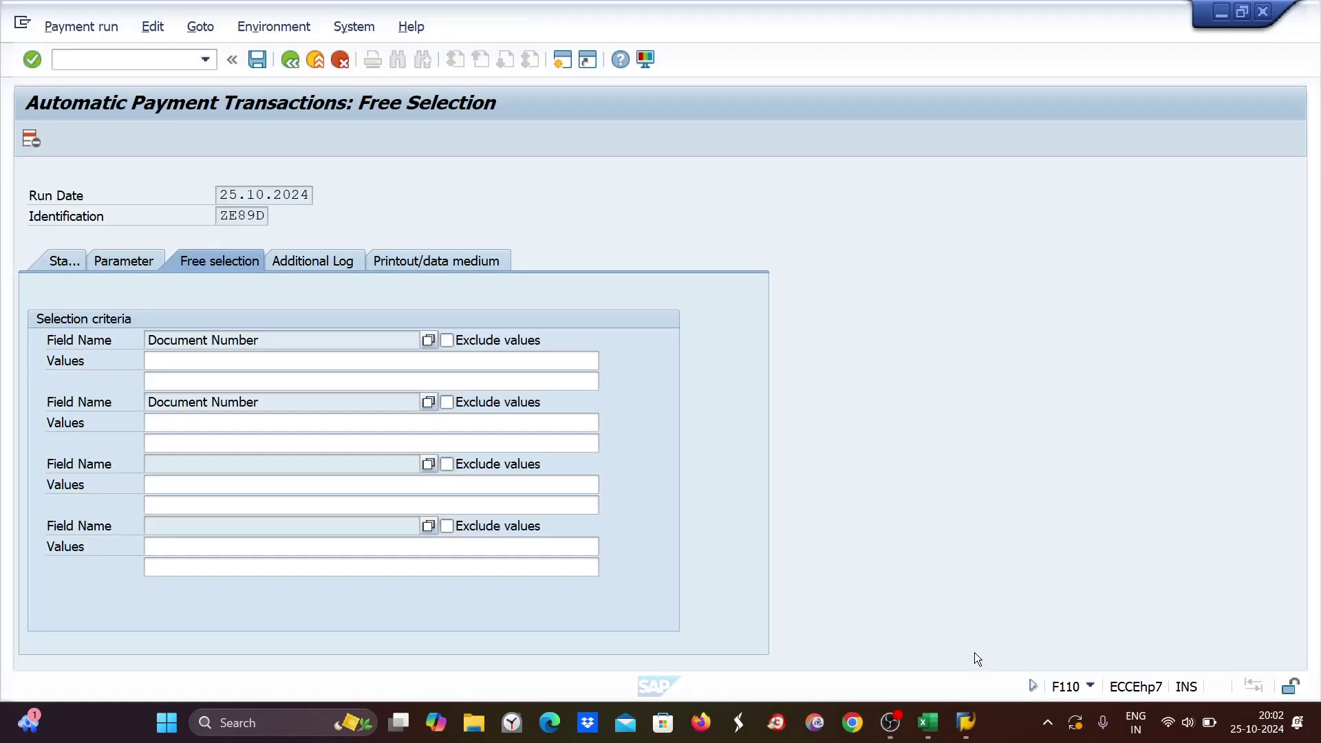
click(161, 361)
text(000000)
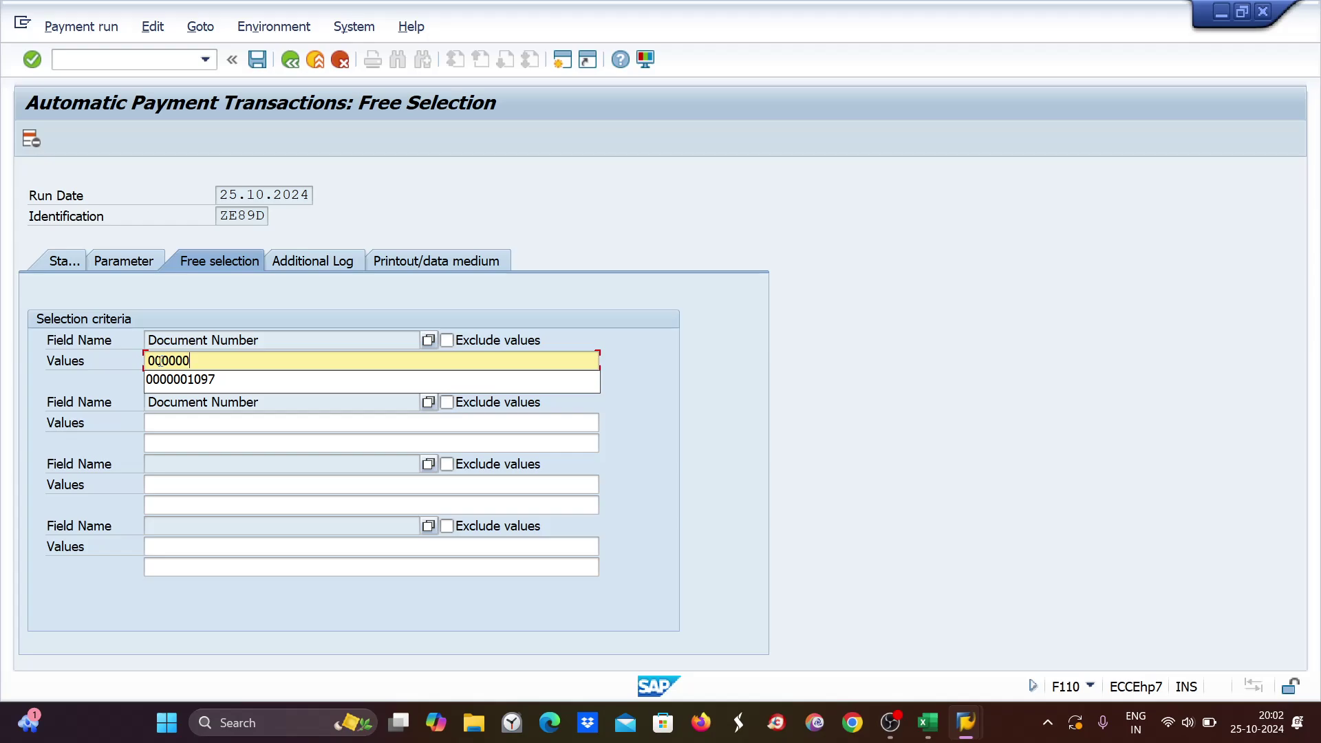
text(1)
key(alt+Tab)
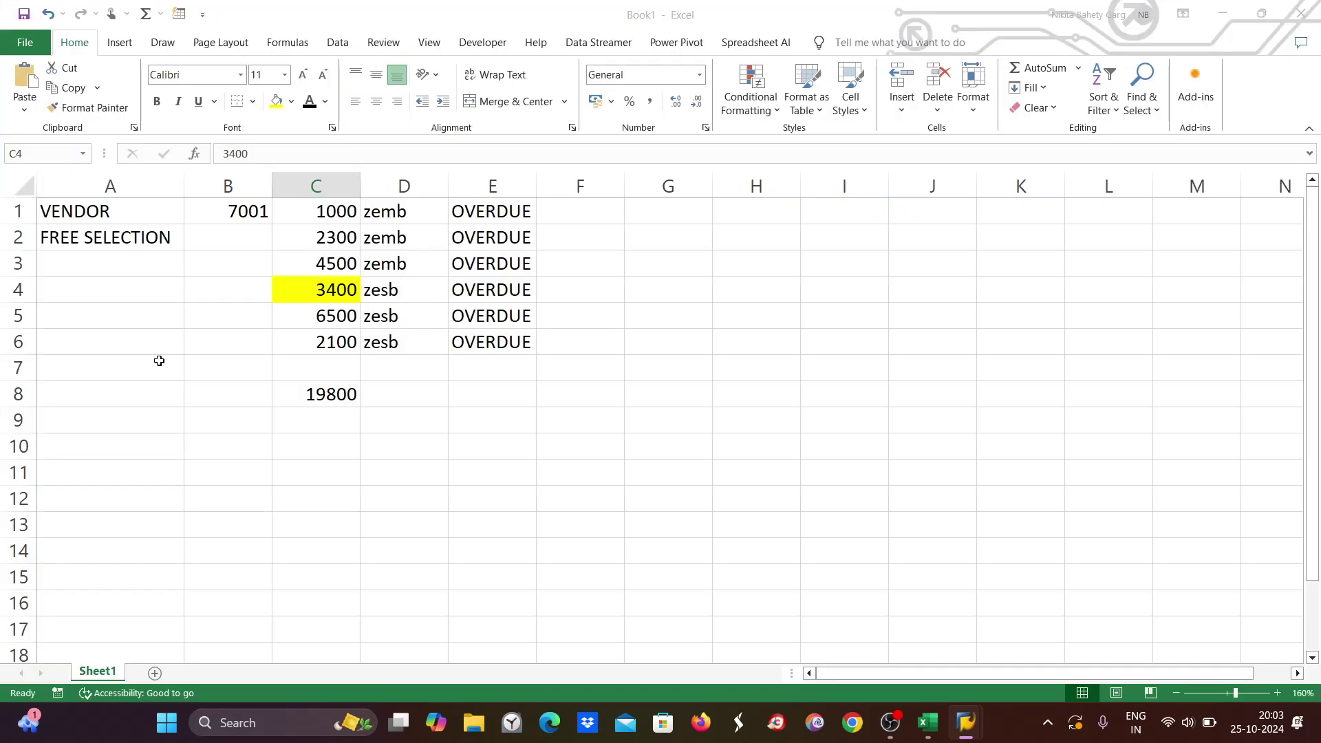
key(alt+Tab)
mouse_move(966, 723)
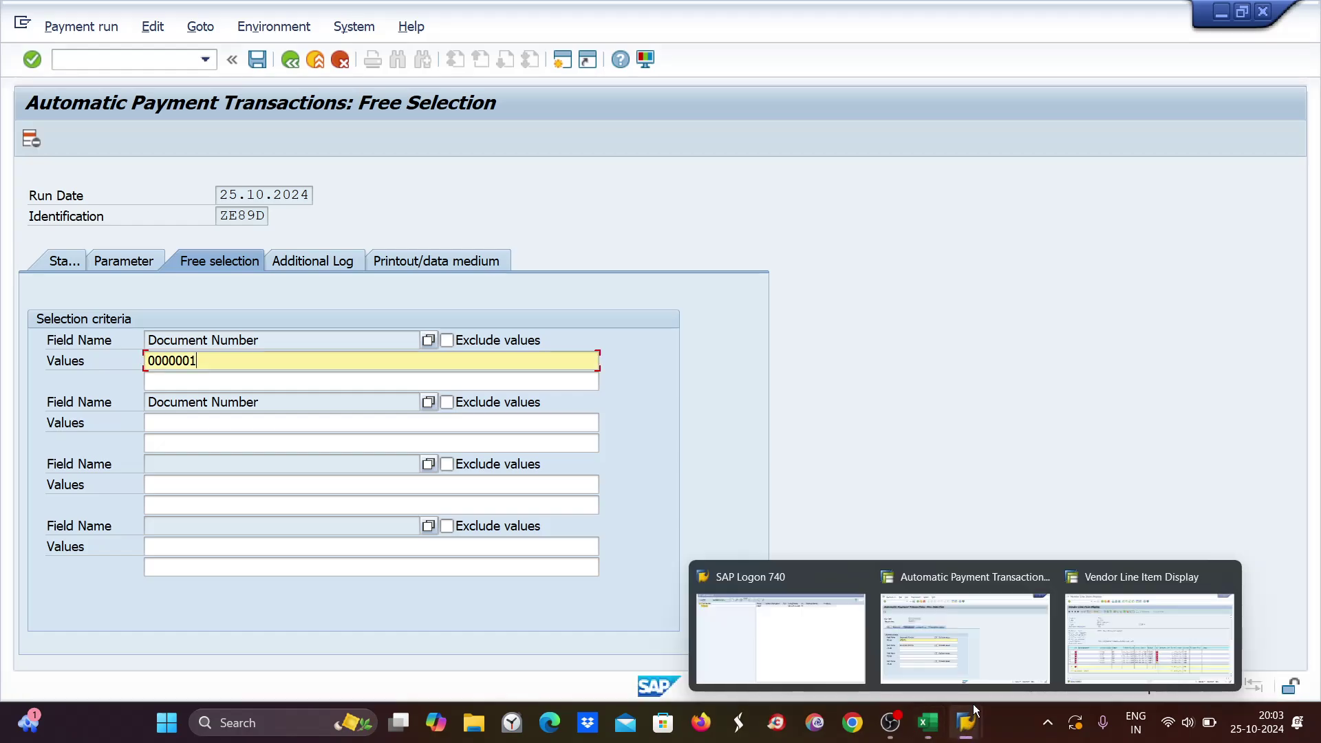
click(1136, 626)
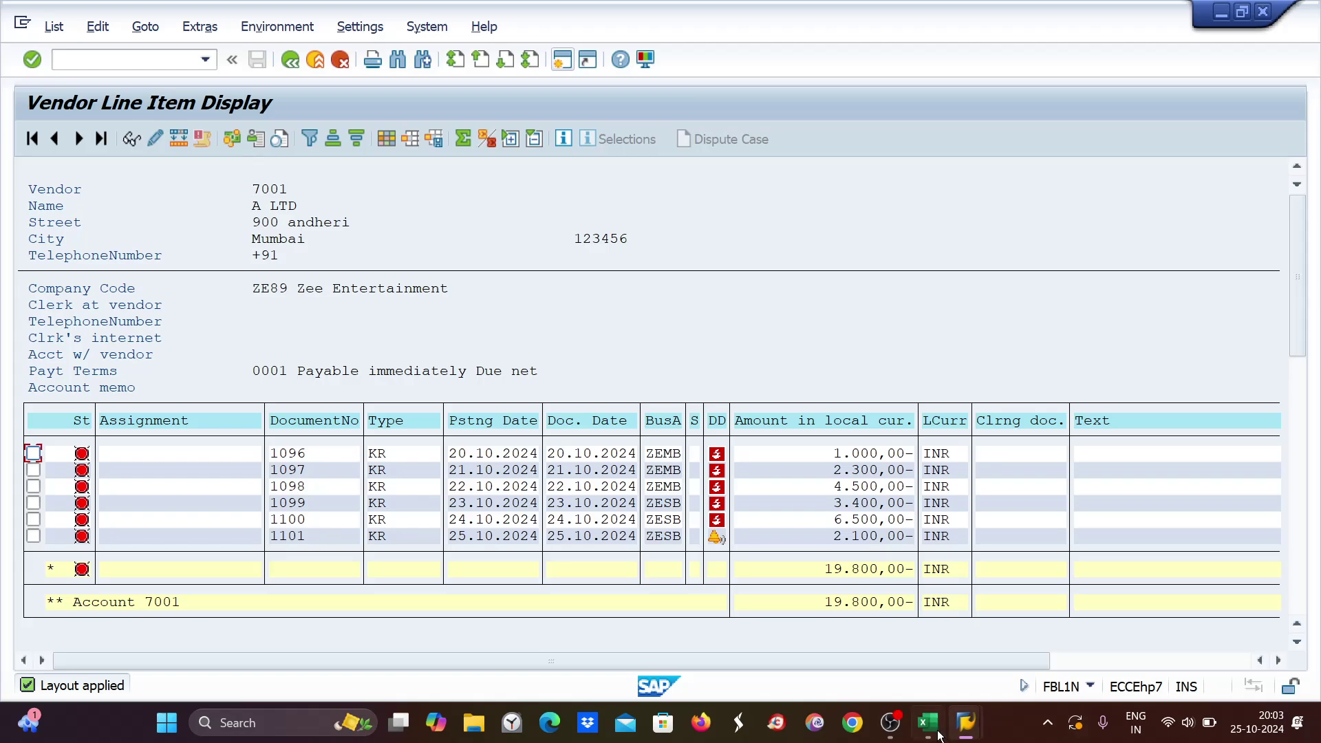
mouse_move(966, 723)
click(967, 654)
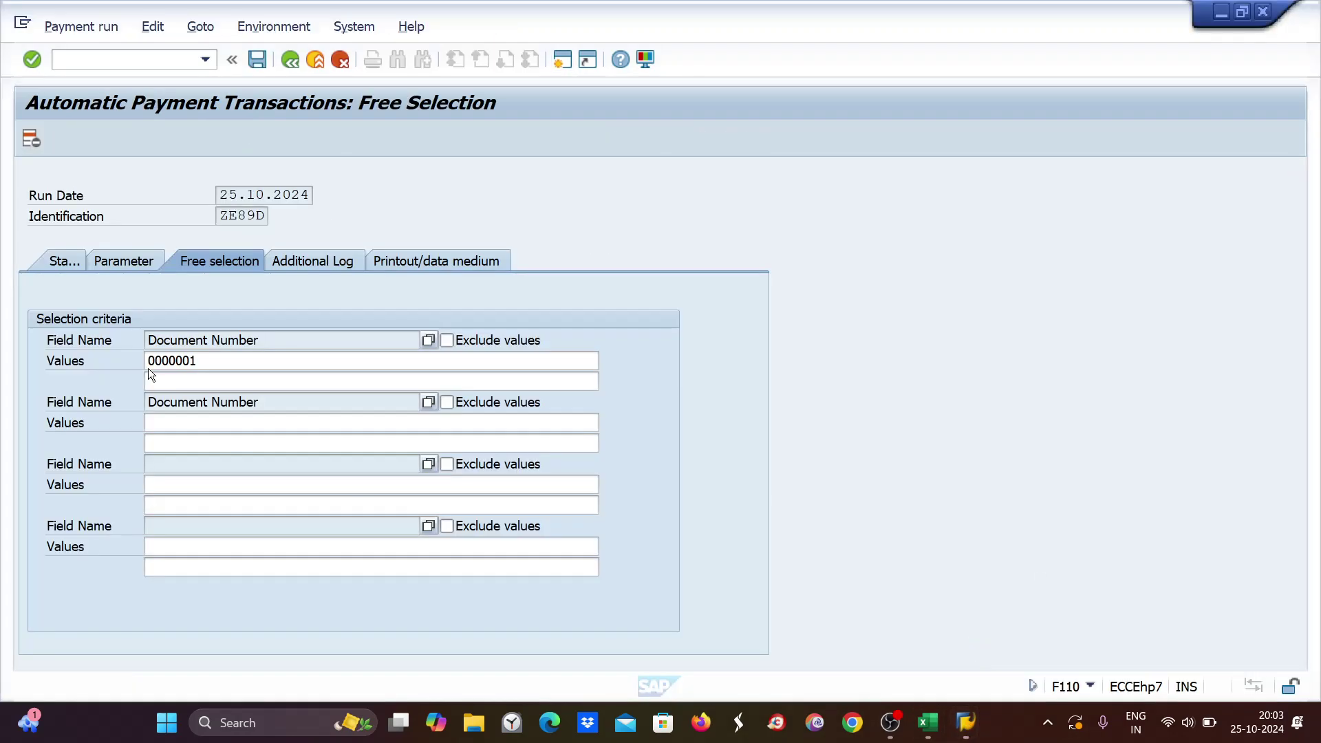
click(219, 362)
text(099)
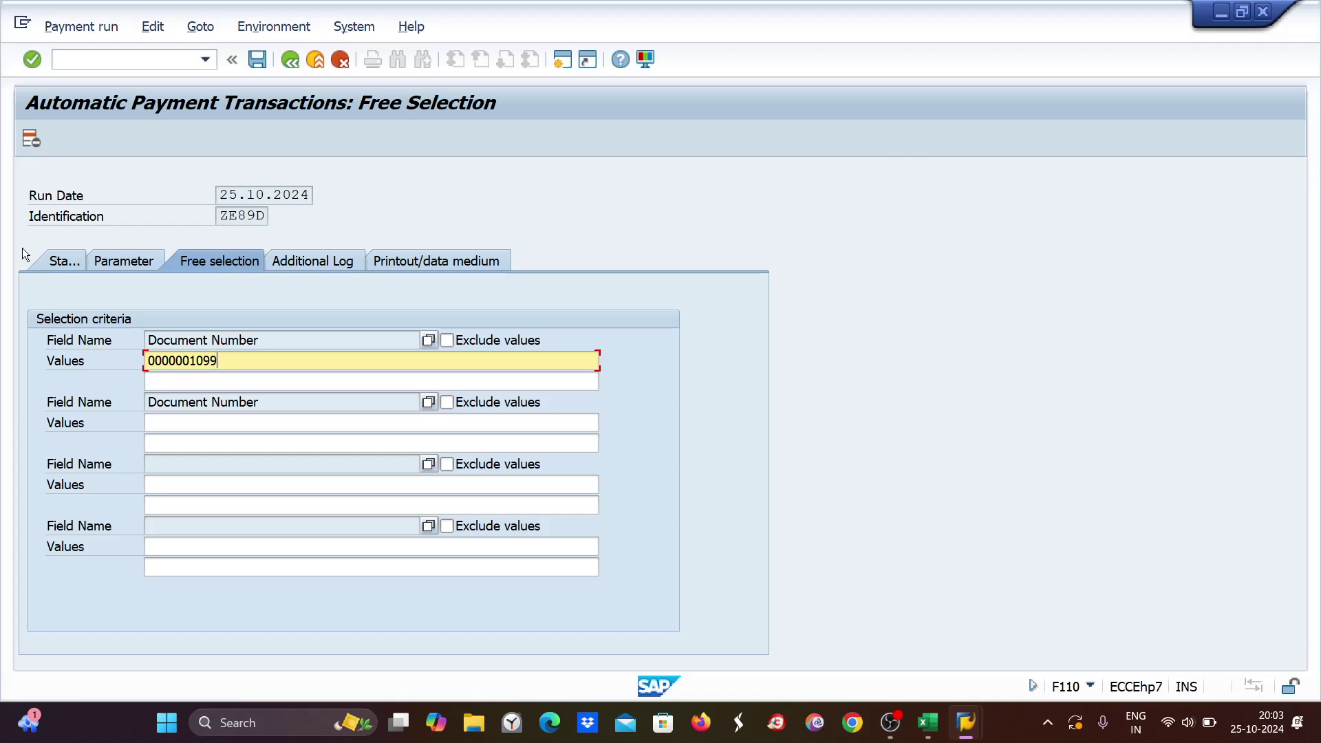
key(ctrl+s)
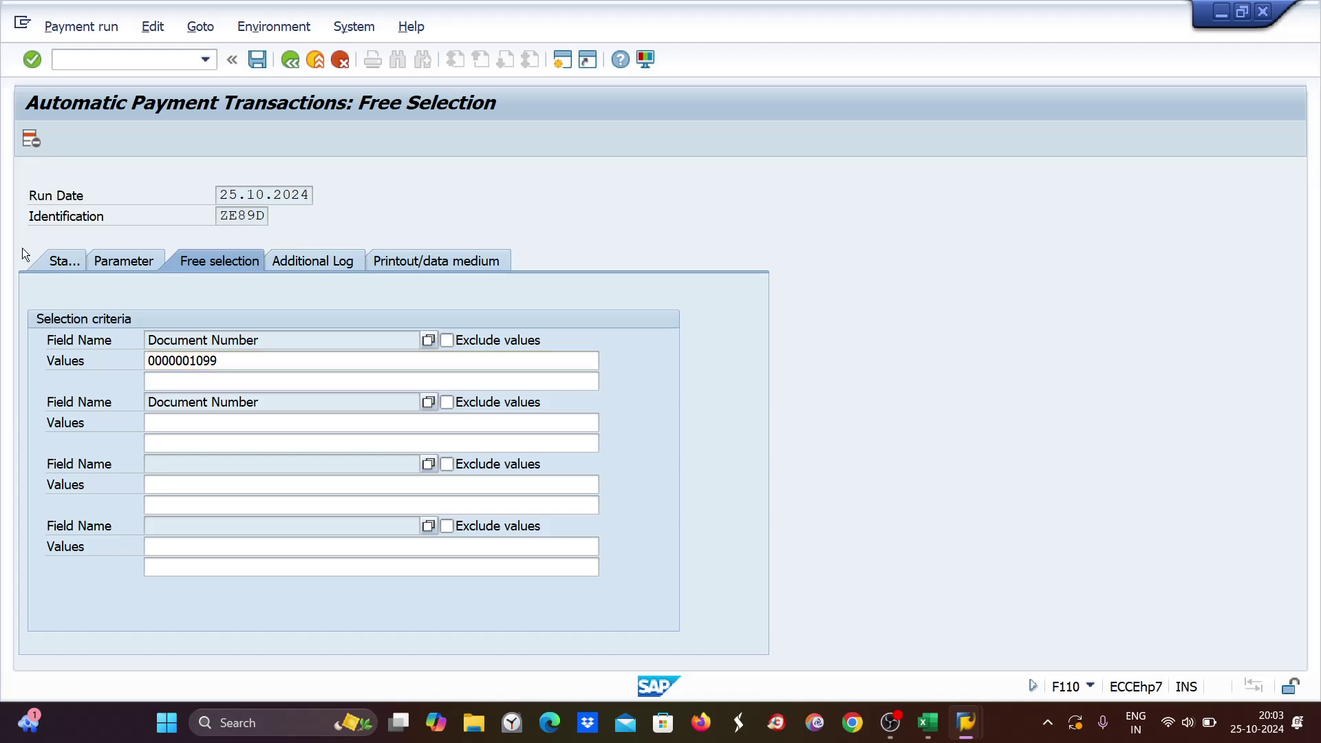
click(65, 262)
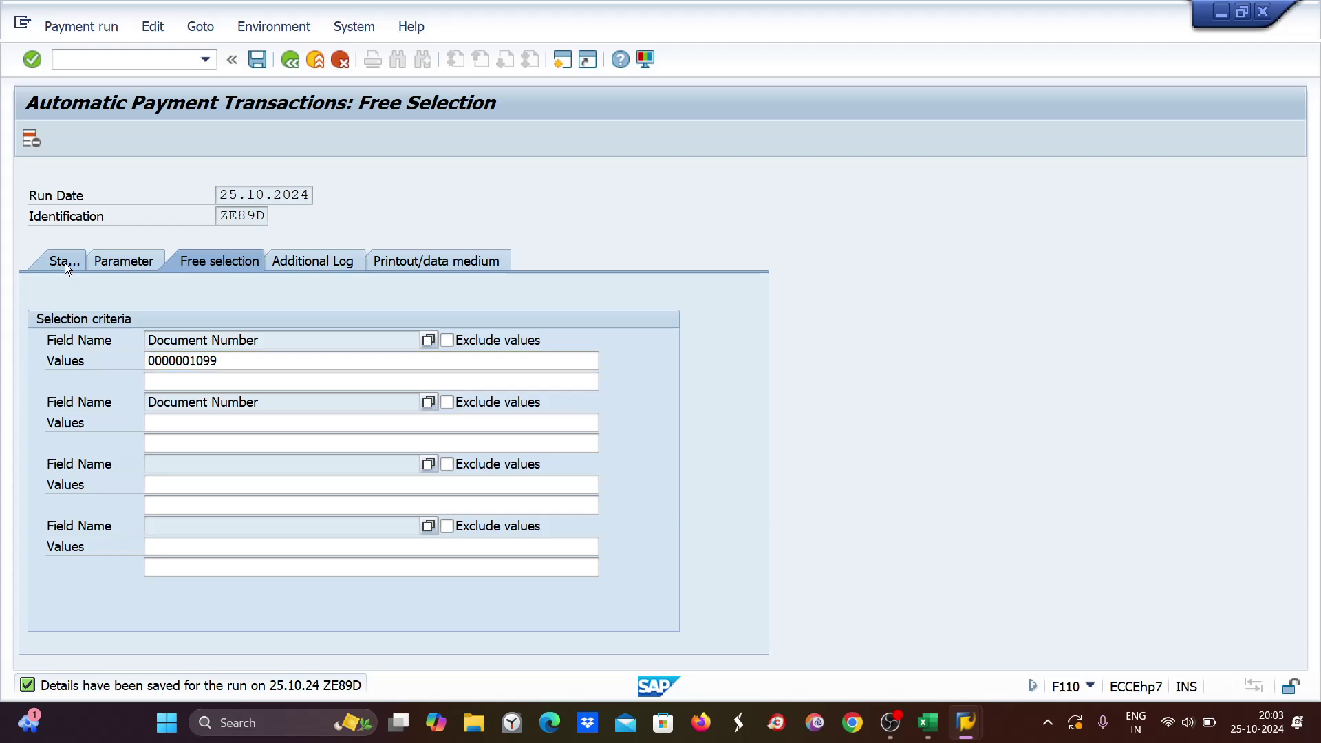
Create the payment proposal with immediate start and refresh the status.
click(163, 139)
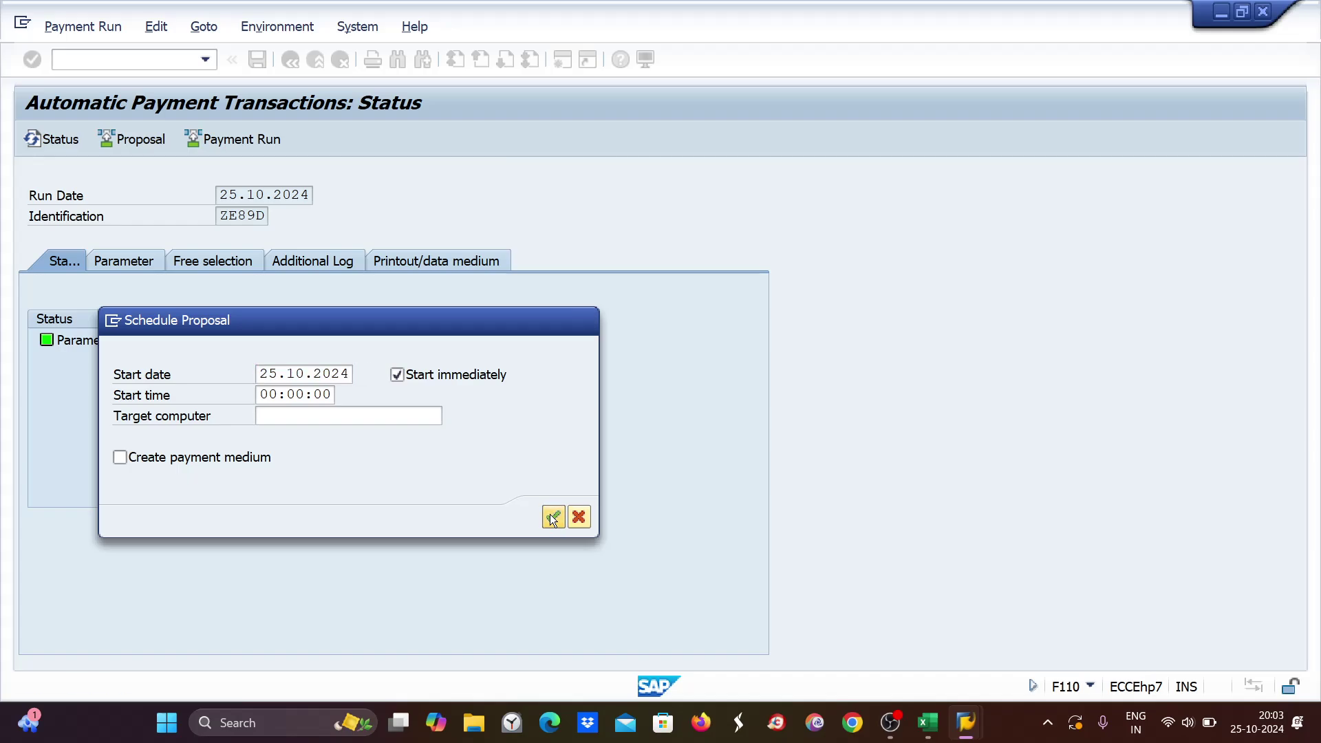
click(550, 515)
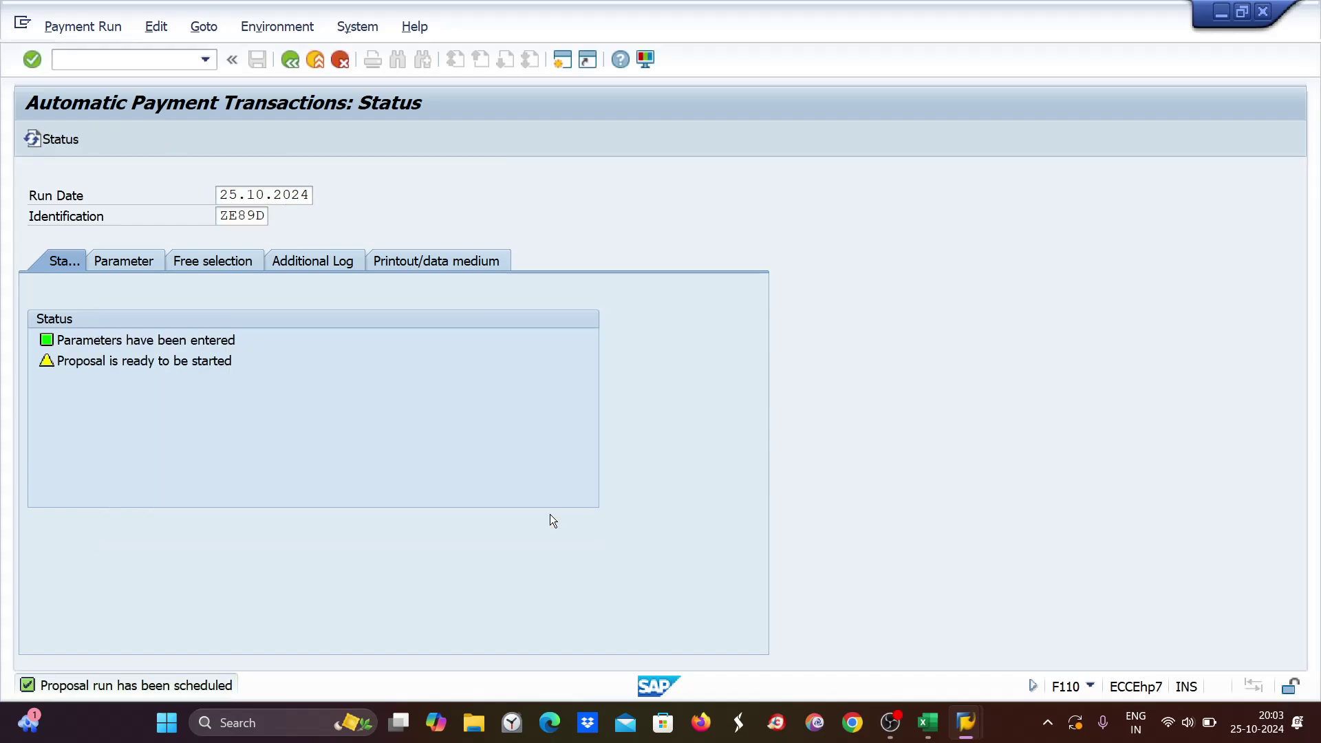
click(52, 139)
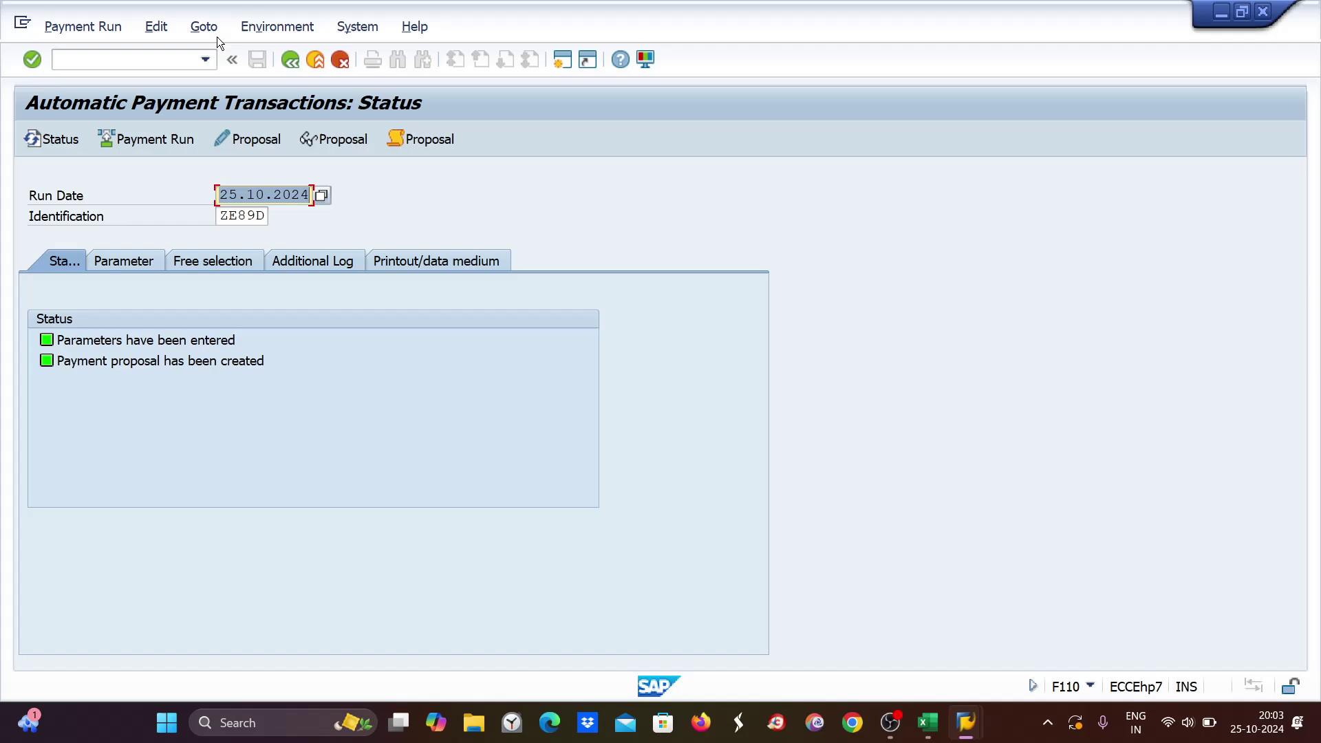
Display the proposal, confirming vendor 7001 is paid only document 1099 for 3,400 INR.
click(349, 139)
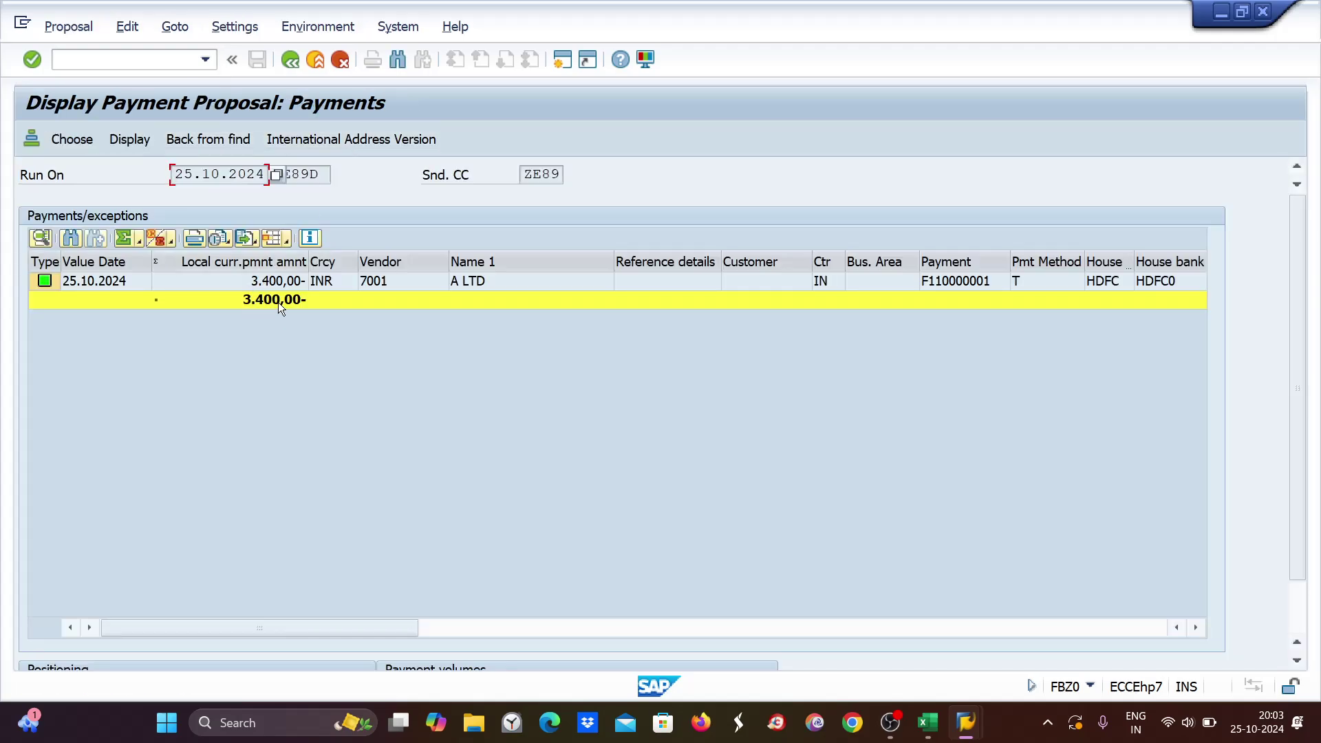
click(284, 281)
double_click(283, 280)
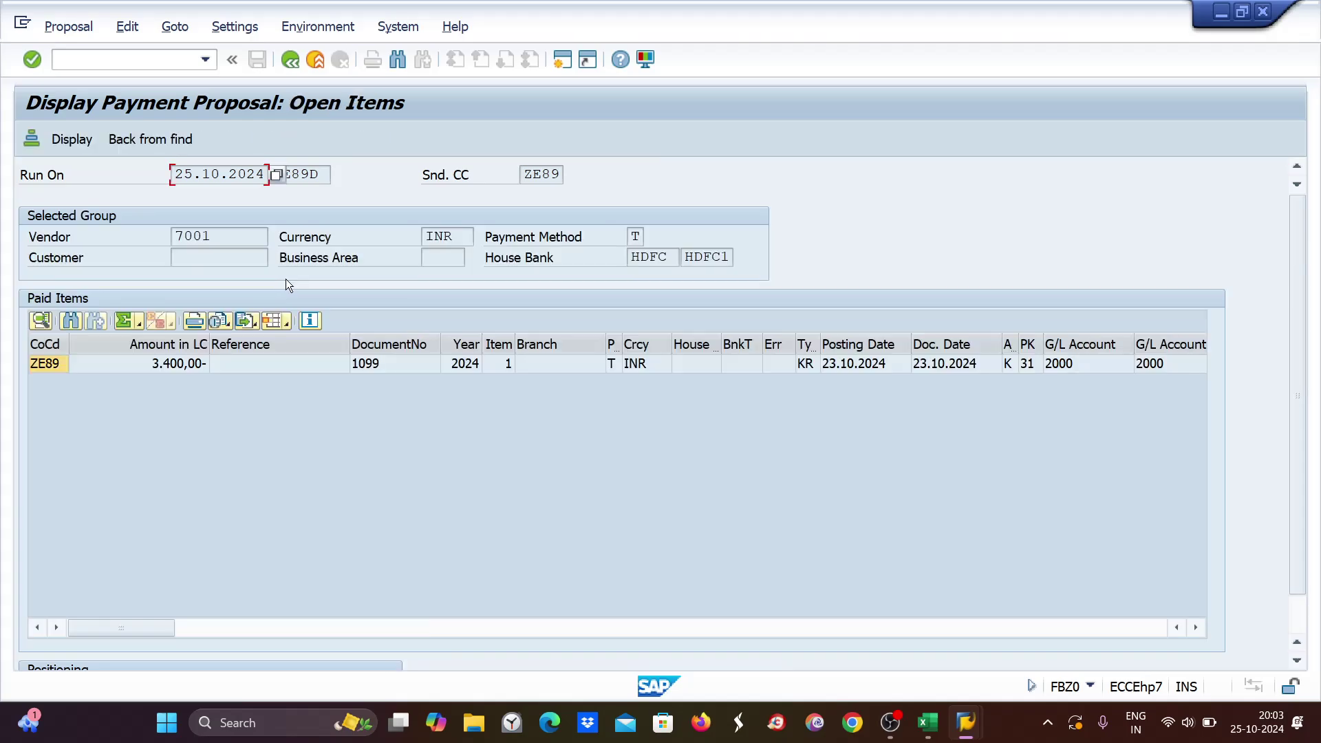
click(289, 63)
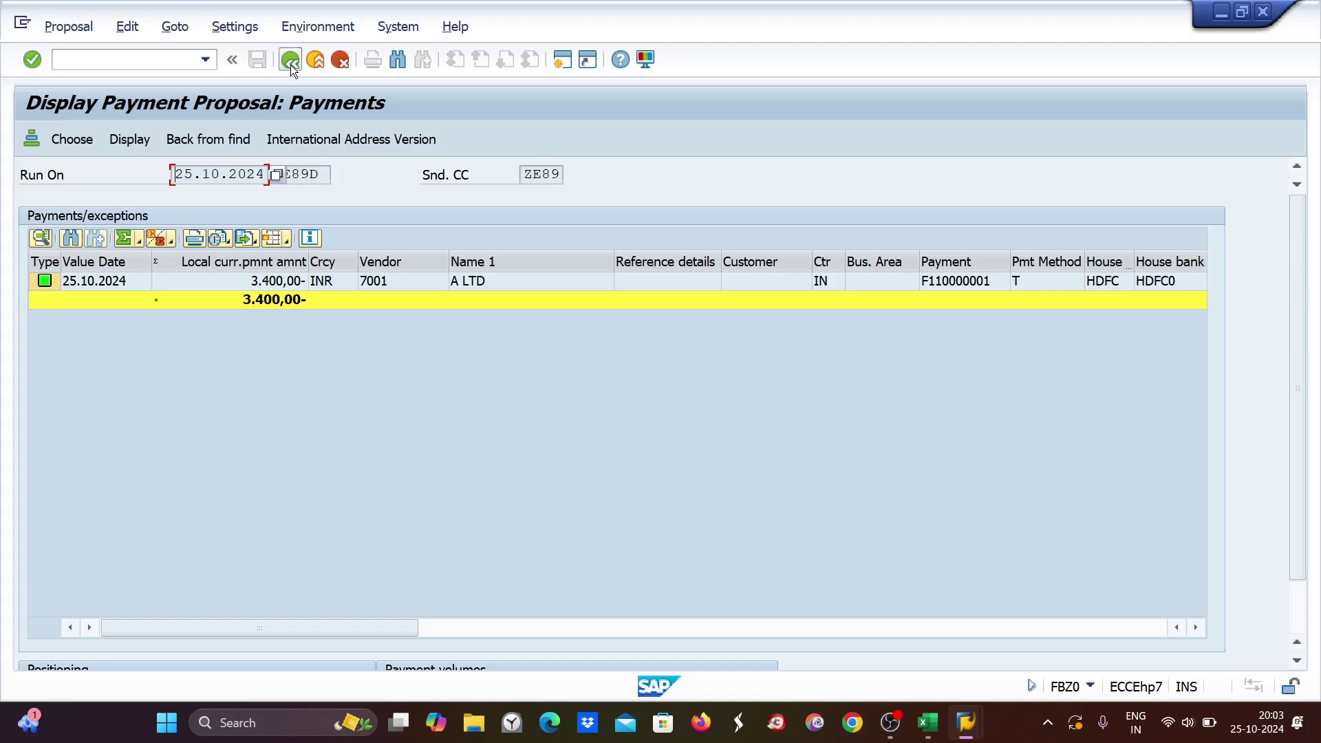
click(290, 63)
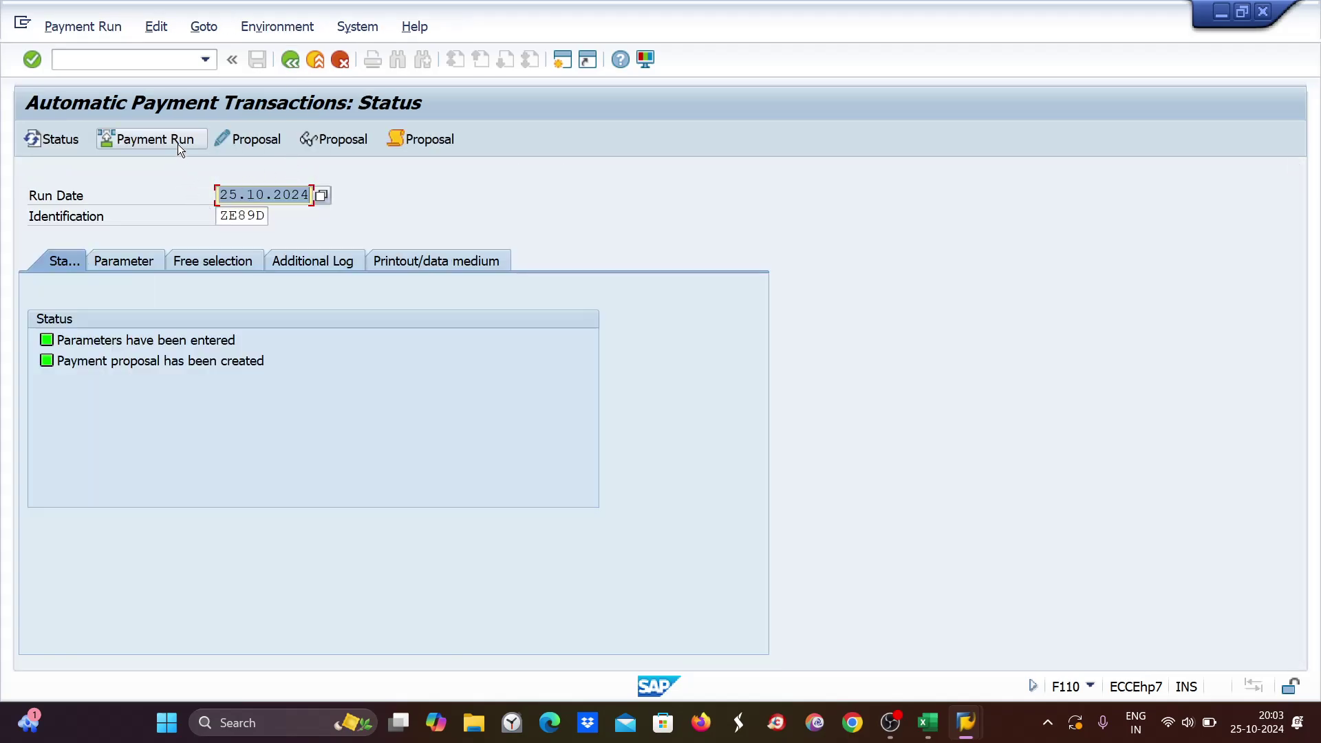
click(229, 257)
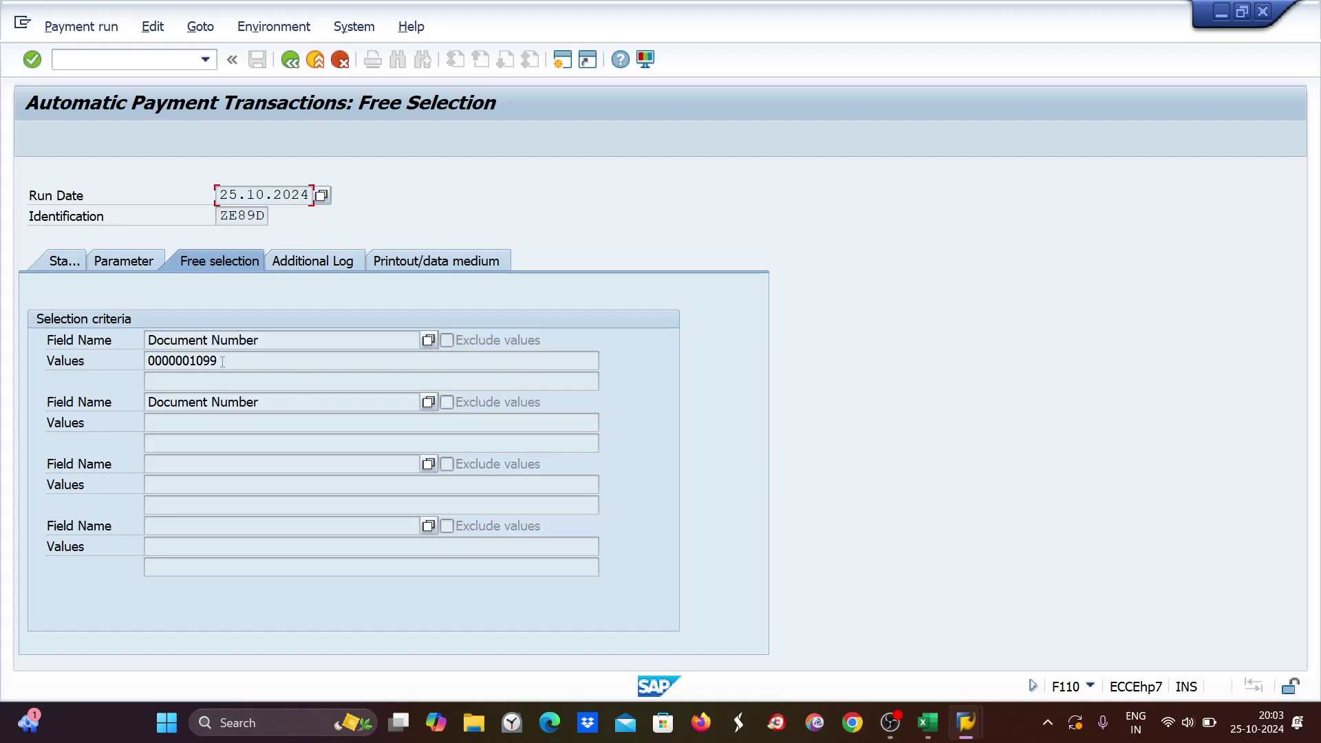
Delete the ZE89D payment proposal through Edit > Proposal > Delete and answer Yes.
drag(245, 365, 107, 360)
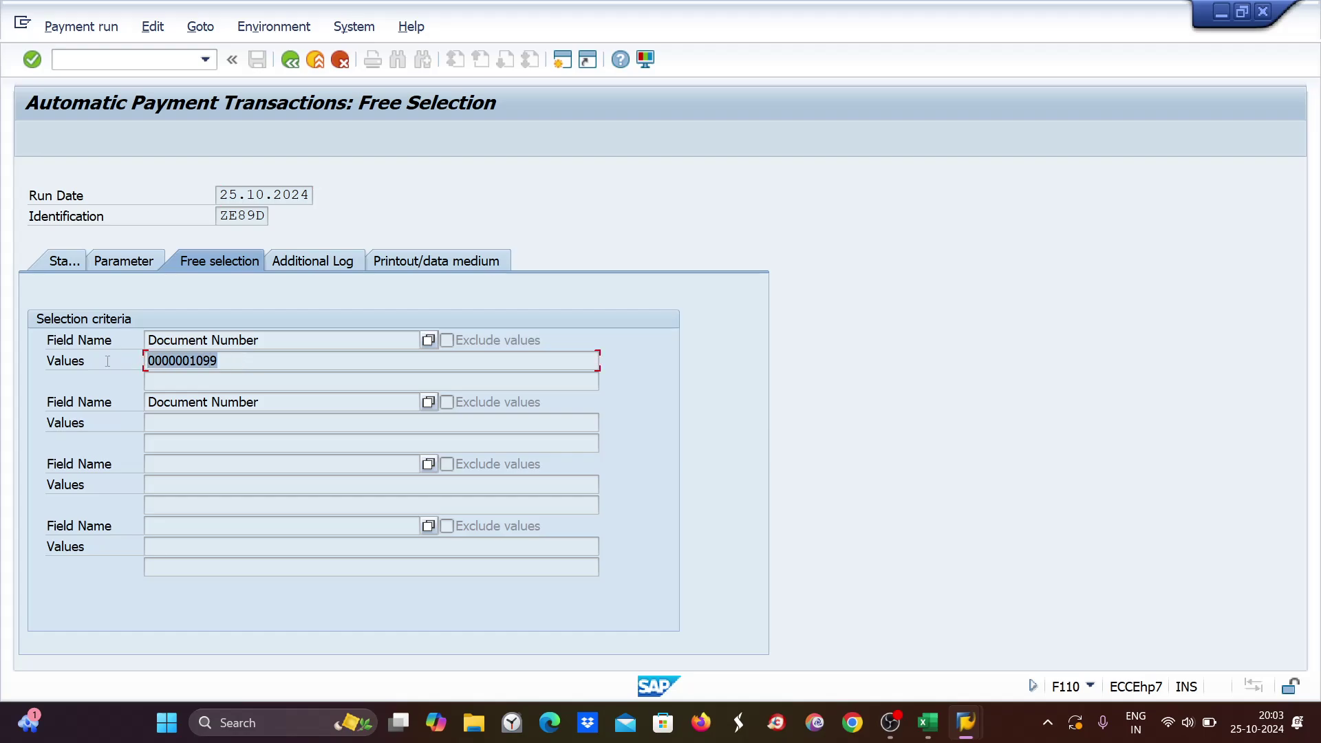
click(935, 722)
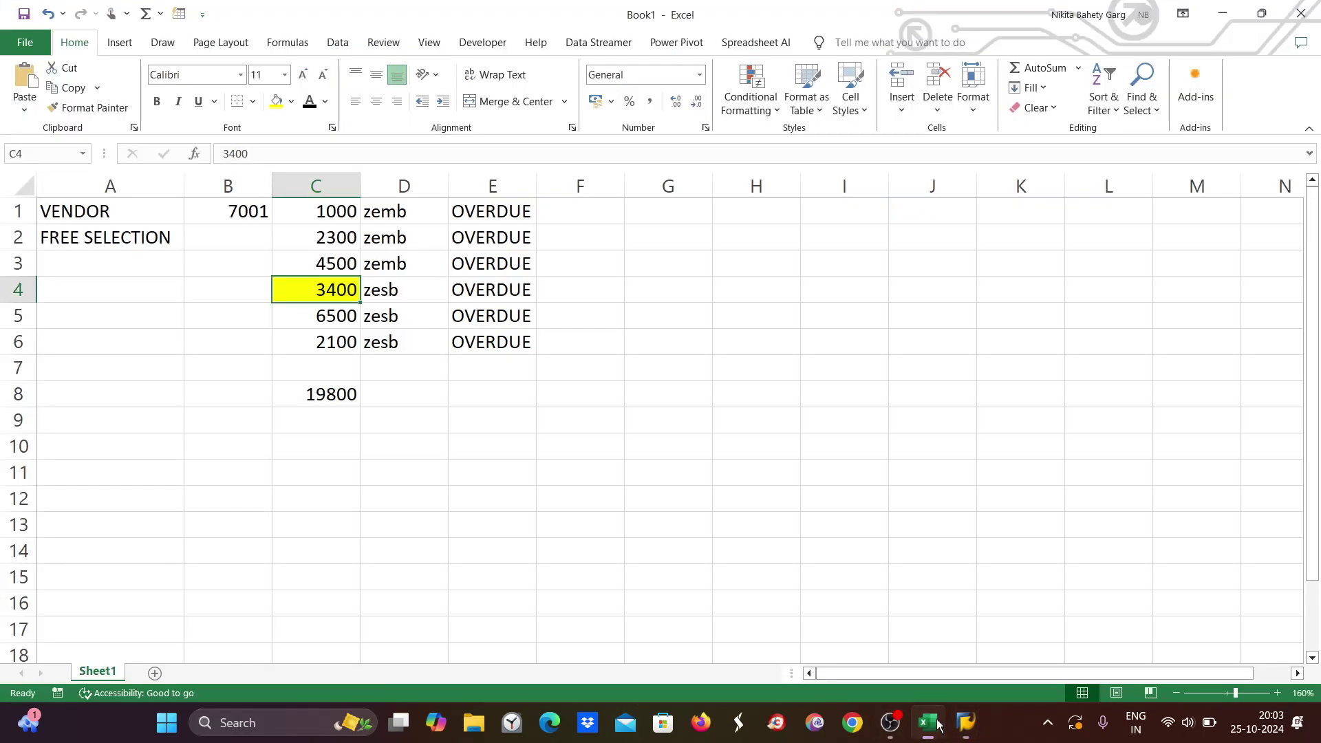
click(938, 724)
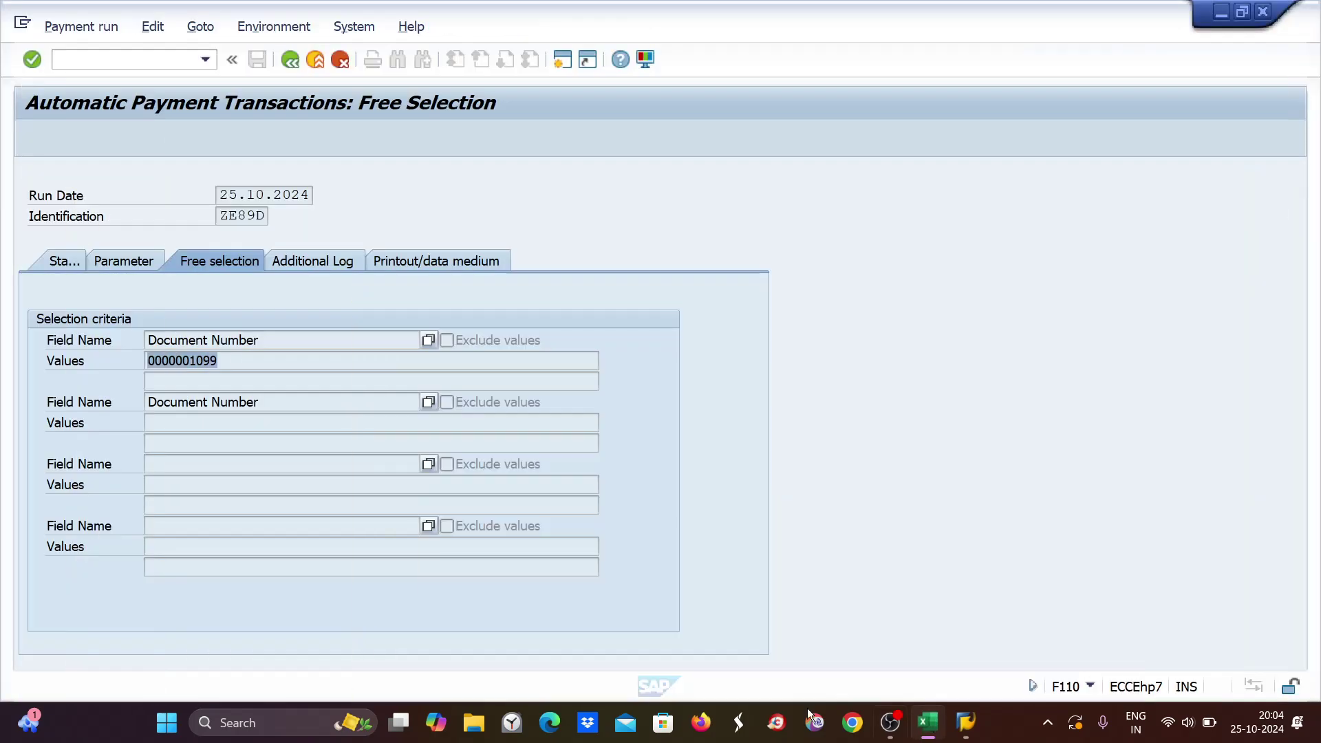
click(66, 262)
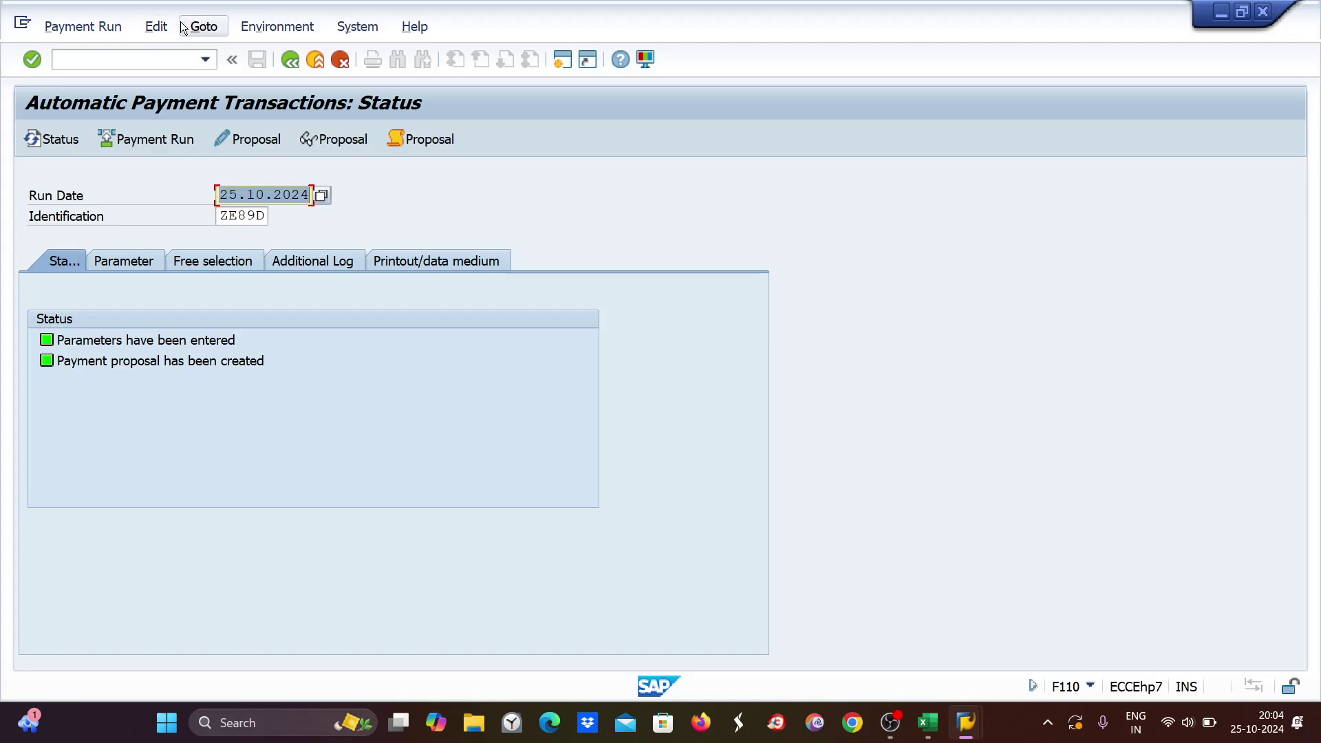
click(157, 26)
mouse_move(168, 77)
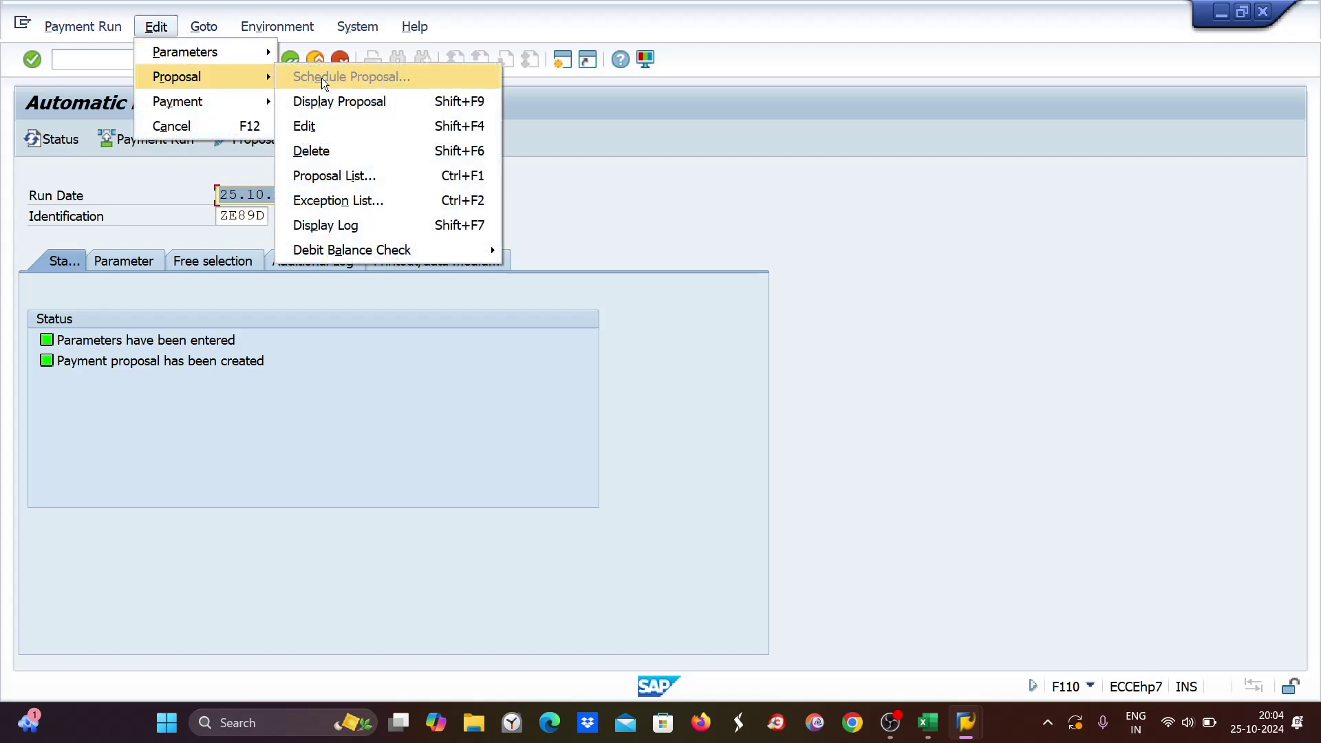
click(313, 150)
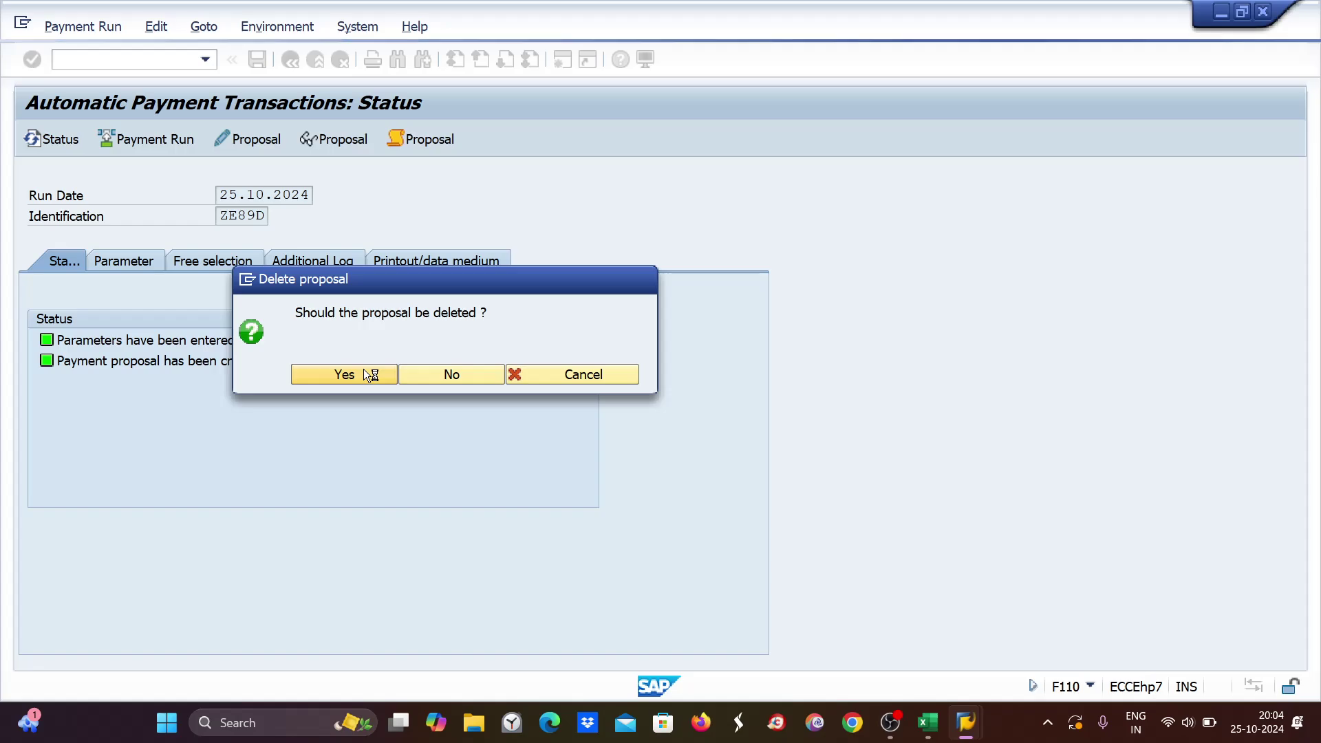
click(369, 375)
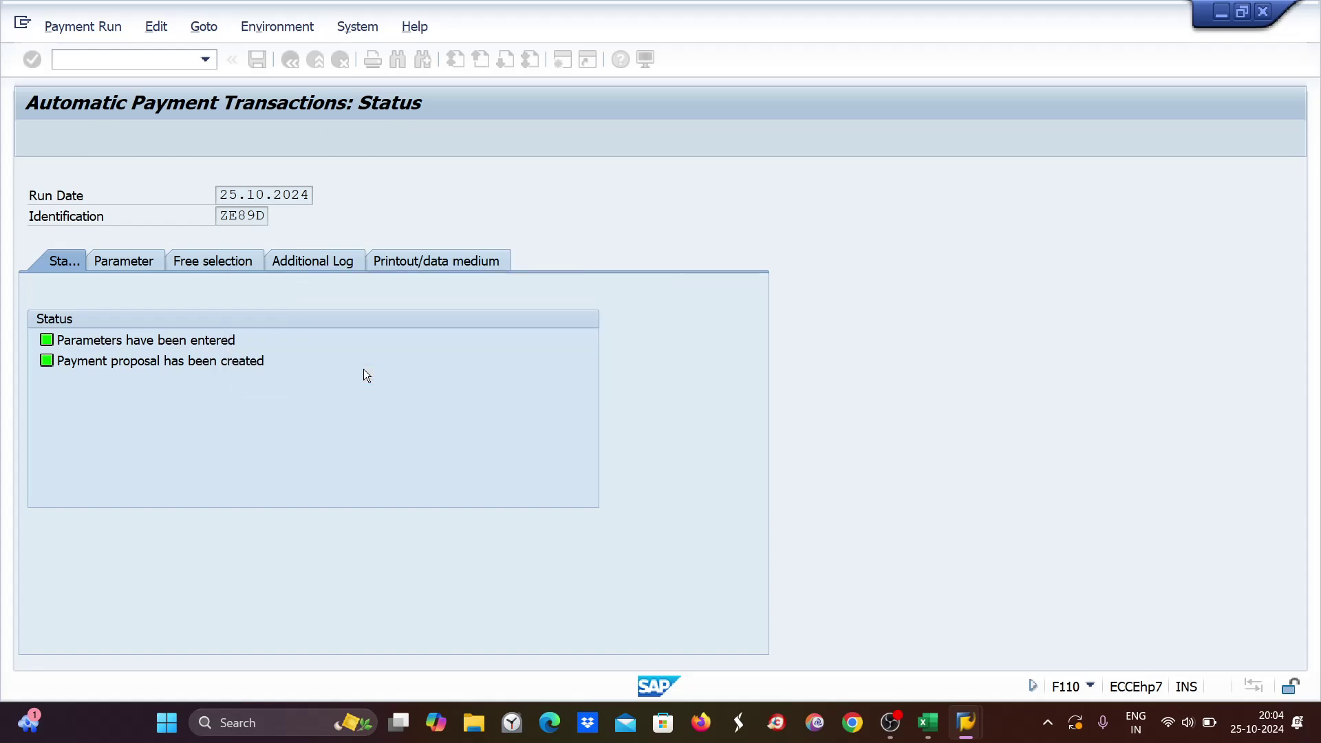
Exclude document 1099, save the run, and create the proposal with immediate start.
click(217, 260)
click(447, 341)
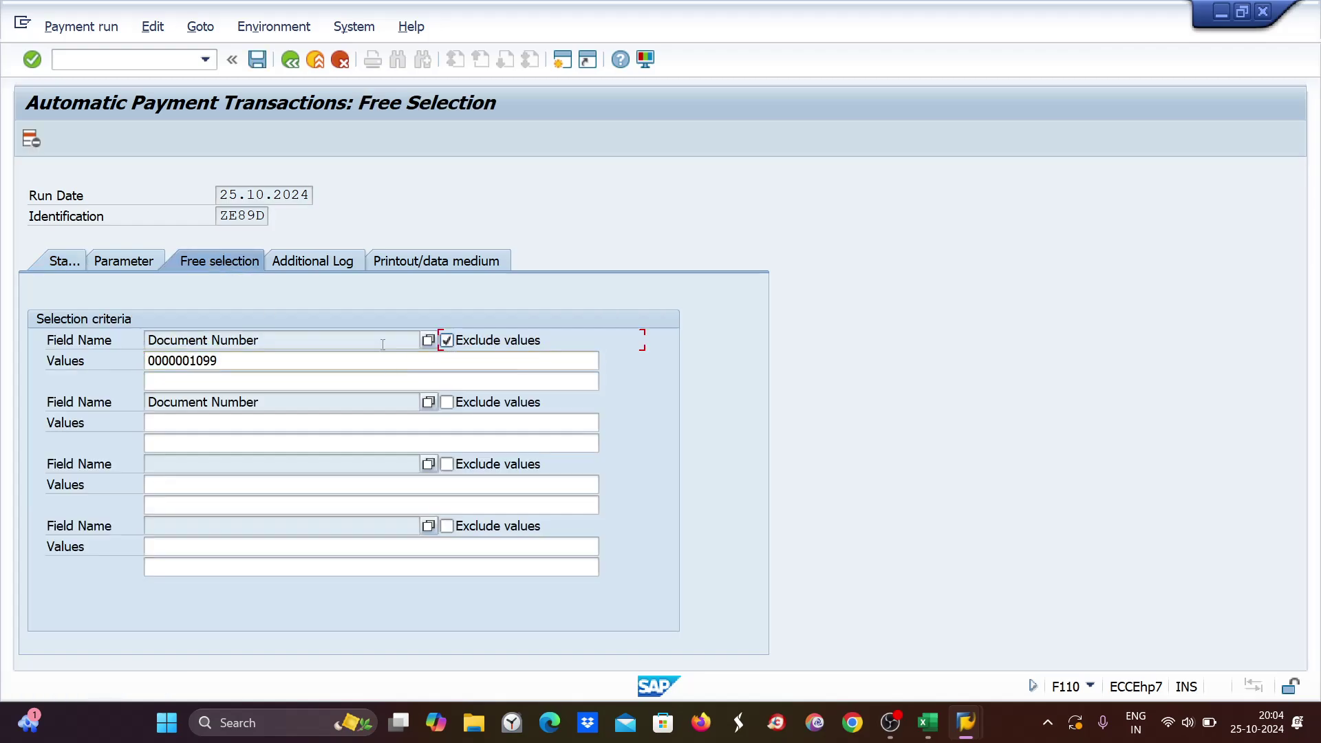
key(ctrl+s)
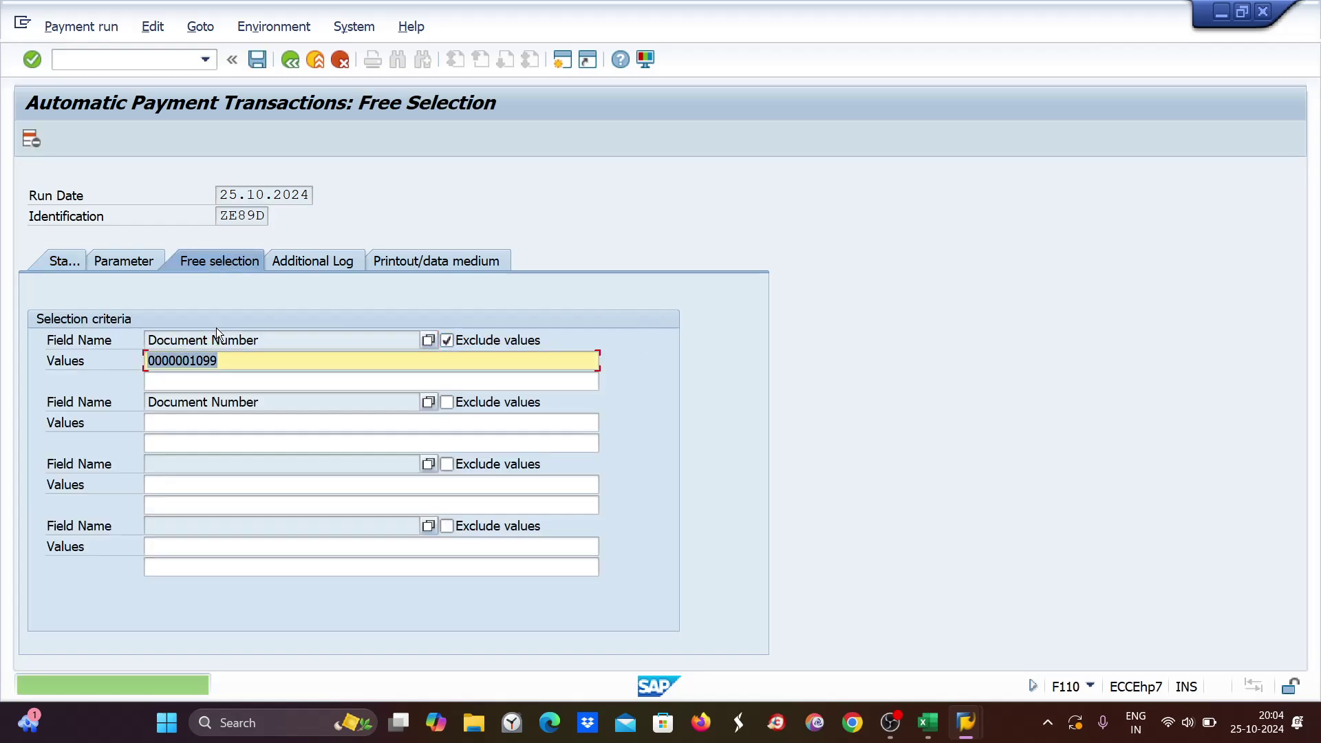
click(65, 265)
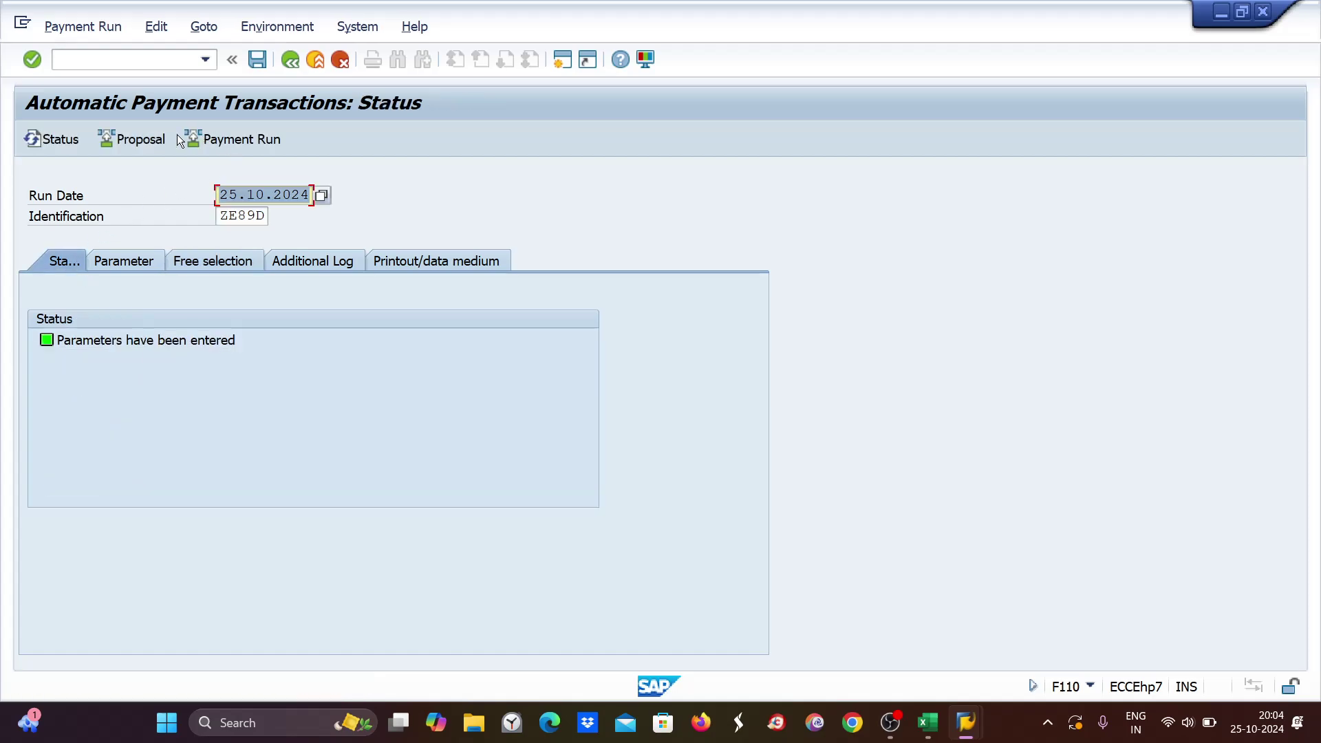
click(130, 138)
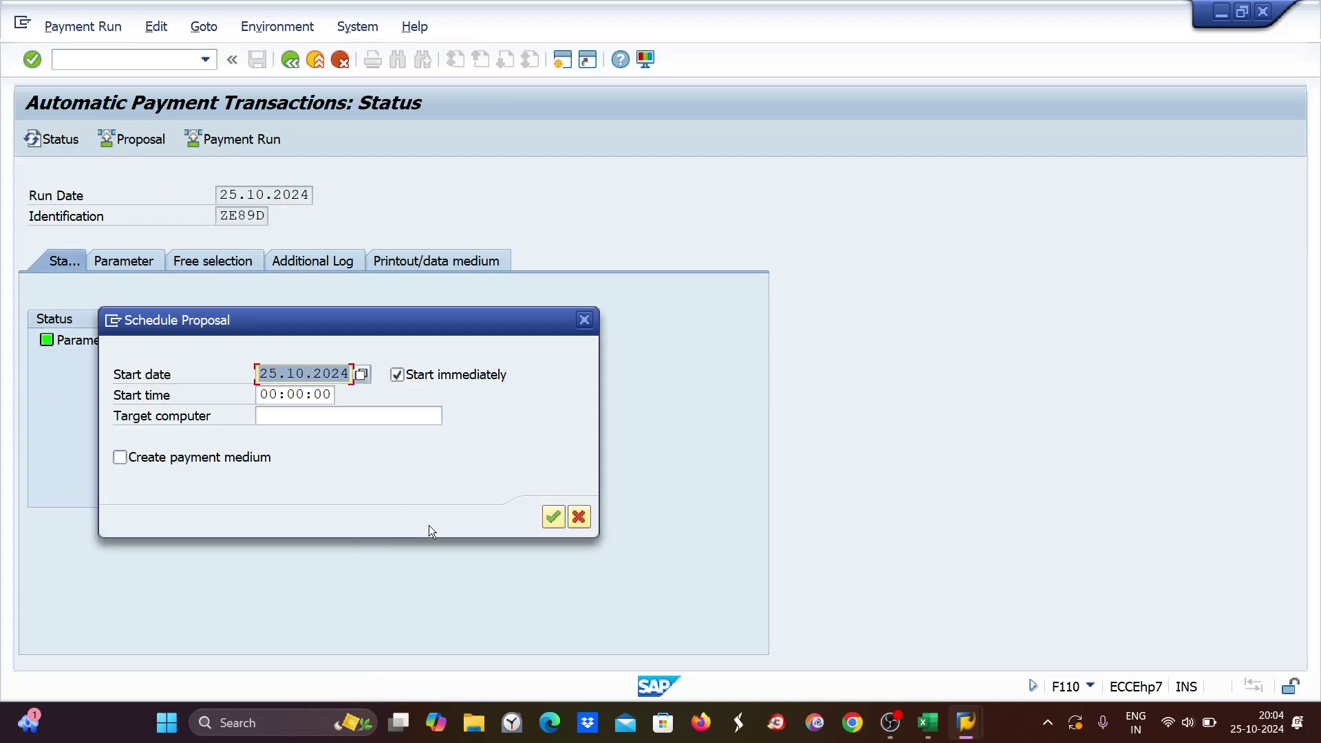
click(554, 517)
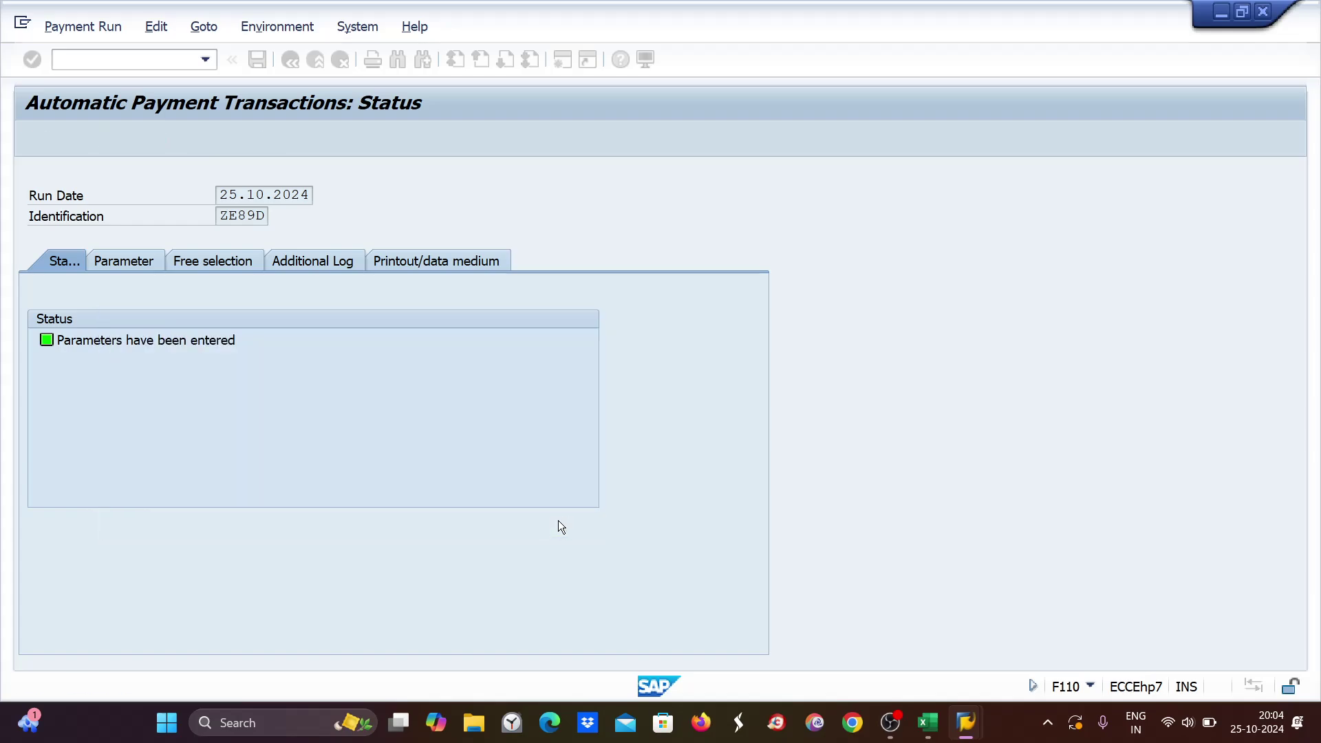
key(Return)
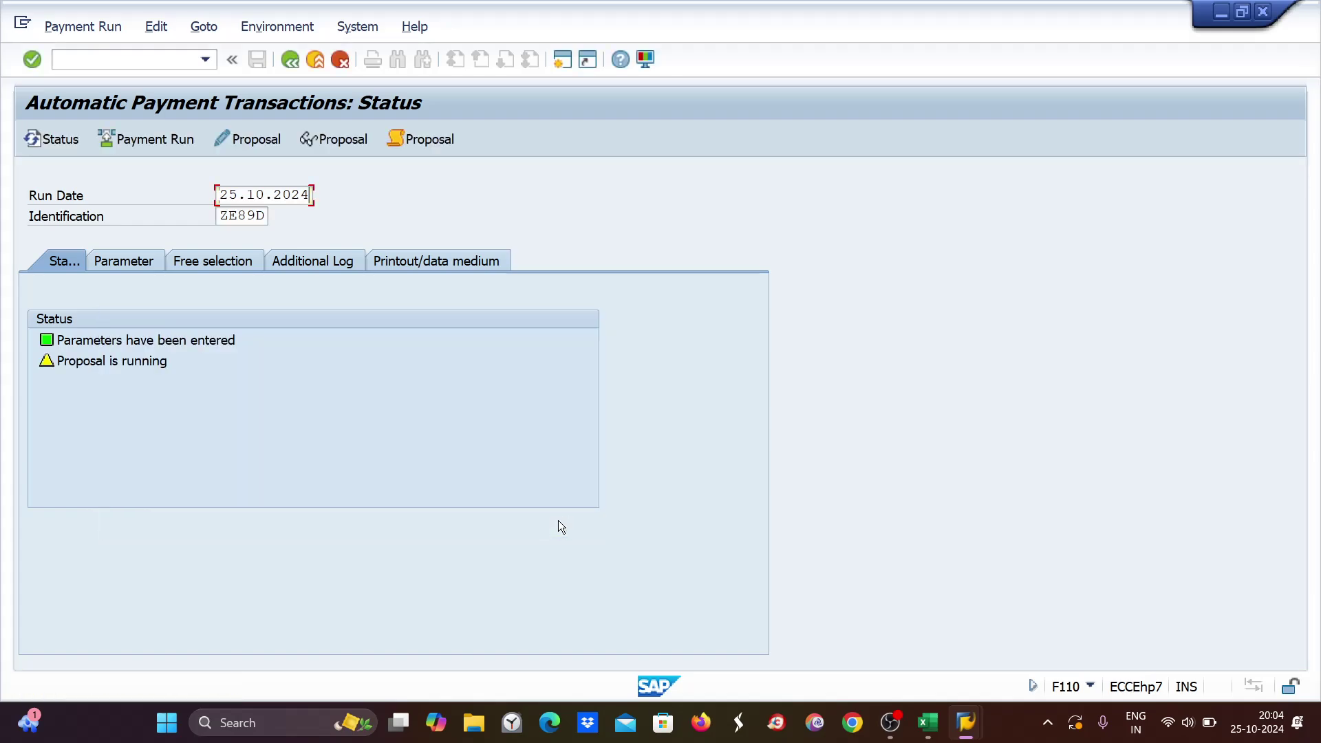
Review the proposal: vendor 7001 paid 16,400 INR across documents 1096–1098, 1100 and 1101.
click(324, 138)
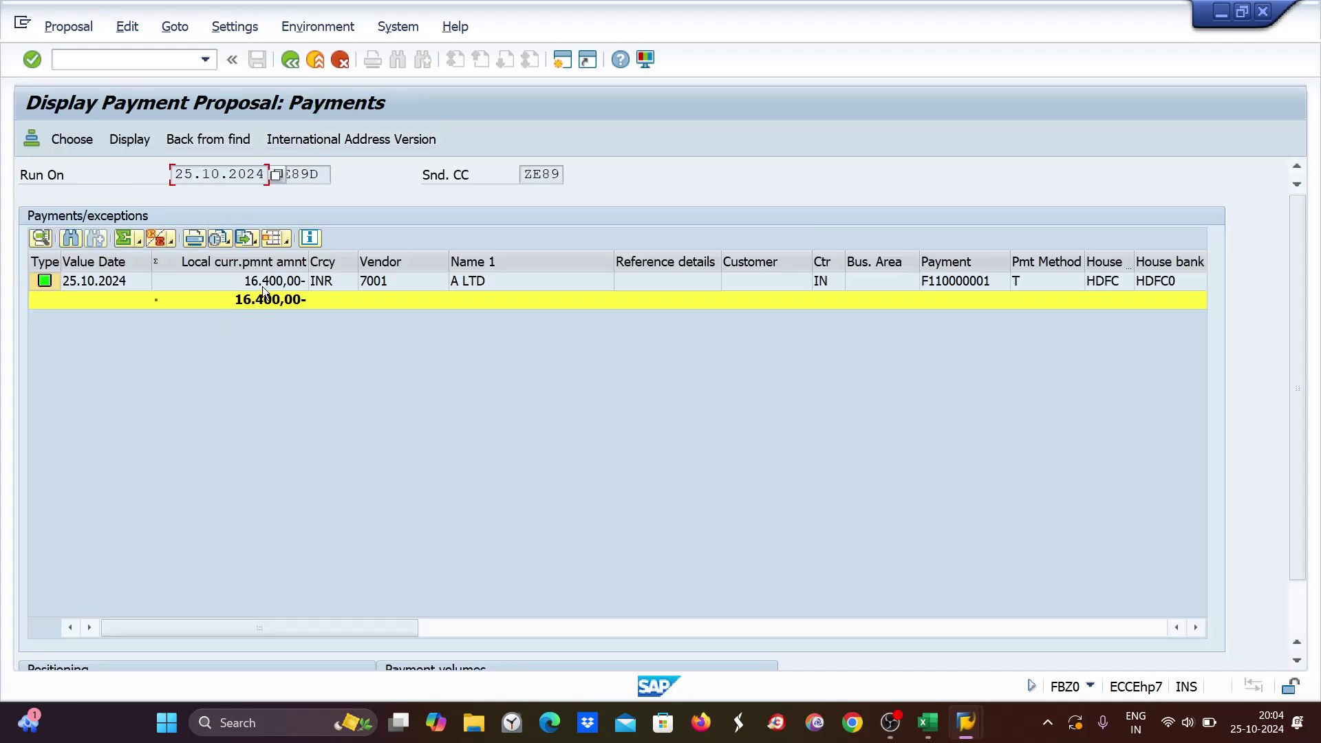
click(265, 281)
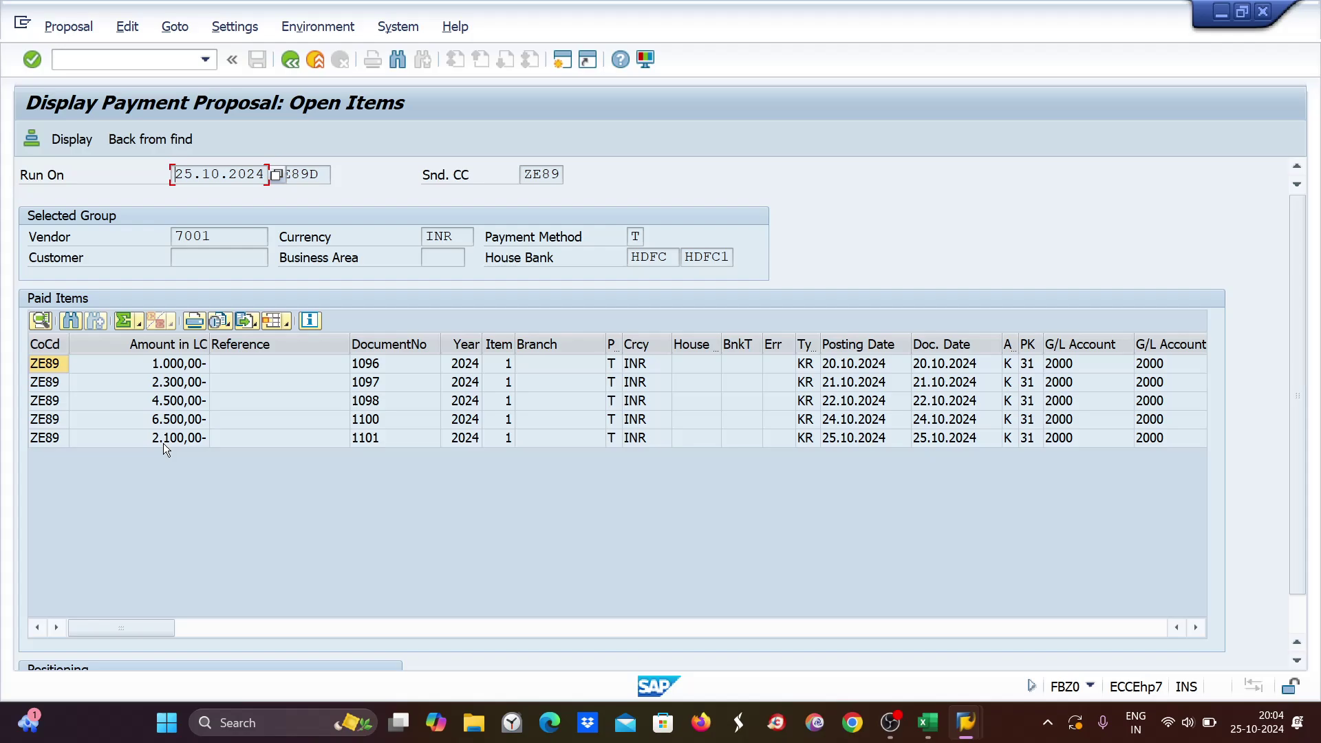
mouse_move(929, 723)
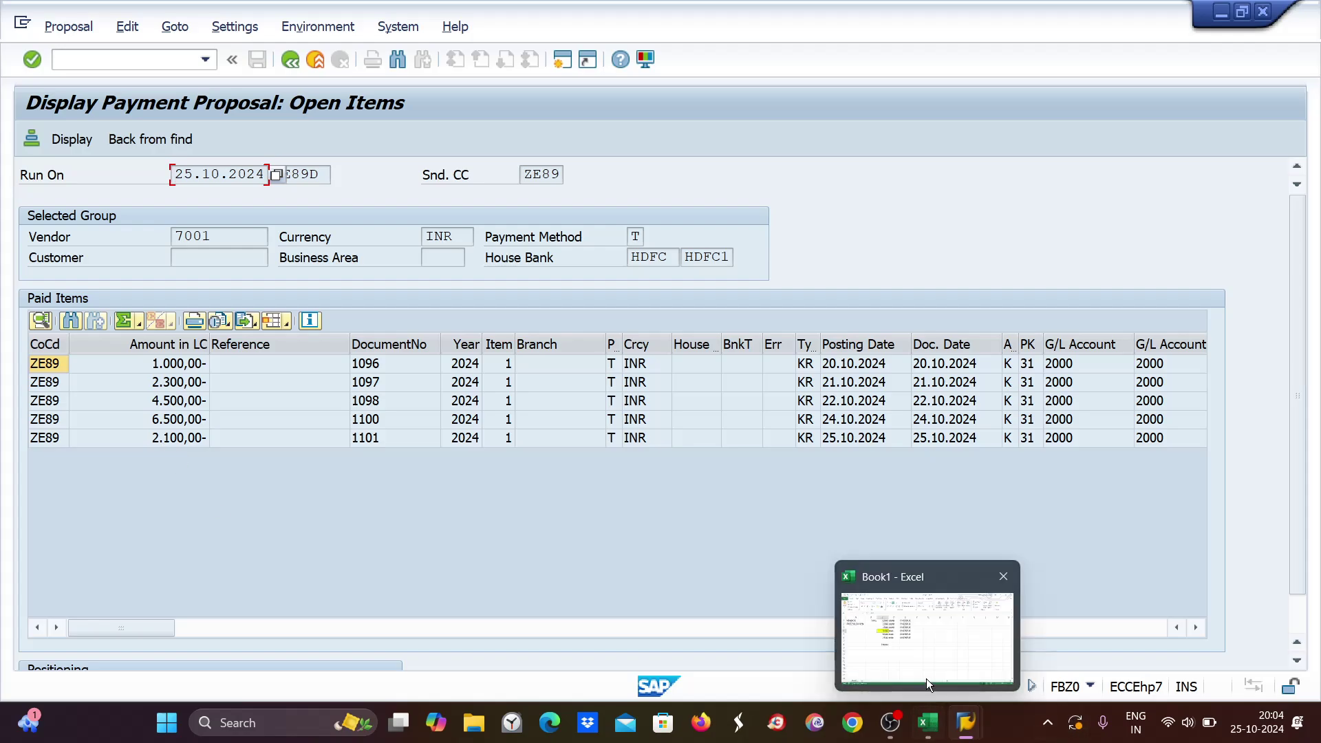
mouse_move(922, 658)
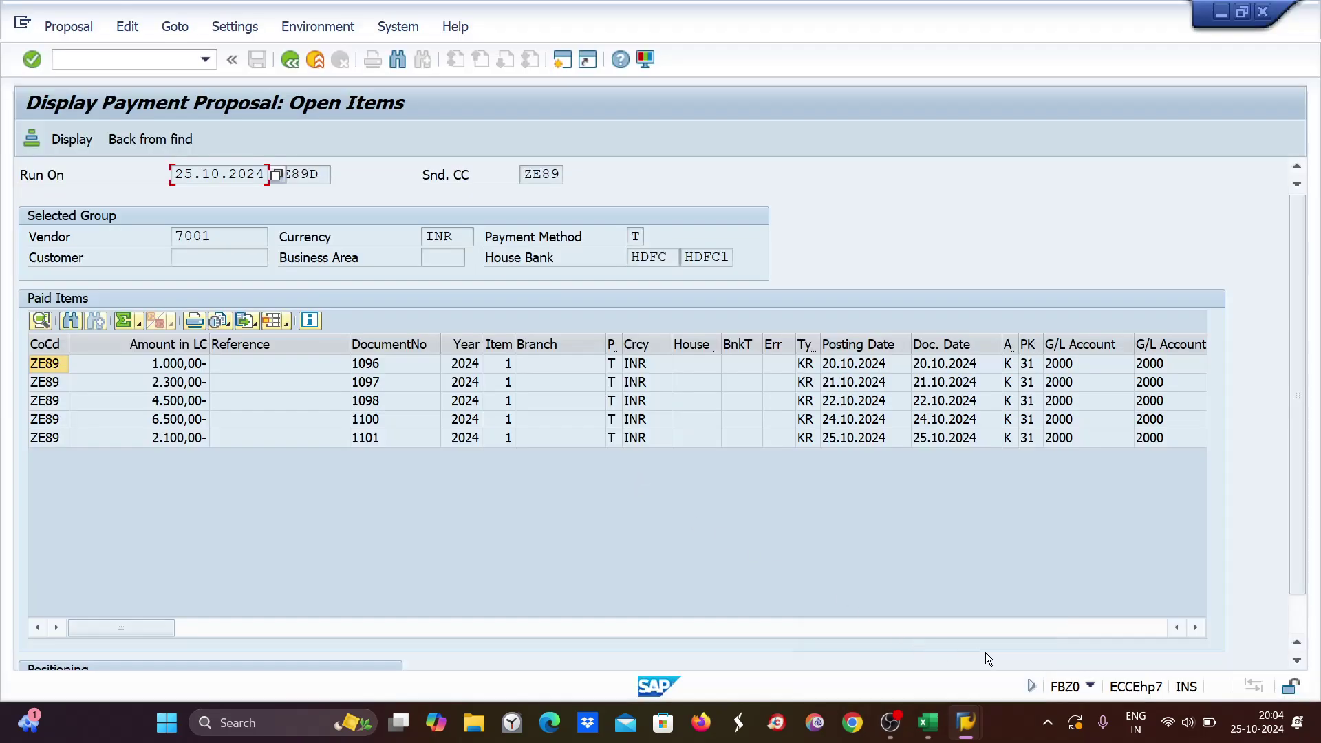
click(928, 723)
click(928, 723)
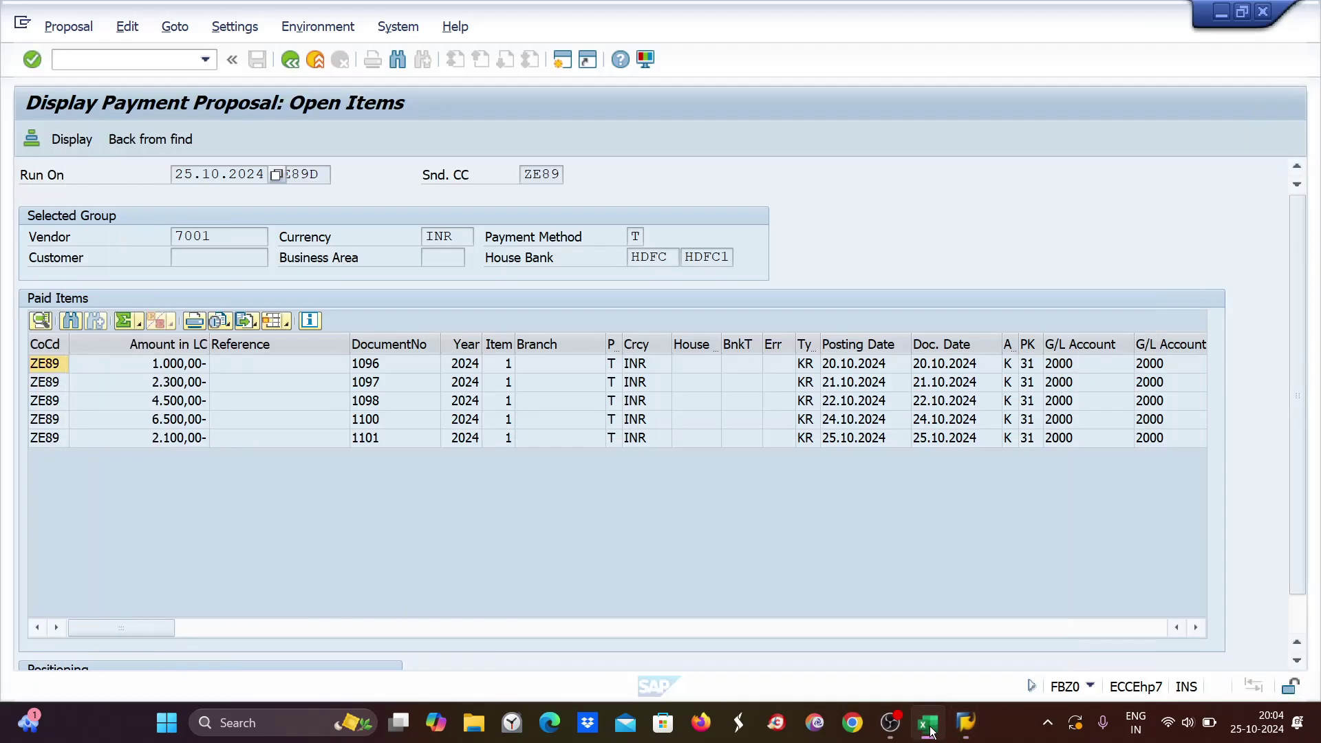
click(291, 61)
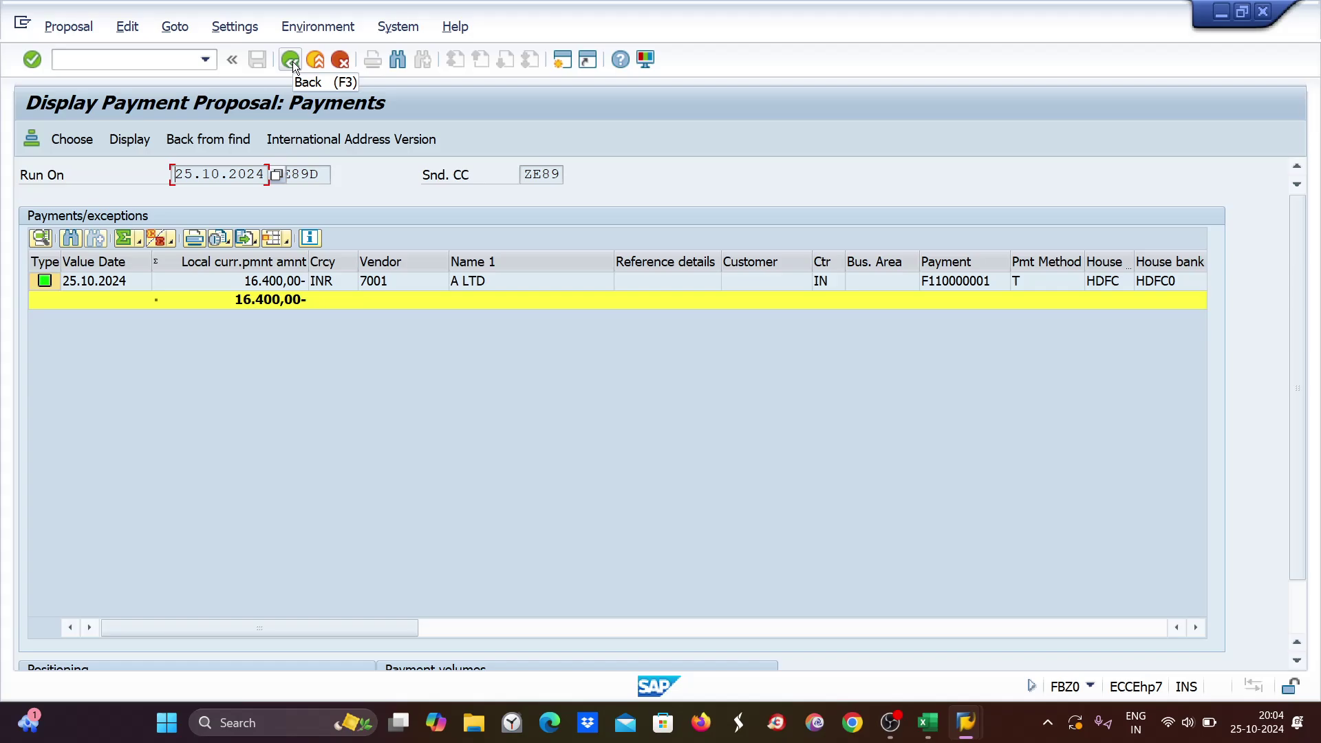
click(292, 61)
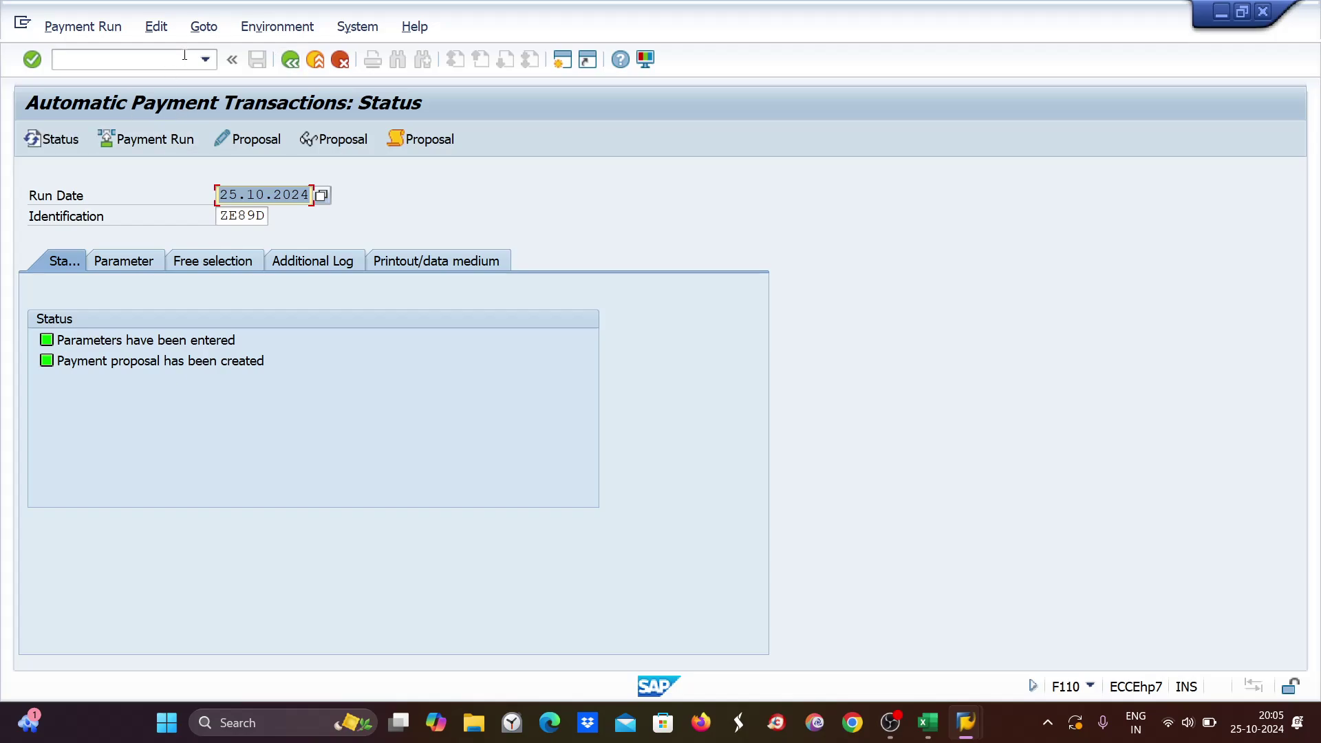
Delete the ZE89D payment proposal and confirm Yes, leaving only the parameters entered.
click(156, 26)
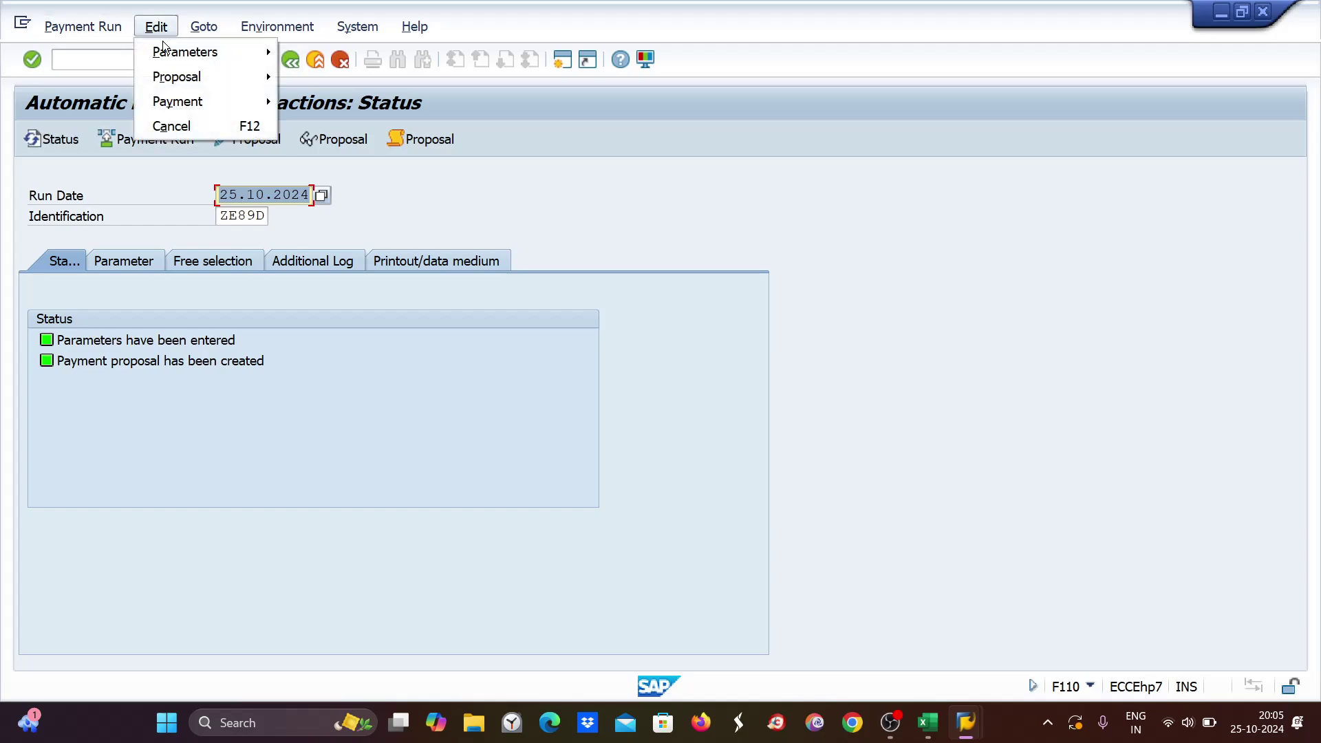
mouse_move(172, 76)
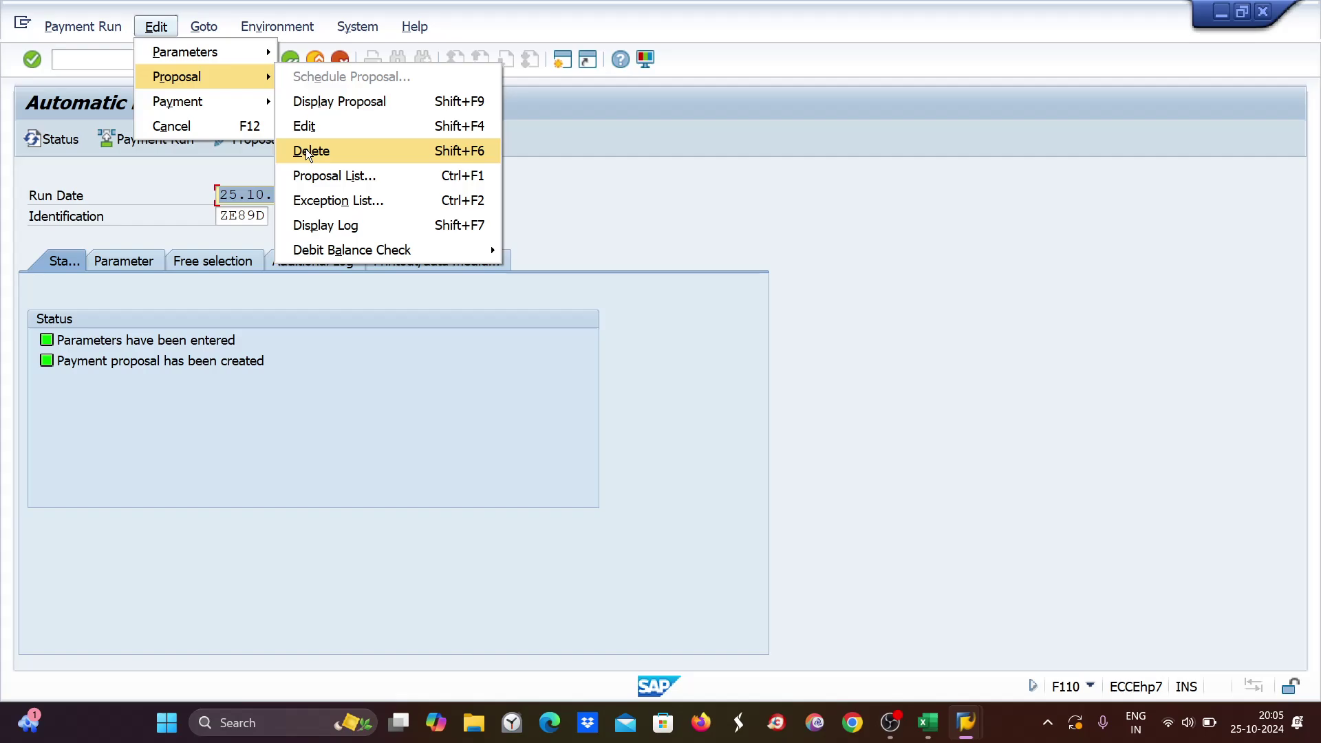
click(309, 152)
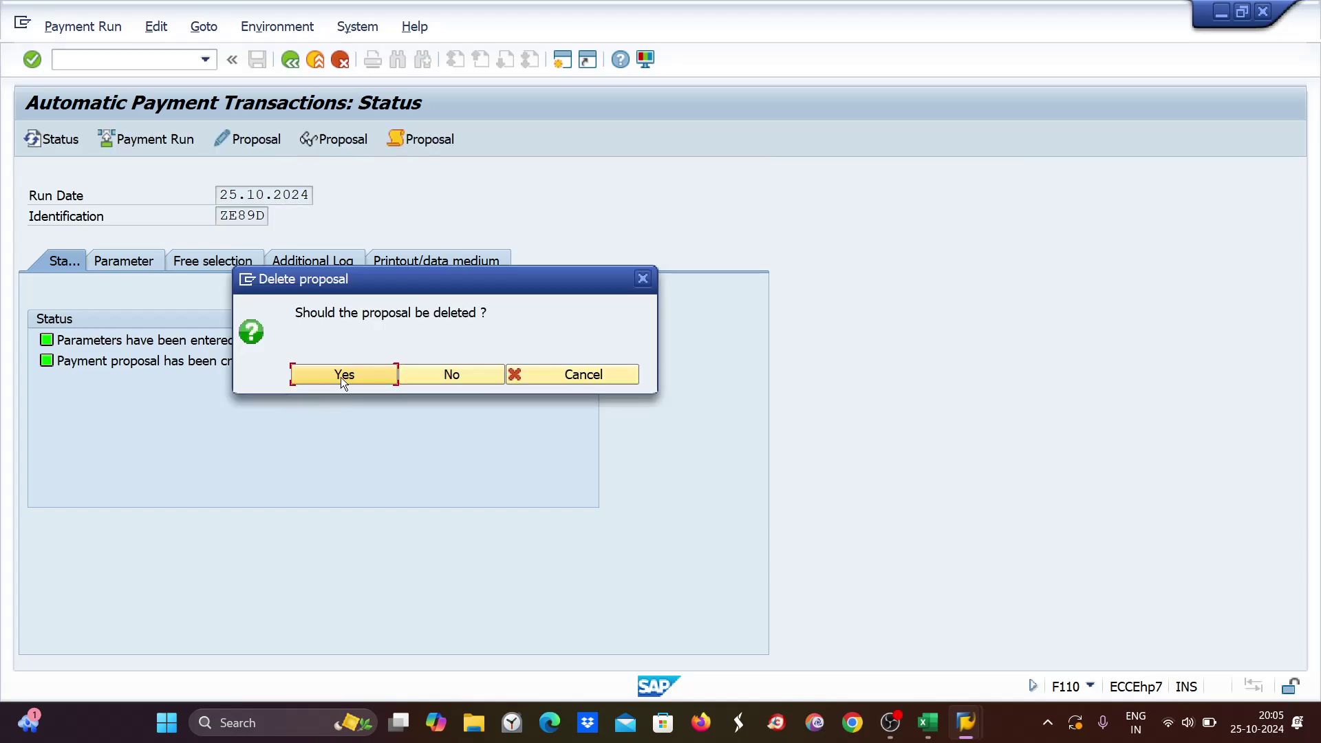
click(348, 376)
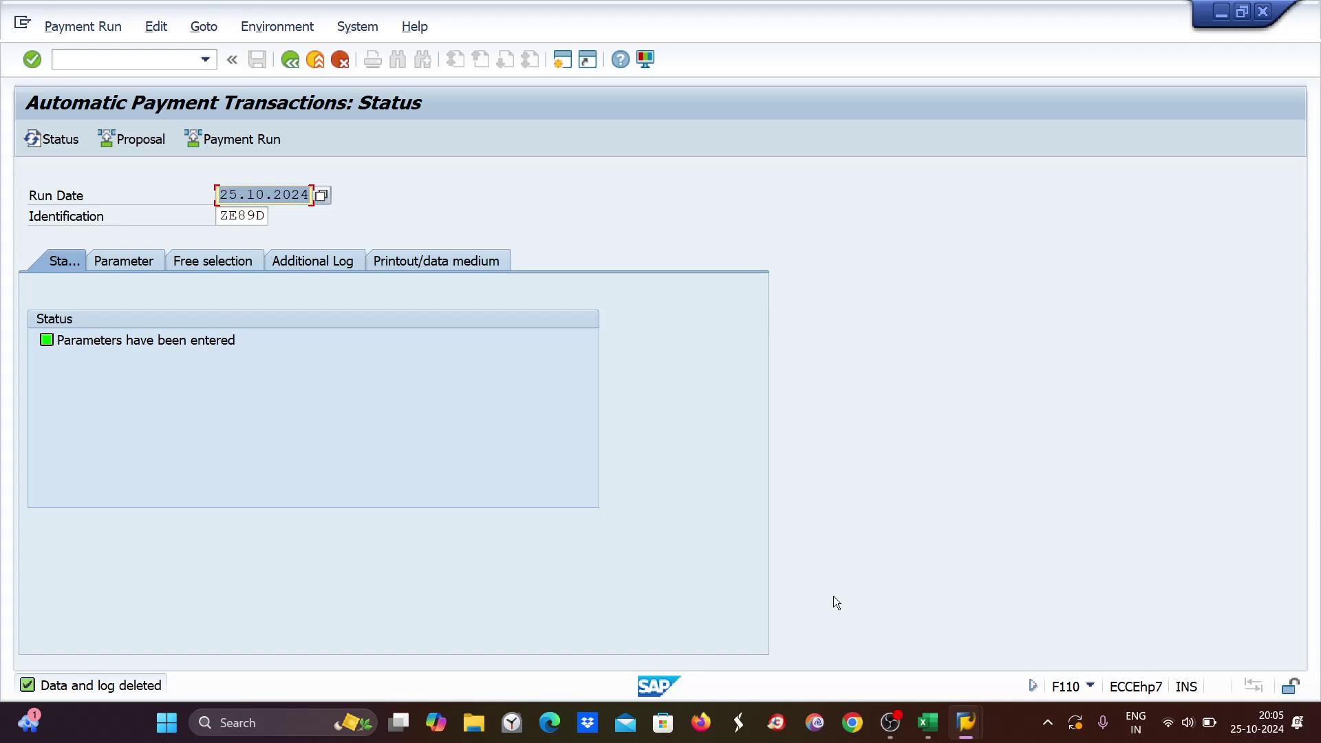
Set payment block A (Blocked for payment) on document 1099's line item and save it.
mouse_move(969, 721)
click(1120, 625)
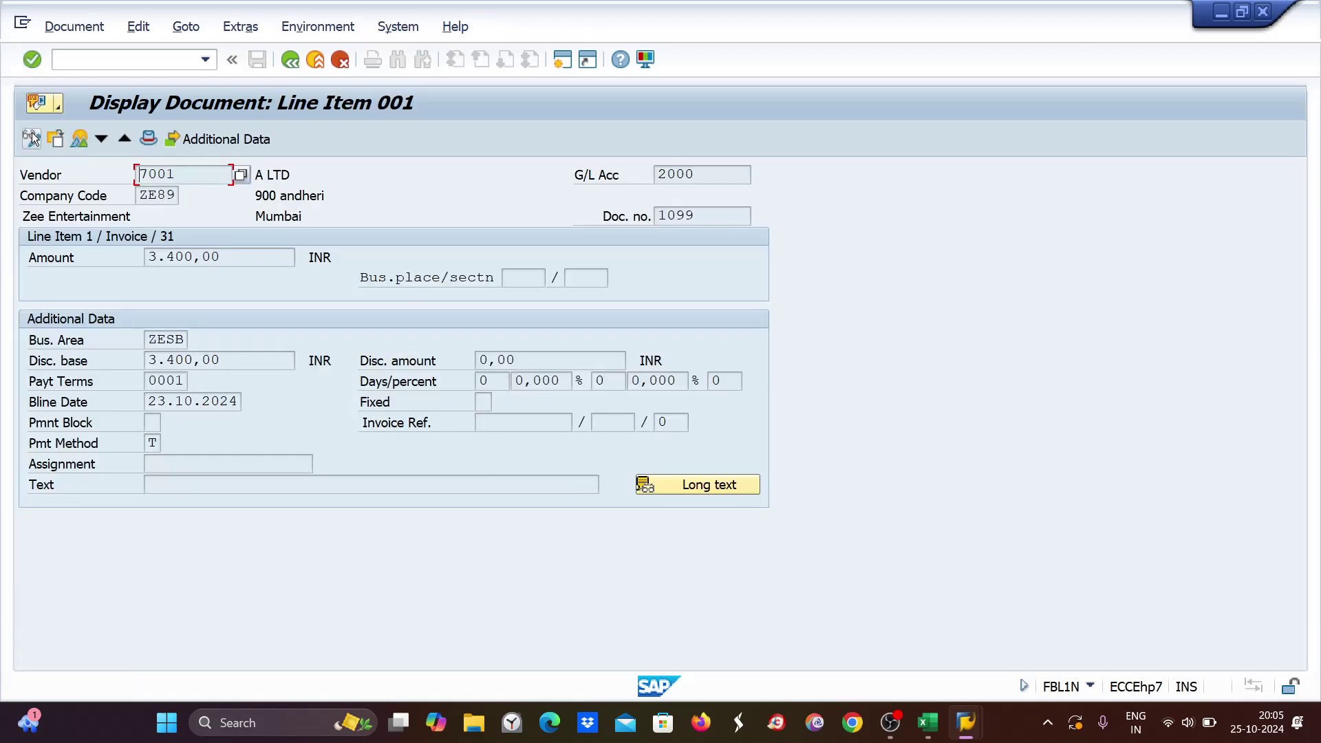
click(31, 139)
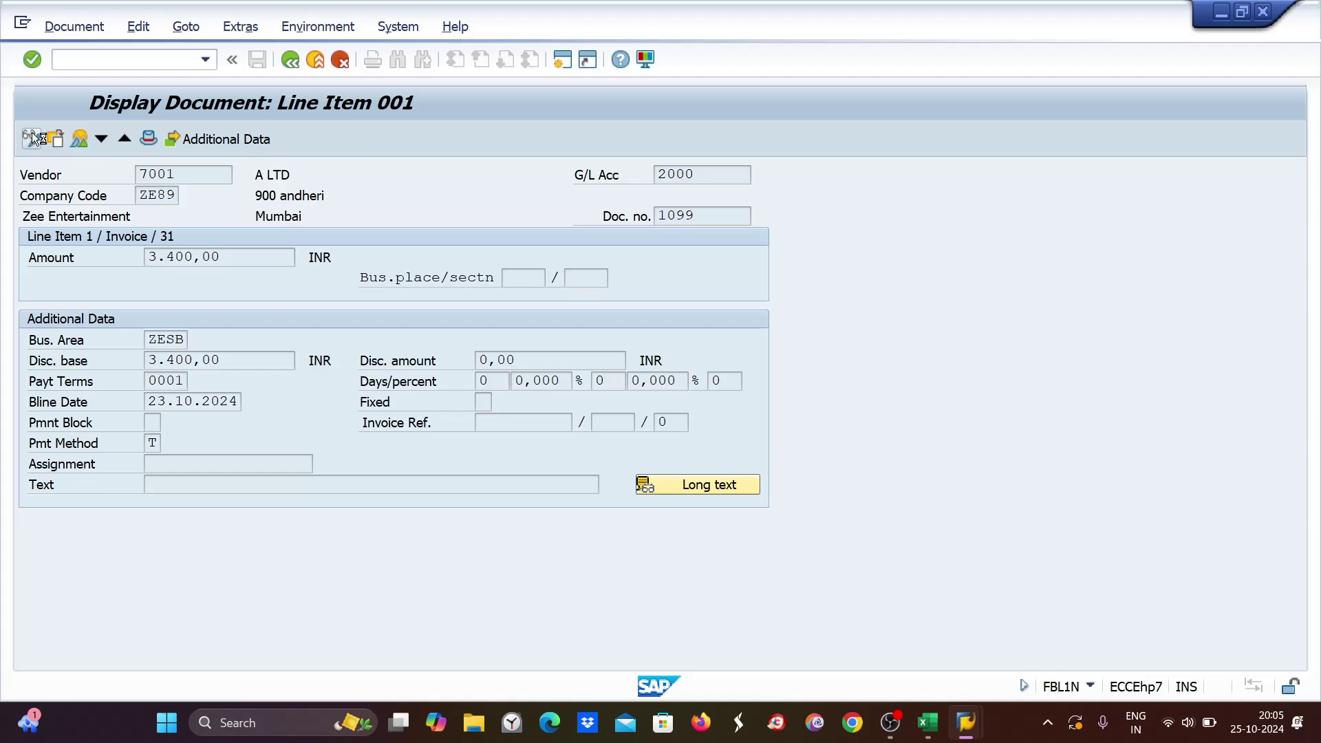
click(153, 421)
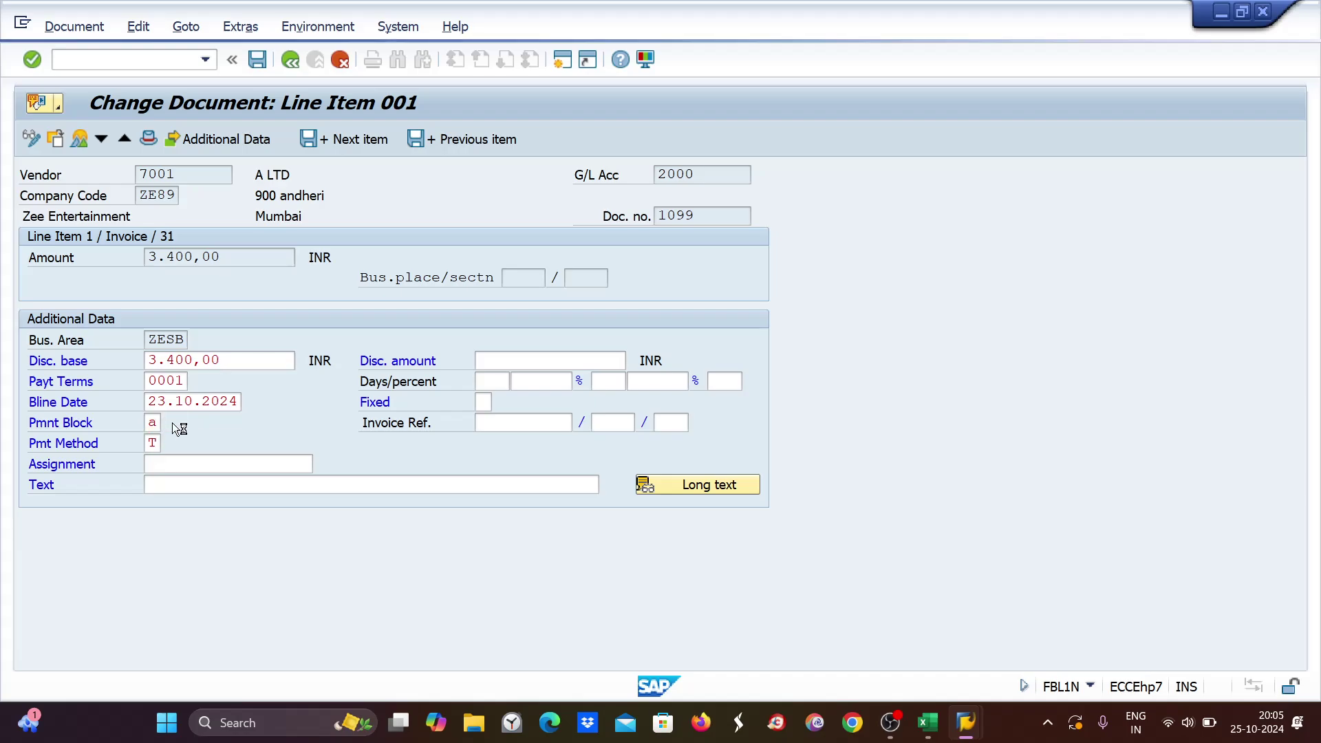
click(172, 422)
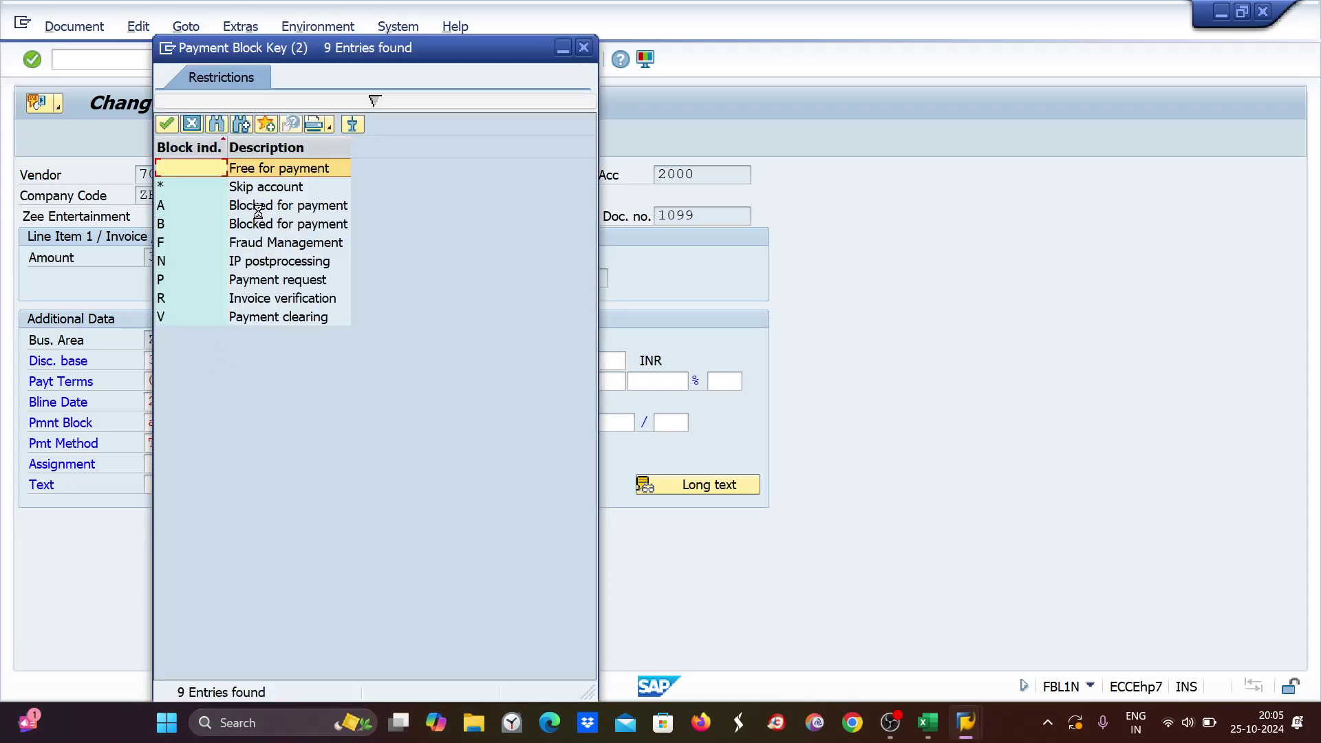
double_click(258, 204)
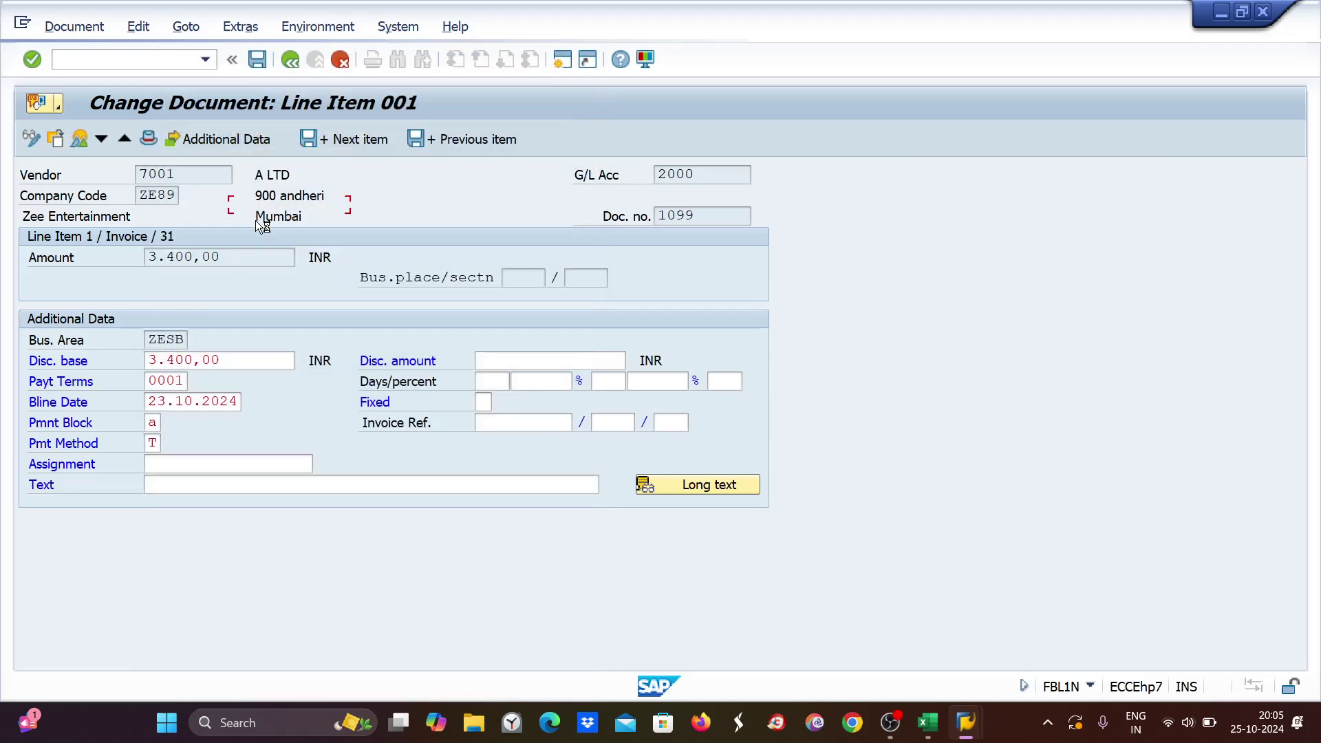
click(179, 382)
key(ctrl+s)
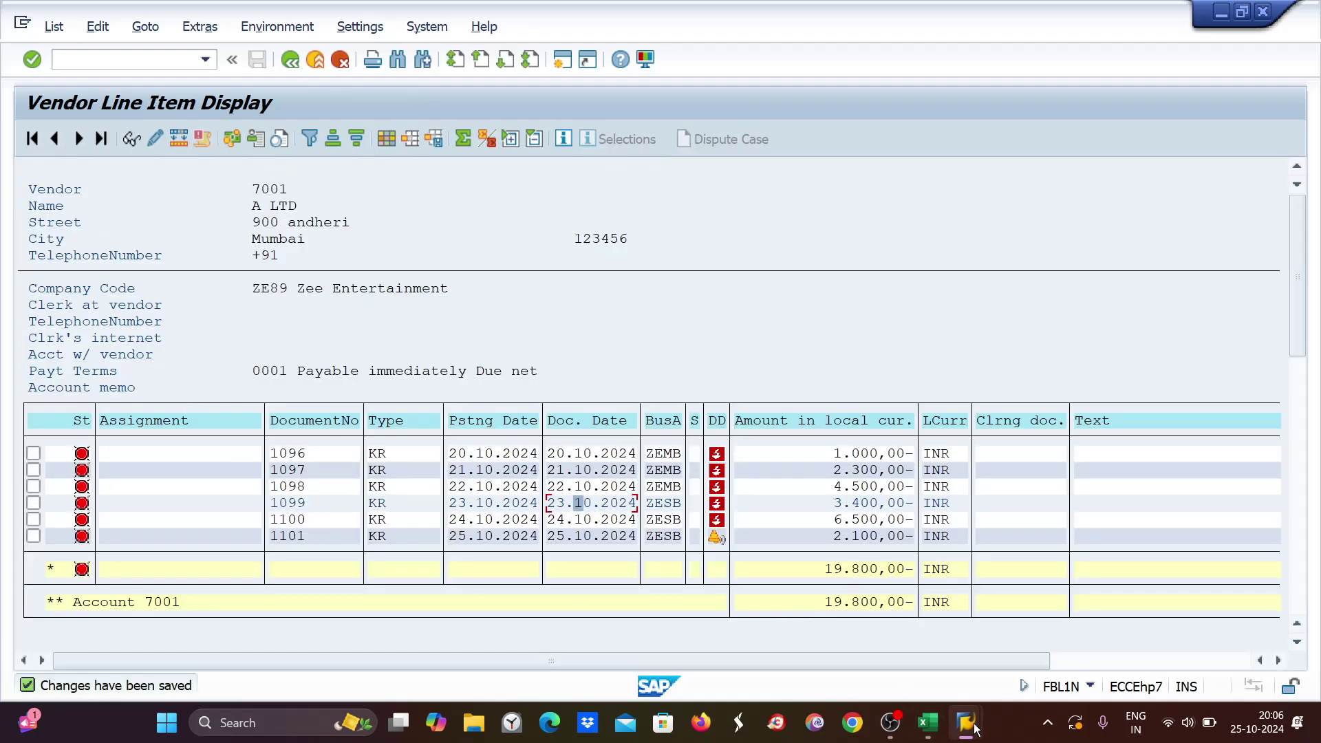
Rerun the ZE89D payment proposal to start immediately and refresh the run status.
mouse_move(976, 729)
click(970, 678)
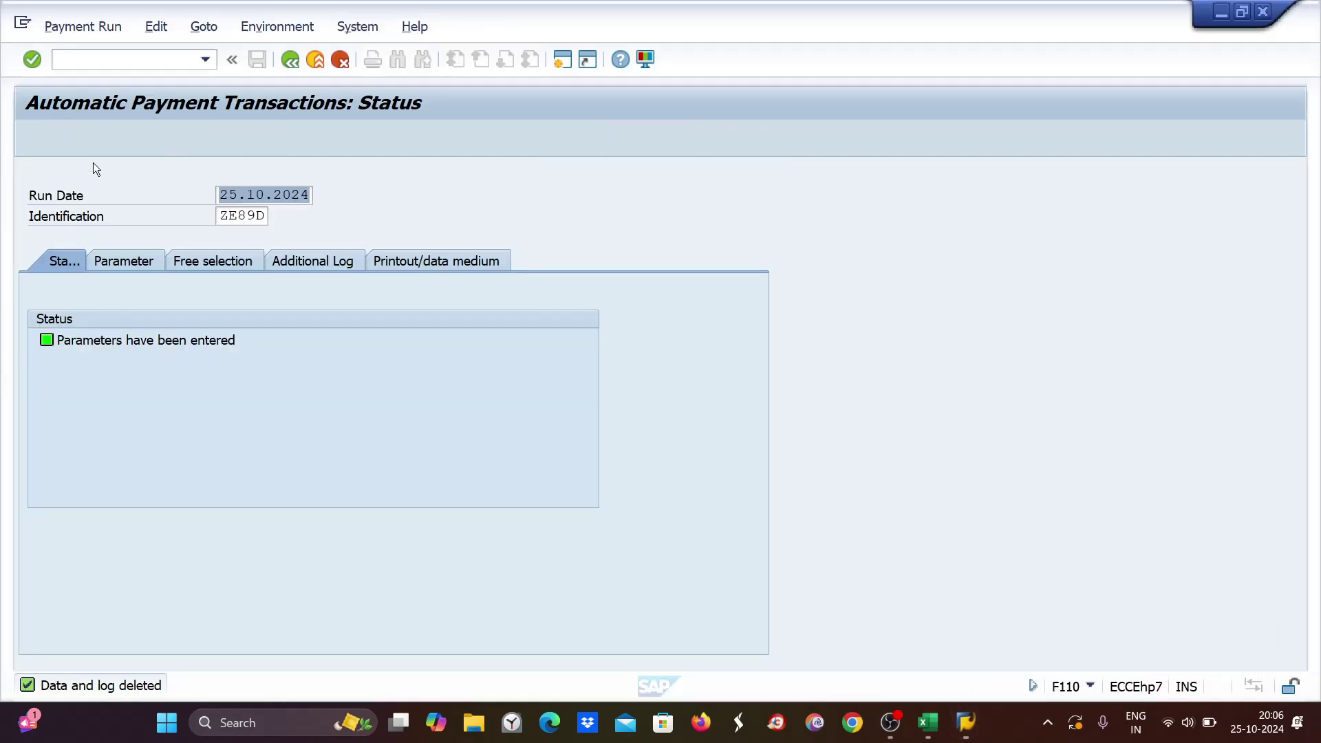
click(137, 141)
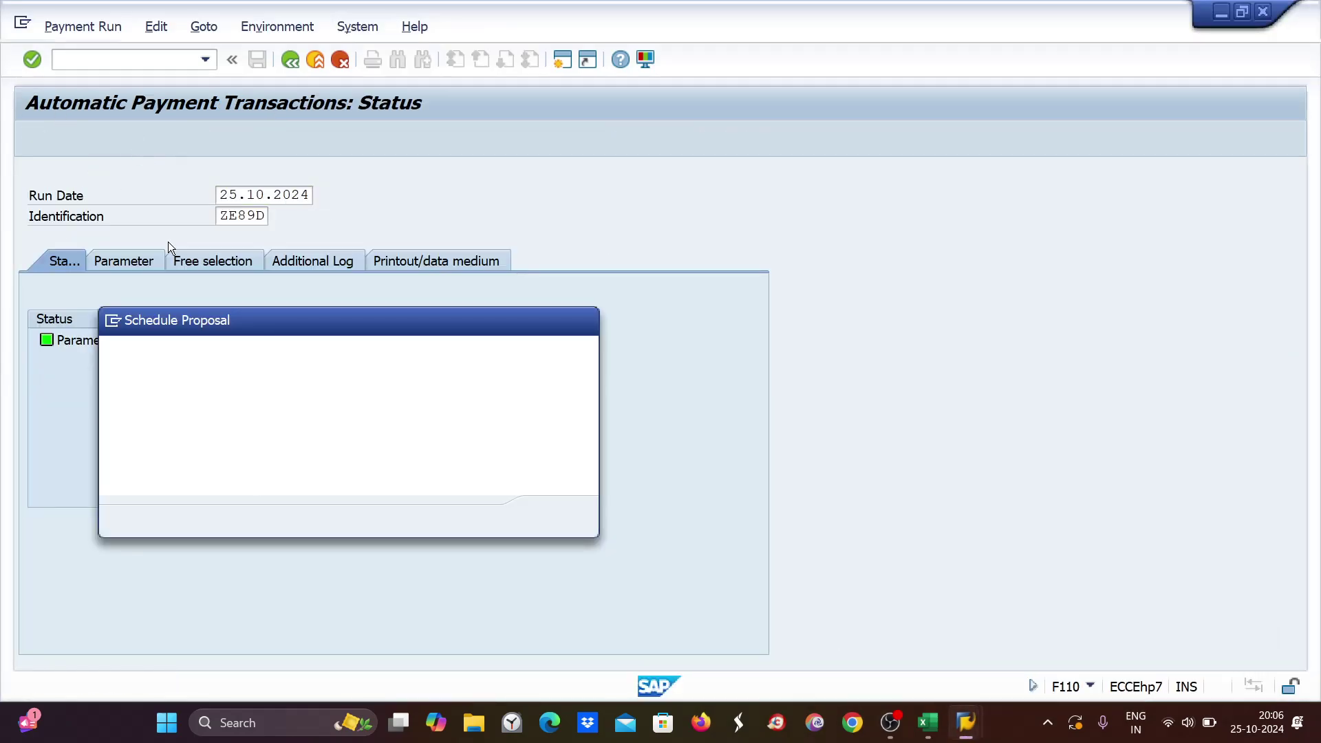
click(550, 518)
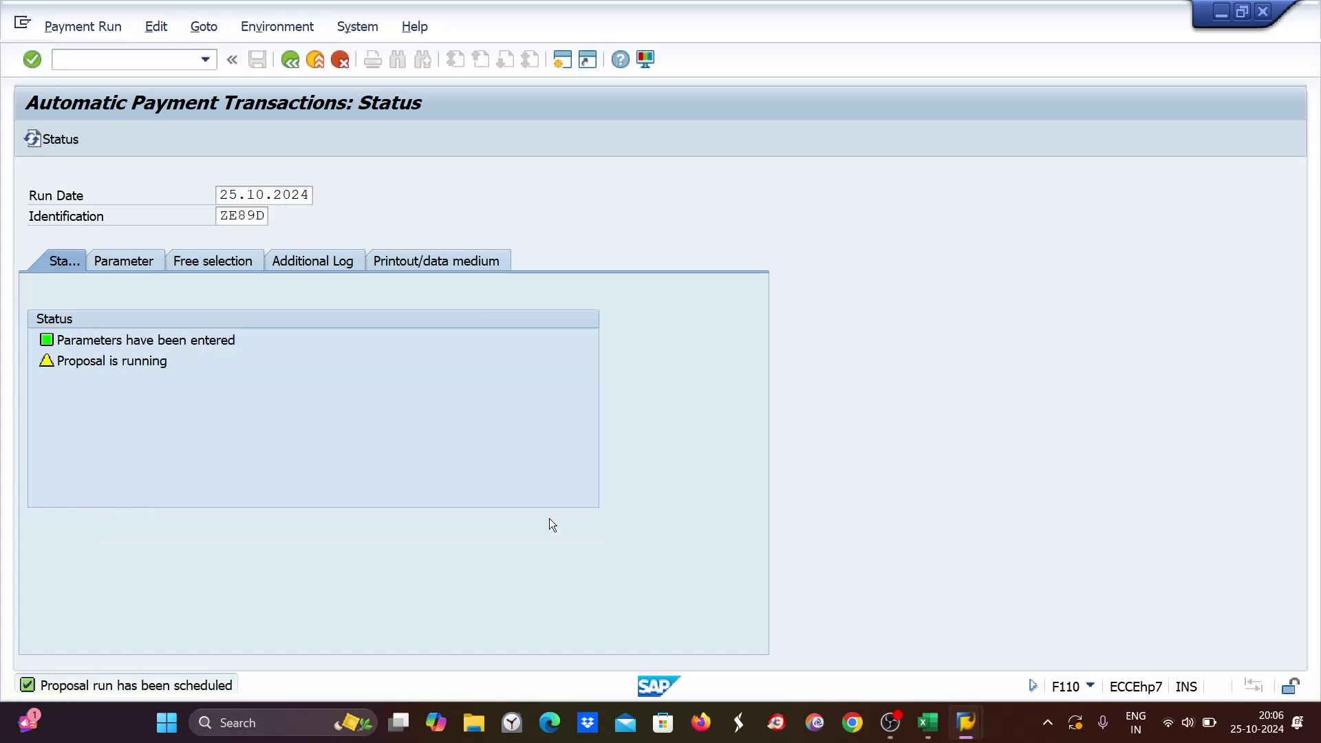
key(Return)
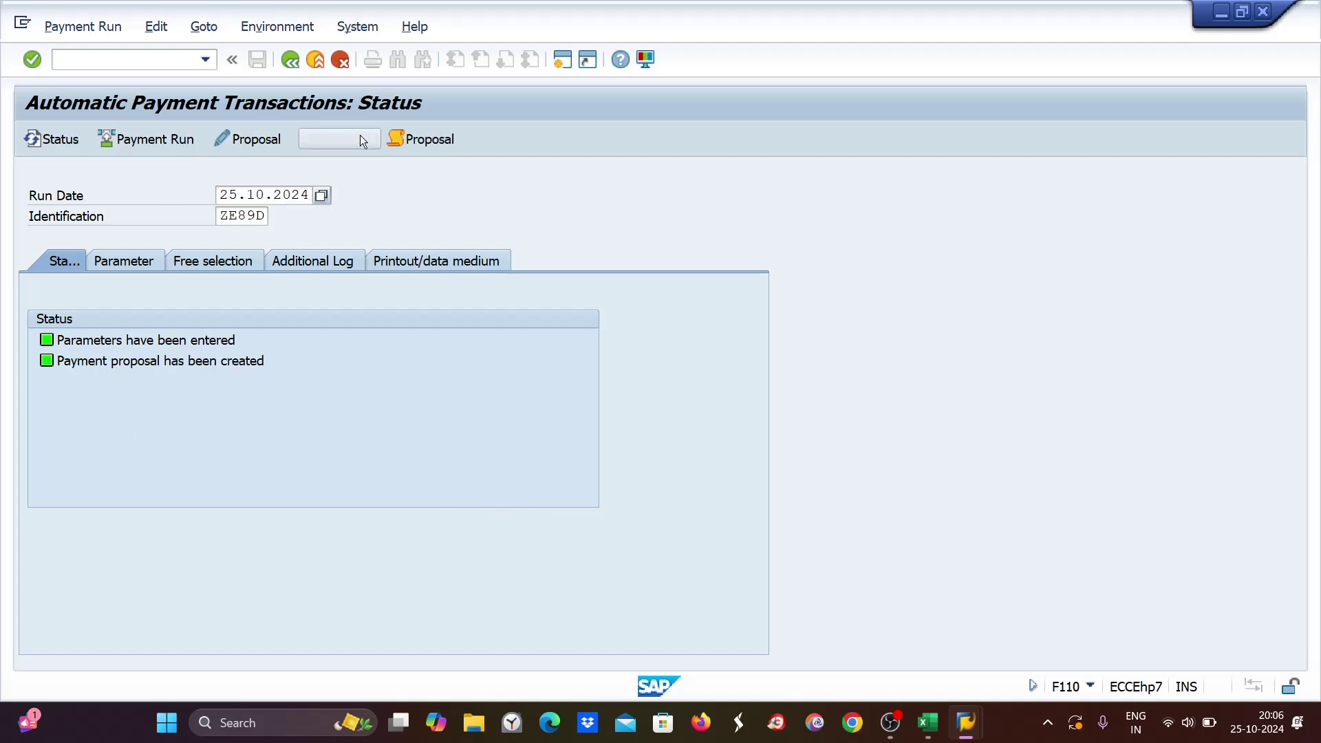
Display the proposal and view vendor 7001's paid items: 1096–1098, 1100 and 1101.
click(361, 138)
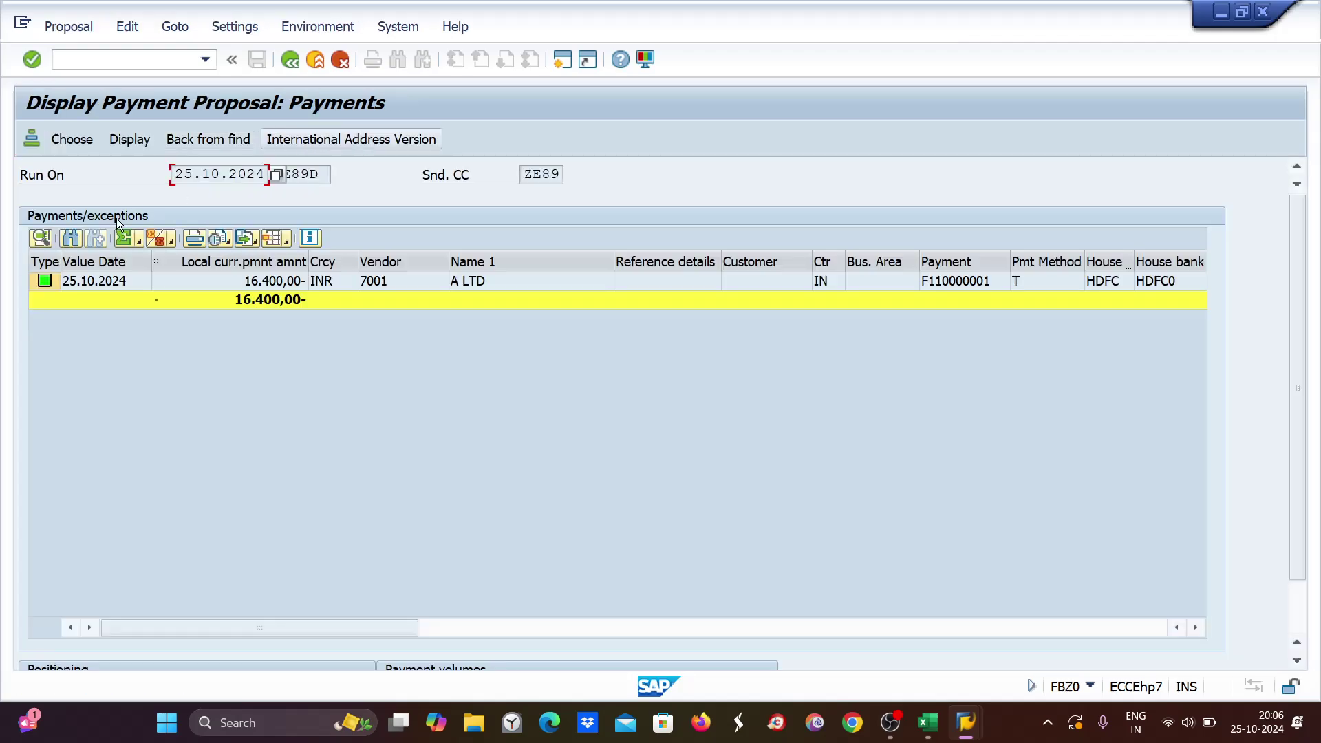
double_click(275, 283)
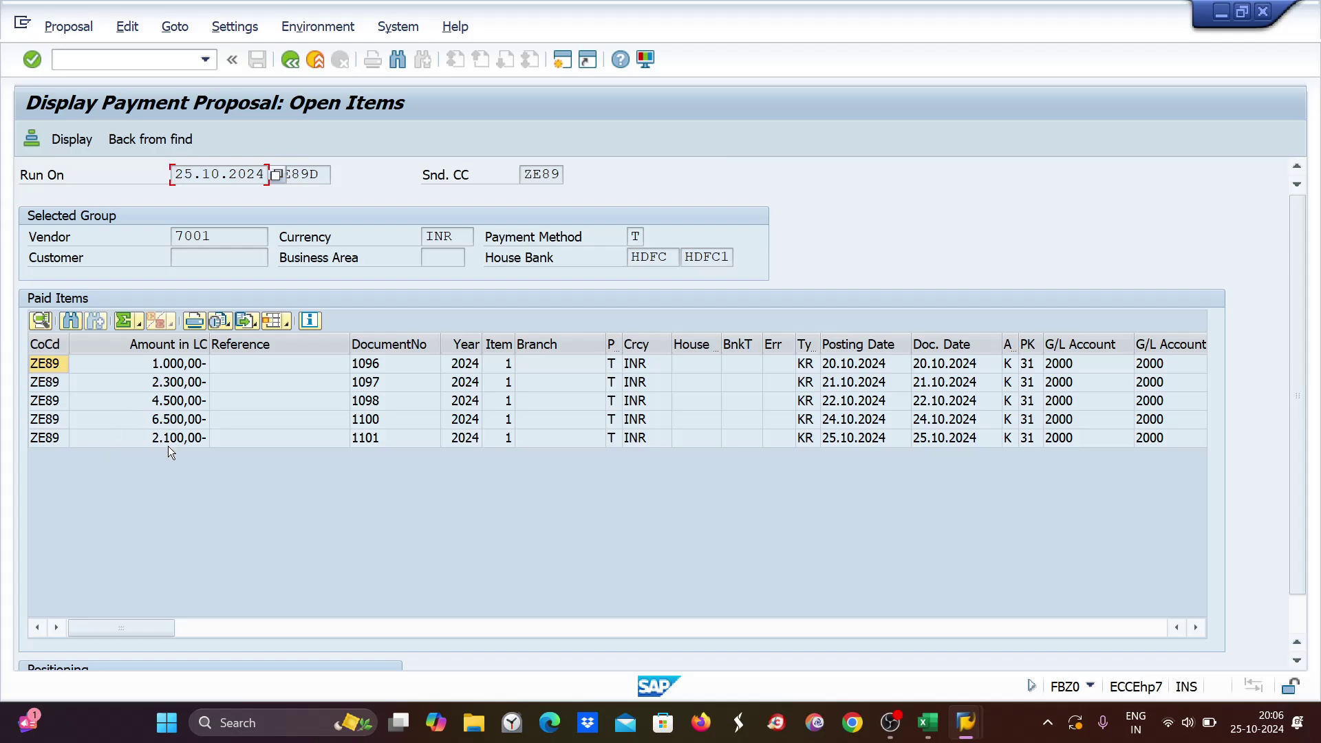
mouse_move(966, 722)
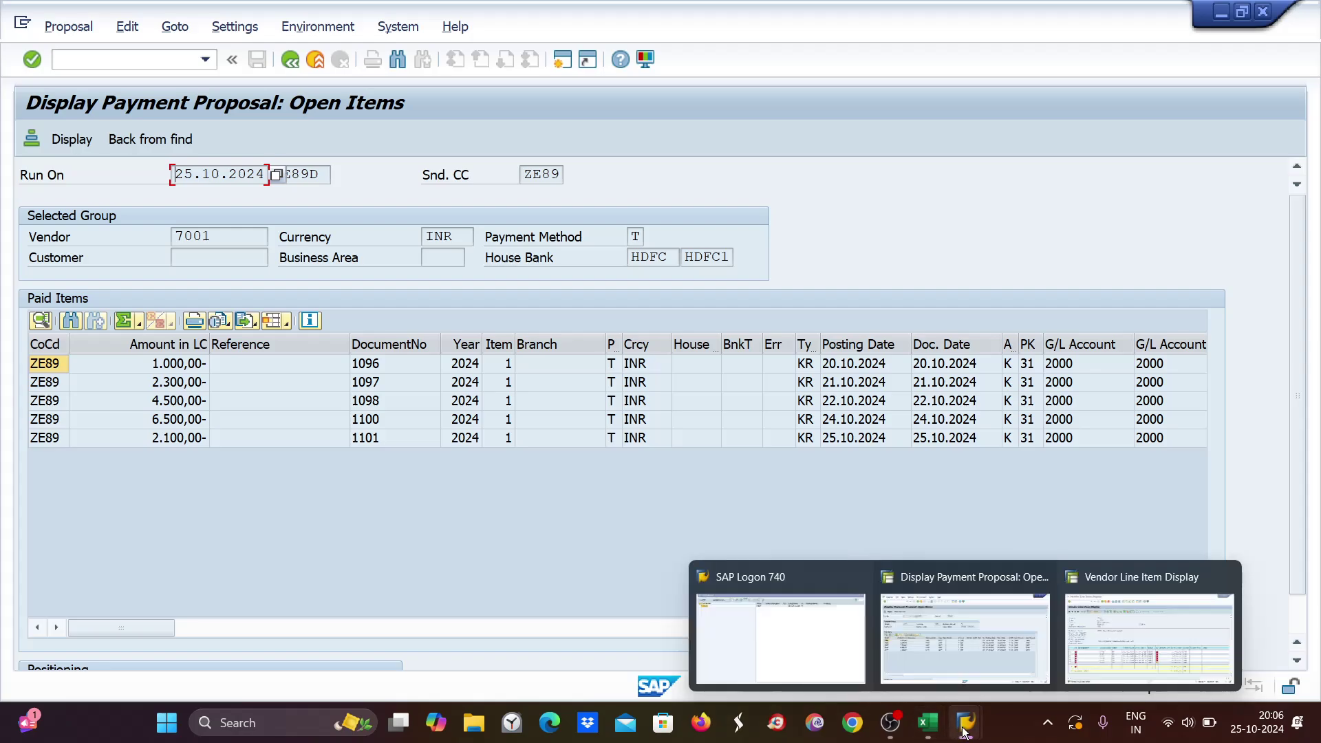
mouse_move(1118, 642)
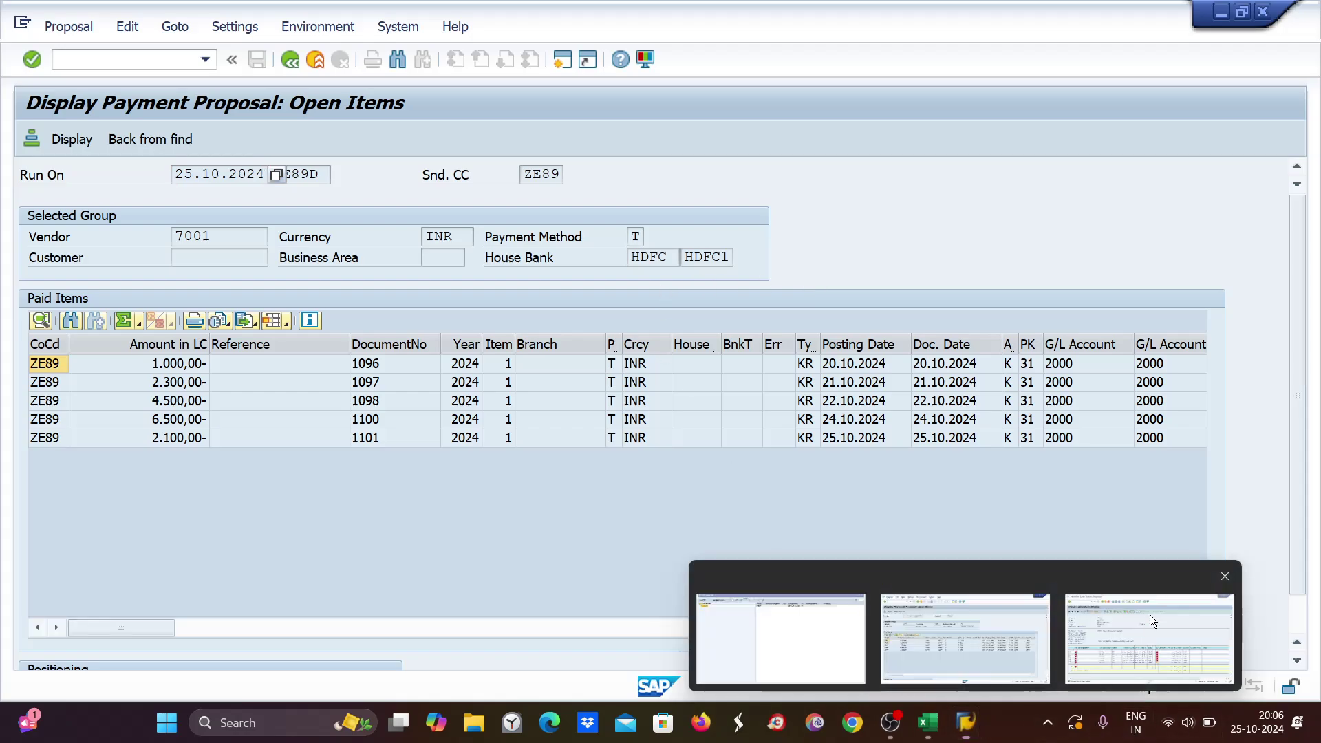
Open document 1099's line item in change mode, remove its payment block, and save.
click(1150, 614)
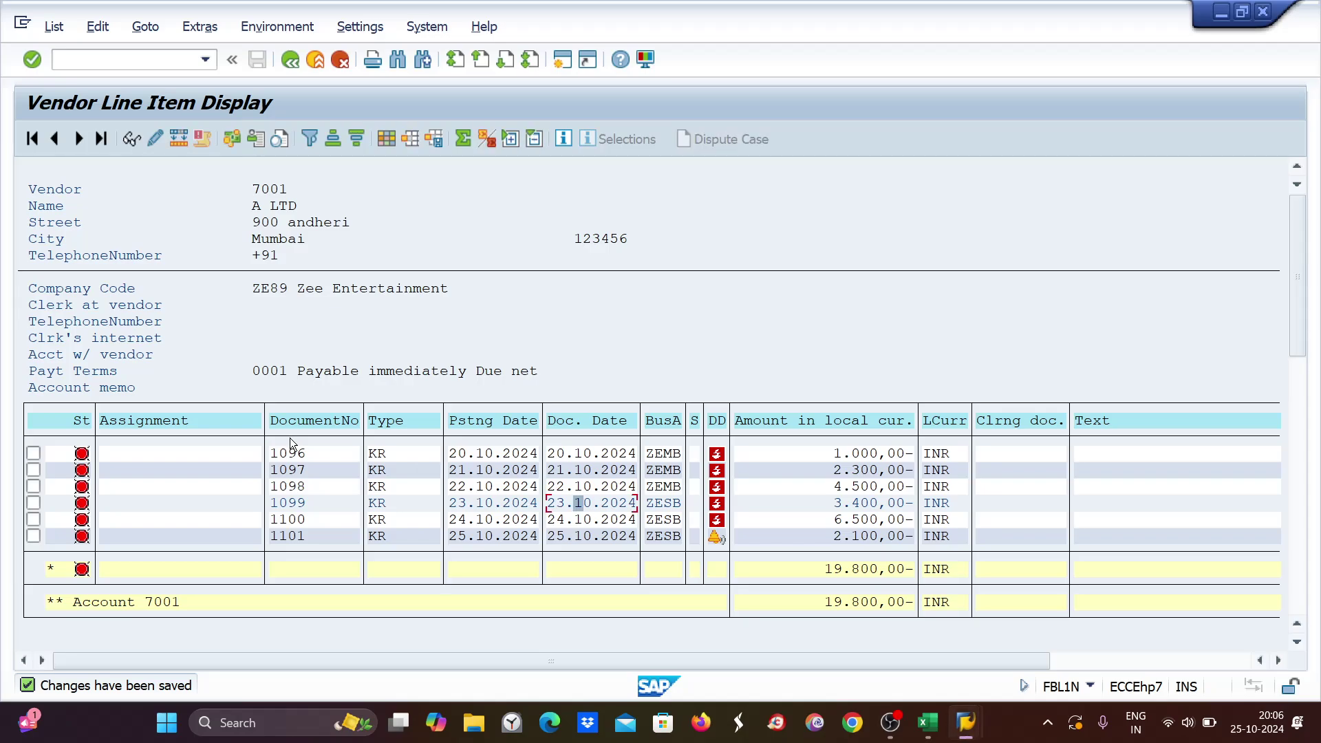
double_click(472, 503)
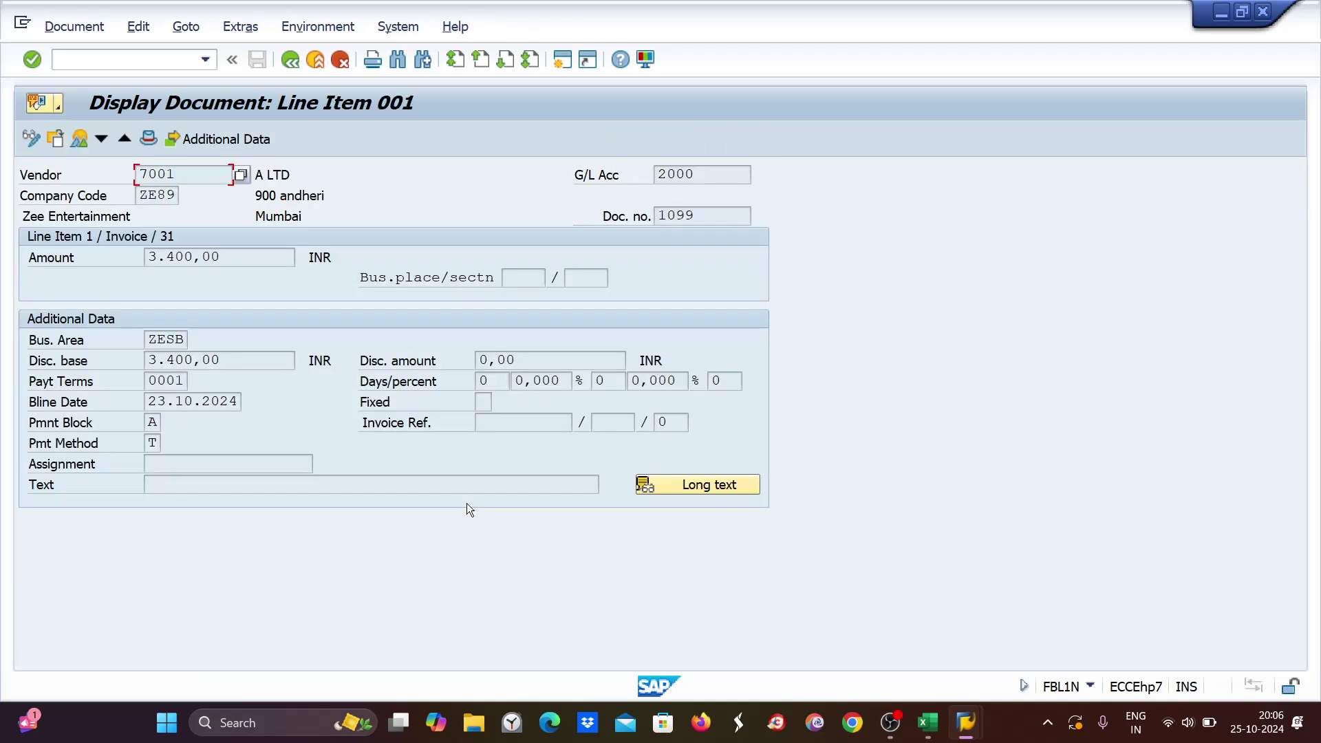
click(30, 138)
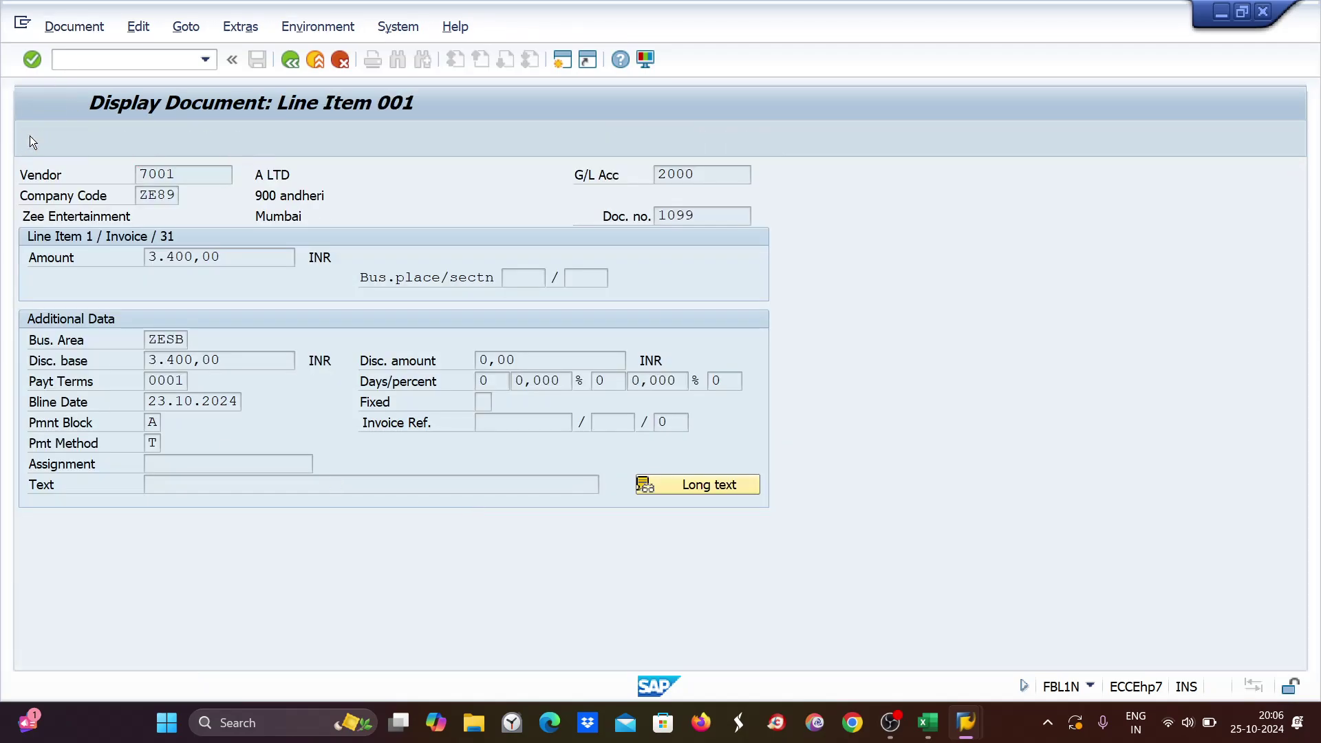
click(152, 422)
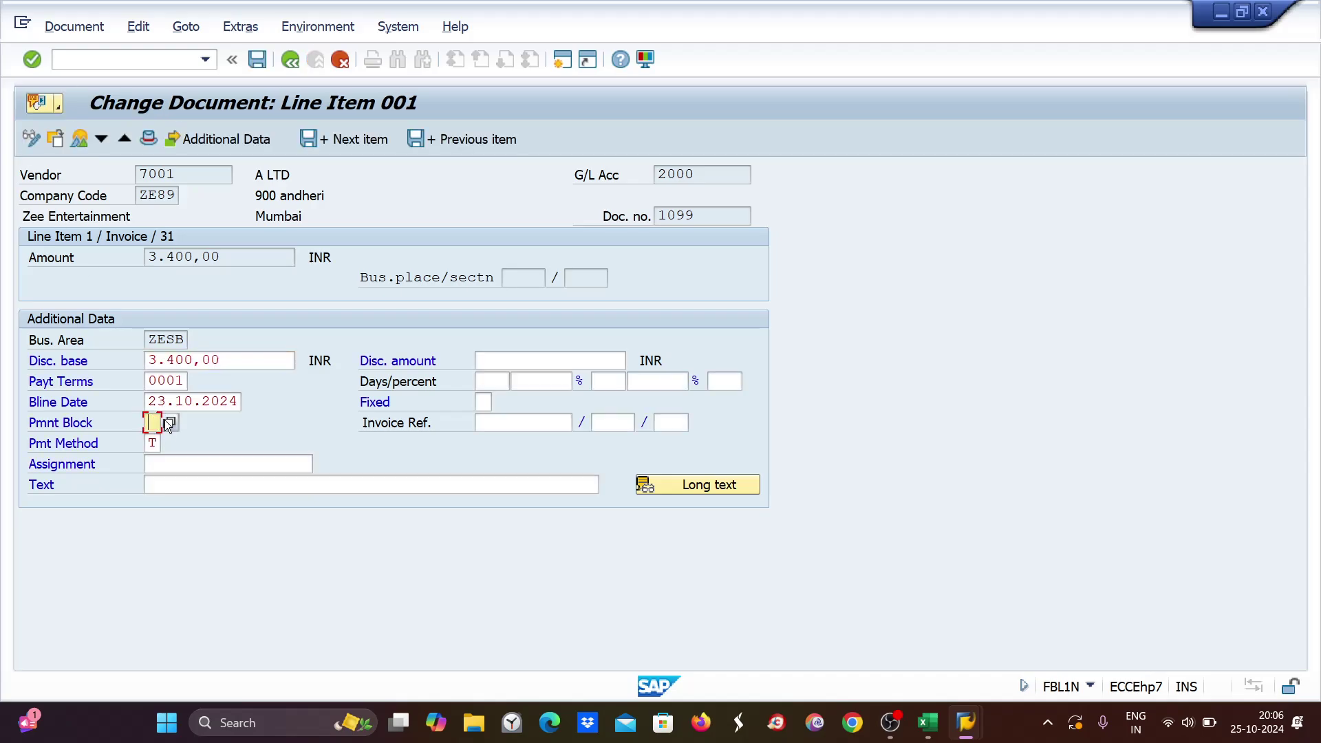
key(ctrl+s)
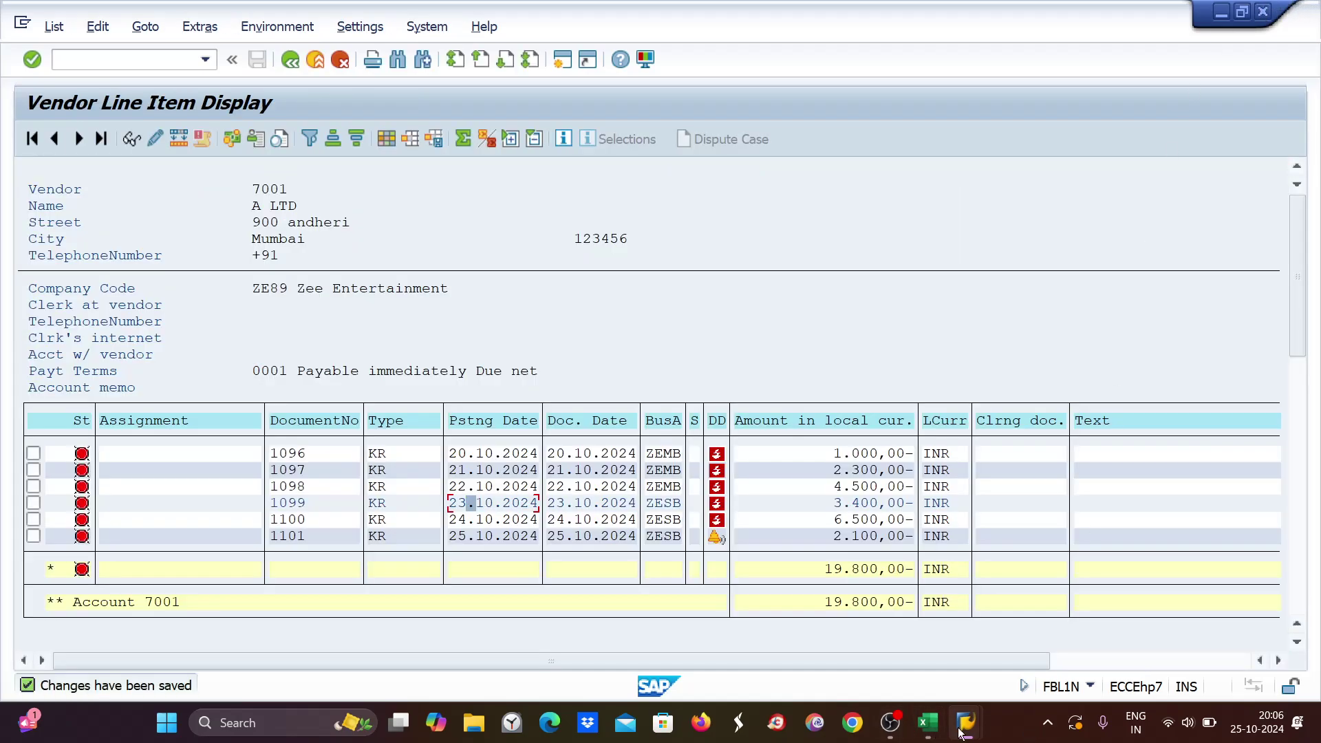
Go back from the proposal's open items to run ZE89D's status screen.
mouse_move(962, 733)
click(998, 648)
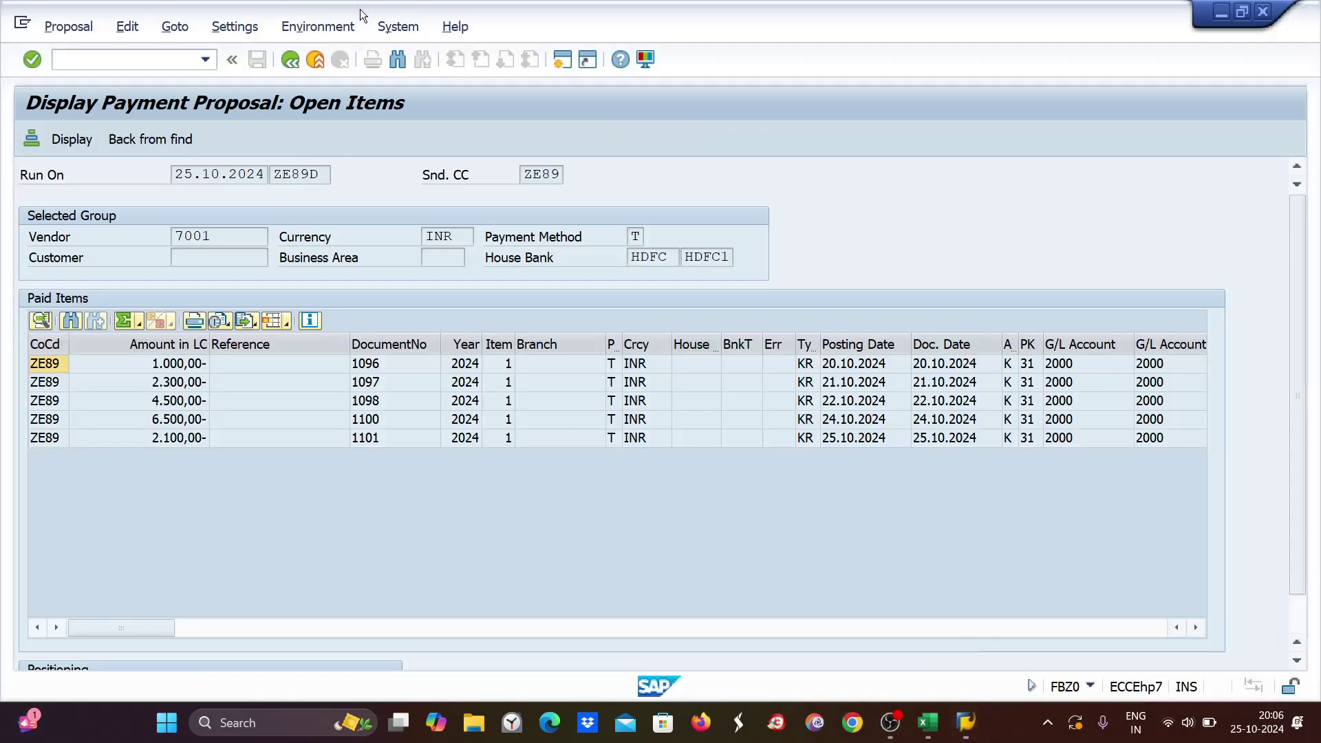
click(289, 61)
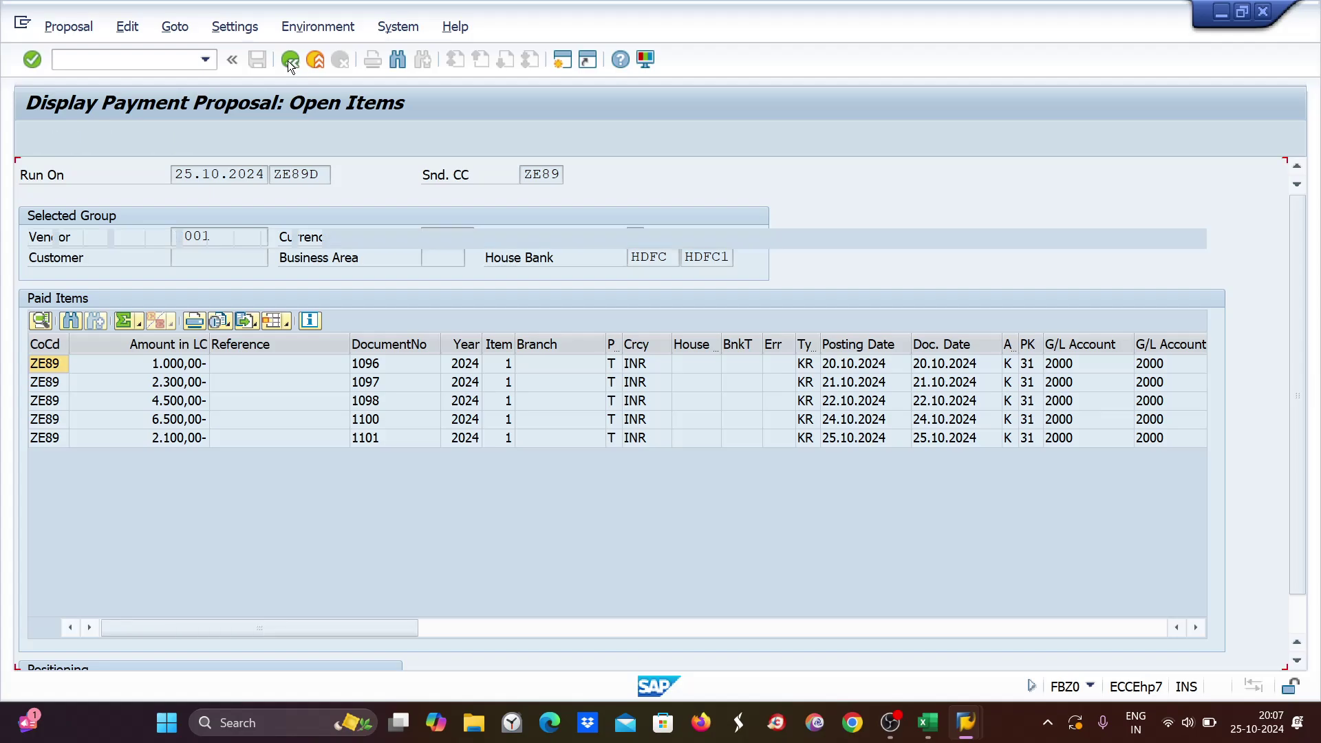
click(290, 61)
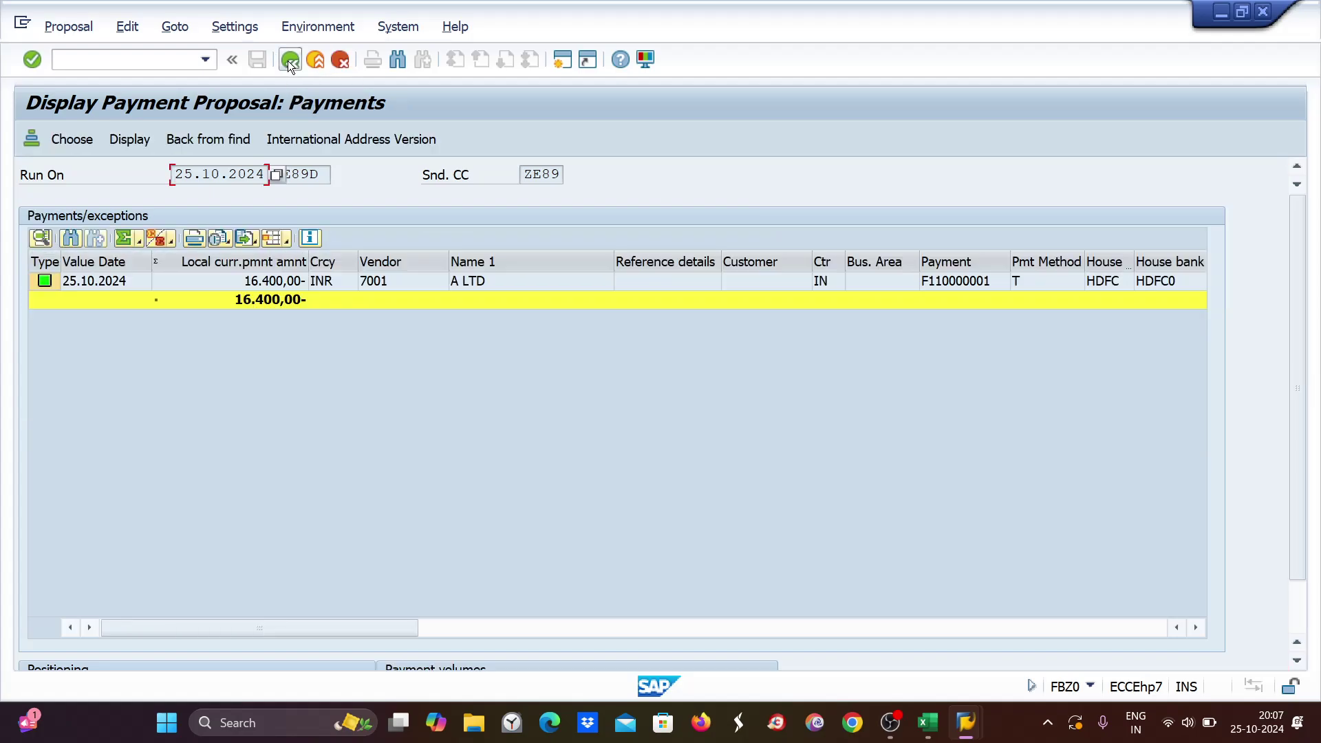
click(289, 61)
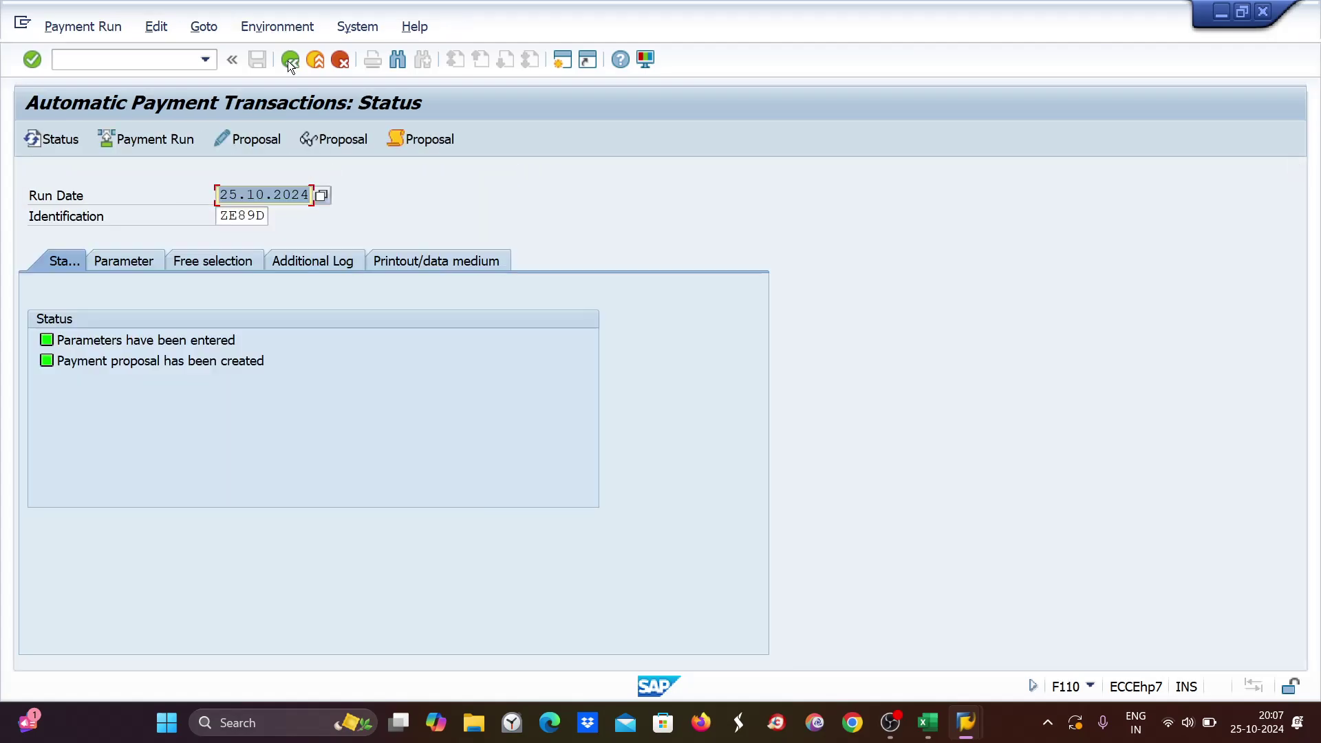
Delete the existing ZE89D payment proposal, confirming Yes.
click(147, 27)
mouse_move(177, 74)
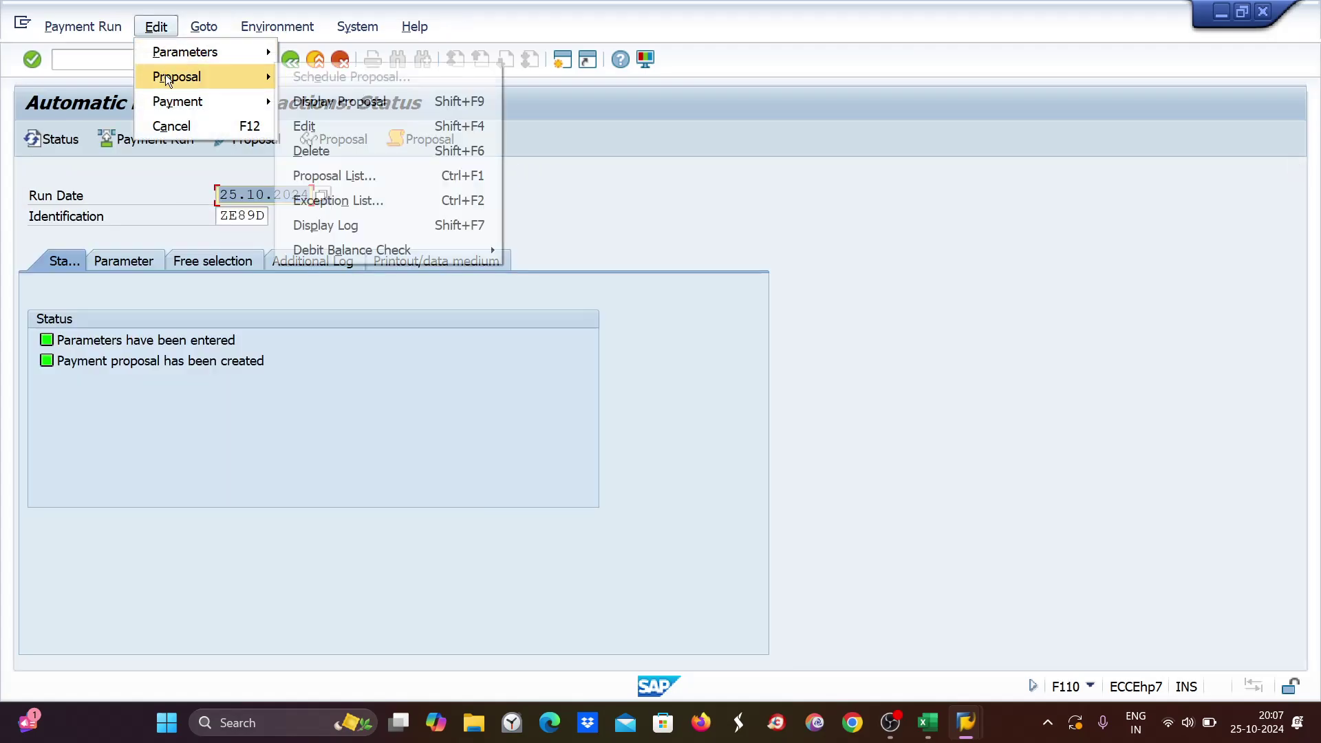
click(299, 157)
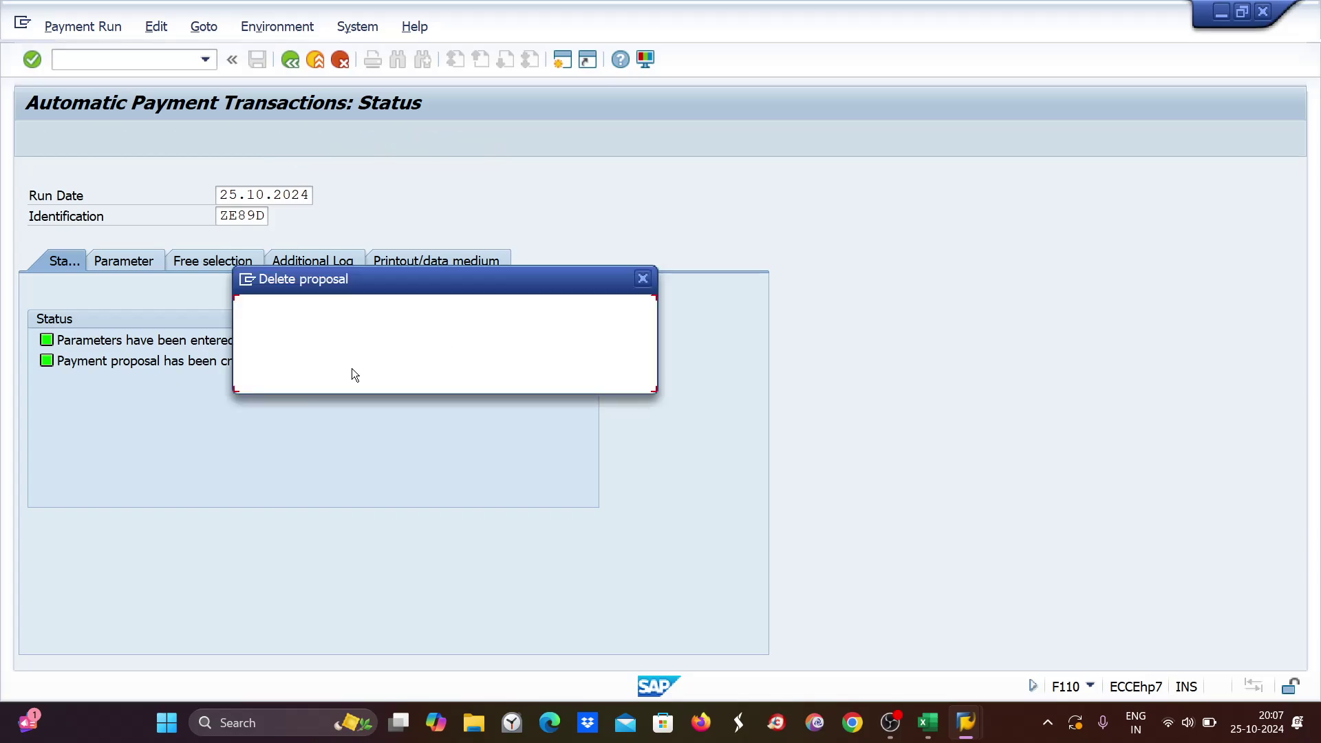
click(323, 377)
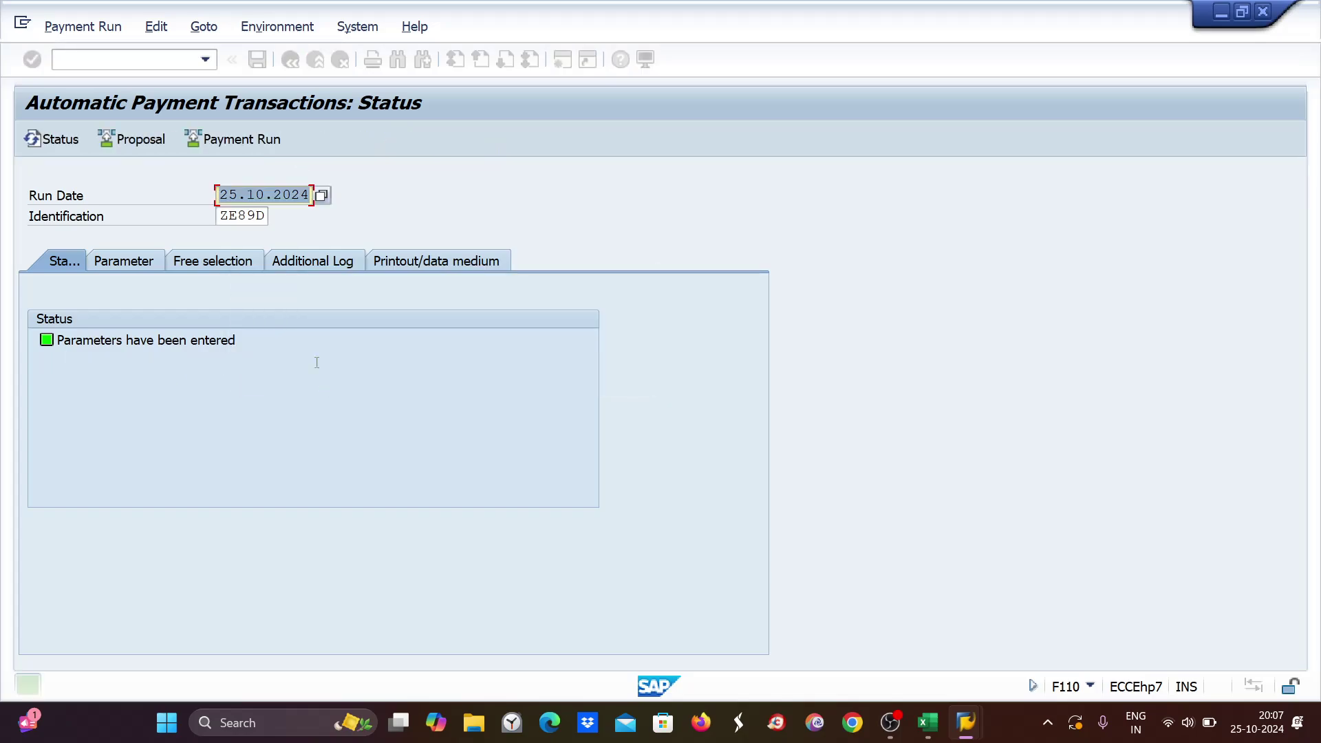
Run a new proposal immediately and display its payments list showing vendor 7001 paid 16,400 INR.
click(142, 139)
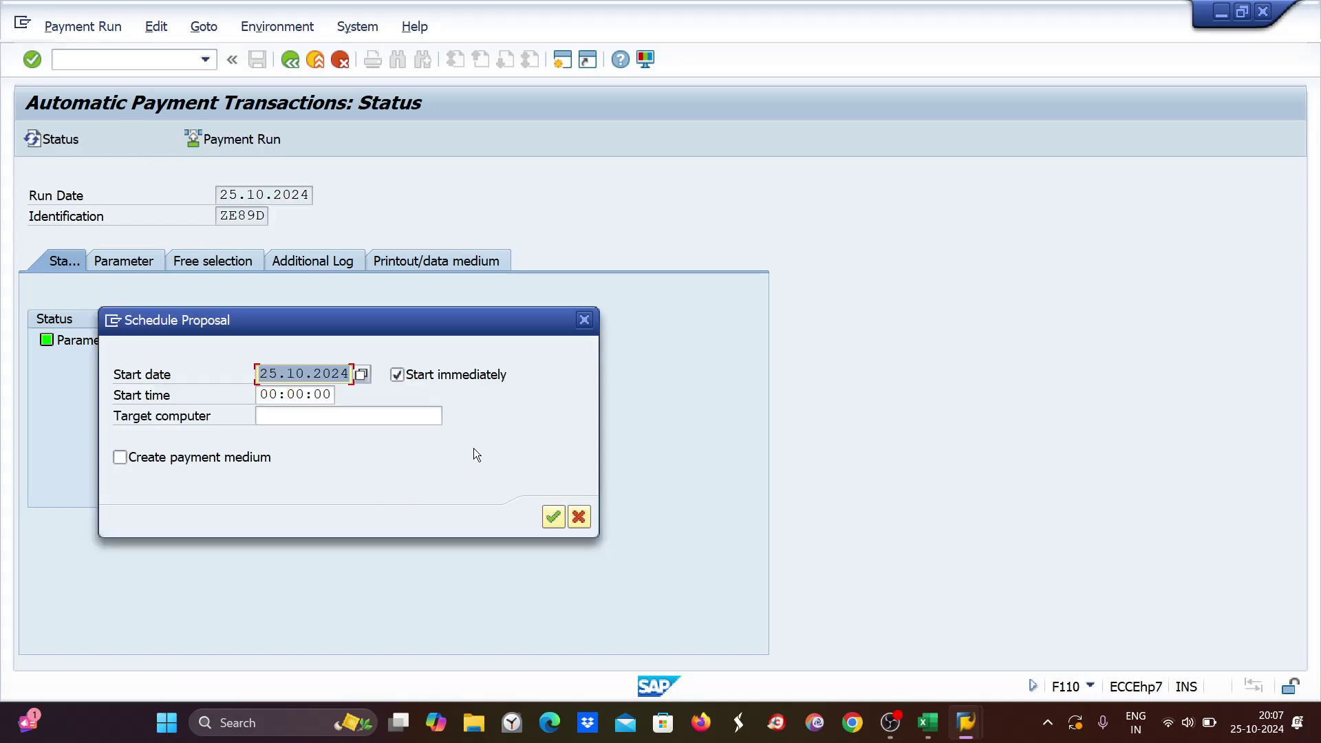
click(553, 517)
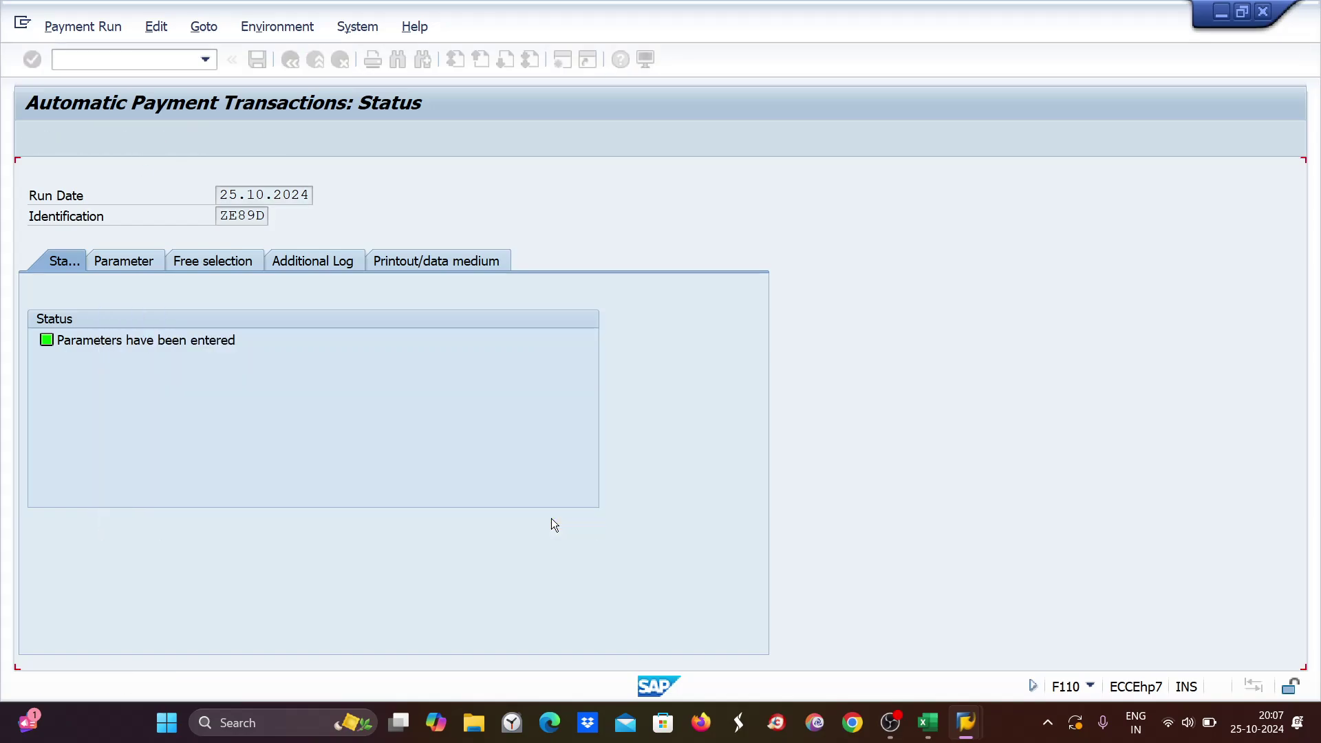
key(Return)
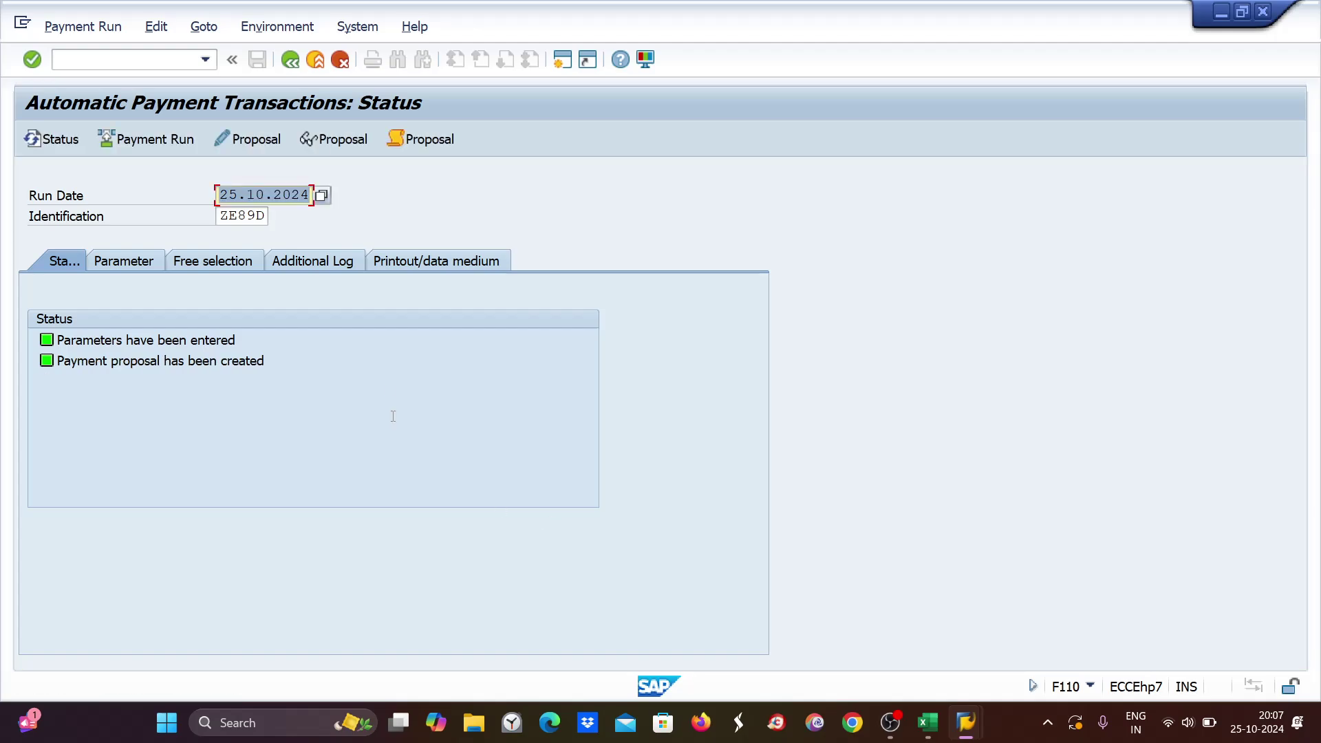
click(345, 138)
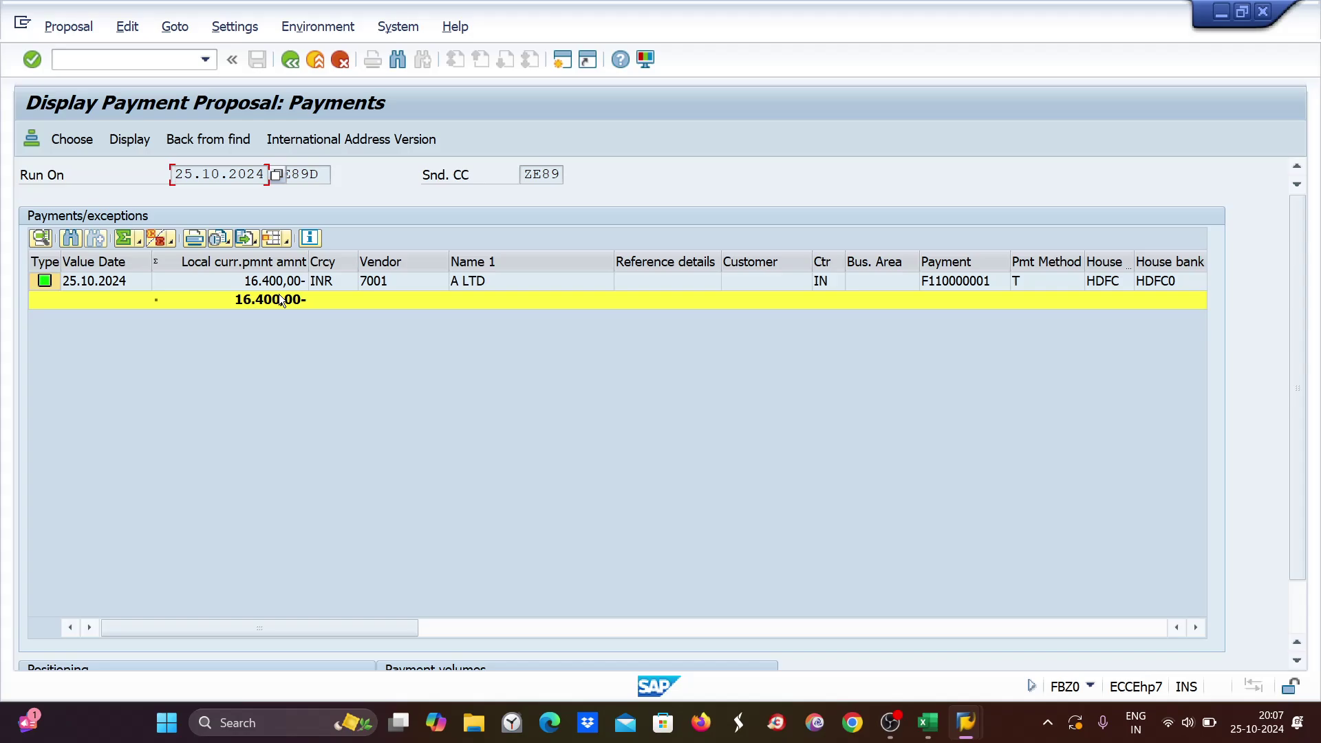
Check vendor 7001's five paid items exclude document 1099, then go back to the run status.
double_click(280, 286)
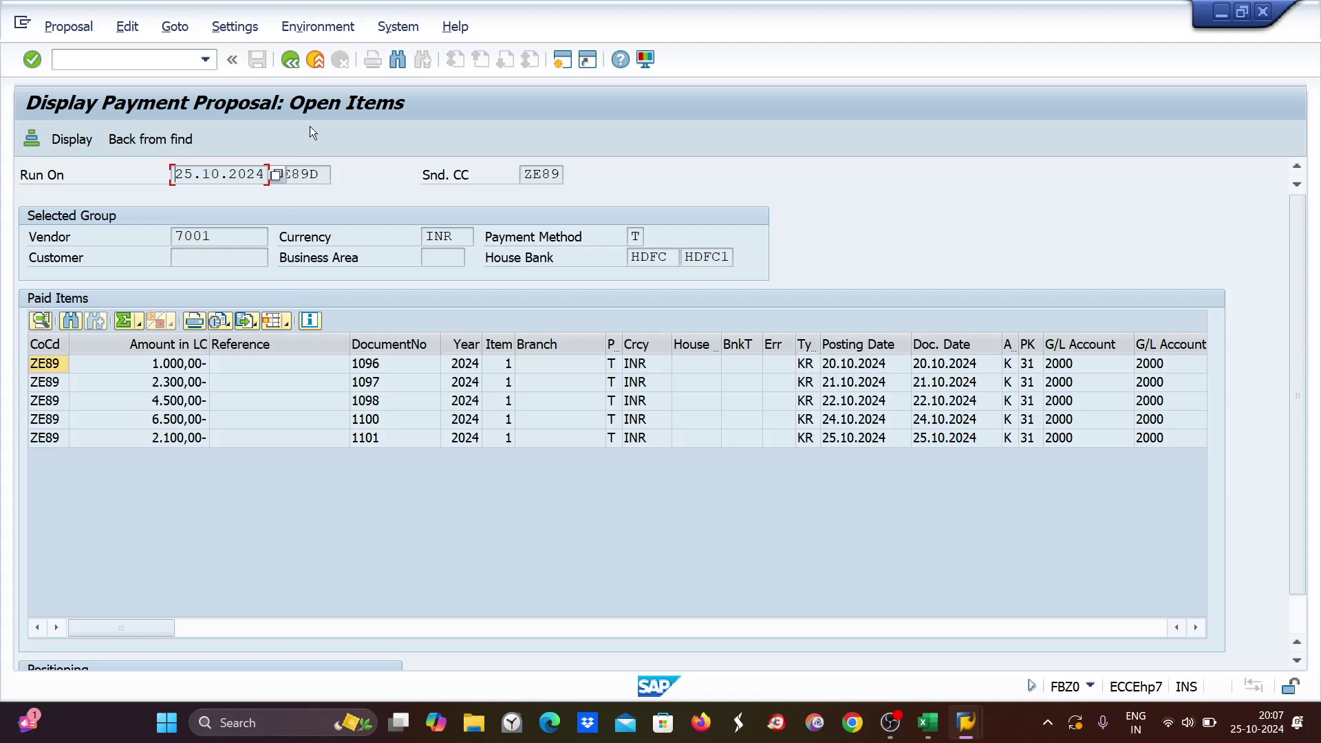
click(290, 60)
click(290, 59)
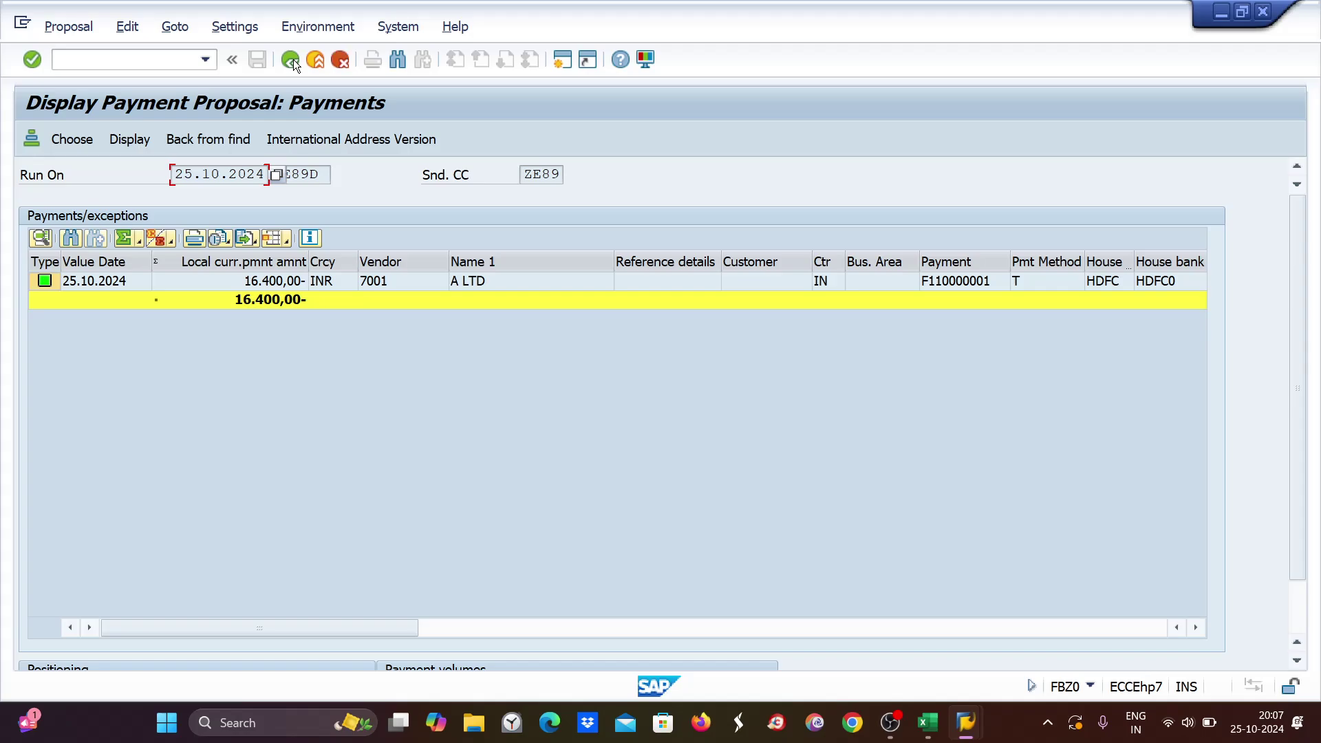
click(294, 59)
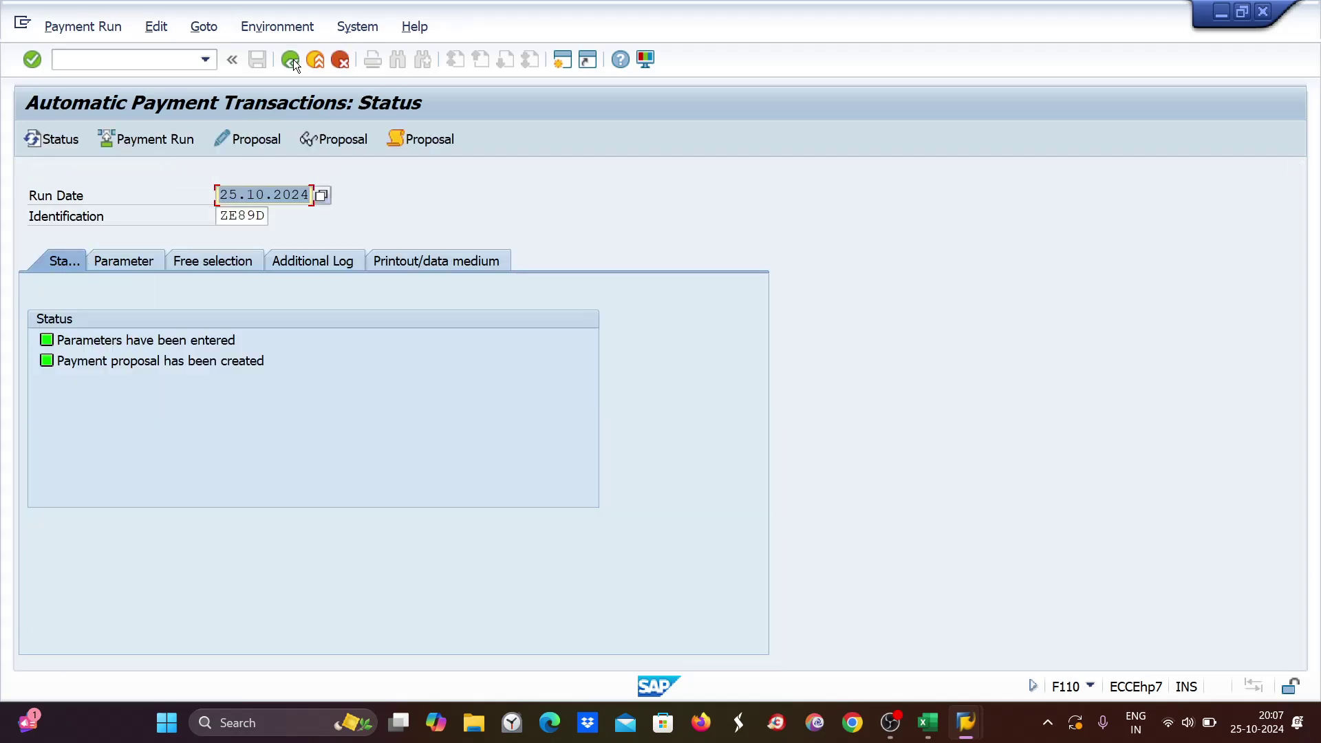
Choose Delete for the ZE89D payment proposal.
click(152, 29)
mouse_move(162, 76)
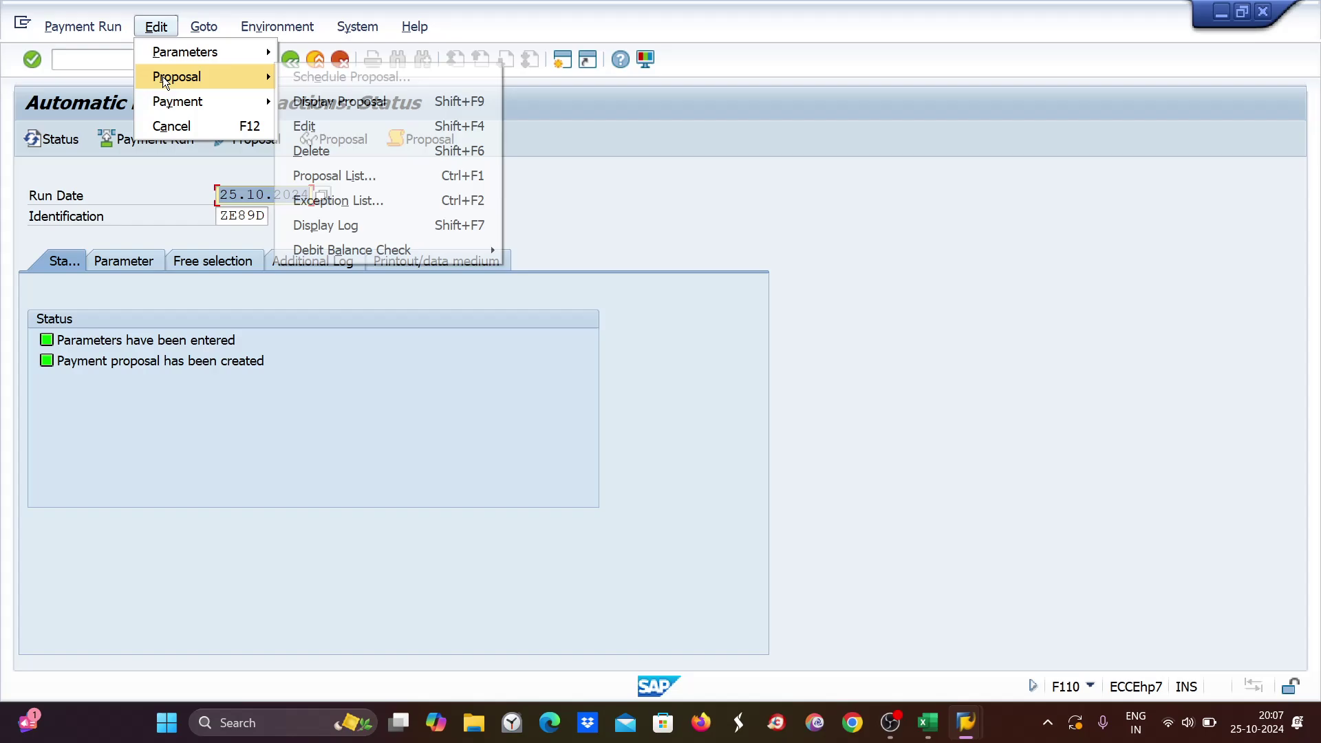
click(309, 151)
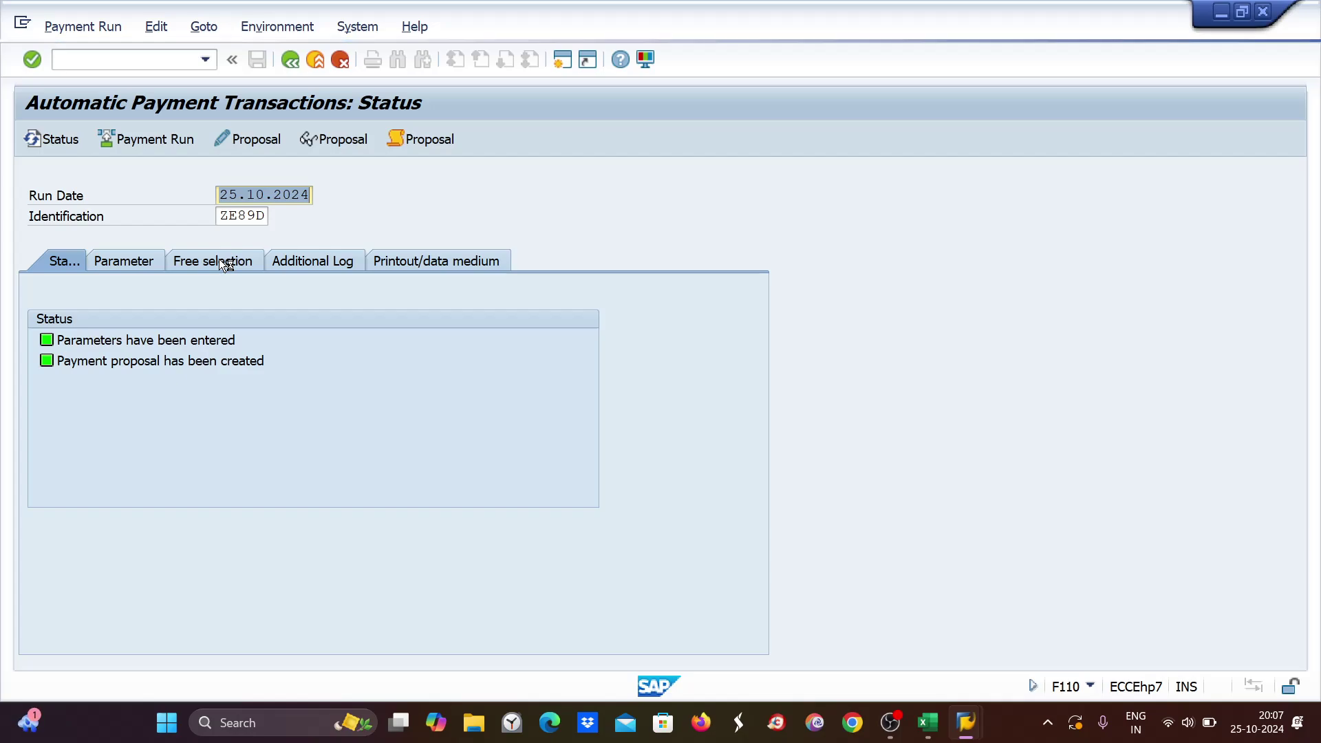
Note 'free selection' and 'line item block' in Excel cells H4:H5, widening column H.
click(927, 723)
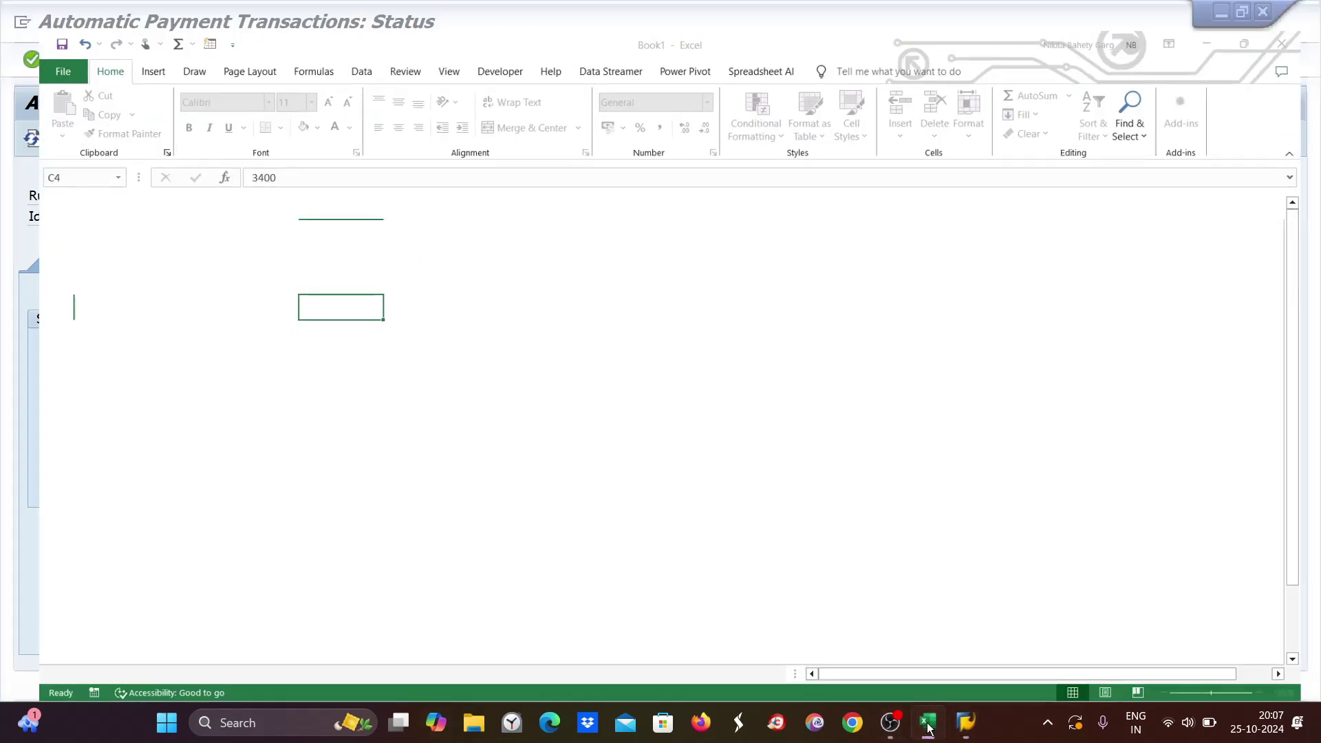
click(941, 734)
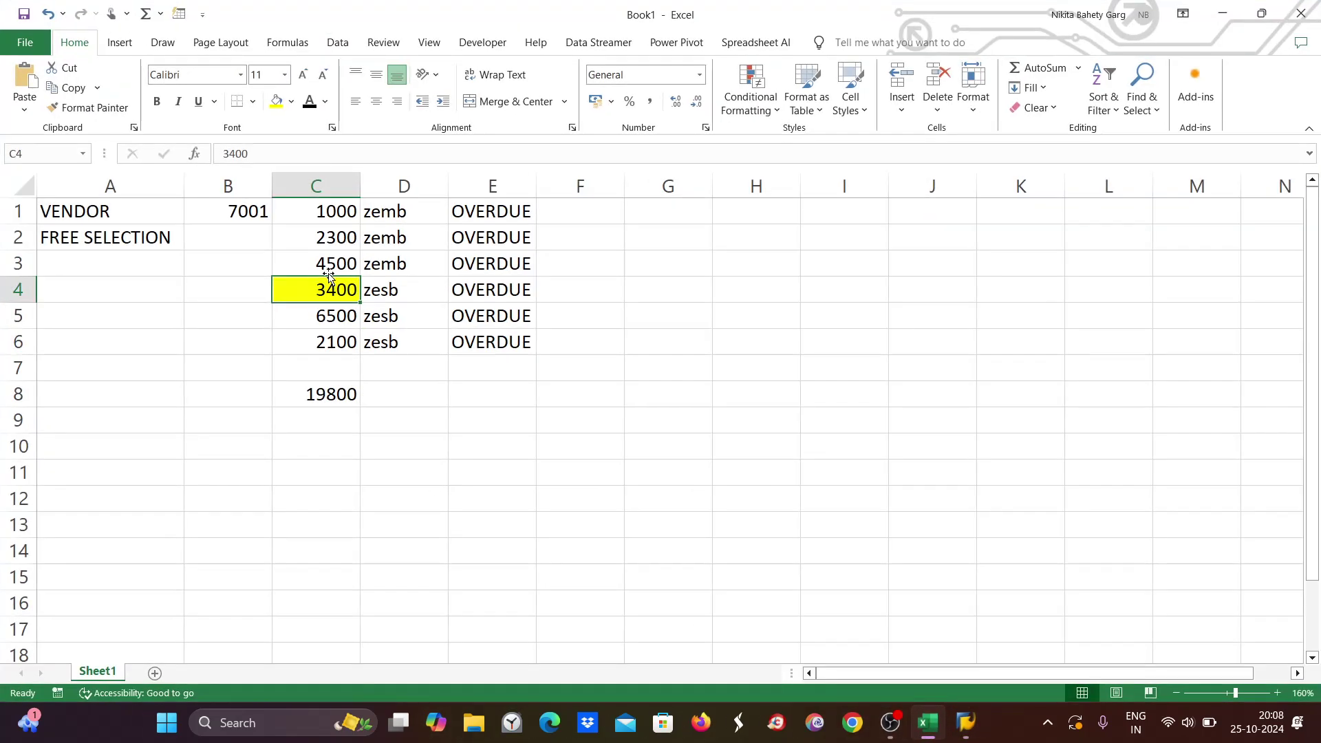
double_click(752, 291)
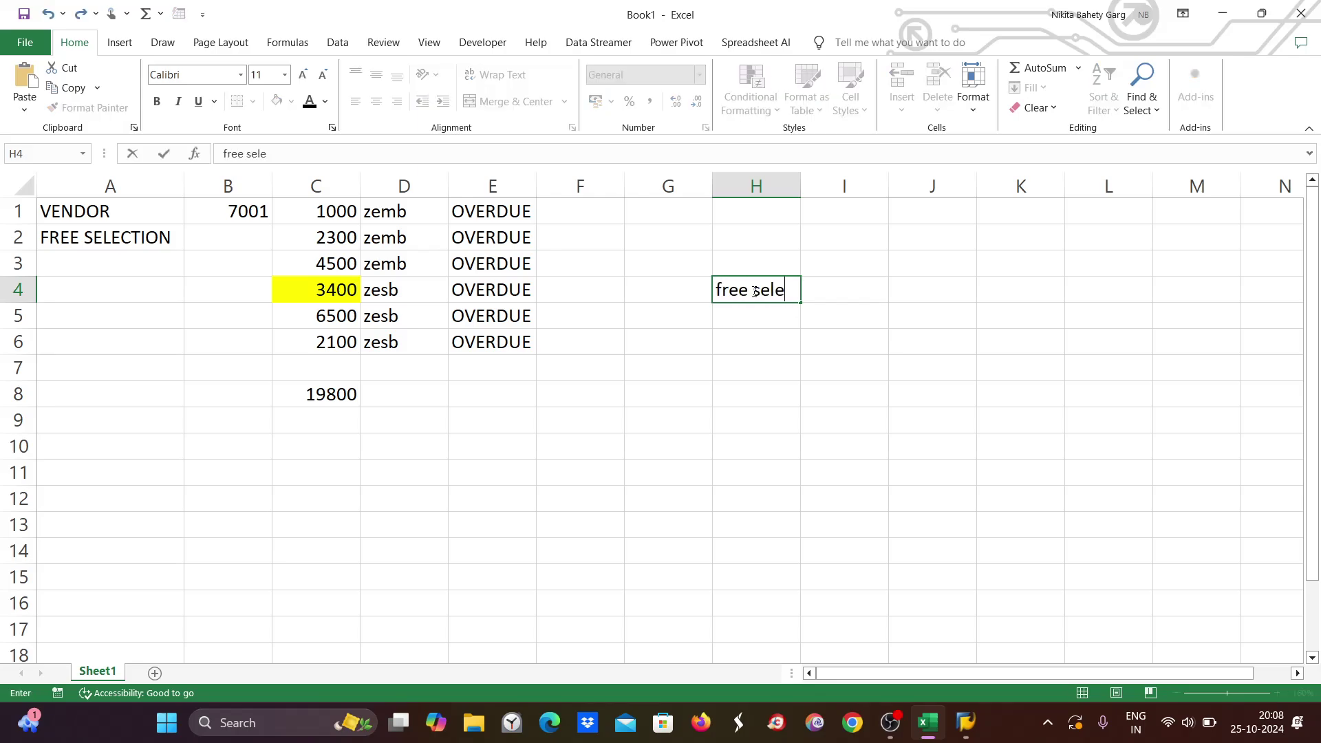
text(free selection)
double_click(746, 322)
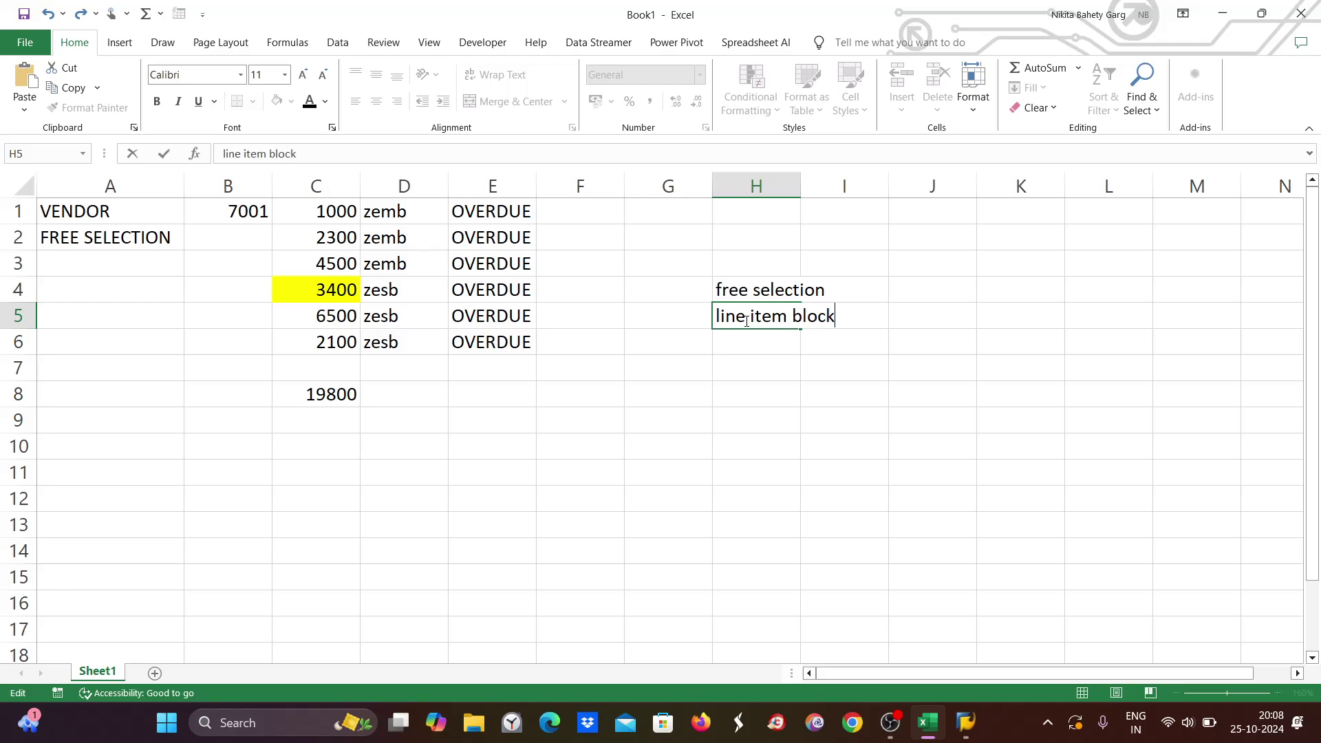
click(731, 276)
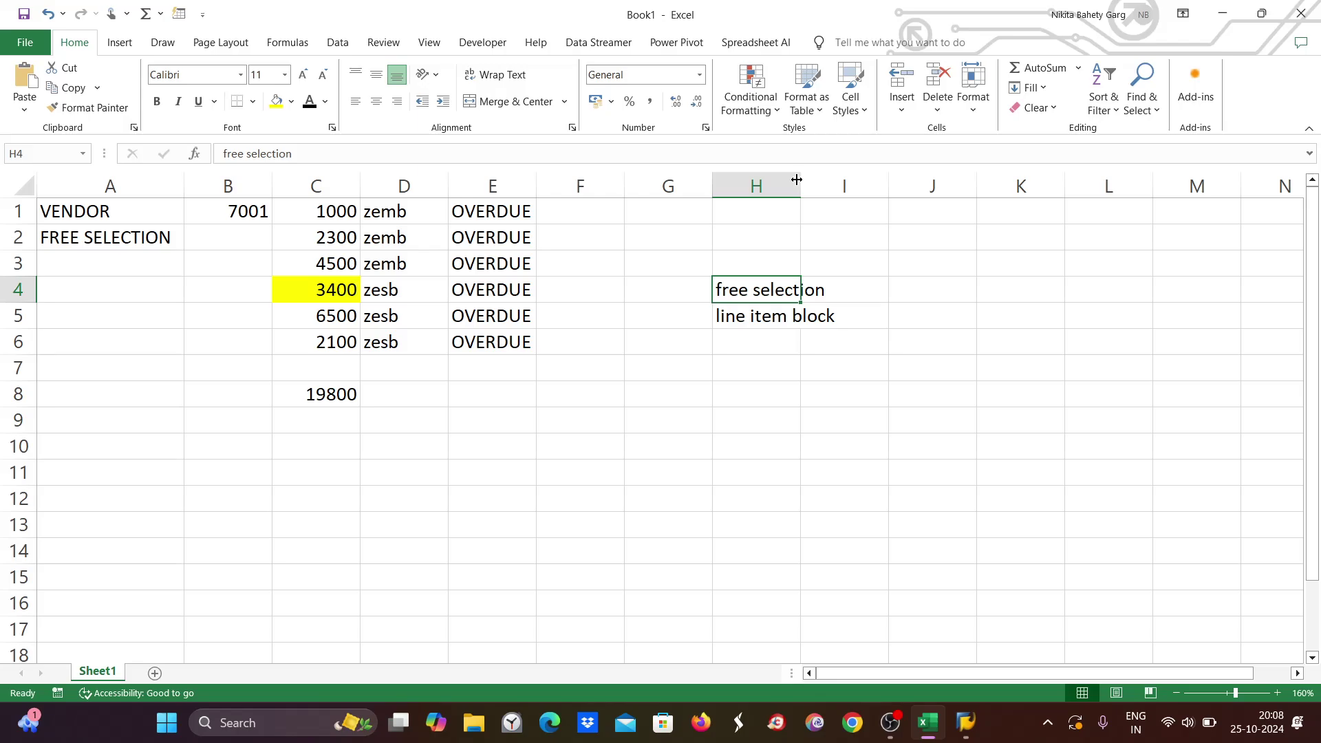
drag(798, 180, 846, 186)
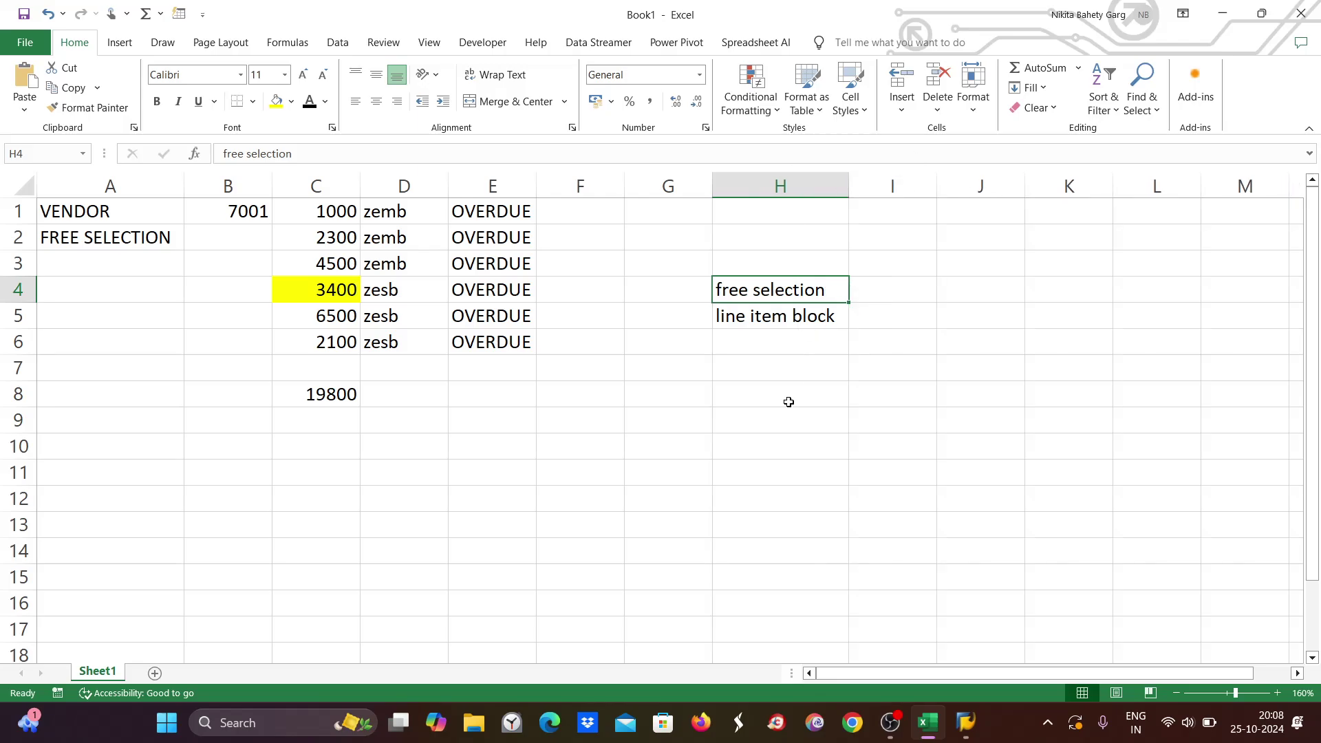
click(749, 325)
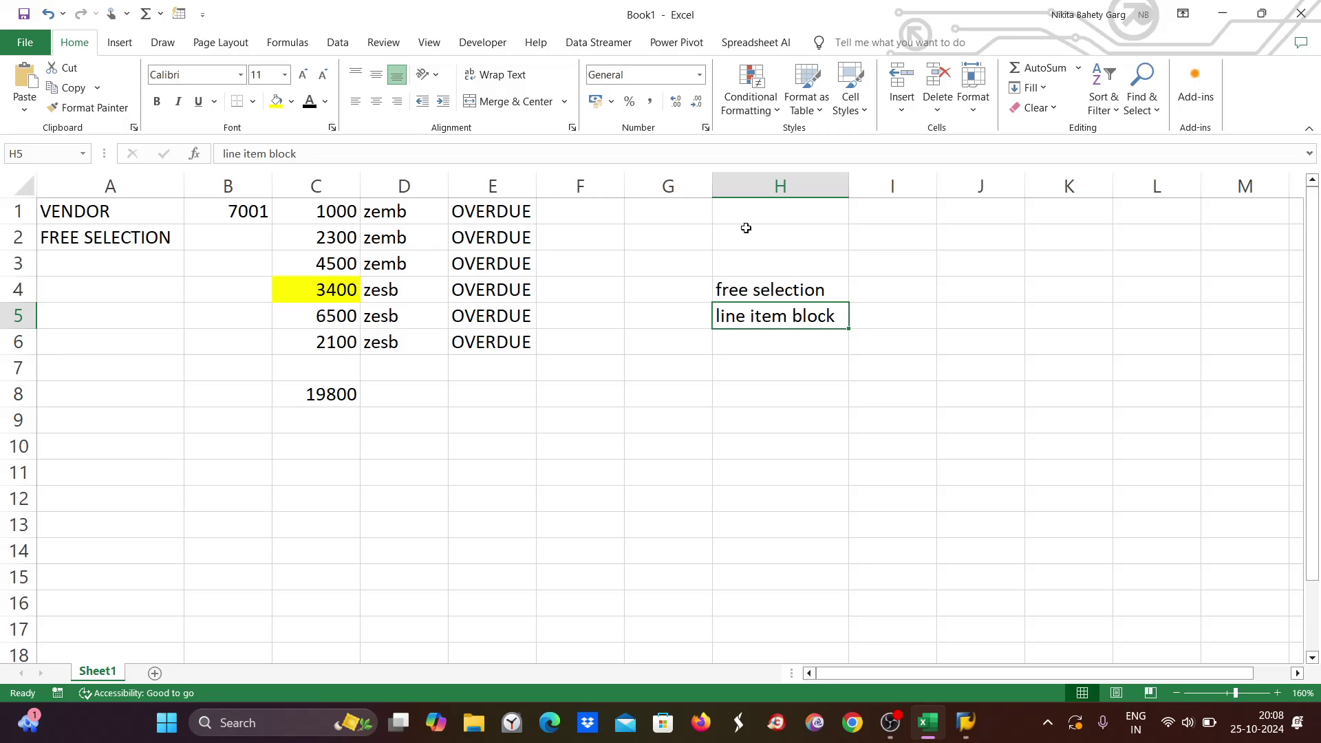
double_click(747, 284)
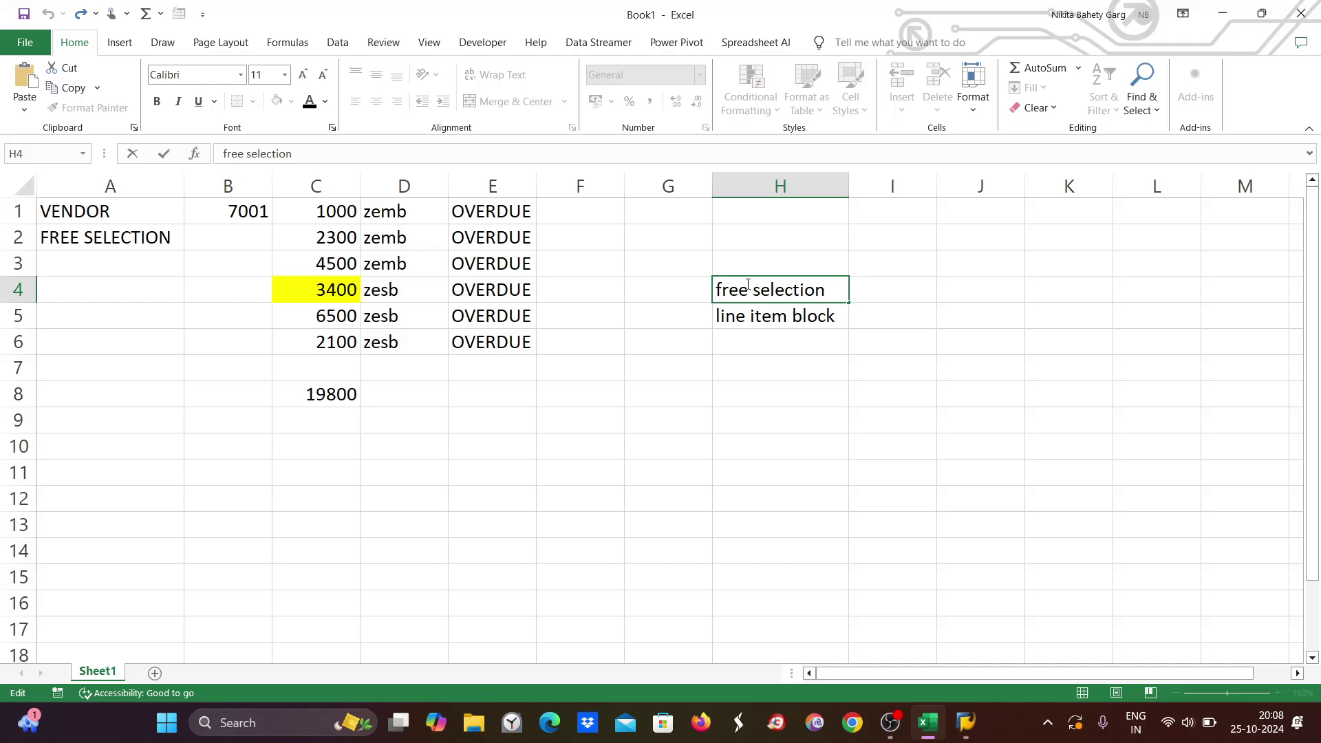
key(alt+Tab)
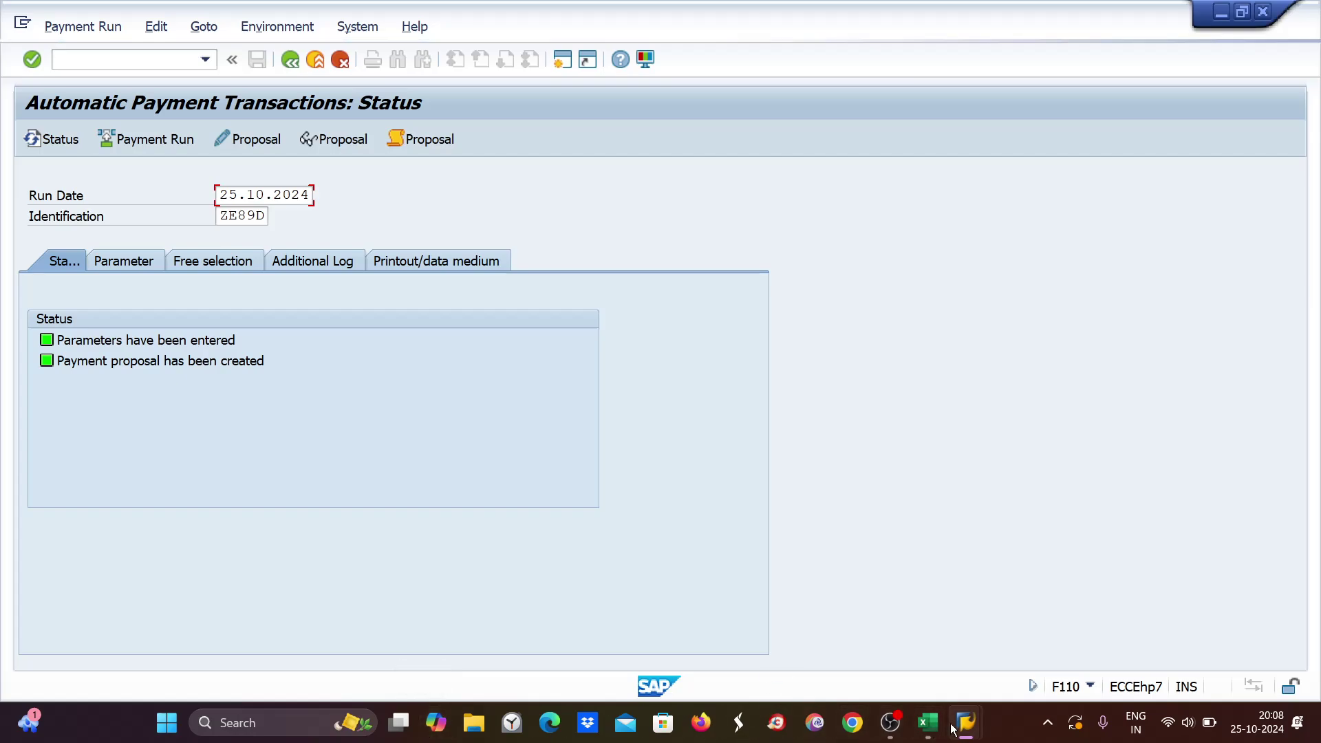
In a second session, open F110 for run date 25.10.2024 and identification ZE89D.
mouse_move(972, 735)
click(948, 668)
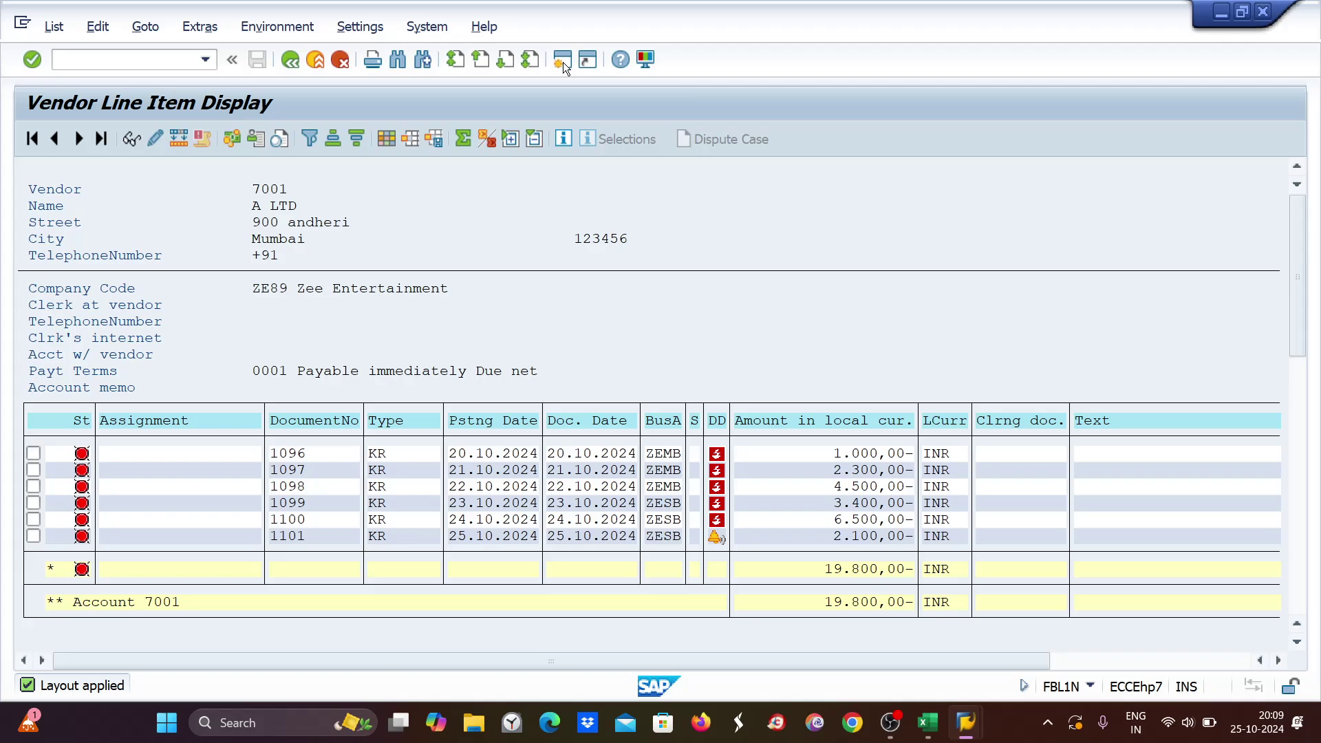
click(563, 61)
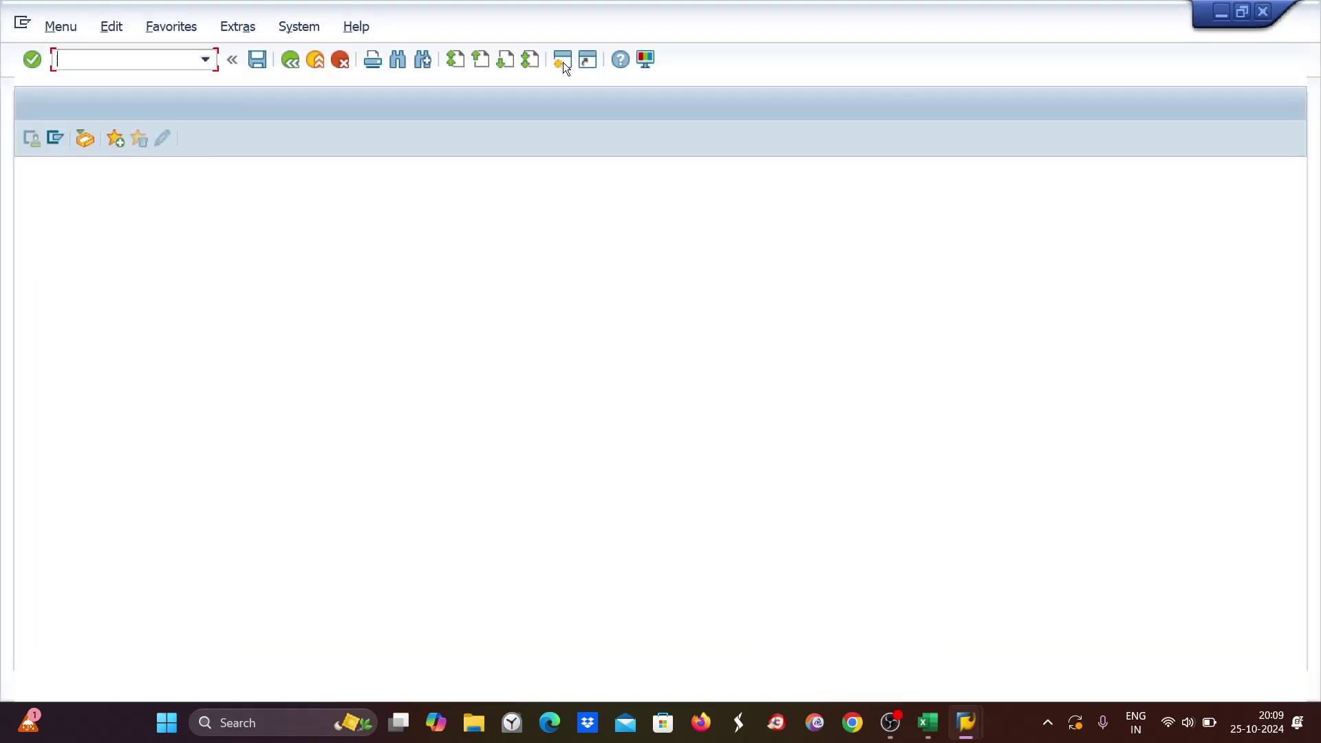
text(f110)
key(Return)
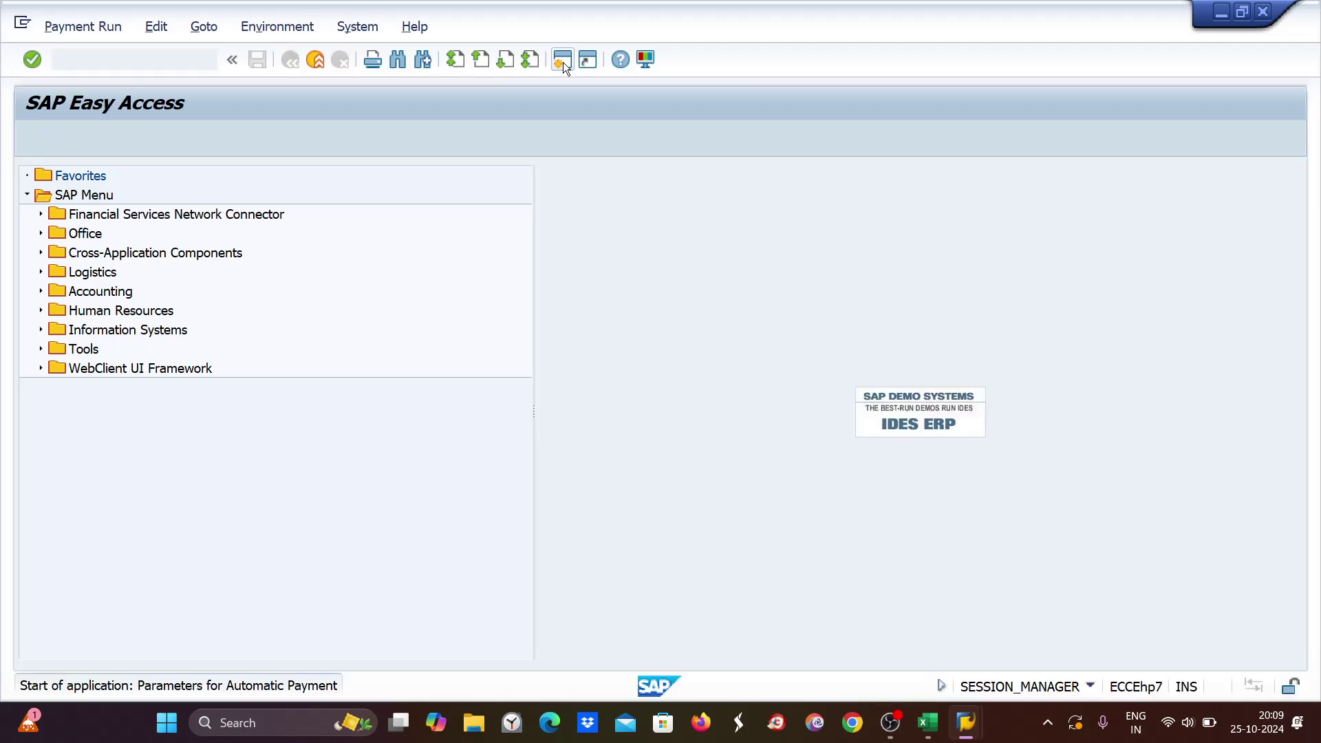
text(2)
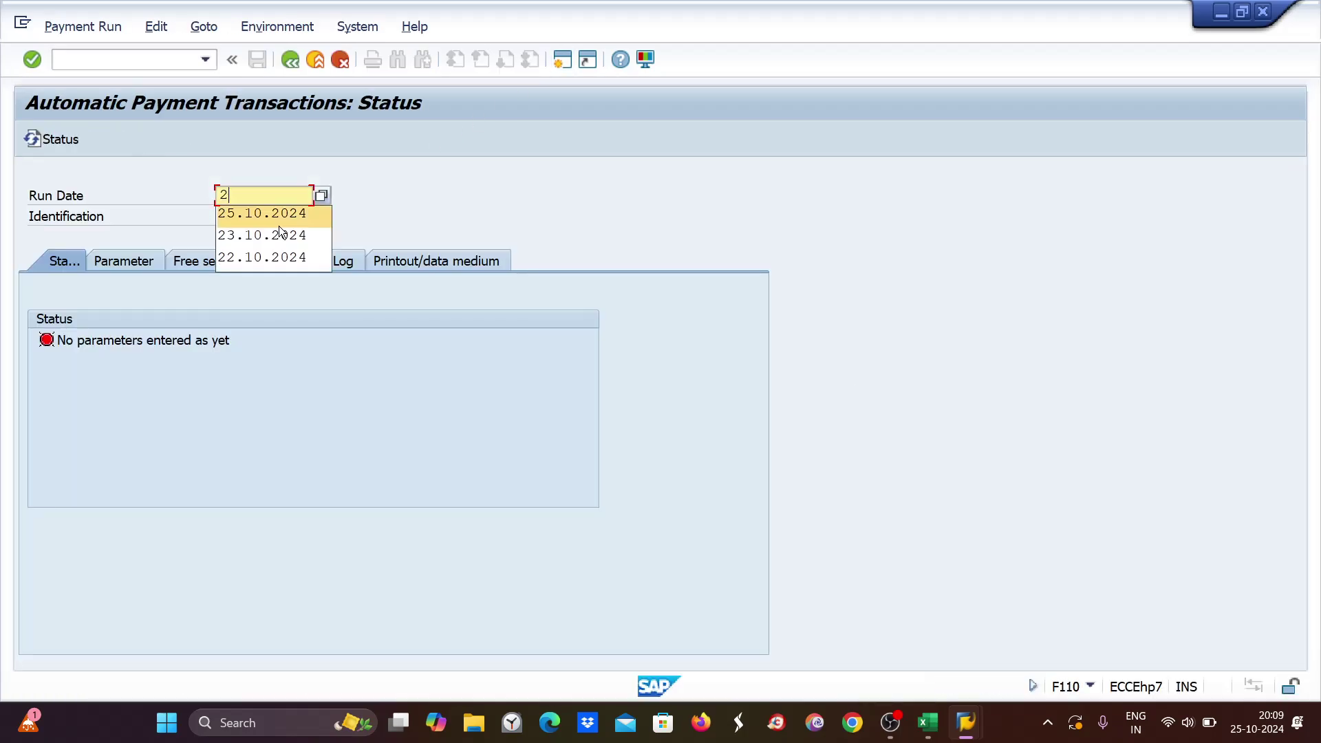
click(229, 214)
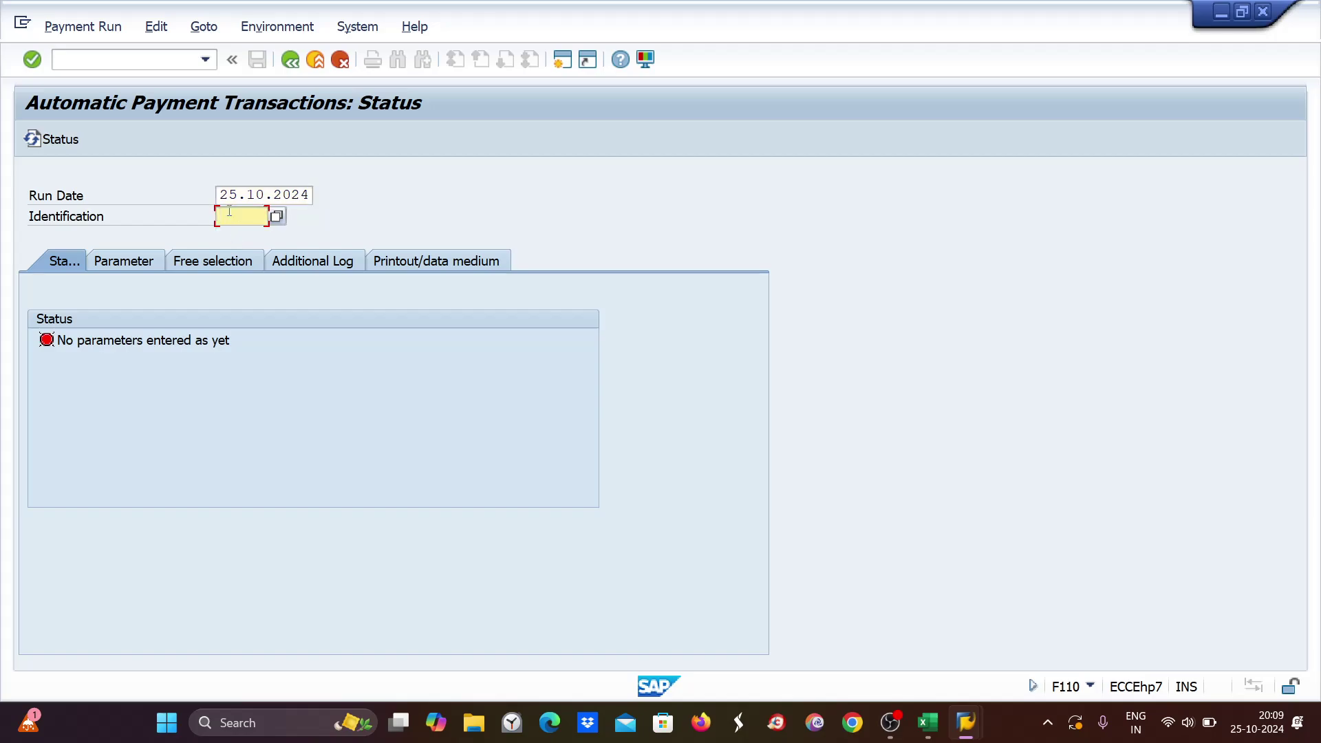
text(ze8)
click(241, 234)
key(Return)
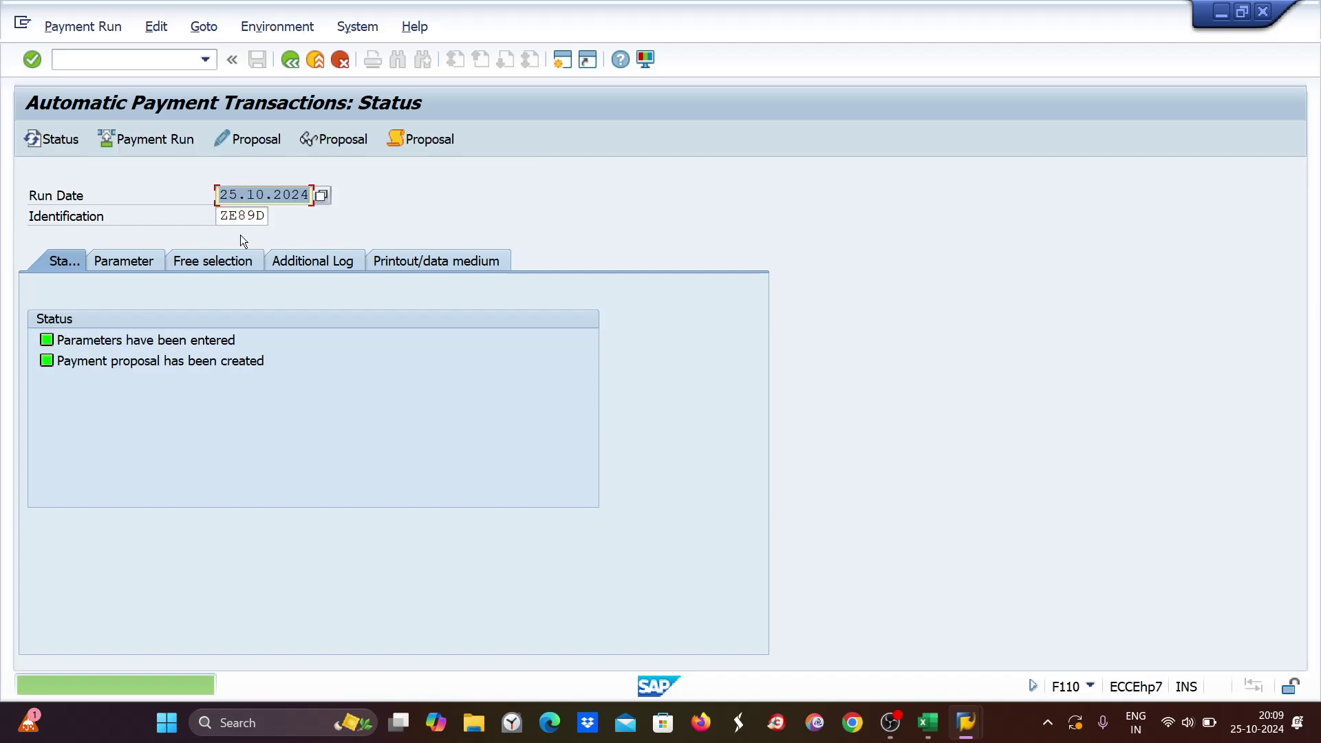
Delete the run's existing payment proposal, confirming Yes.
click(157, 26)
mouse_move(177, 70)
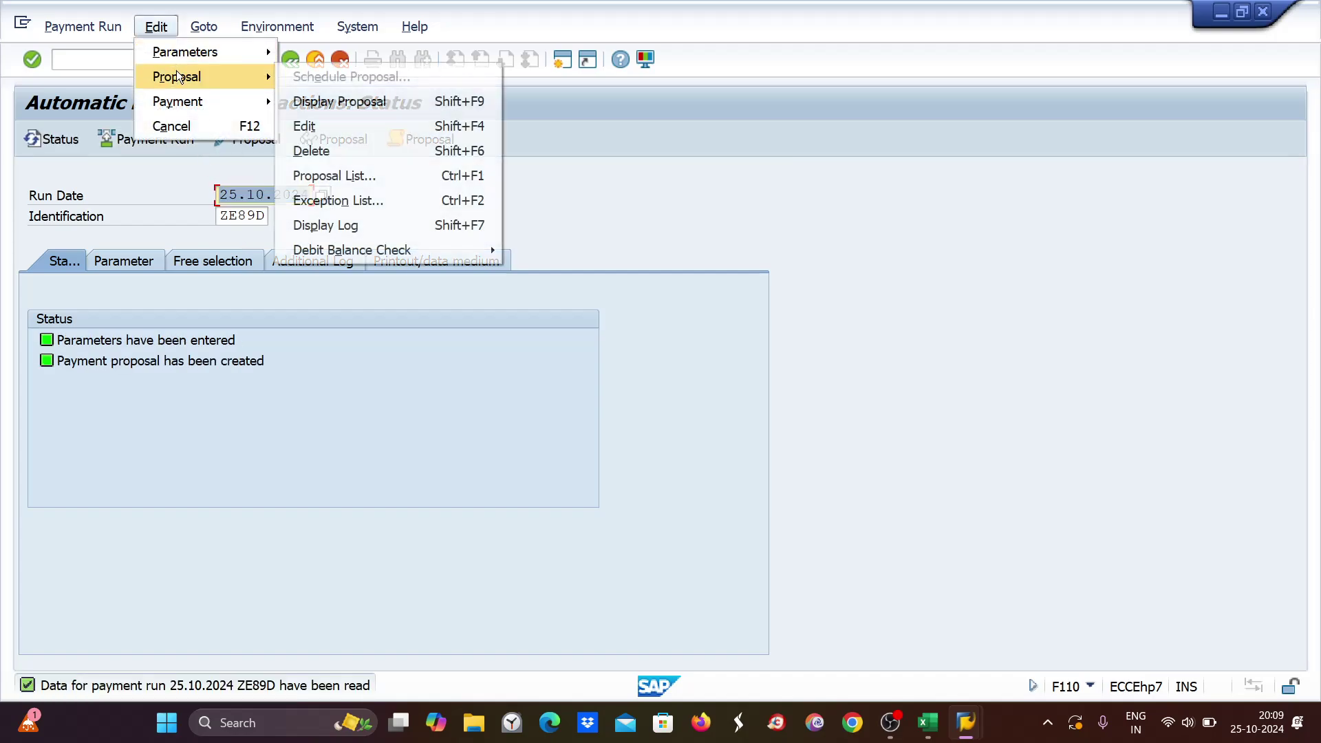
click(333, 152)
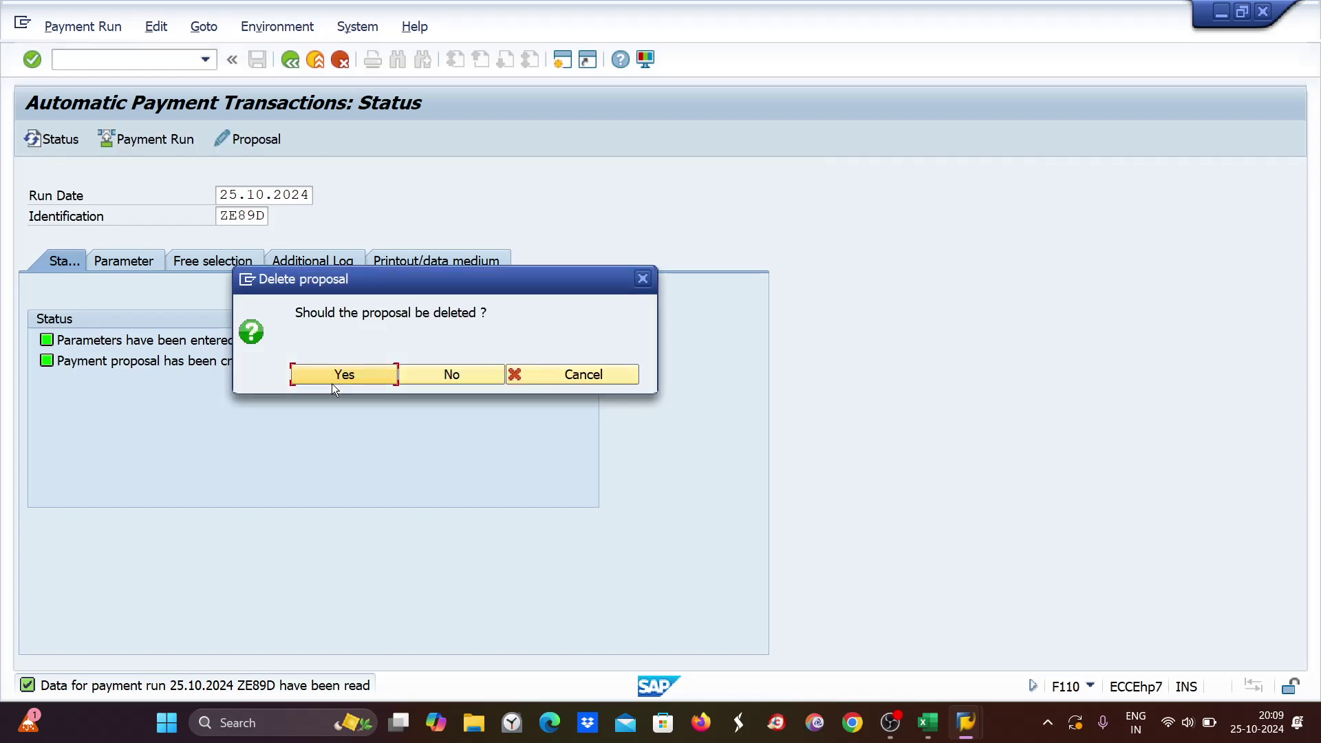
click(333, 375)
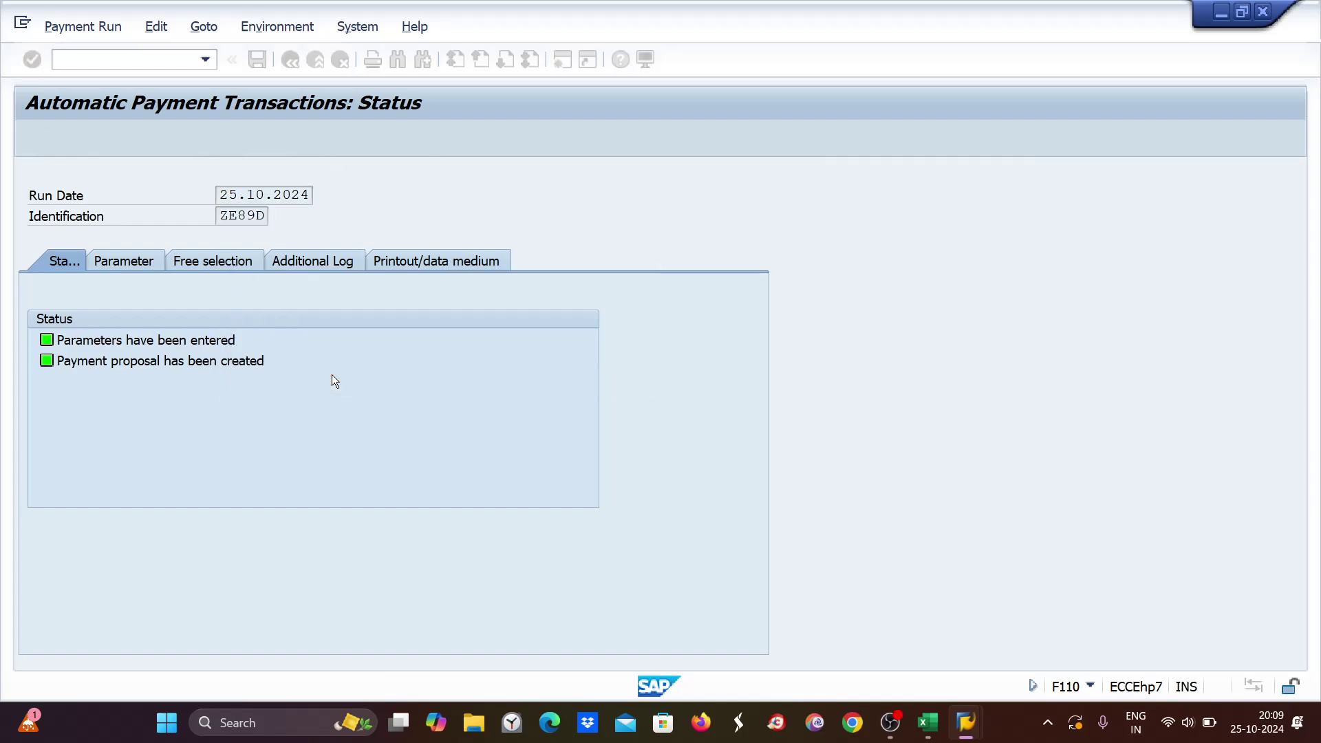
click(199, 257)
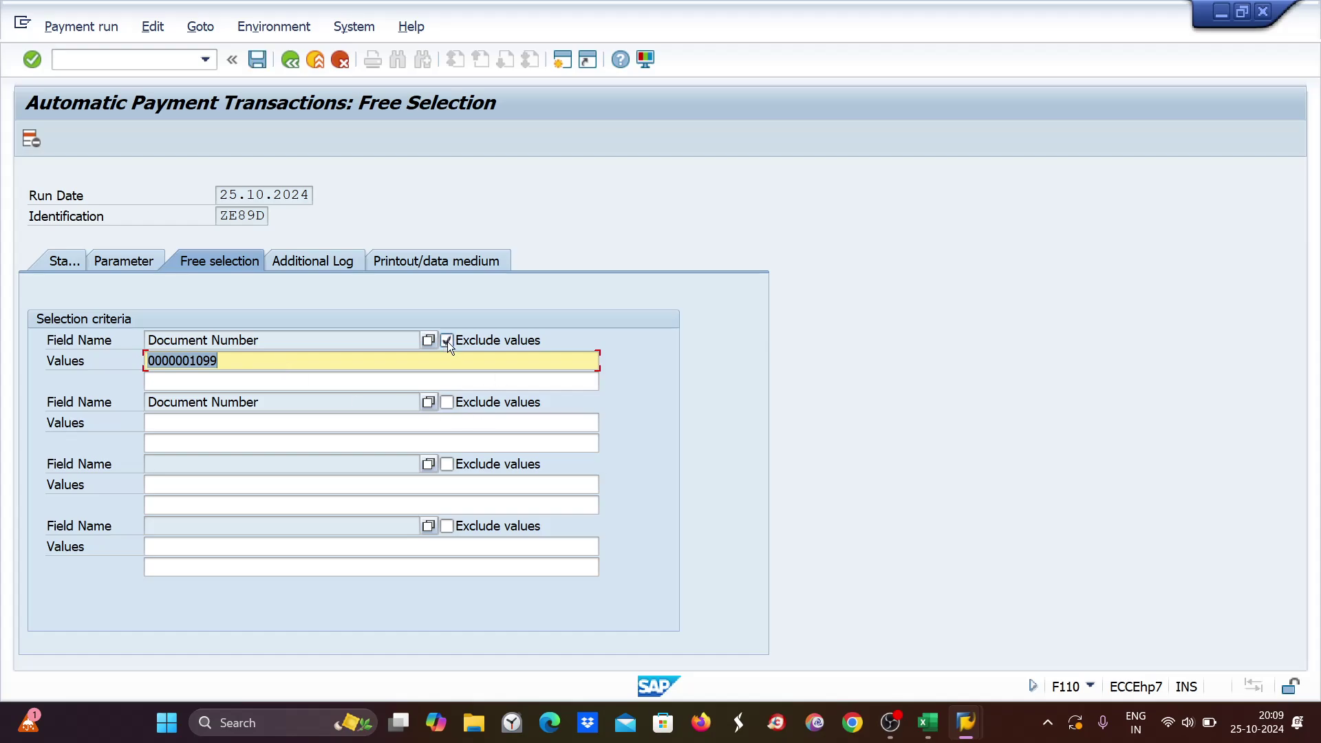
click(448, 340)
click(238, 381)
drag(224, 364, 120, 363)
key(Delete)
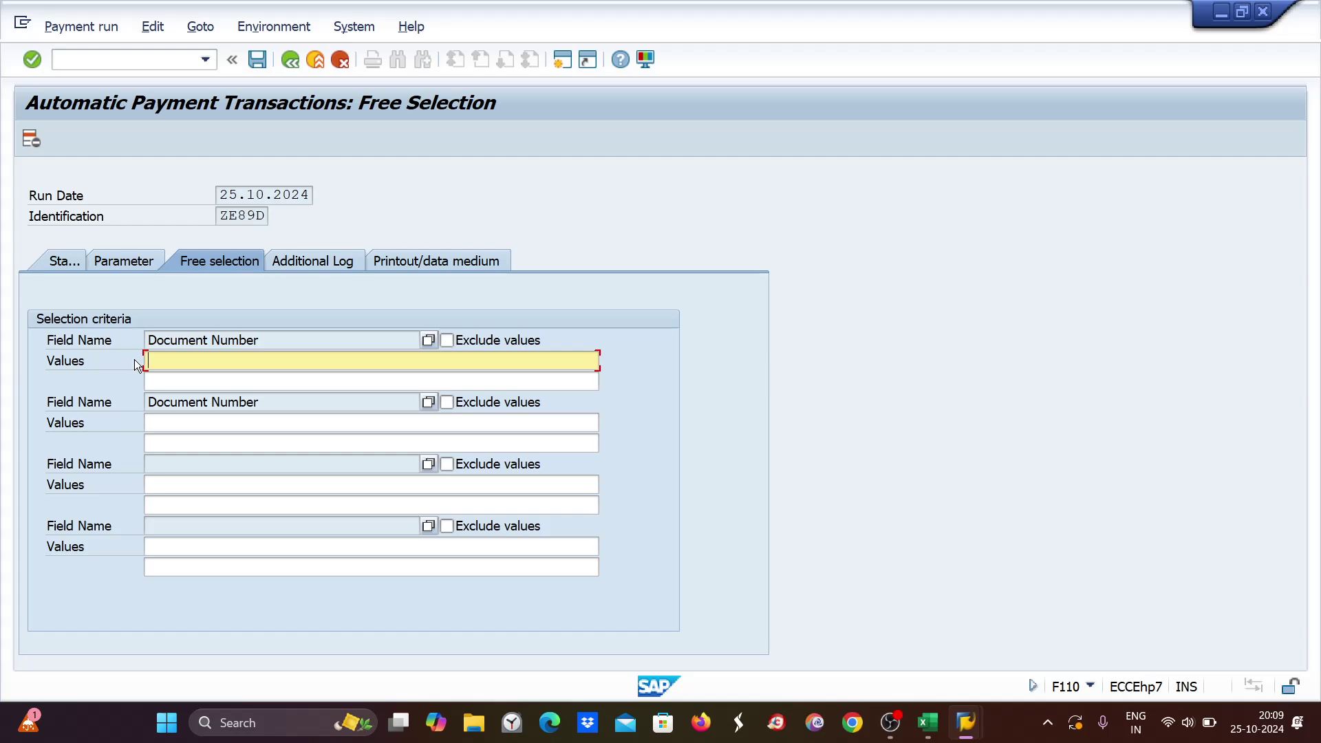
key(ctrl+s)
click(60, 261)
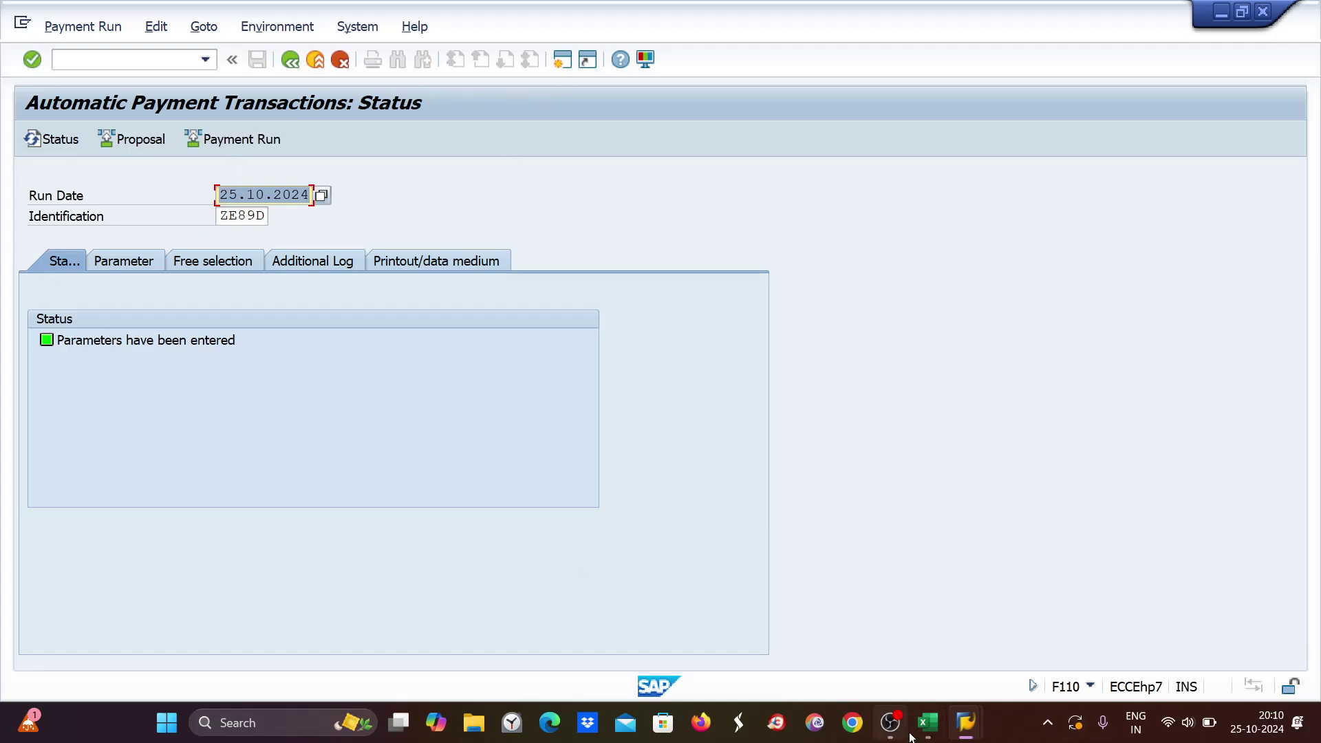
Put payment block A on document 1099's line item, save, and return to run ZE89D.
mouse_move(966, 721)
click(988, 634)
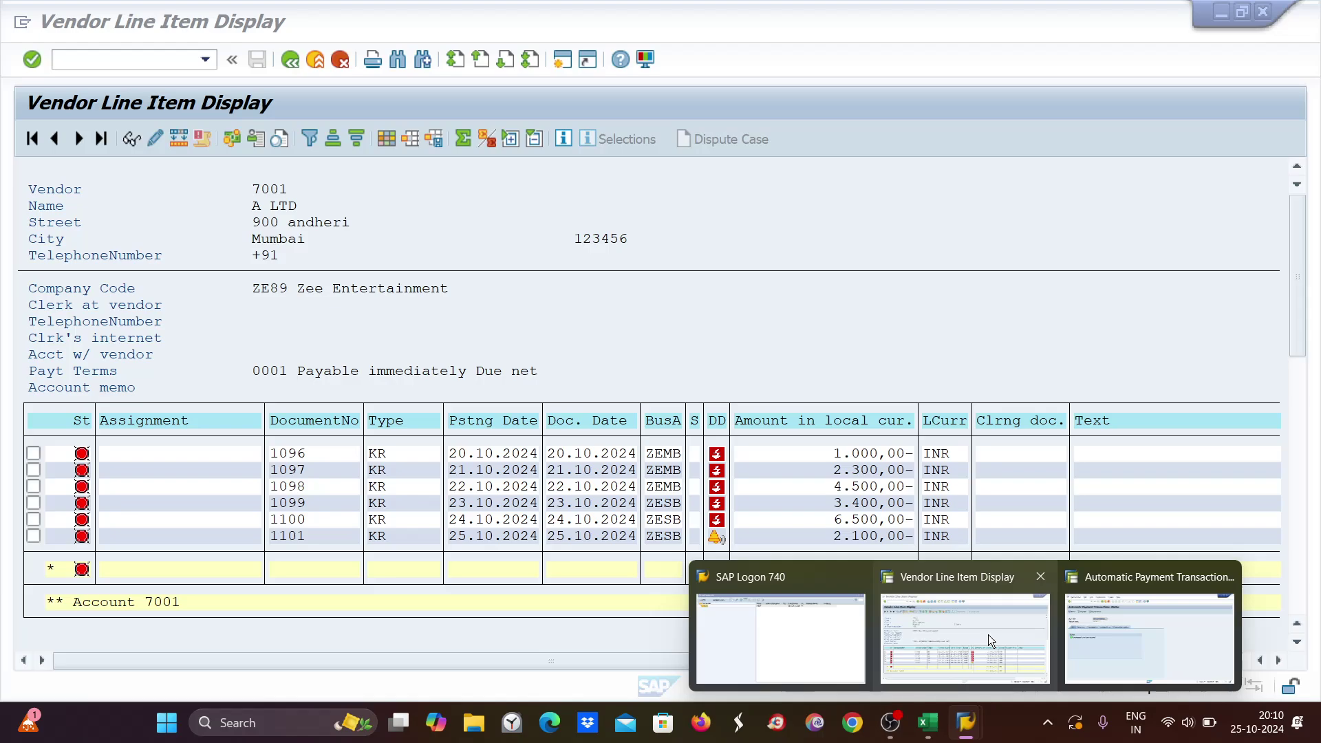
double_click(853, 504)
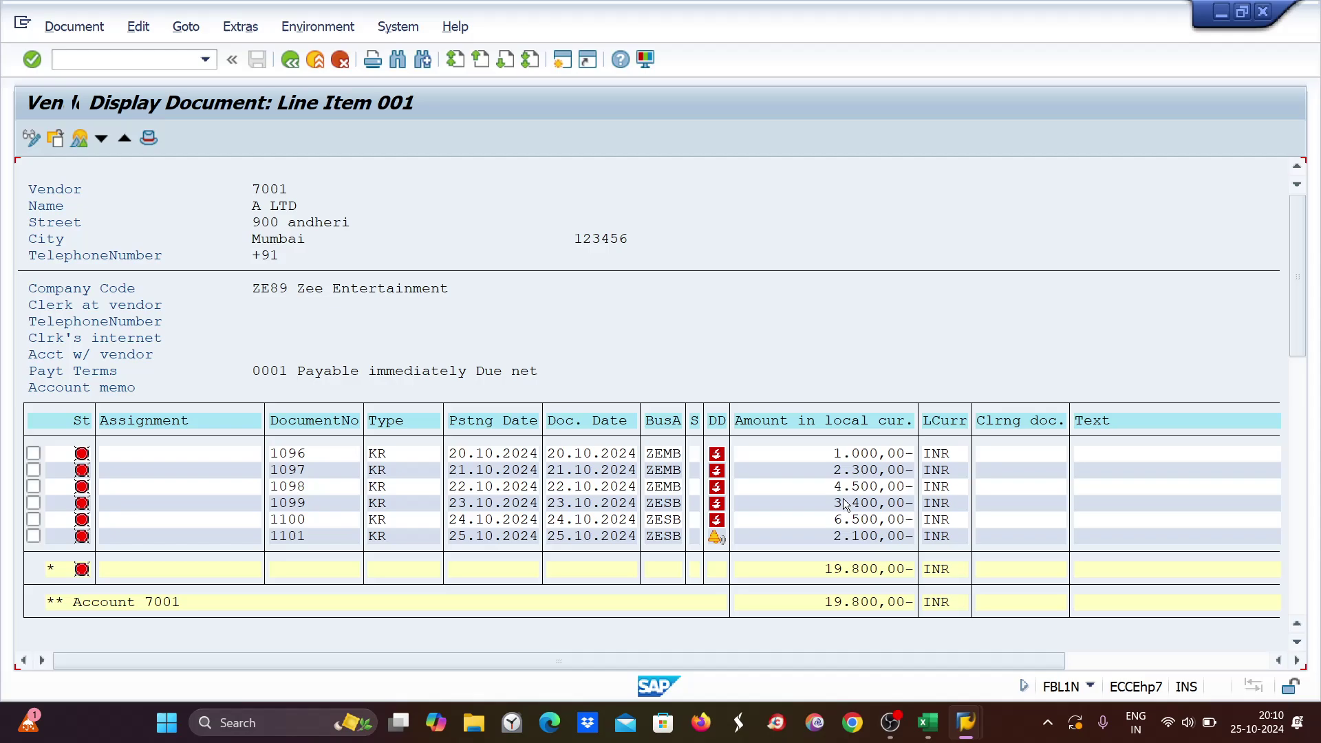
click(32, 138)
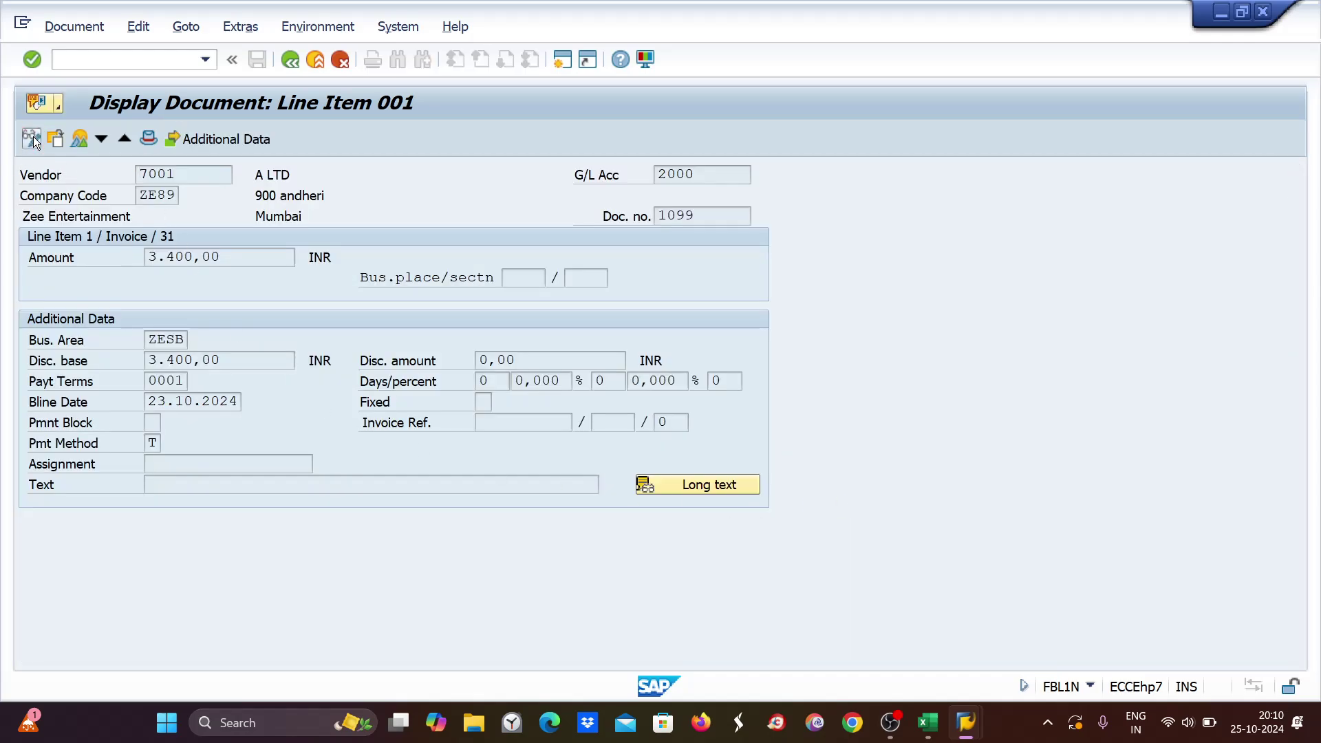
click(152, 421)
key(ctrl+s)
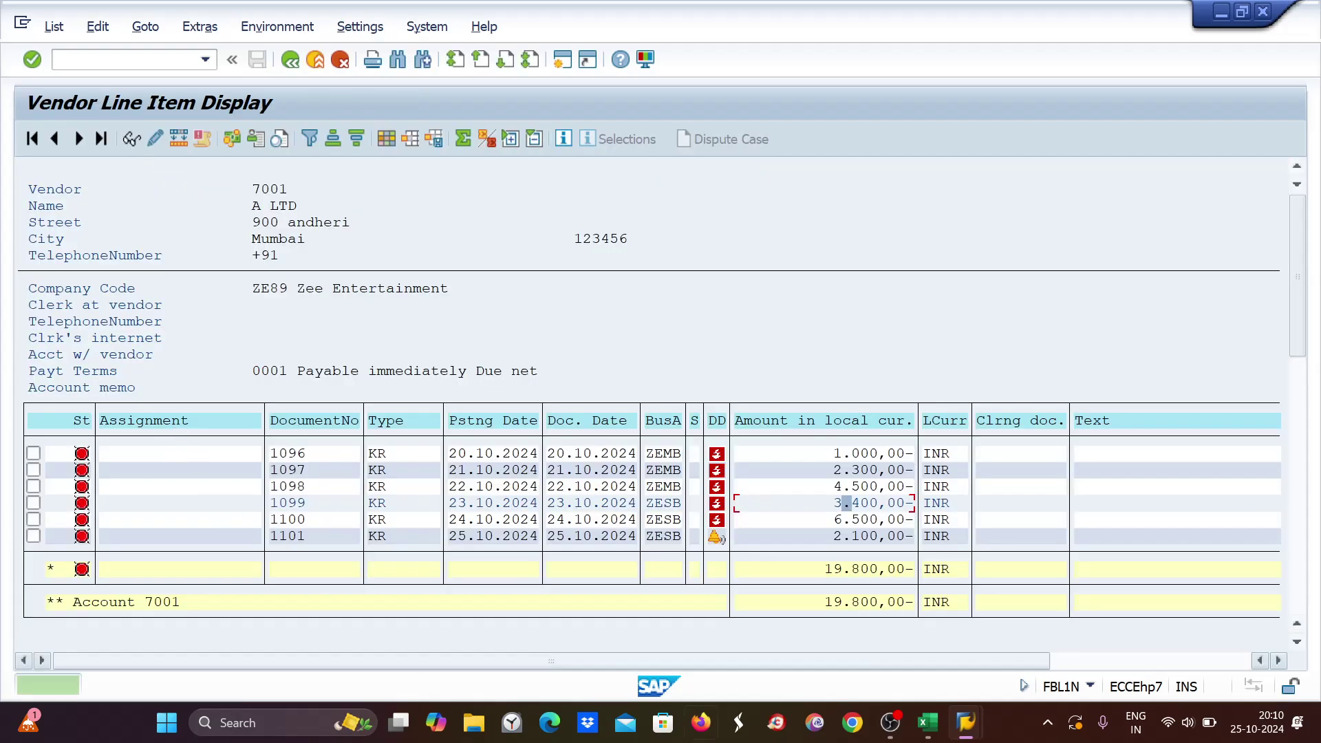
mouse_move(963, 723)
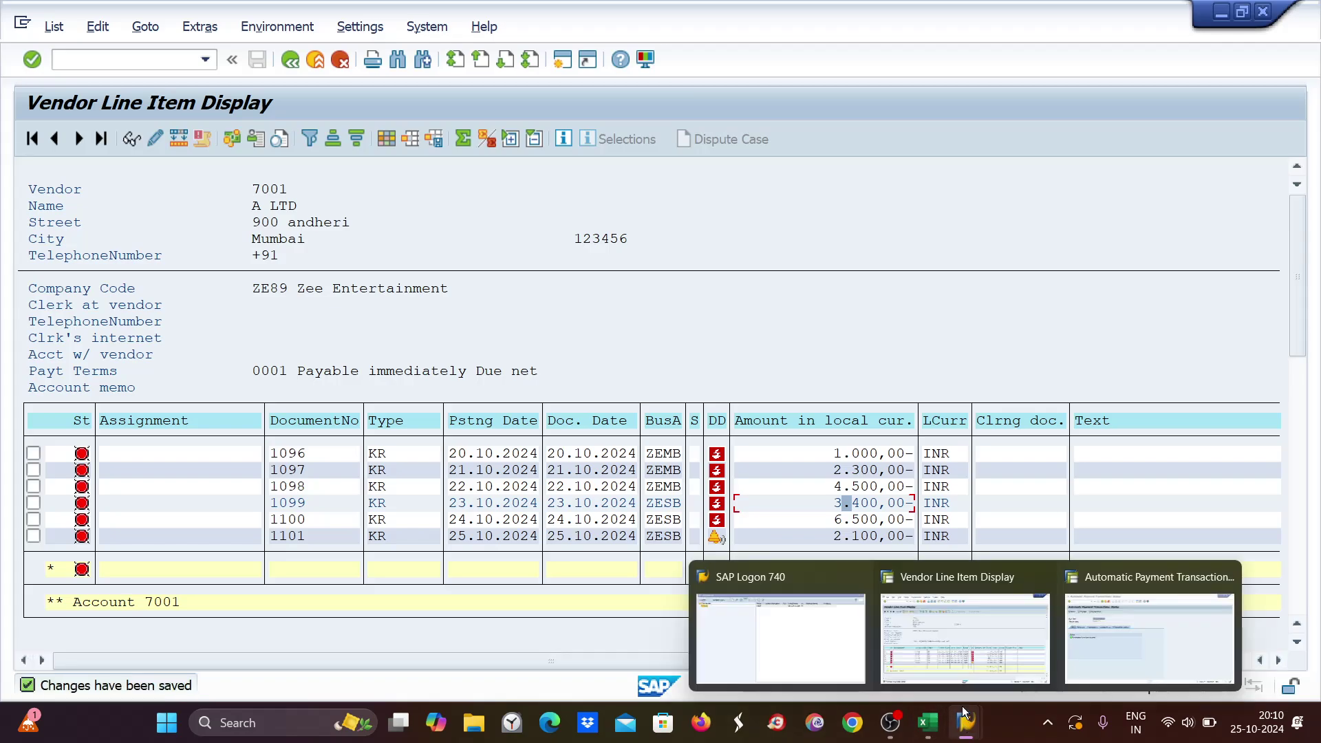
click(1101, 634)
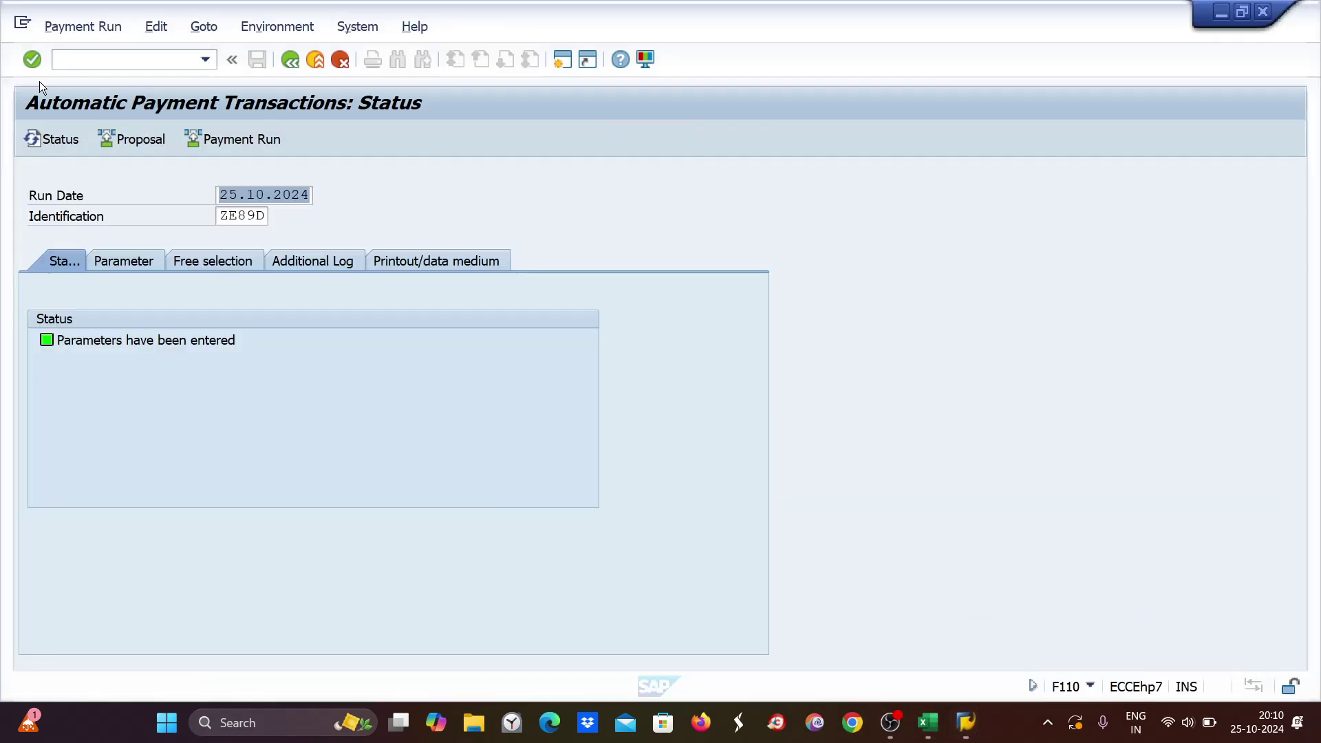
Schedule the ZE89D proposal to start immediately and display the created proposal.
click(126, 144)
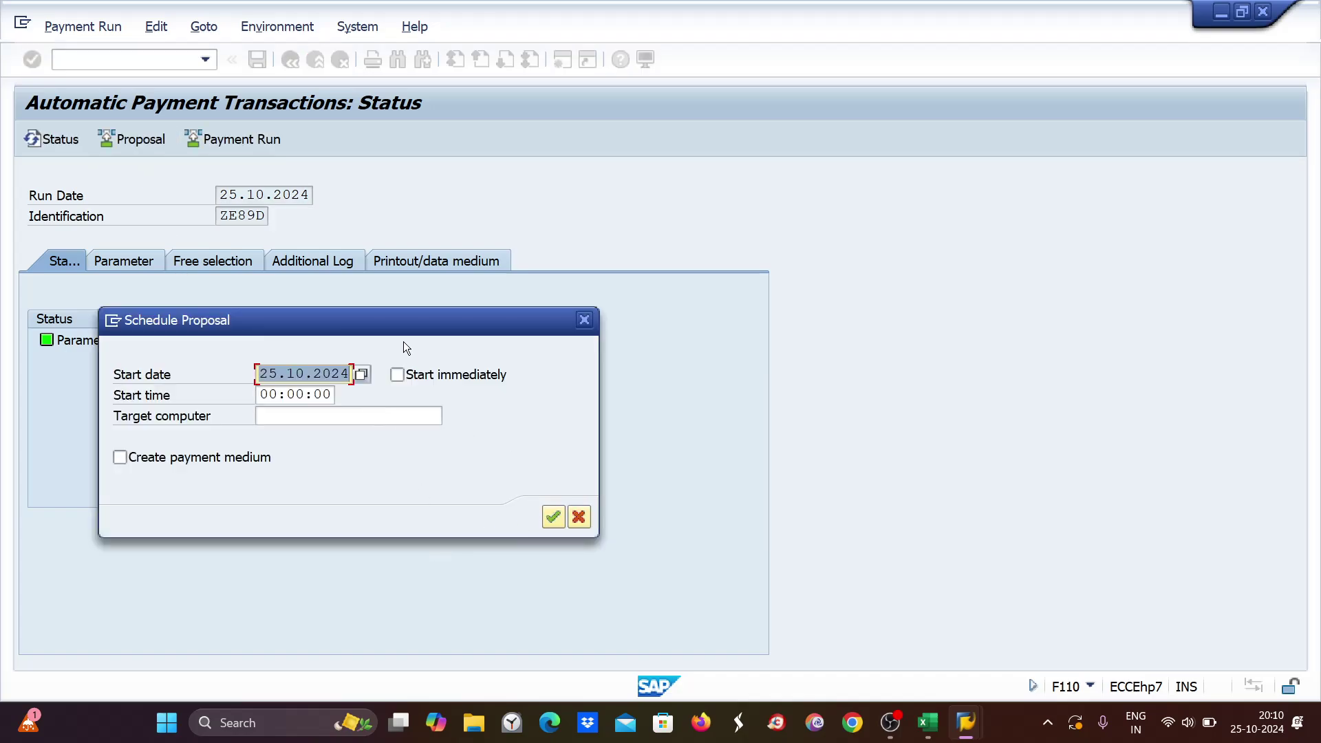
click(397, 376)
click(553, 516)
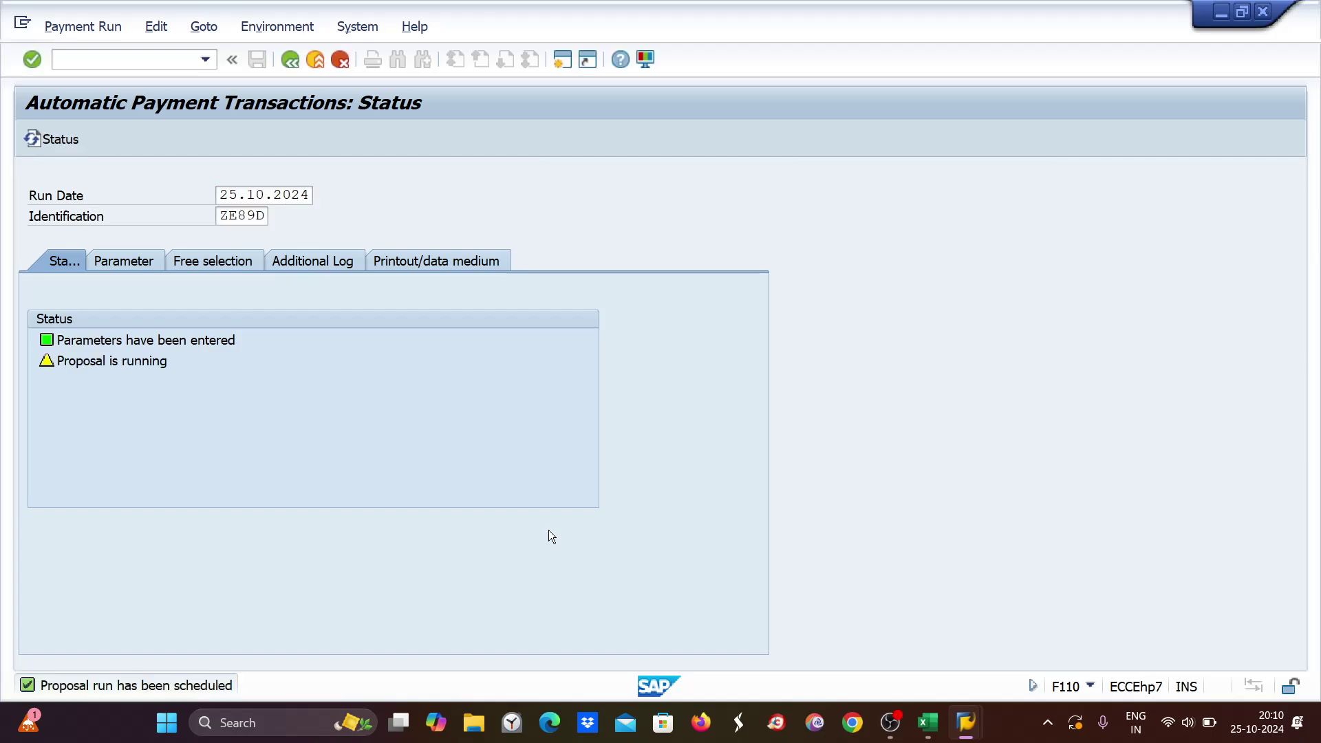
click(312, 138)
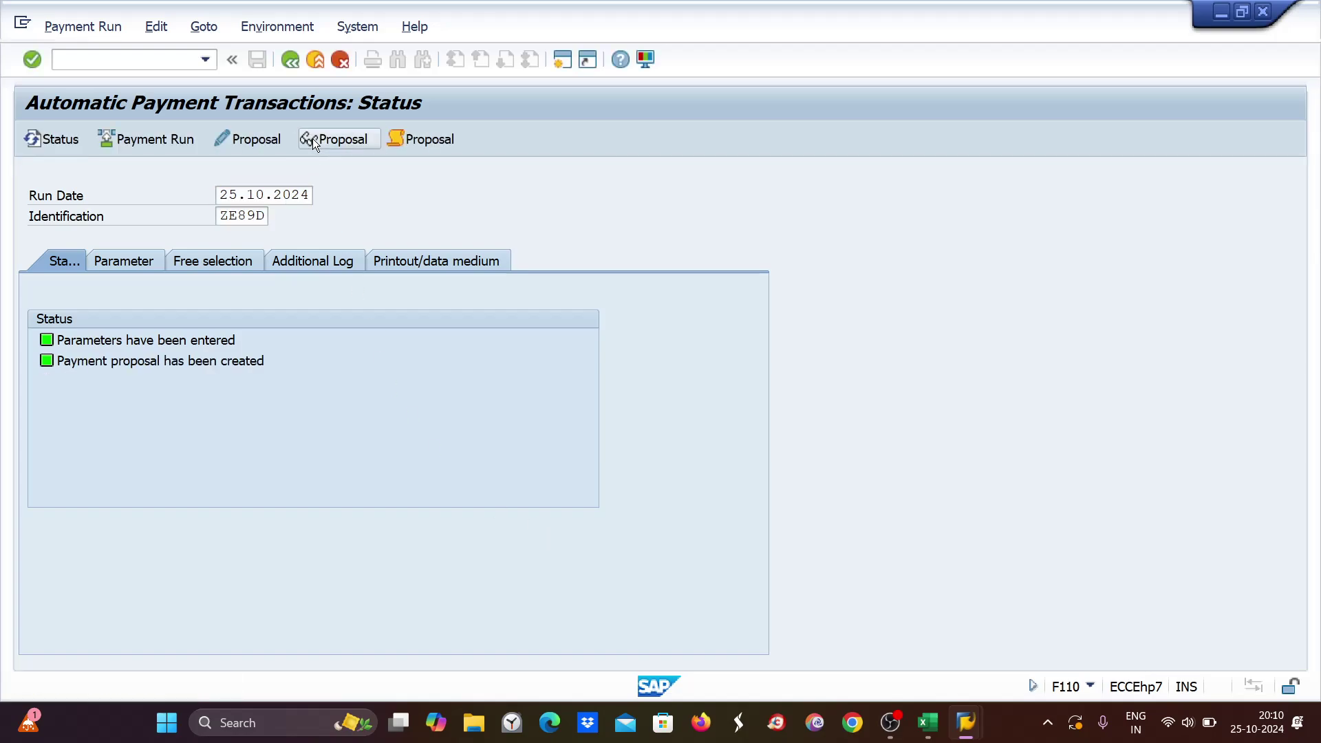
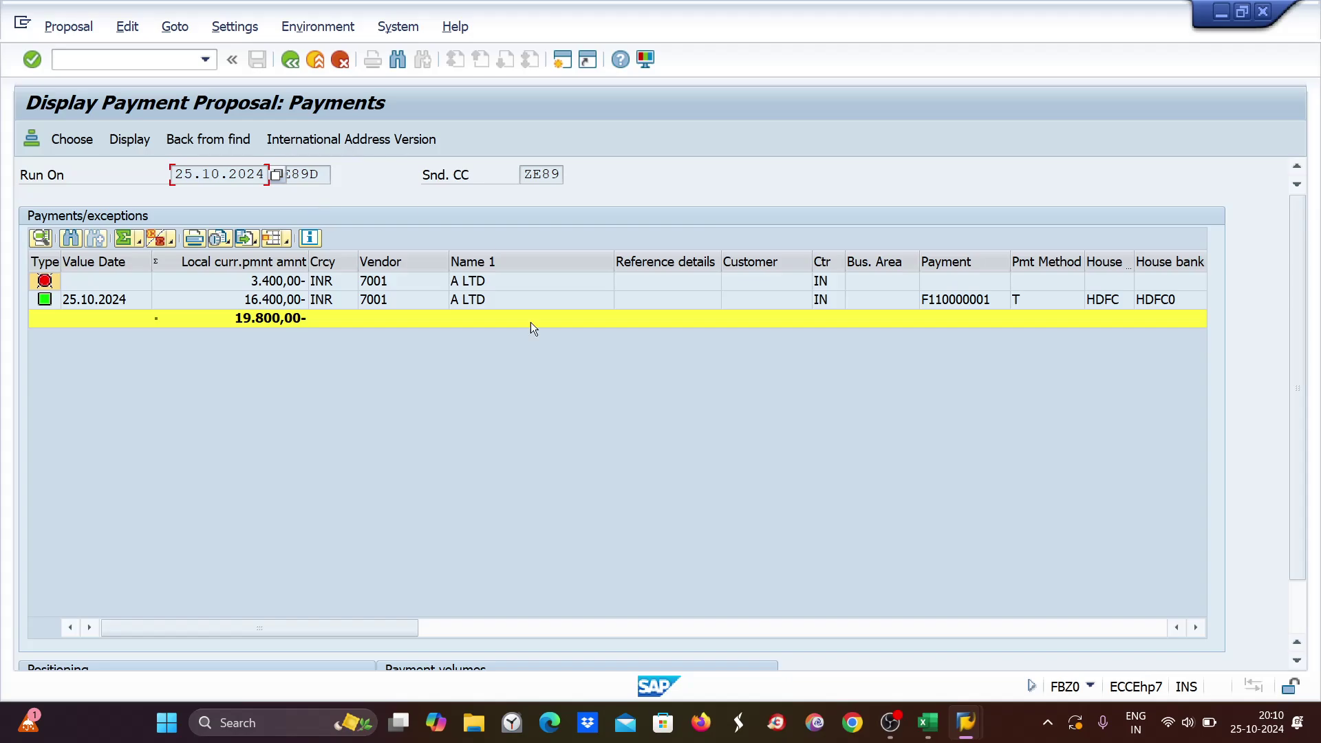
Clear the payment block on vendor 7001's 3,400 INR invoice 1099 in FBL1N and save.
mouse_move(971, 712)
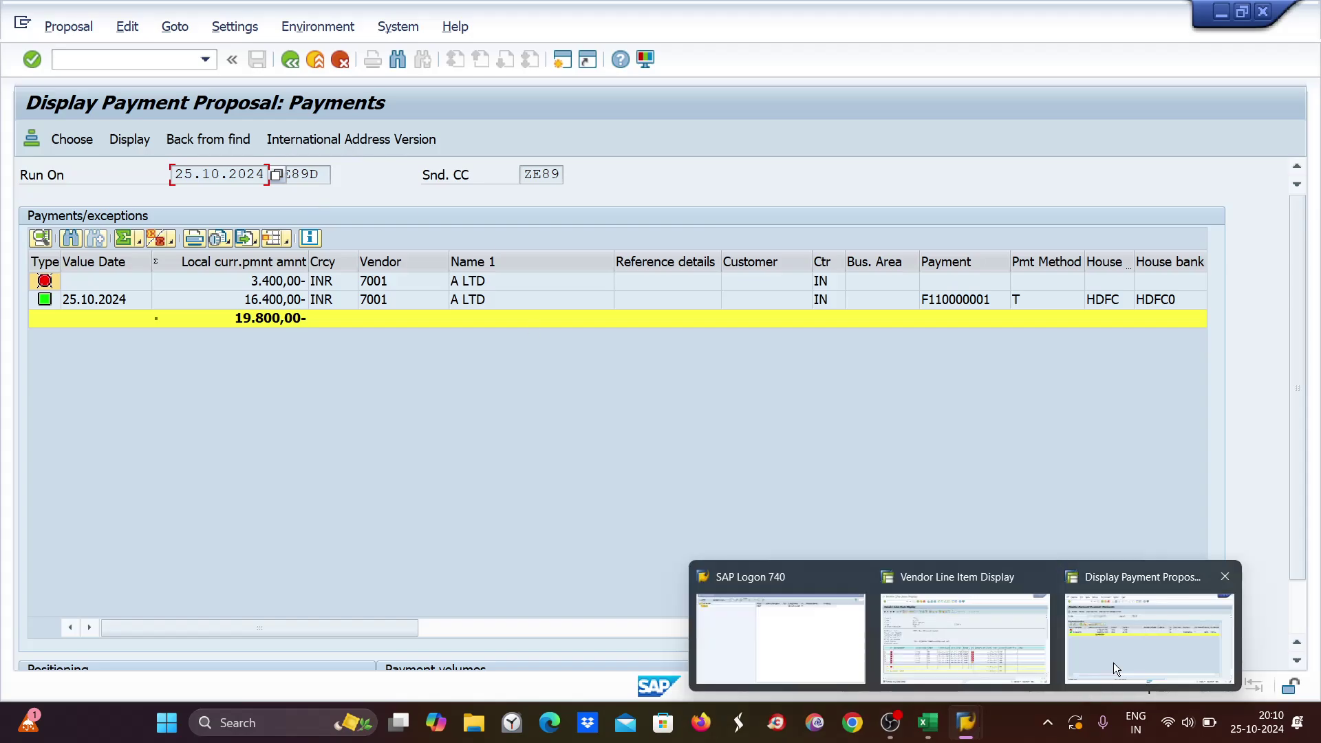
click(1050, 663)
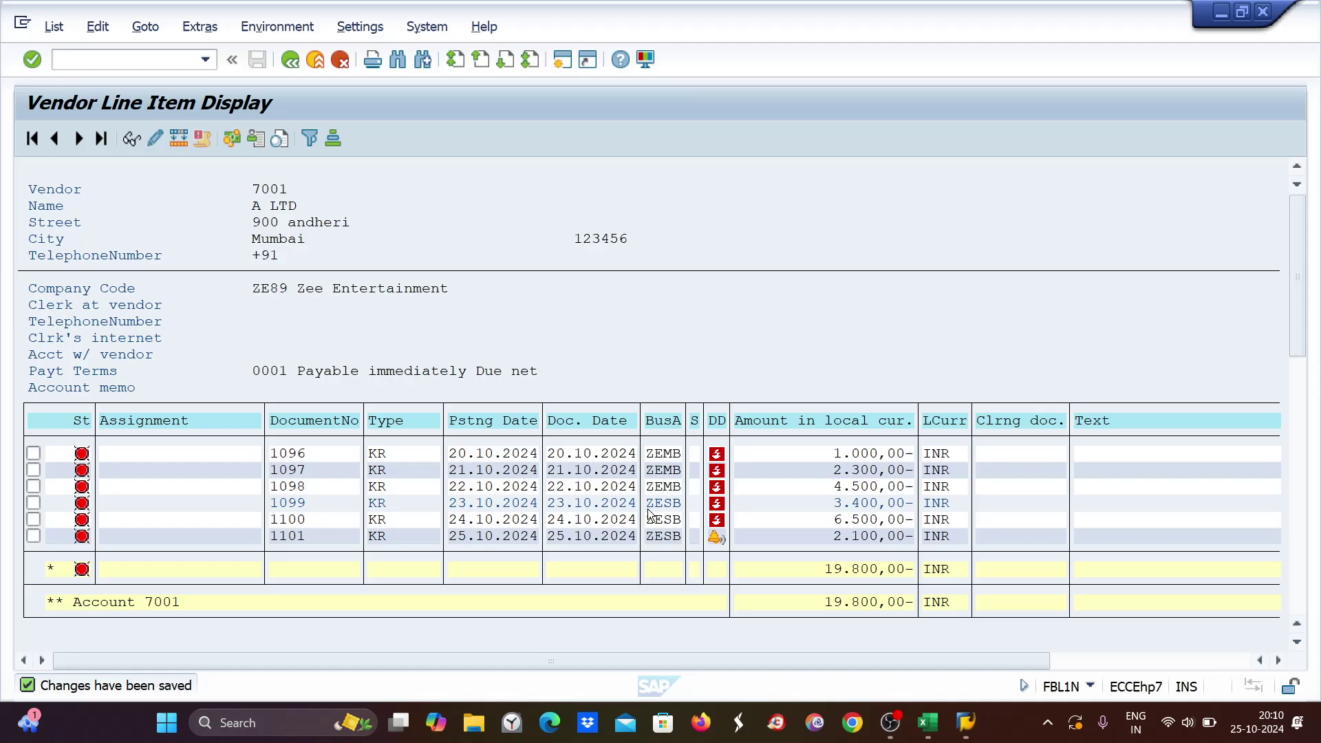
double_click(565, 505)
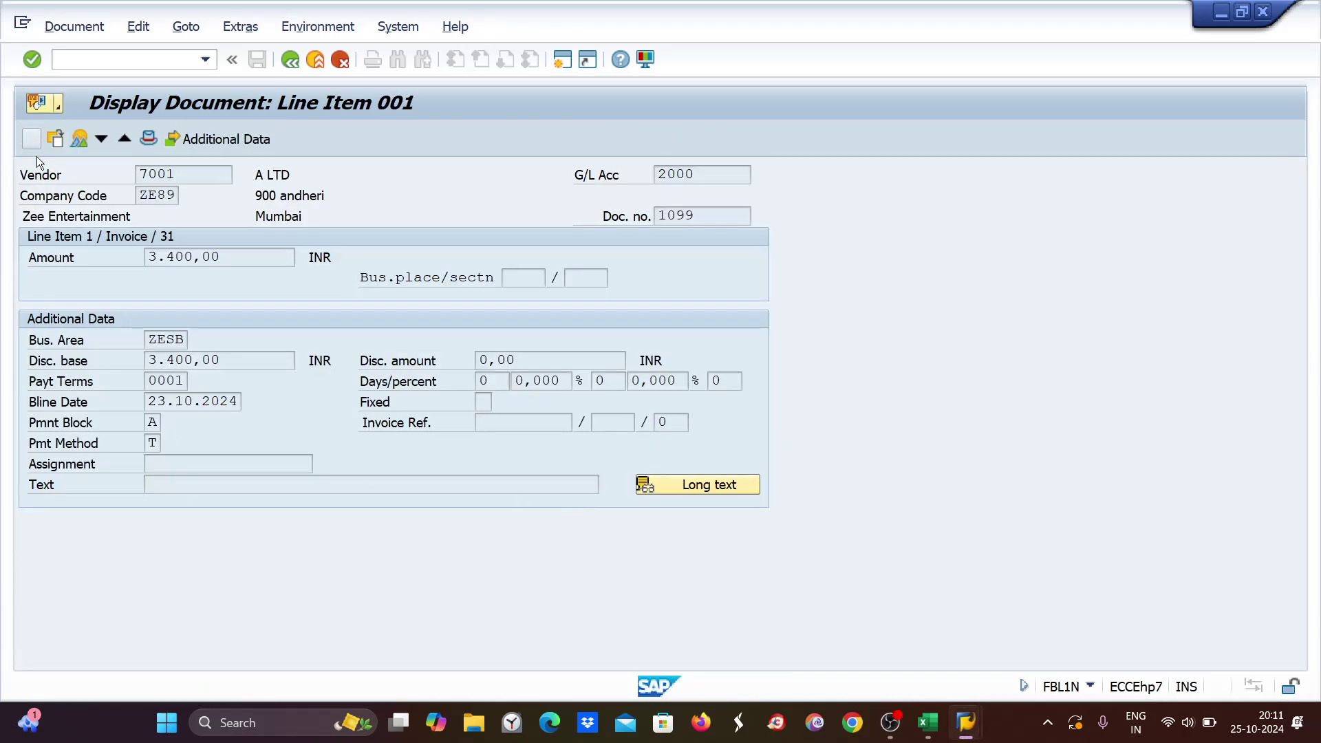
key(ctrl+F1)
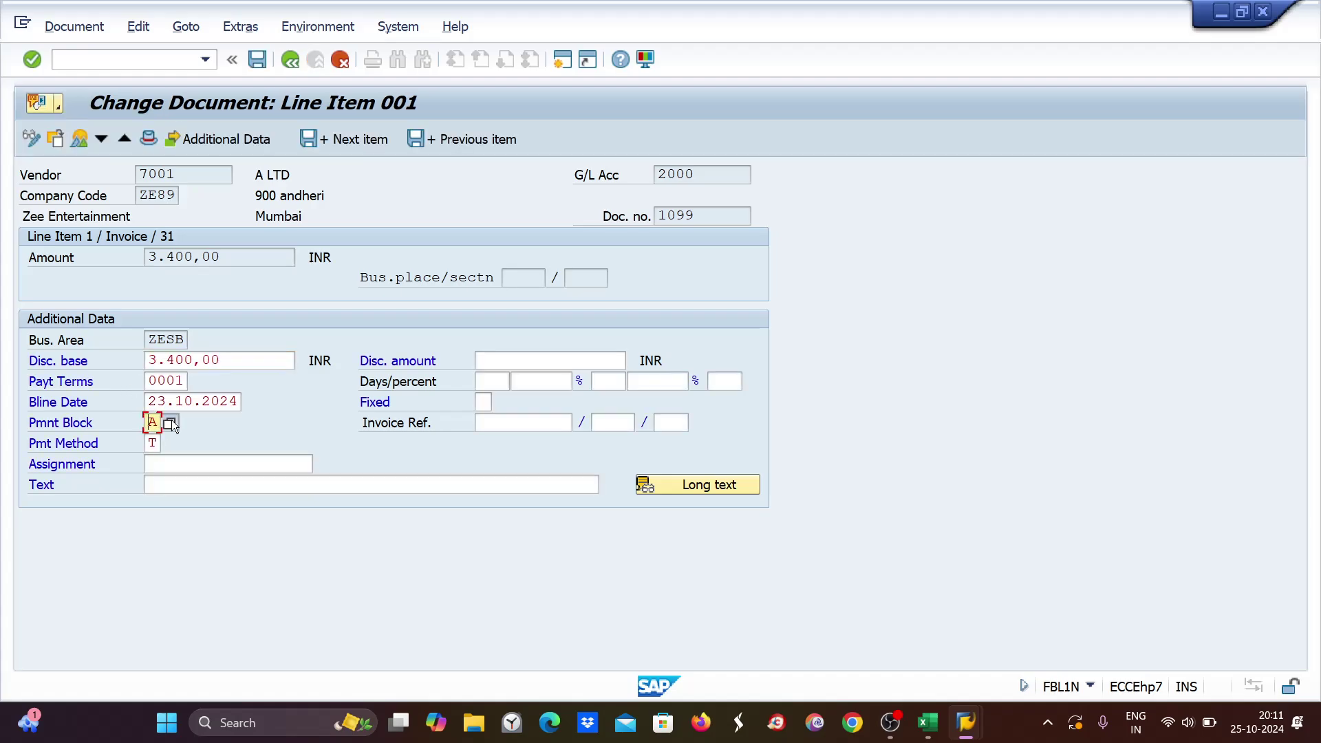
key(Delete)
key(ctrl+s)
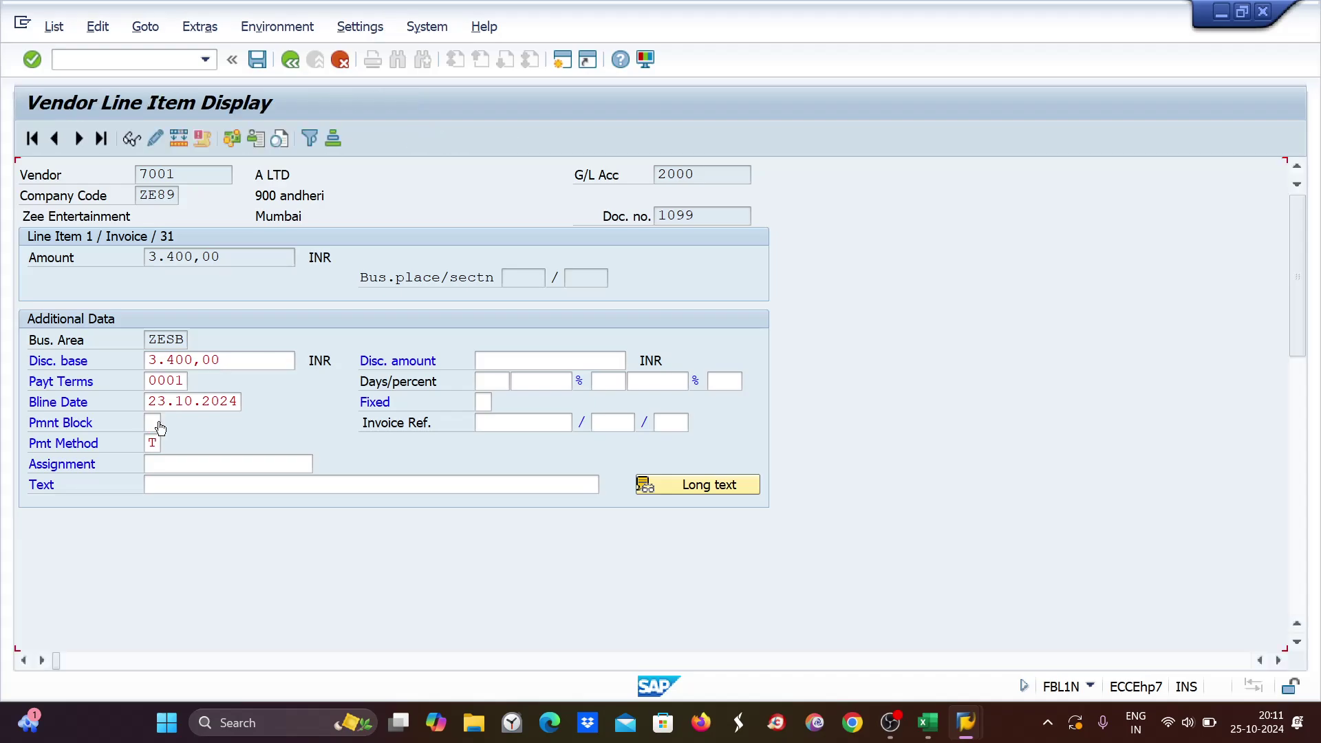
mouse_move(966, 722)
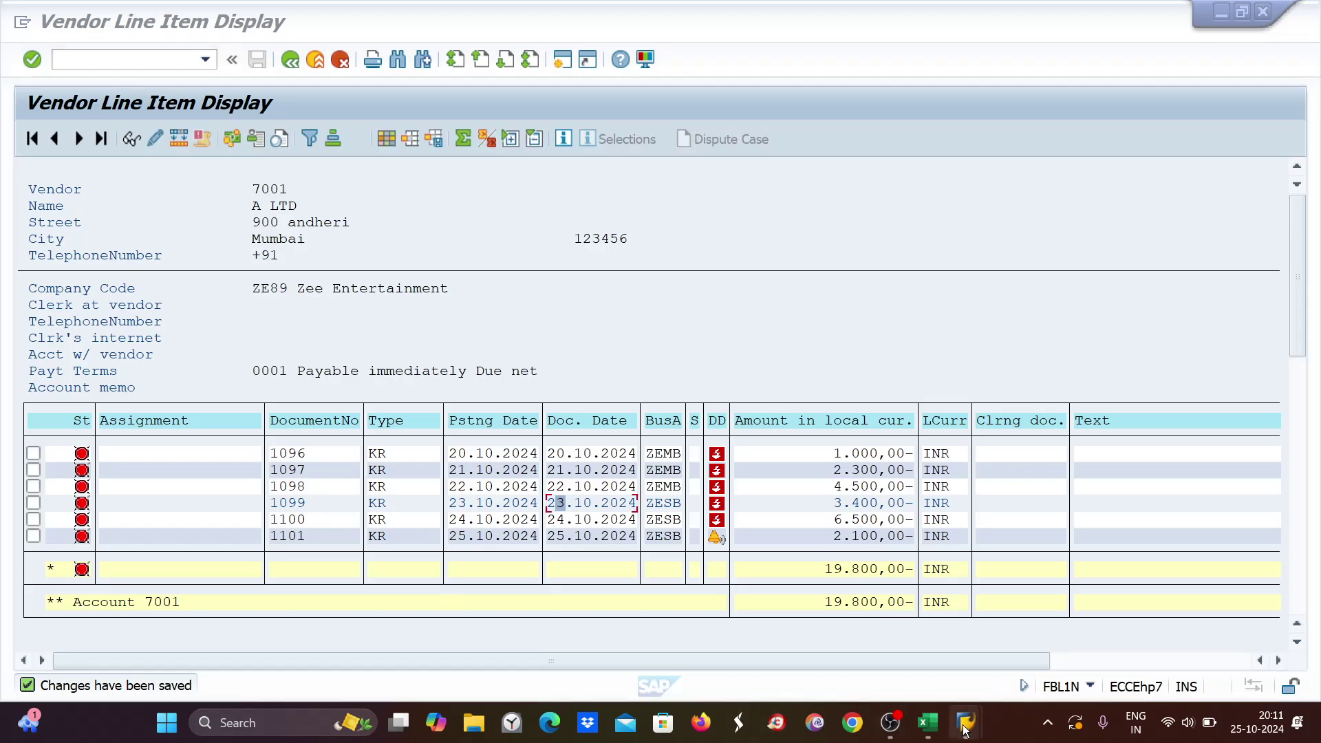
Delete the existing ZE89D payment proposal from the payment run status screen.
click(1114, 633)
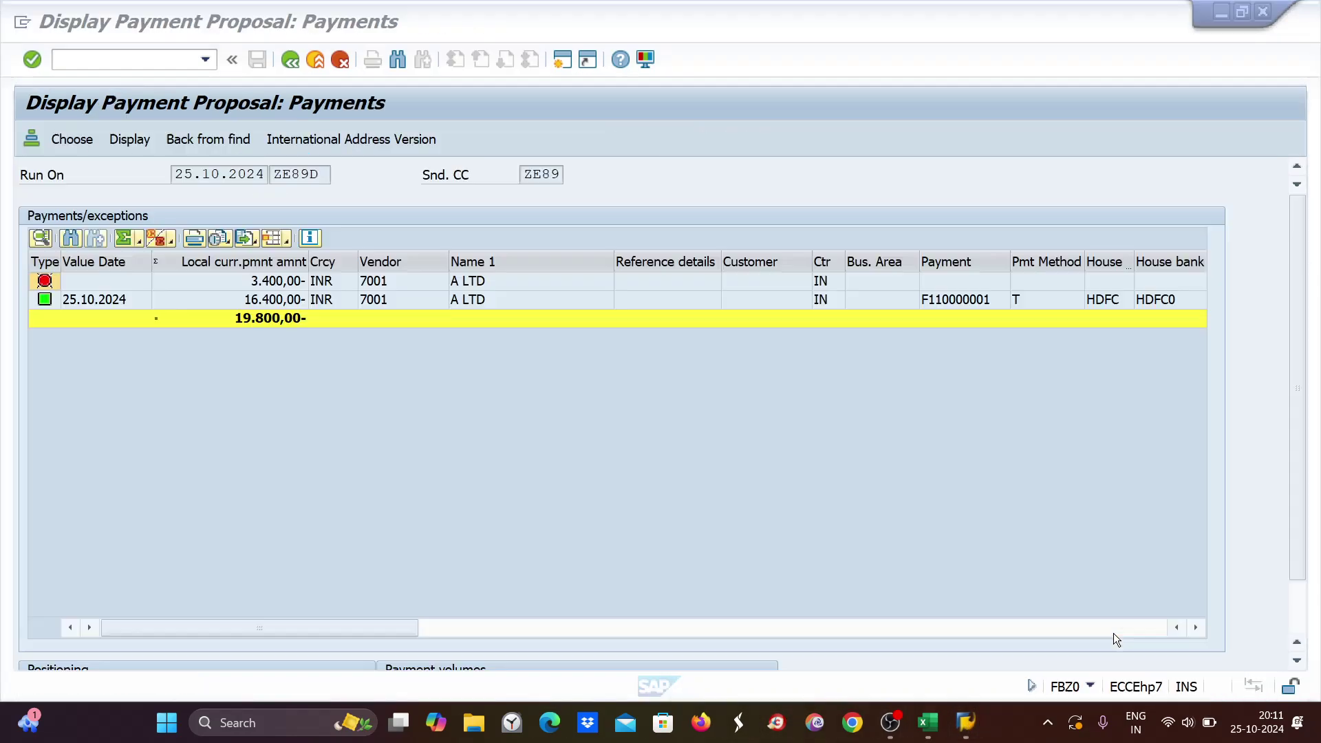
click(291, 60)
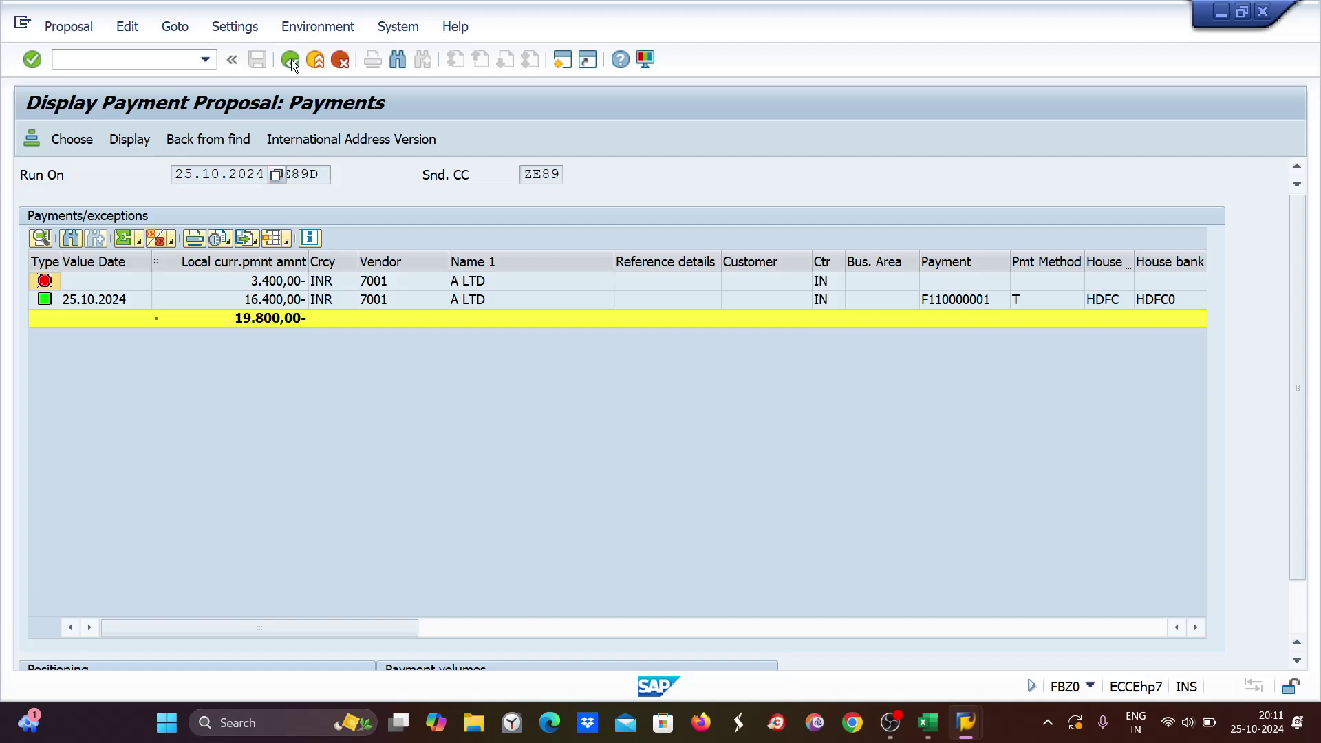
click(291, 59)
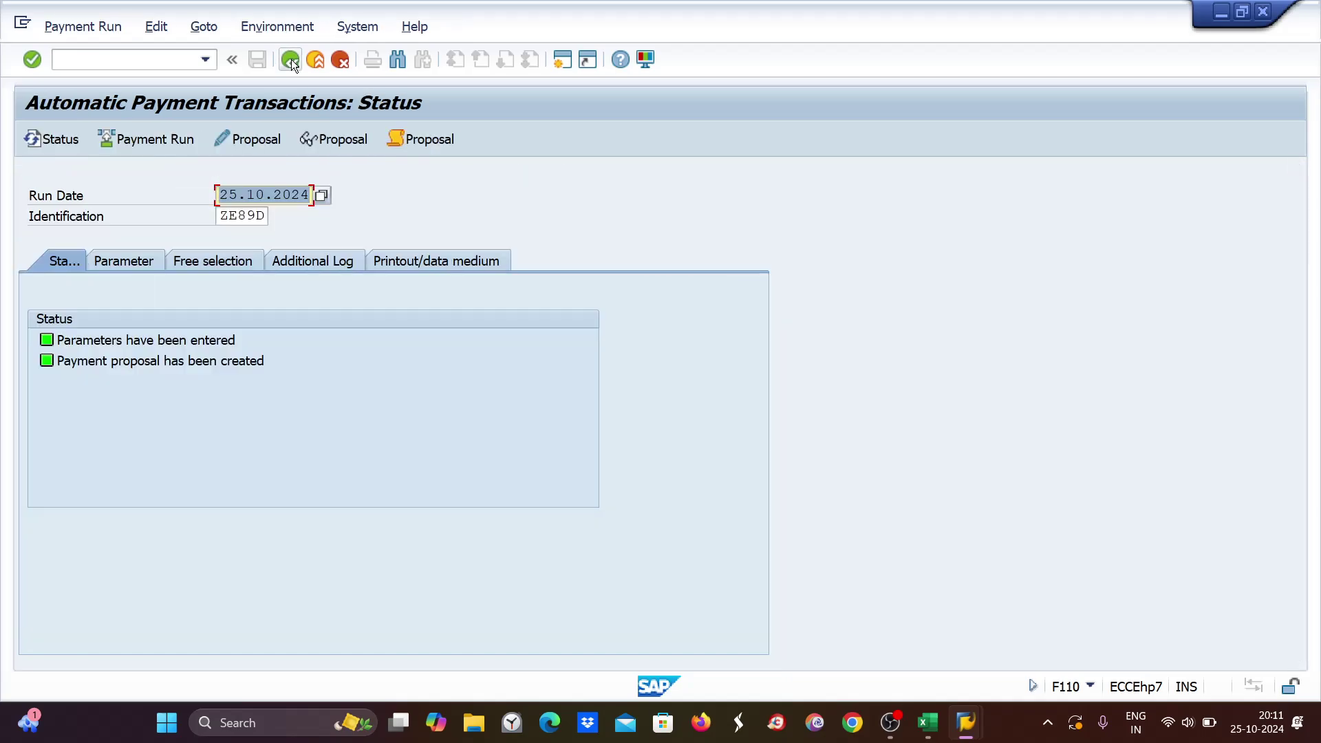
click(157, 26)
mouse_move(227, 74)
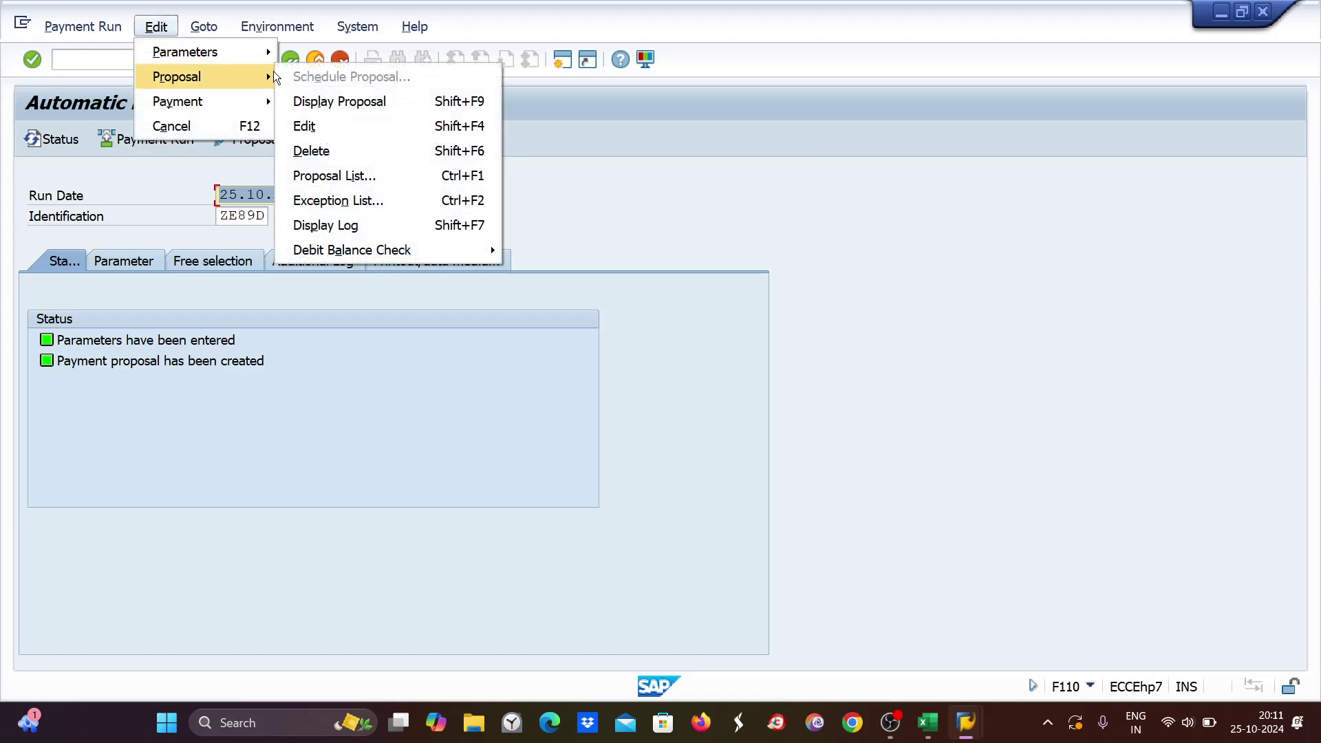
click(299, 151)
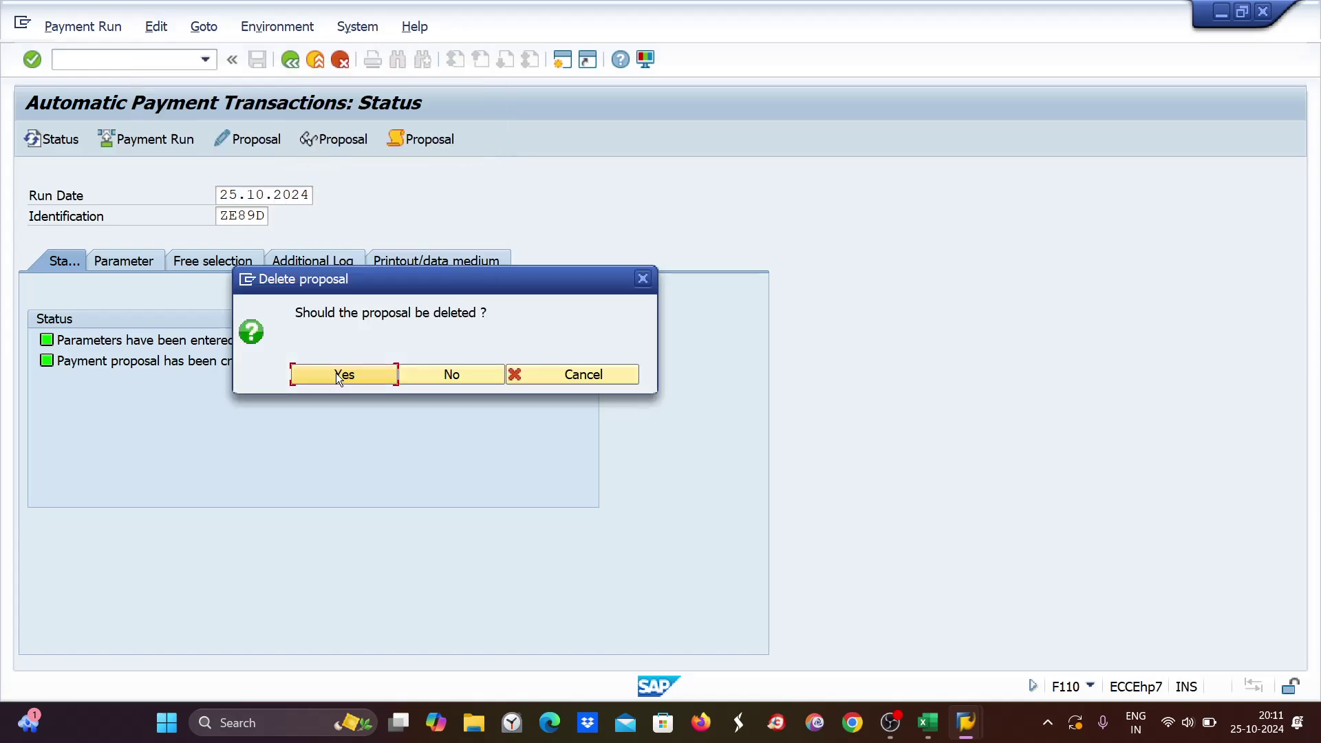
click(336, 373)
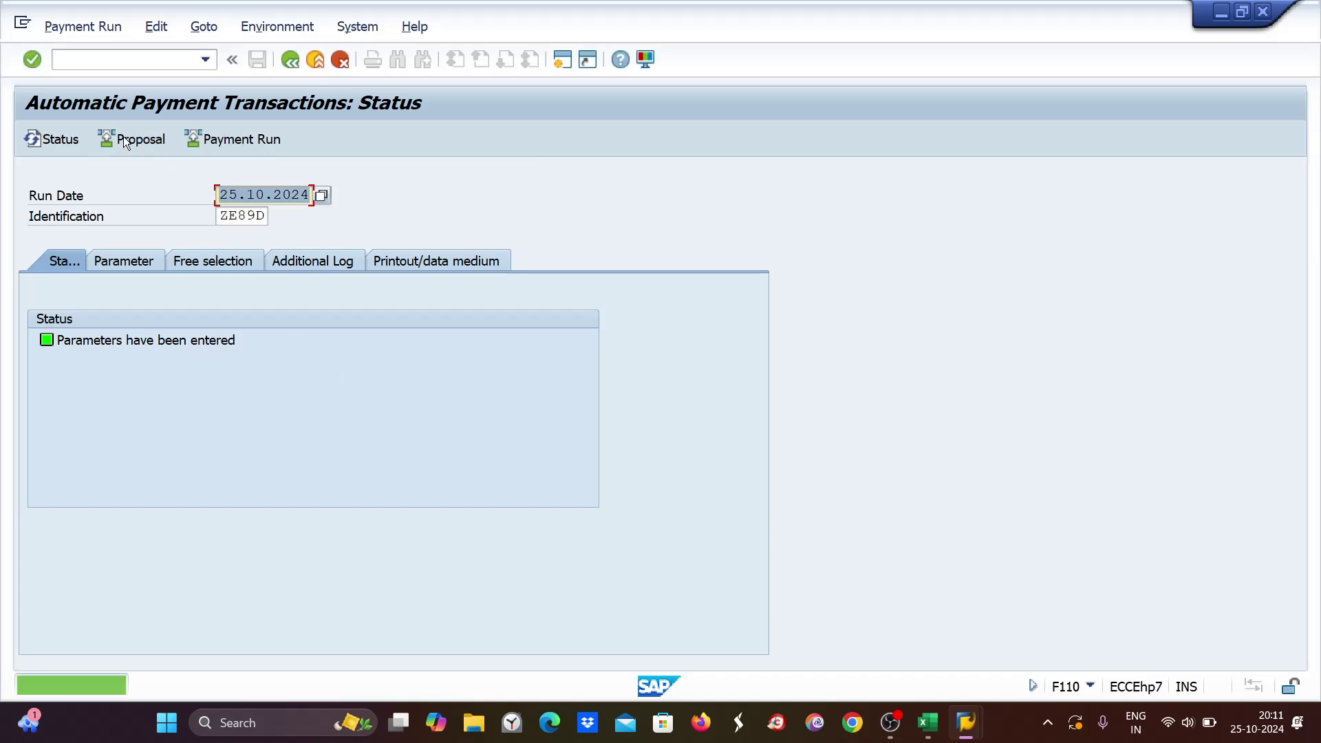
Re-run the ZE89D proposal immediately and display the single 19,800 INR payment to vendor 7001.
click(131, 139)
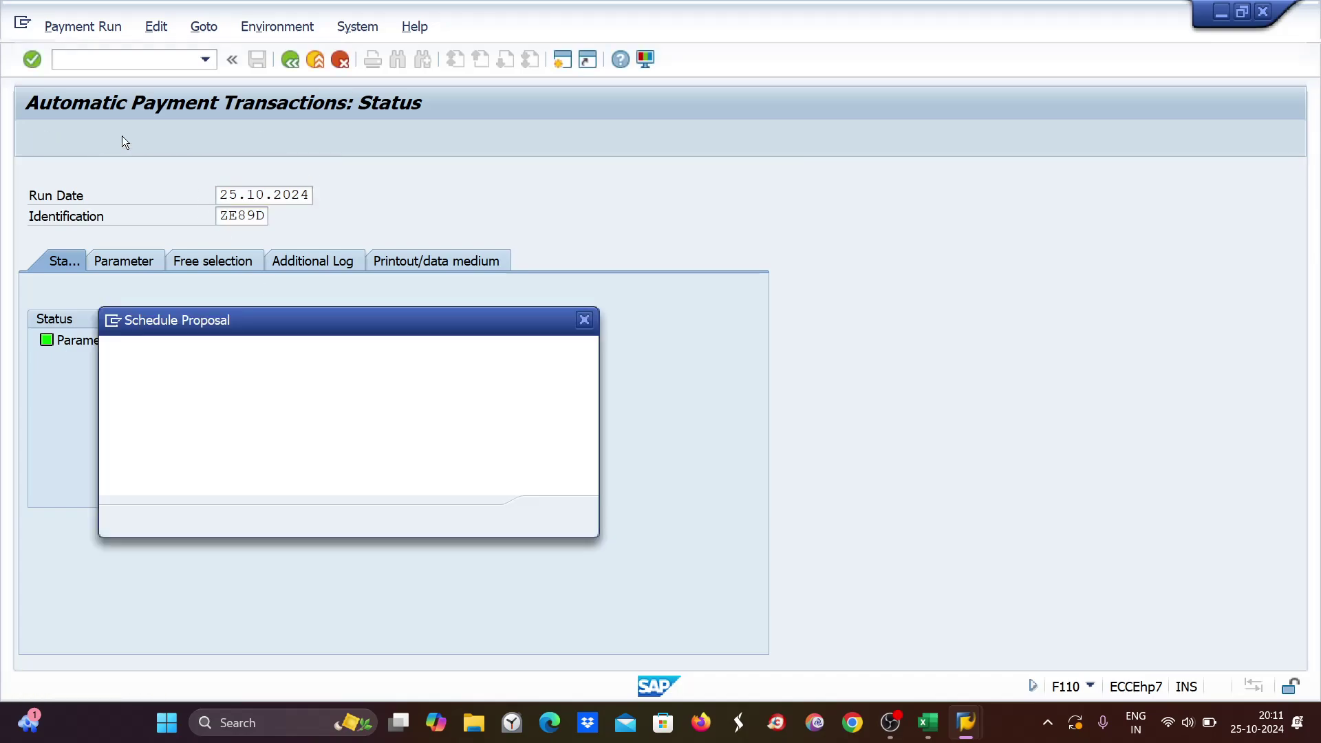
key(Return)
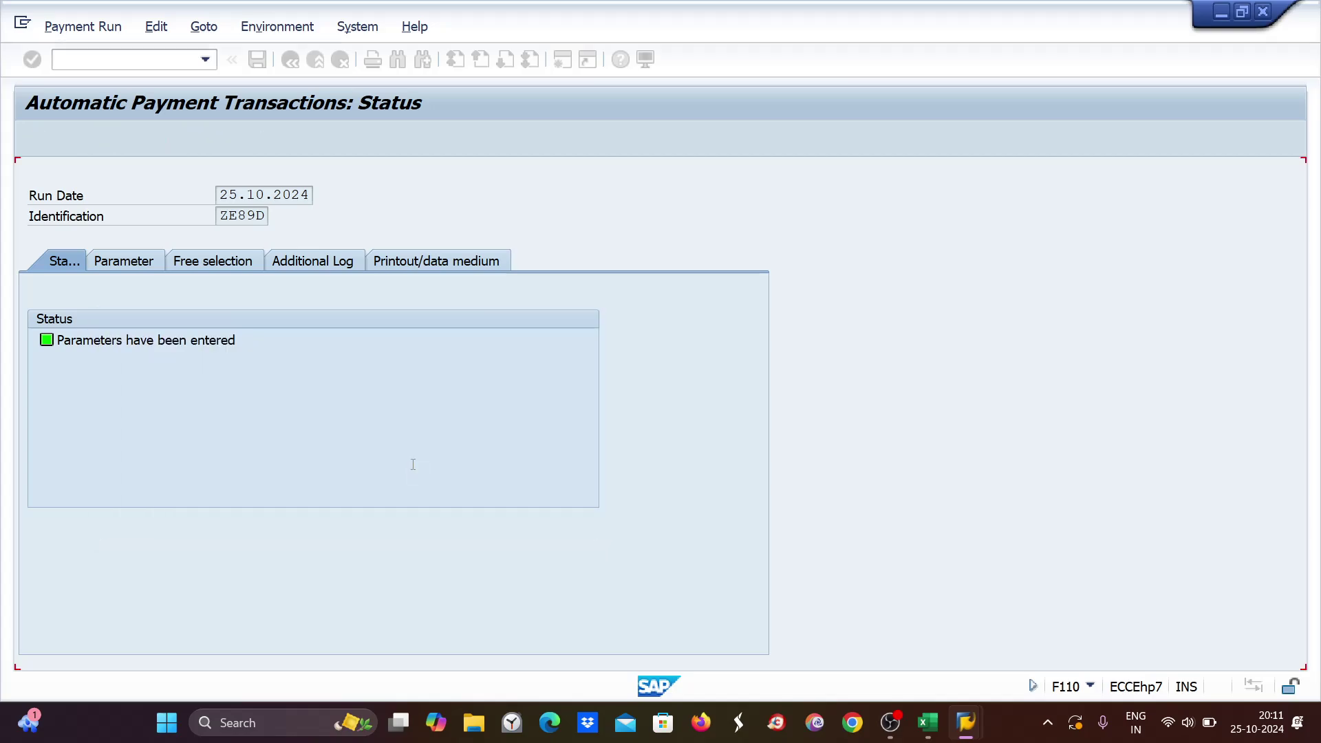
key(Return)
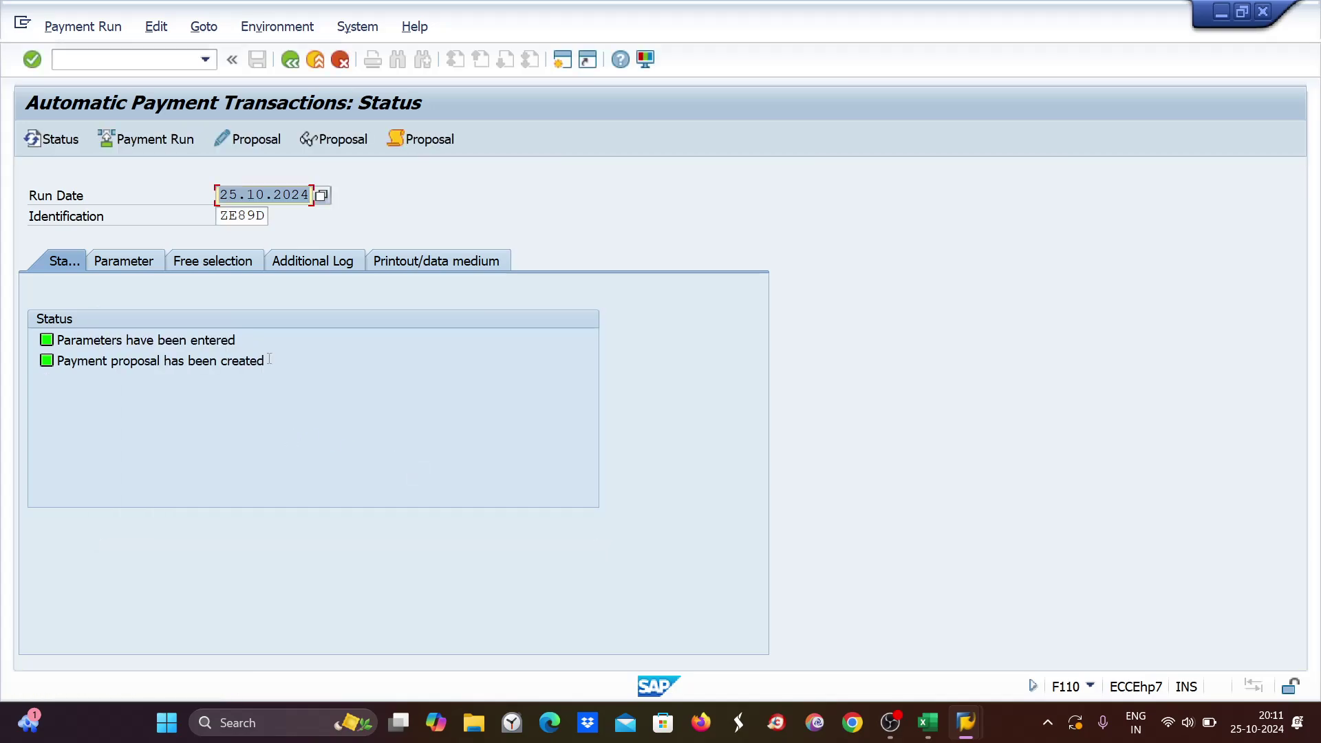
click(348, 136)
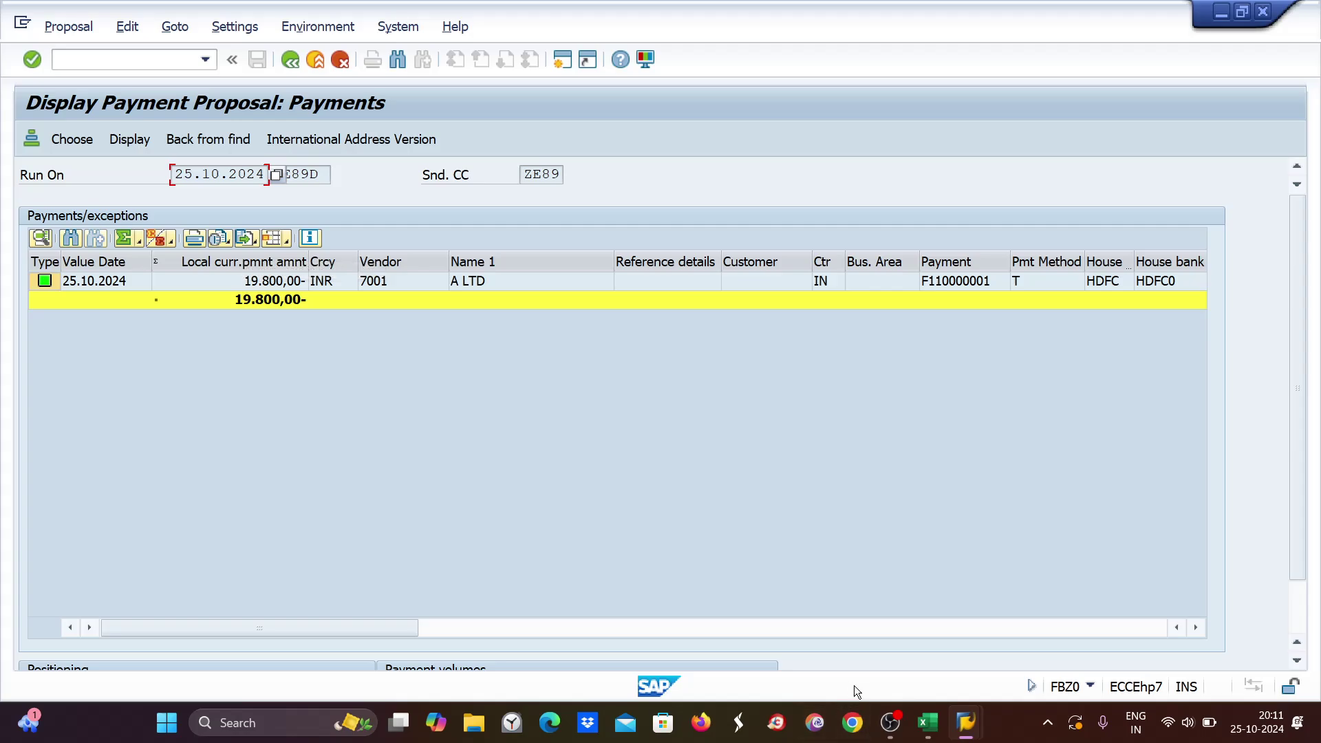
click(927, 723)
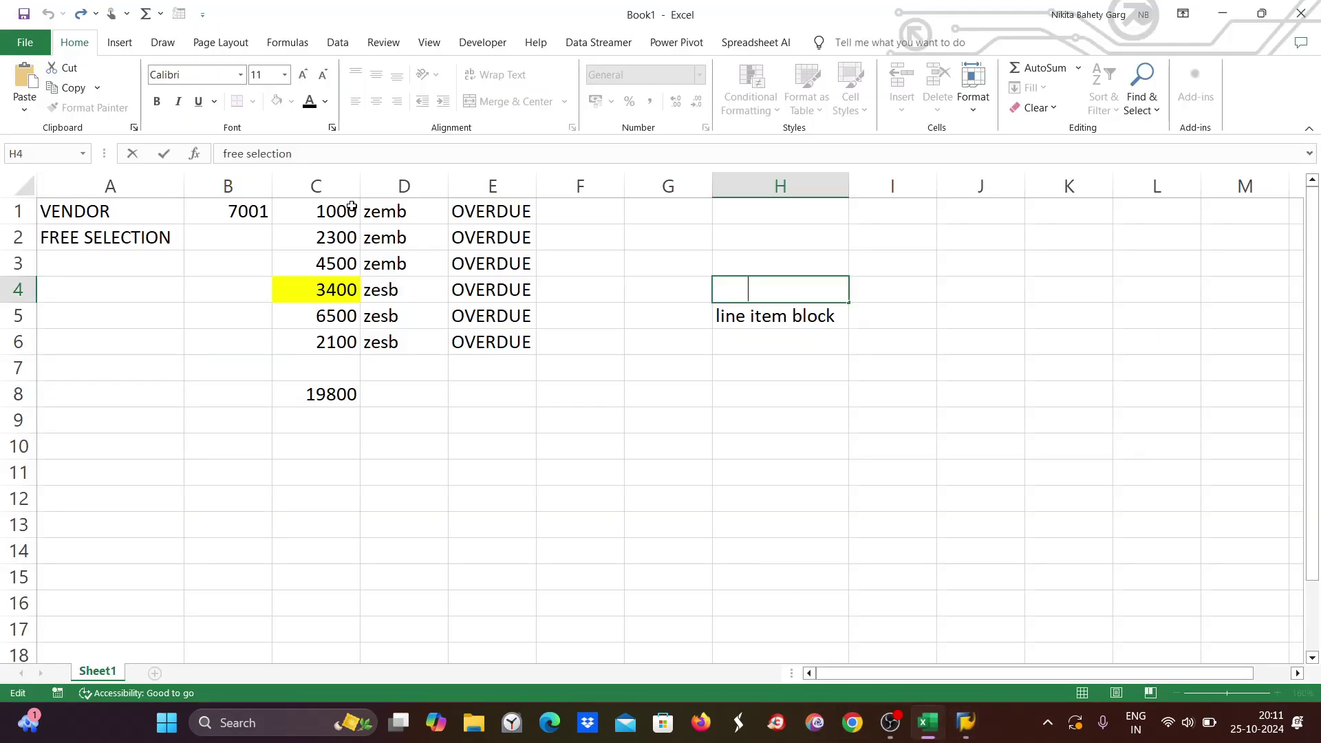
Check the total of amounts C1:C6 and note 'block at proposal level' in cell H6.
mouse_move(352, 209)
mouse_down()
mouse_move(331, 238)
mouse_move(330, 342)
mouse_up()
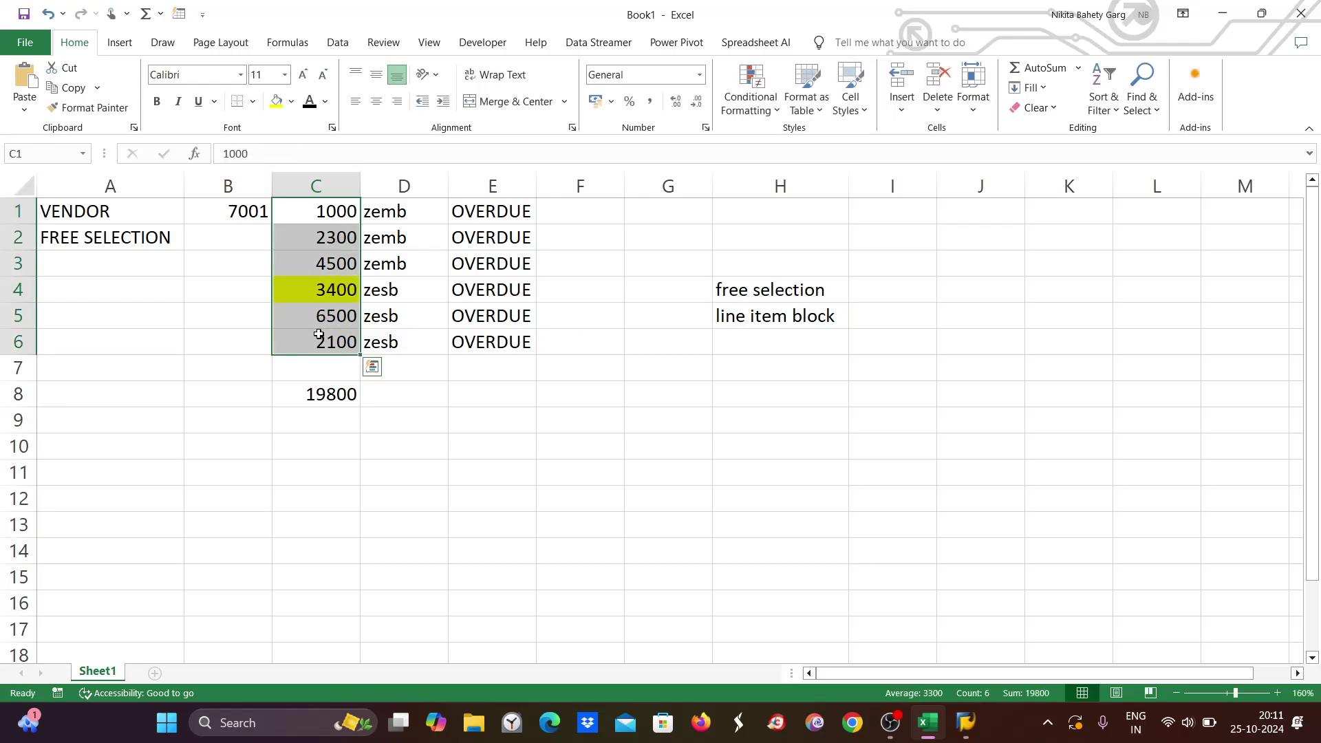
double_click(767, 344)
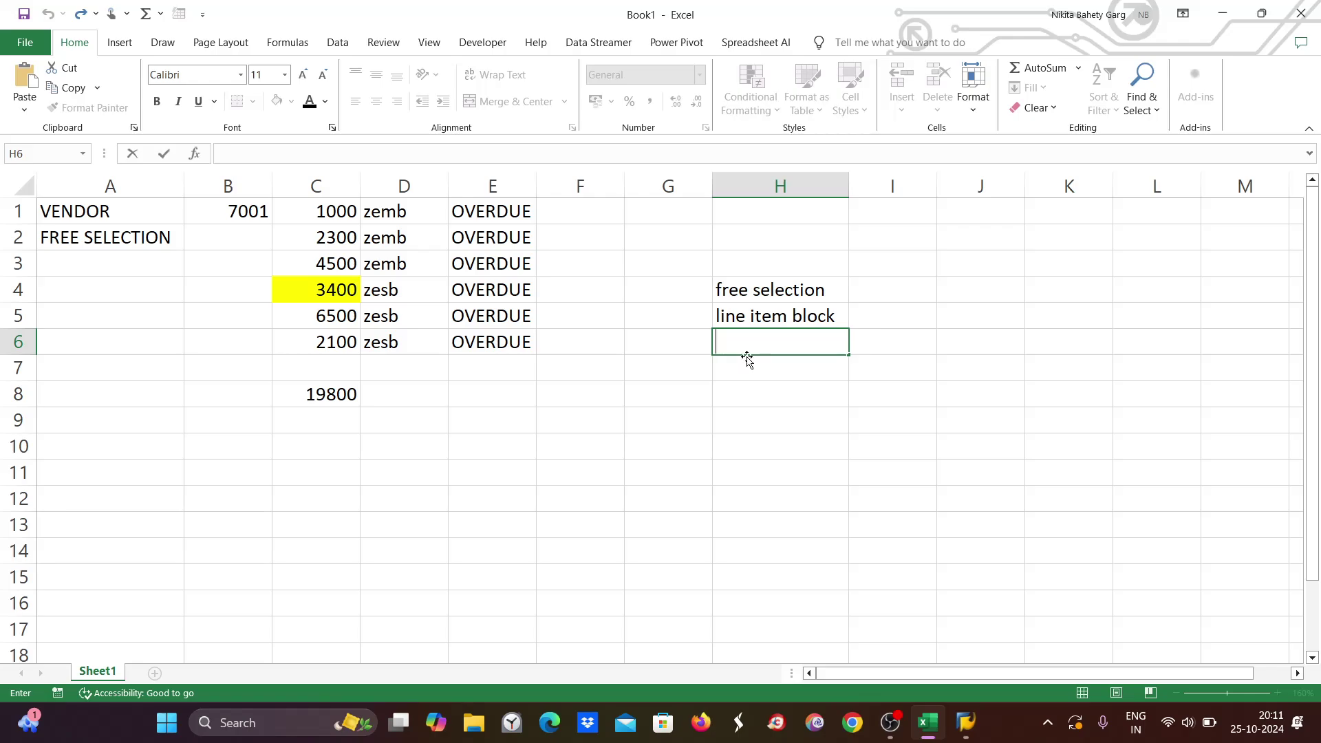
text(block at p)
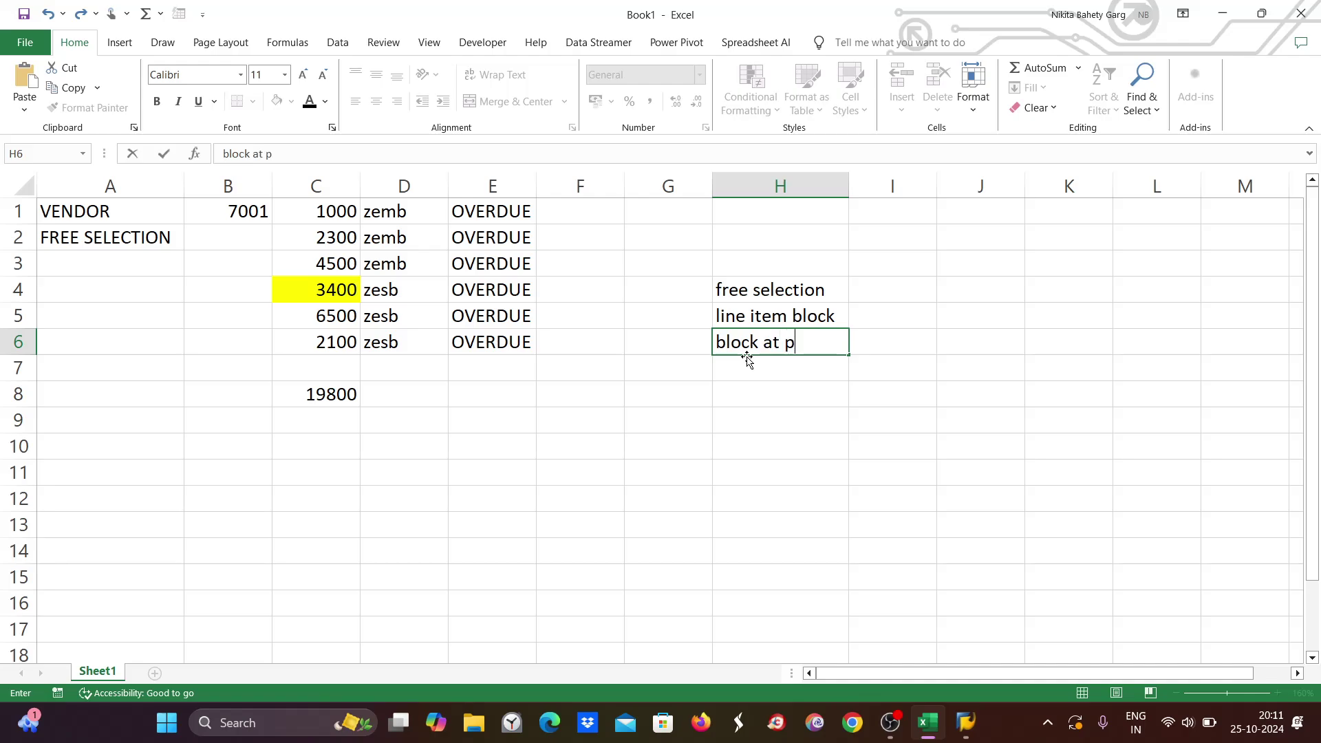
text(roposal level)
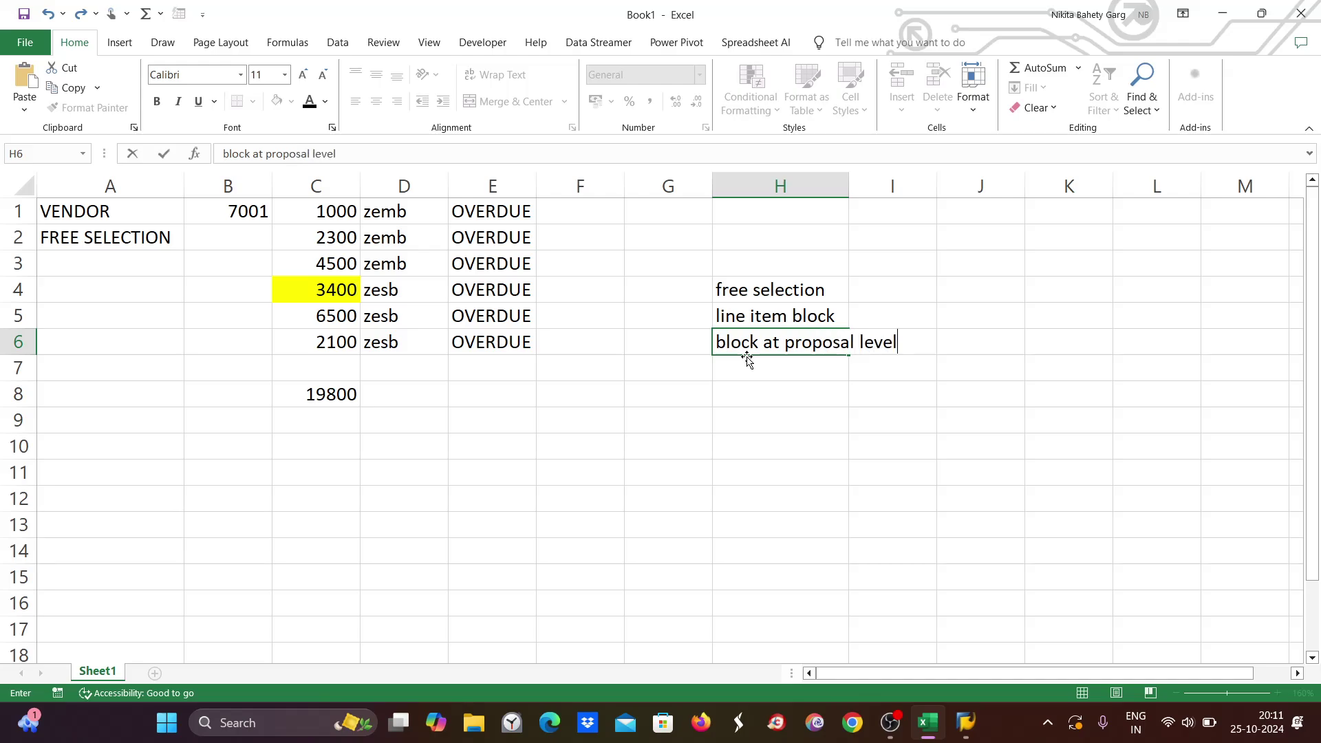
click(812, 292)
Reword the H5 note to 'block line item level' and widen column H to fit the notes.
double_click(829, 316)
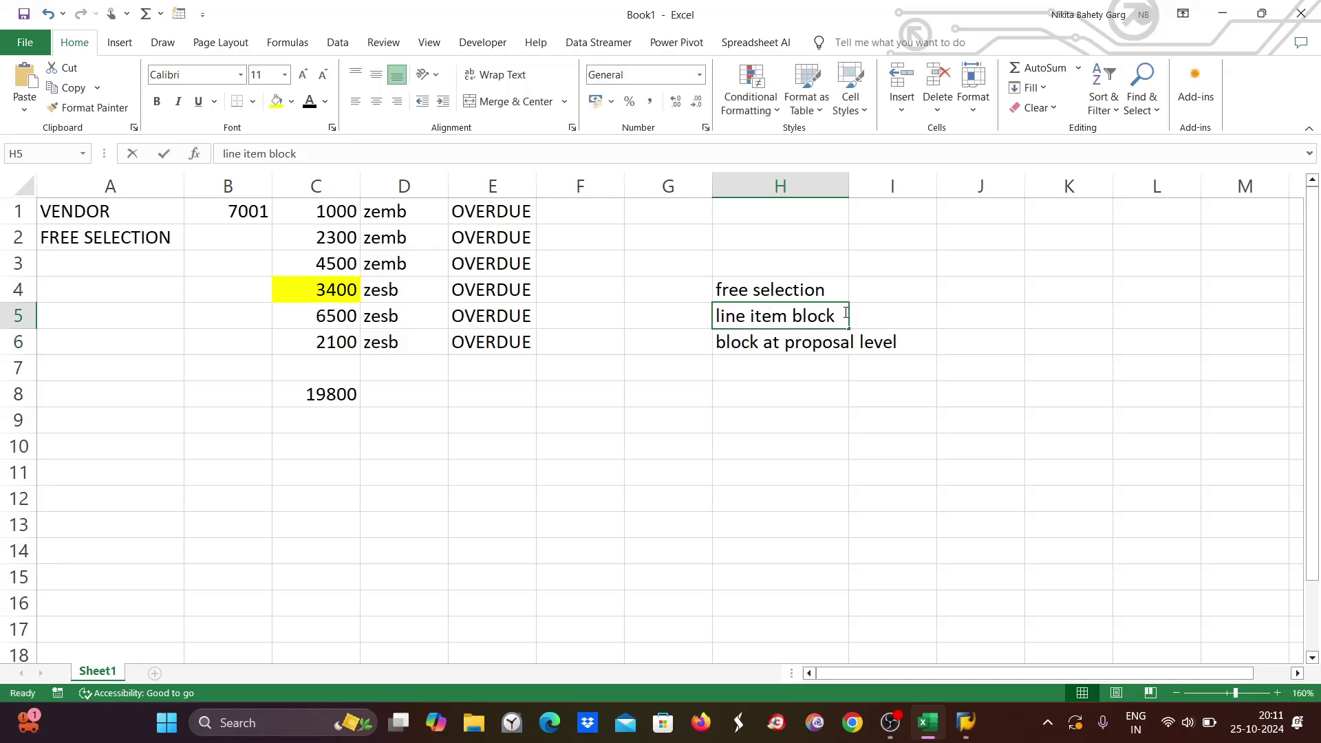
double_click(801, 316)
key(ctrl+c)
key(BackSpace)
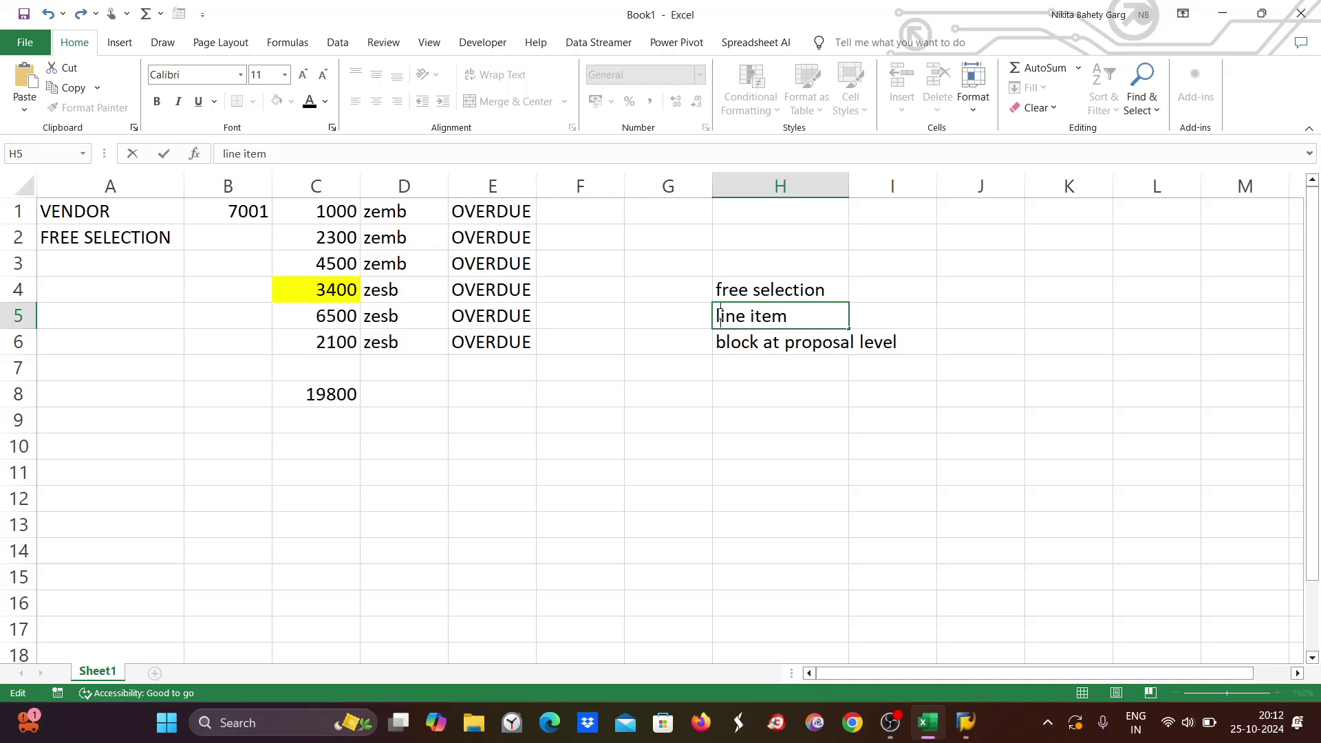
key(ctrl+v)
text(item)
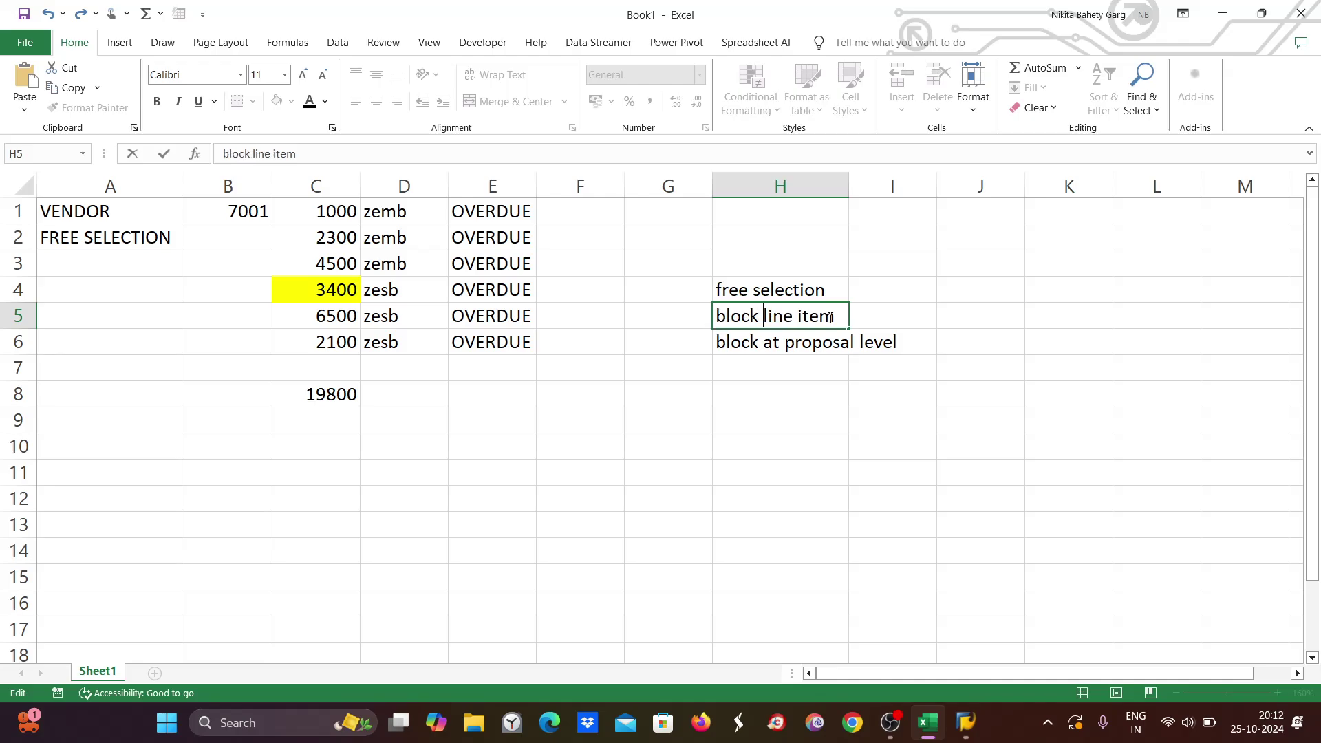
text( level)
click(731, 375)
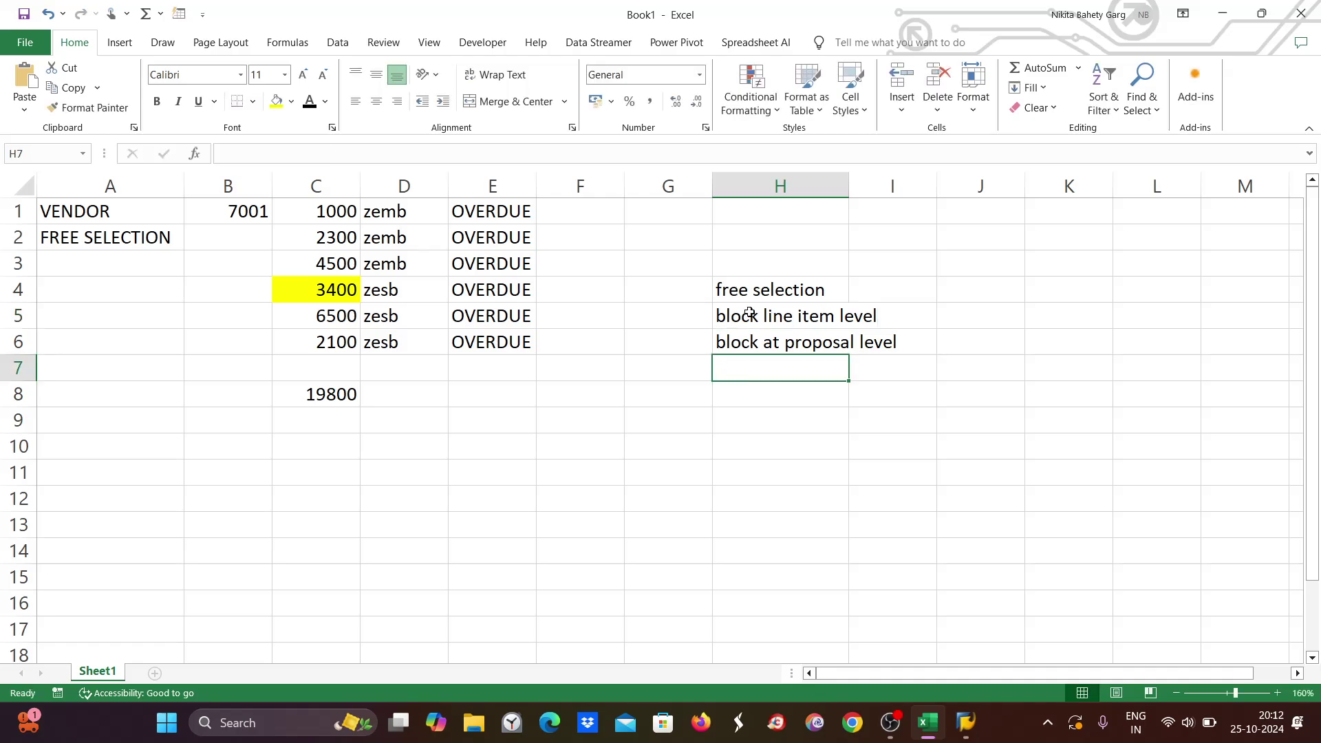
click(750, 313)
drag(850, 181, 923, 176)
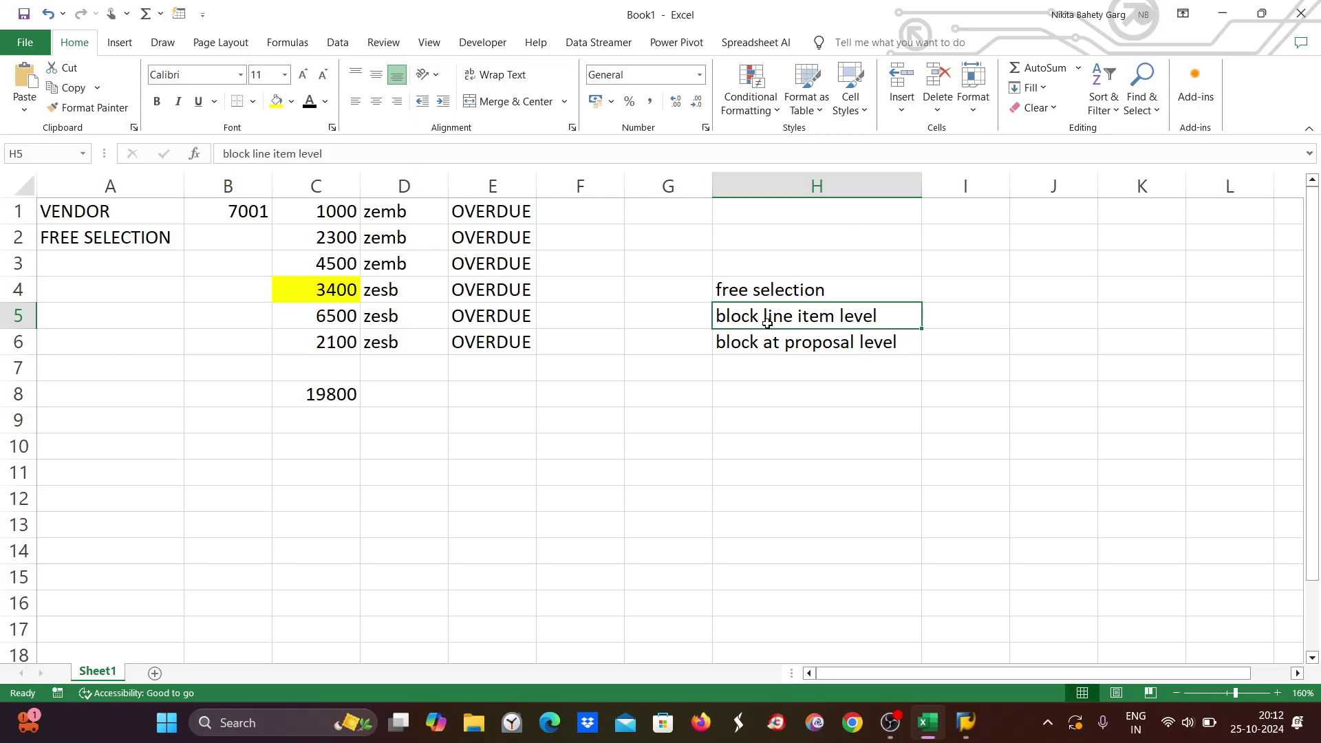
mouse_move(965, 731)
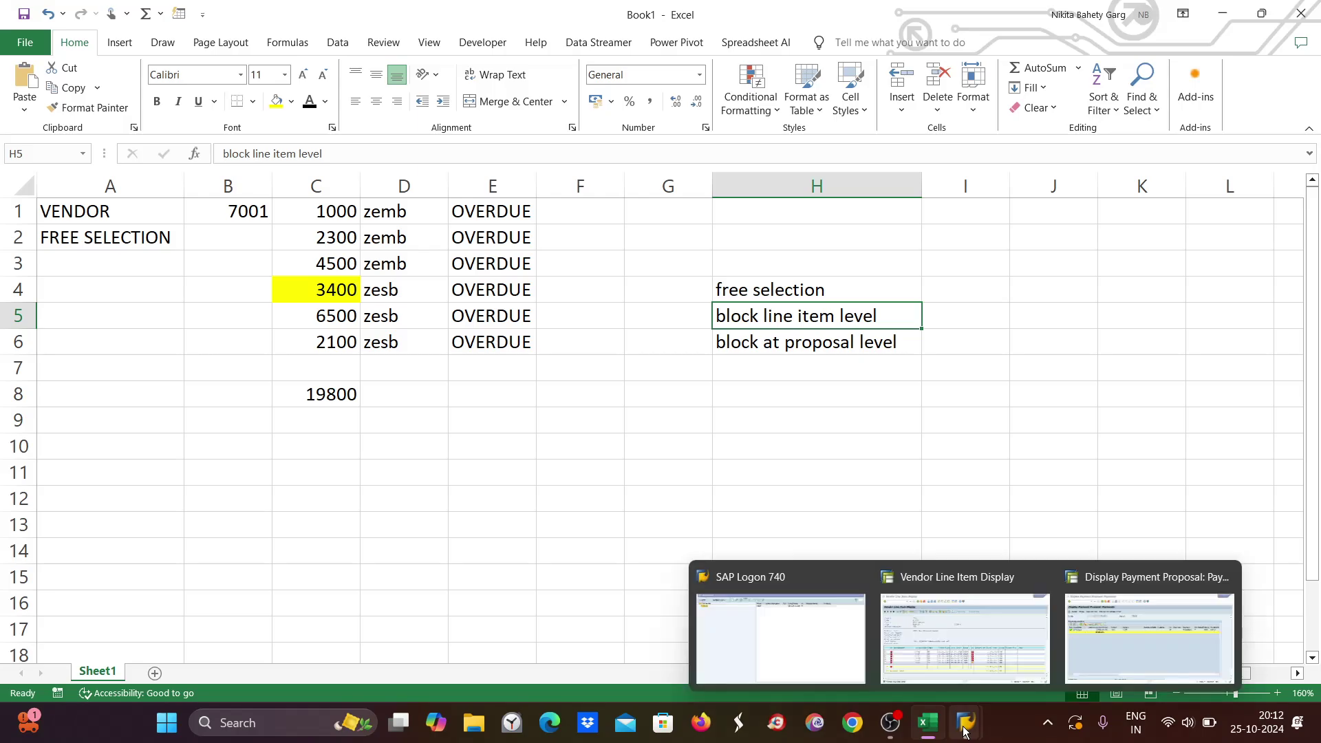
click(1106, 659)
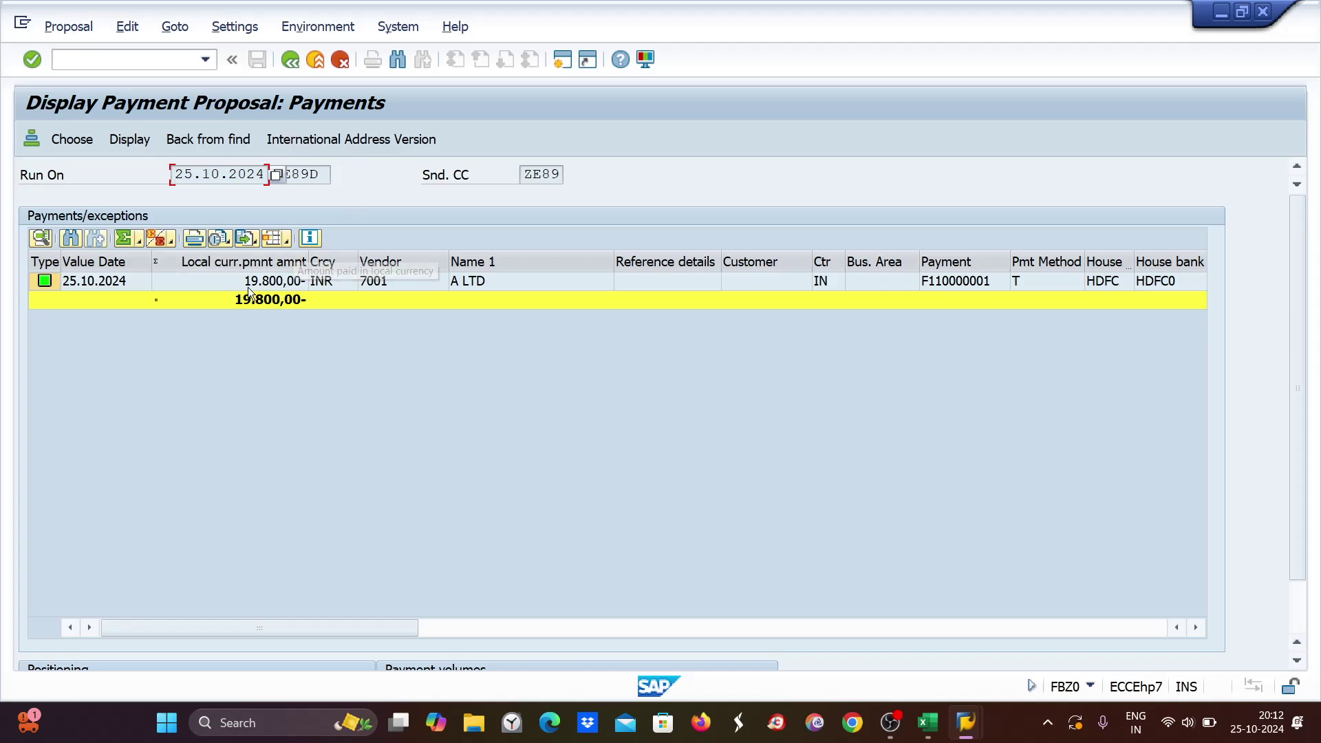
Open the ZE89D proposal for editing, including all accounting clerks, and view vendor 7001's paid items.
click(290, 61)
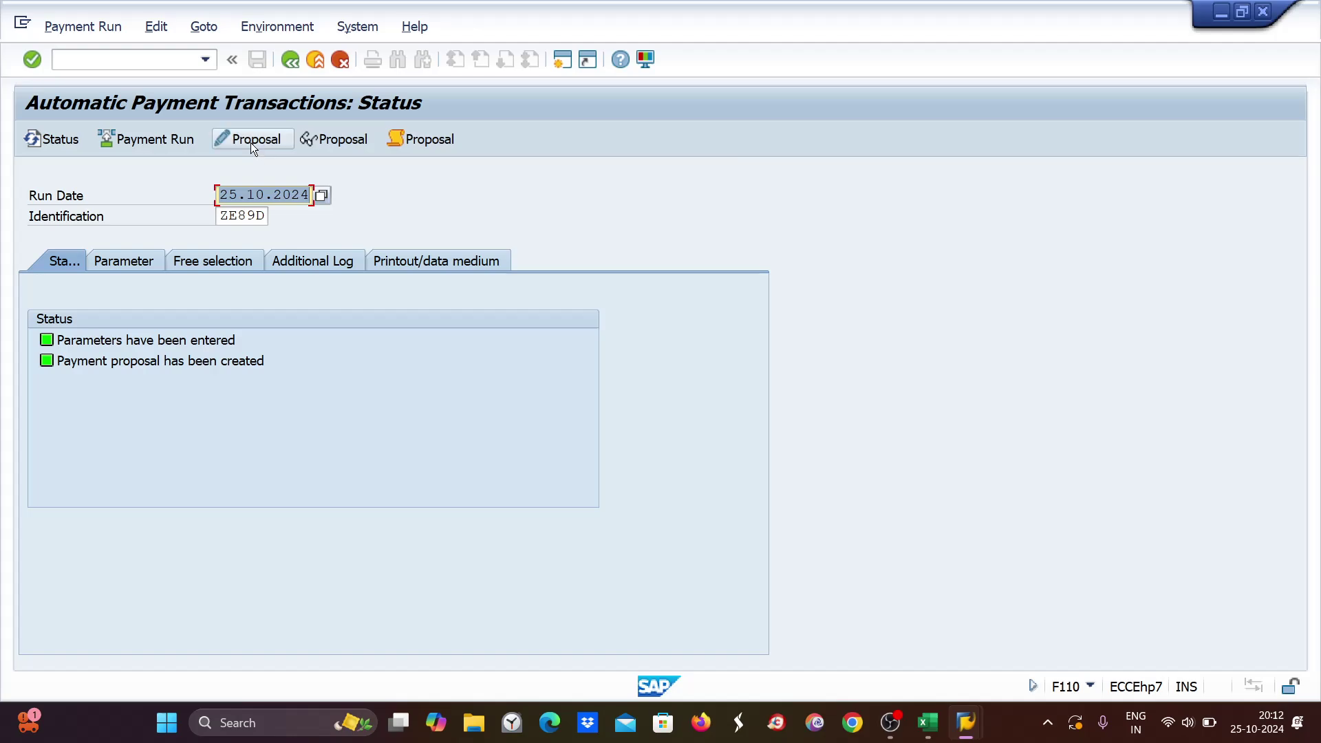
click(249, 140)
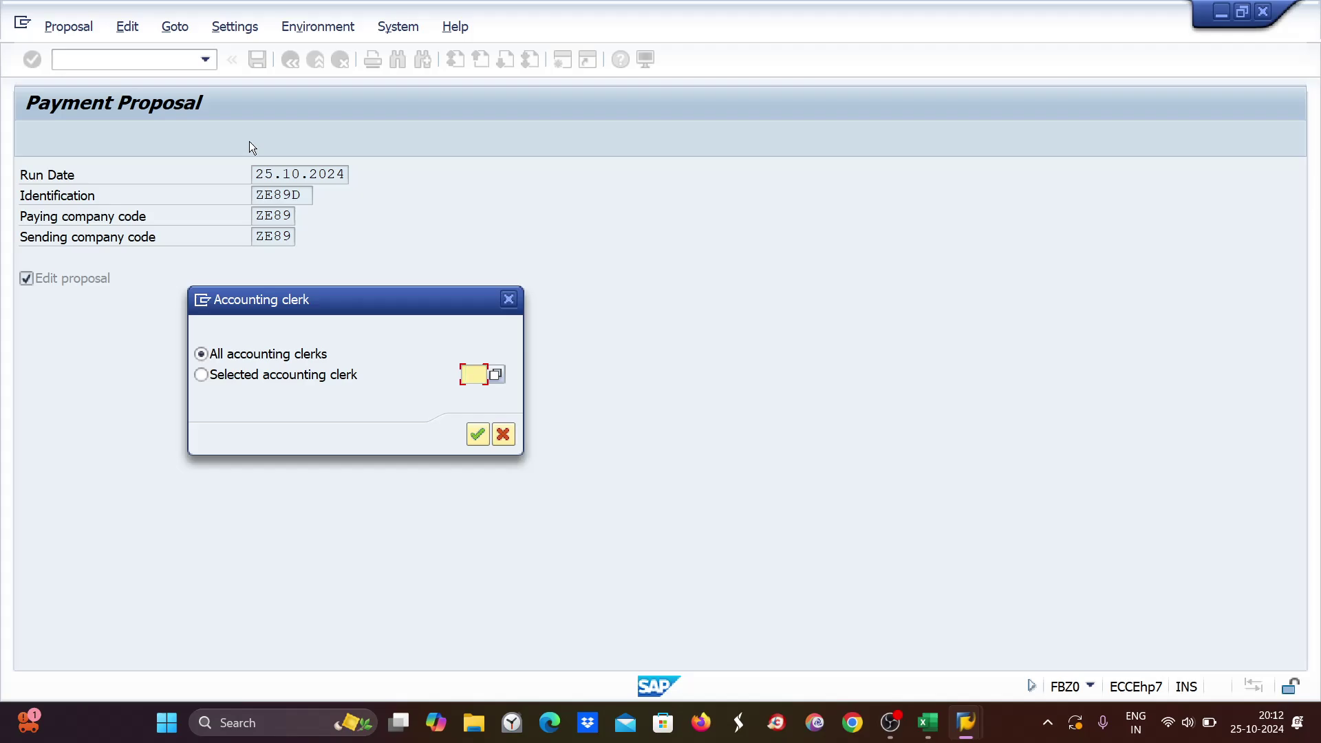
key(Return)
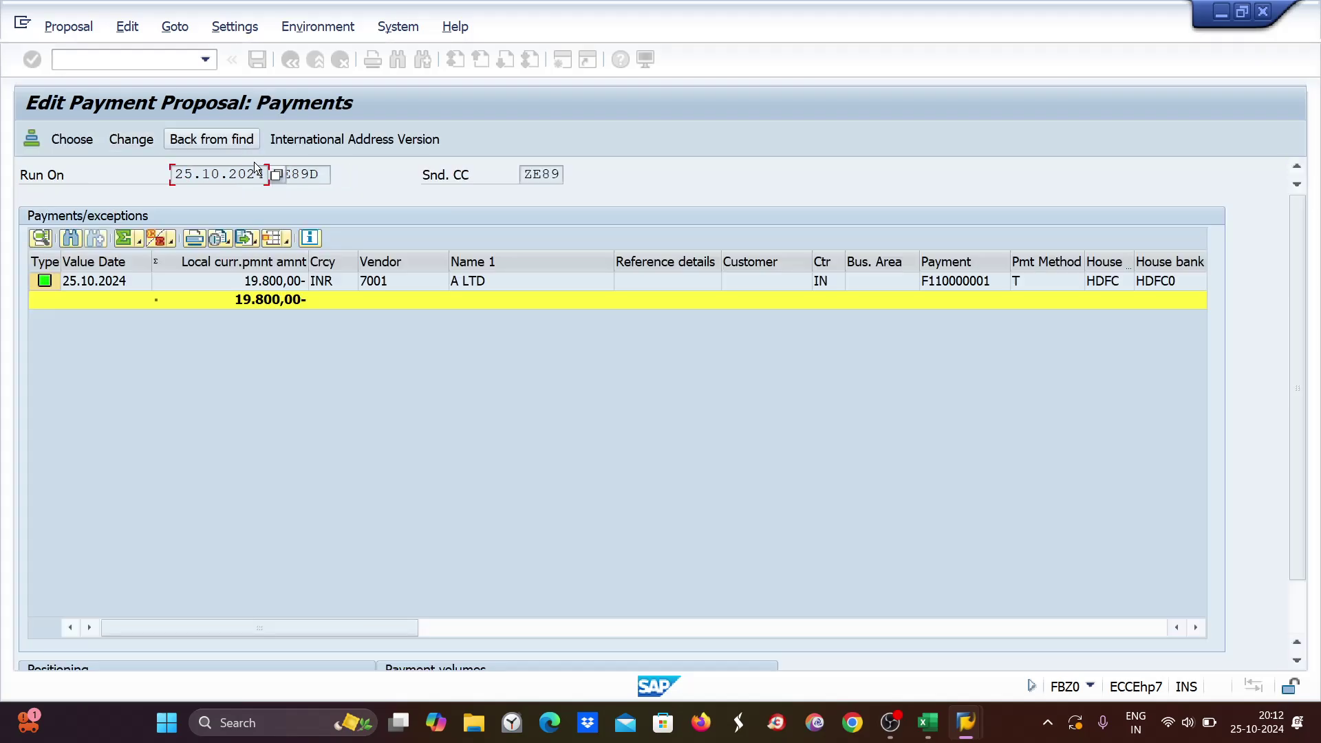
click(258, 283)
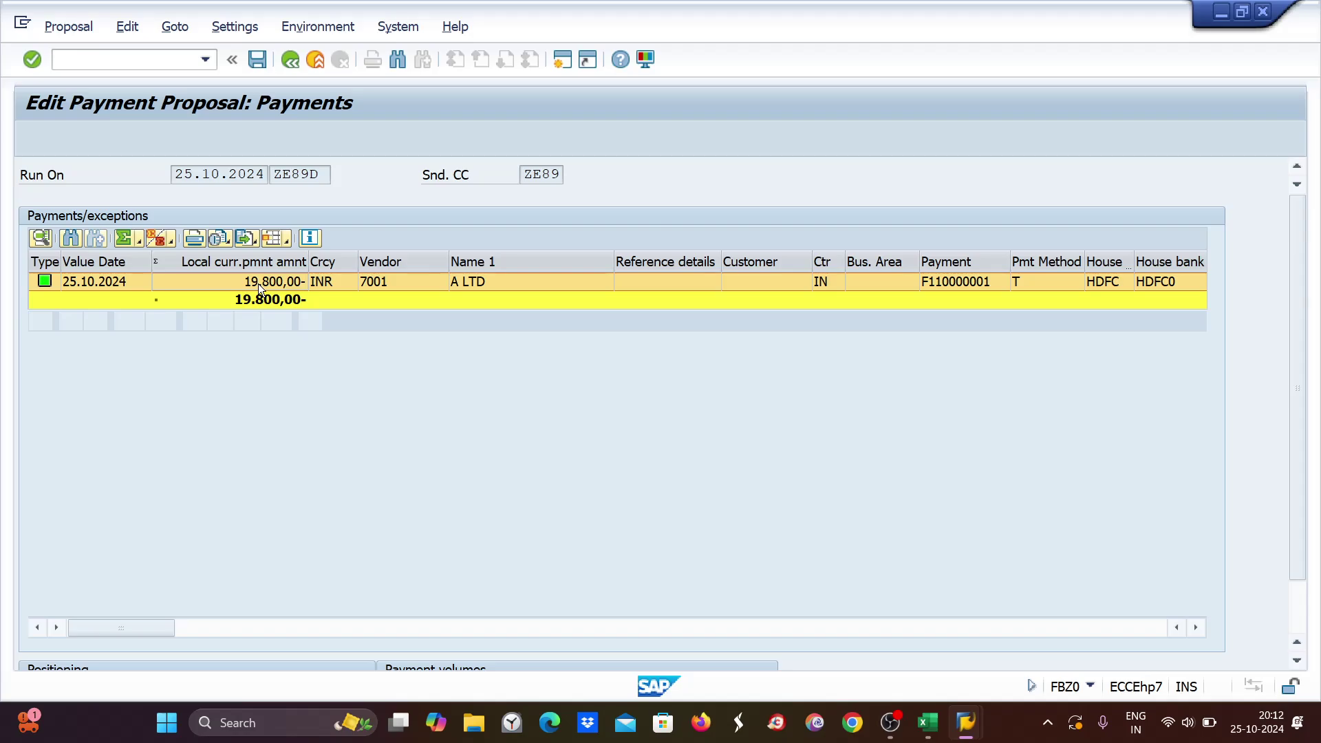
double_click(258, 283)
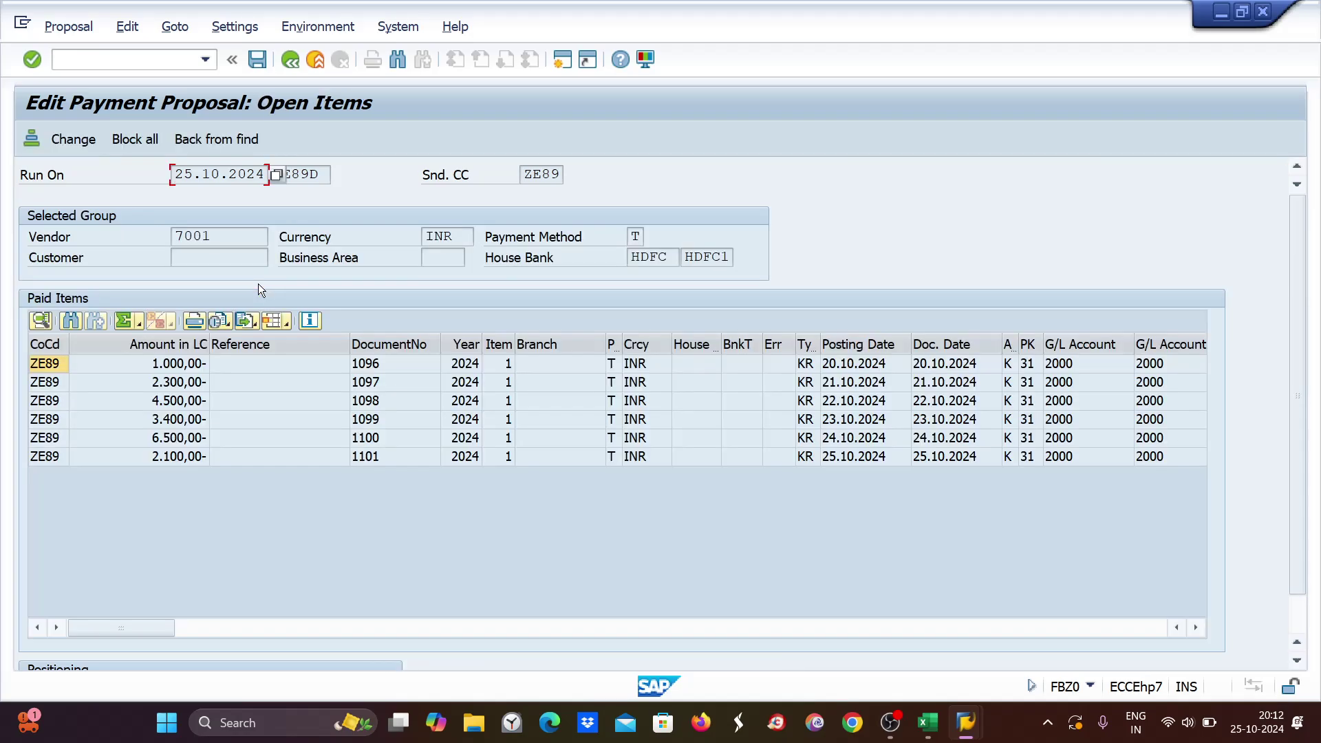
Put payment block 'a' on the 3.400,00 item 1099 and return to the run status.
double_click(168, 416)
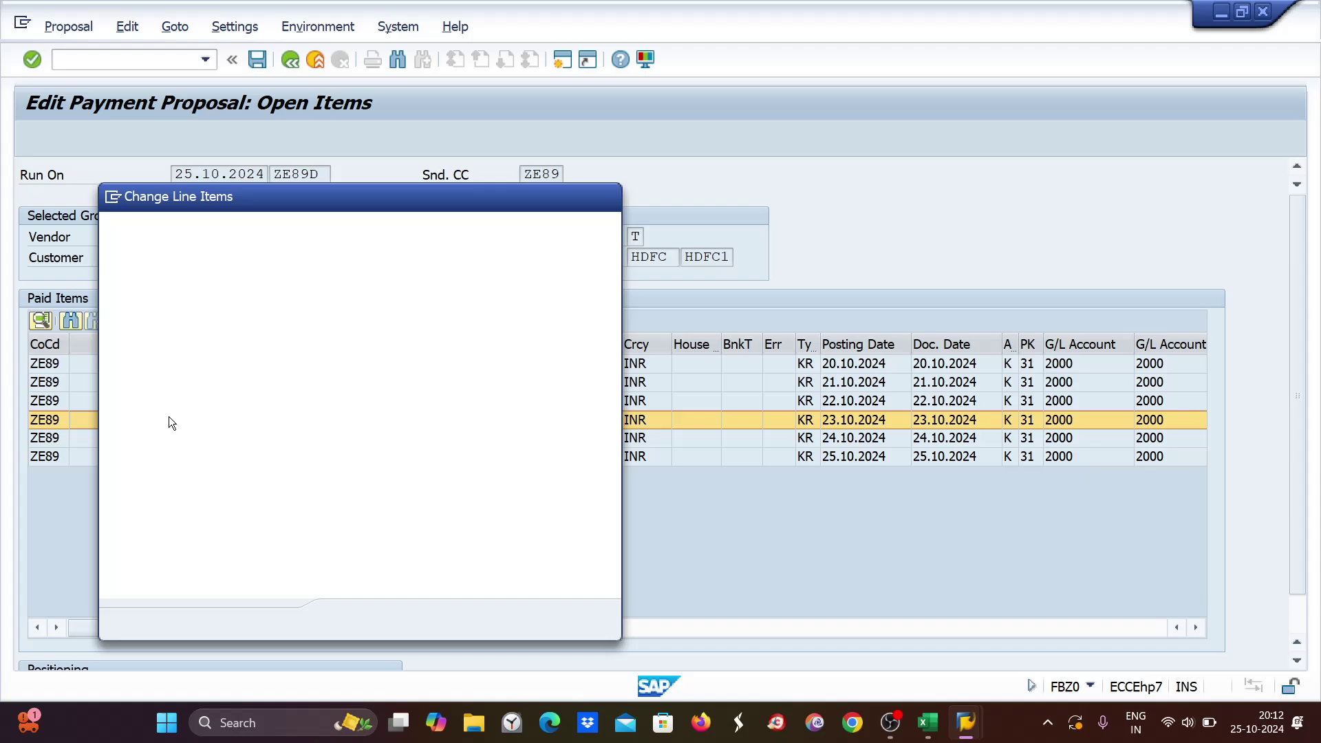
text(a)
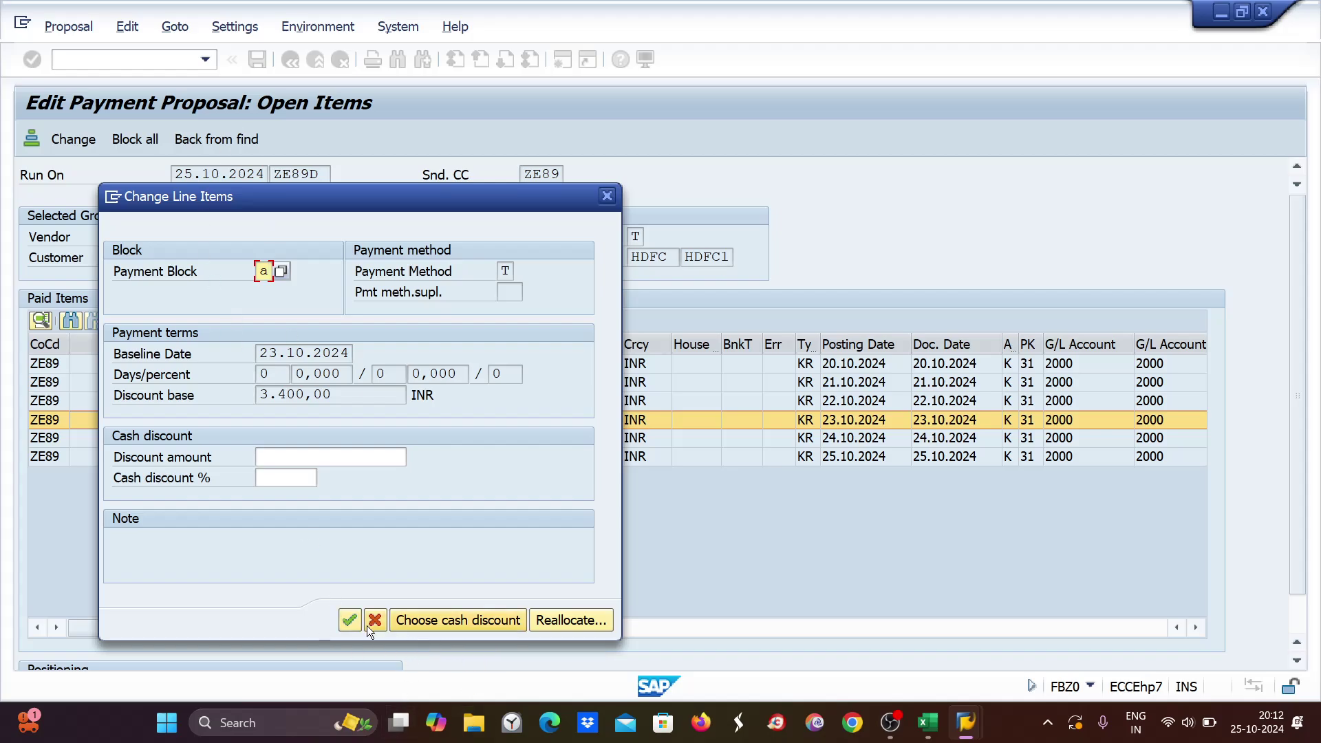
click(344, 618)
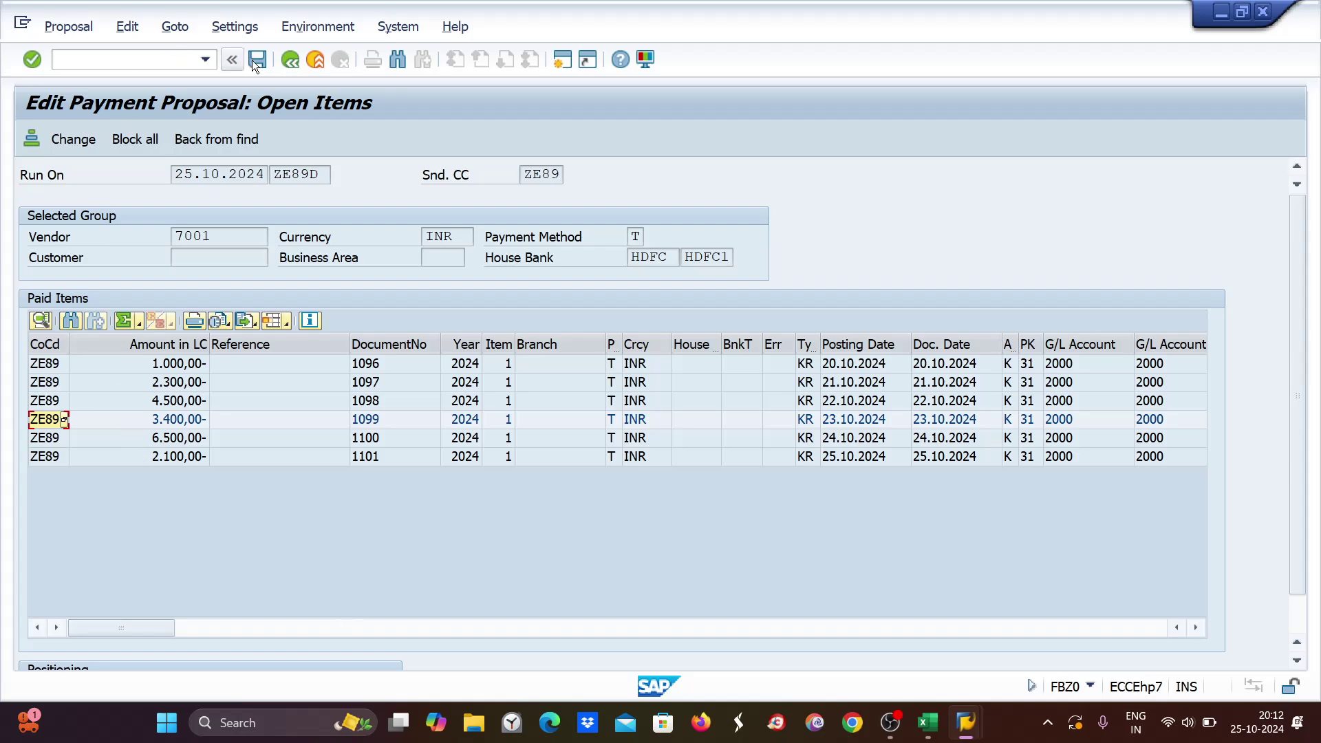
click(291, 58)
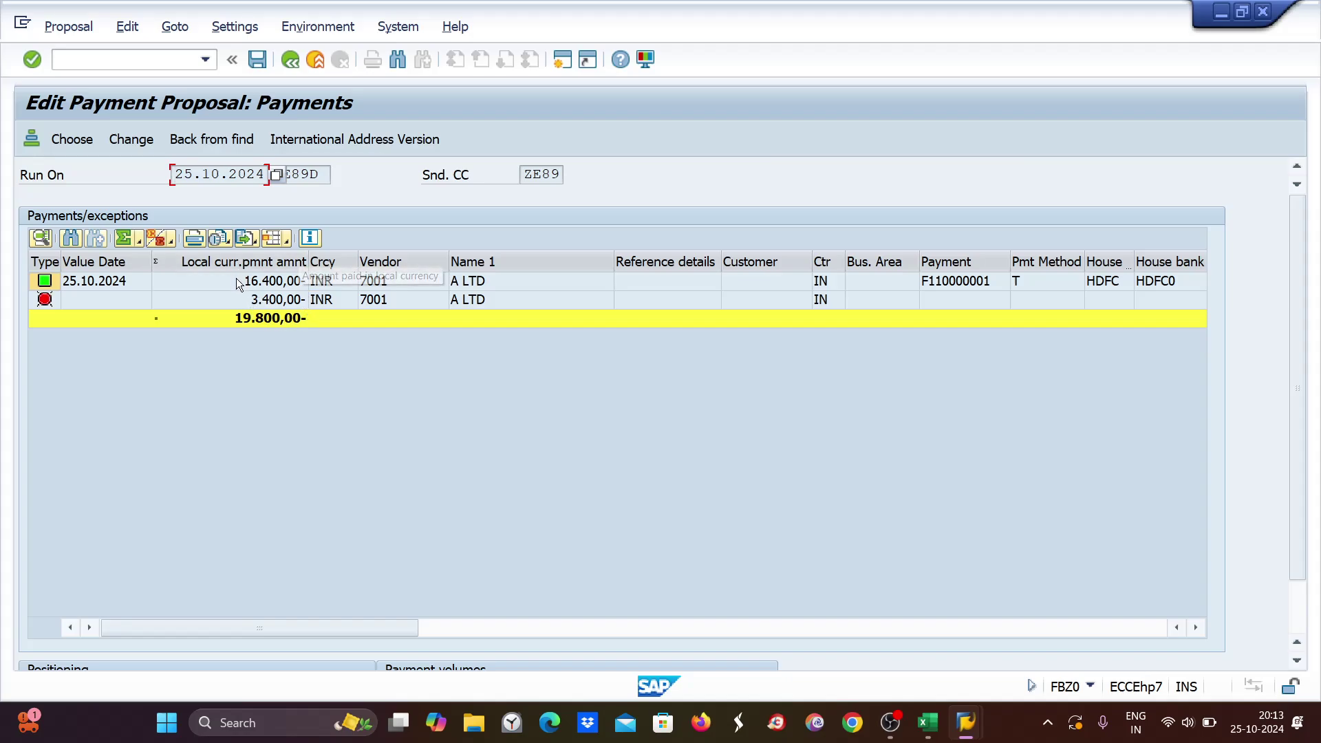
click(290, 59)
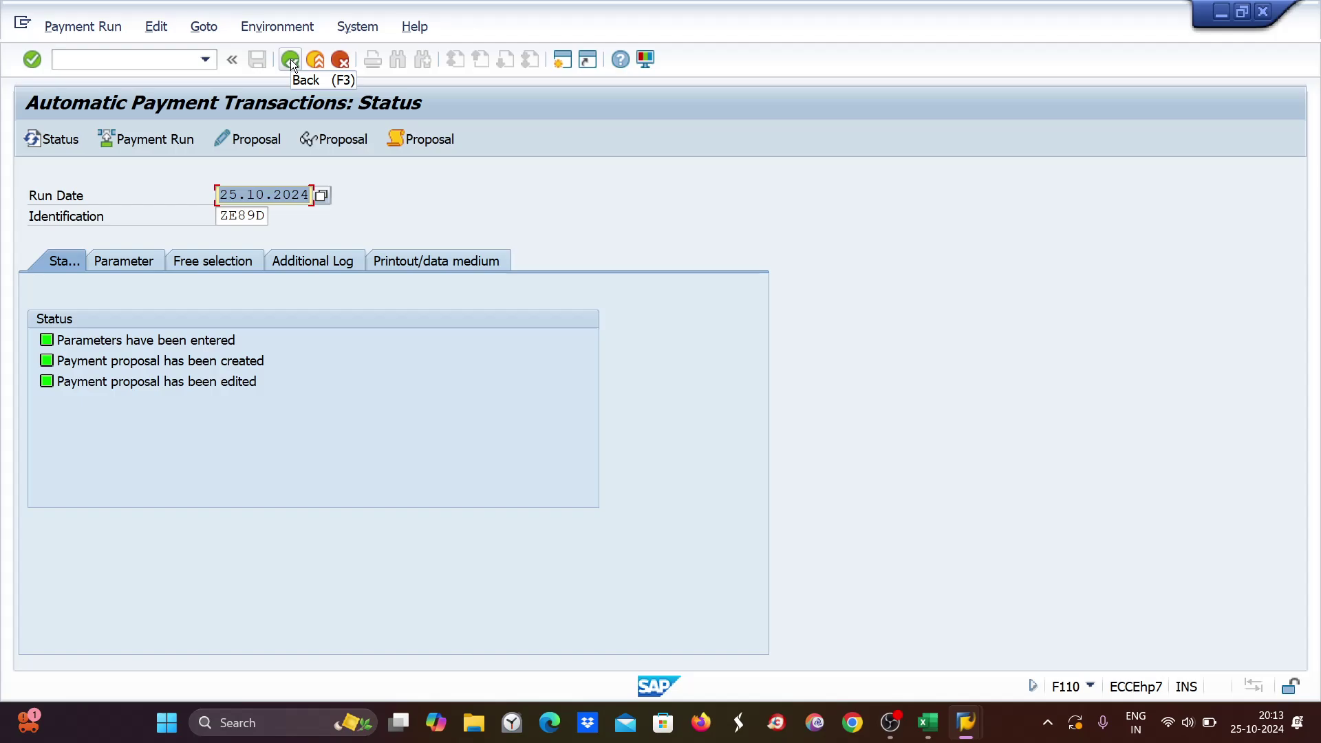
Check the Excel notes, then request deletion of the ZE89D proposal, which triggers a connection-reset error.
mouse_move(962, 738)
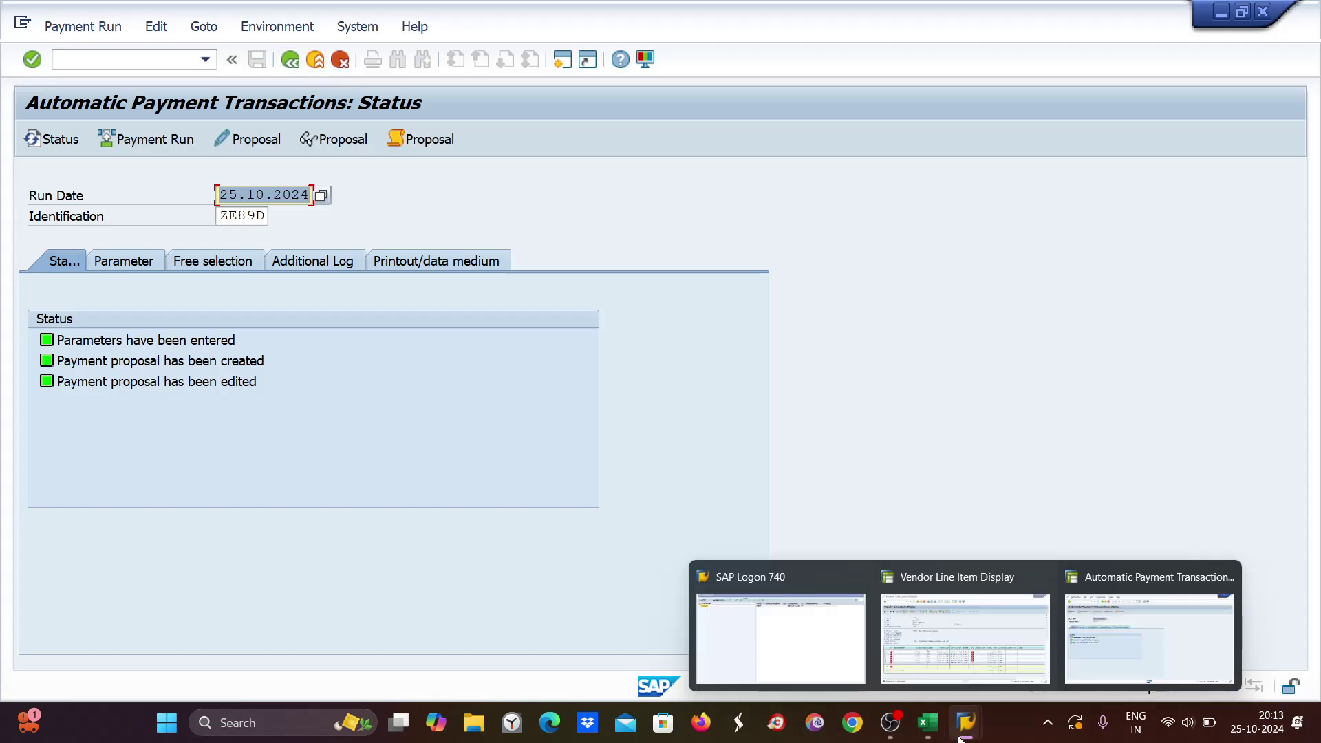
click(927, 722)
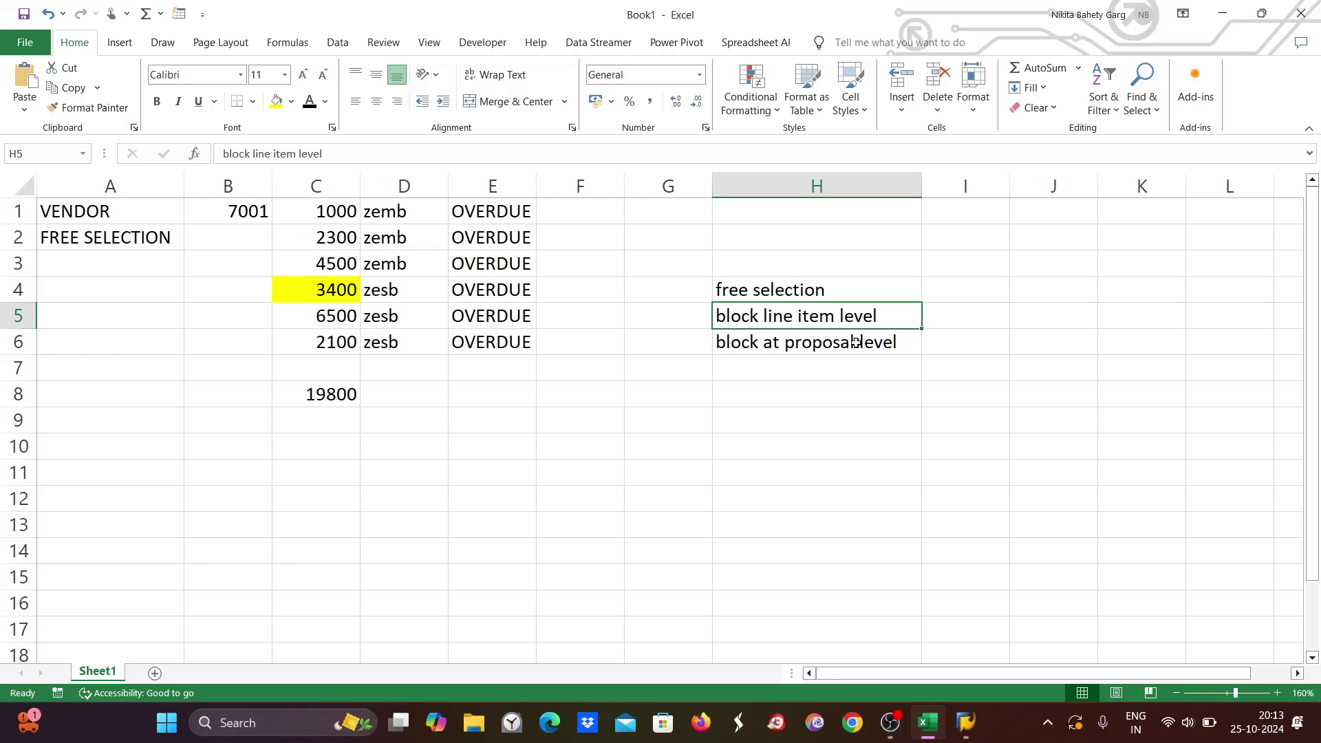
key(alt+Tab)
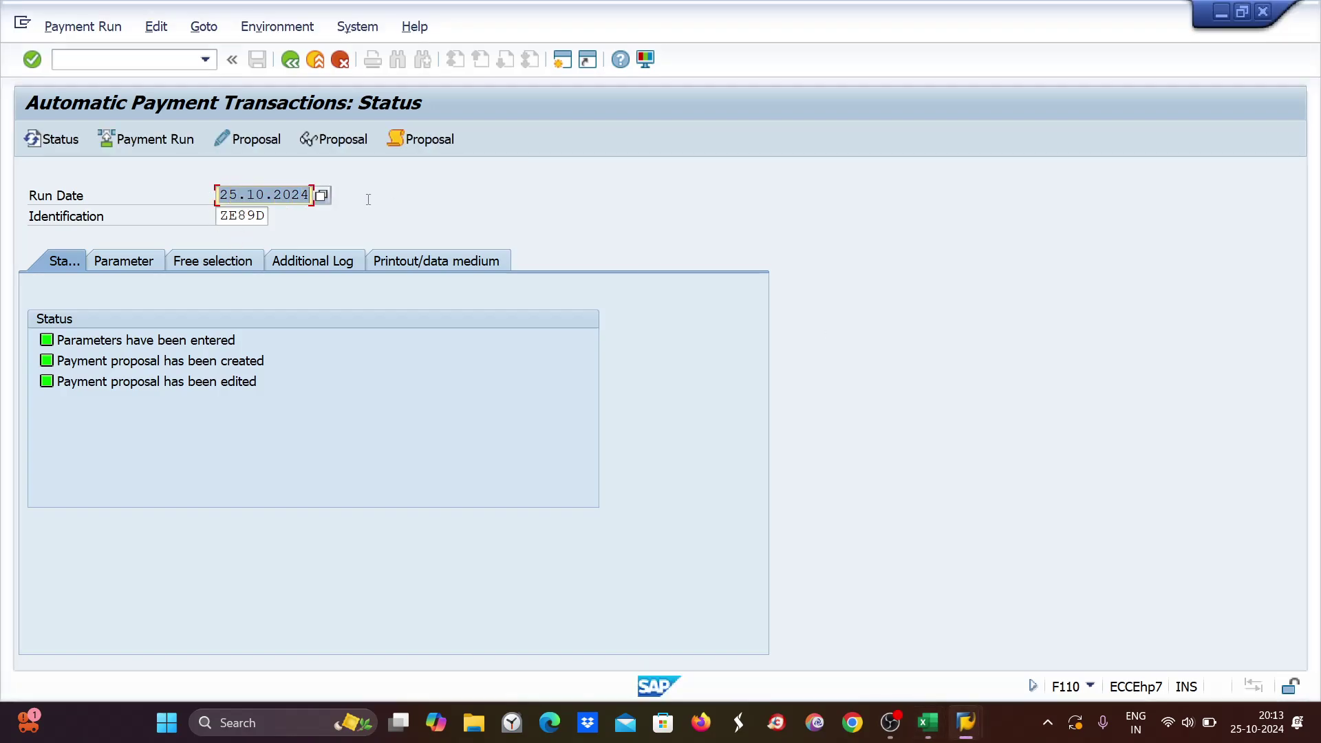
drag(222, 215, 267, 215)
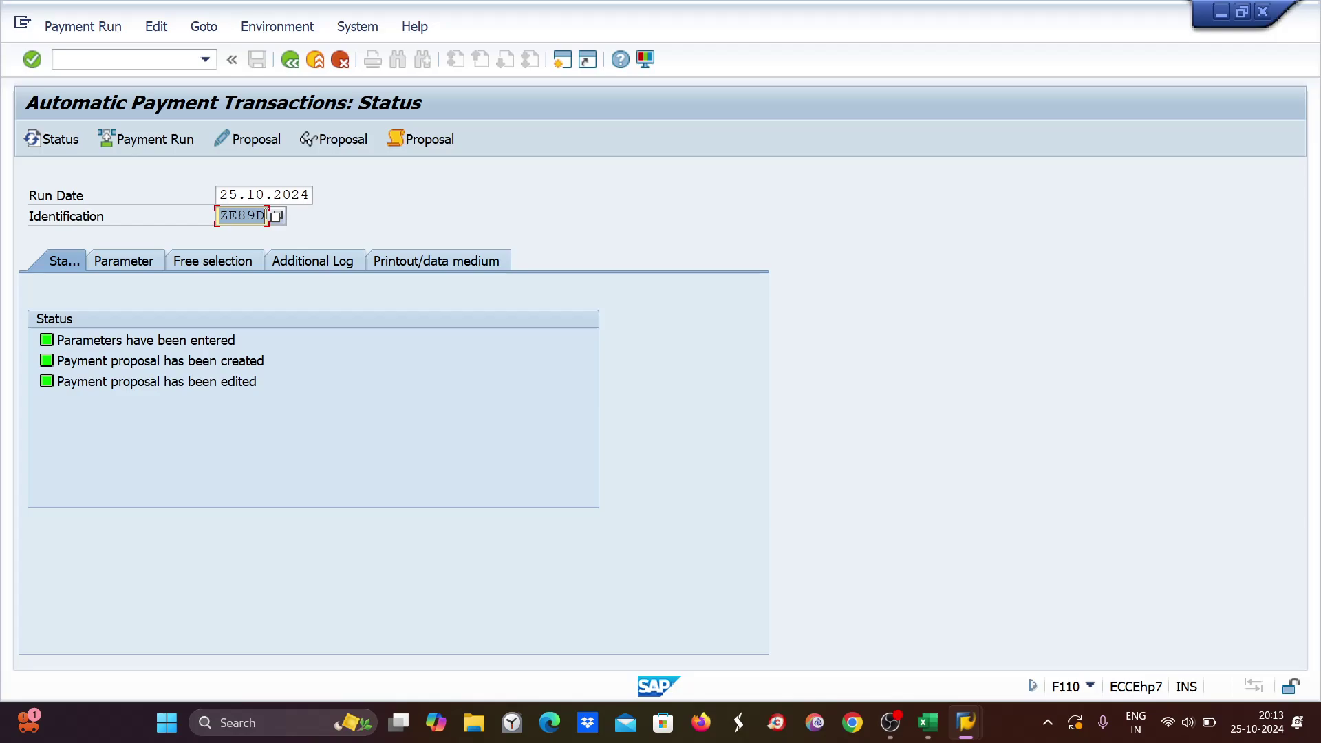
click(156, 26)
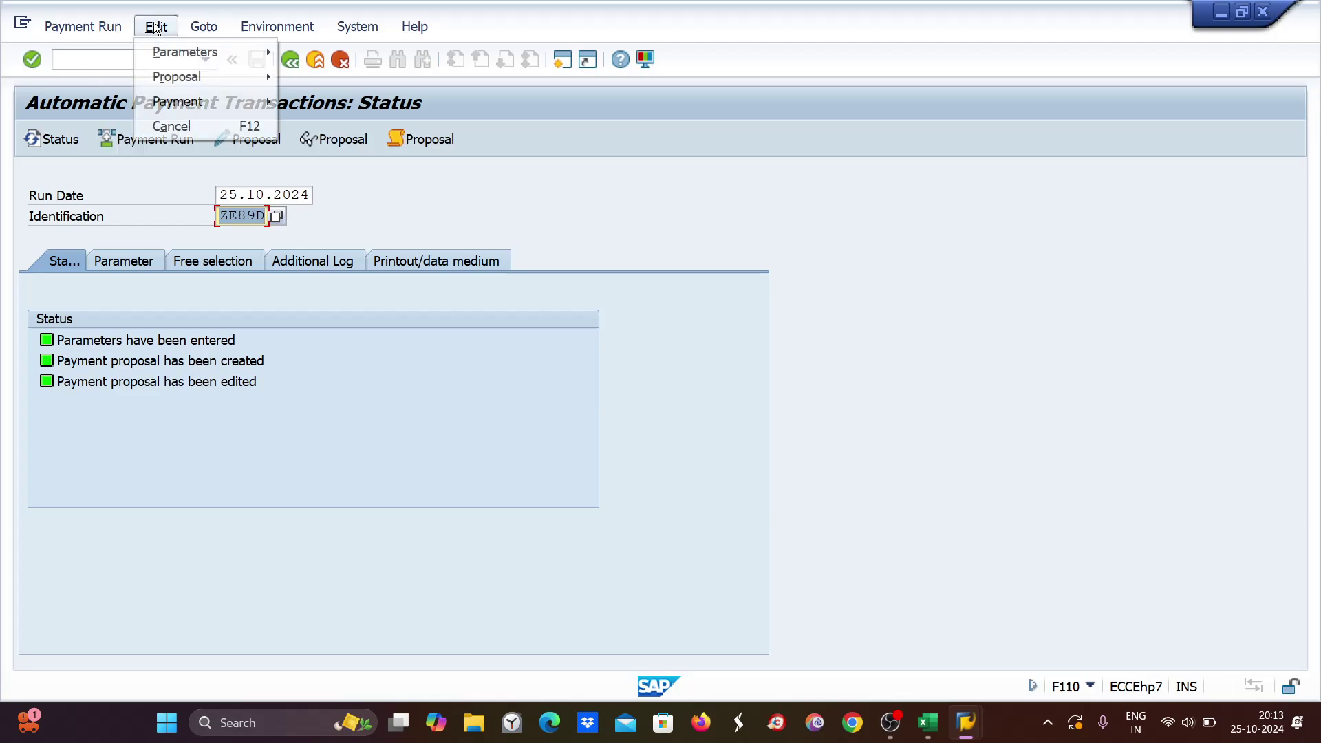
mouse_move(173, 82)
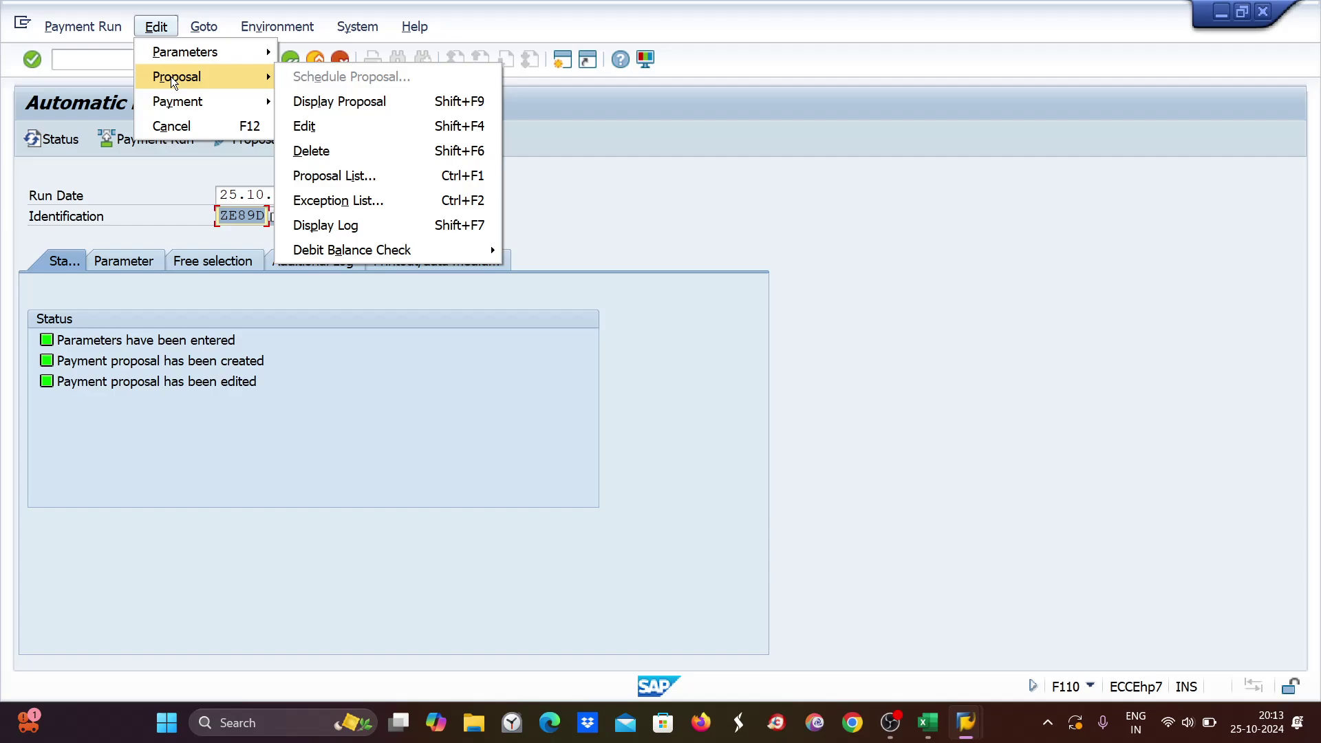
click(316, 150)
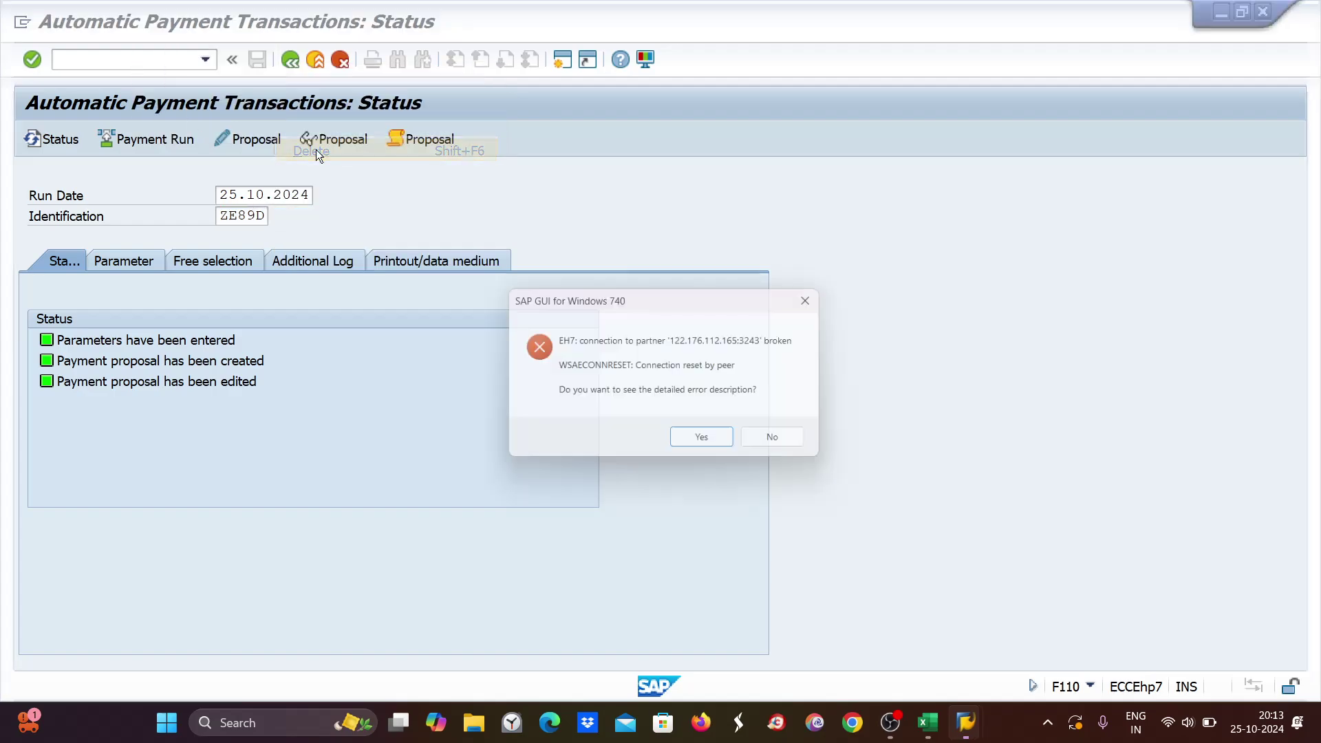
Decline the error details and log back on to client 800, ending the older session.
click(775, 441)
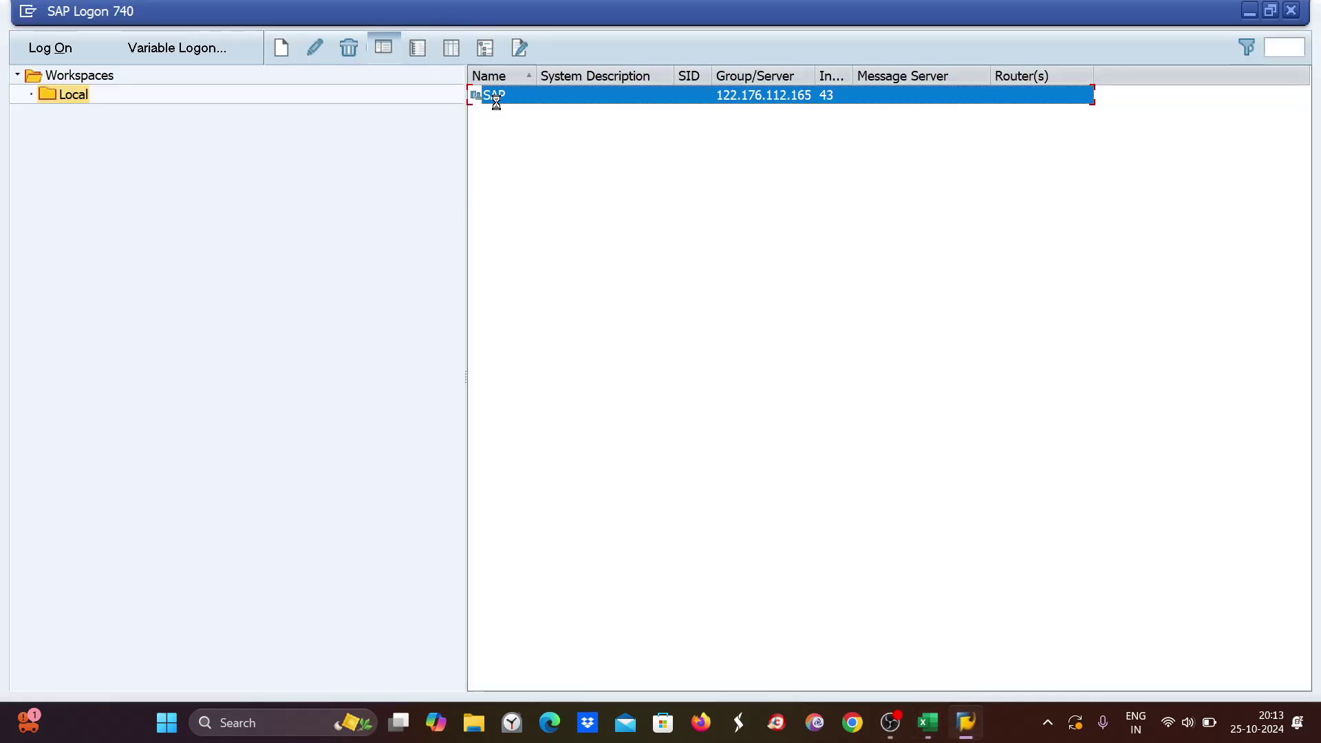
double_click(497, 102)
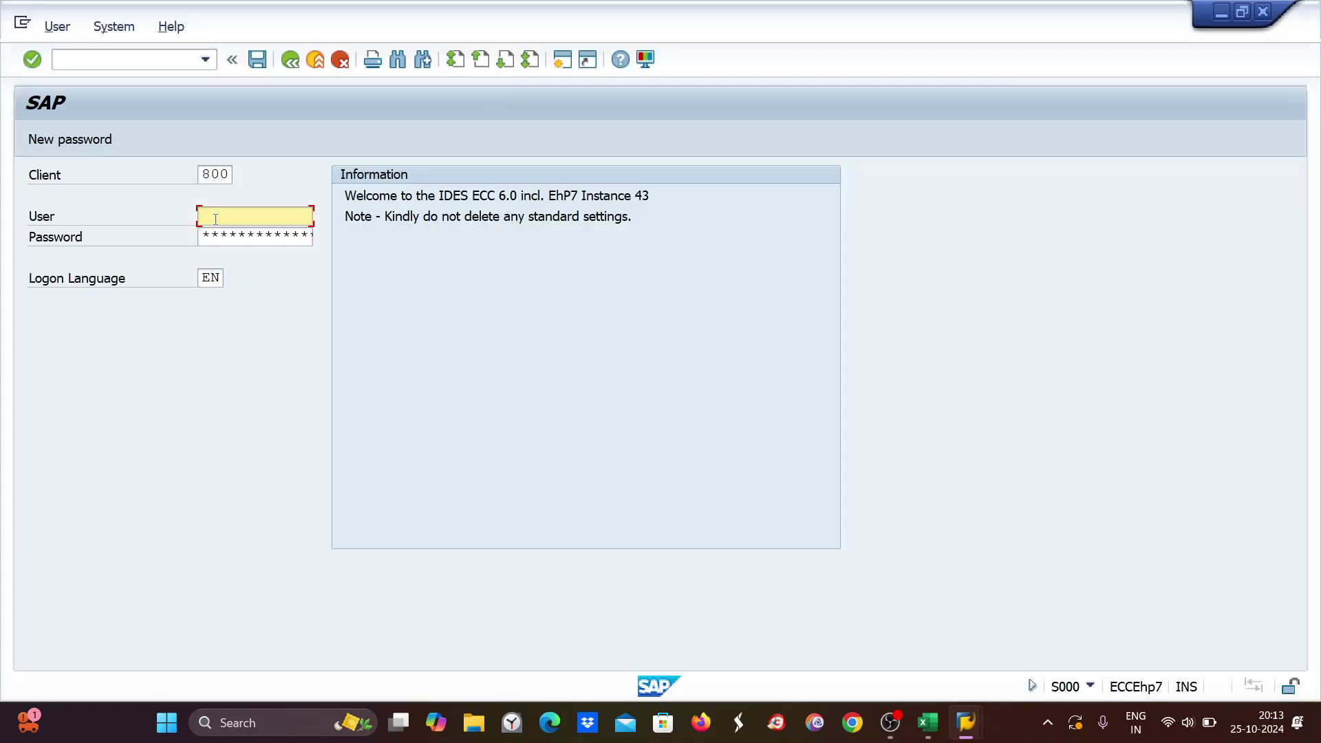
key(Tab)
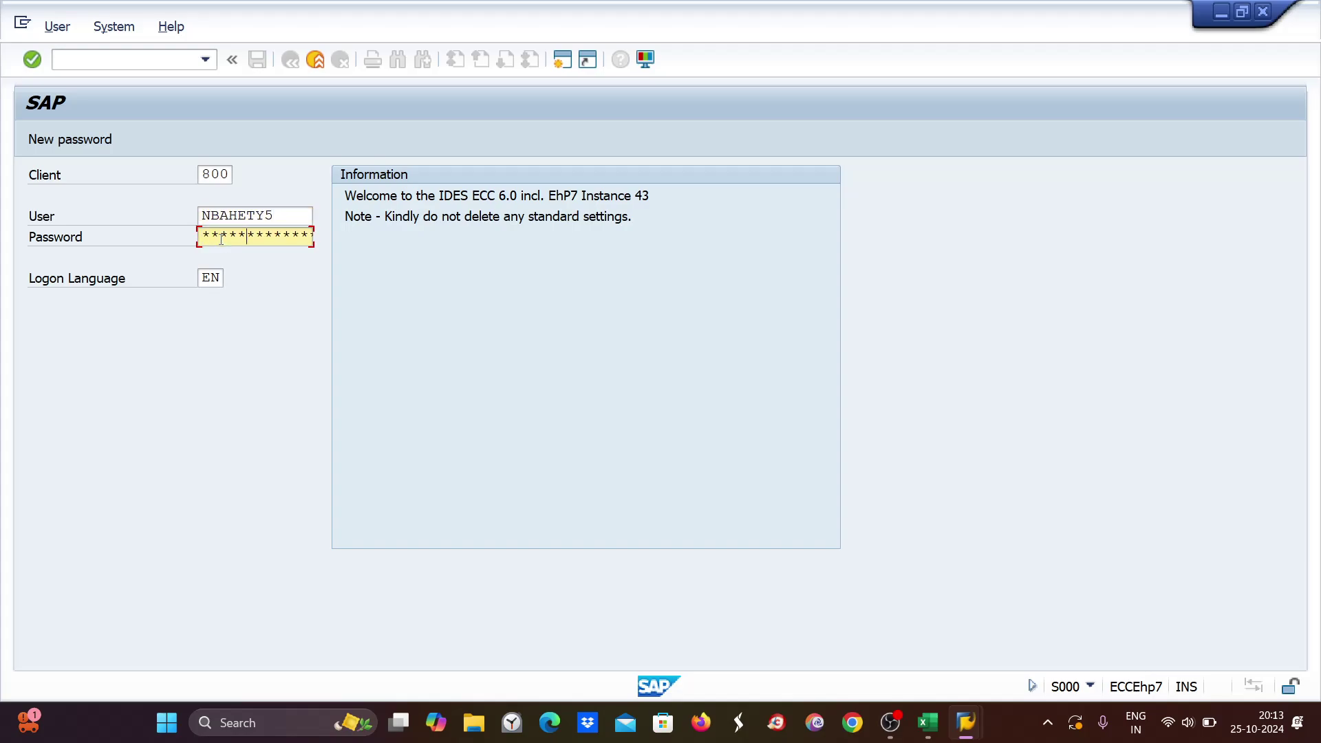
key(Return)
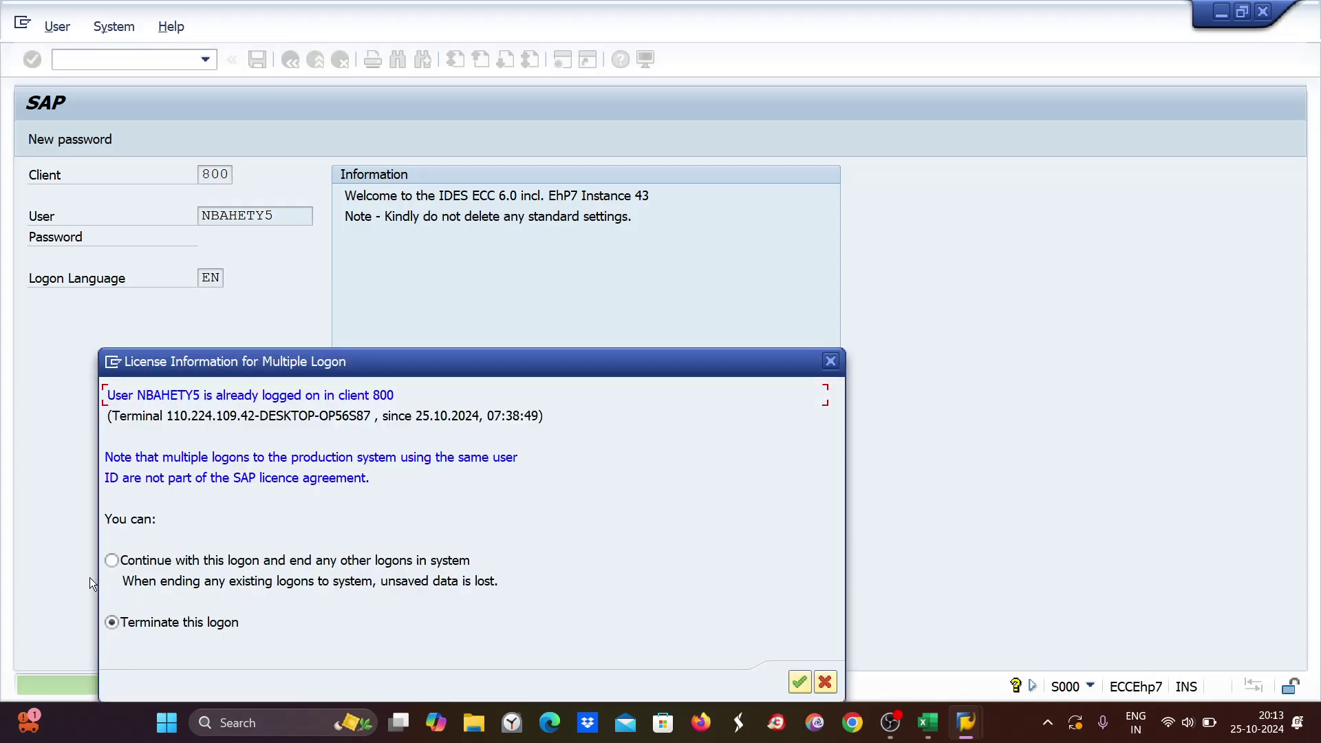
click(111, 560)
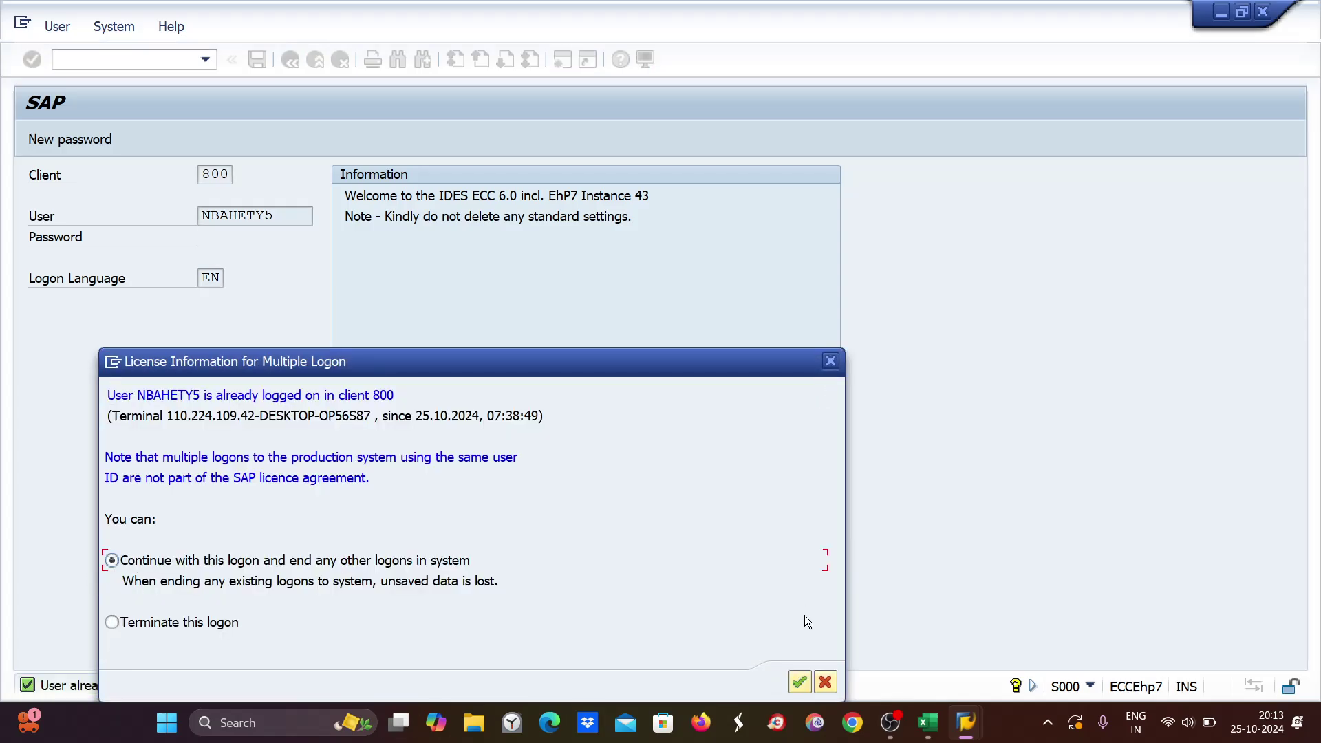
click(801, 683)
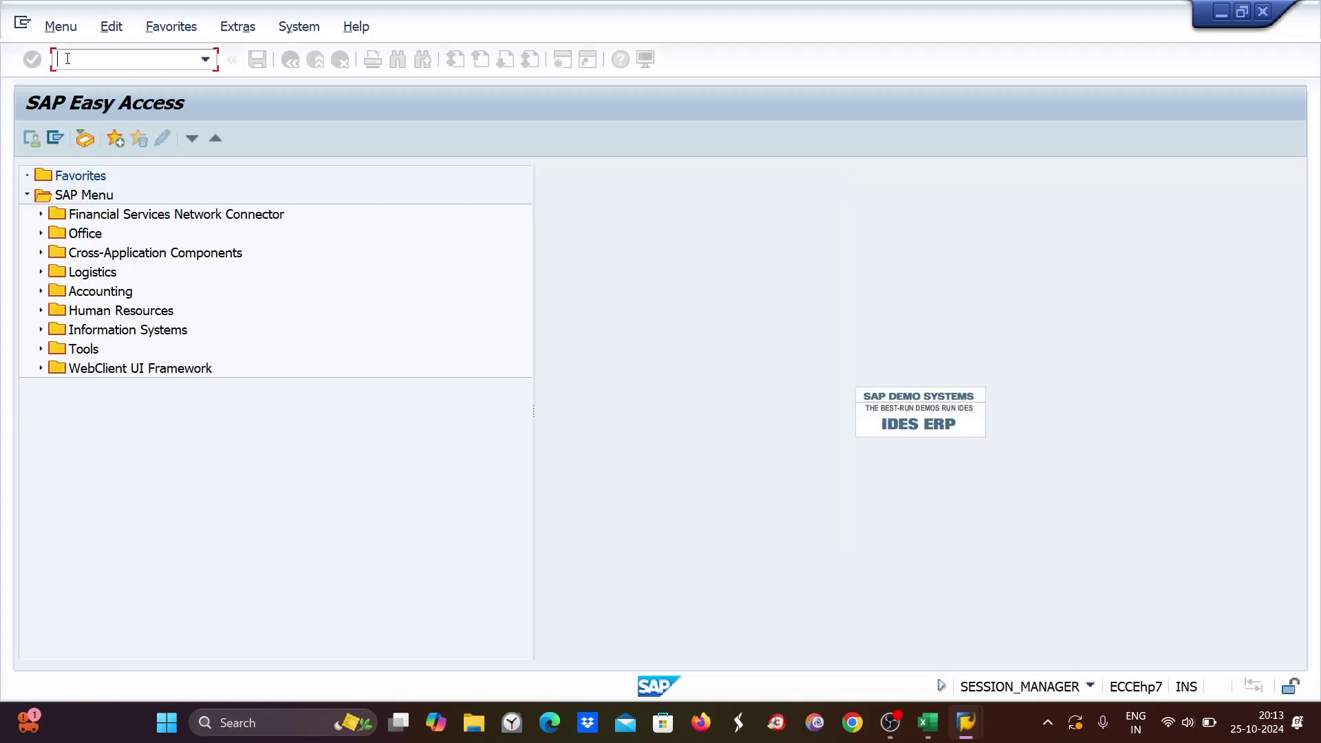
Open F110 and load the payment run dated 25.10.2024 with identification ZE89D.
text(F110)
key(Return)
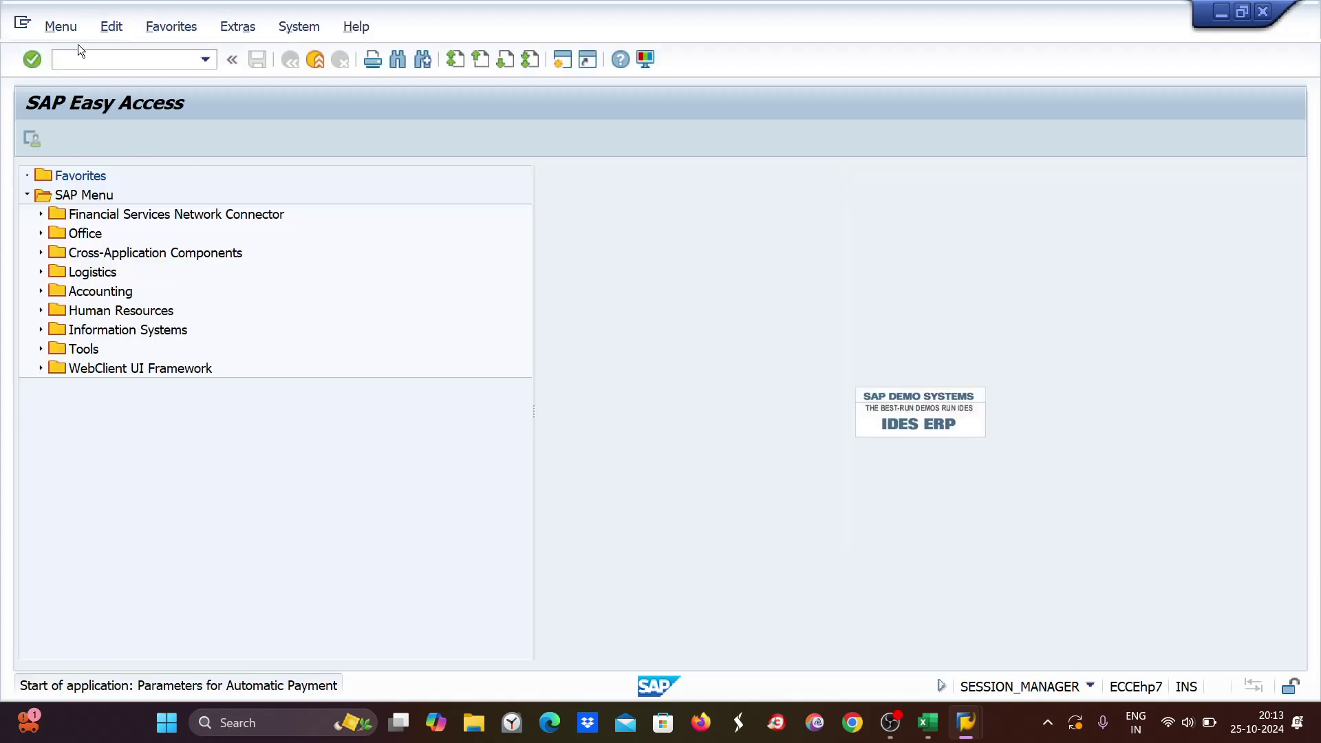
text(2)
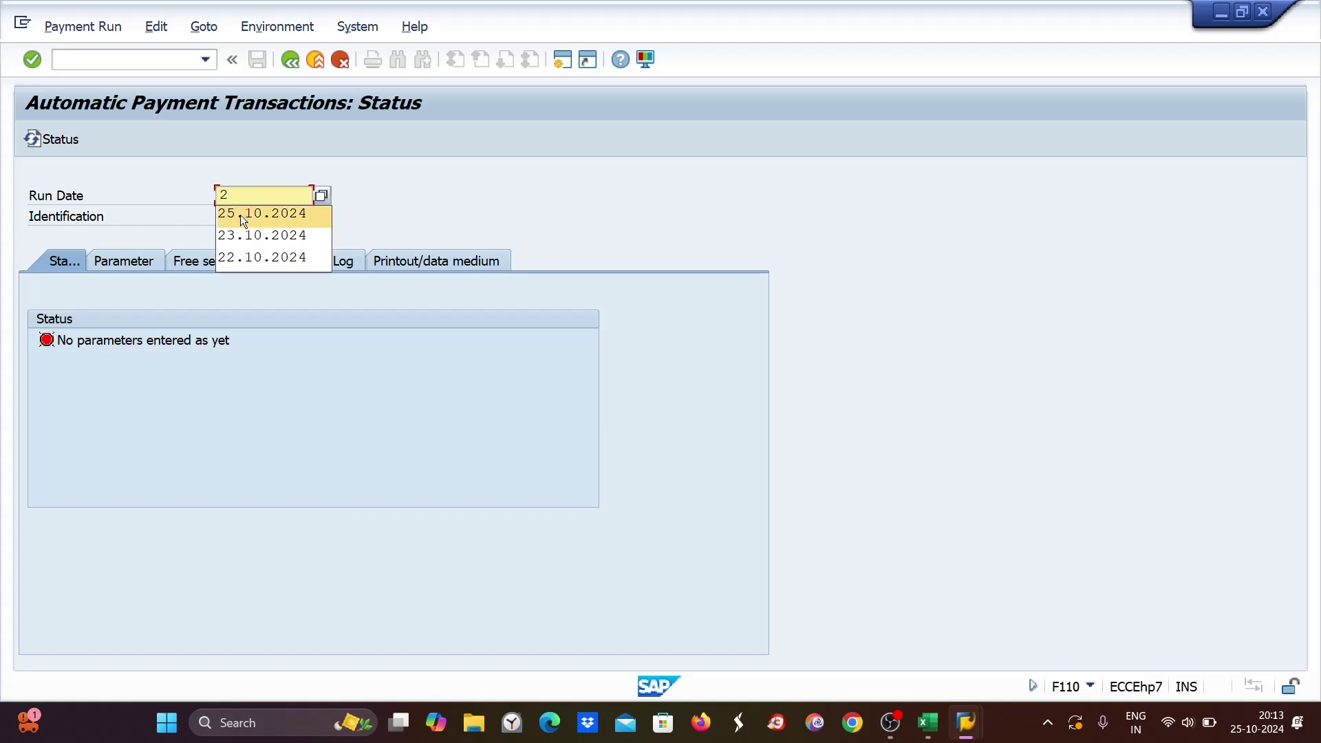
click(243, 220)
click(237, 217)
text(z)
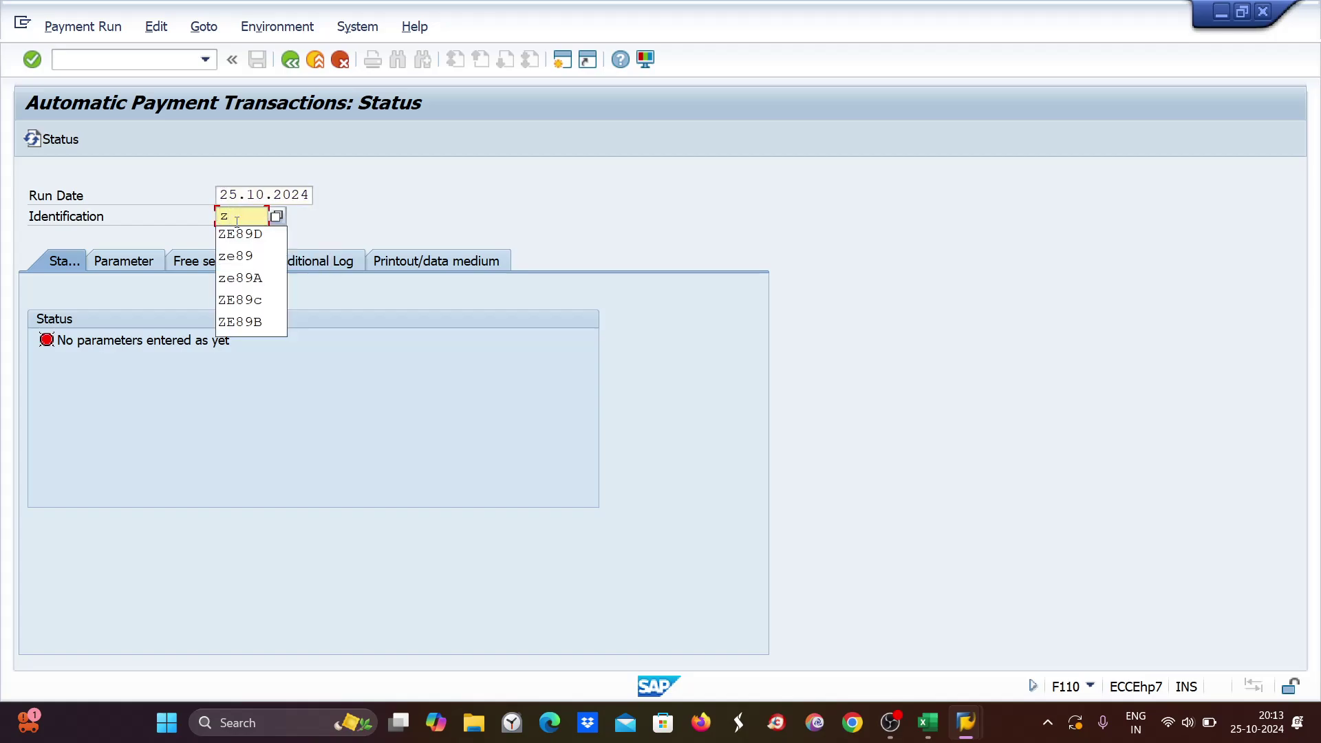
click(239, 234)
key(Return)
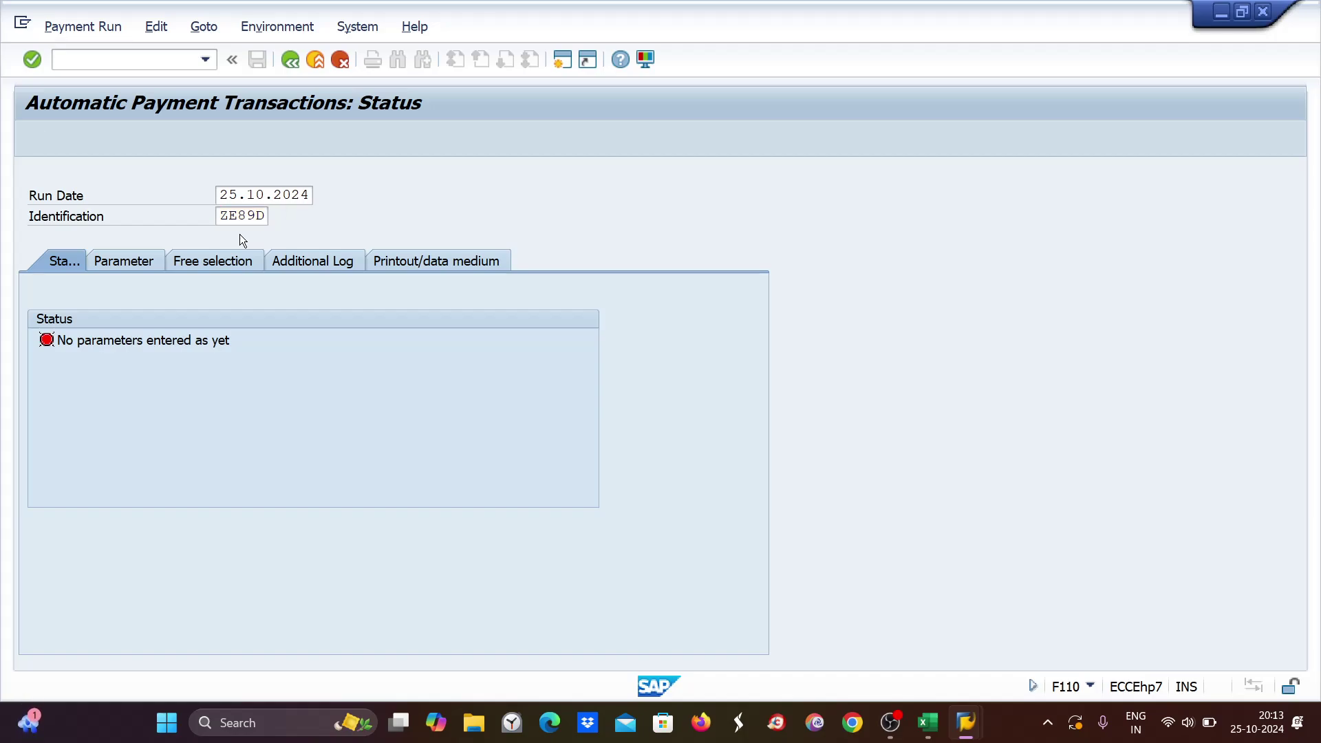
Delete the existing ZE89D payment proposal.
click(158, 26)
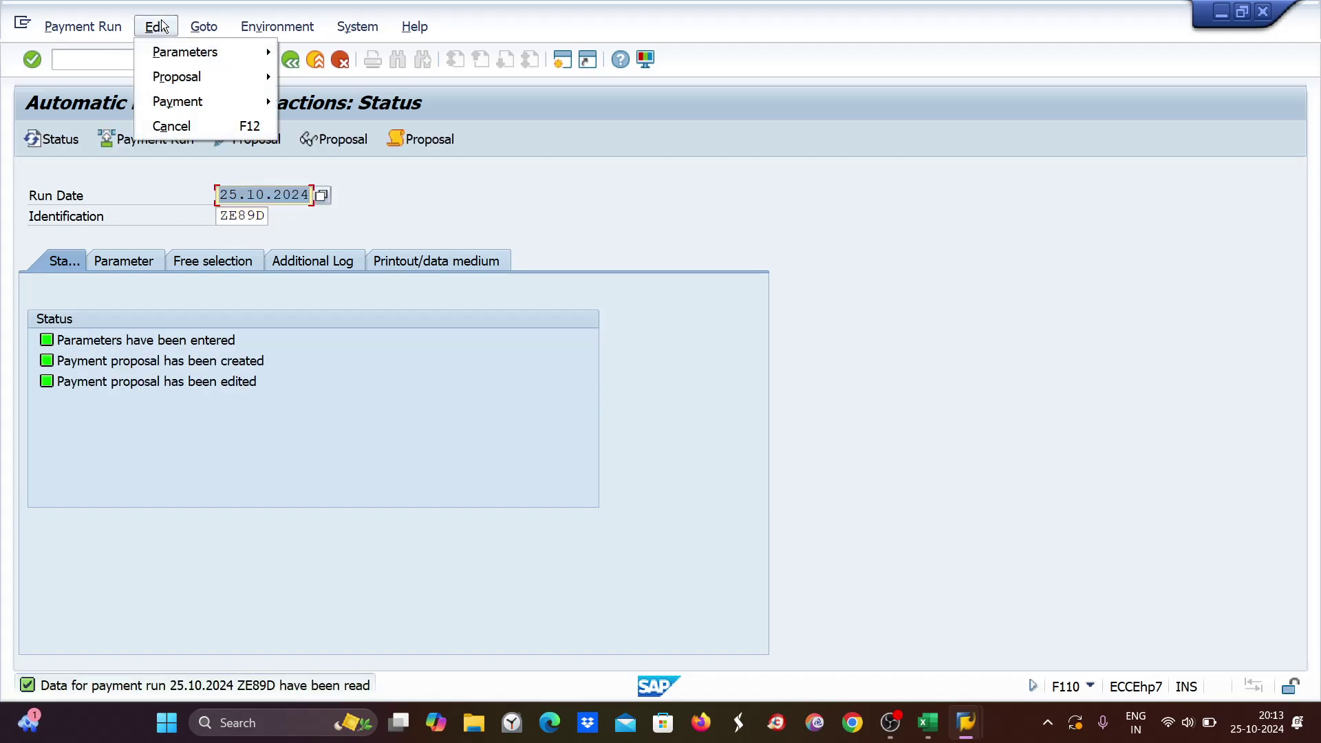
mouse_move(180, 71)
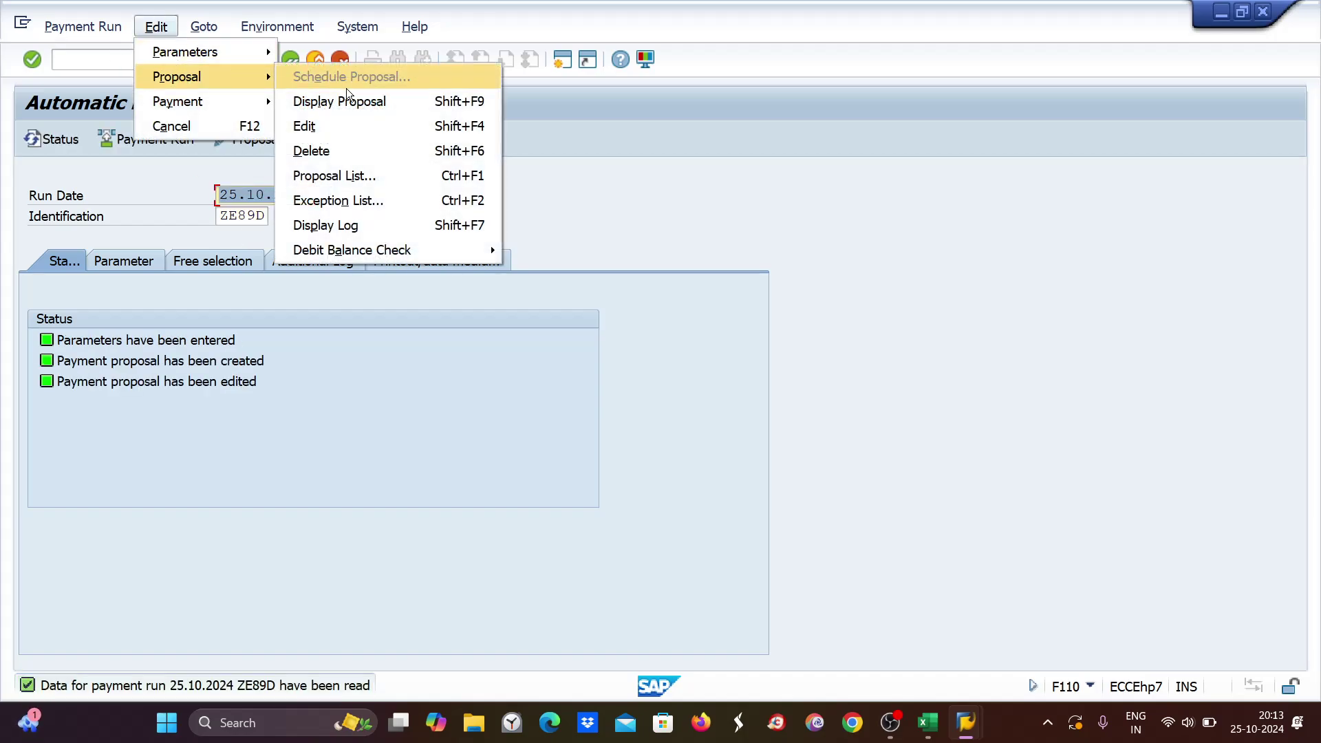
click(325, 153)
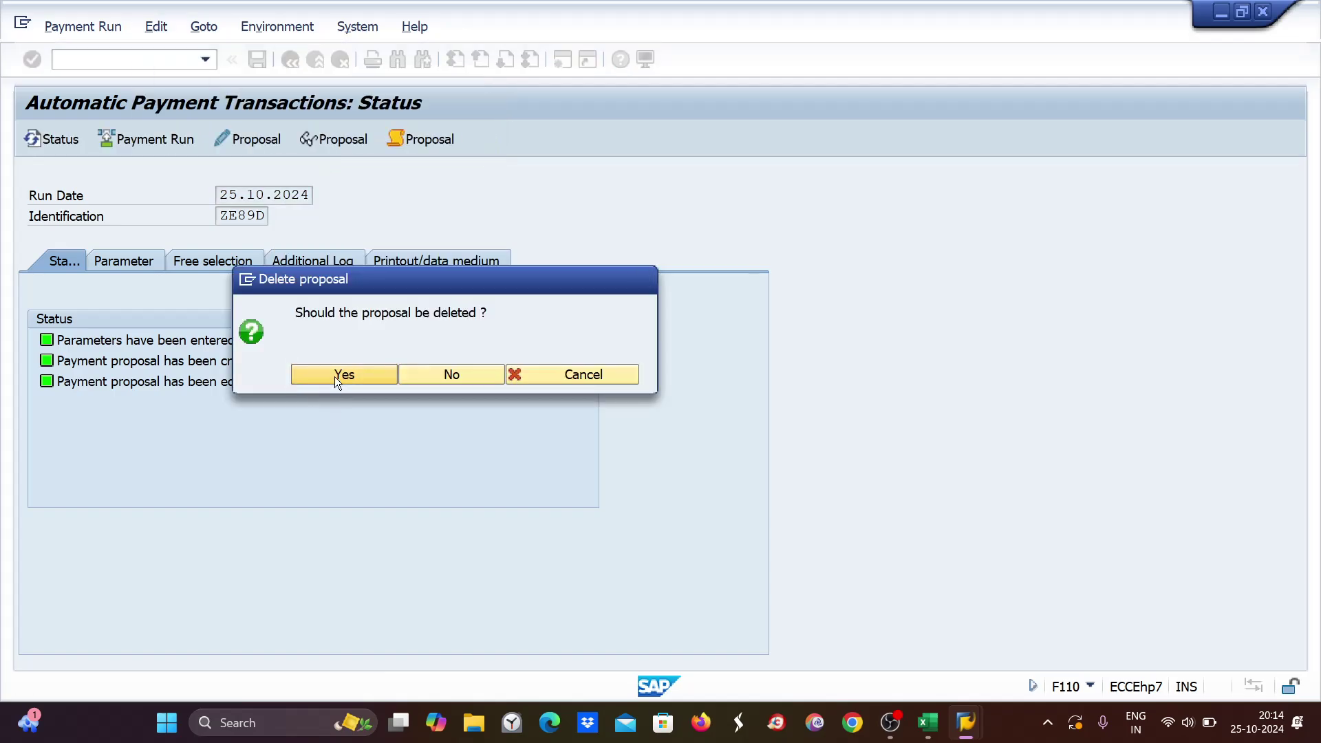
click(334, 378)
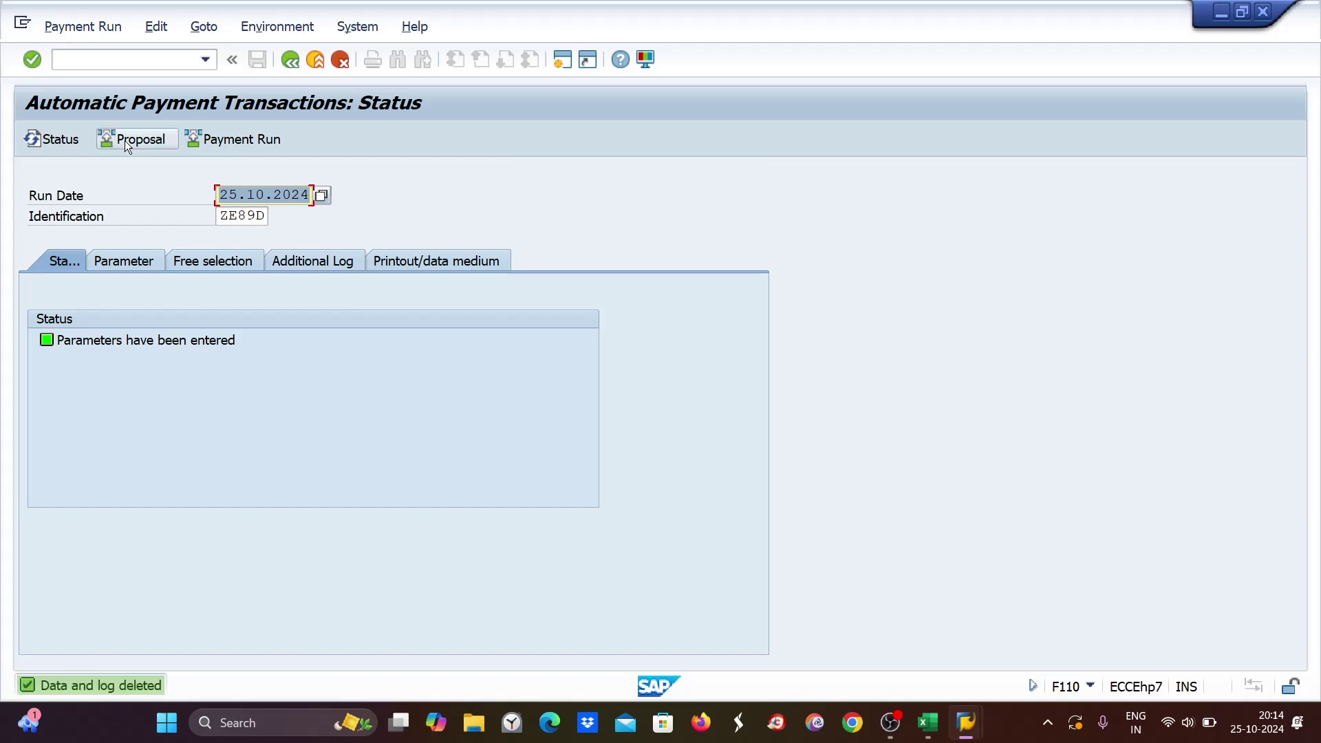
Schedule a new ZE89D proposal to start immediately, refresh the status and display it.
click(126, 140)
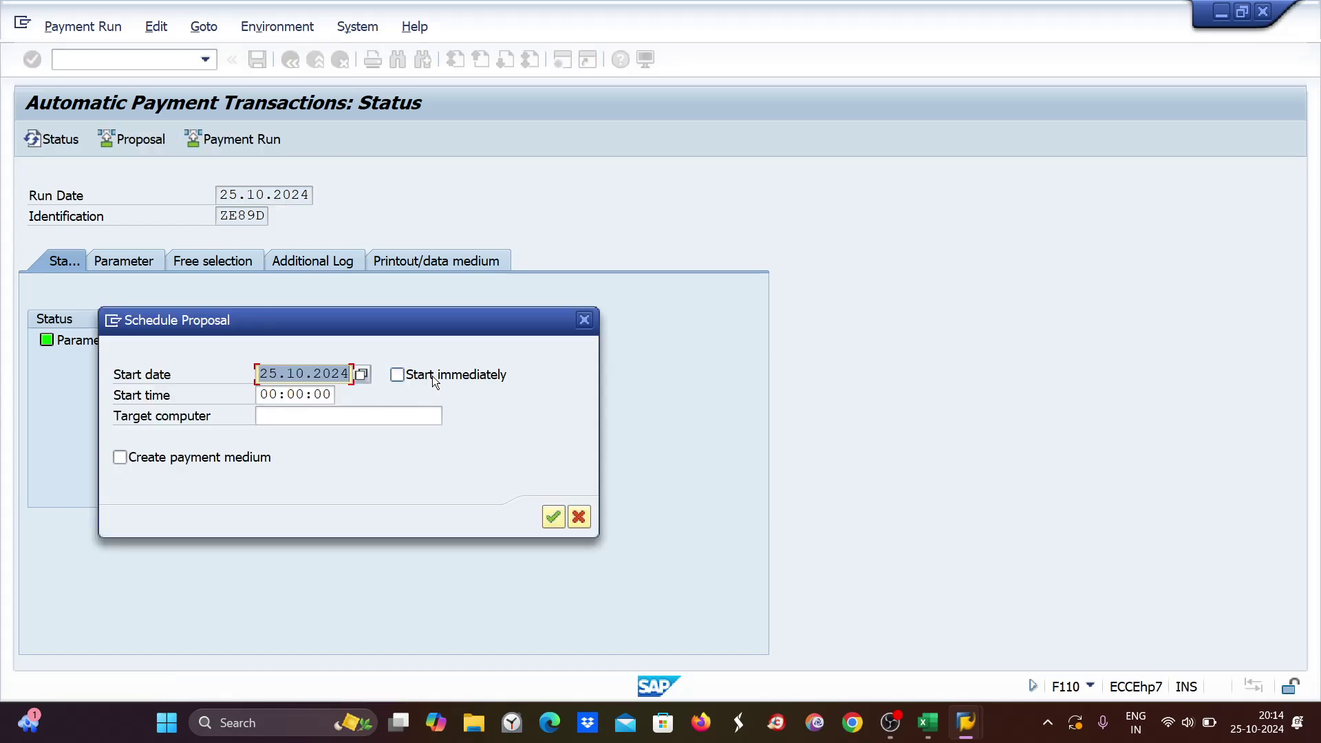
click(397, 375)
click(549, 522)
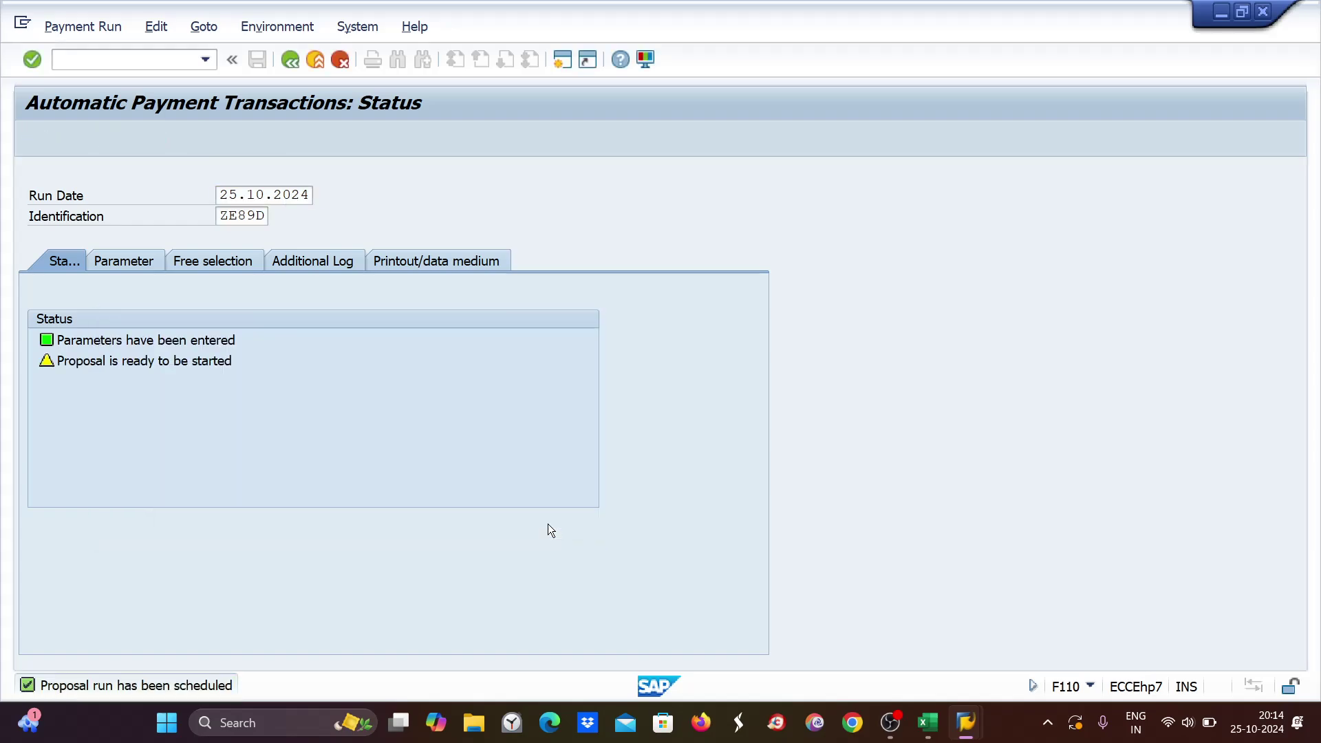
click(52, 139)
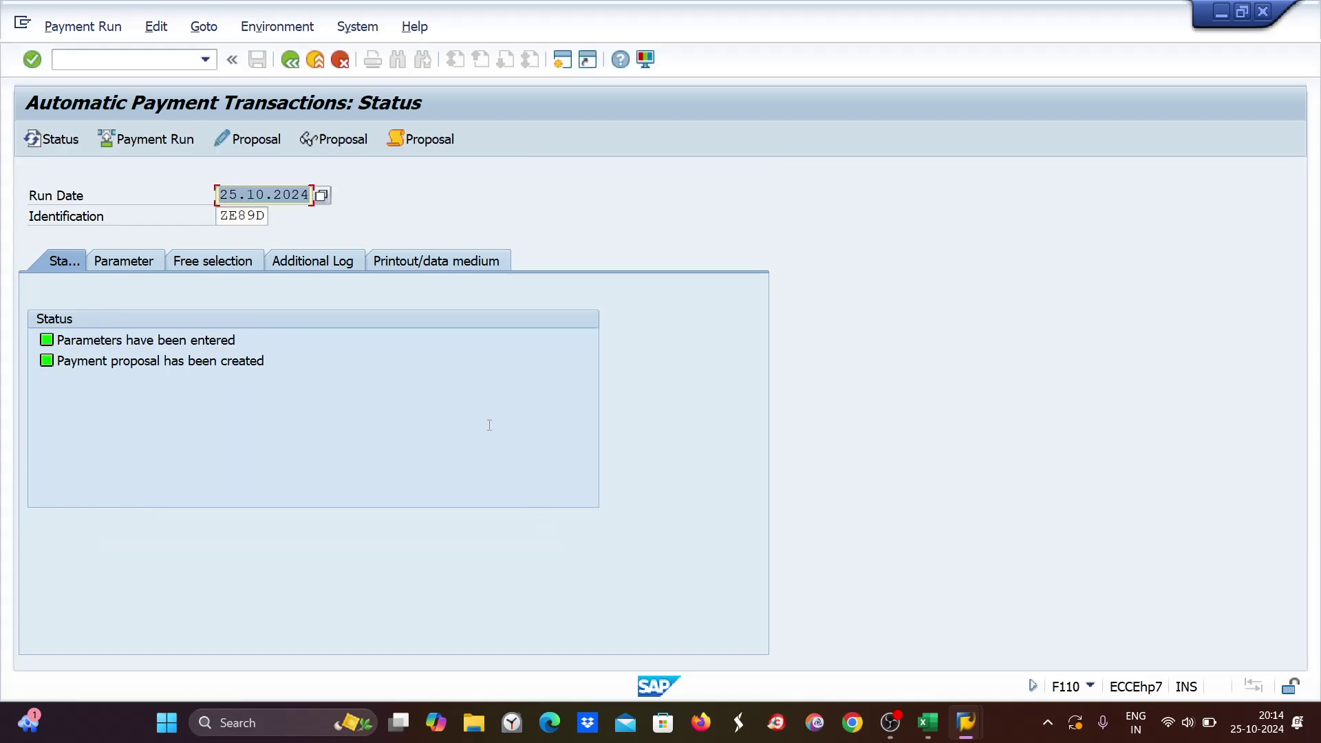
click(311, 138)
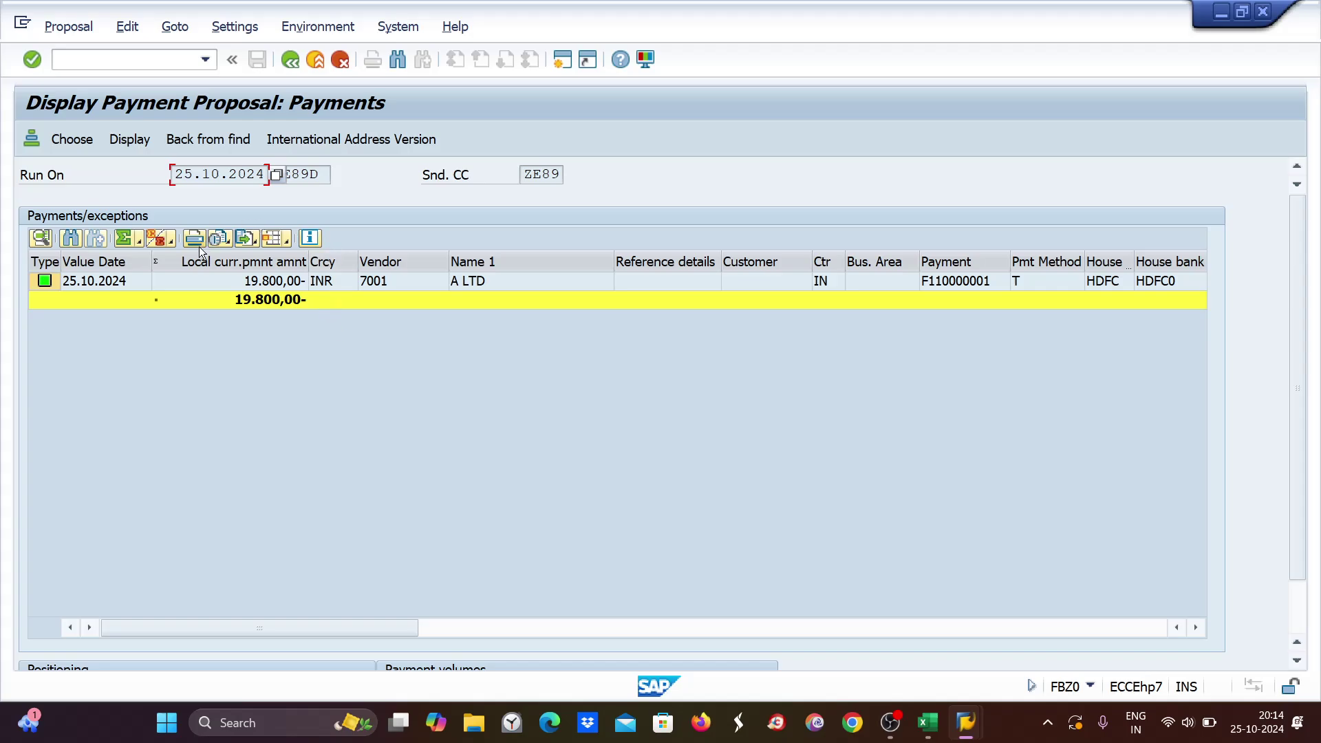
Review the proposal's single 19.800,00 INR payment to vendor 7001, method T, house bank HDFC.
key(Tab)
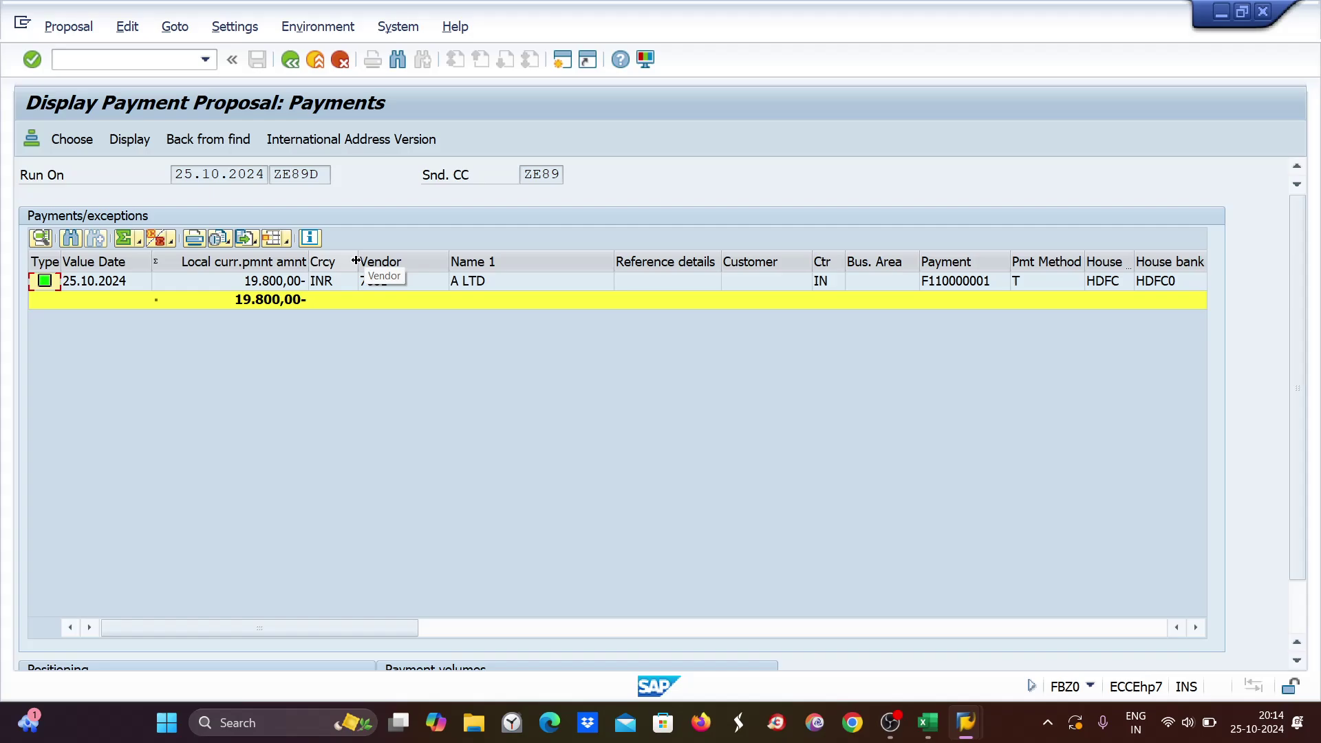
Note 'particular time', 25.10.2024 and ze89D in Excel cells I6 to I8.
mouse_move(972, 733)
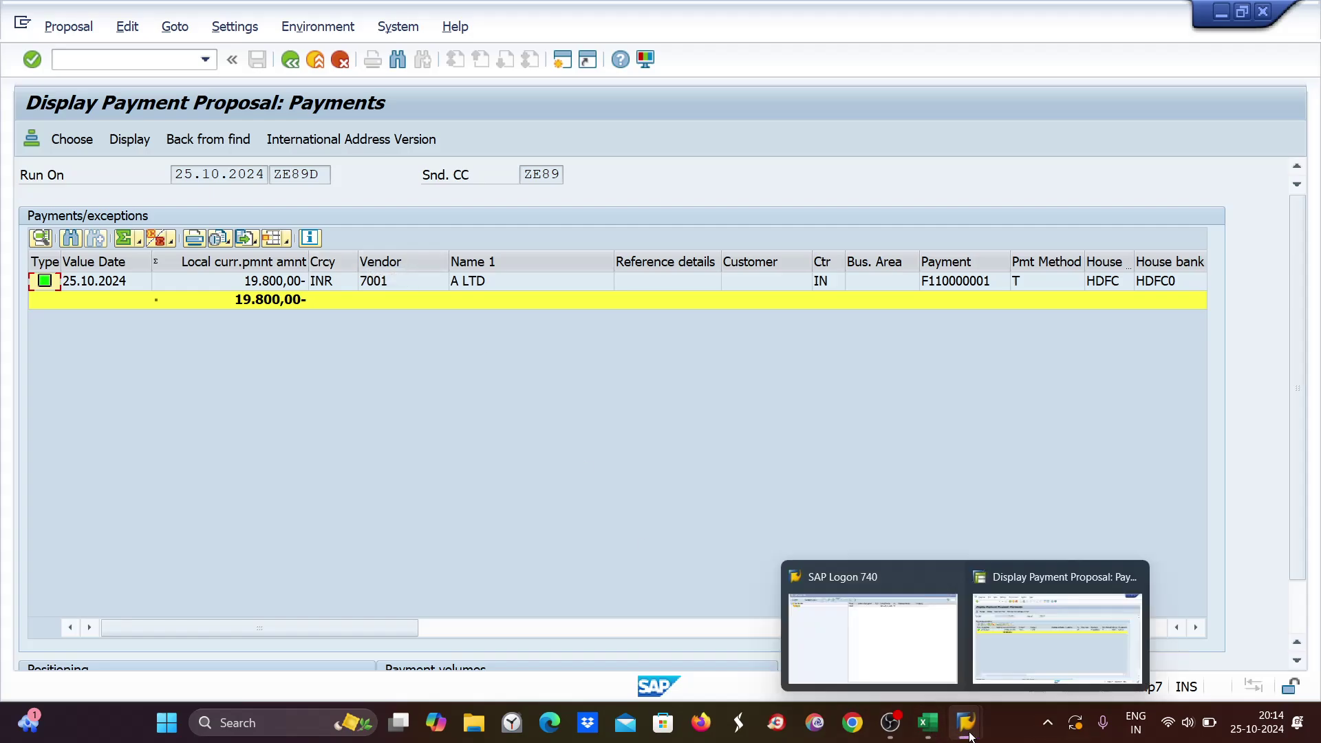
click(929, 722)
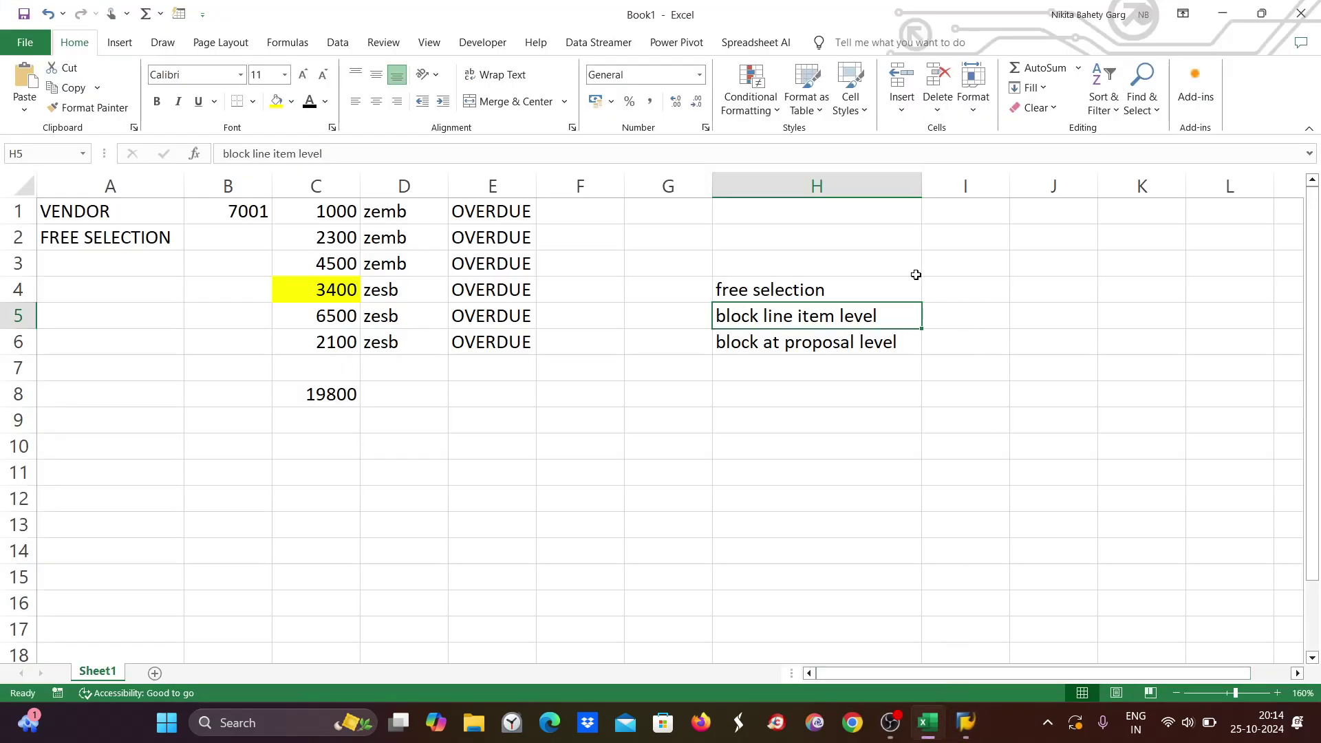
double_click(943, 339)
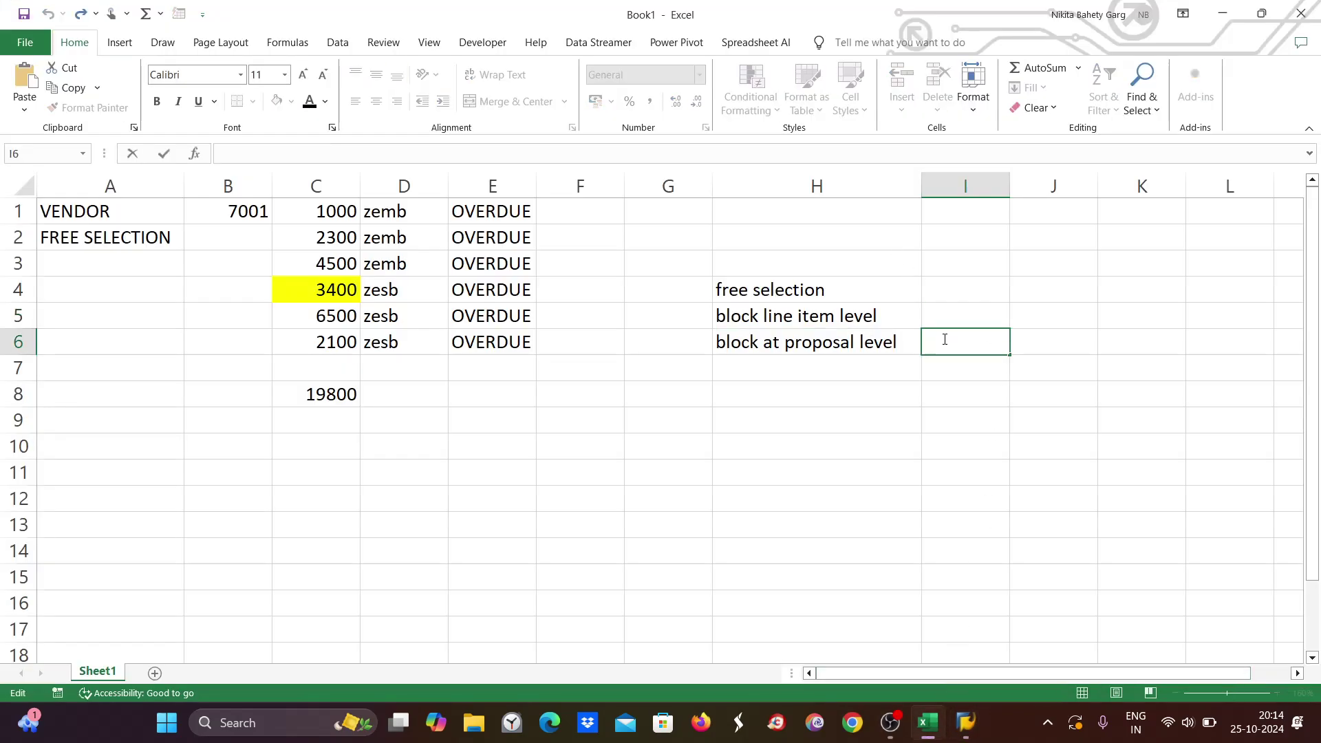
text(particulat)
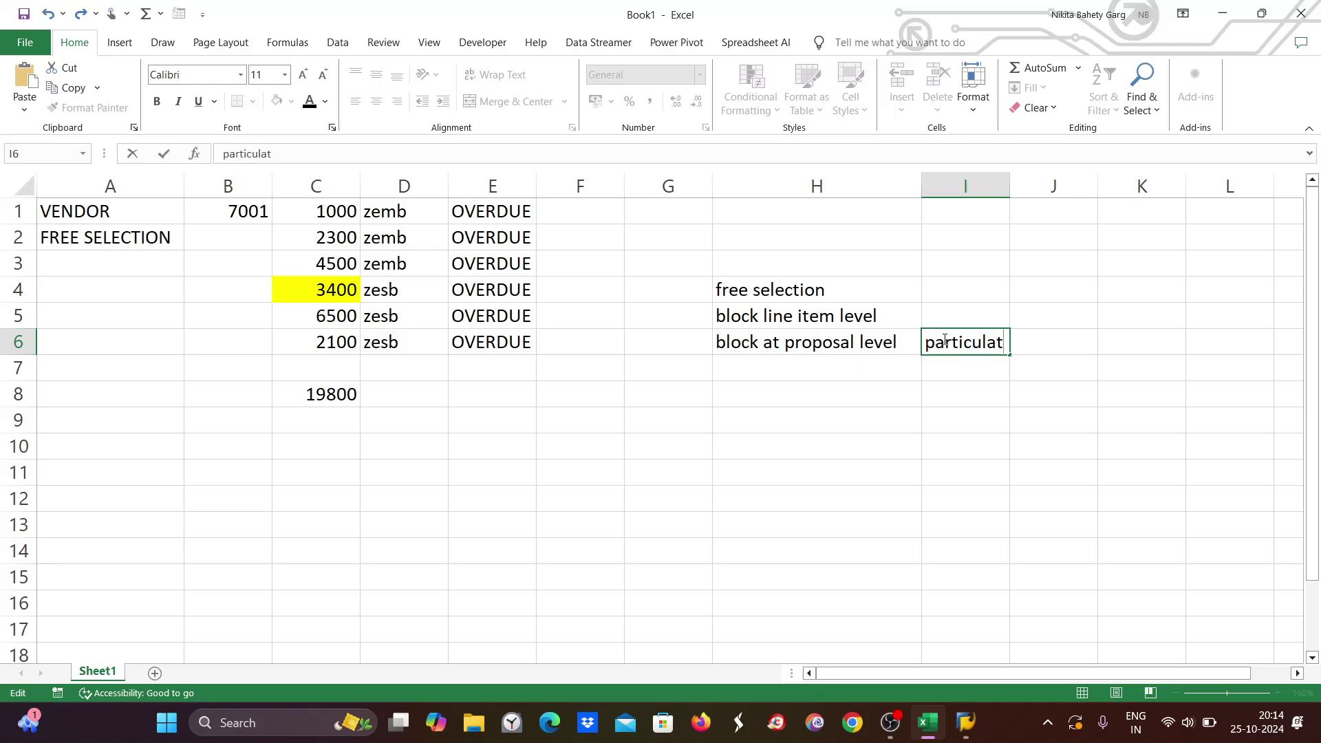
key(BackSpace)
text(r time)
double_click(967, 371)
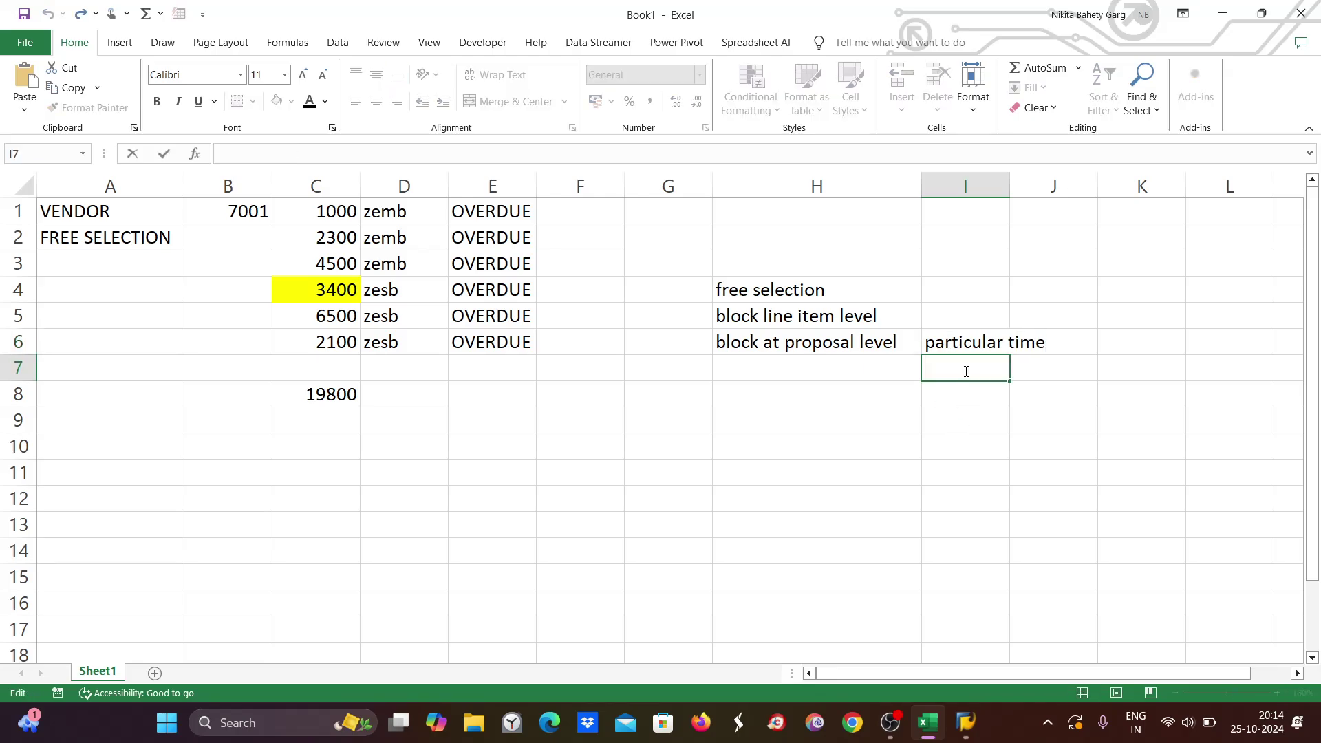
text(25.10.2024)
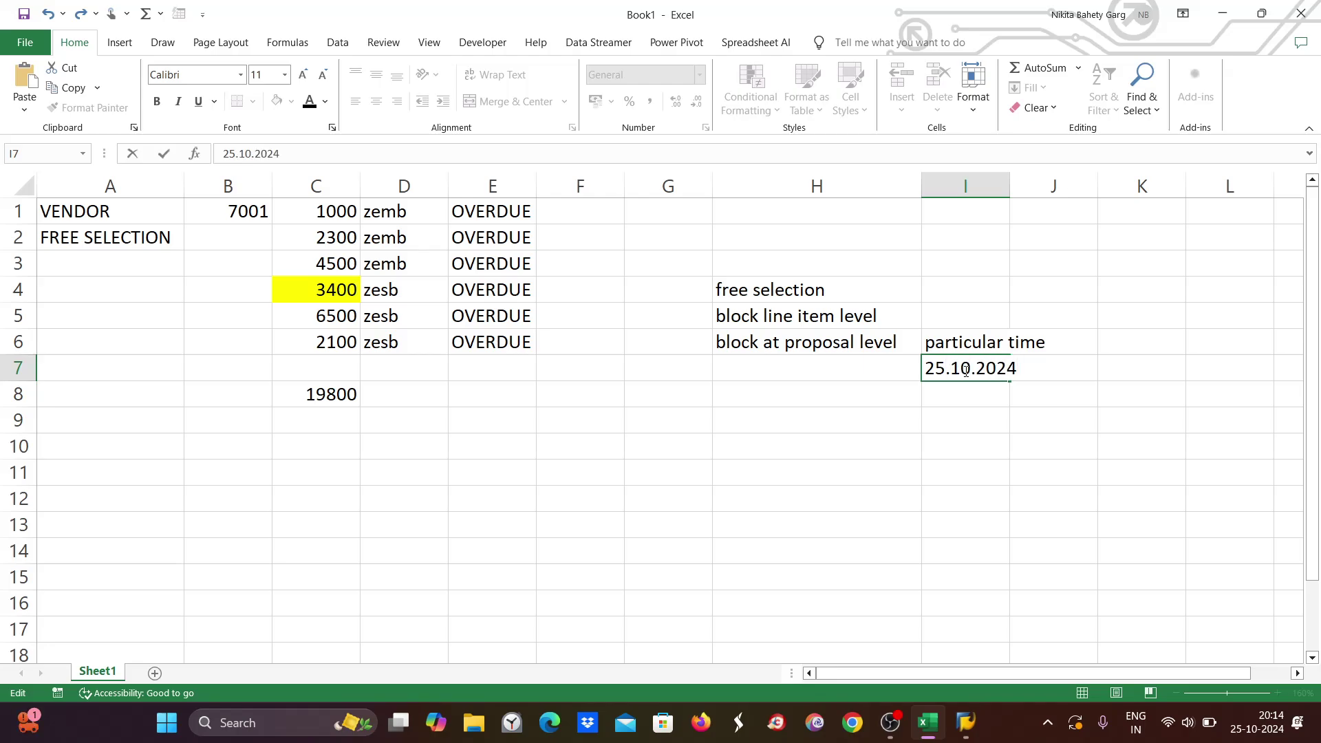
click(965, 386)
text(z)
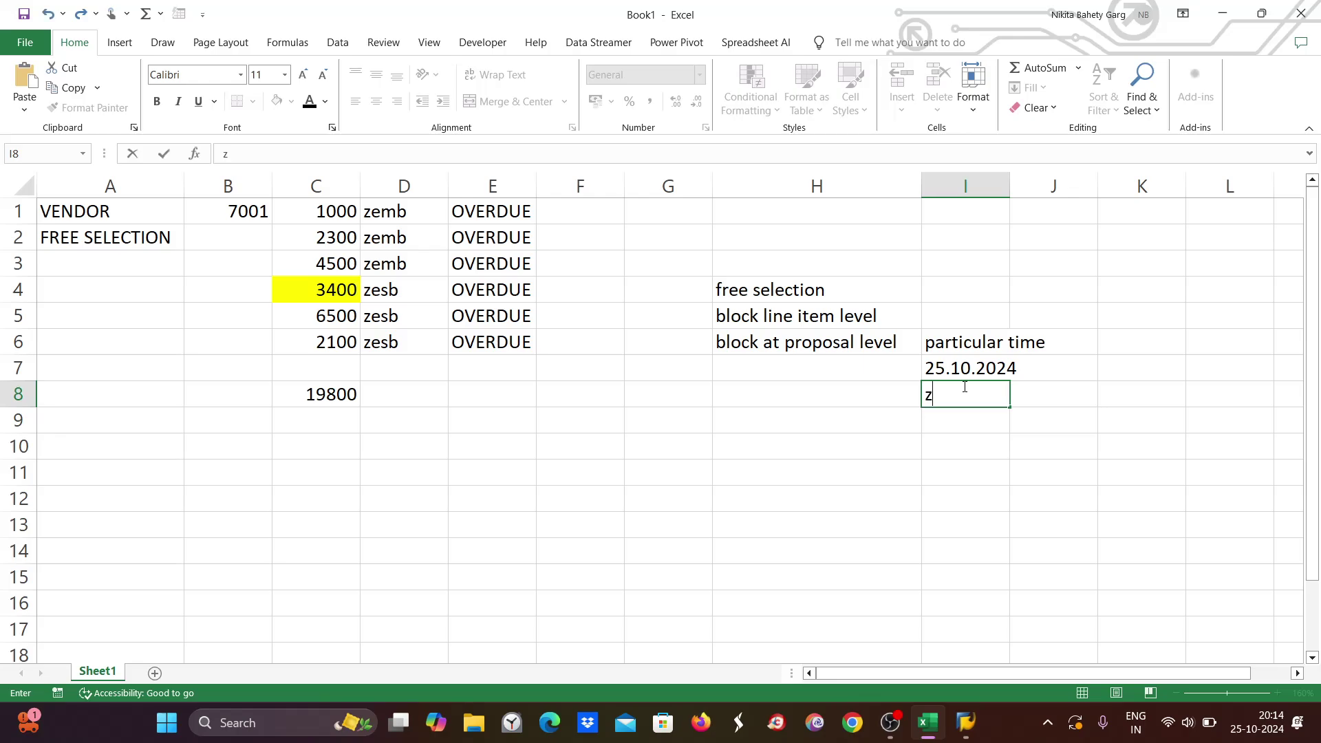
text(e89D)
mouse_move(966, 726)
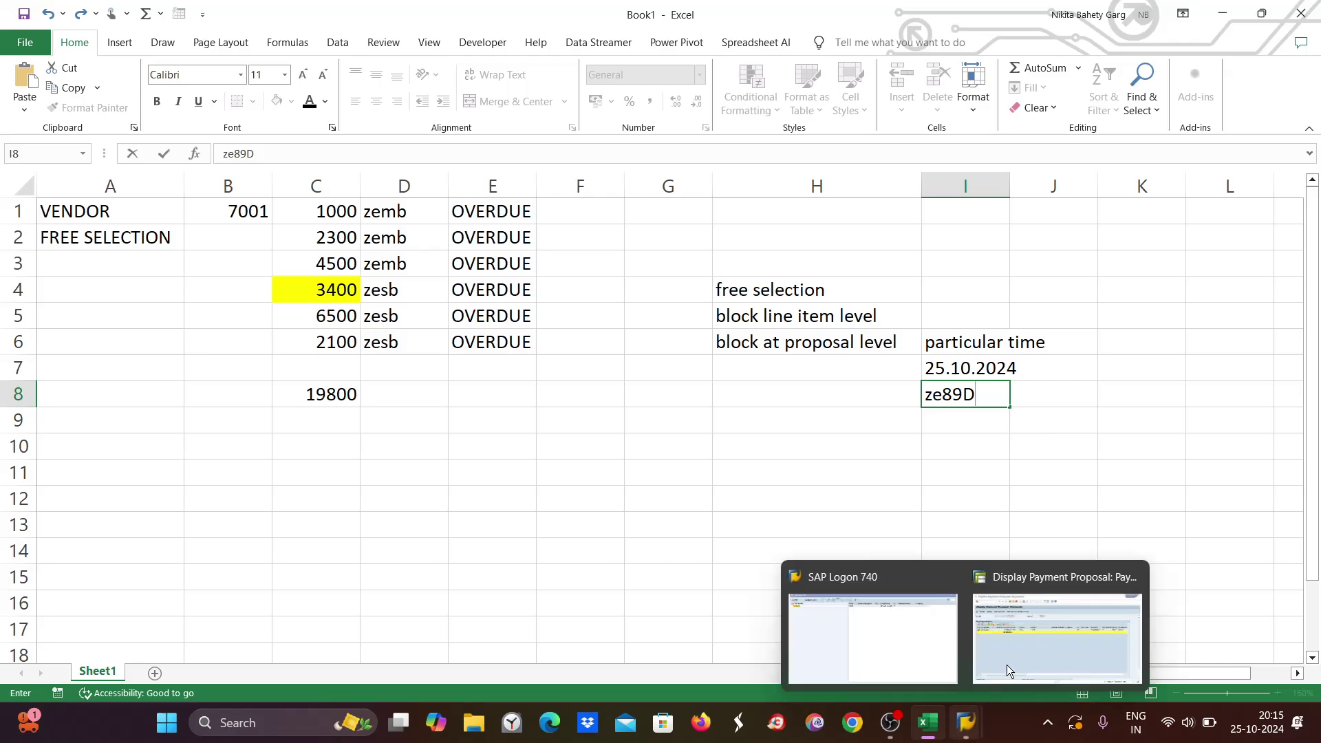
click(1053, 647)
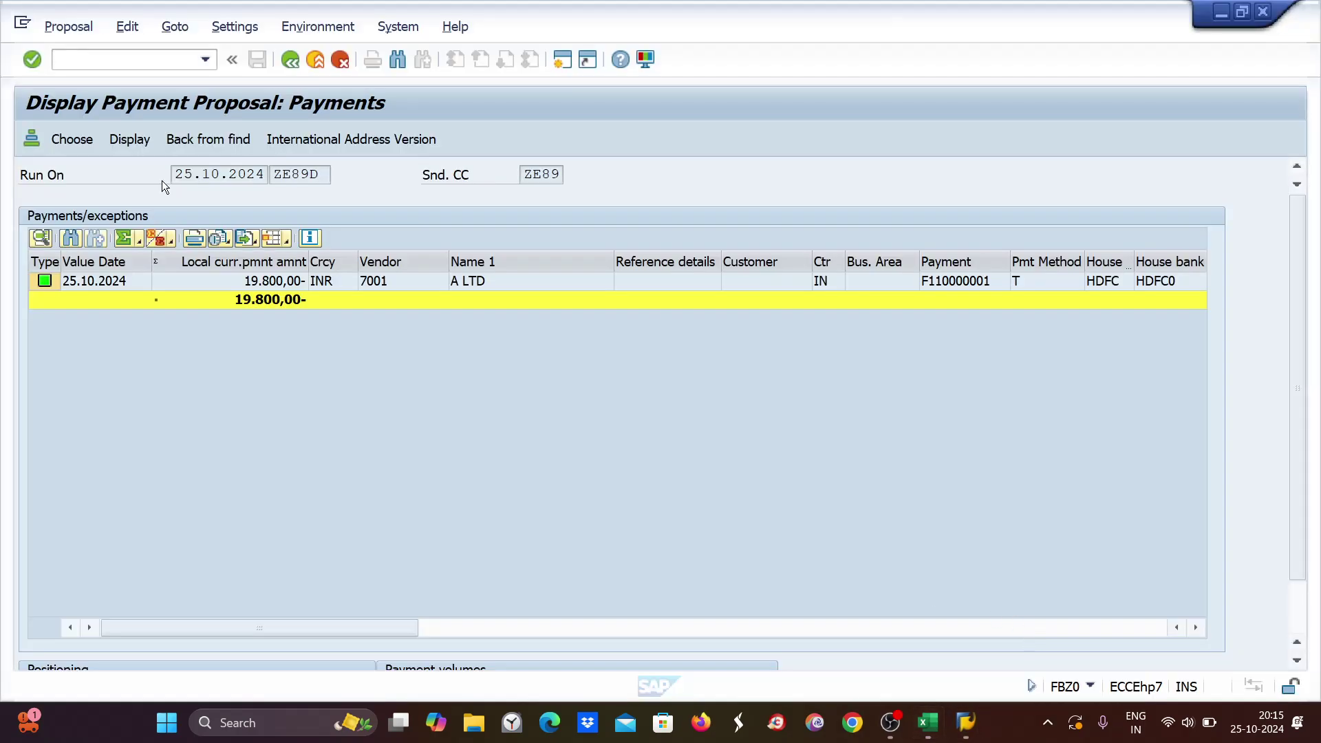
Delete the ZE89D proposal again, leaving the run at parameters entered.
click(289, 59)
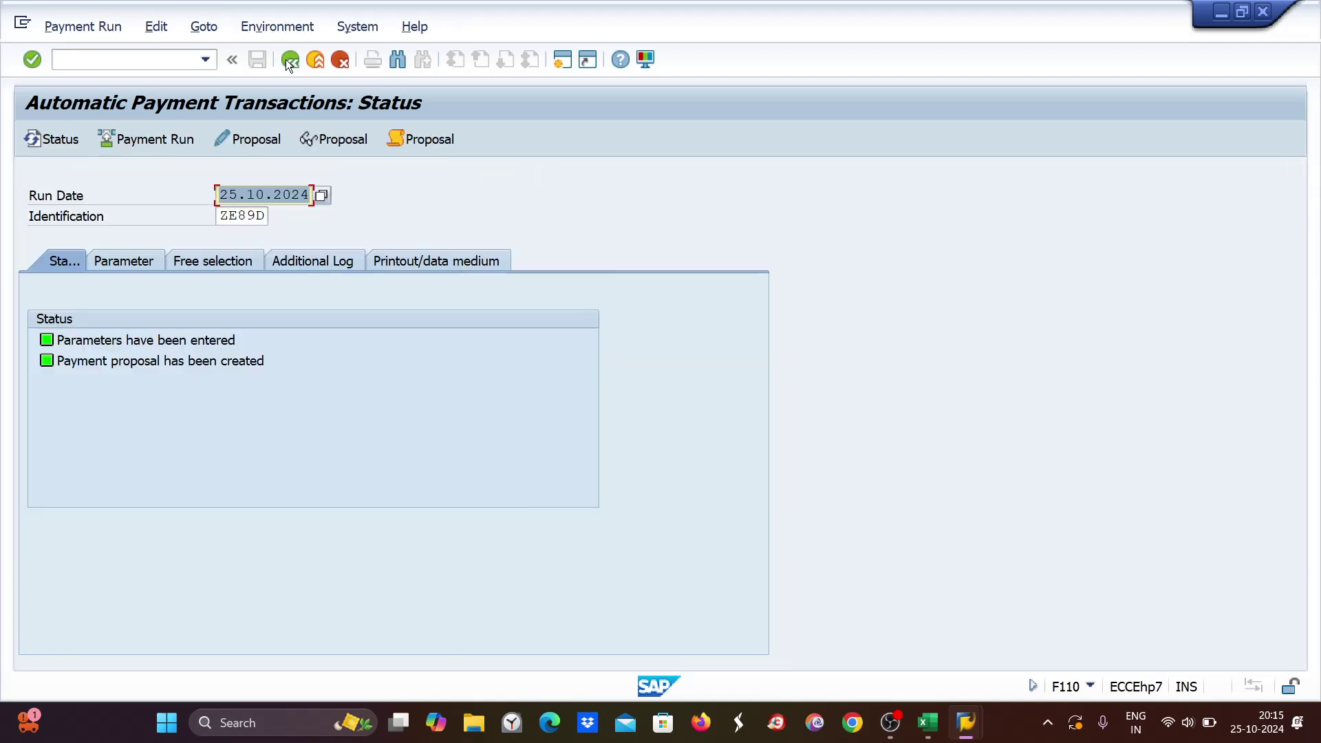
click(156, 26)
mouse_move(228, 77)
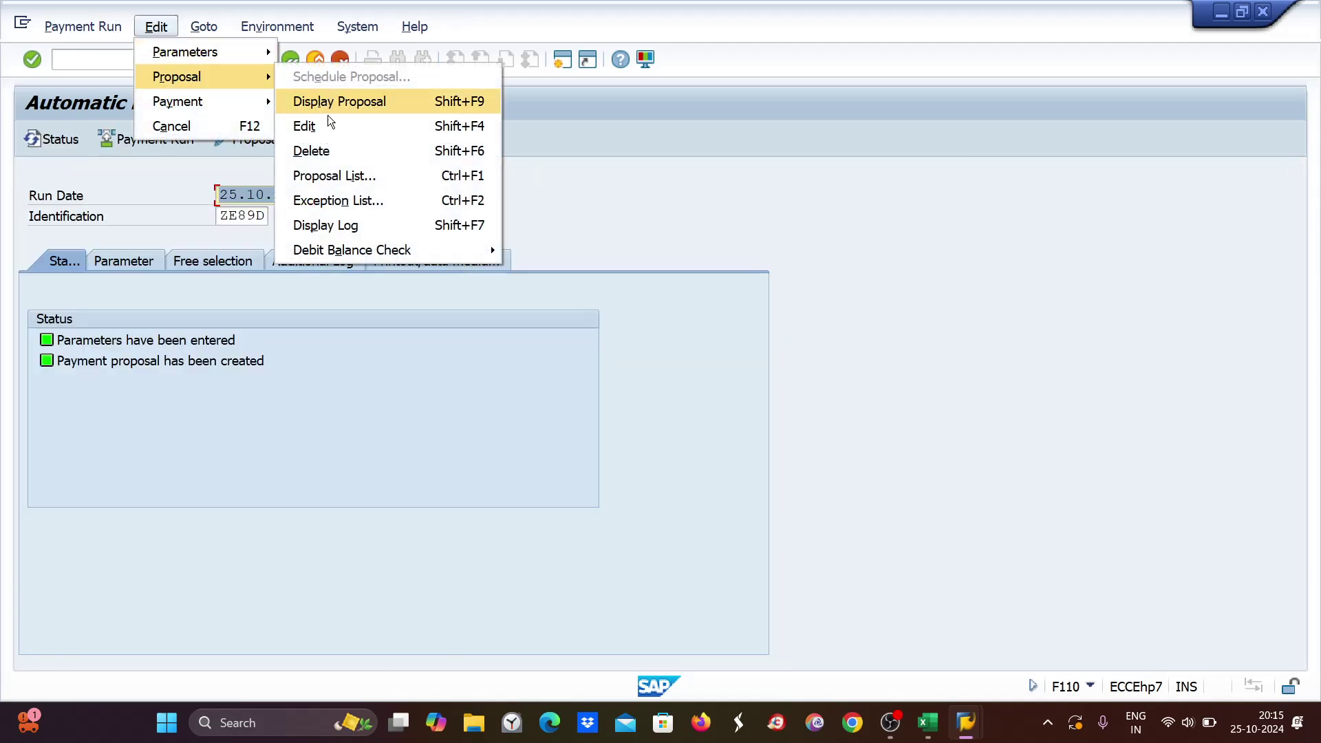
click(319, 151)
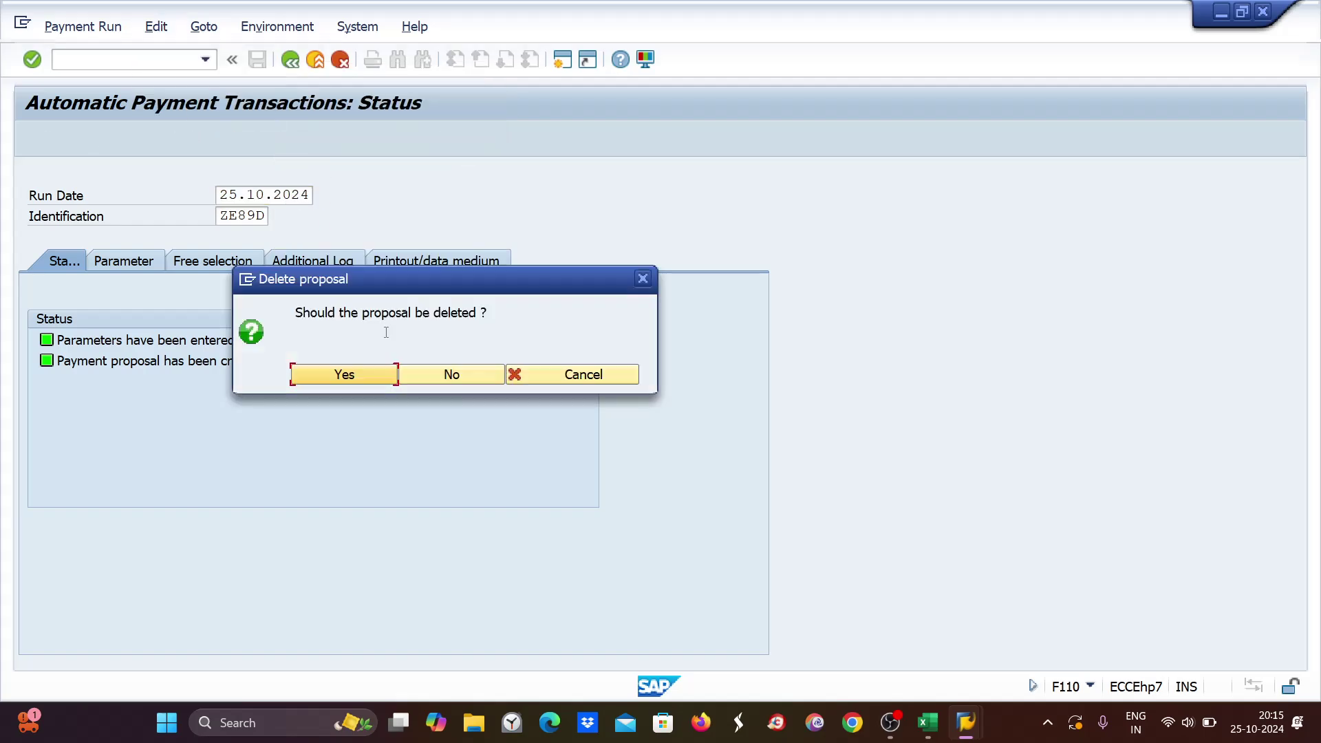
click(358, 380)
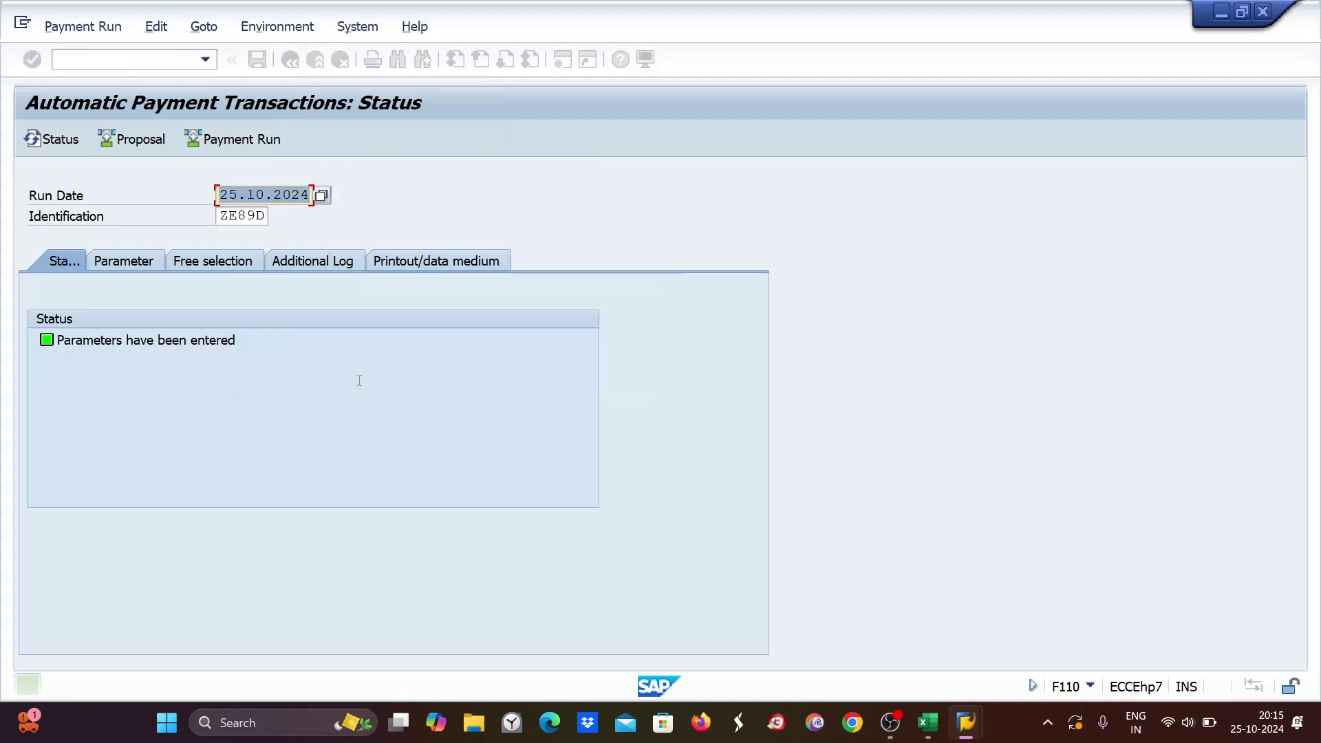
key(alt+Tab)
Retype the final D of 'ze89D' in cell I8, then return to the SAP payment run status.
click(962, 368)
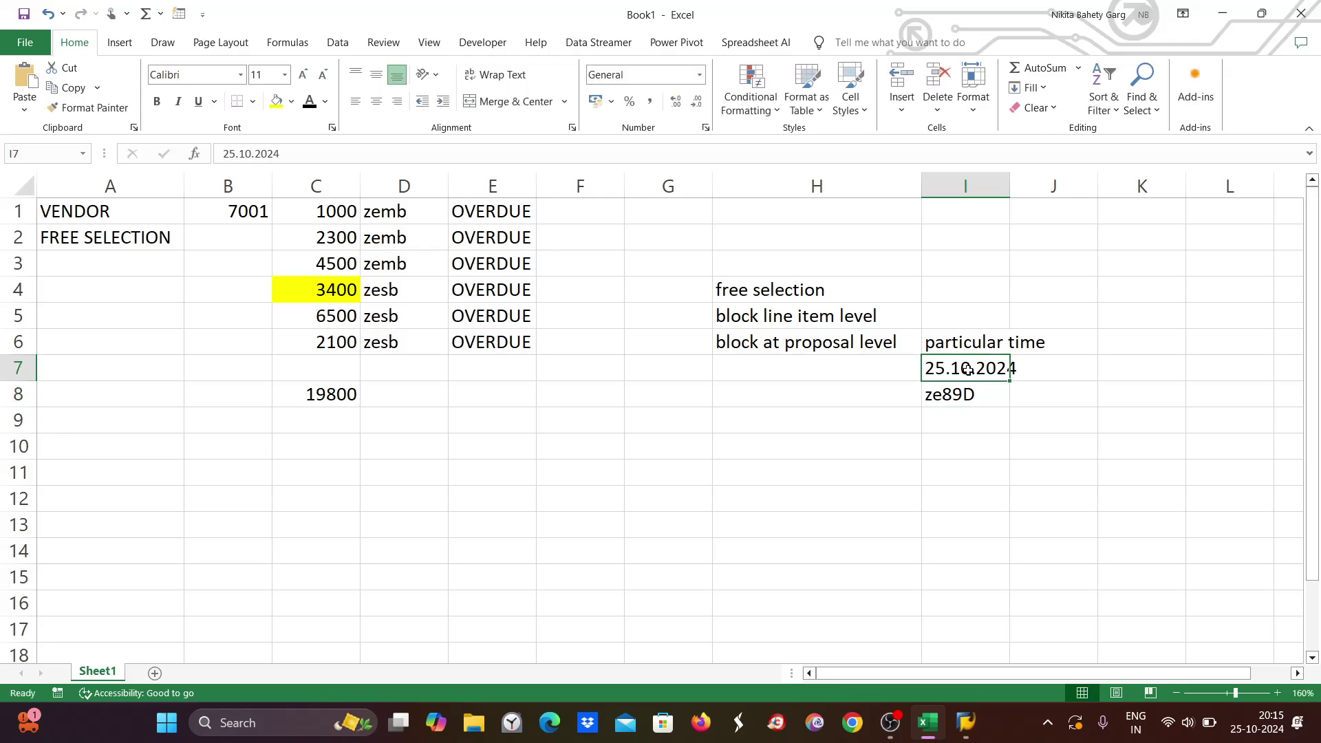
click(960, 390)
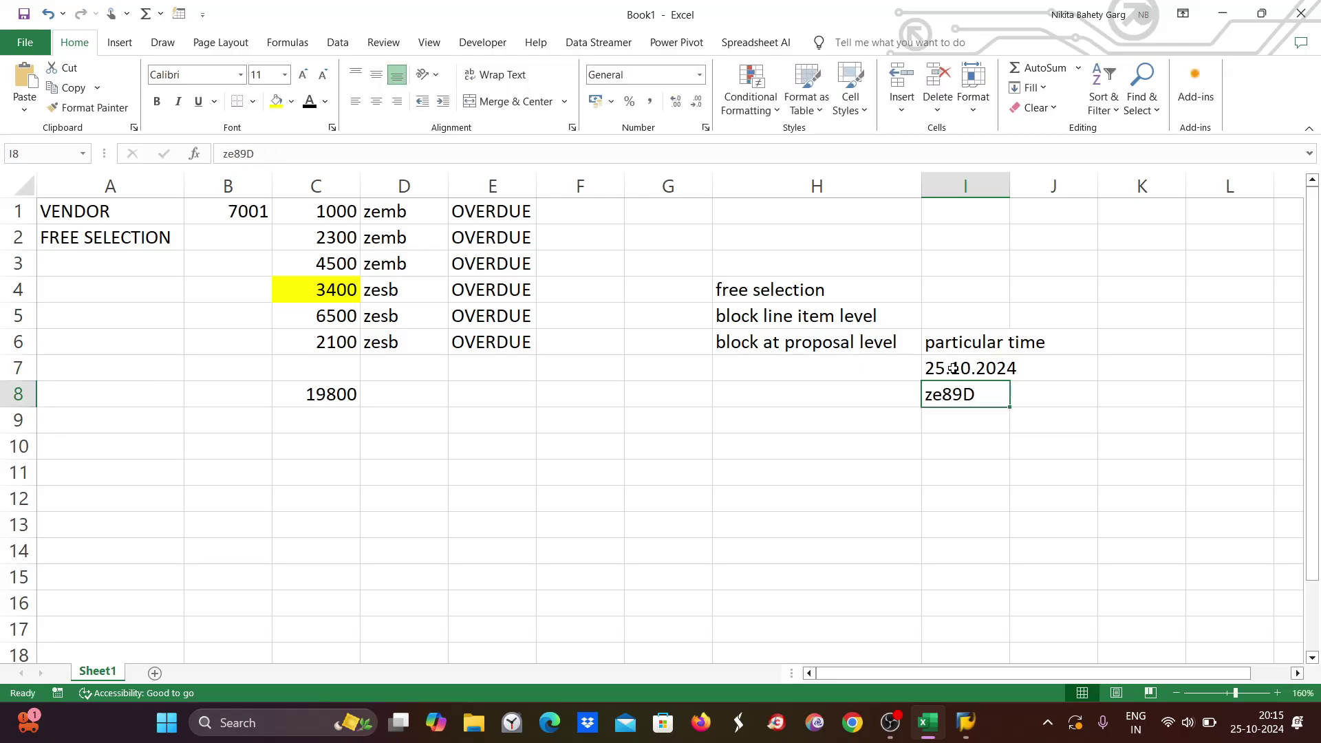
click(954, 368)
click(950, 397)
double_click(977, 394)
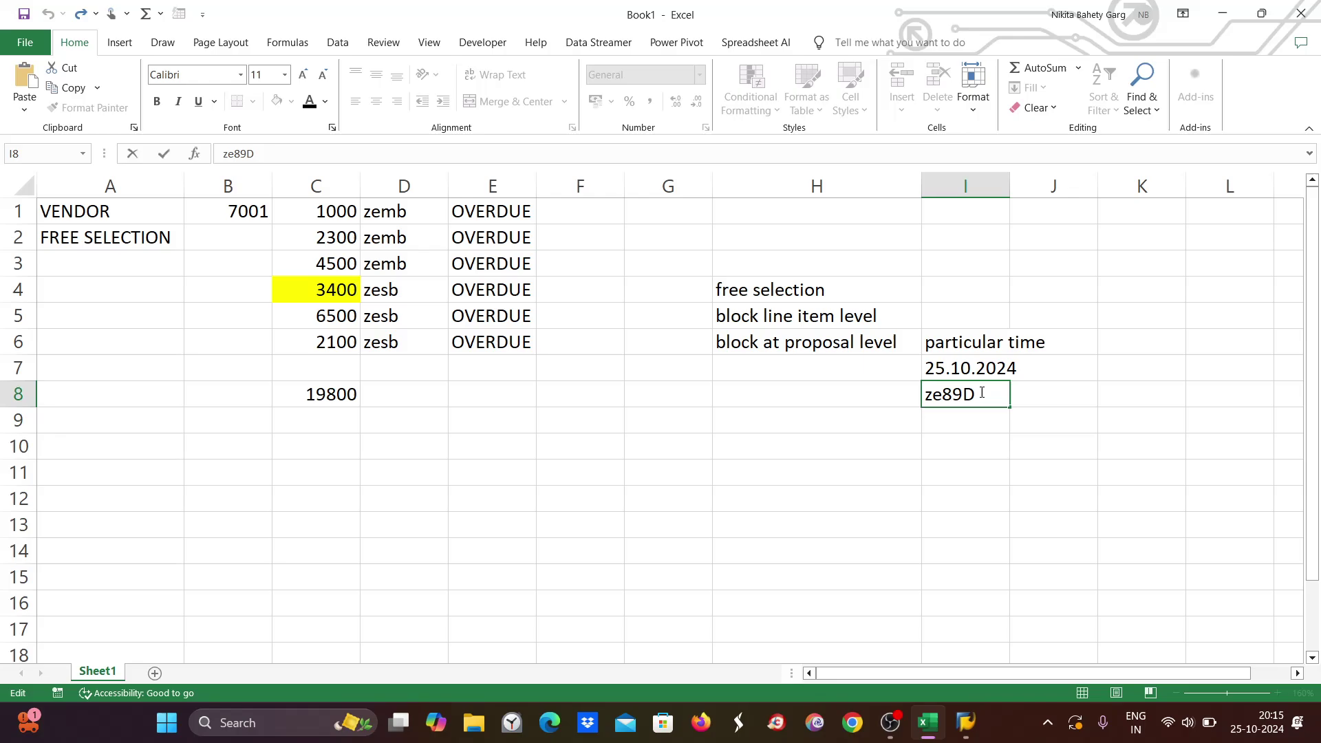
drag(982, 393, 963, 394)
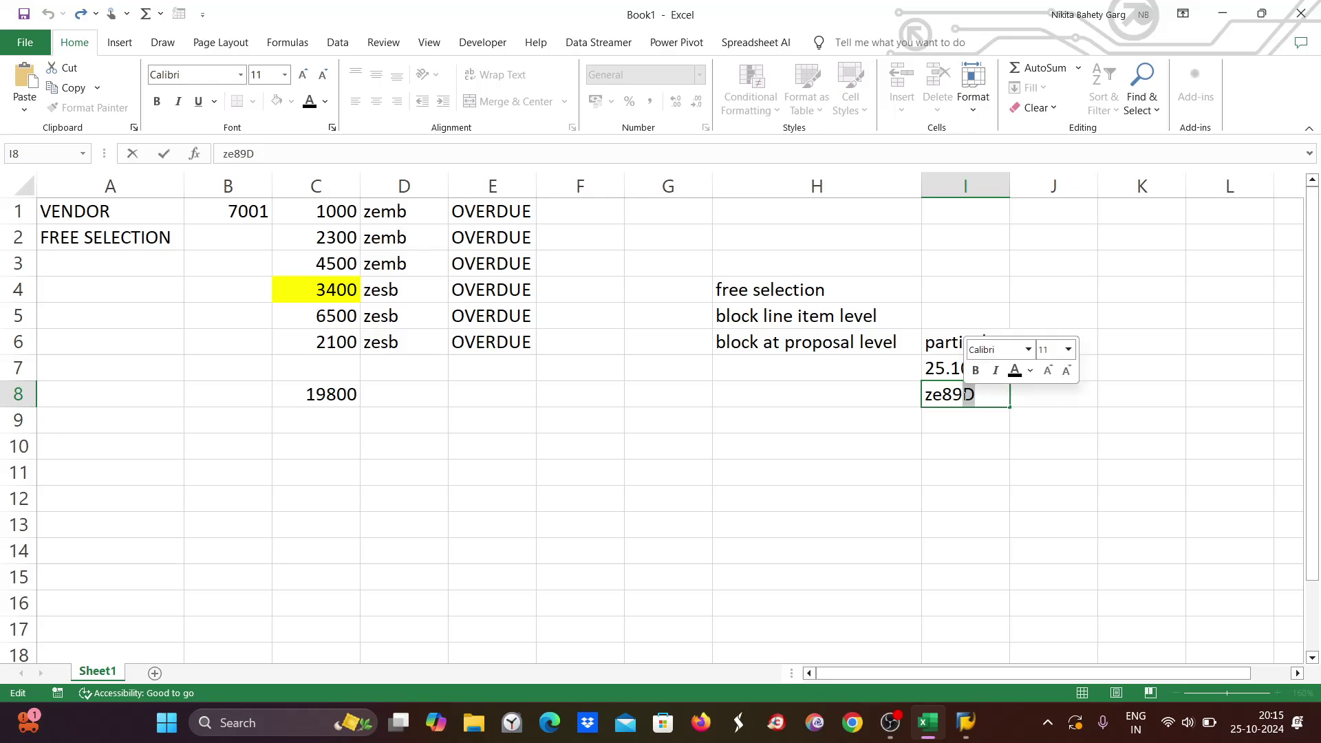
key(BackSpace)
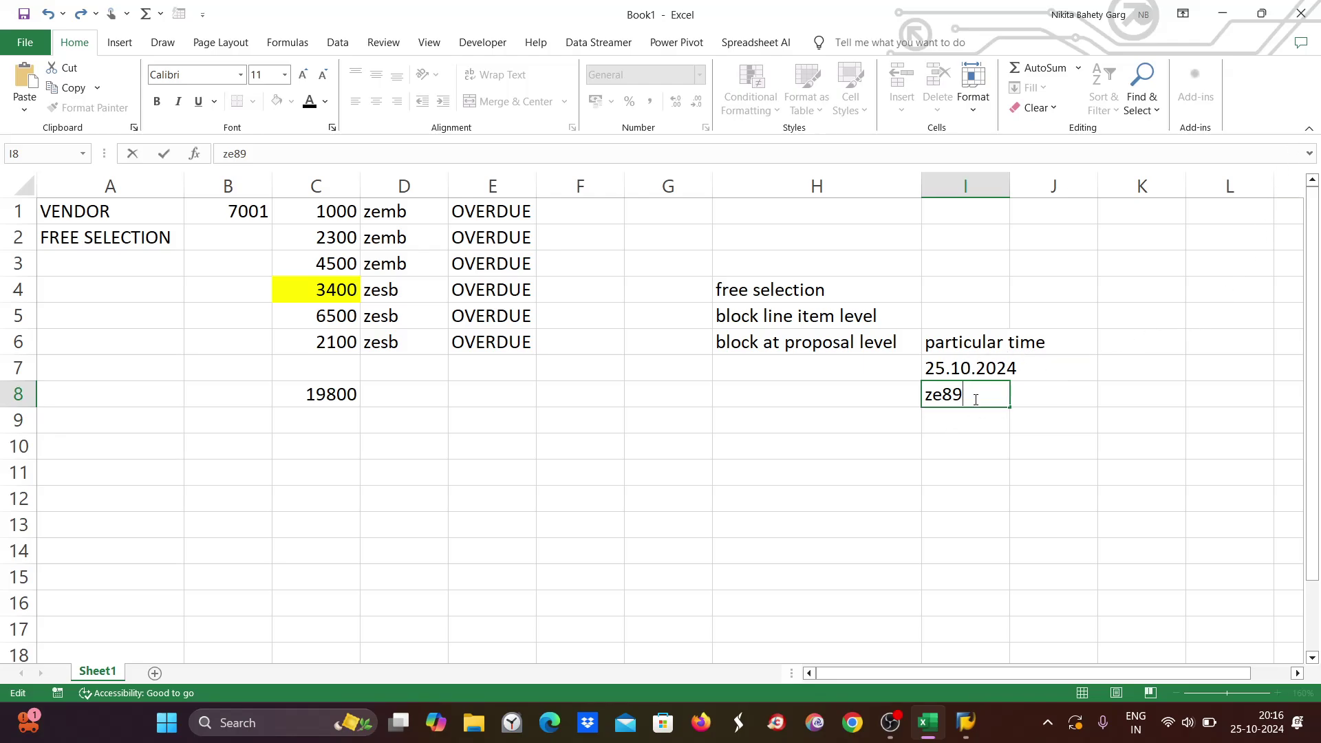
text(D)
click(777, 316)
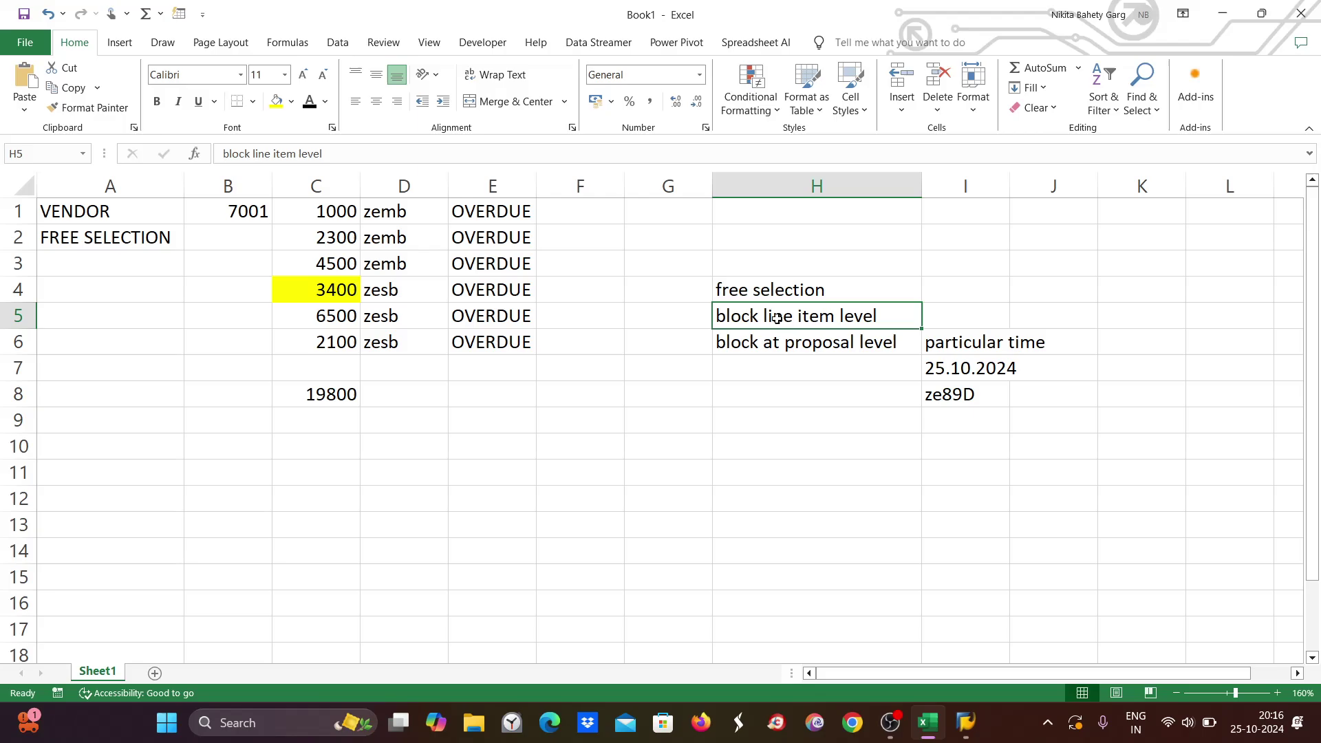
mouse_move(979, 729)
click(969, 724)
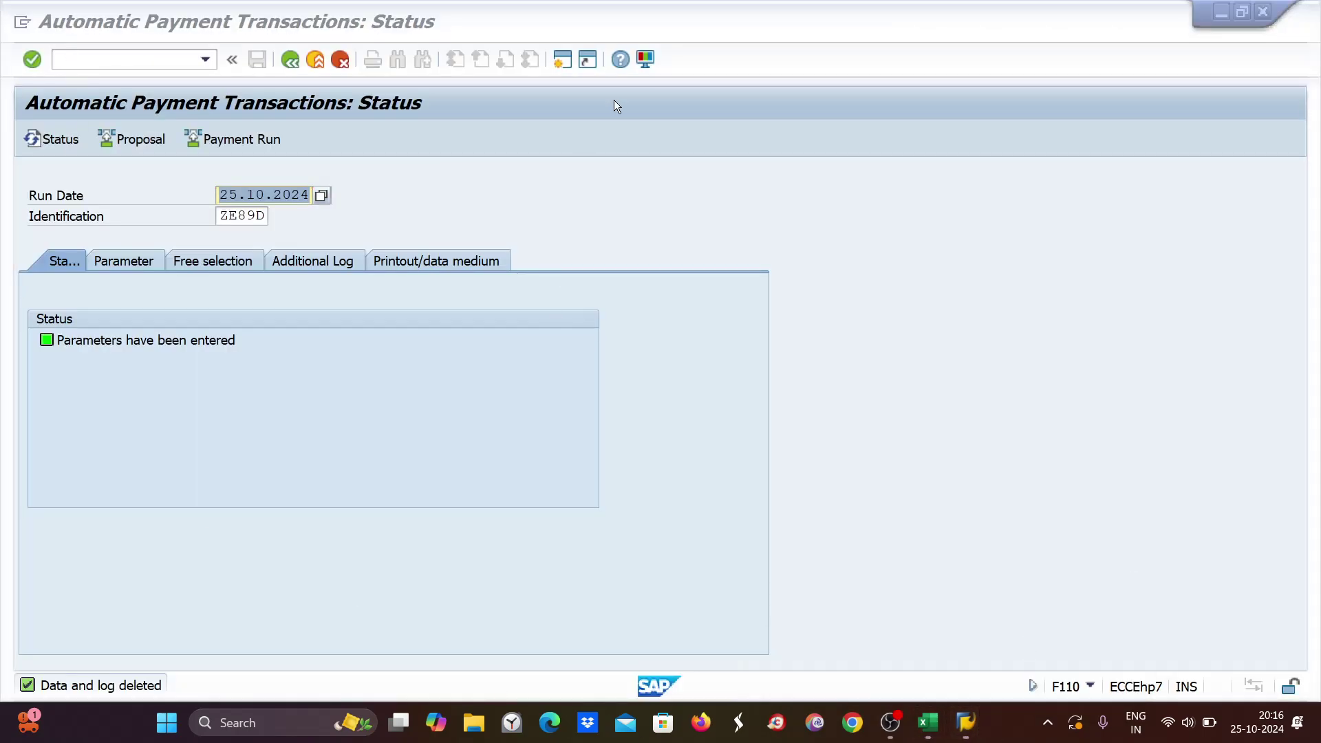
In a new session, run FBL1N for vendor 7001 in company code ZE89.
click(563, 60)
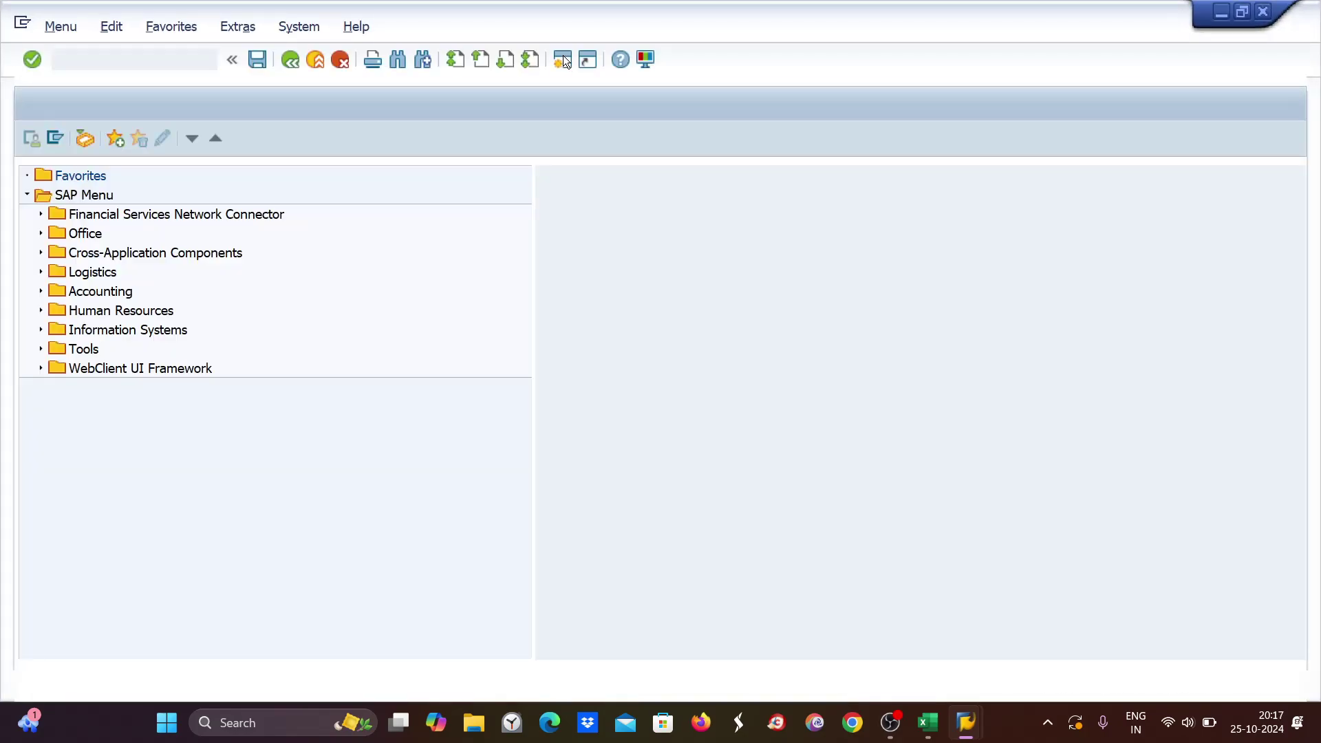
text(FBL1N)
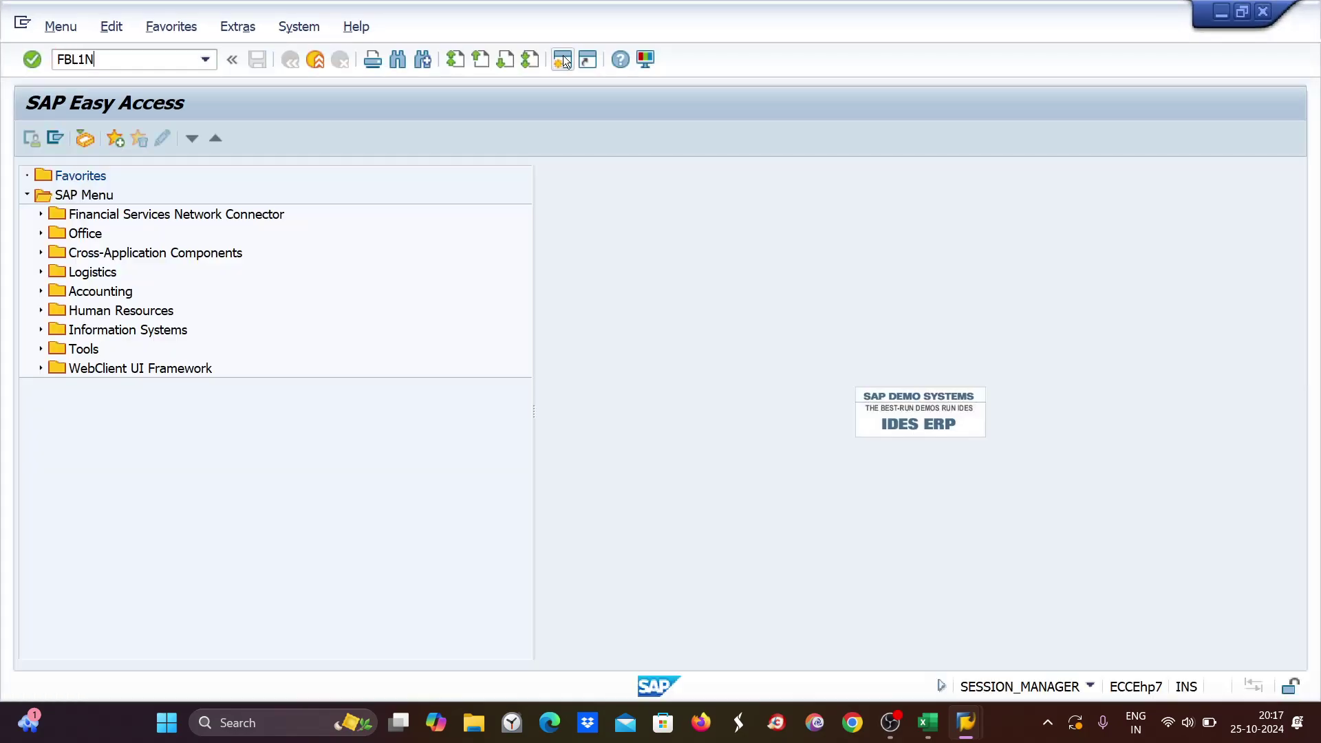
key(Return)
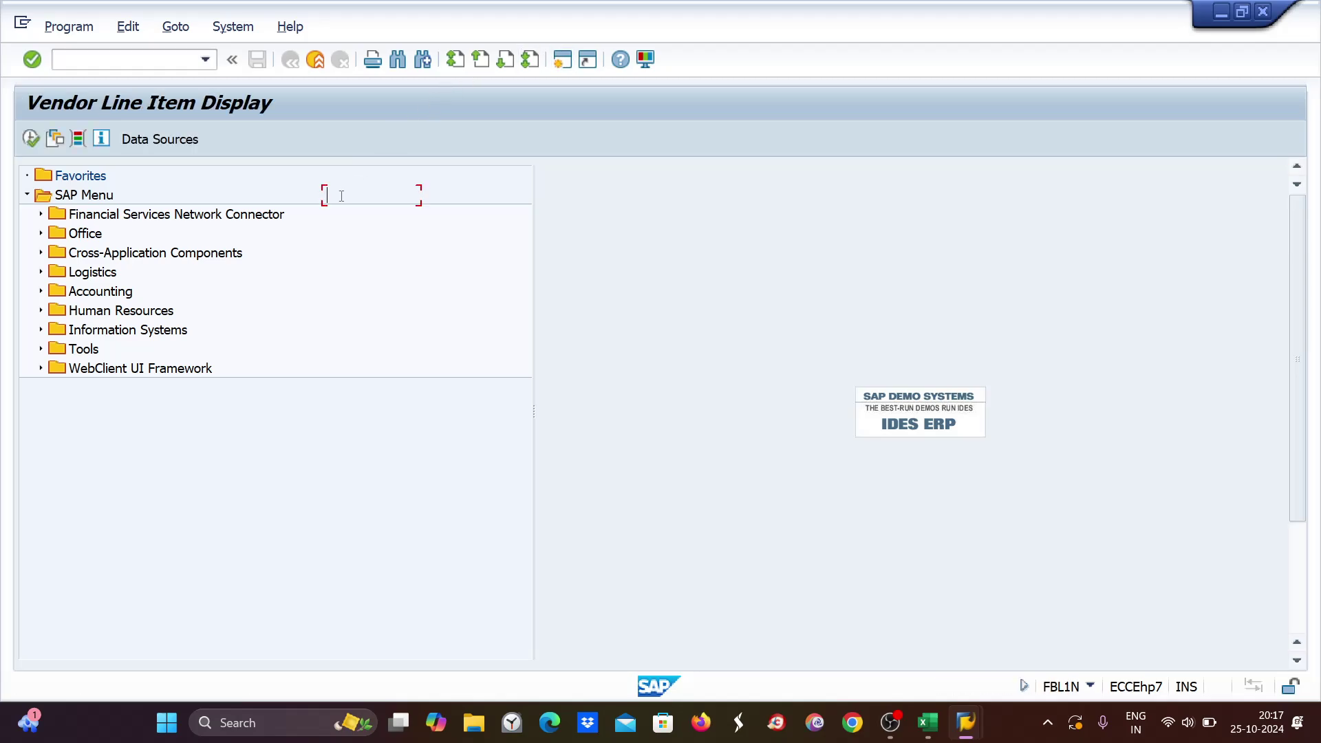
text(7001)
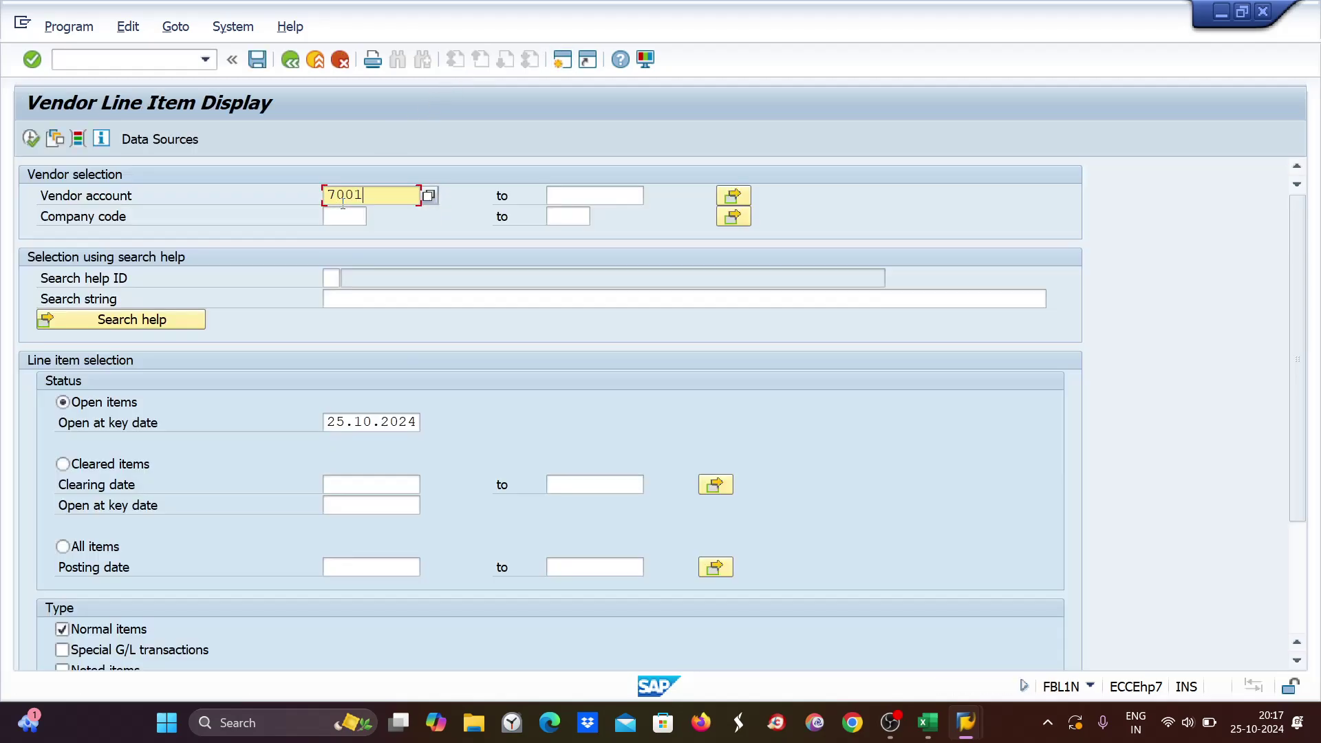
click(334, 215)
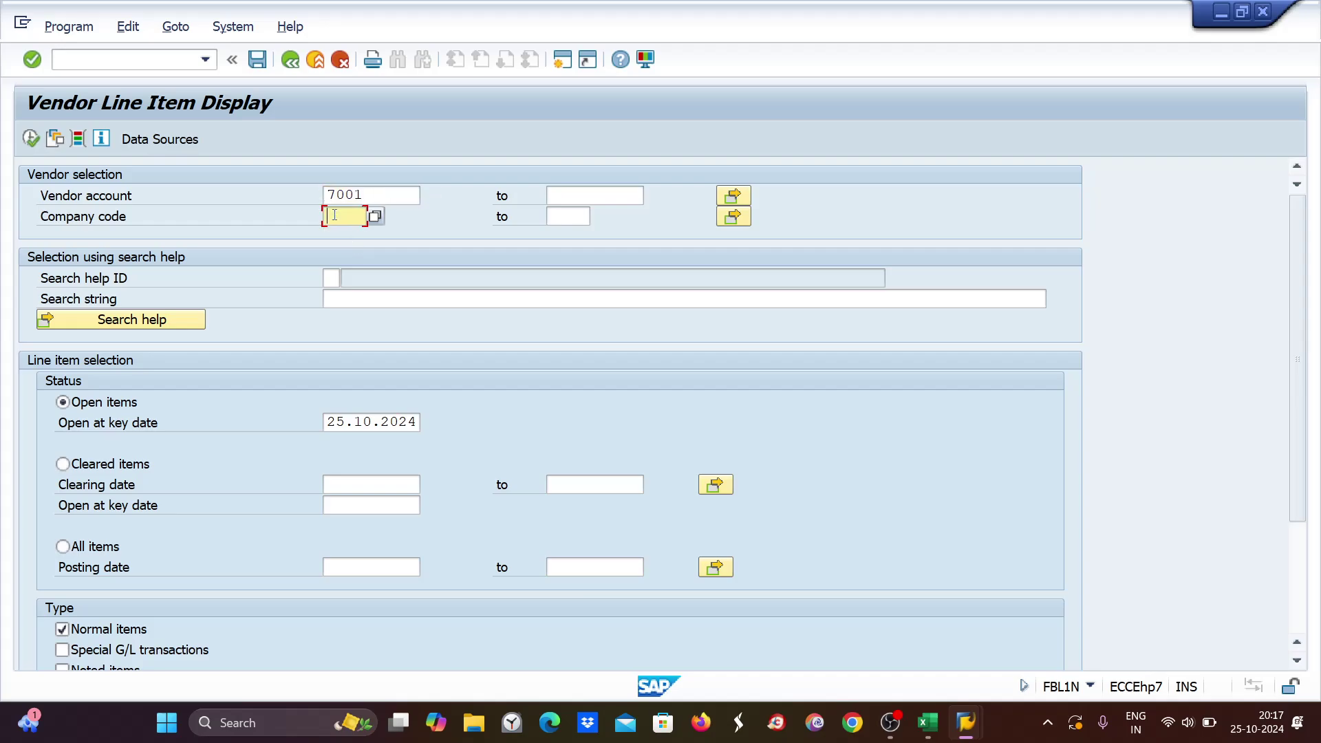
text(ze89)
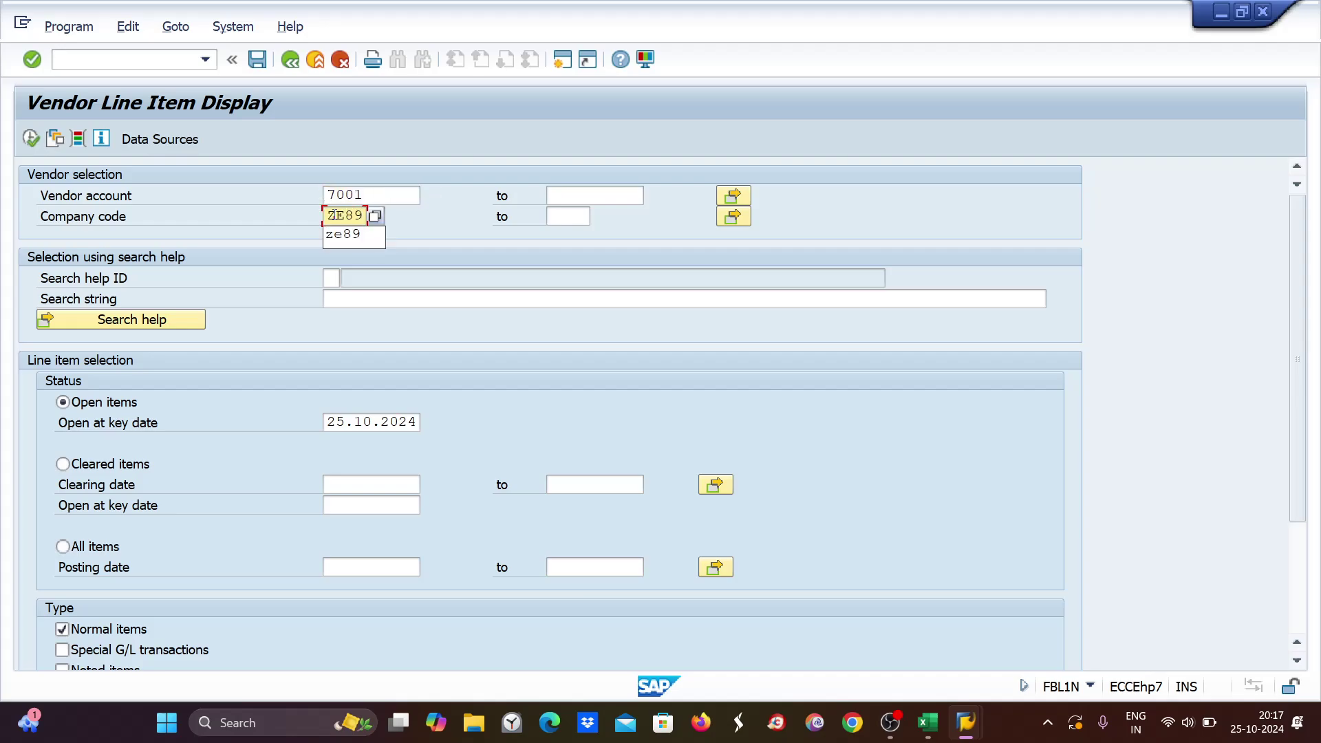
click(31, 139)
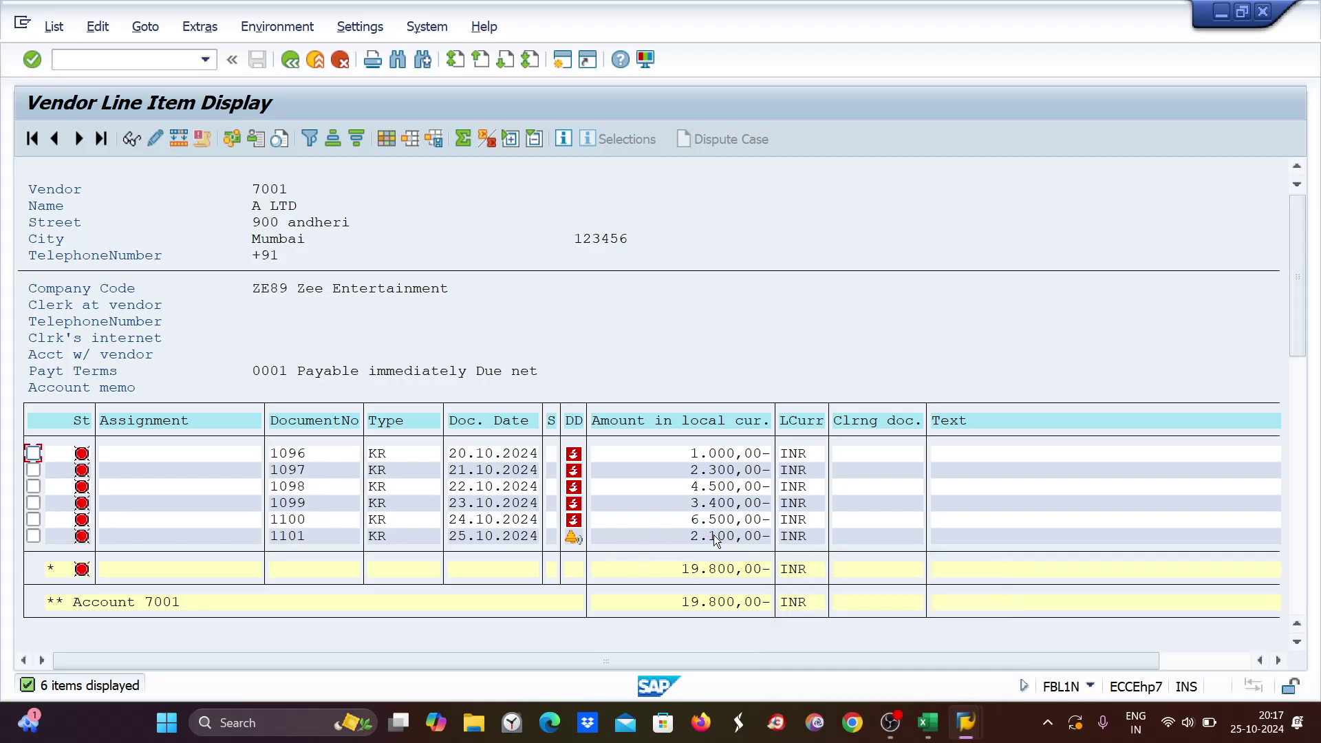
Give invoice document 1099 (3.400,00 INR) payment block A, save, and go back.
double_click(724, 503)
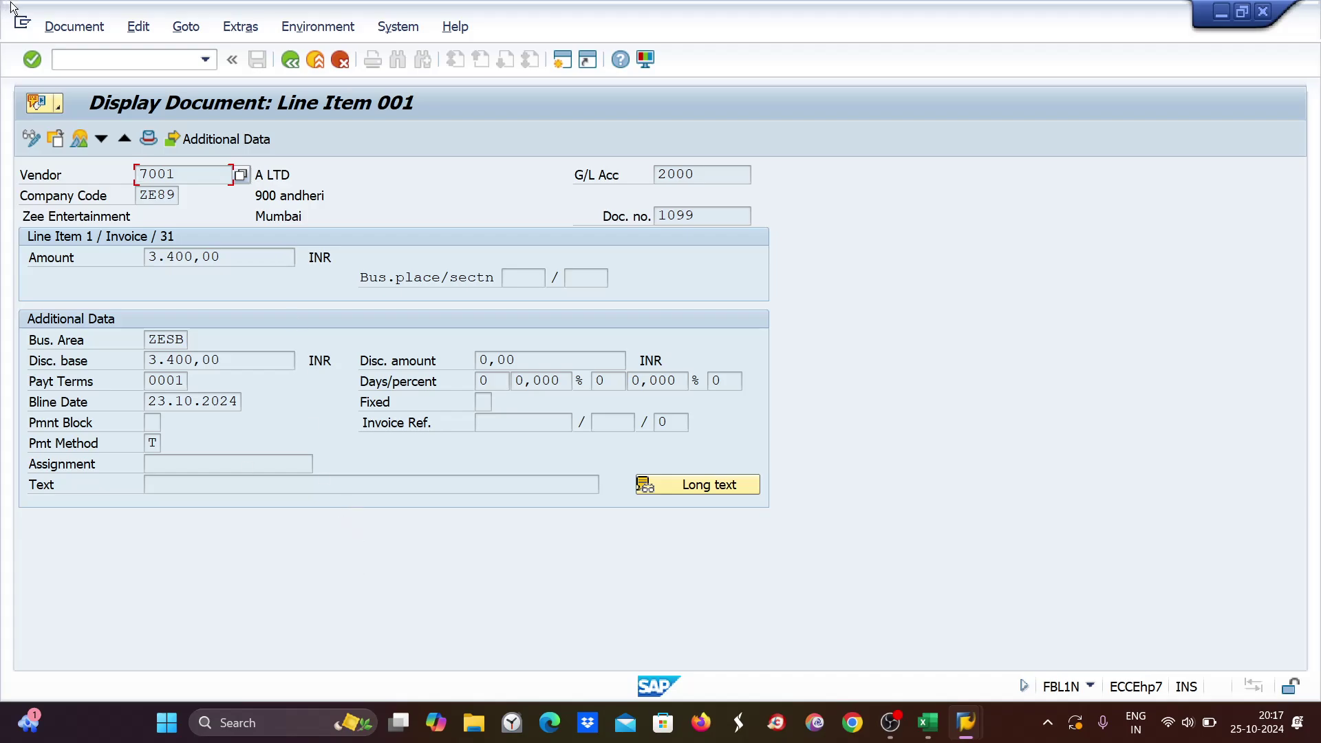
click(31, 140)
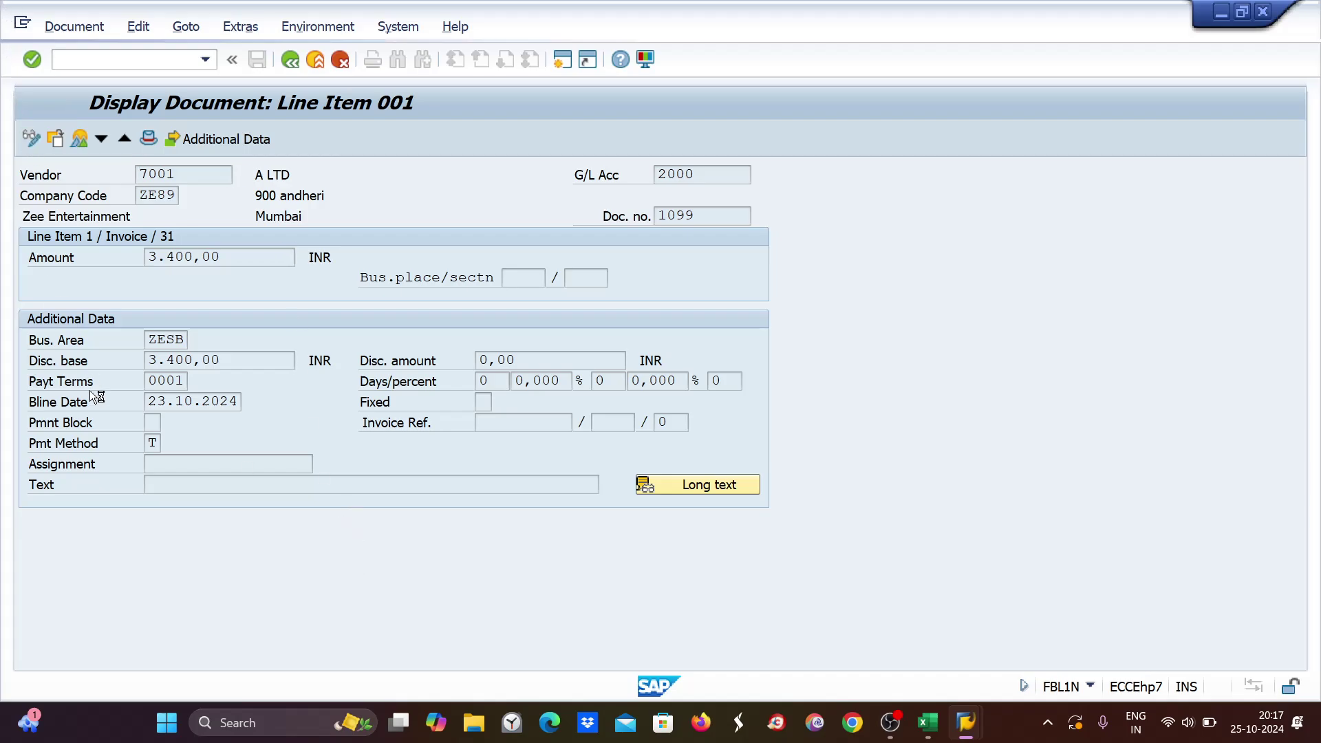
click(152, 422)
text(A)
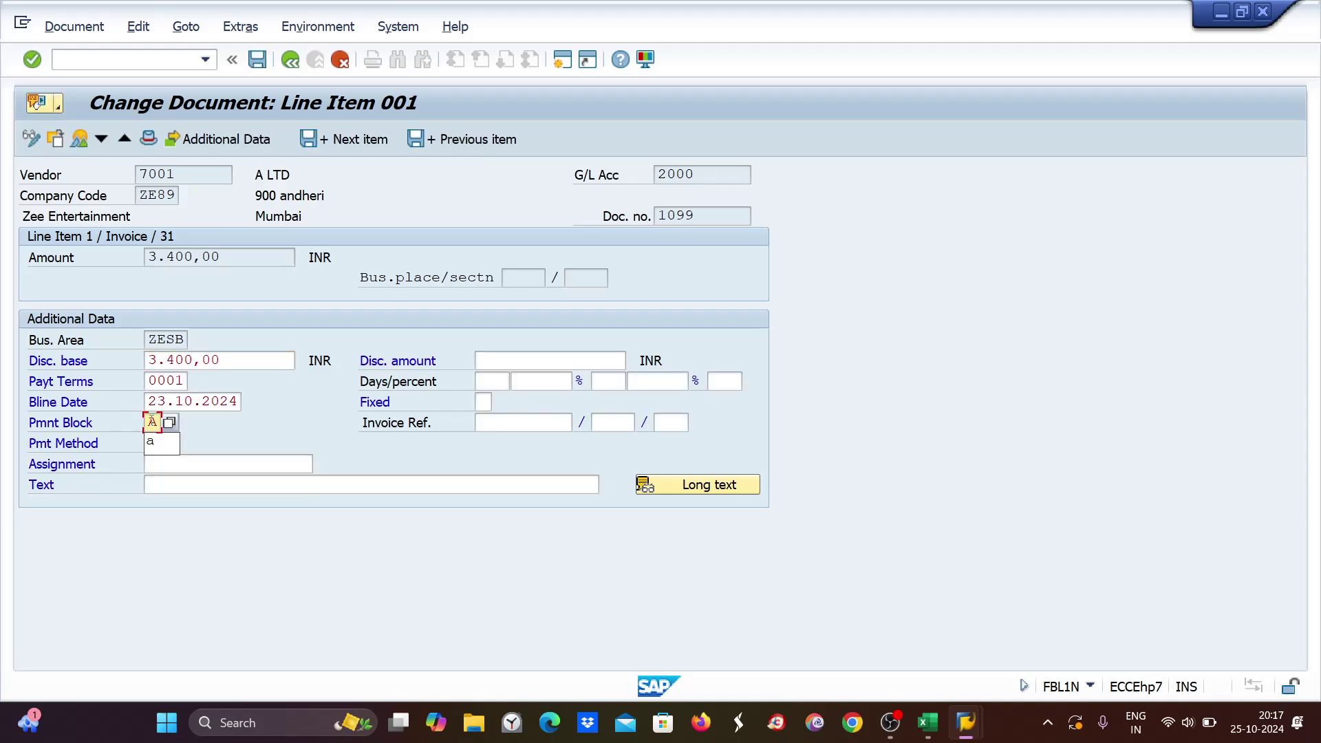
key(ctrl+s)
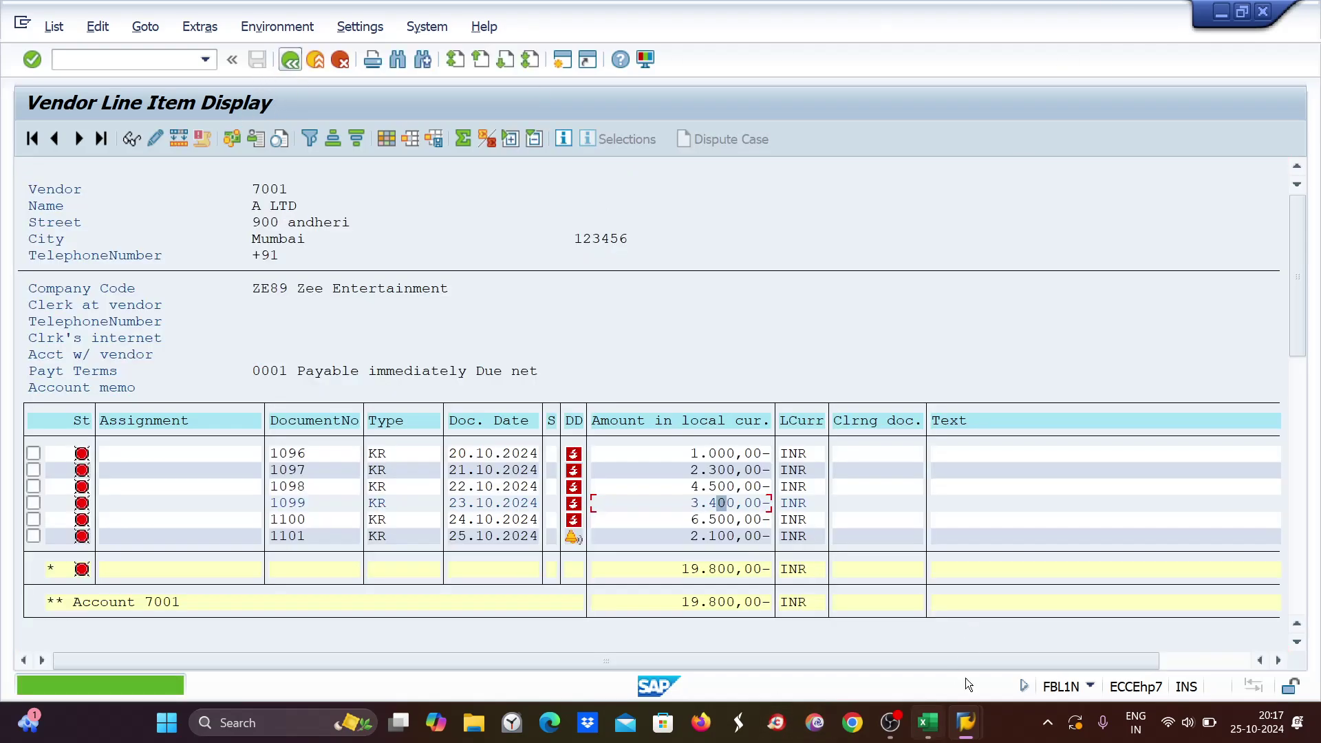
mouse_move(965, 723)
key(F3)
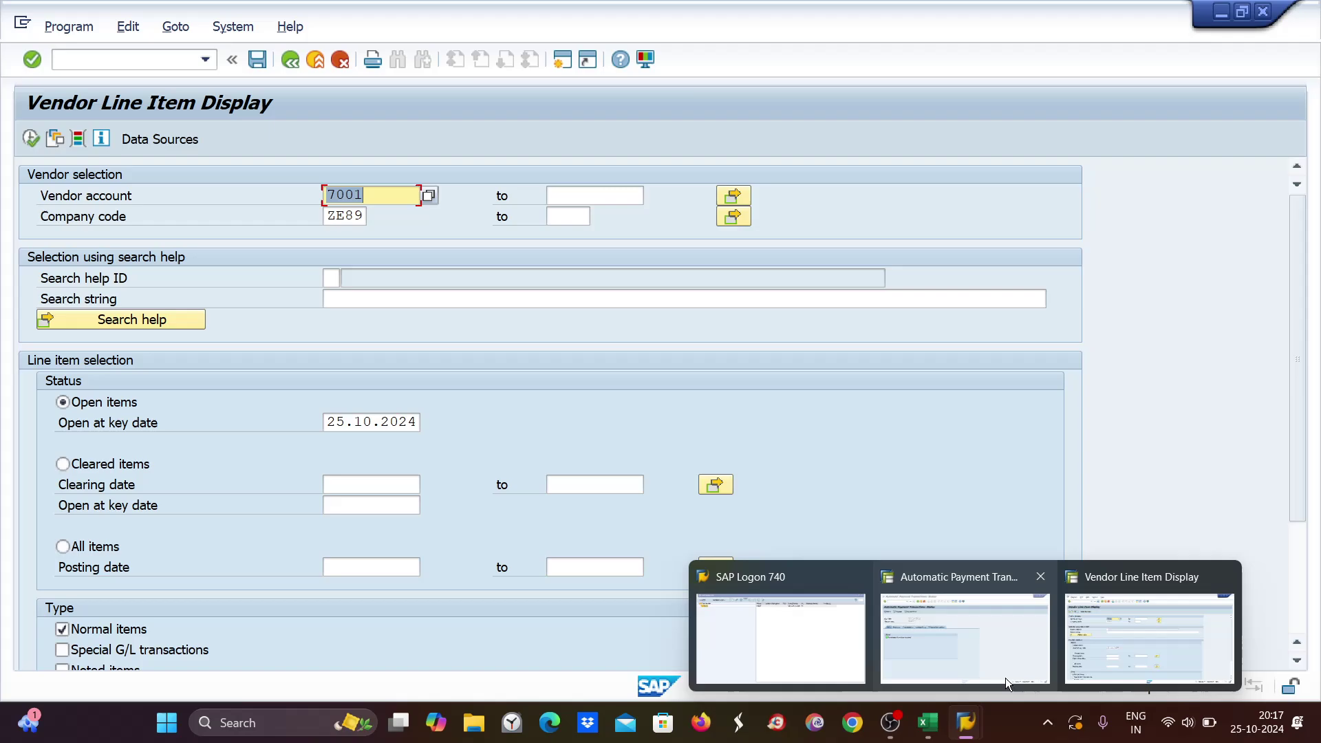
Enter the amount 3400 in cell K7 of the Excel notes.
click(928, 722)
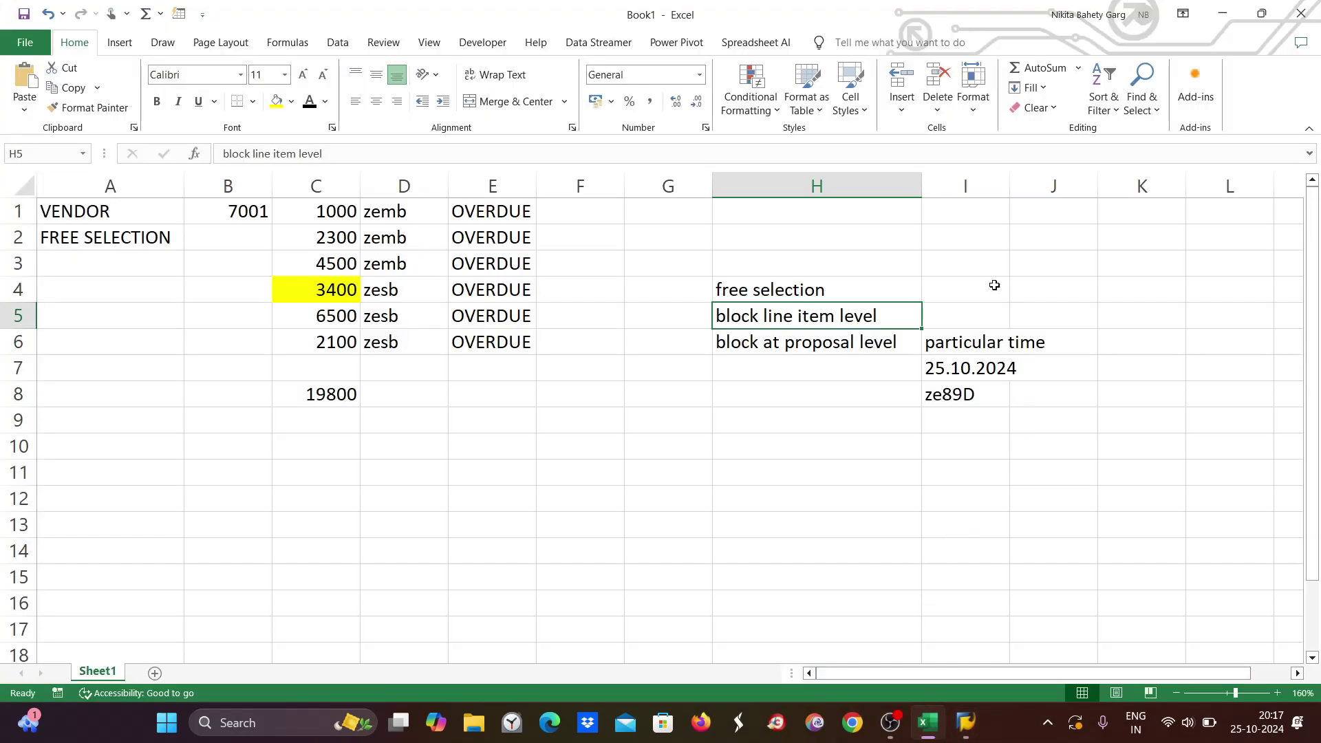
drag(962, 368, 962, 398)
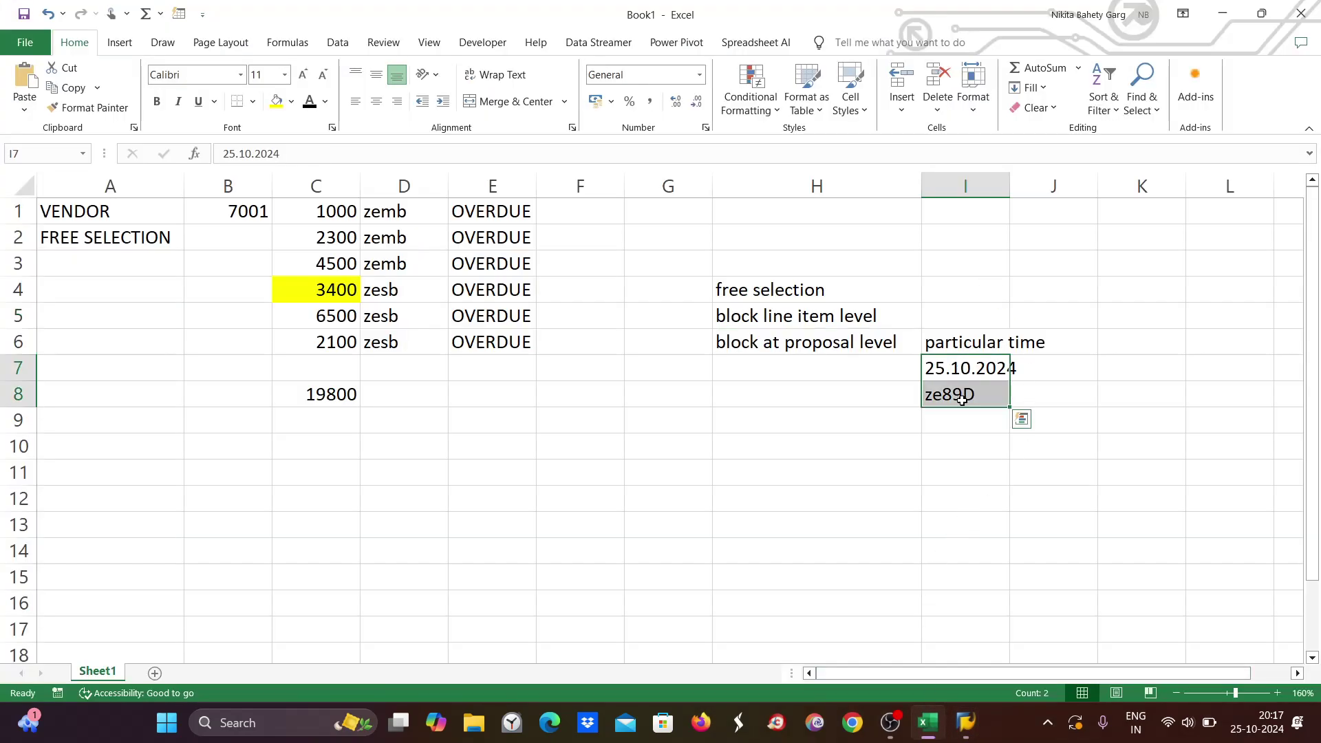
double_click(1114, 366)
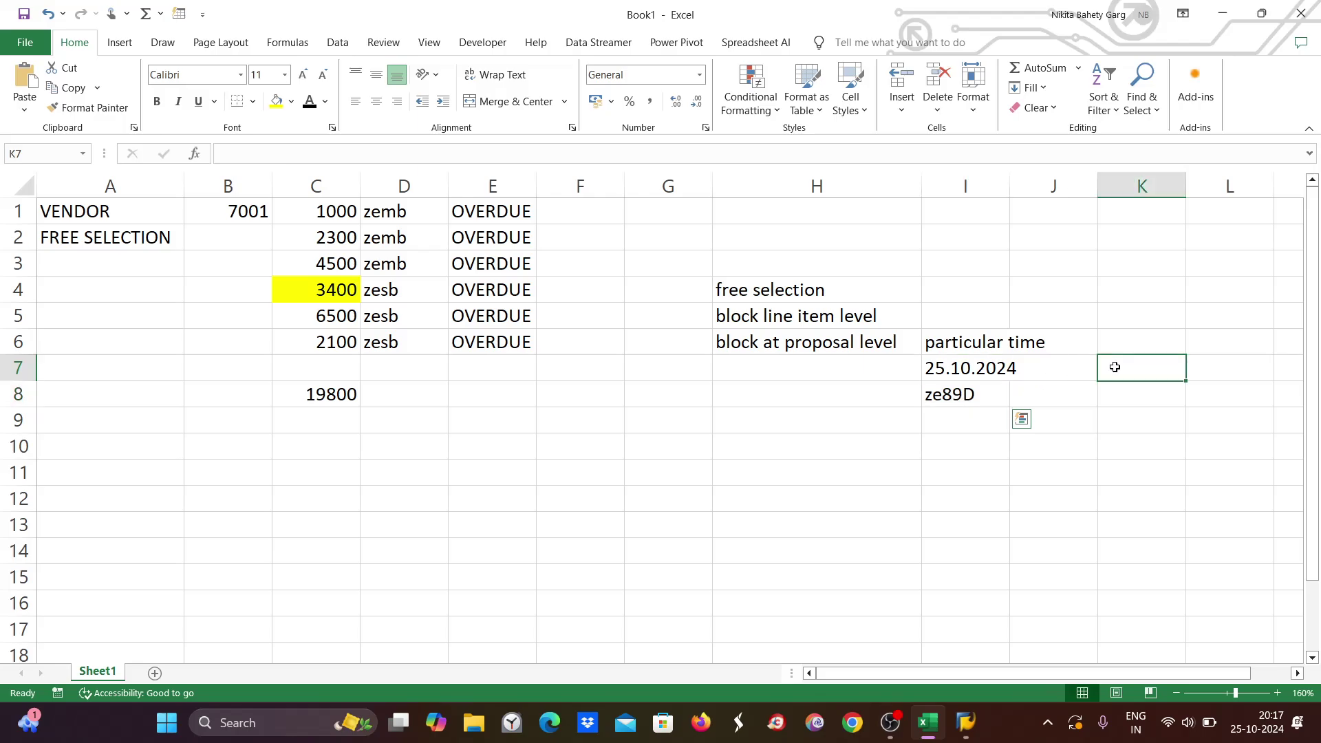
text(3400)
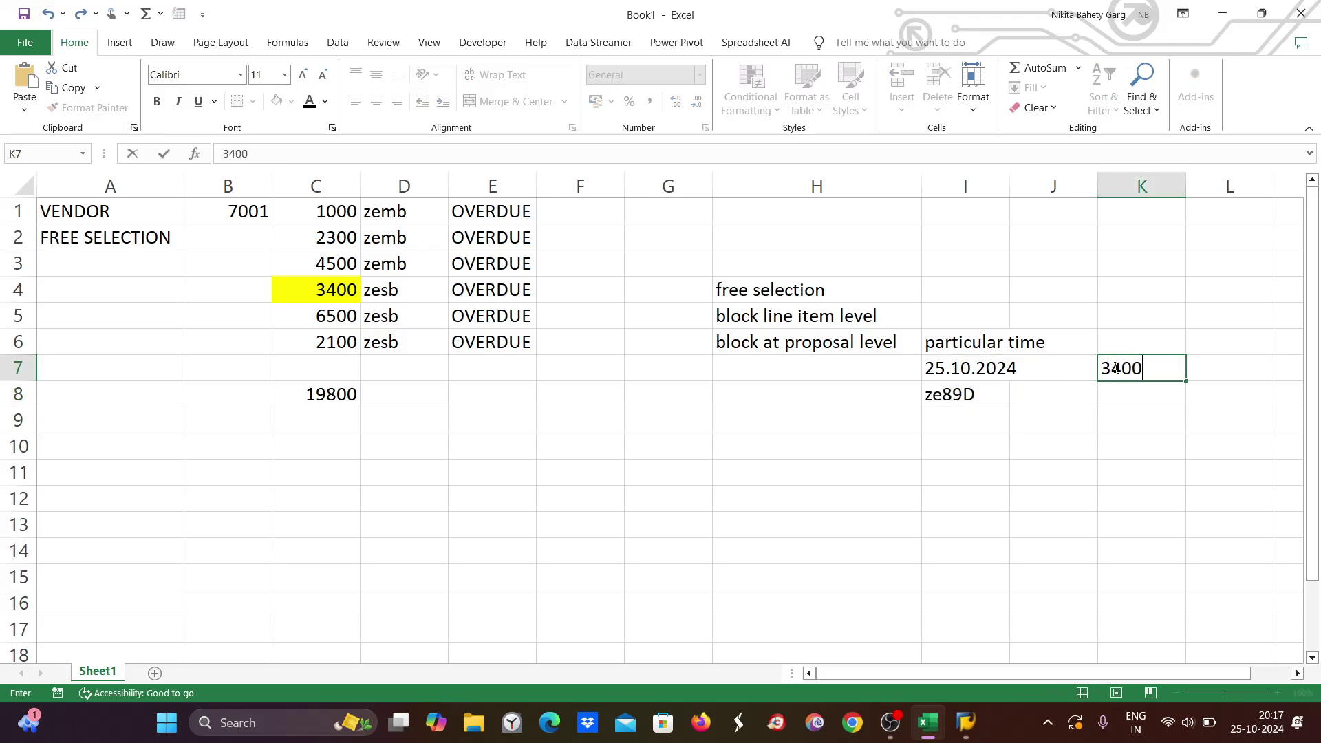
Add run date 26.10.2024 in I10 and identification ZE89D in I11.
double_click(964, 449)
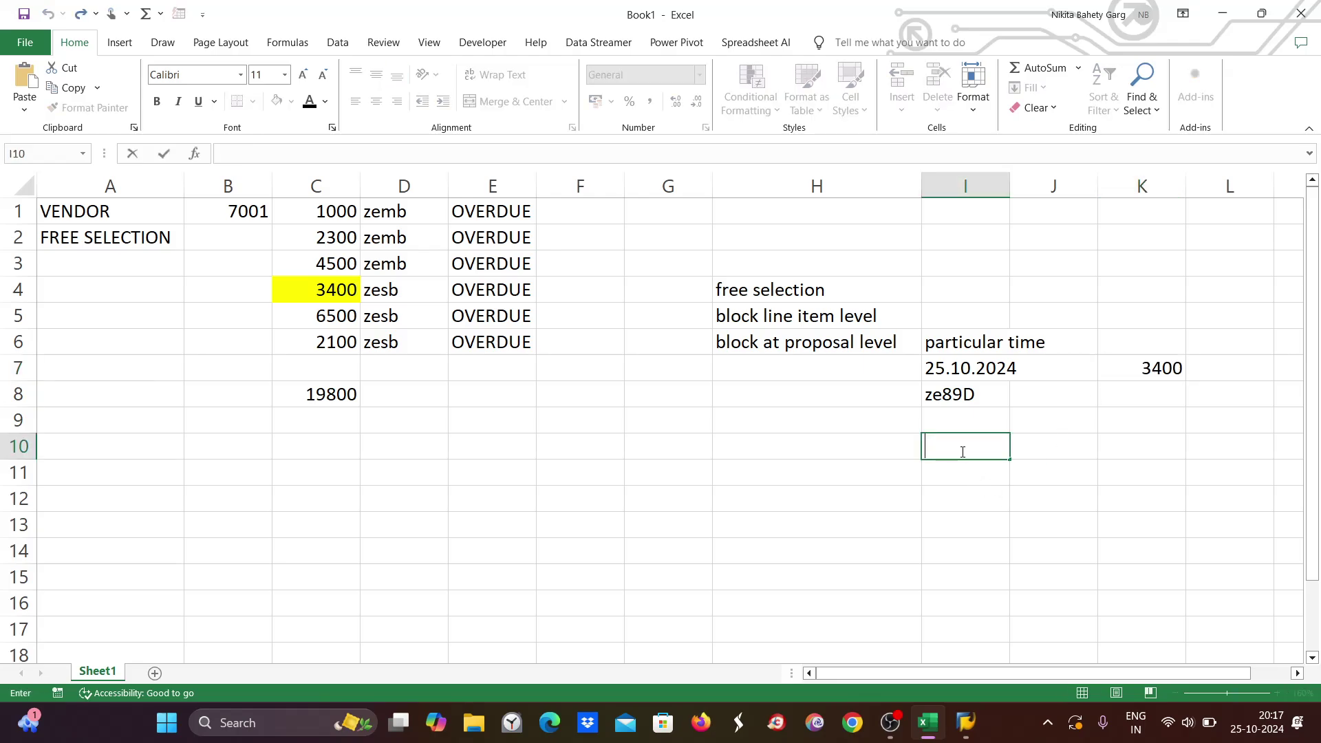
text(26.10.2024)
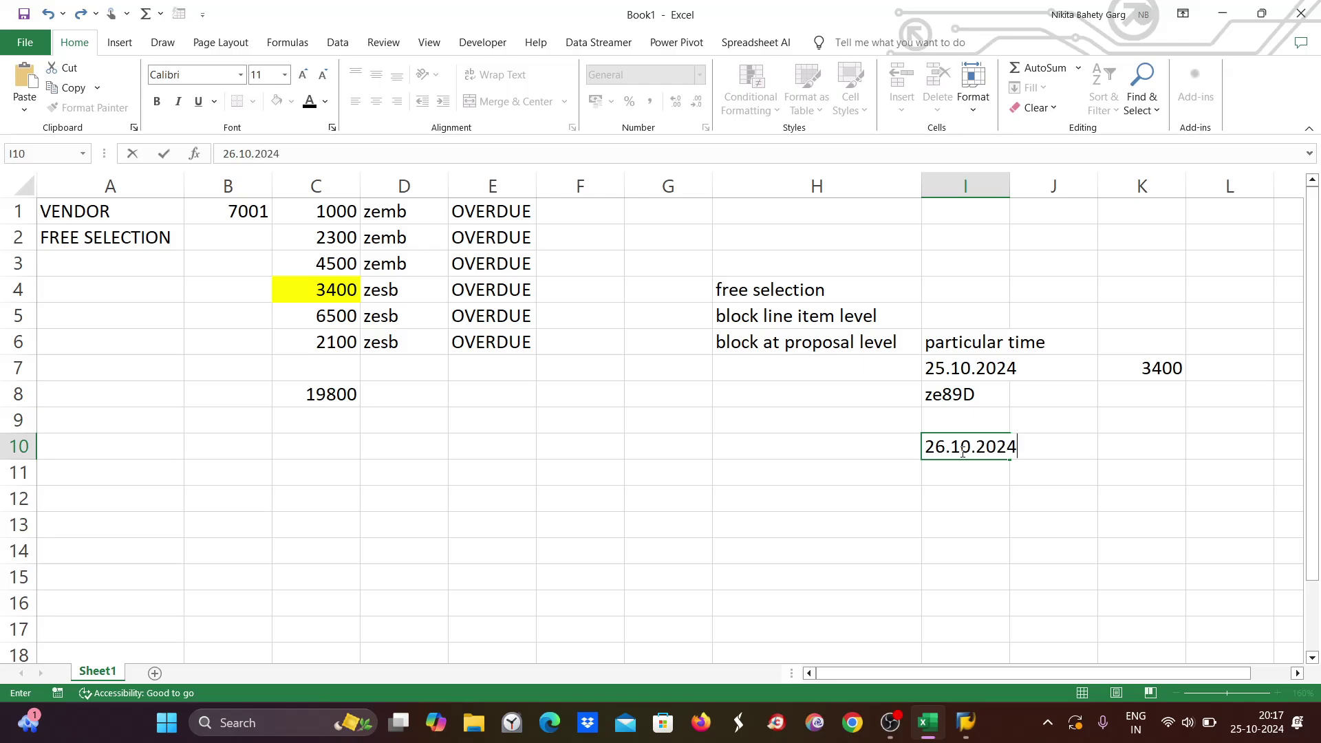
click(965, 465)
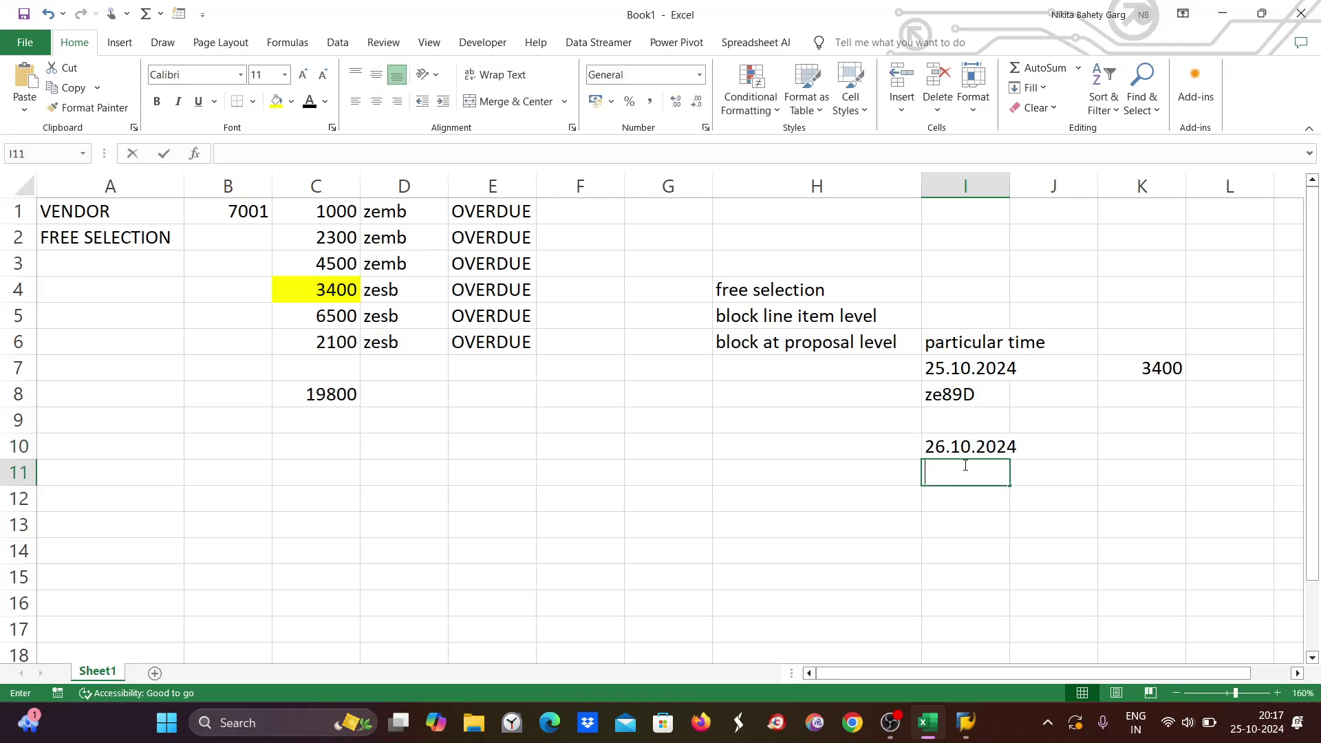
text(ZE89)
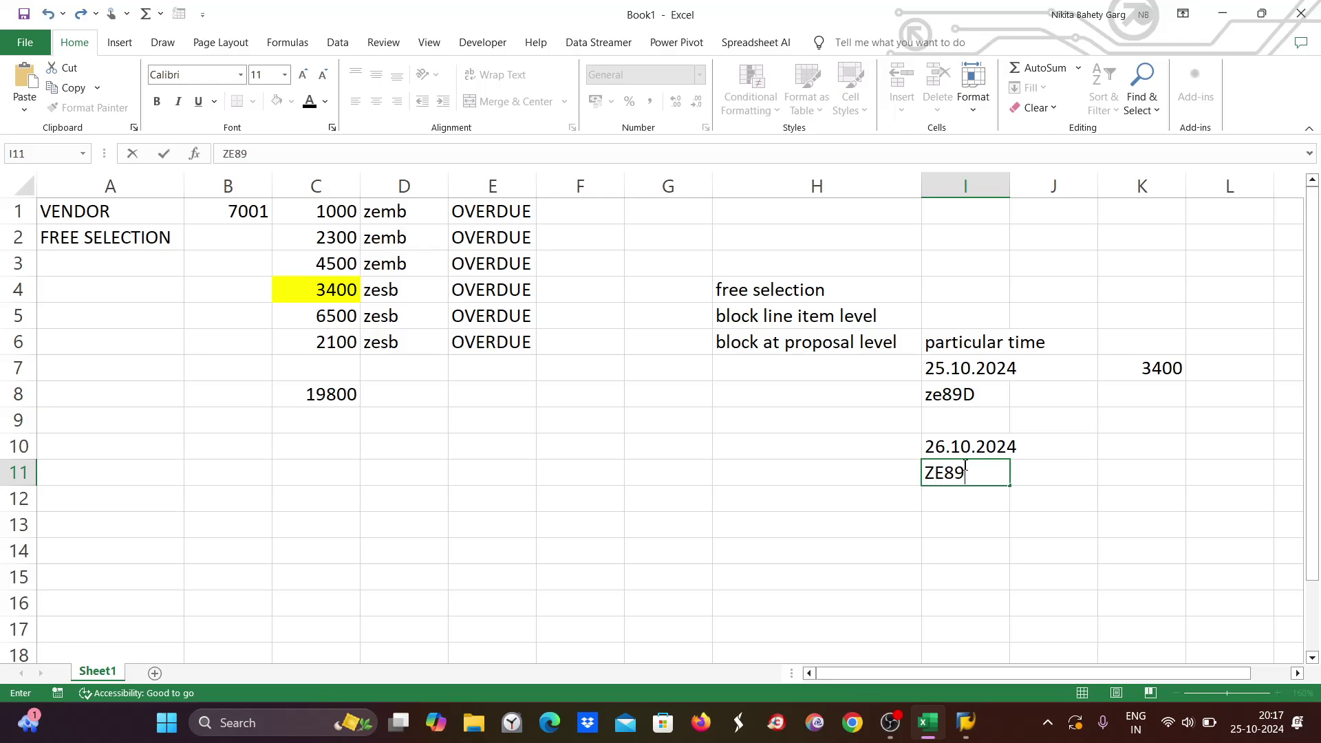
text(D)
click(1163, 369)
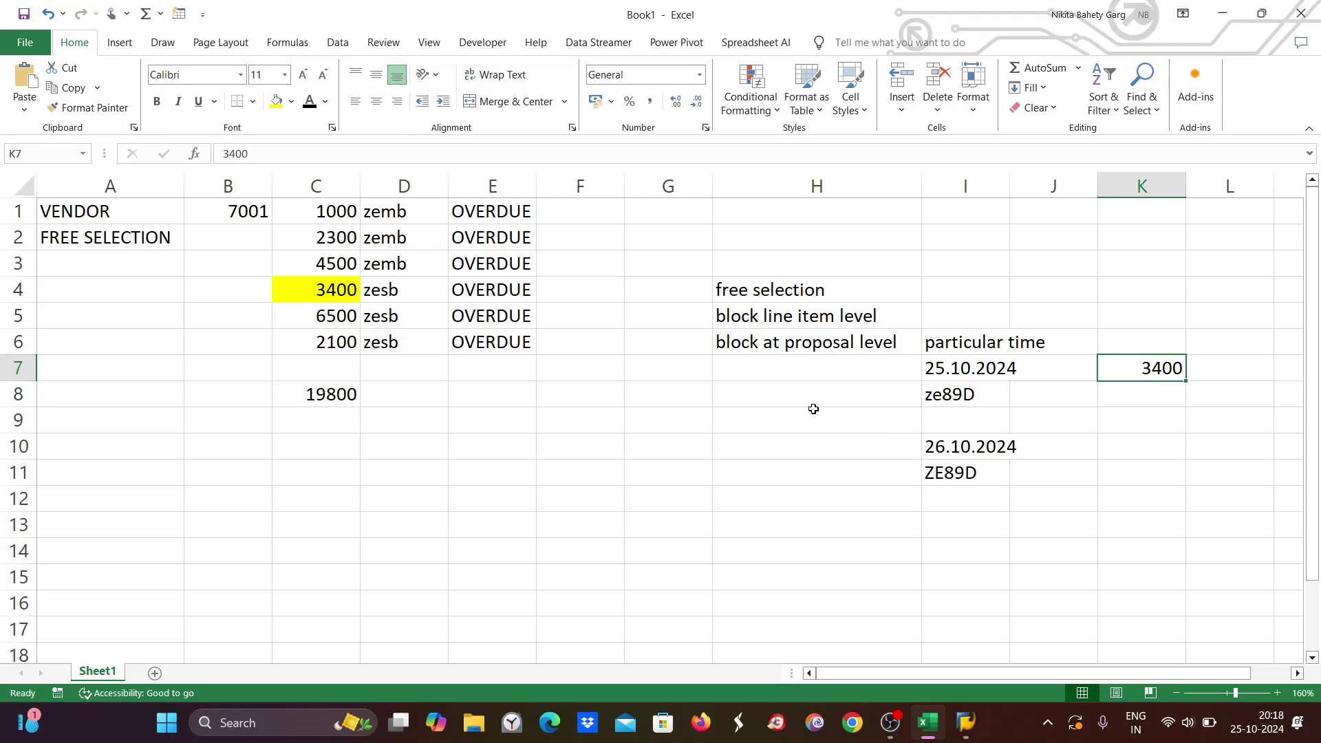
click(827, 316)
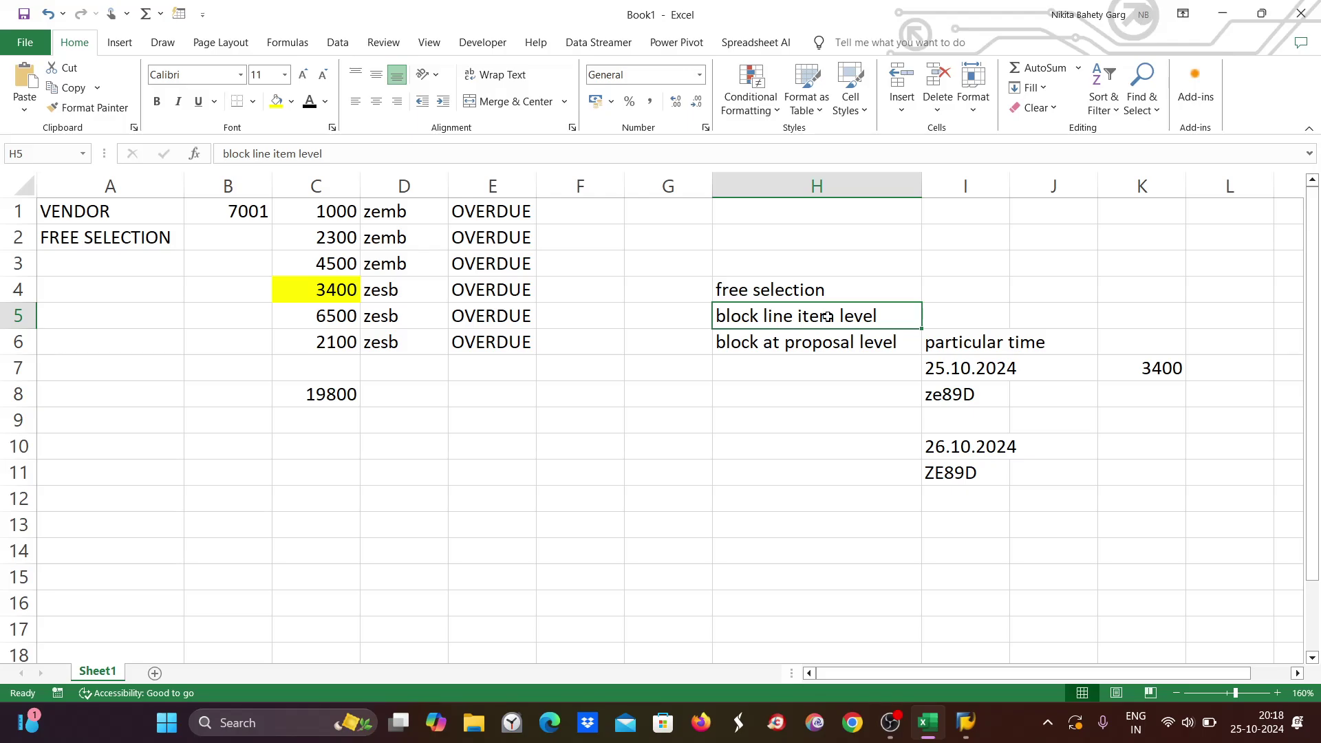
click(1157, 368)
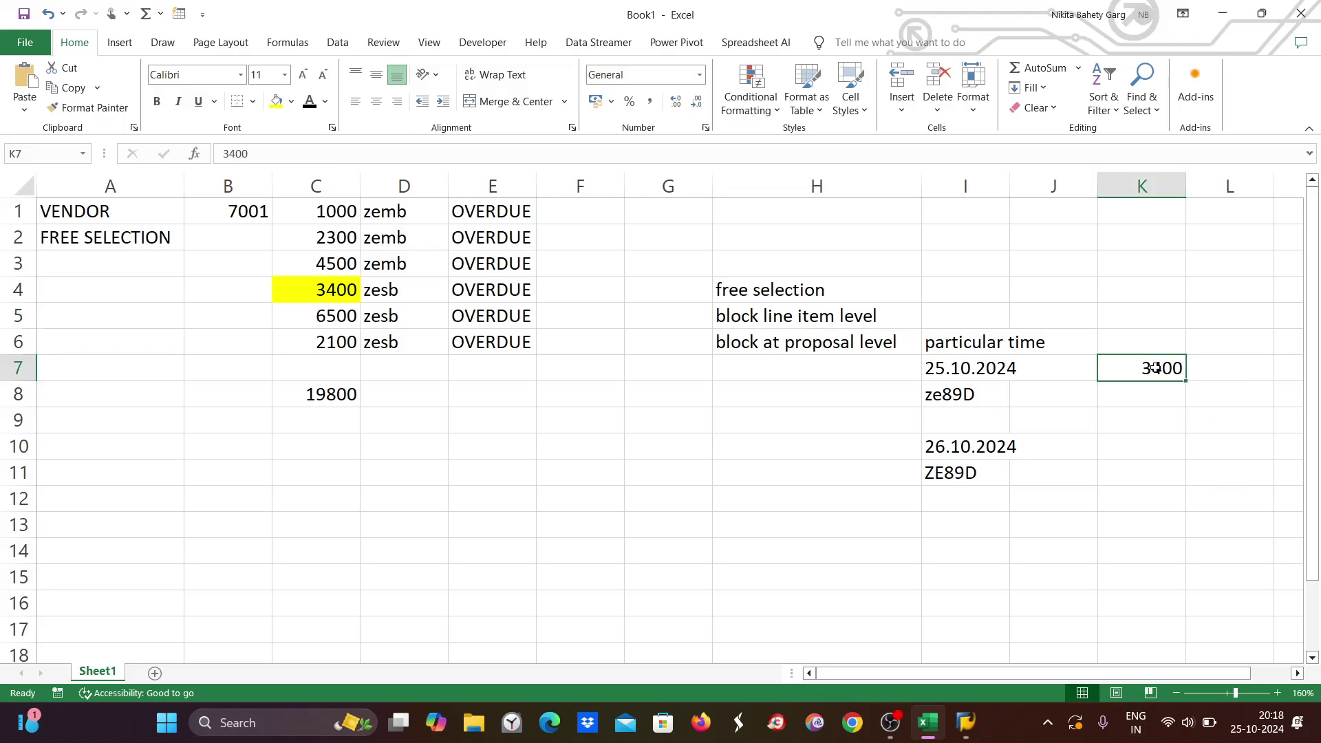
Re-list vendor 7001's items, delete payment block A from document 1099, save, and return to Excel.
mouse_move(967, 723)
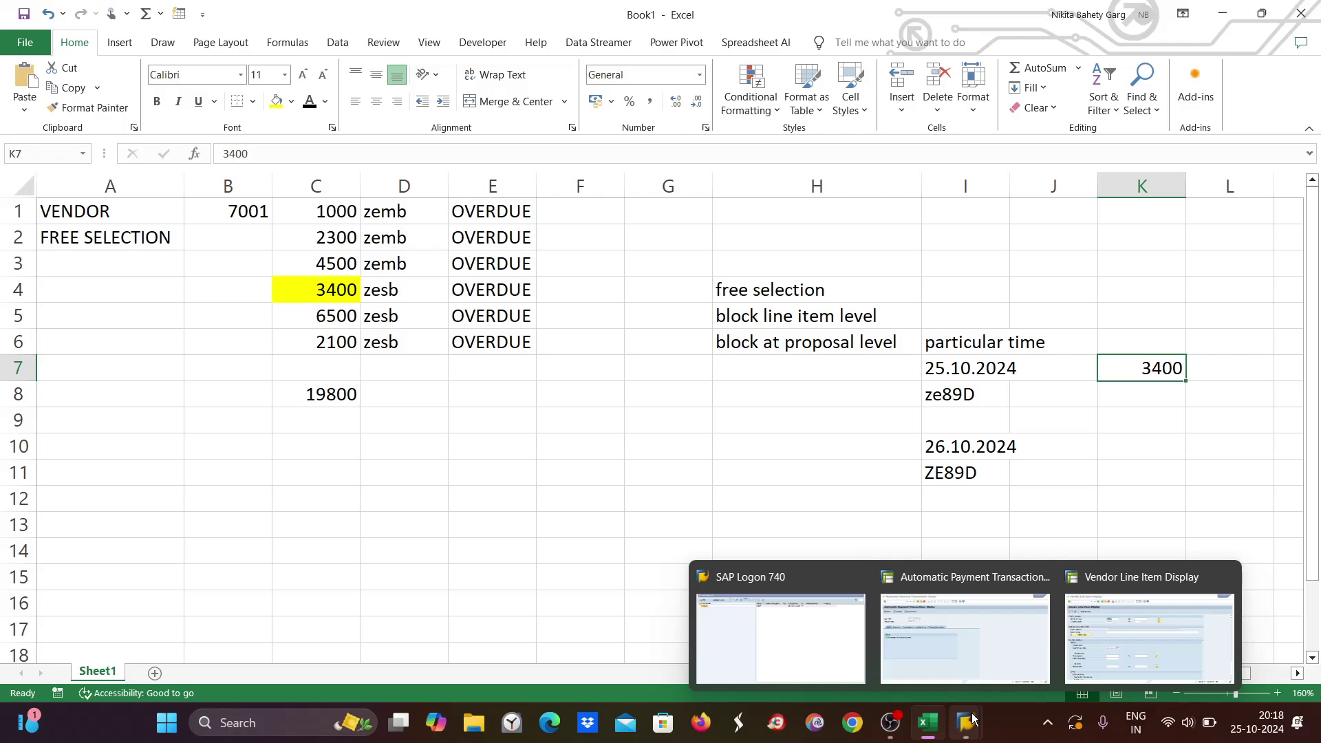
click(1093, 656)
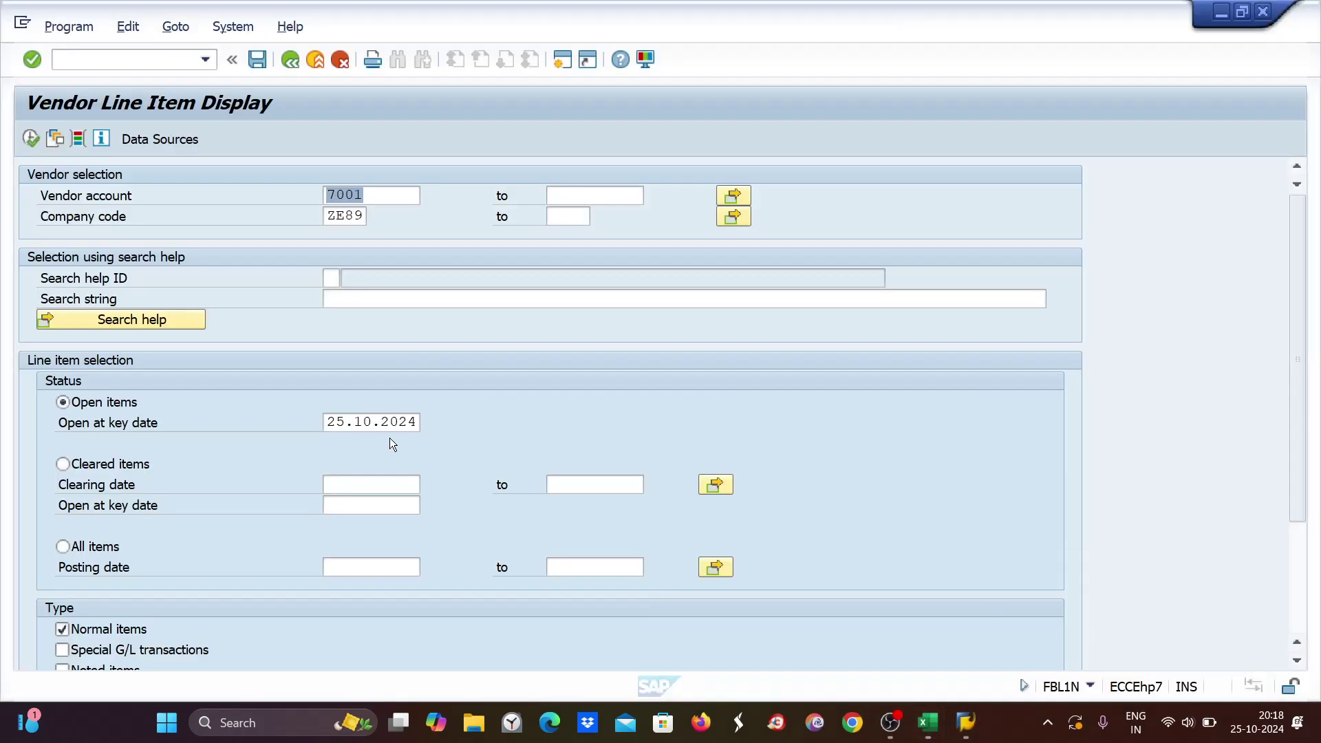
click(31, 145)
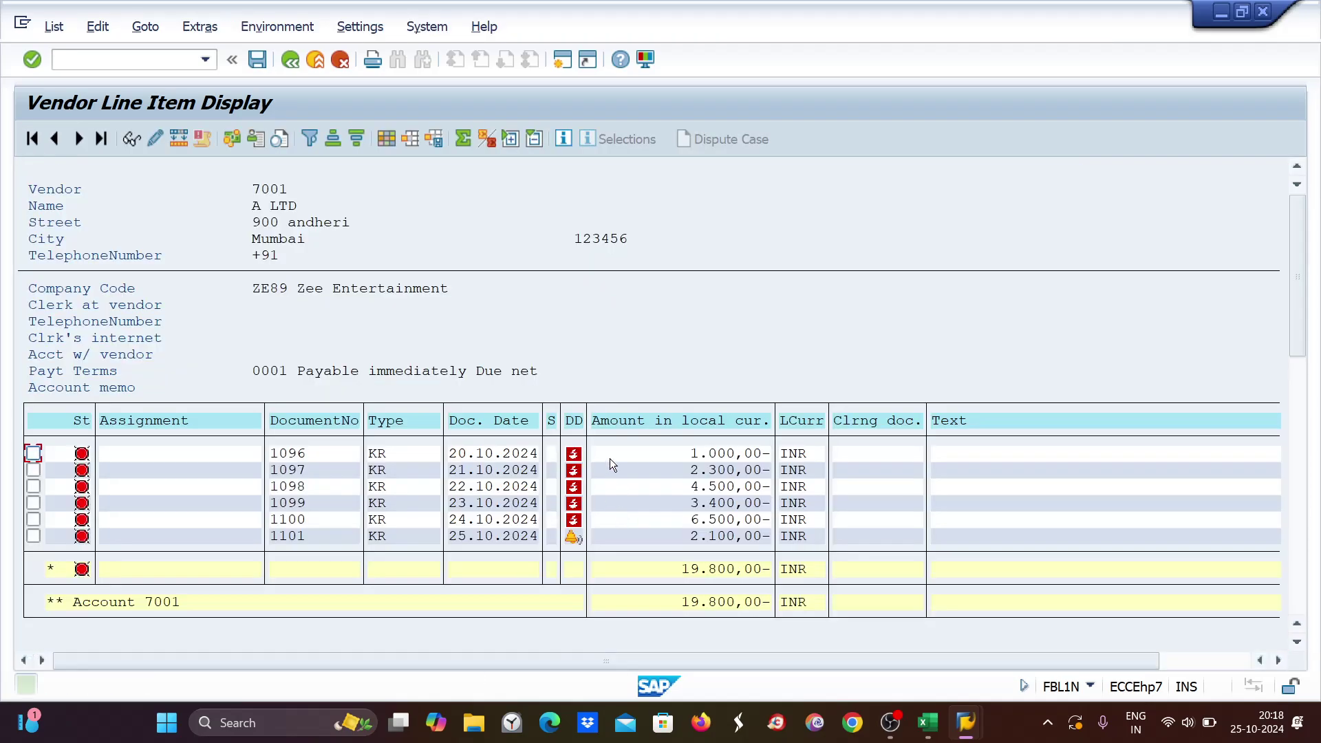
double_click(724, 499)
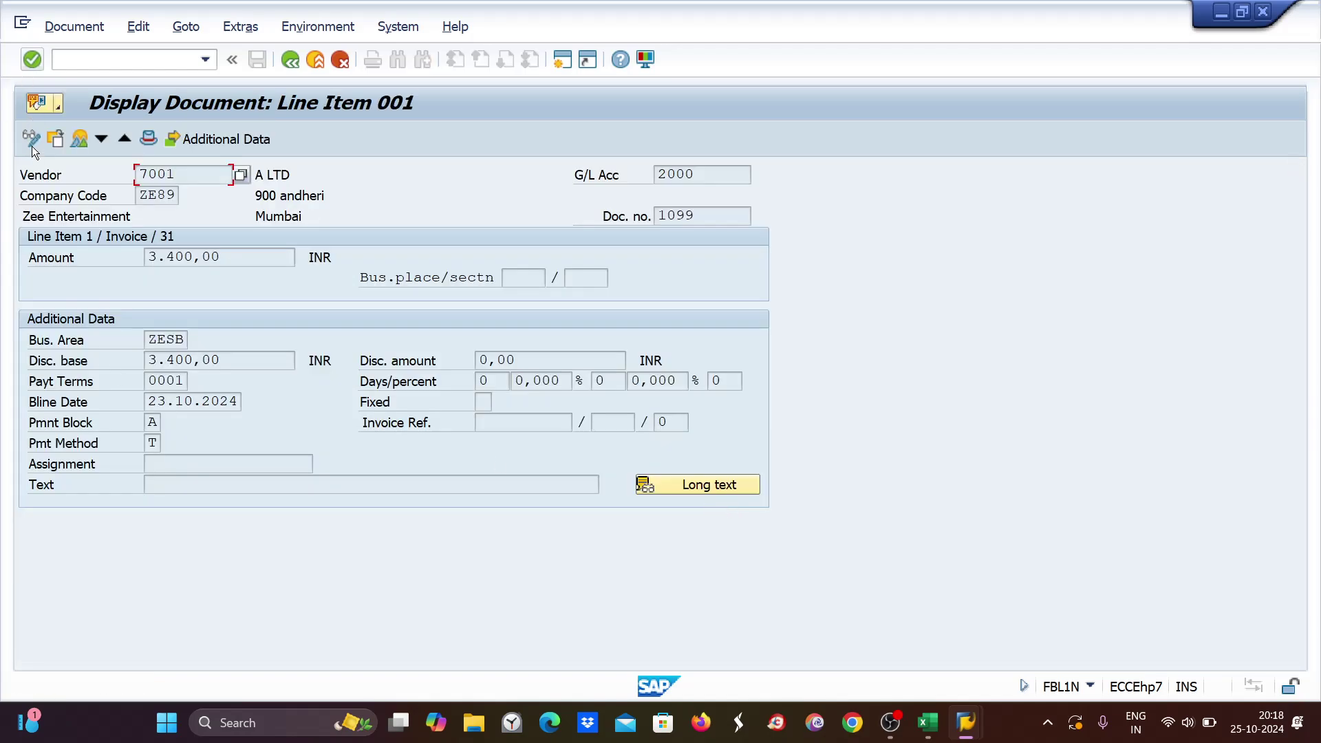
click(31, 140)
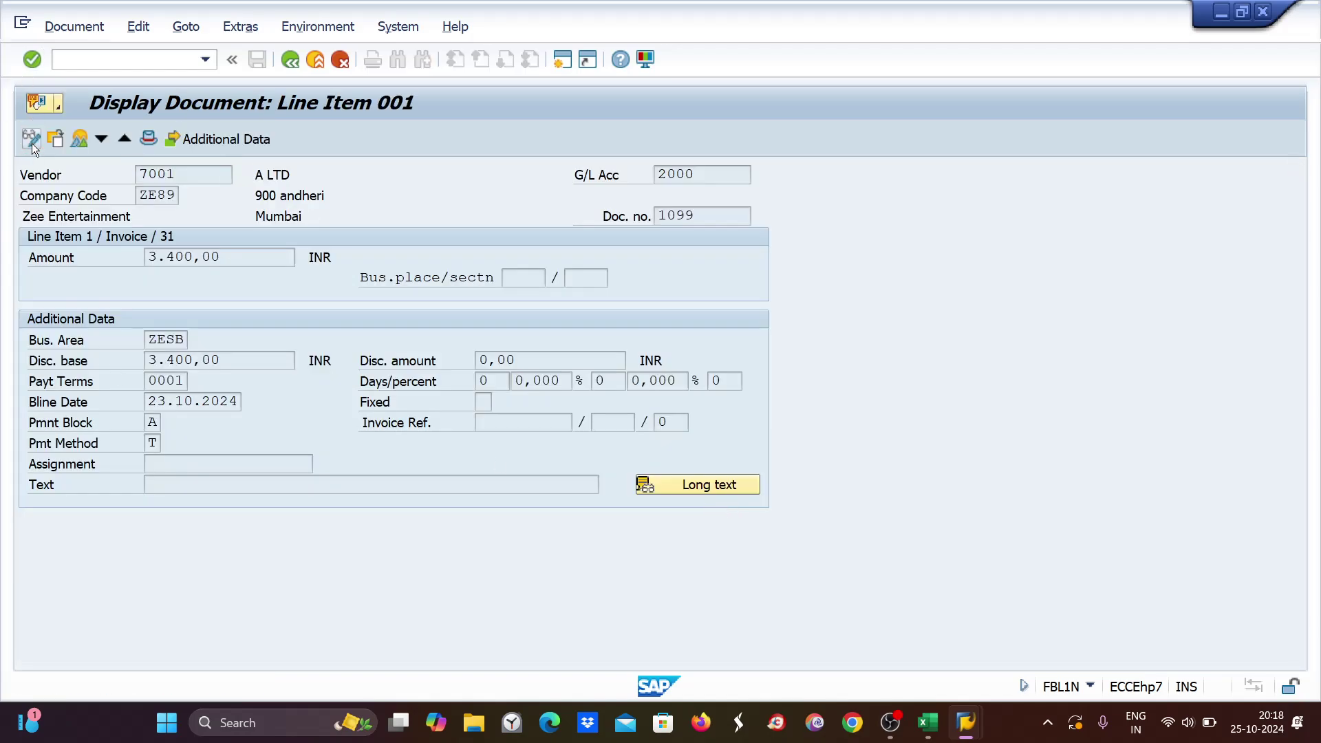
click(152, 422)
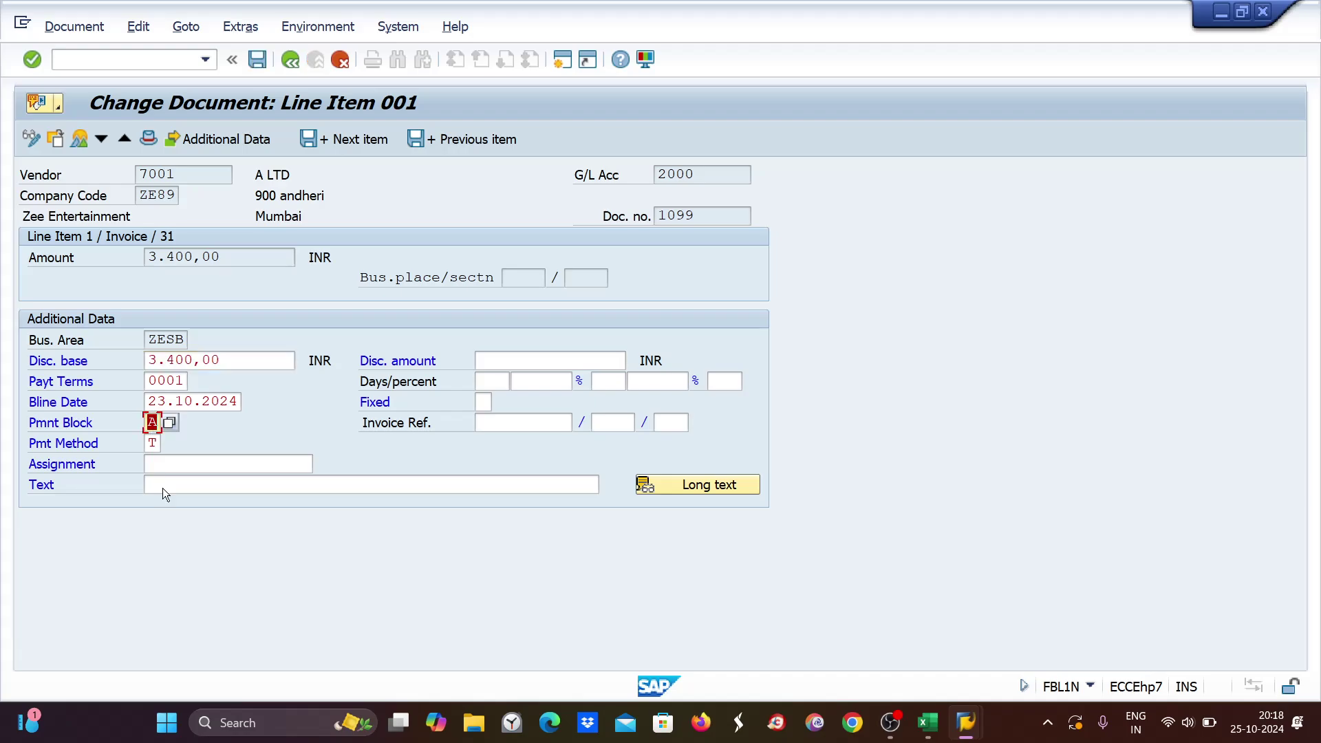
key(Delete)
key(ctrl+s)
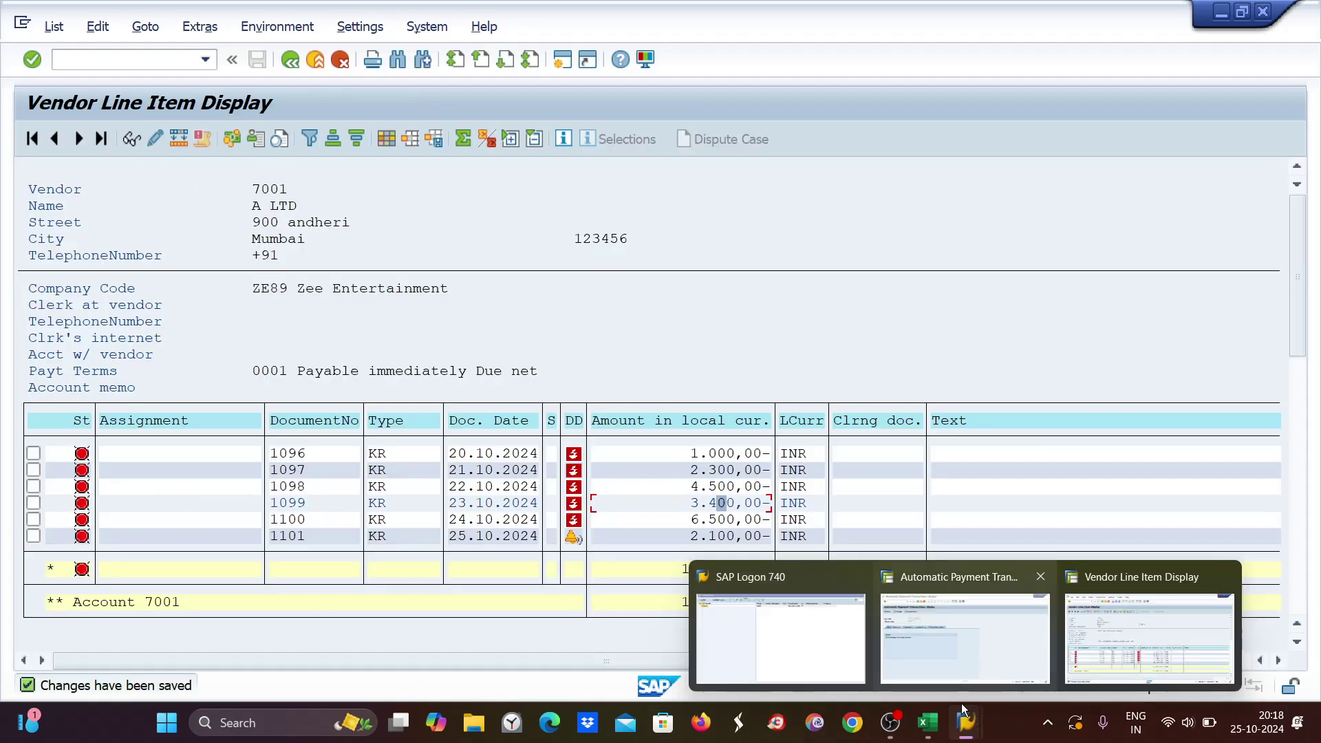
click(932, 721)
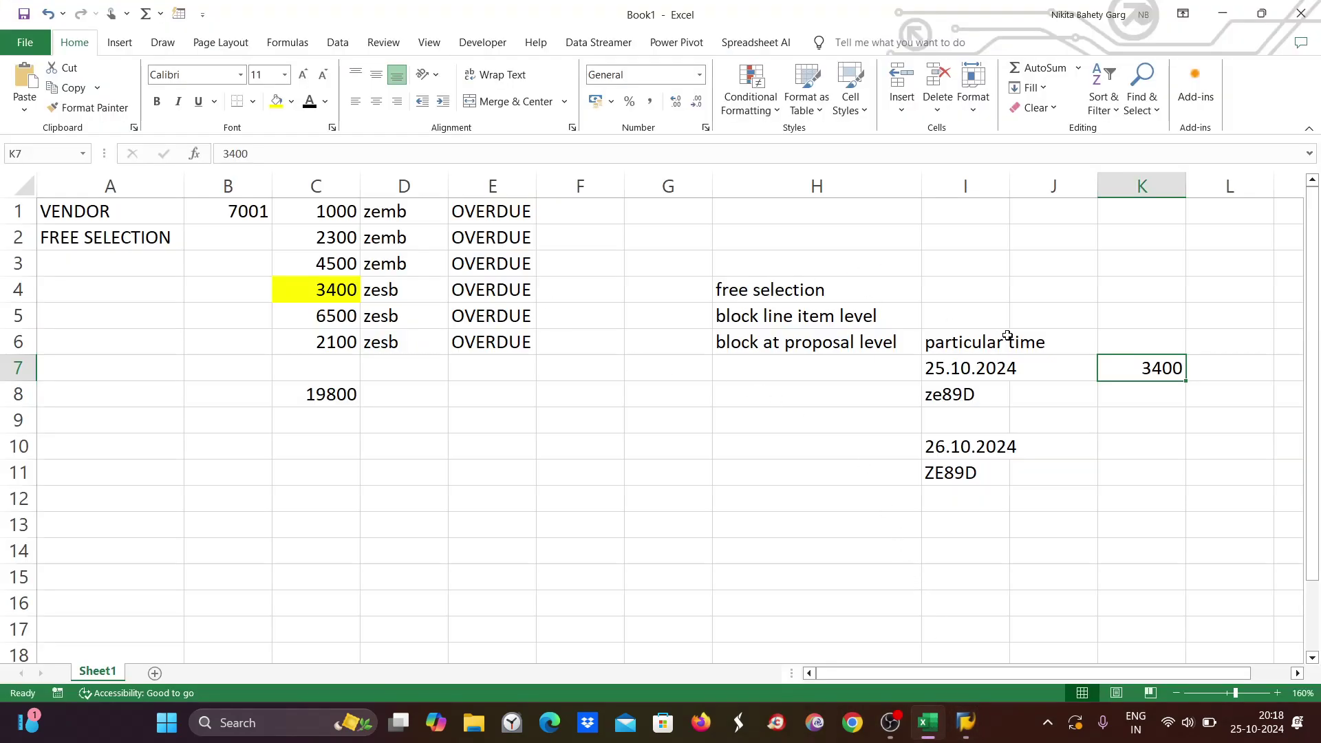
Delete the run-date notes in I6:L12, review the block notes, then return to SAP's ZE89D status.
drag(1002, 337, 1246, 500)
key(Delete)
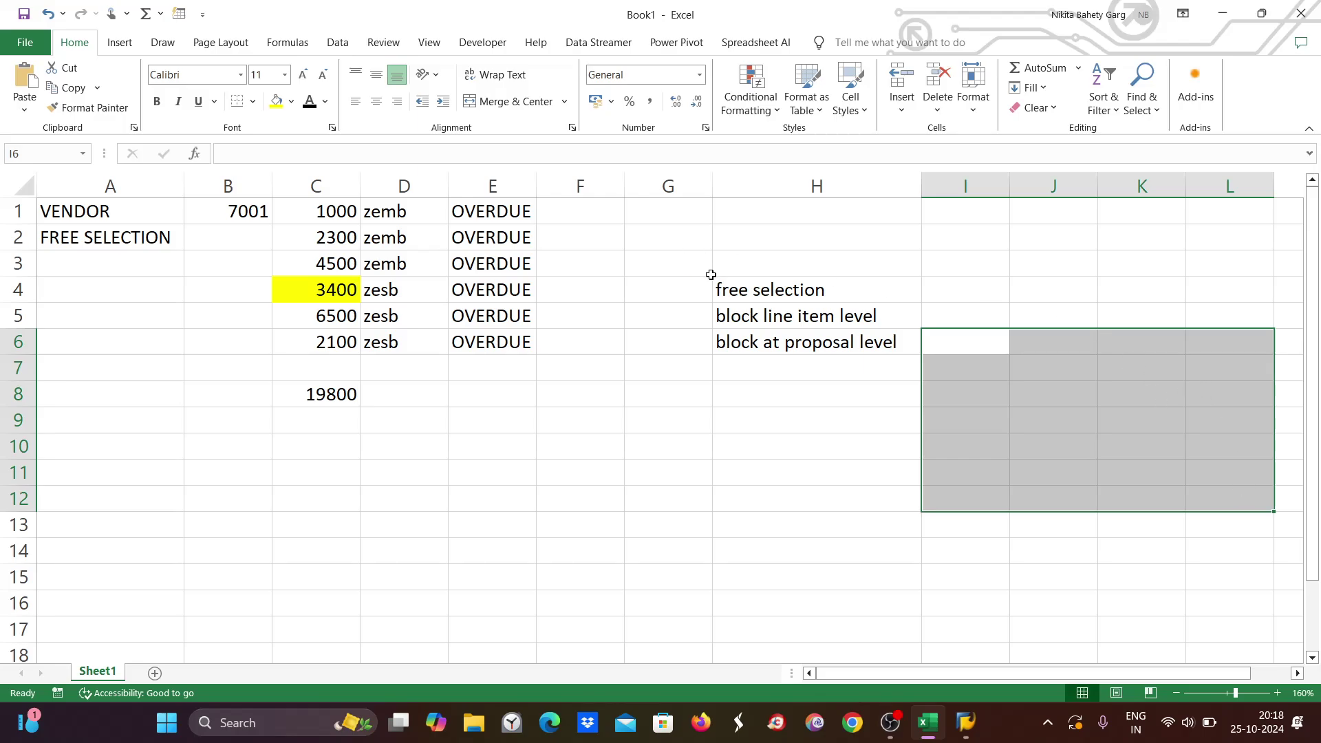
click(740, 287)
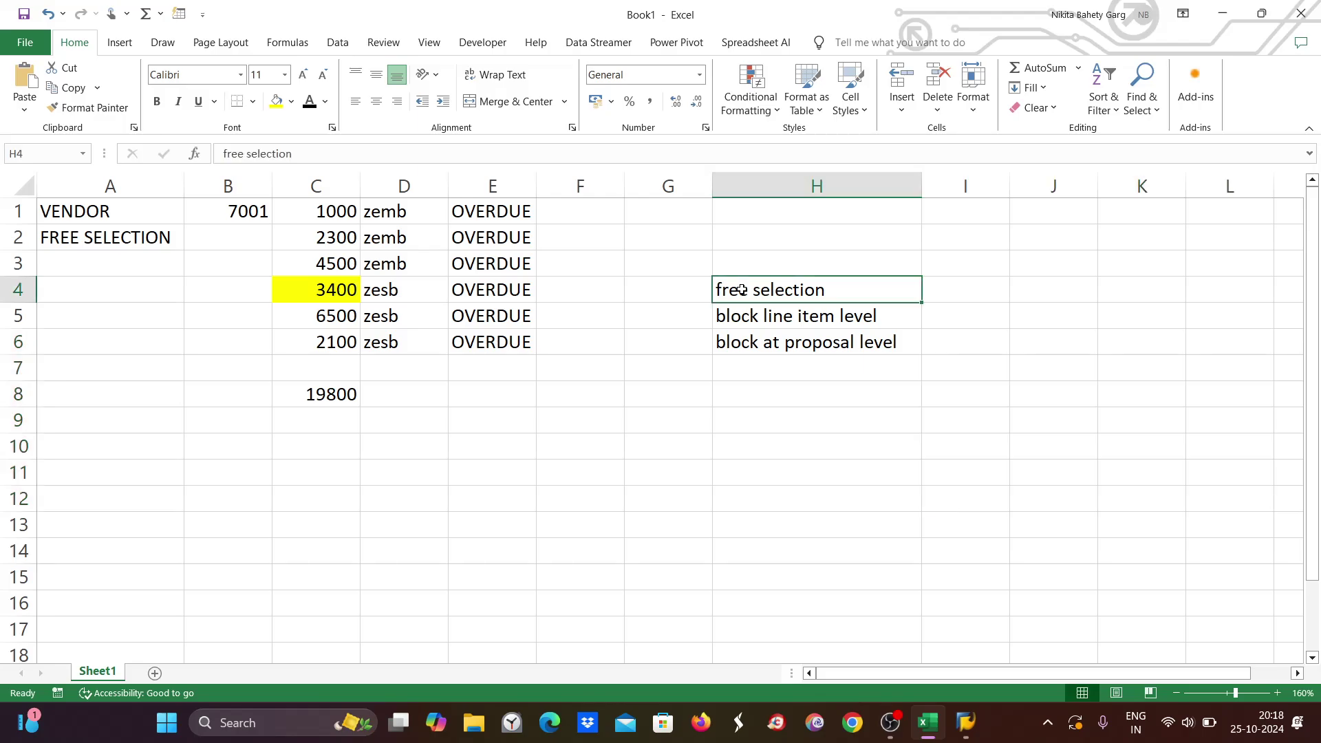
click(806, 314)
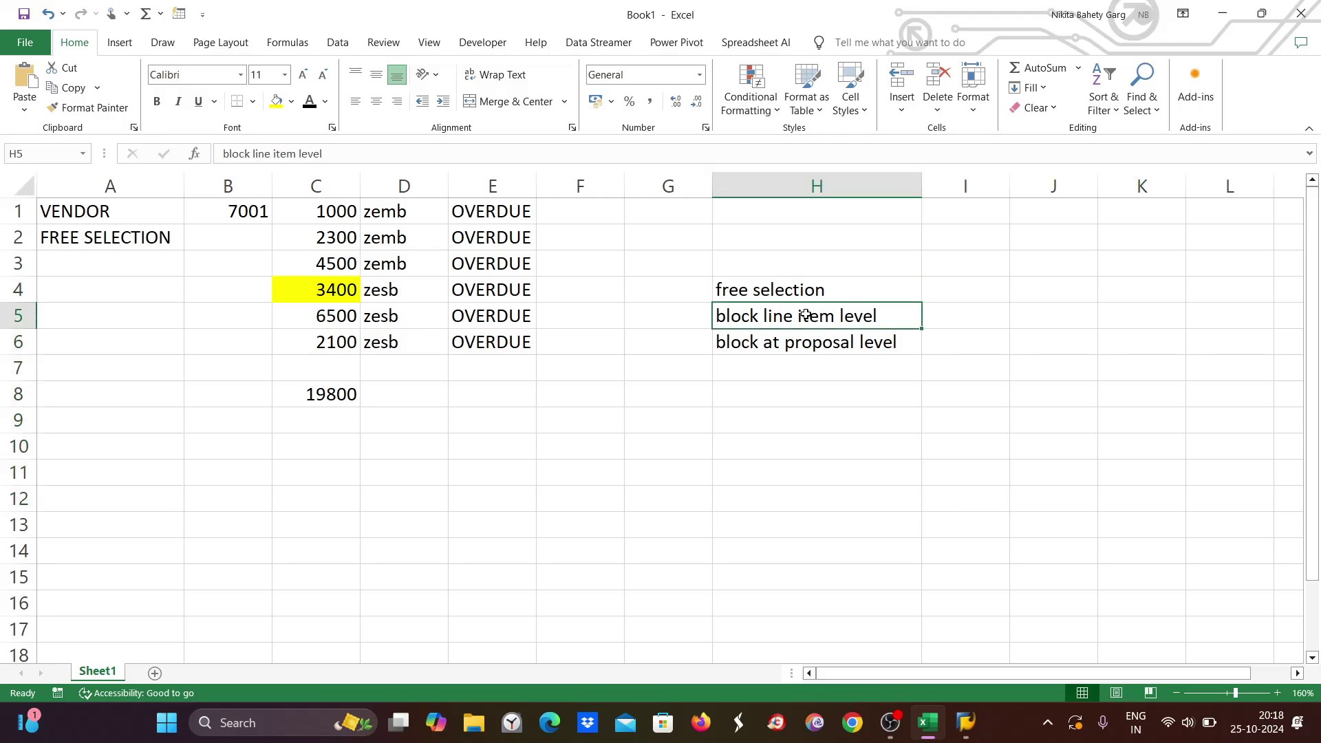
click(778, 337)
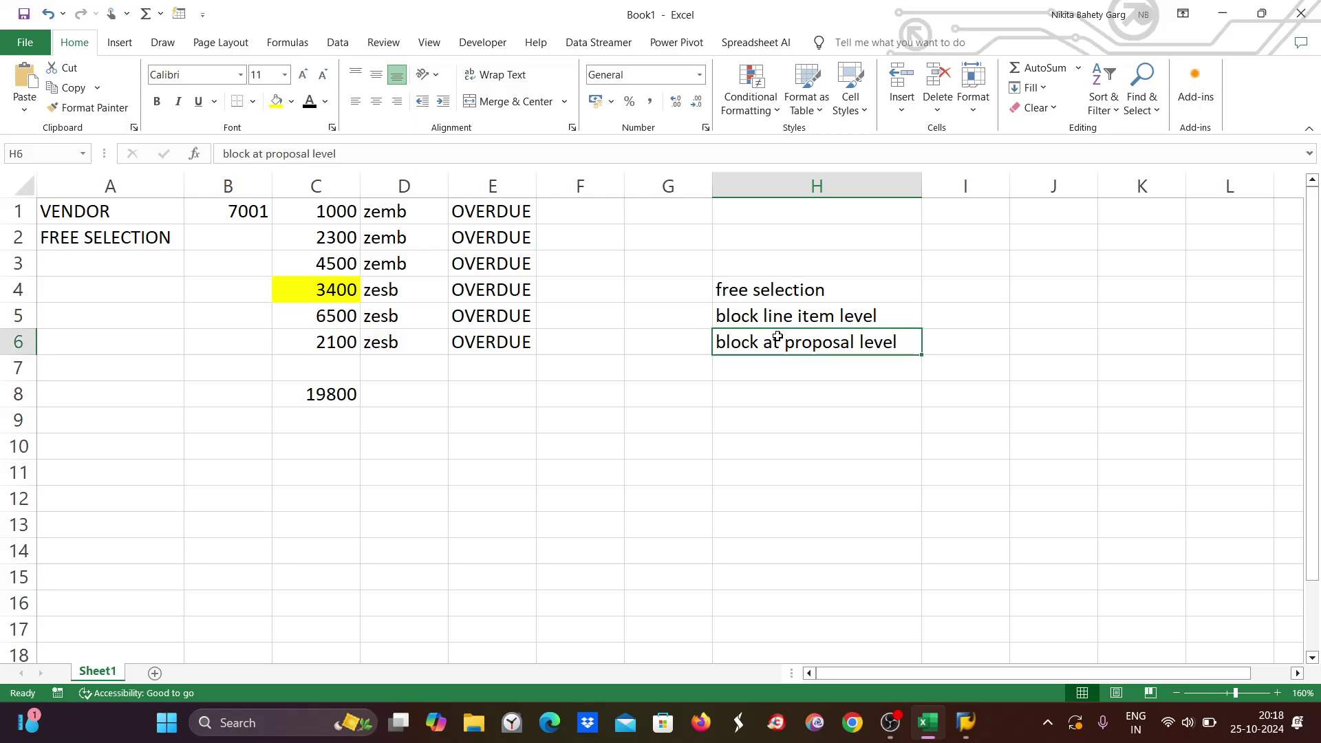
click(826, 311)
click(817, 350)
mouse_move(973, 726)
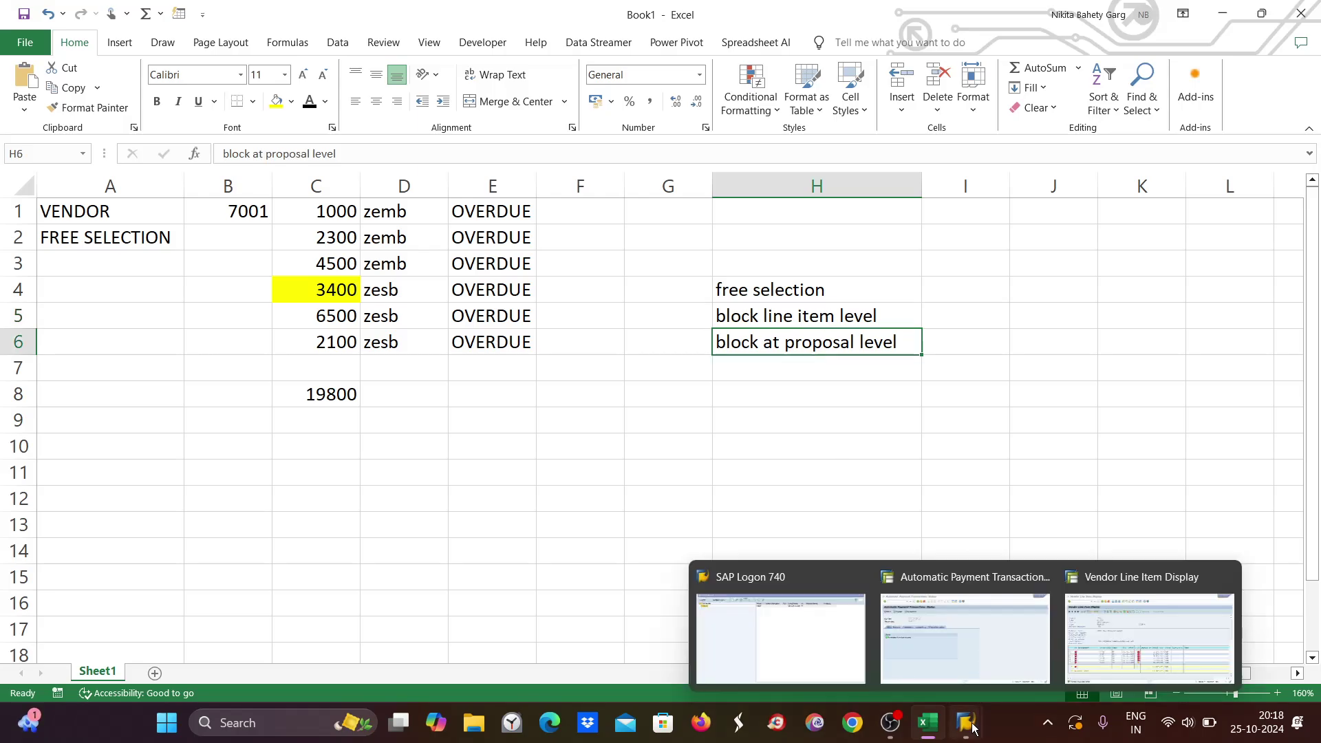
click(985, 650)
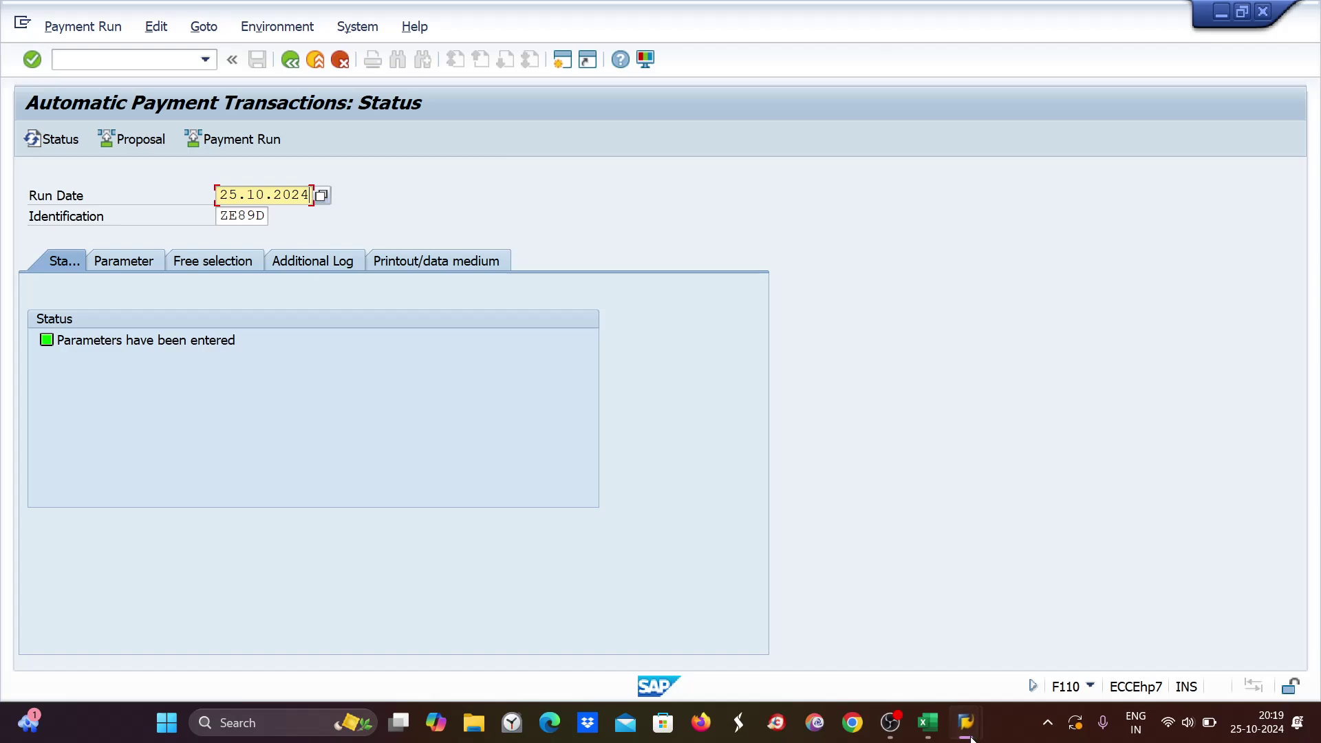
Add the label 'Payment method' in E10 with value T in G10.
click(928, 723)
click(483, 447)
key(BackSpace)
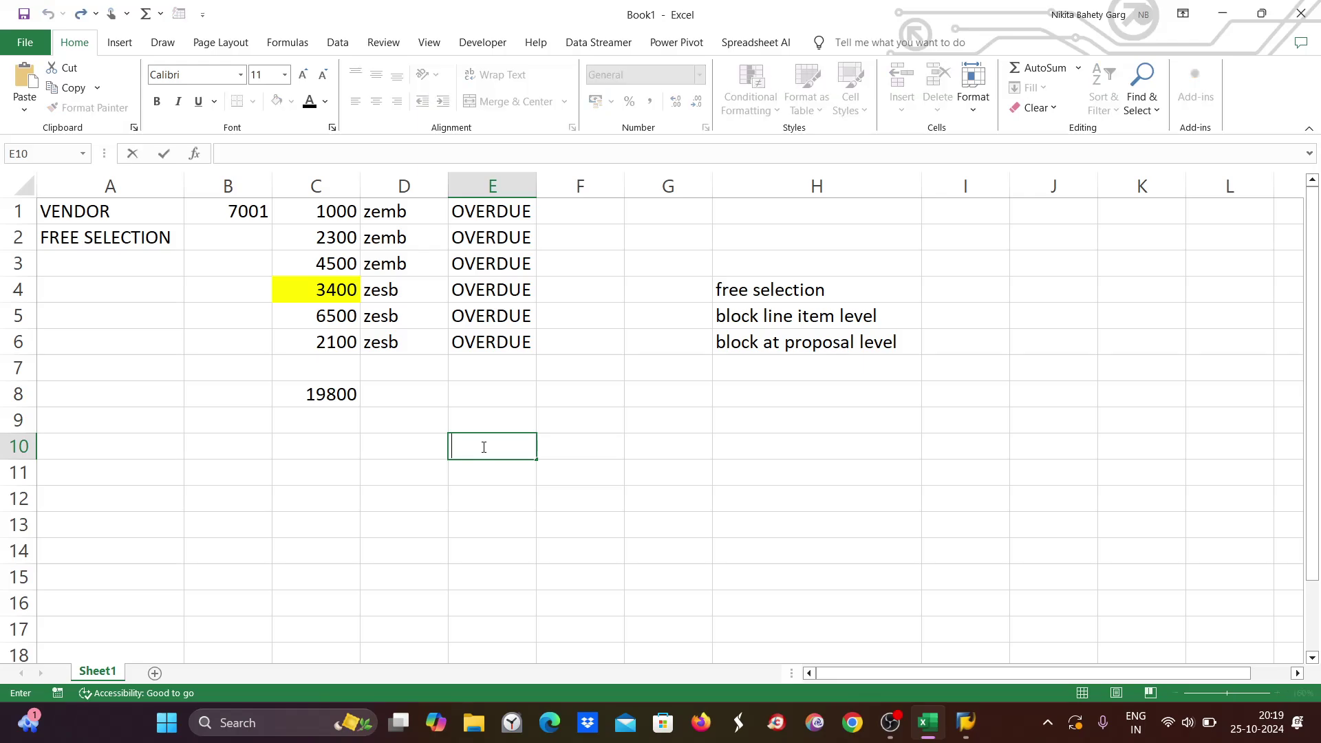
text(Payment method)
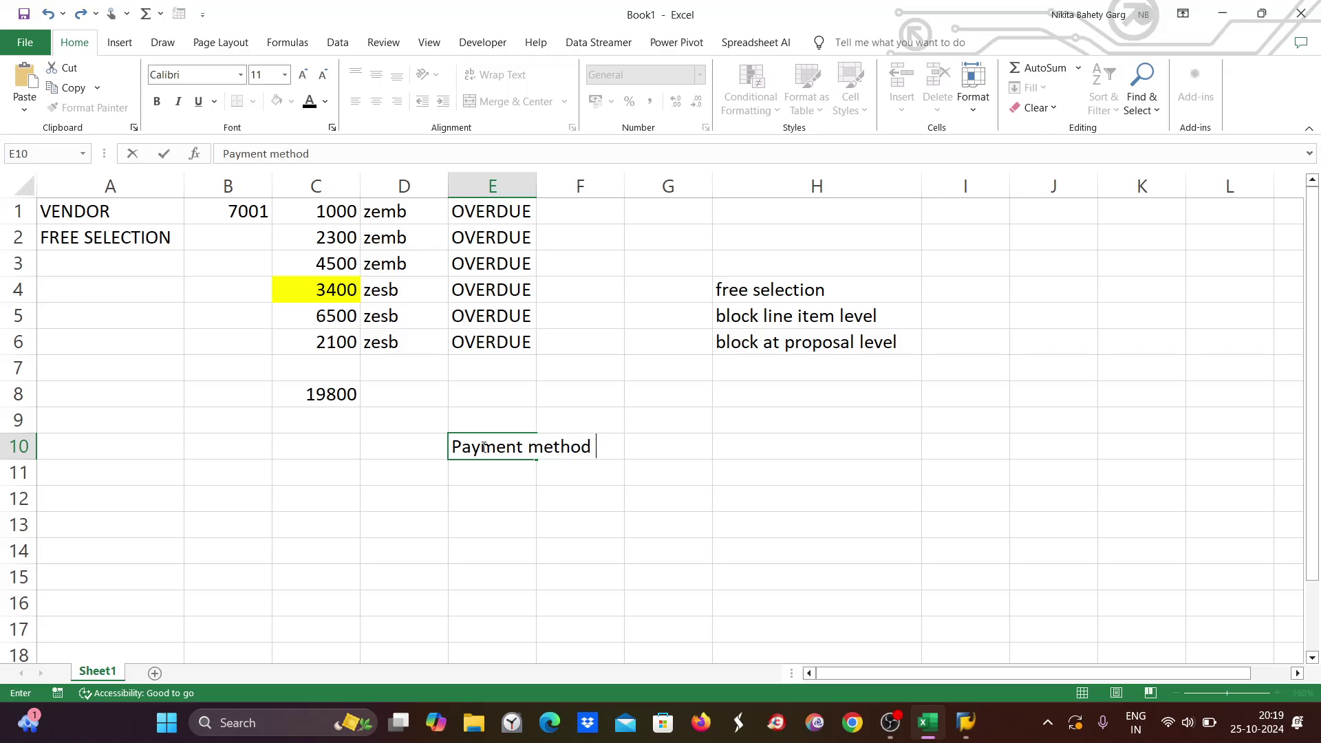
key(Tab)
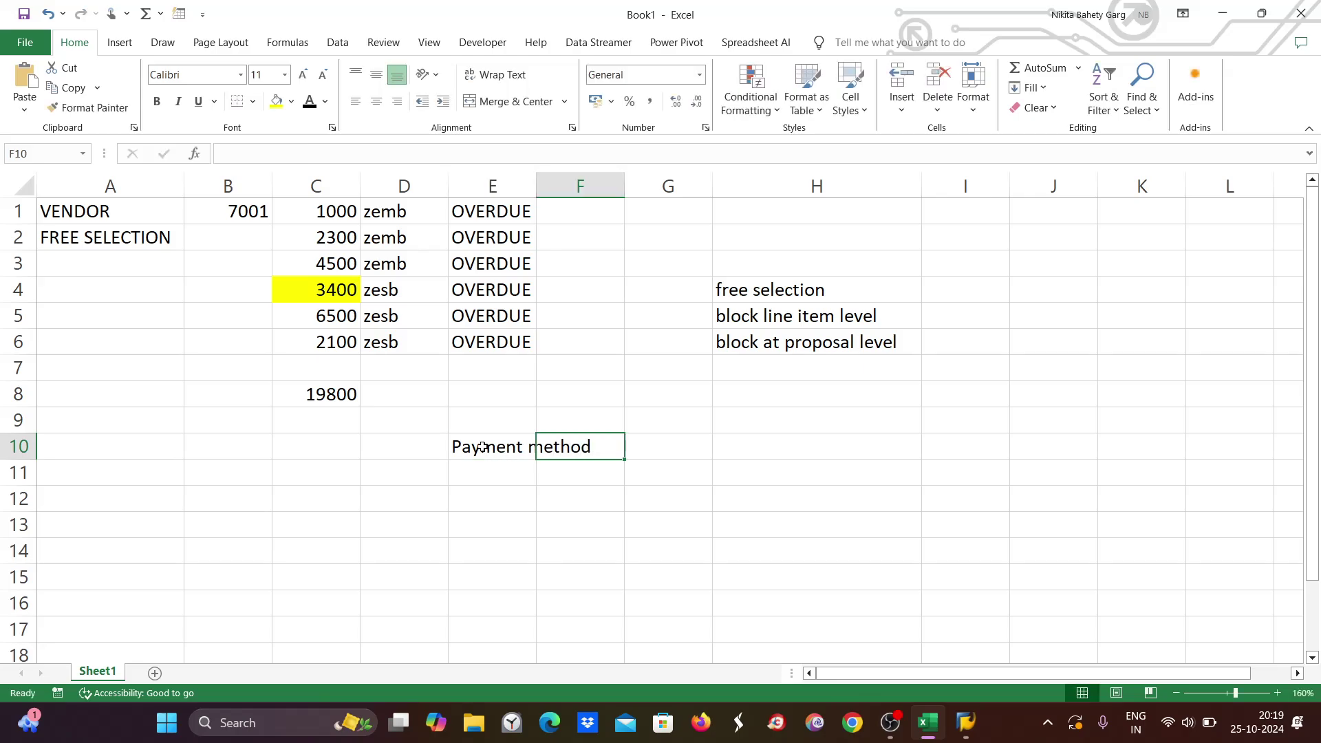
key(Right)
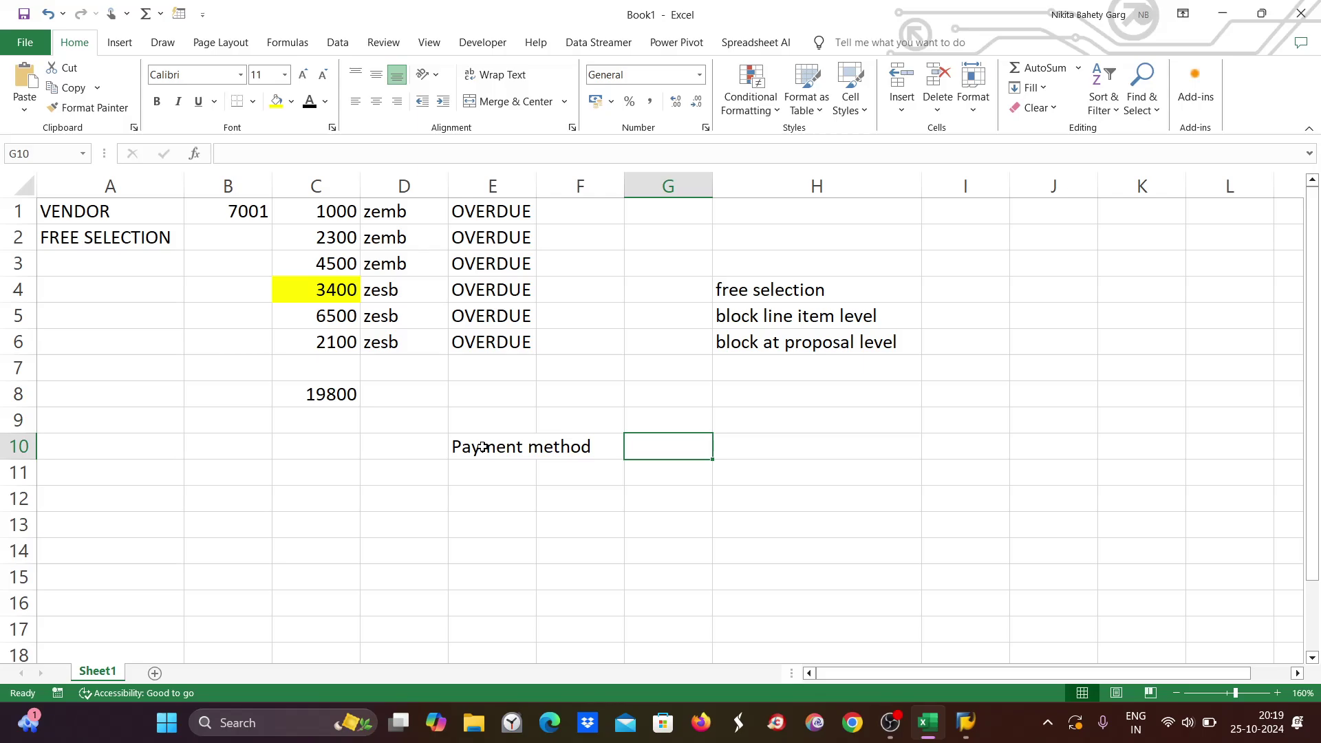
text(T)
click(504, 475)
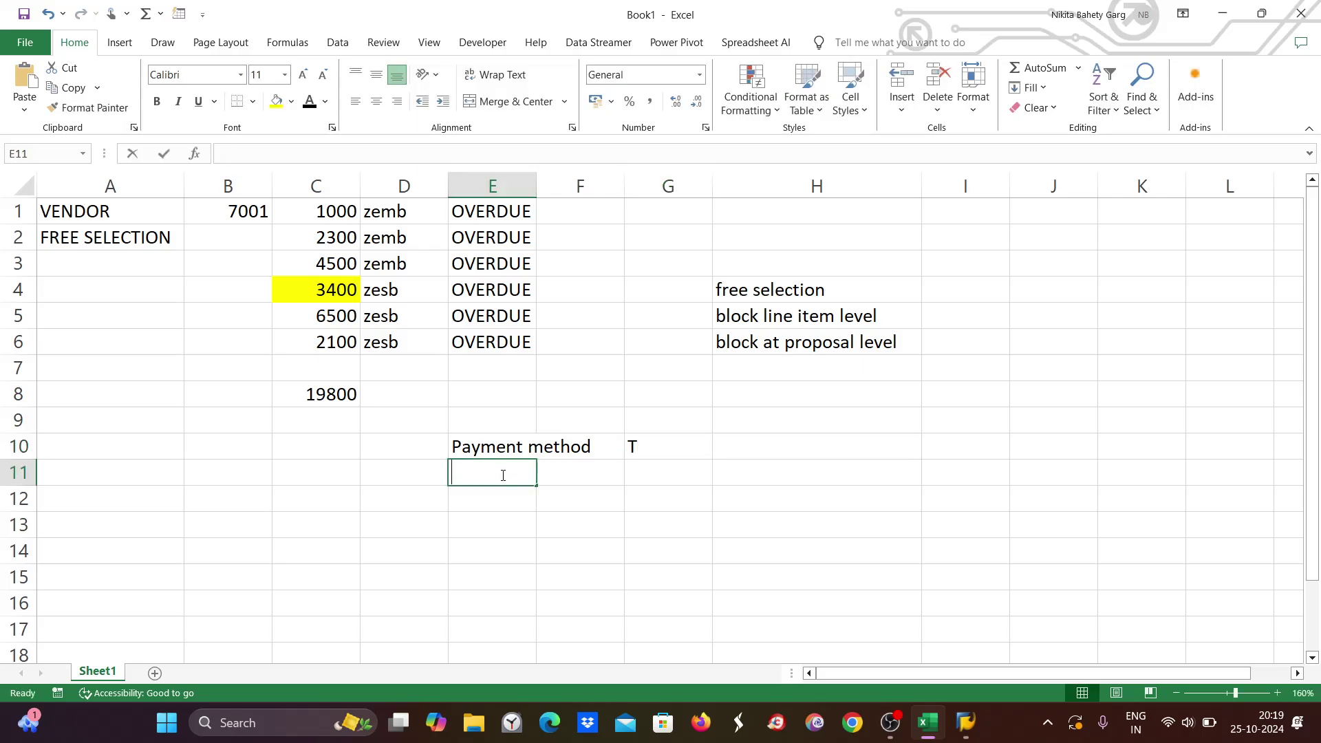
Add 'Bank details' and 'address/po box' notes in column E, then switch back to SAP.
text(Ban)
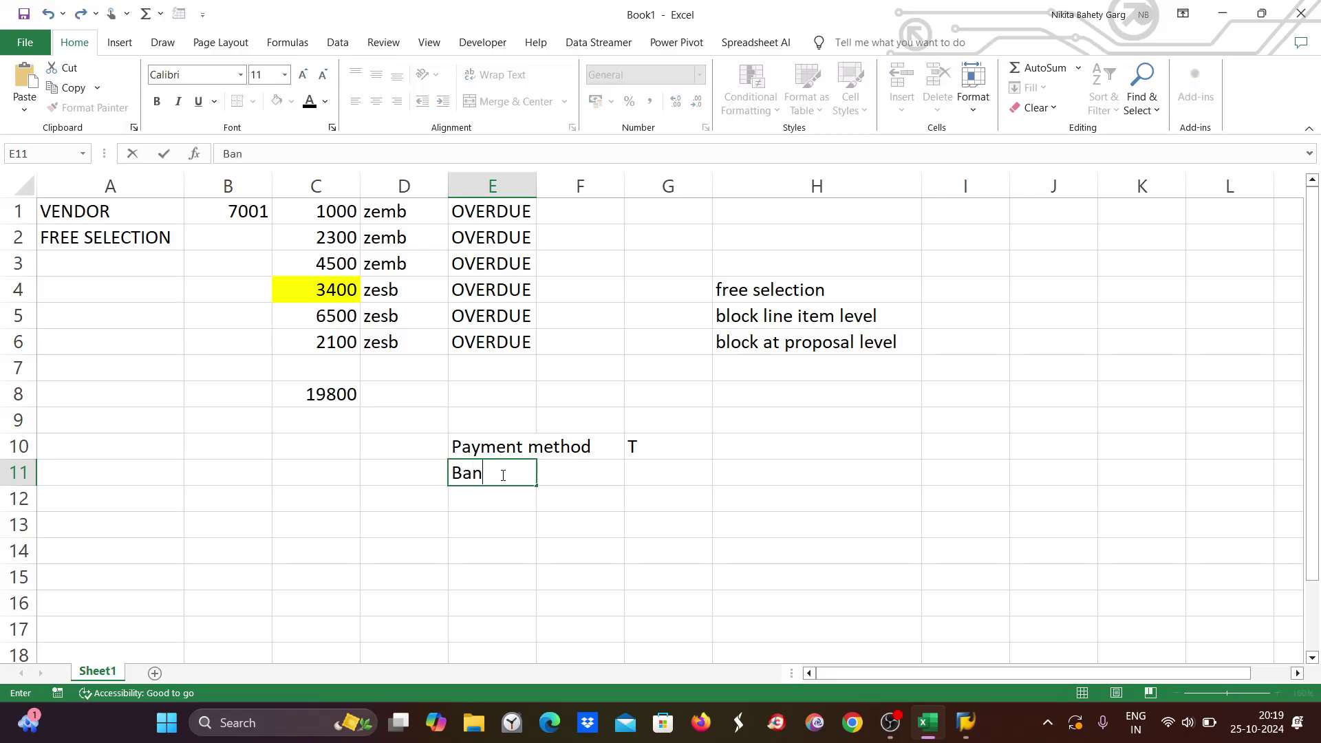
text(k details)
key(Return)
text(ad)
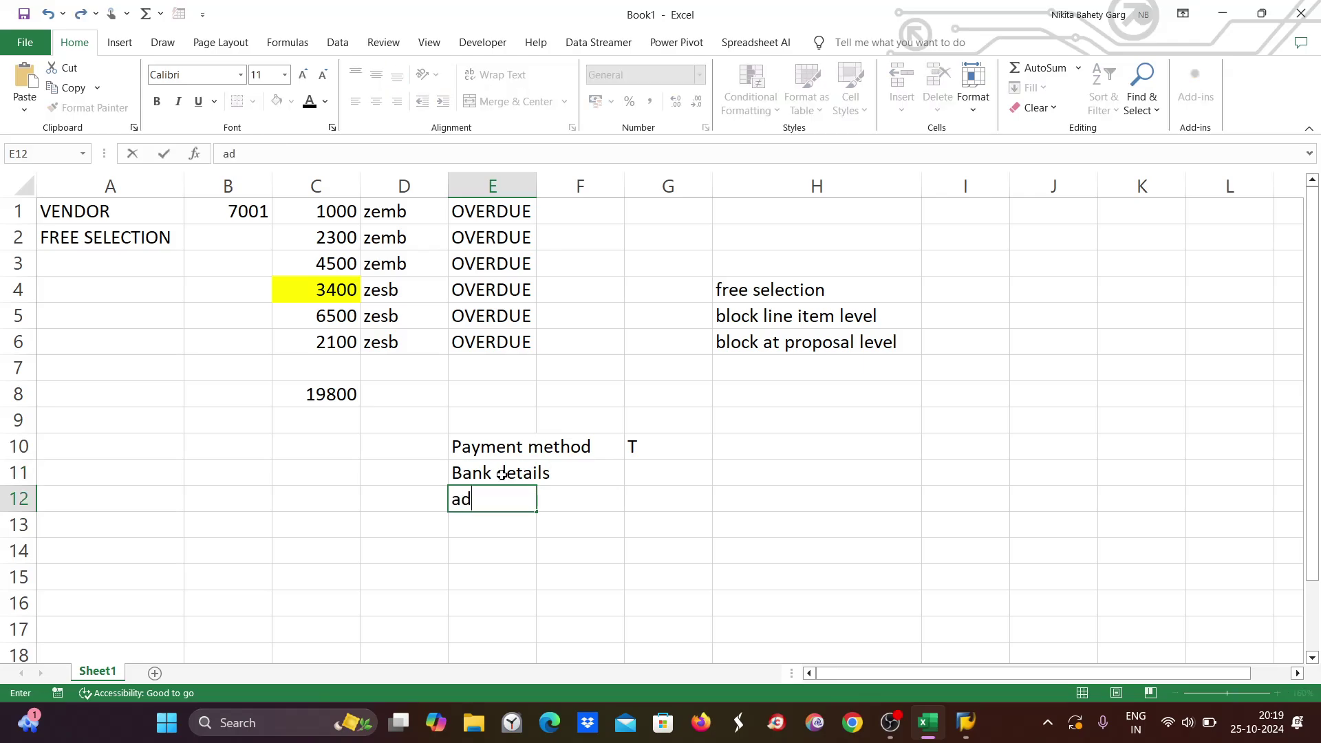
text(dress/po box)
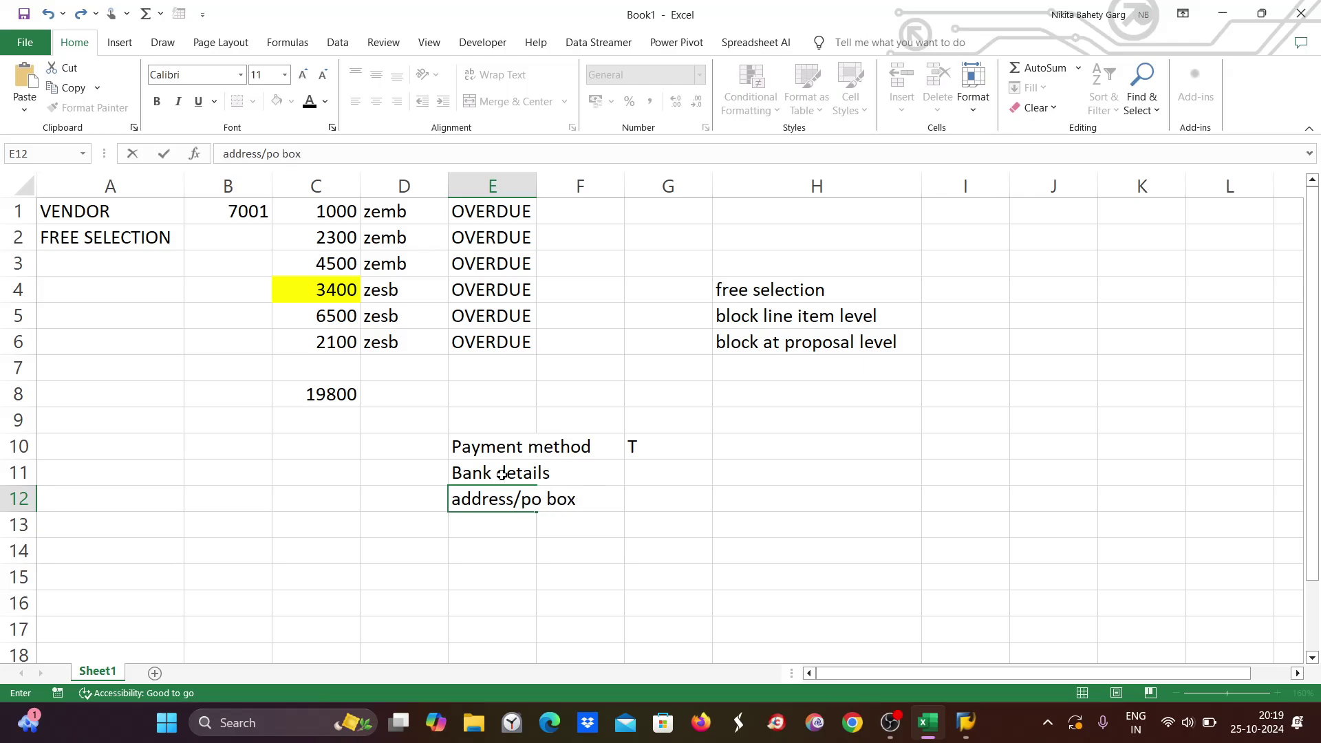
key(alt+Tab)
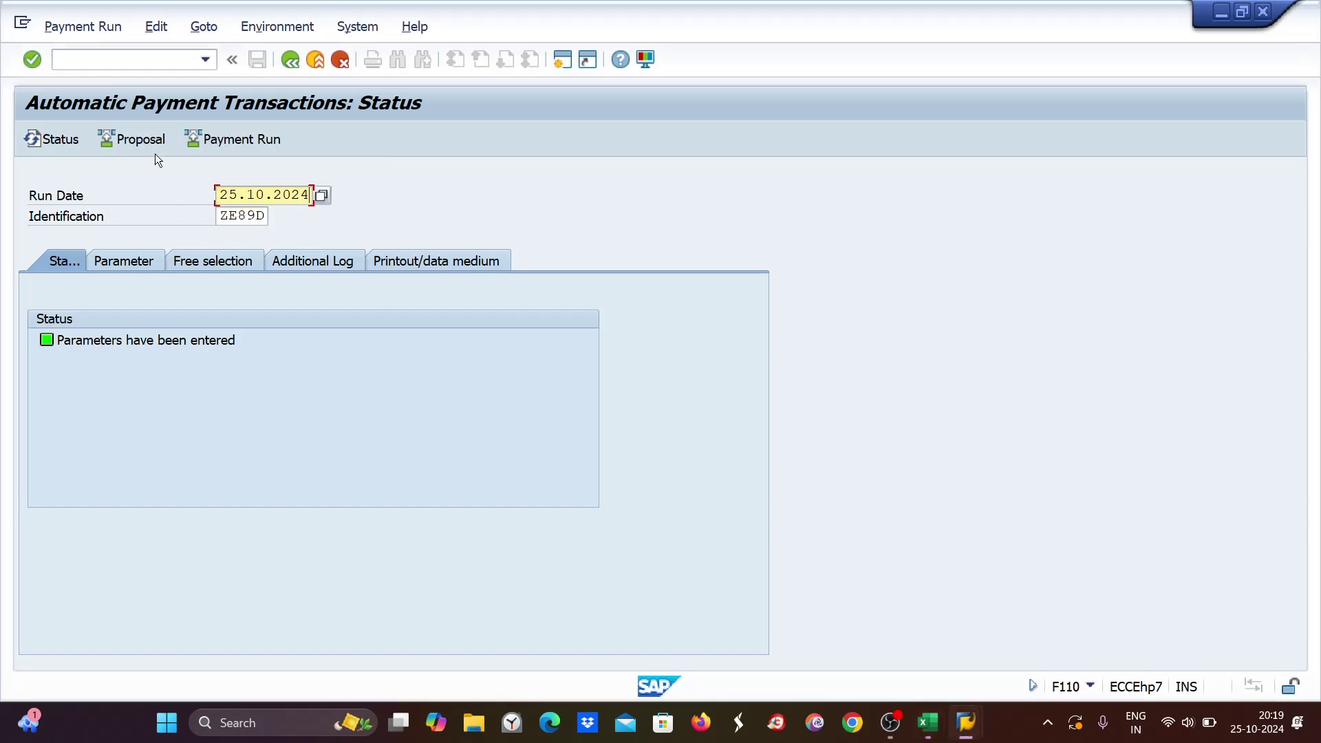
Start the 25.10.2024 ZE89D proposal immediately and check its 19,800 INR payment to vendor 7001.
click(151, 140)
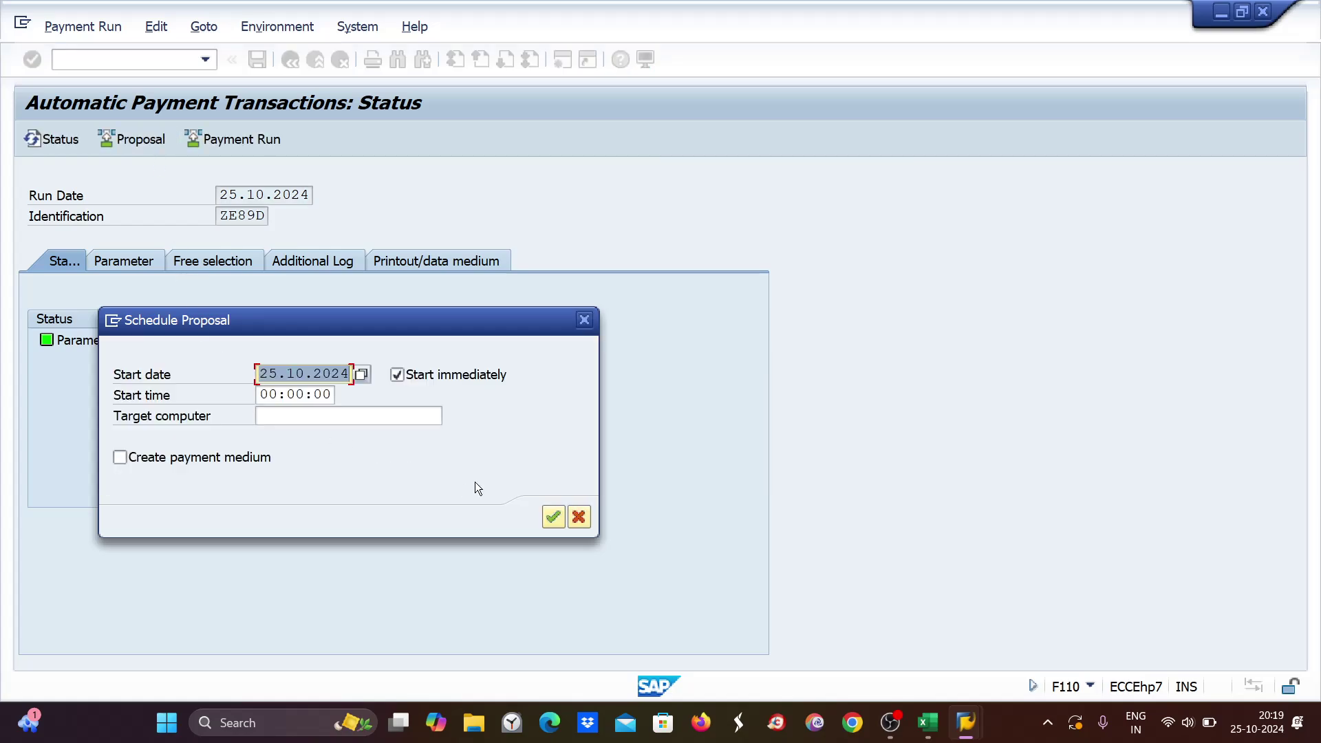
key(Return)
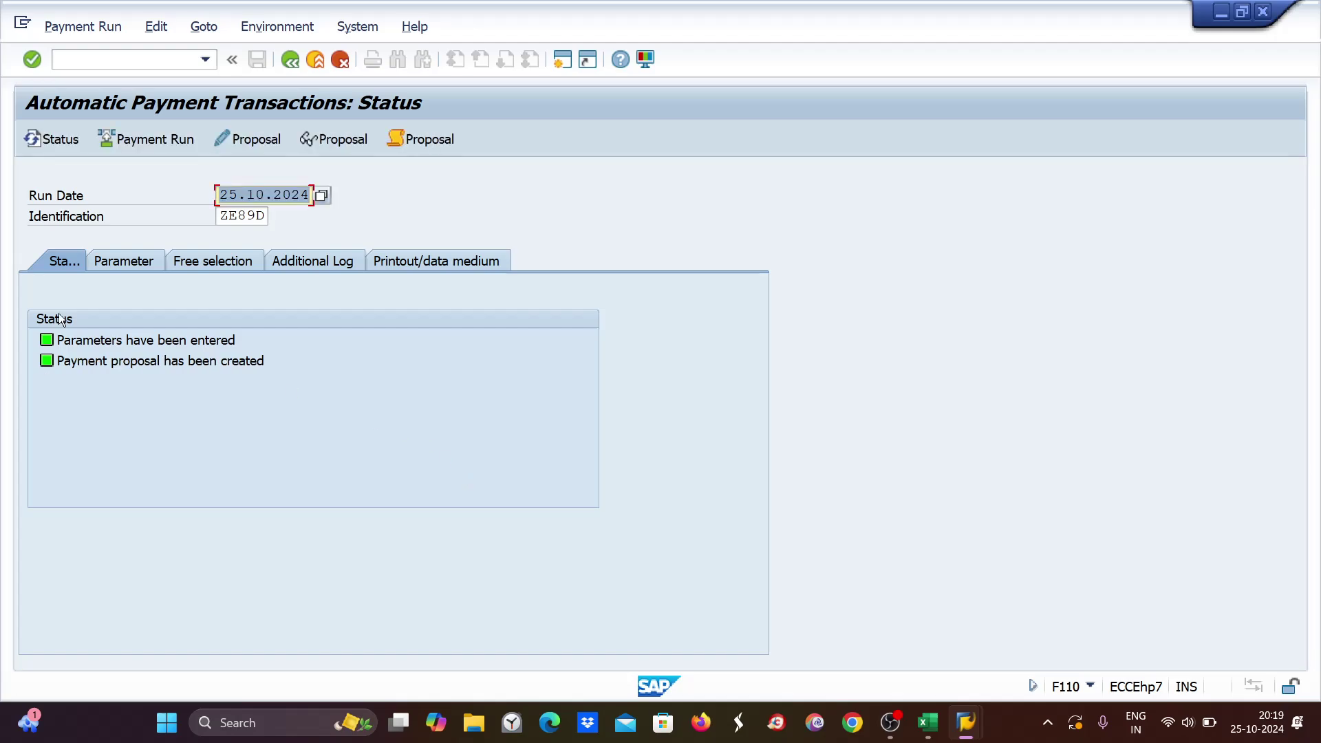
click(329, 142)
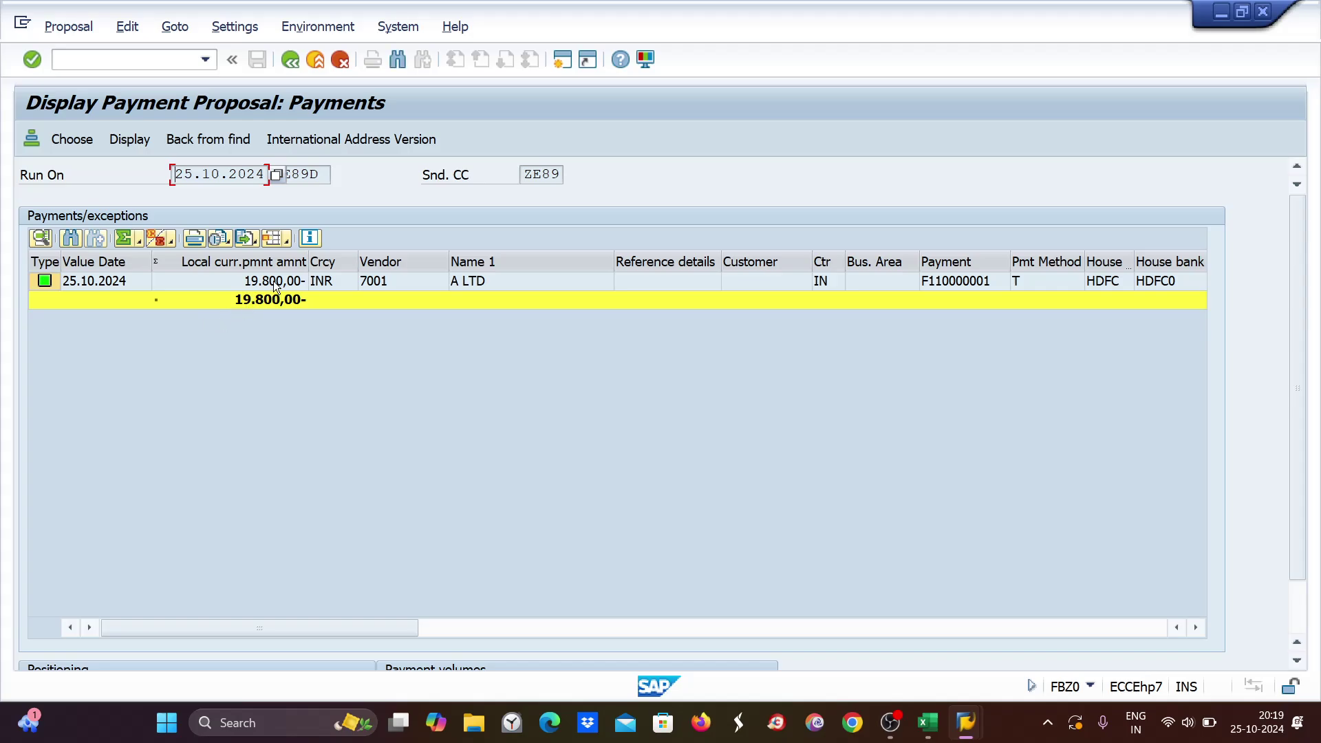
click(290, 60)
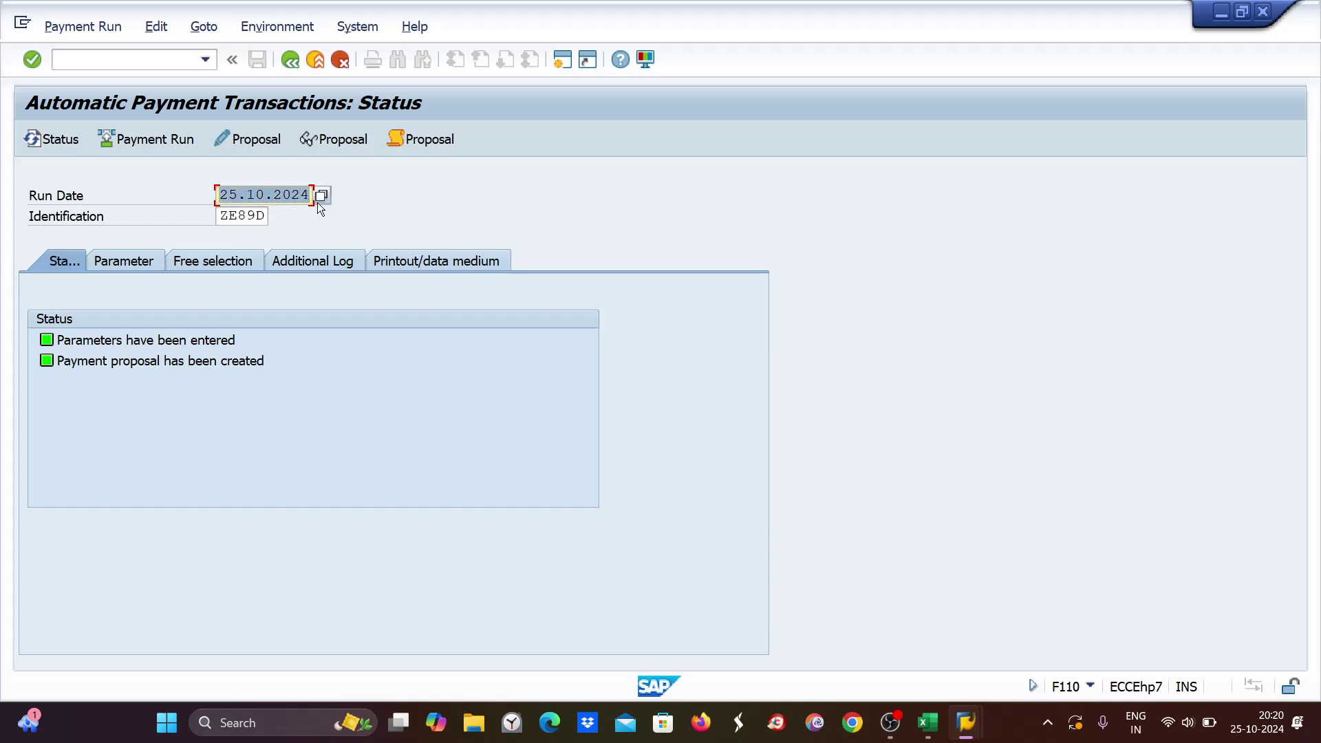
Enter run date 26.10.2024 with company code ze89, method T, next date 27.10.2024, vendor 7001.
text(26)
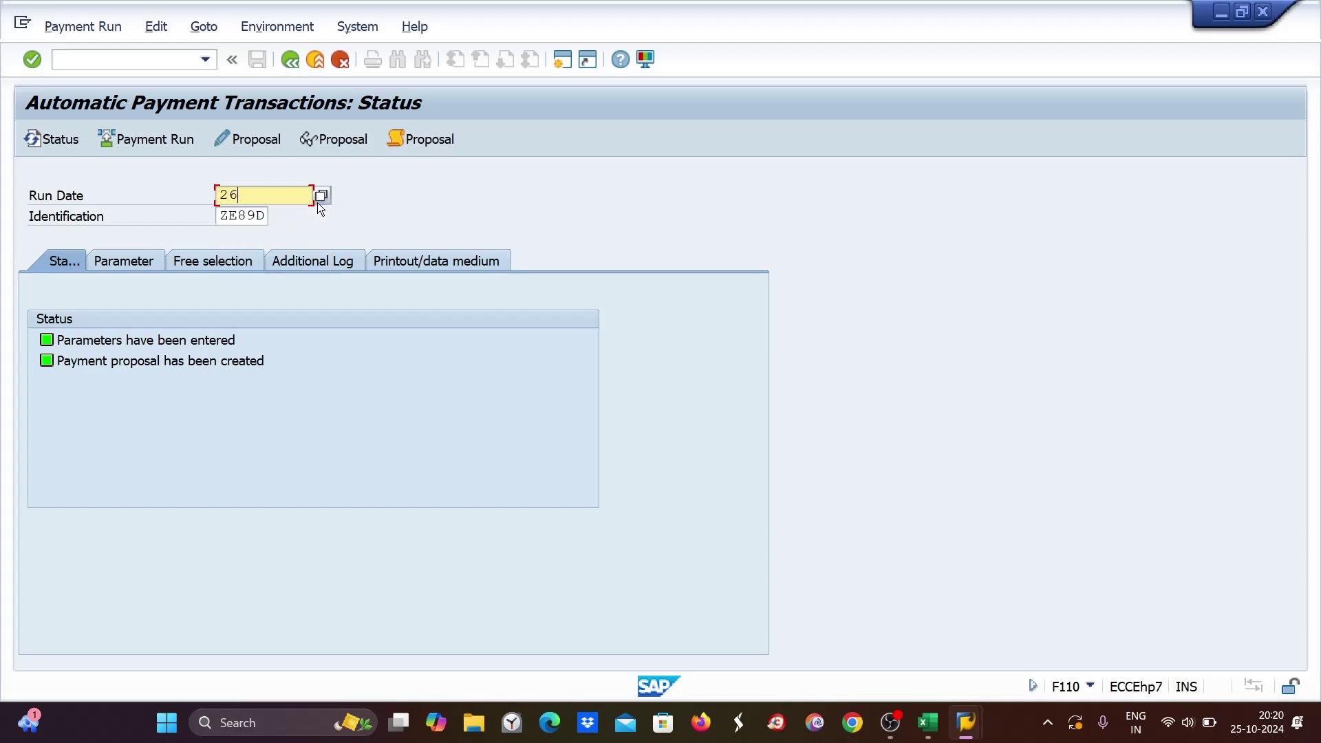
text(.10.2024)
key(Return)
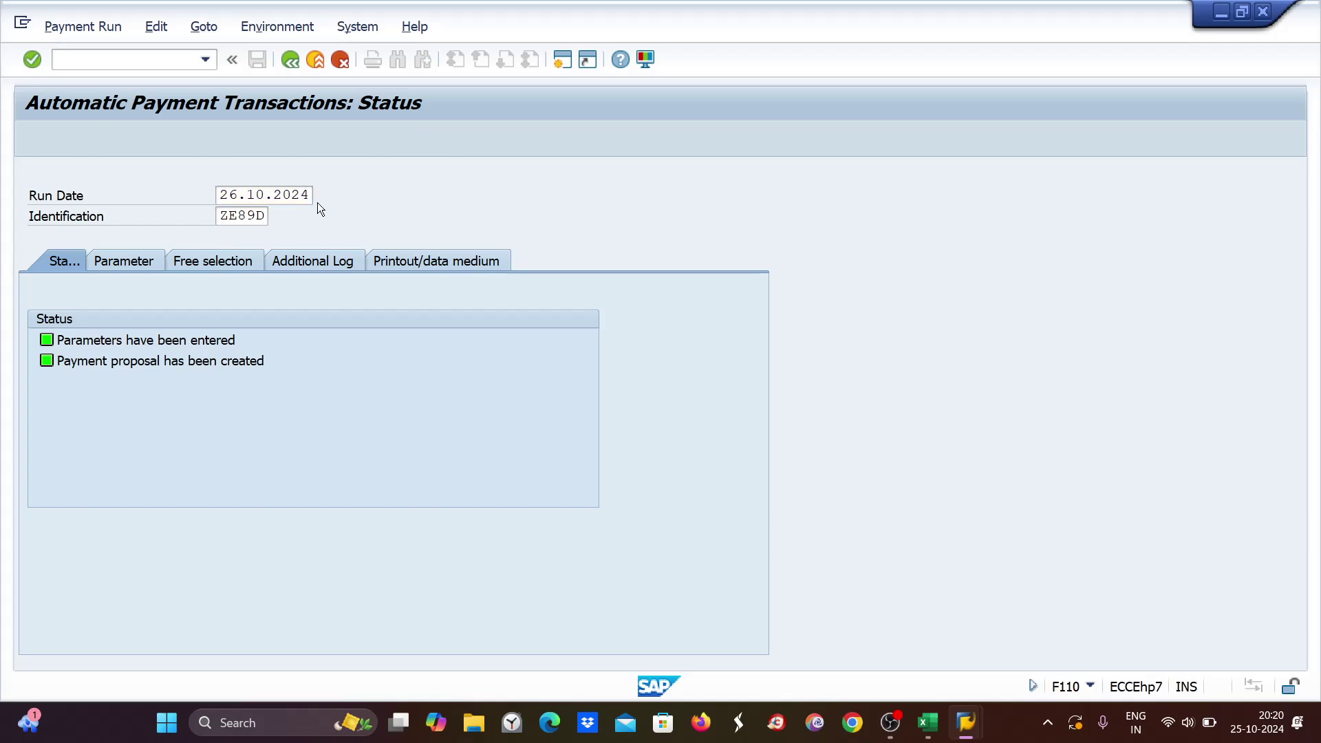
click(119, 262)
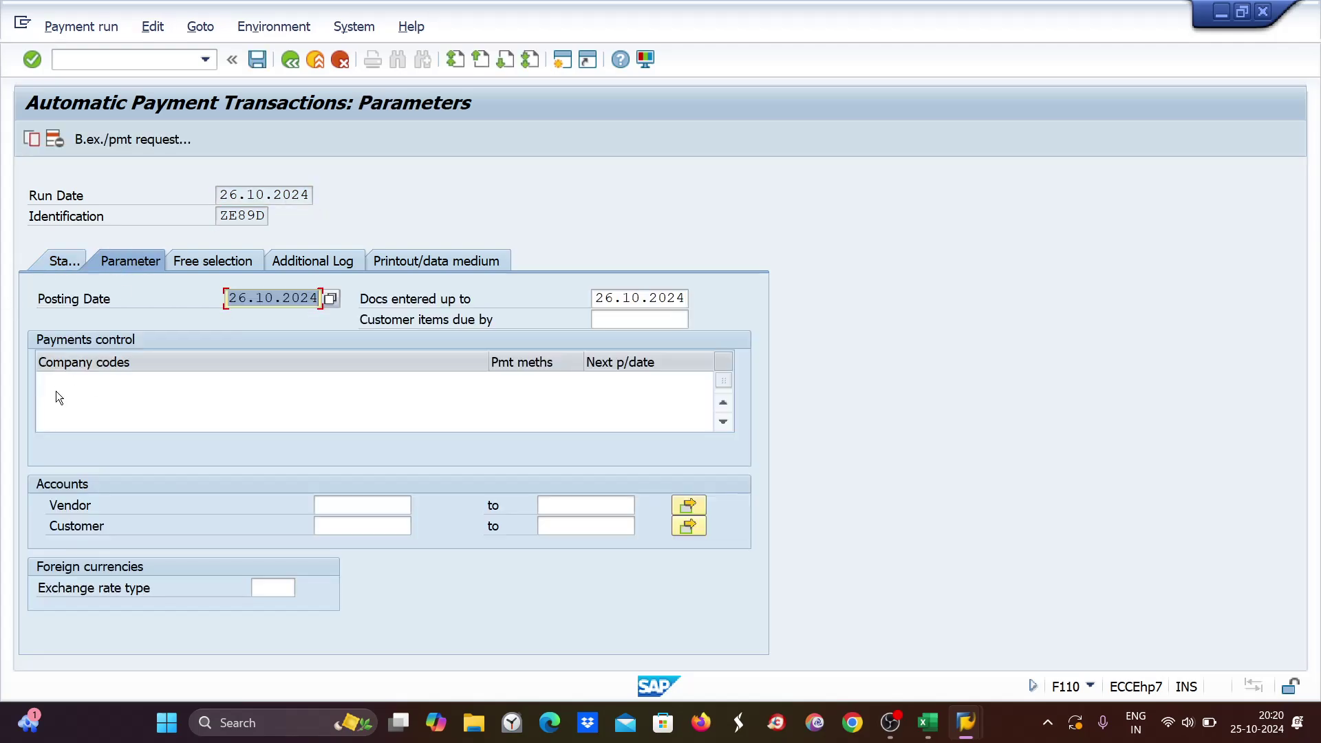
click(59, 383)
text(ze8)
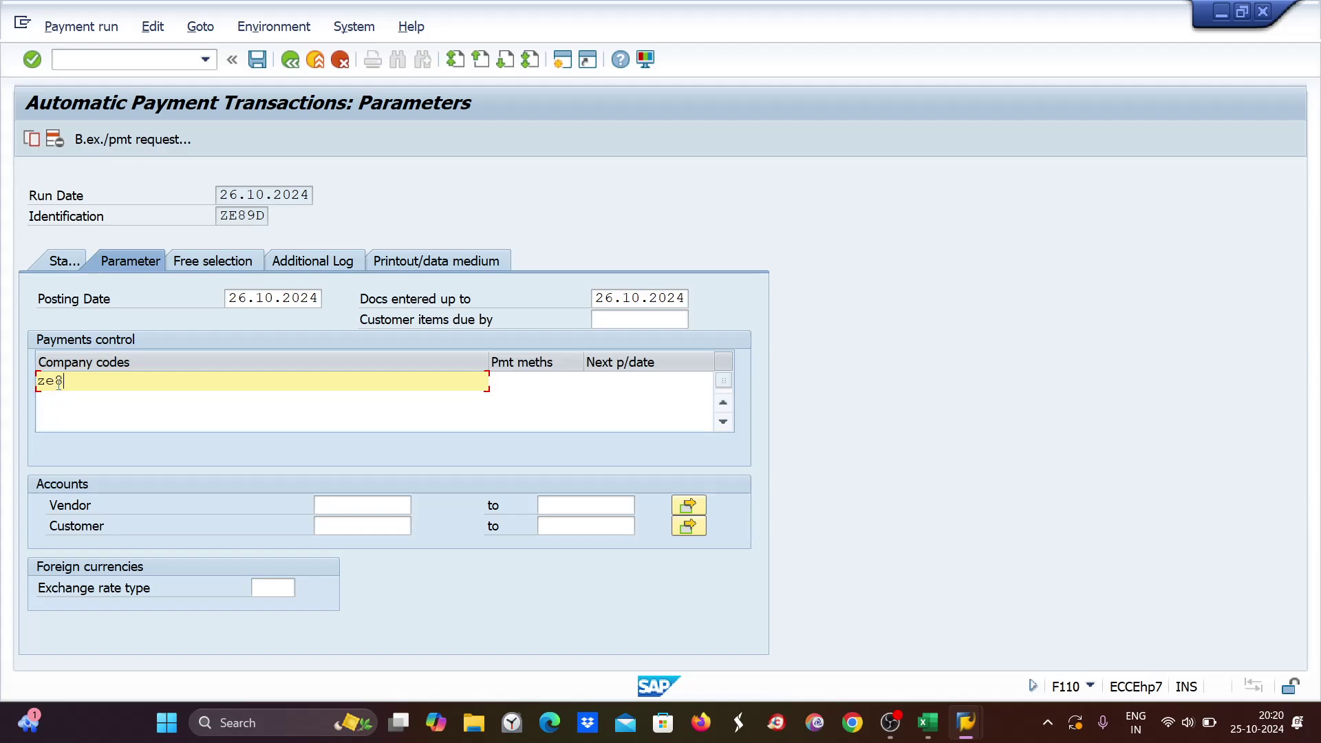
text(9)
key(Tab)
text(t)
key(Tab)
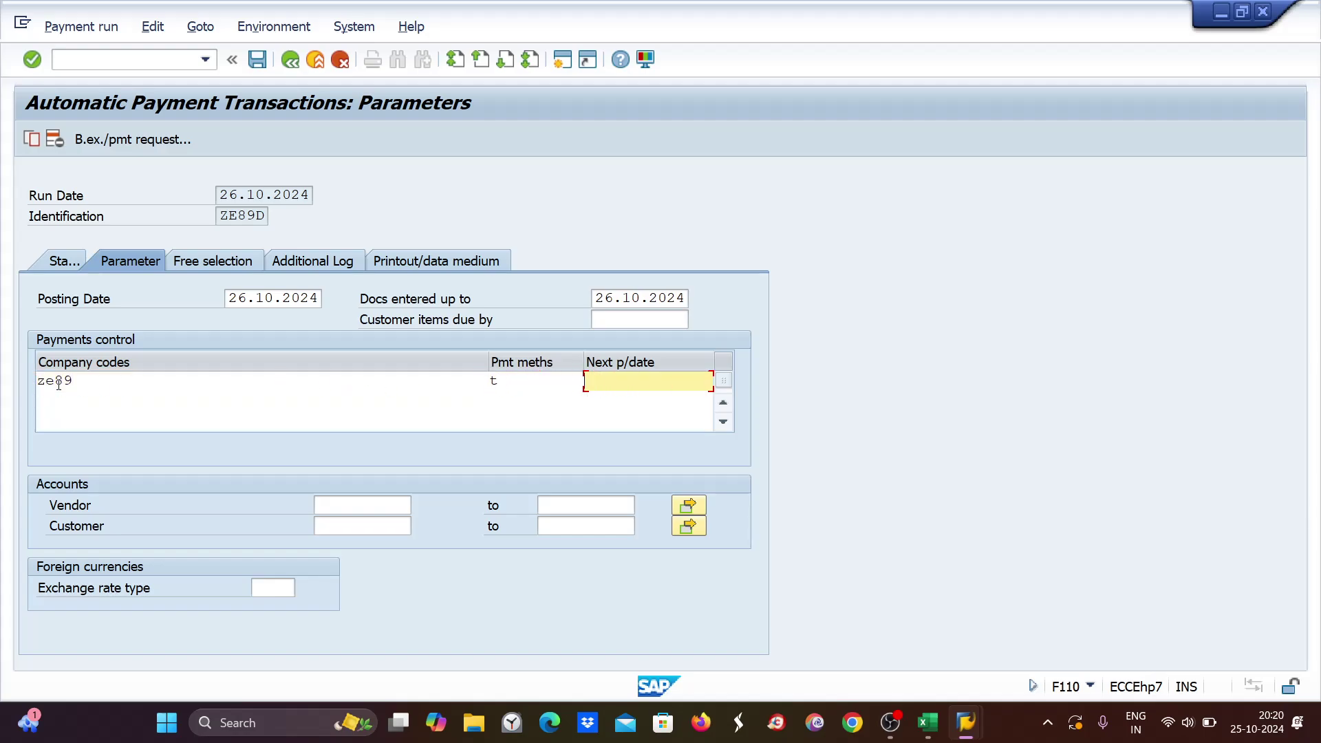
text(27)
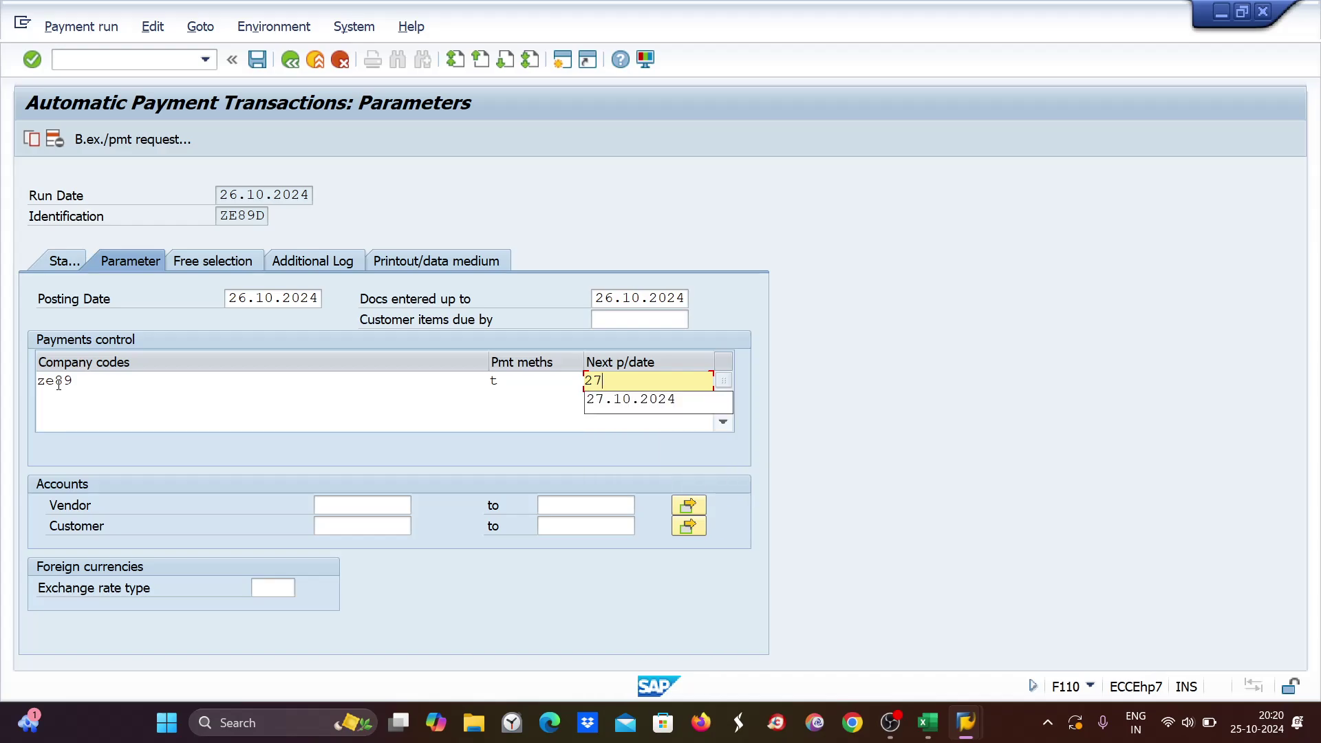
key(Down)
key(Return)
click(337, 505)
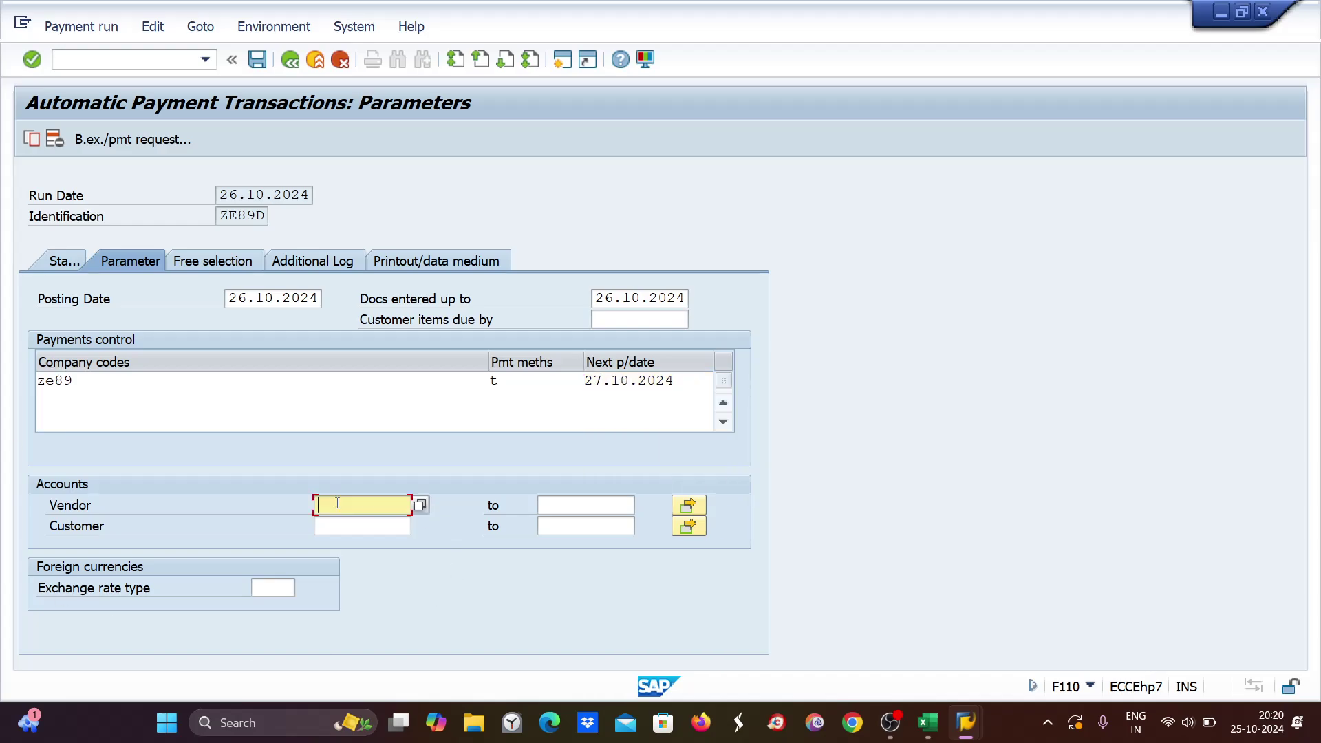
text(7001)
Log due date check, payment method selection and line items for vendor 7001, then save.
click(316, 262)
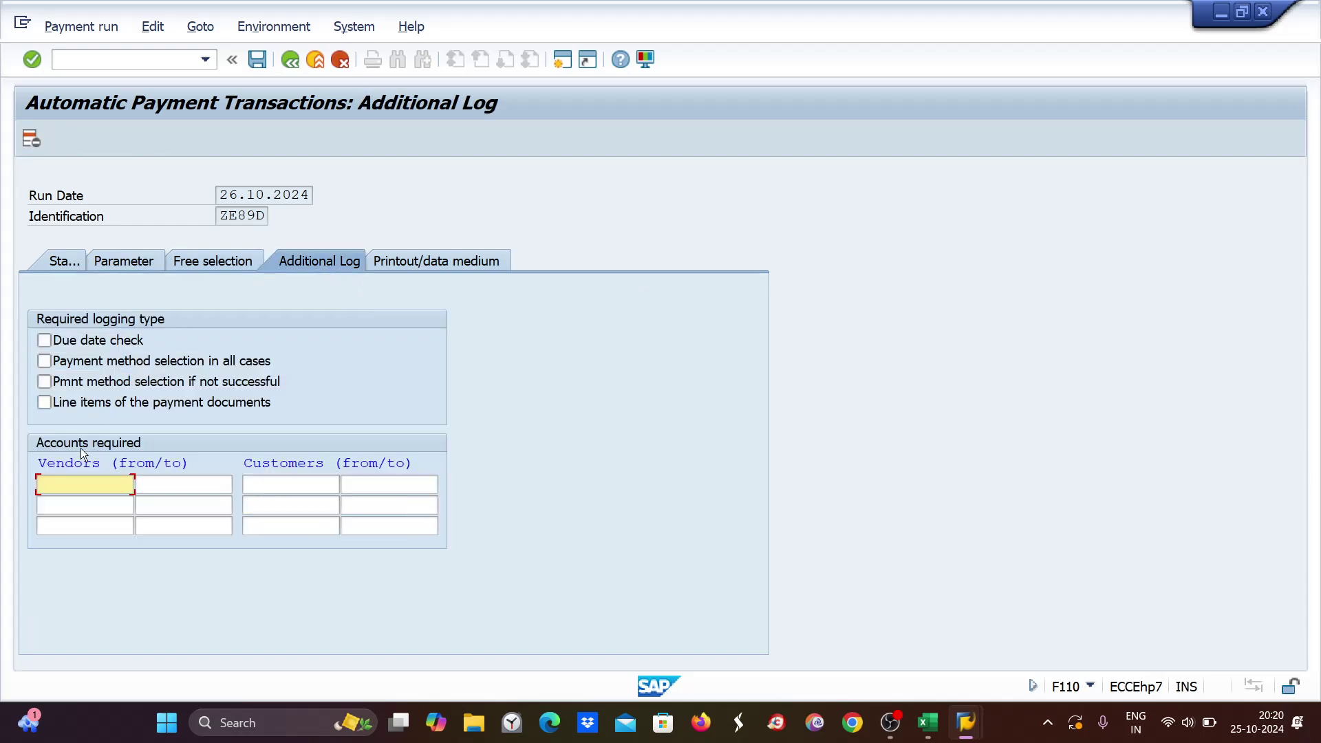
click(44, 340)
click(44, 361)
click(44, 402)
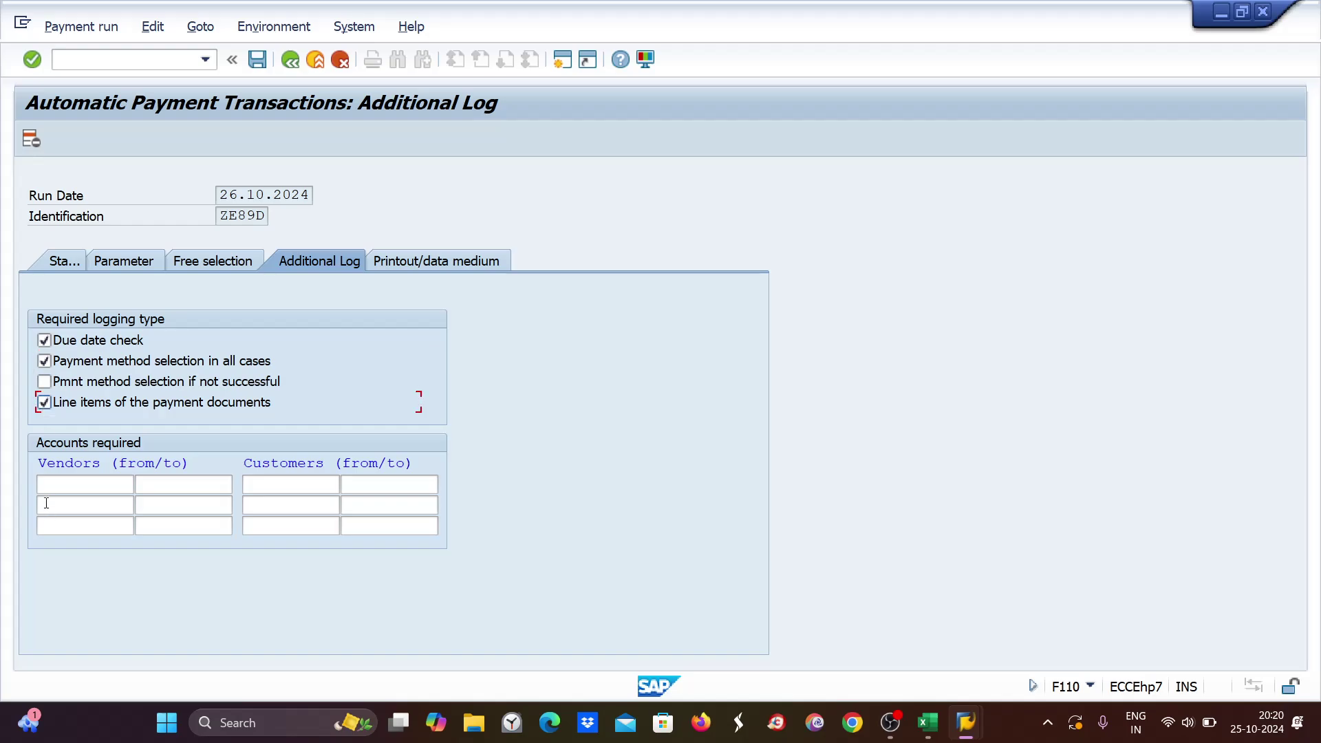
click(49, 485)
text(7001)
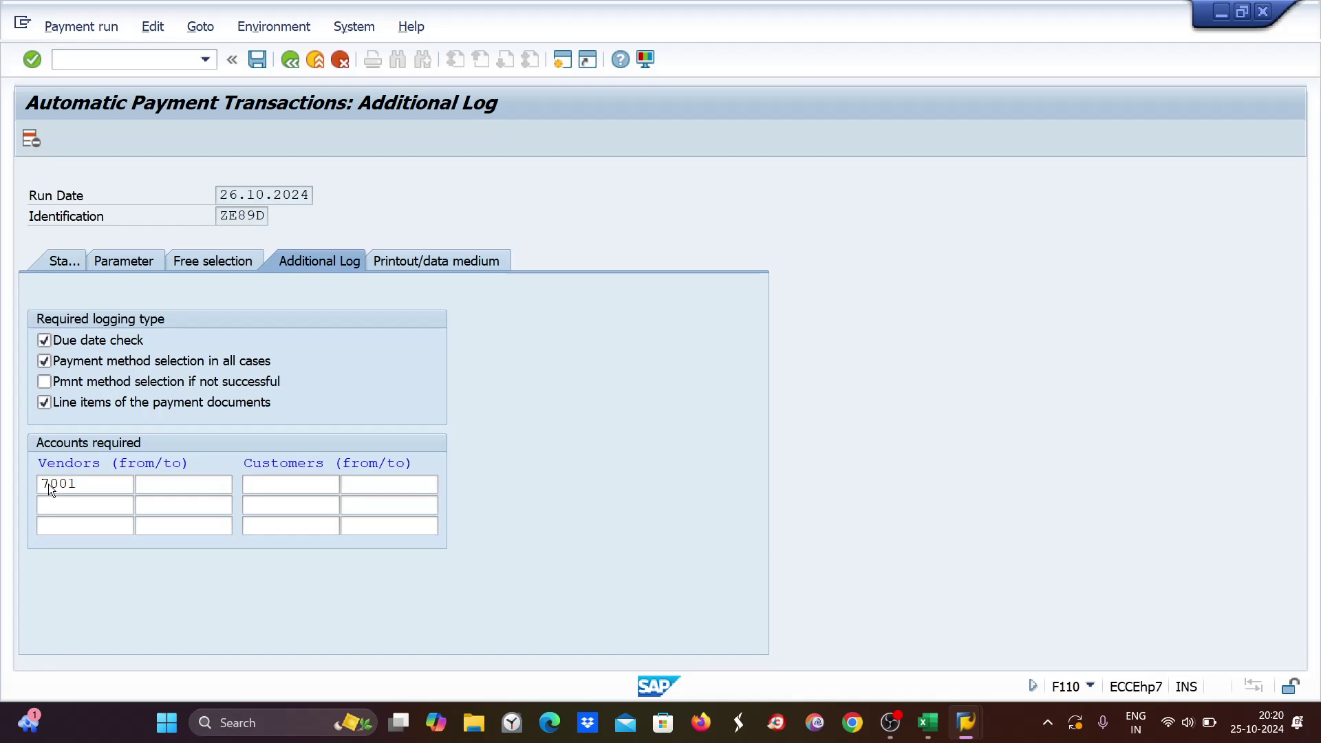
key(ctrl+s)
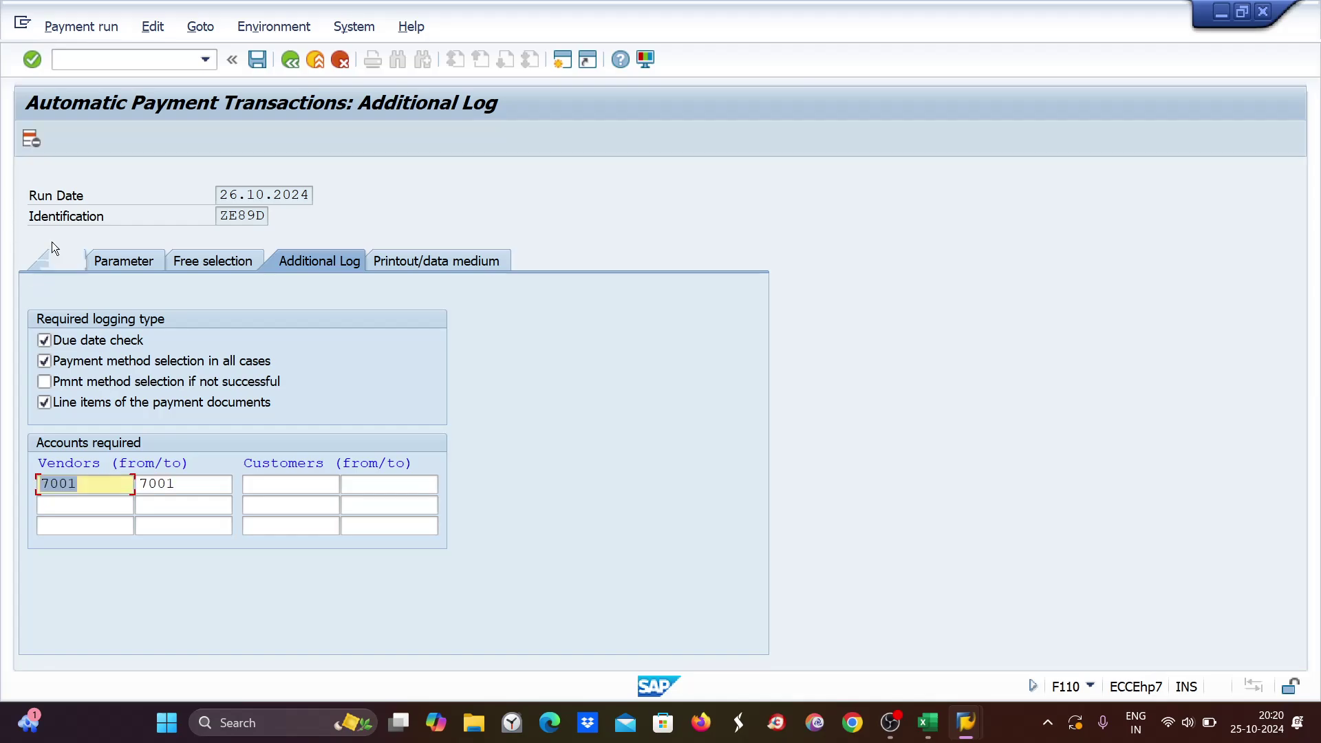
click(61, 266)
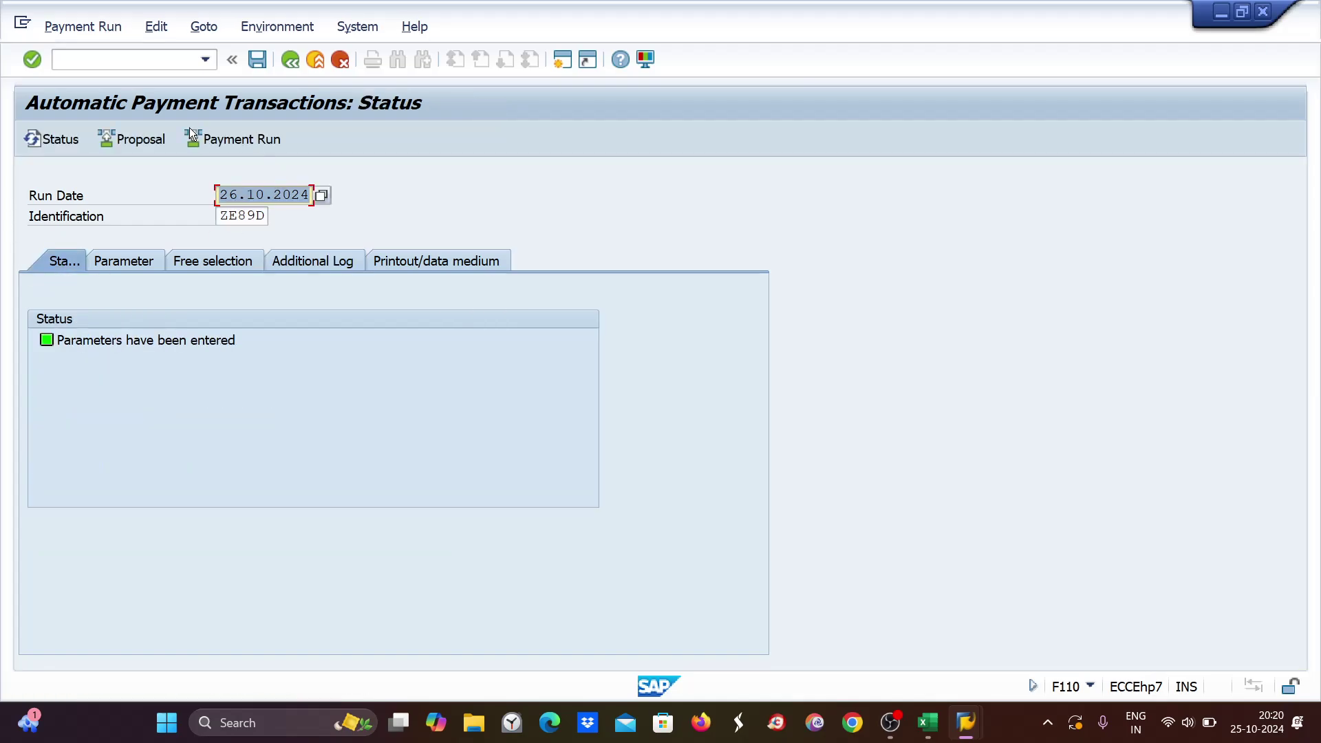
Start the 26.10.2024 proposal and read the FZ003 error saying company code ZE89 is missing.
click(151, 141)
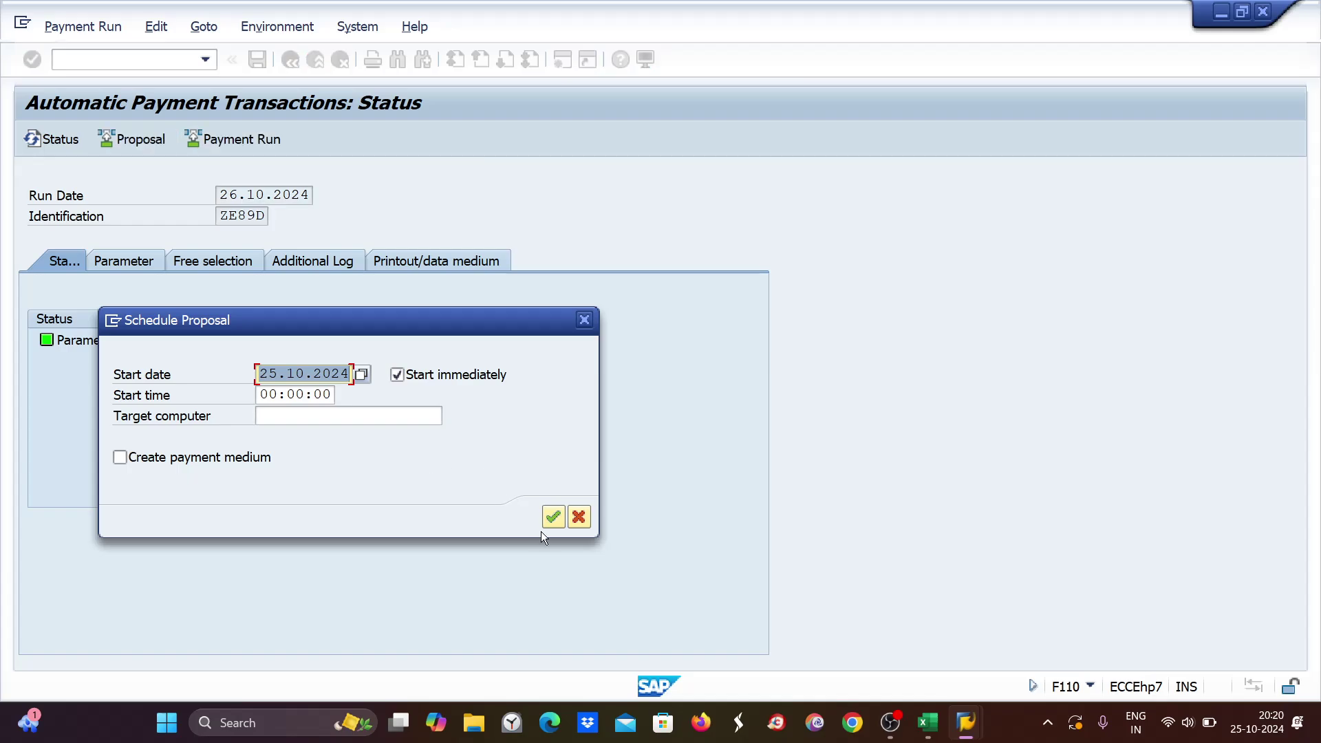
click(550, 516)
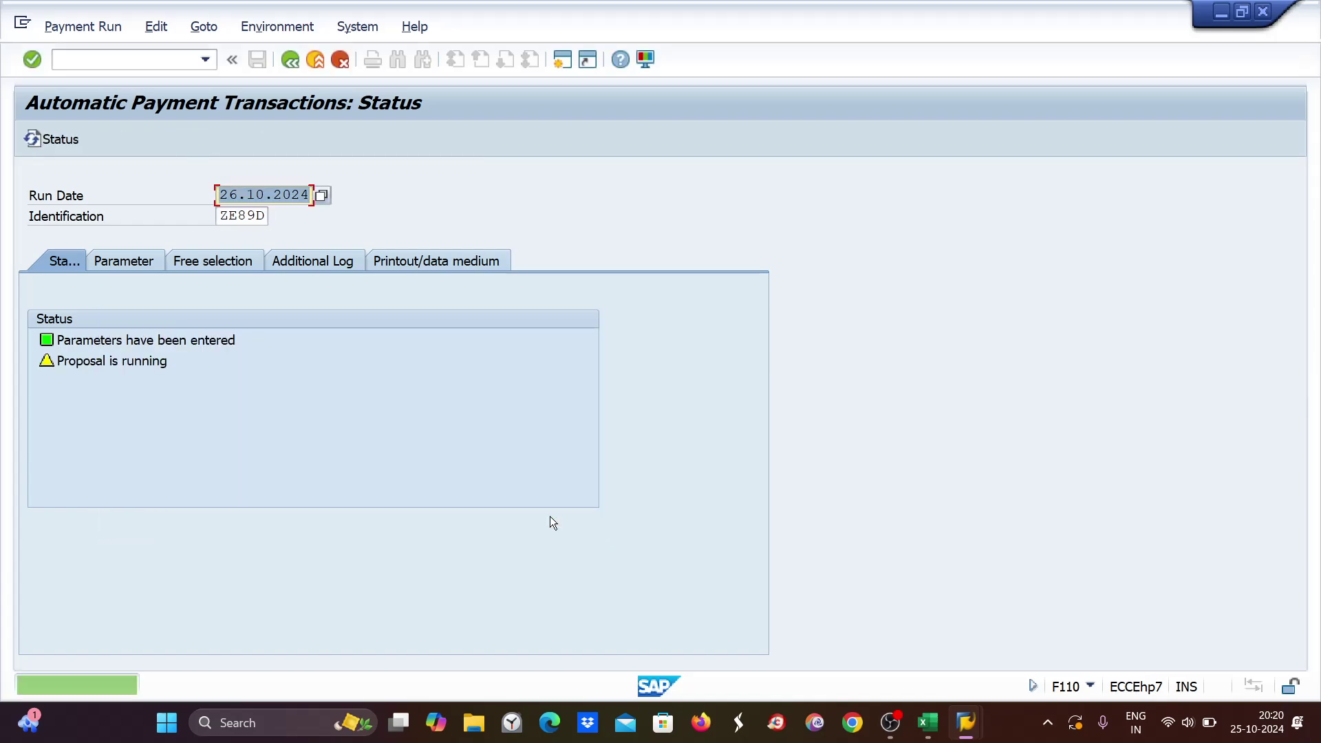
key(Return)
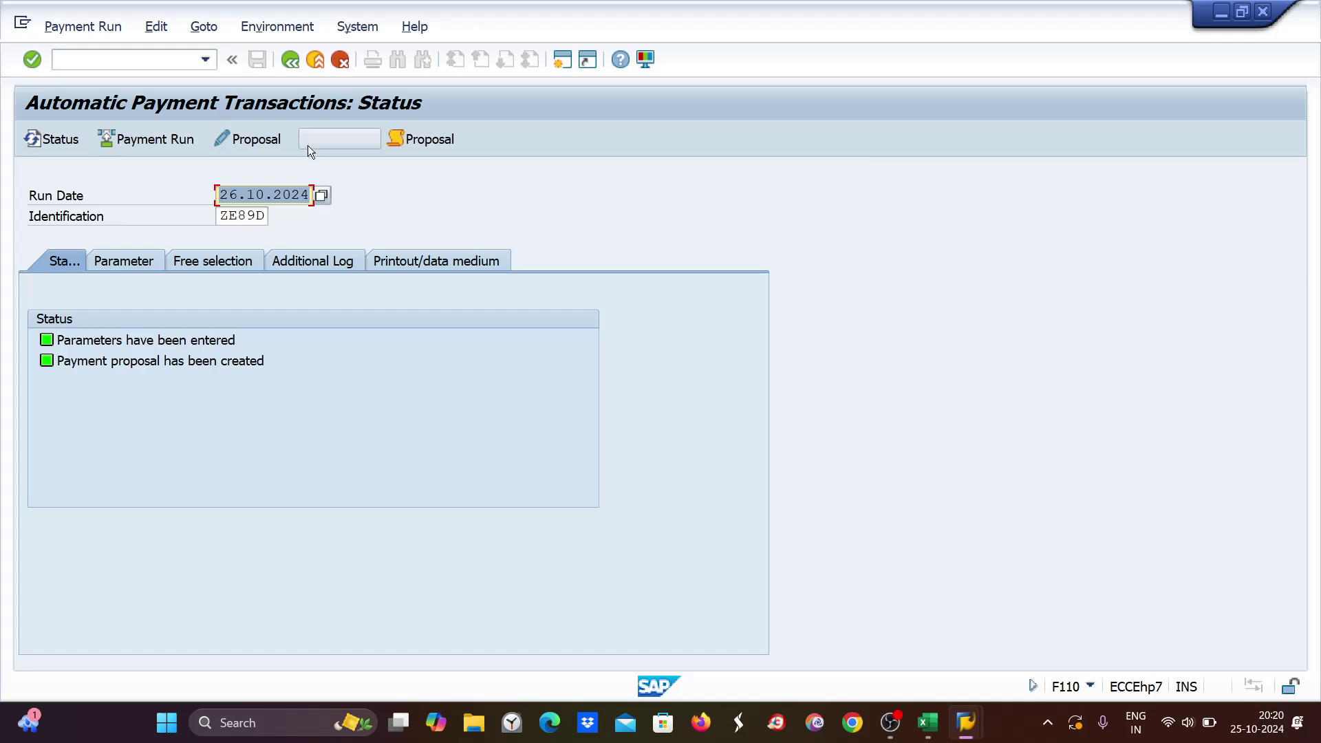
click(309, 146)
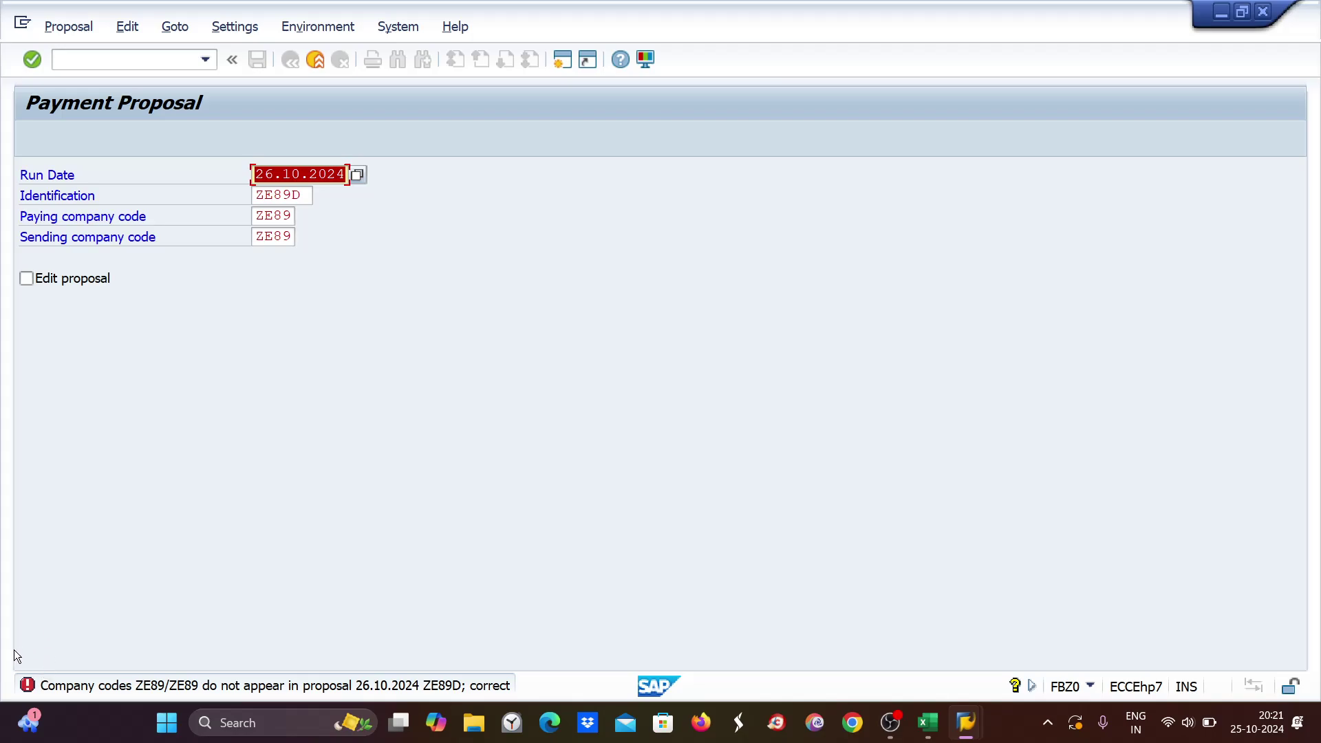
double_click(28, 686)
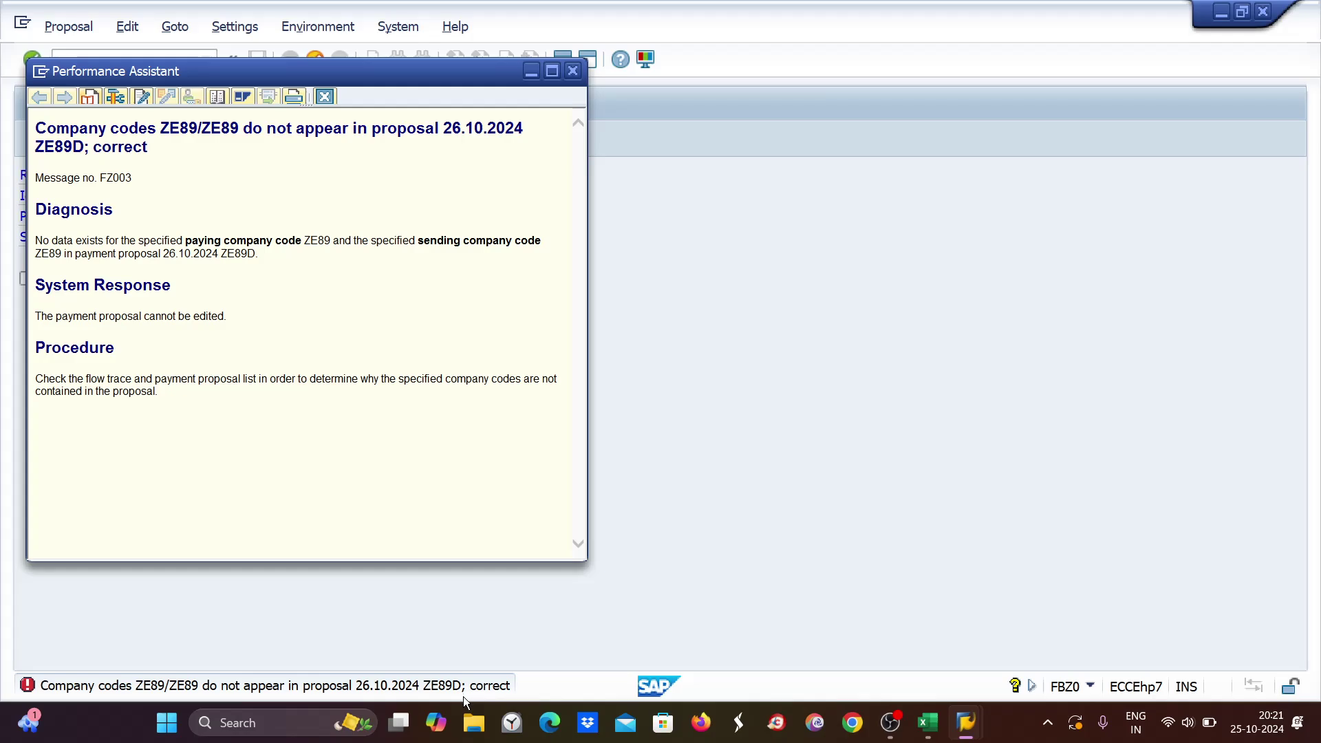
click(574, 71)
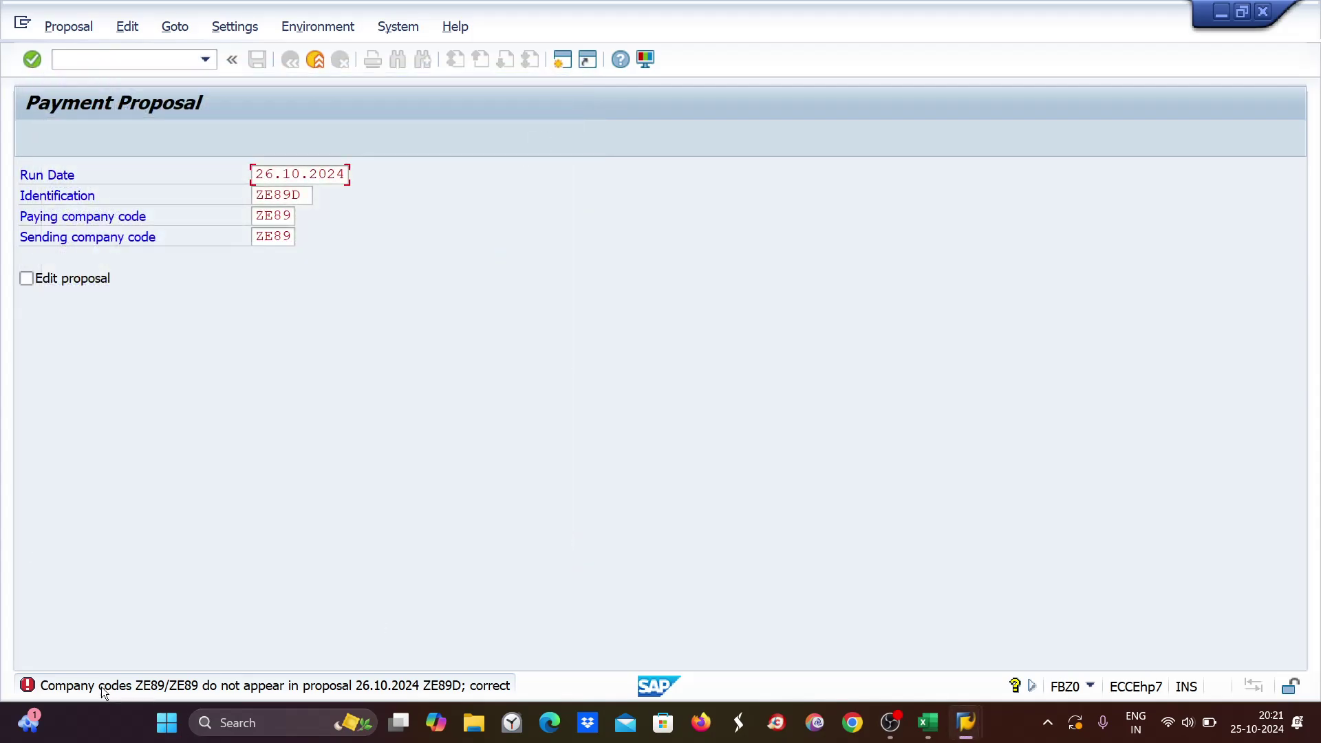
Load the 25.10.2024 ZE89D payment run and delete its proposal.
click(317, 60)
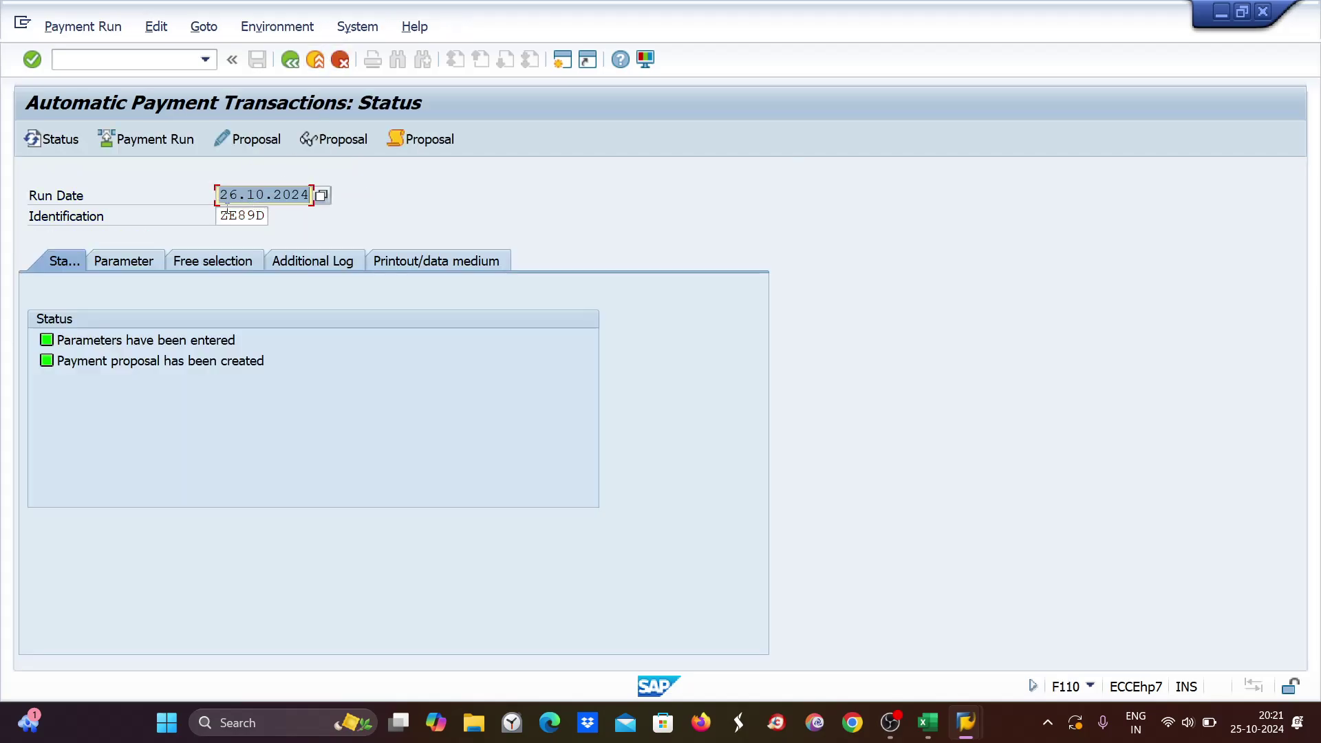
text(25)
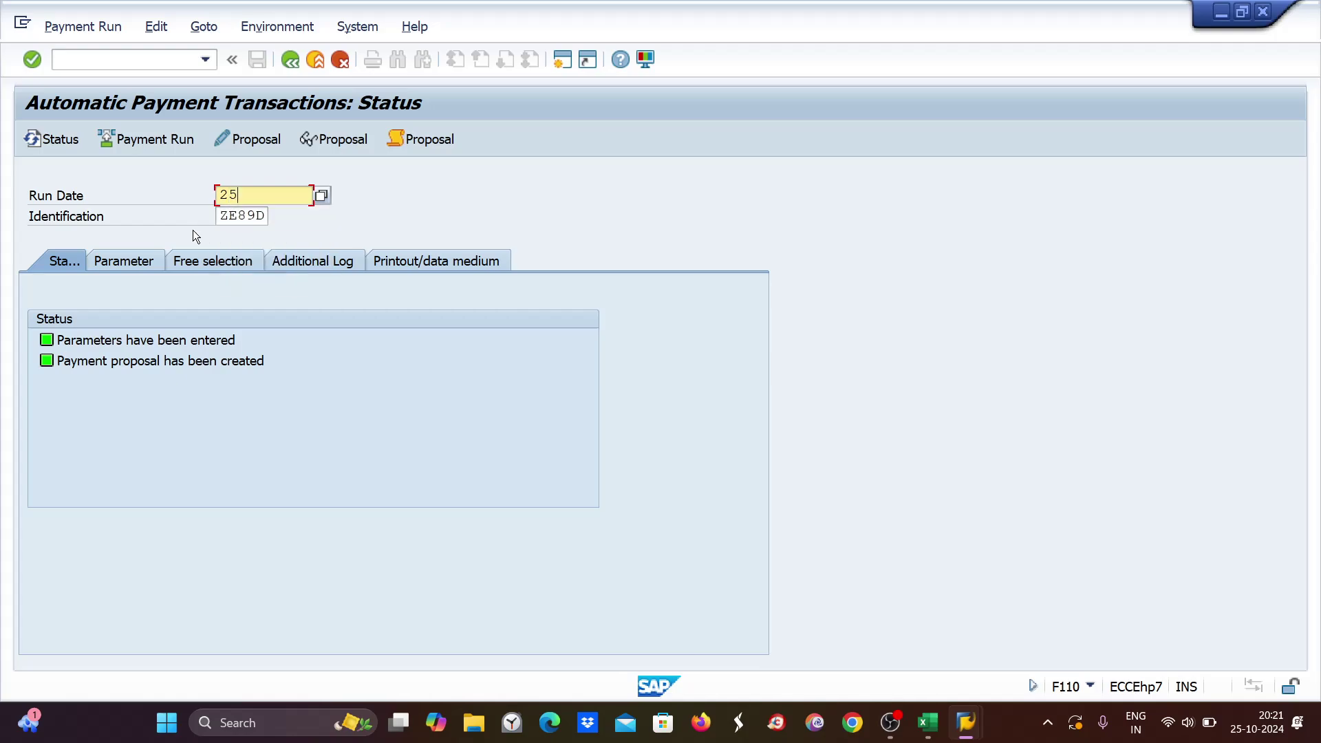
click(242, 214)
key(Return)
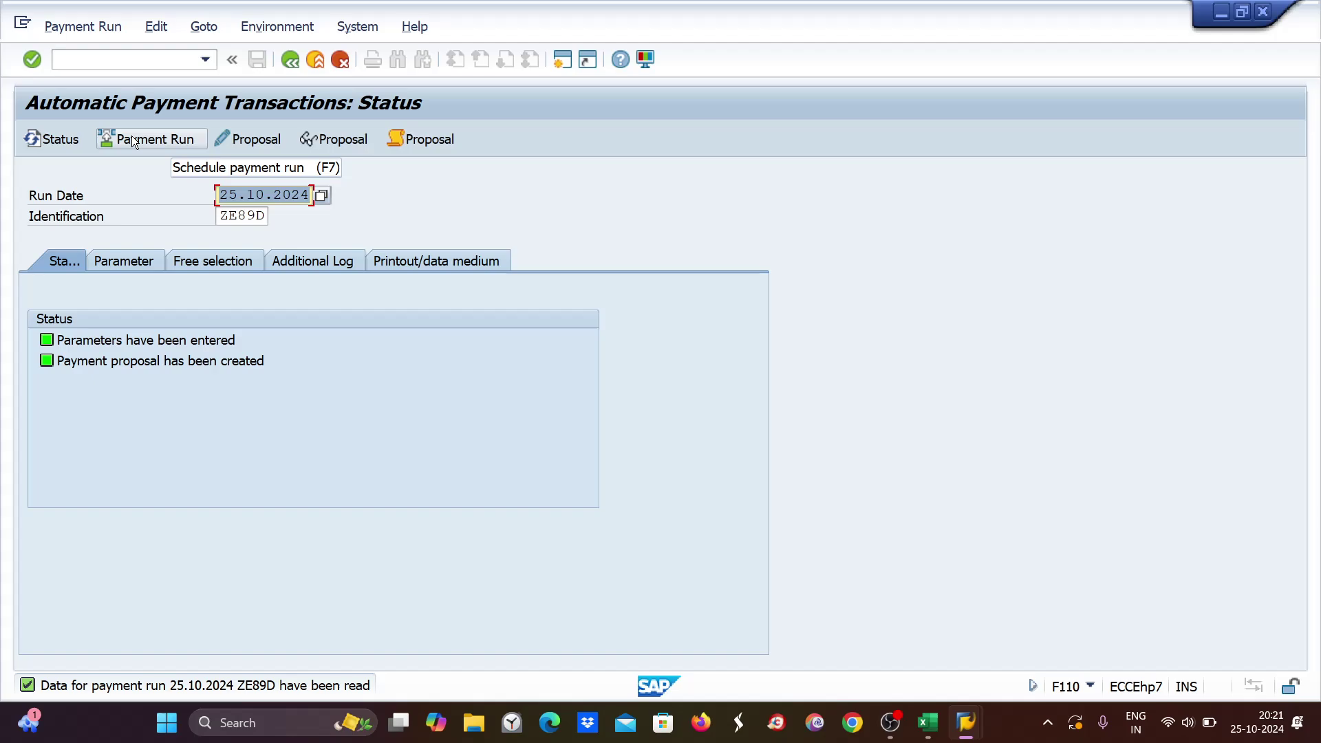
click(156, 27)
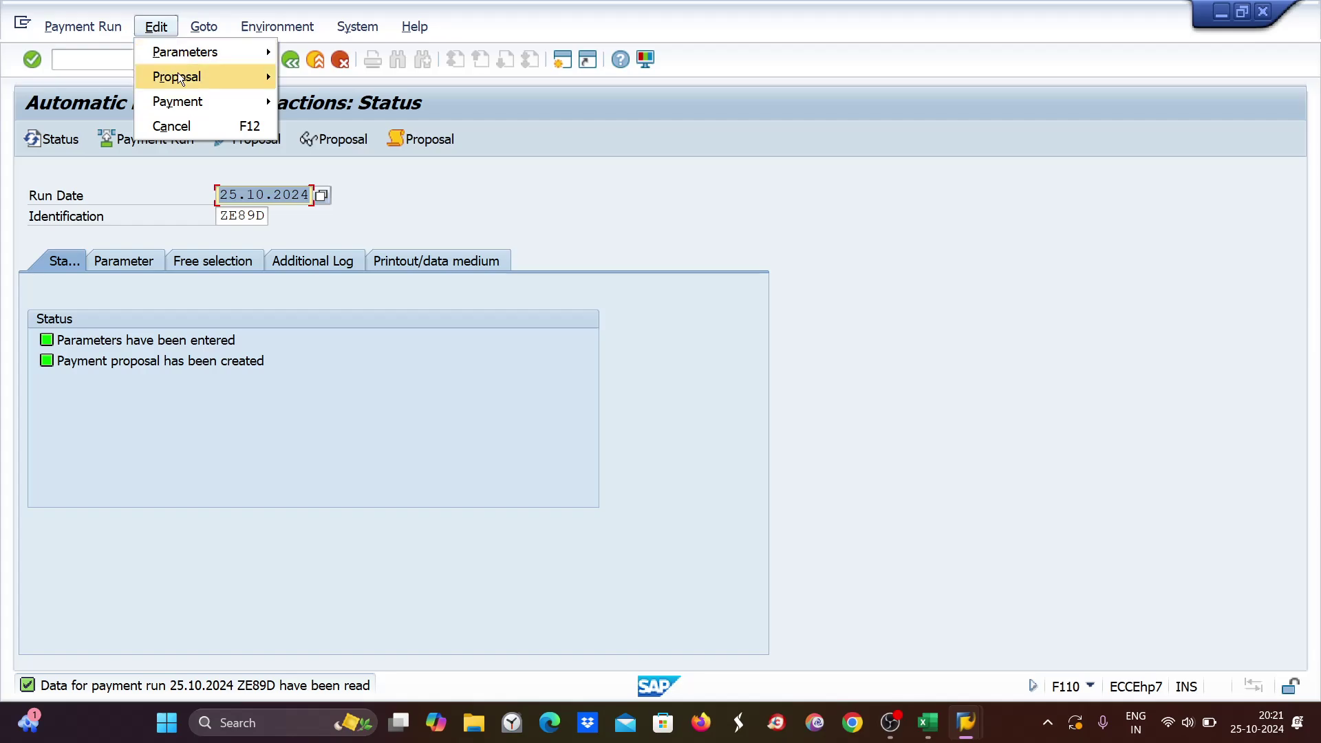
mouse_move(179, 78)
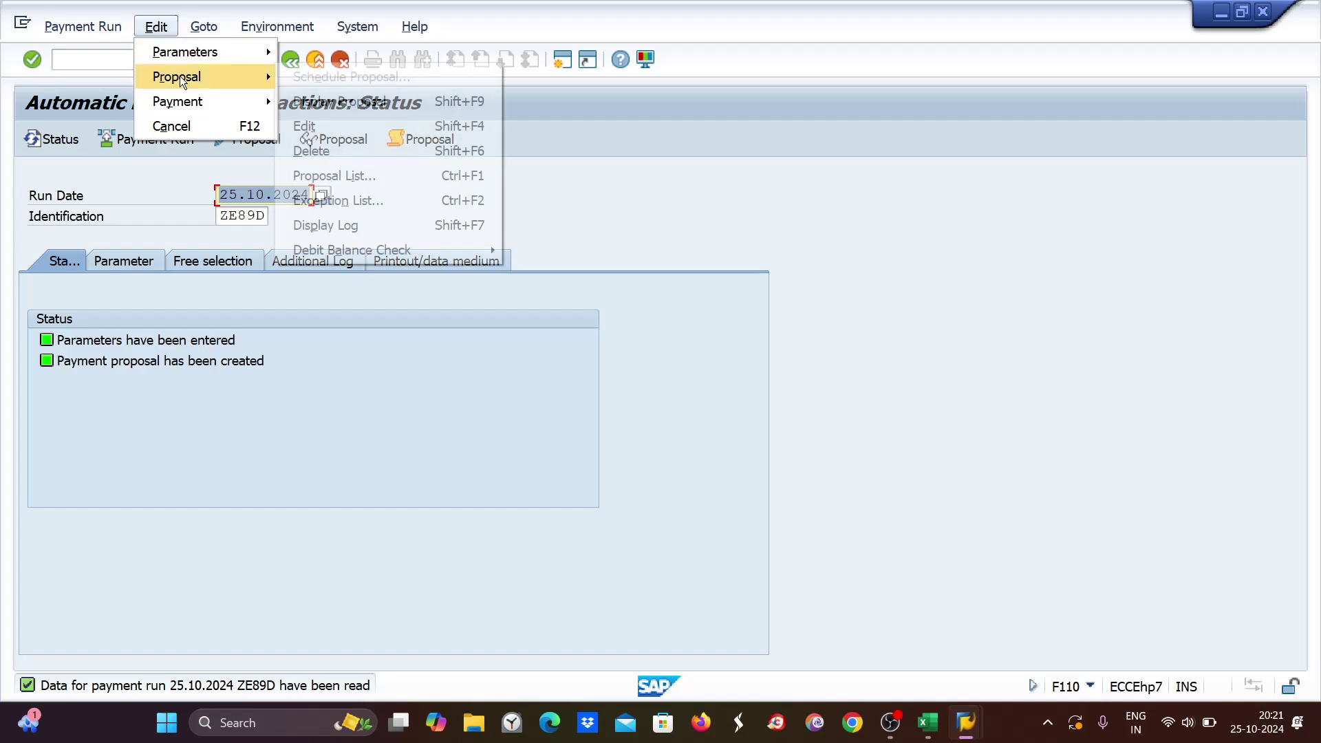
click(310, 153)
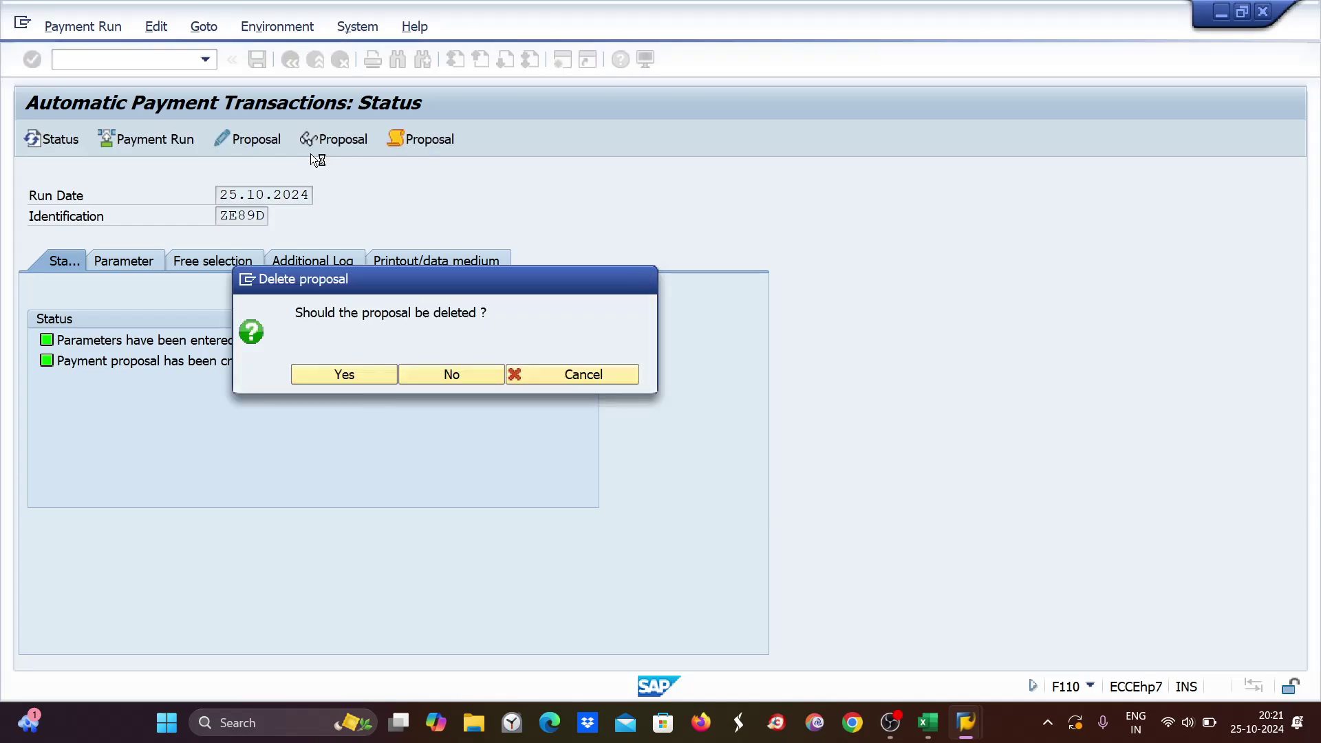
click(332, 376)
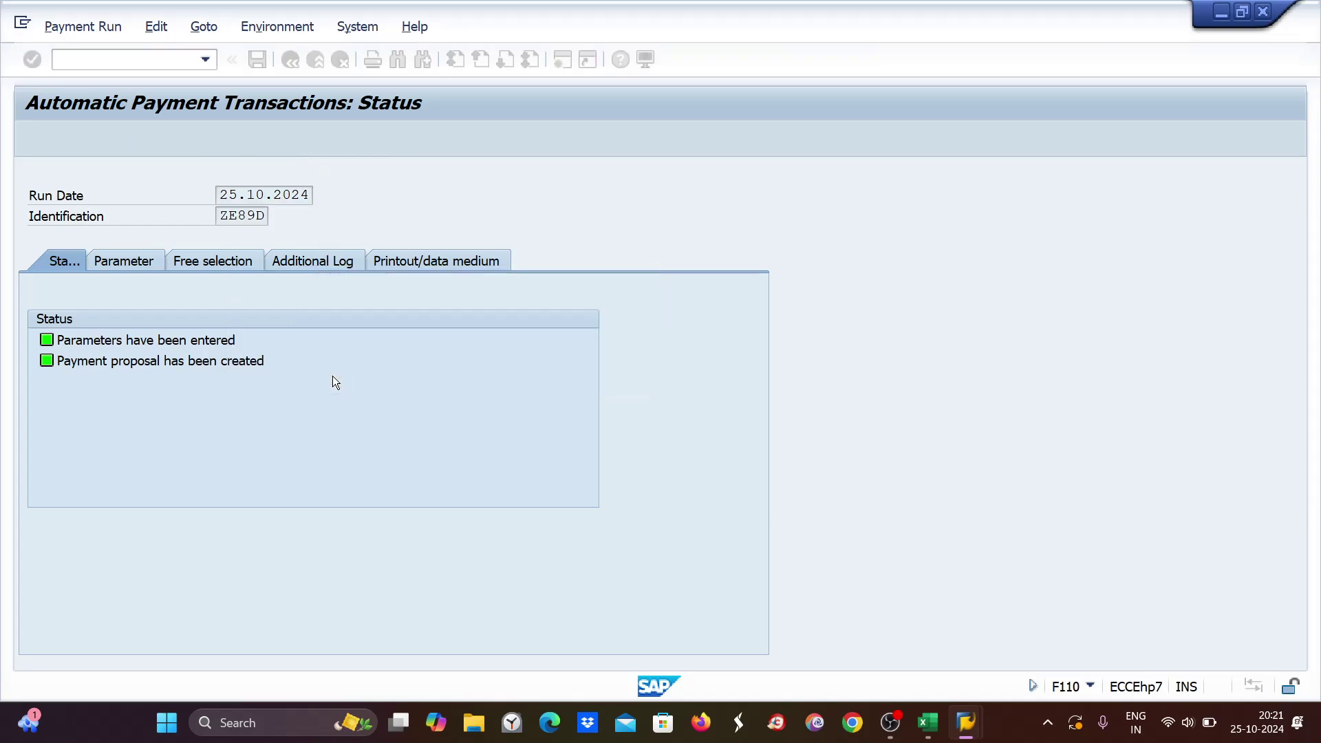
Load the 26.10.2024 ZE89D run and delete its existing proposal.
text(2)
click(261, 234)
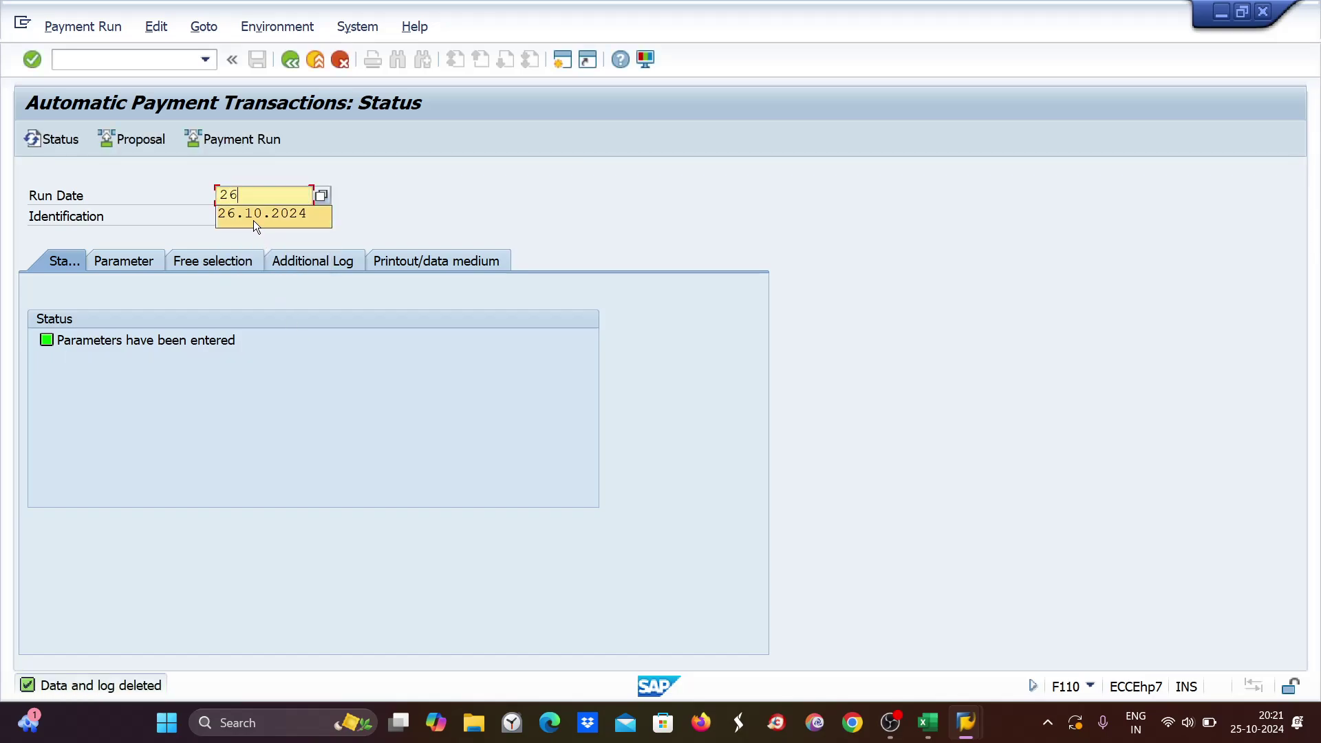
key(Return)
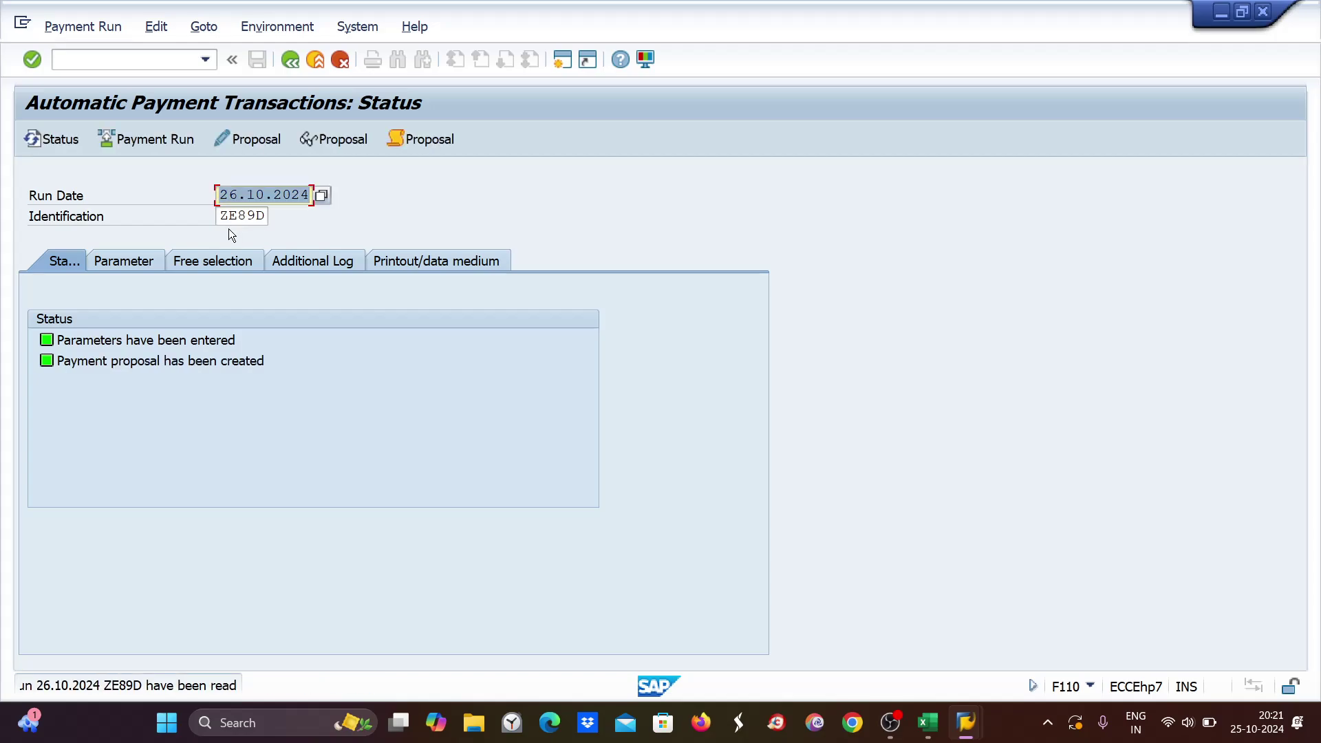
click(157, 28)
mouse_move(172, 69)
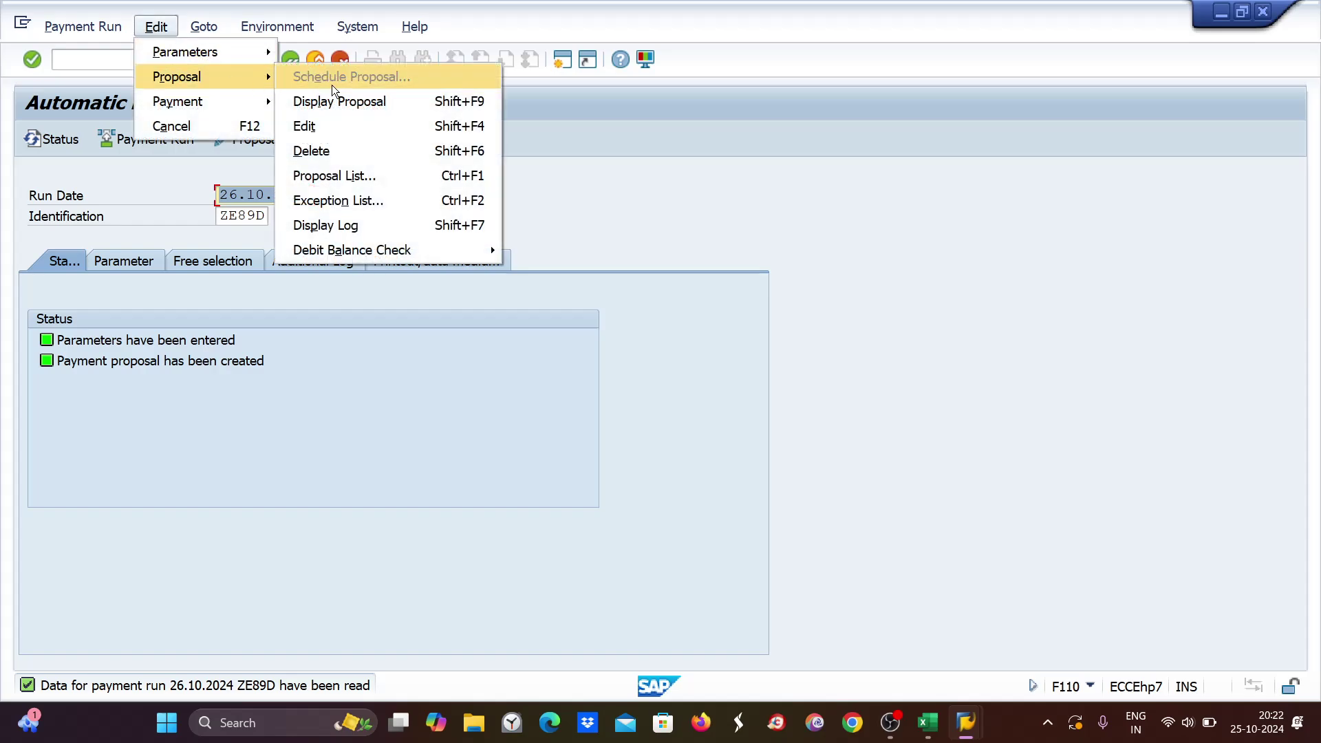
click(326, 148)
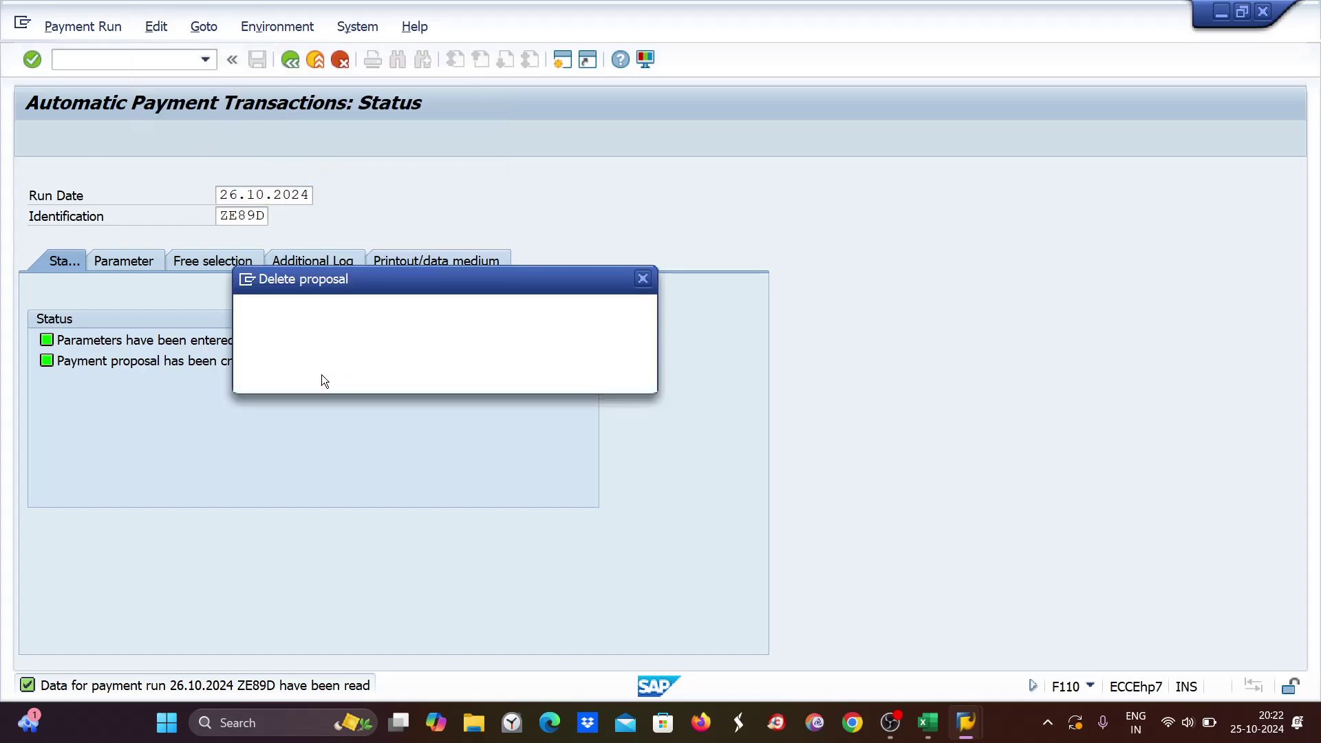
click(314, 374)
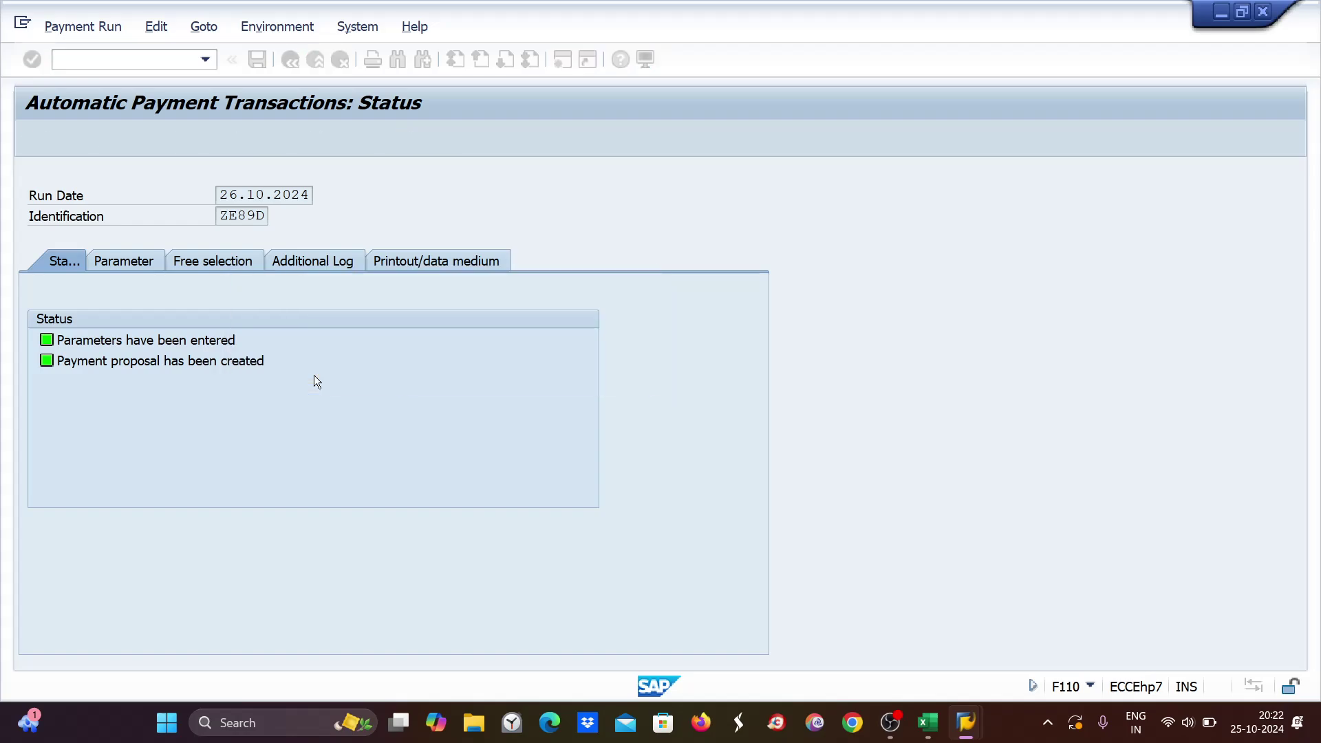
Schedule a fresh proposal run for 26.10.2024 and refresh its status.
click(134, 138)
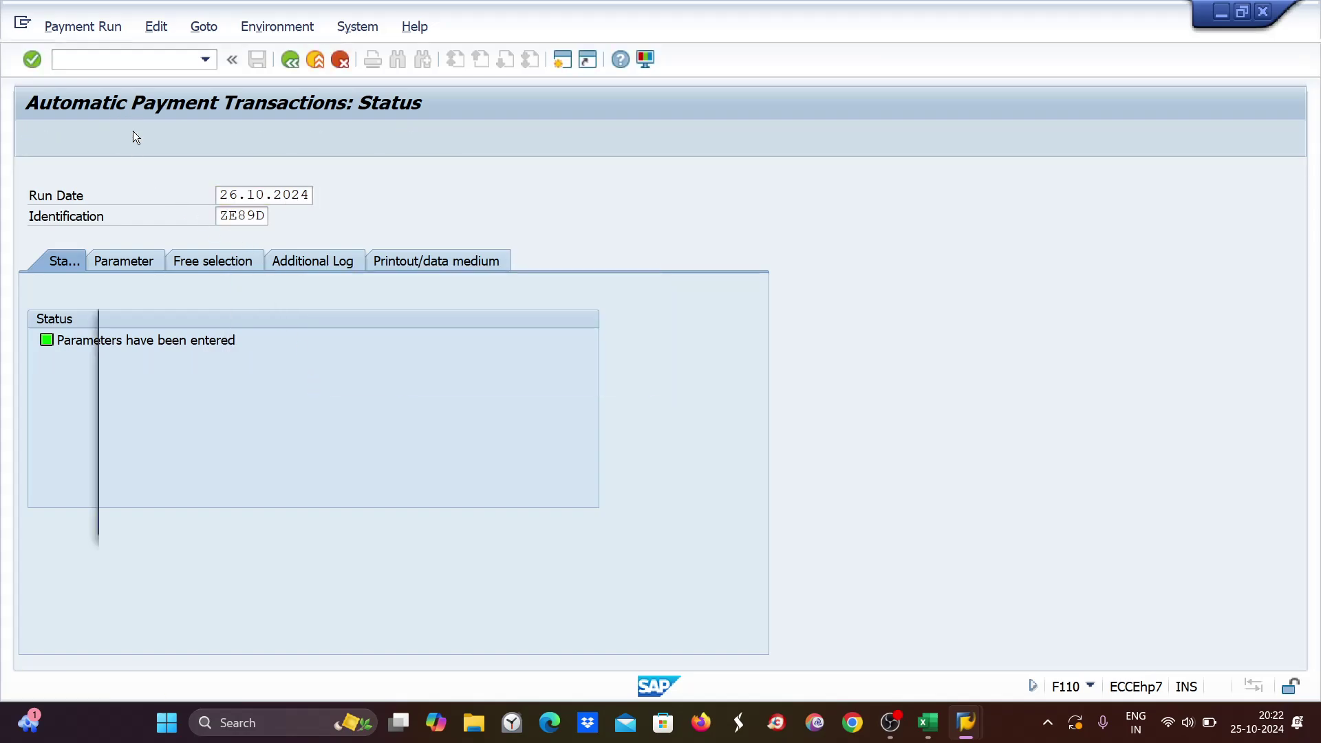
click(553, 517)
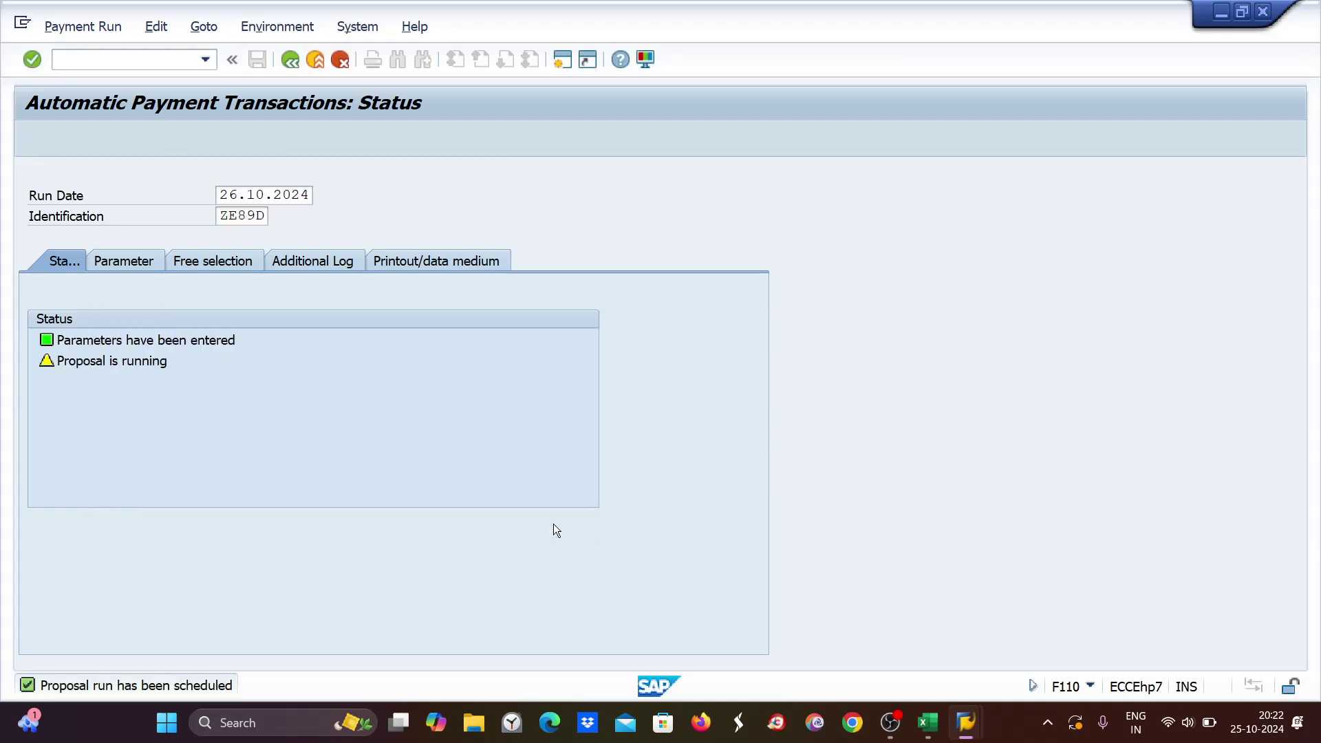
key(Return)
Show vendor 7001's paid items in the new proposal, cross-checking the 19800 total in Excel C8.
click(323, 142)
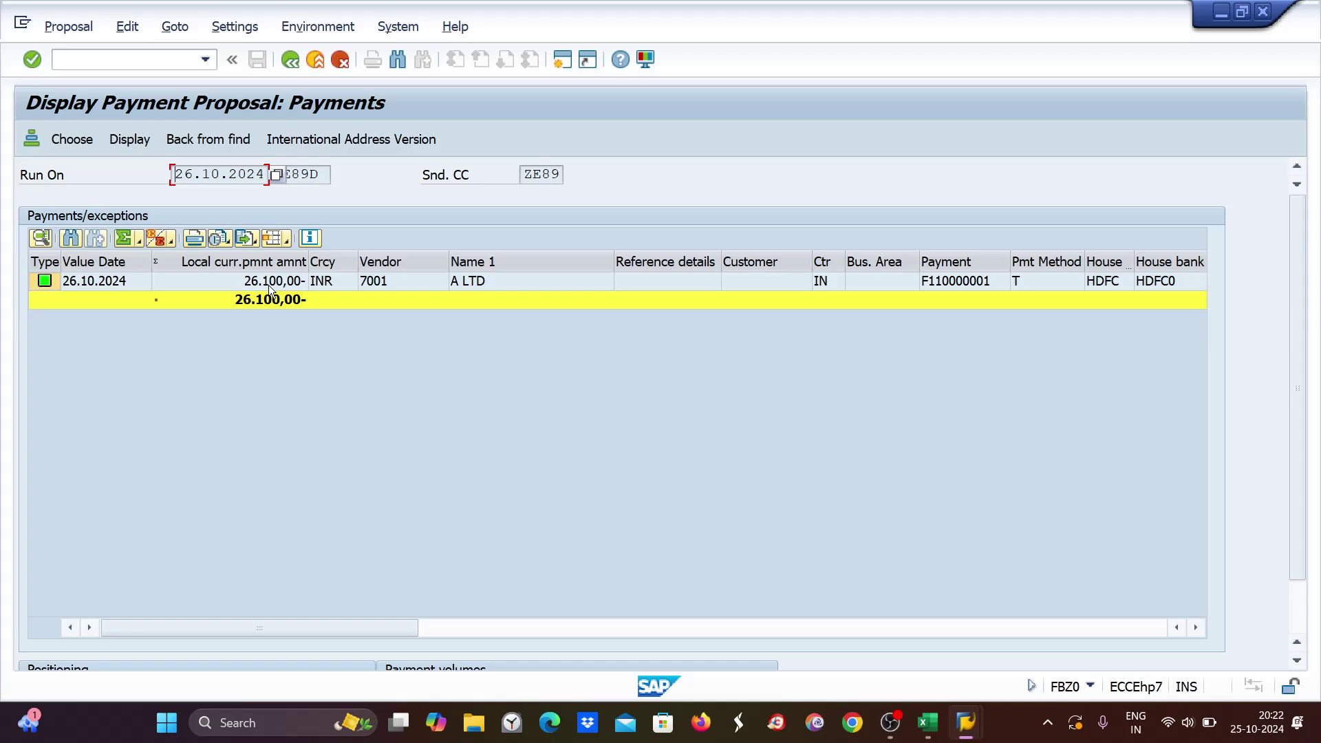
double_click(270, 284)
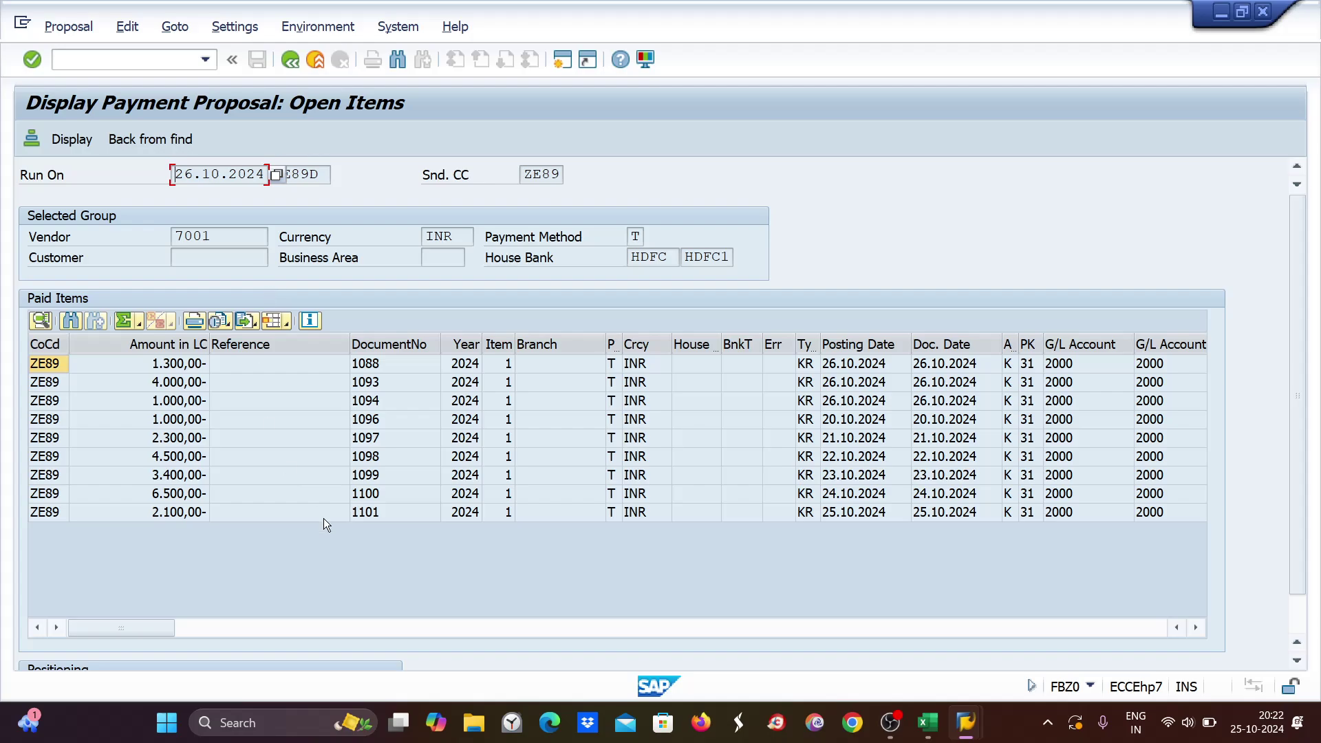
click(929, 724)
click(348, 398)
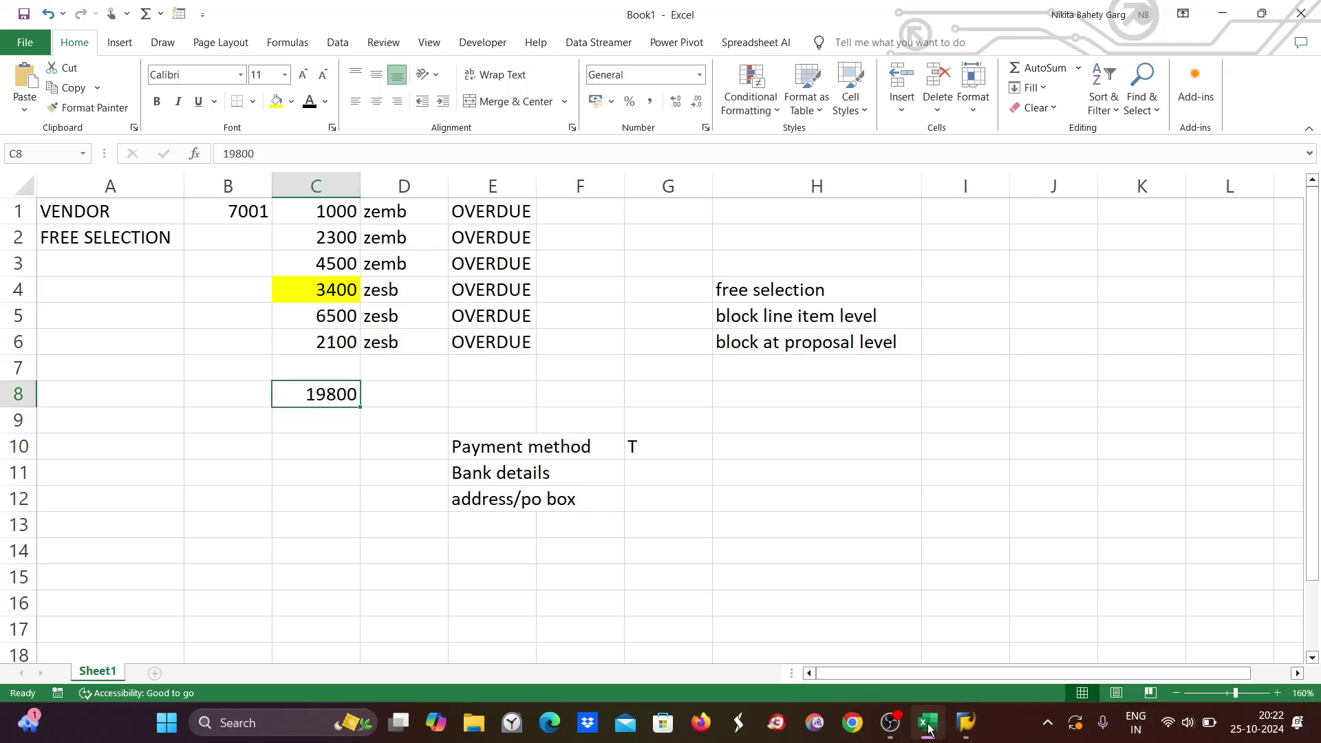
mouse_move(966, 722)
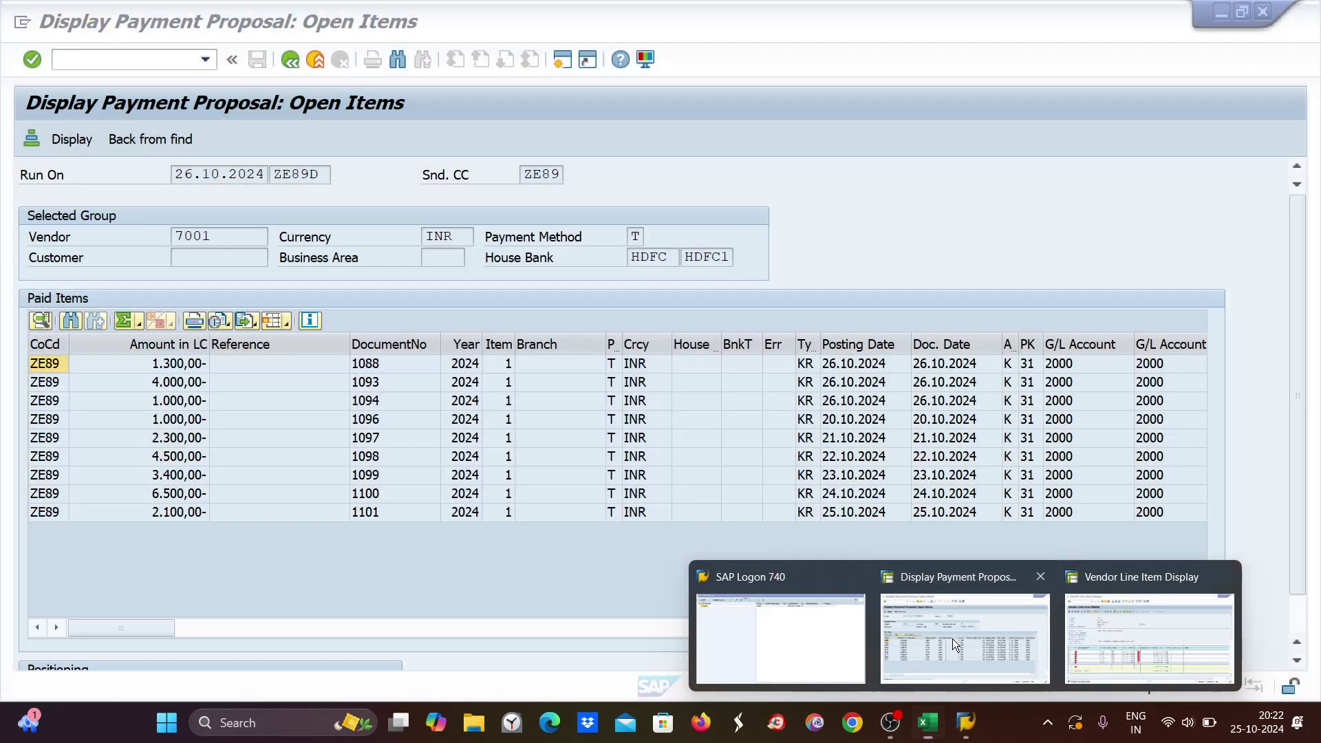
click(952, 638)
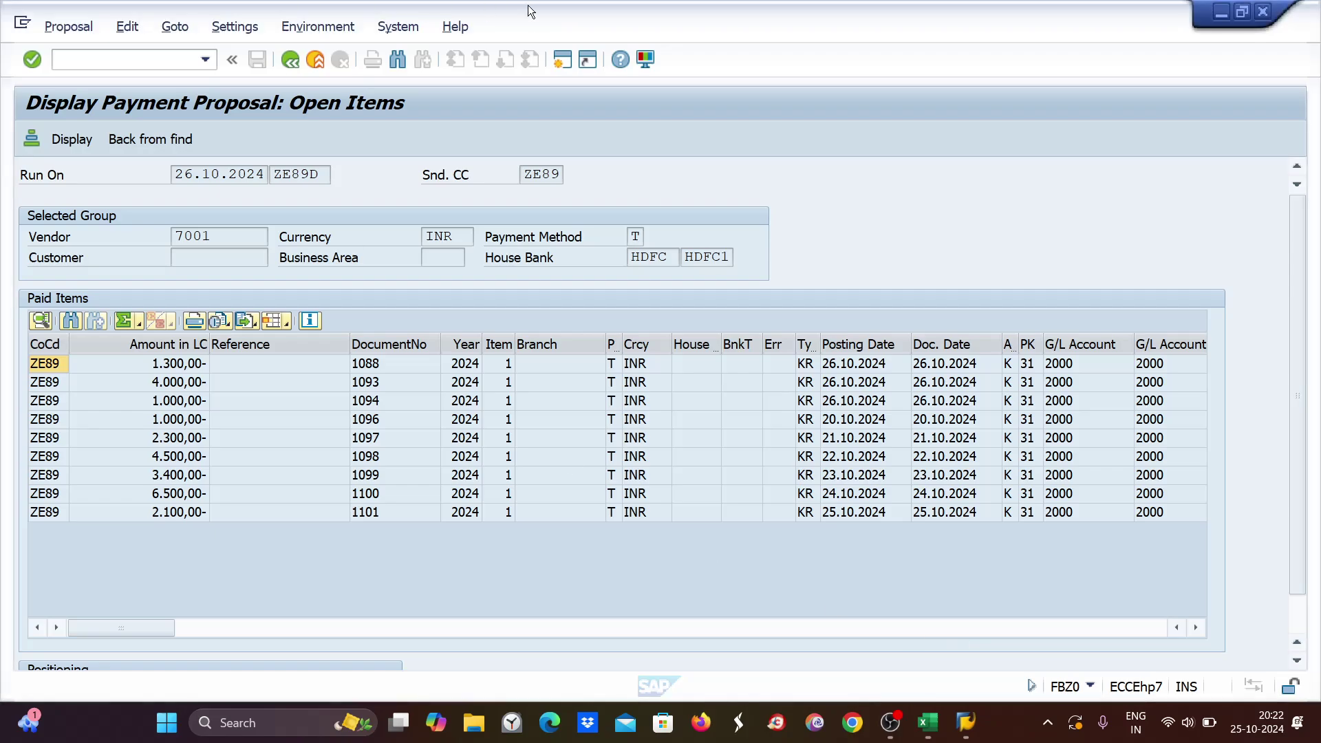
Launch the FBL1N vendor line item report in a second session.
click(563, 59)
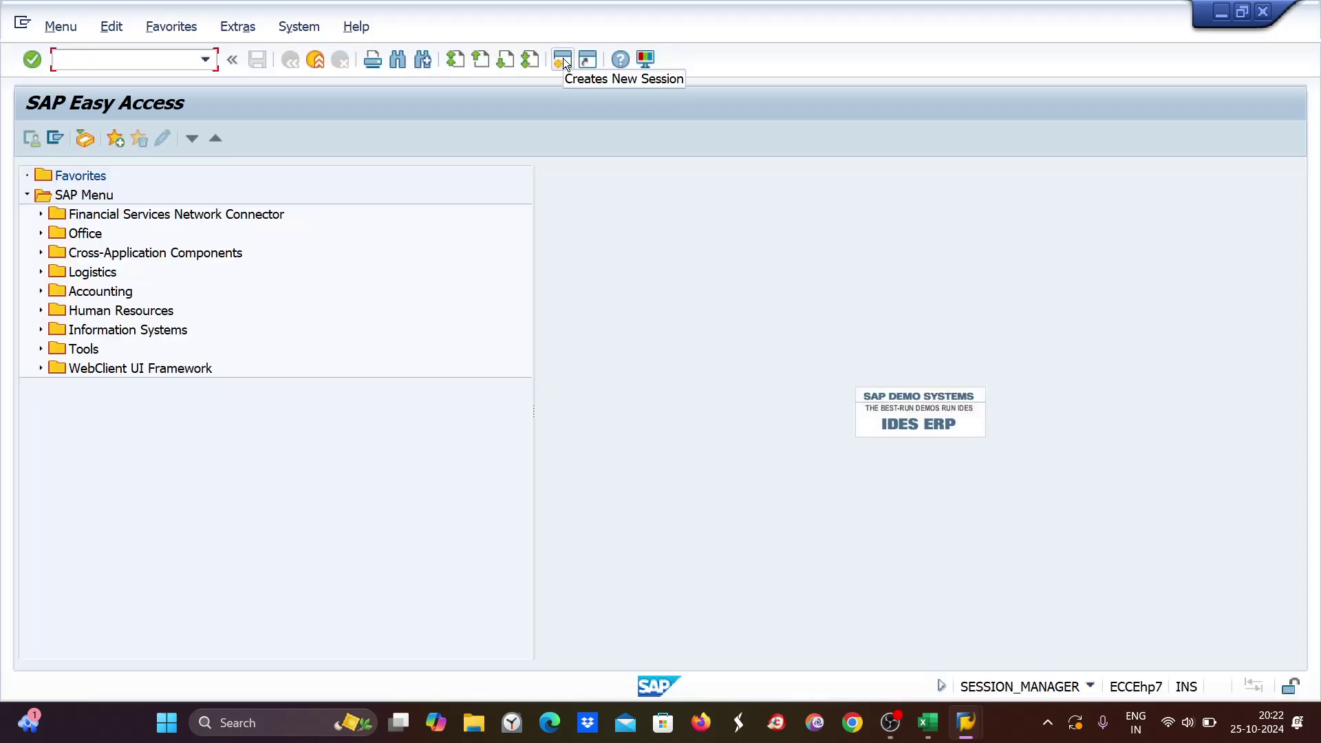
text(fb)
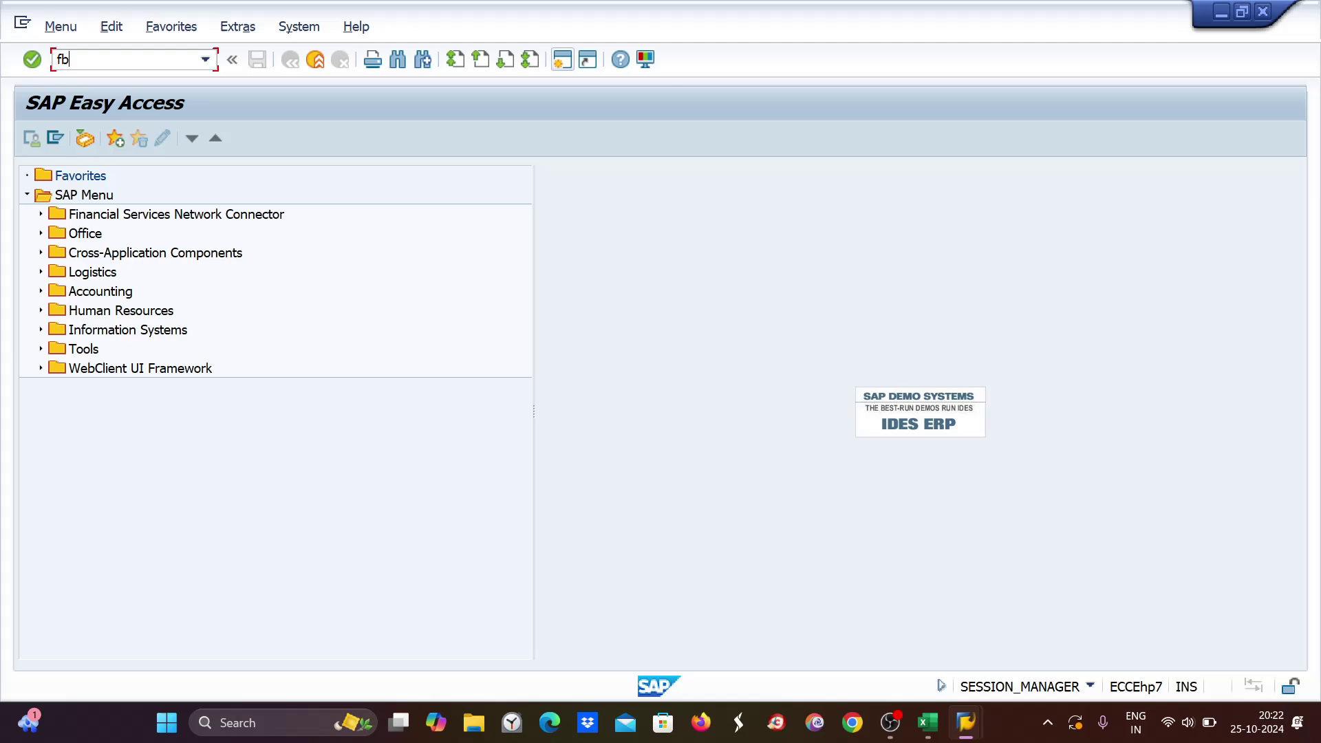
text(l1n)
key(Return)
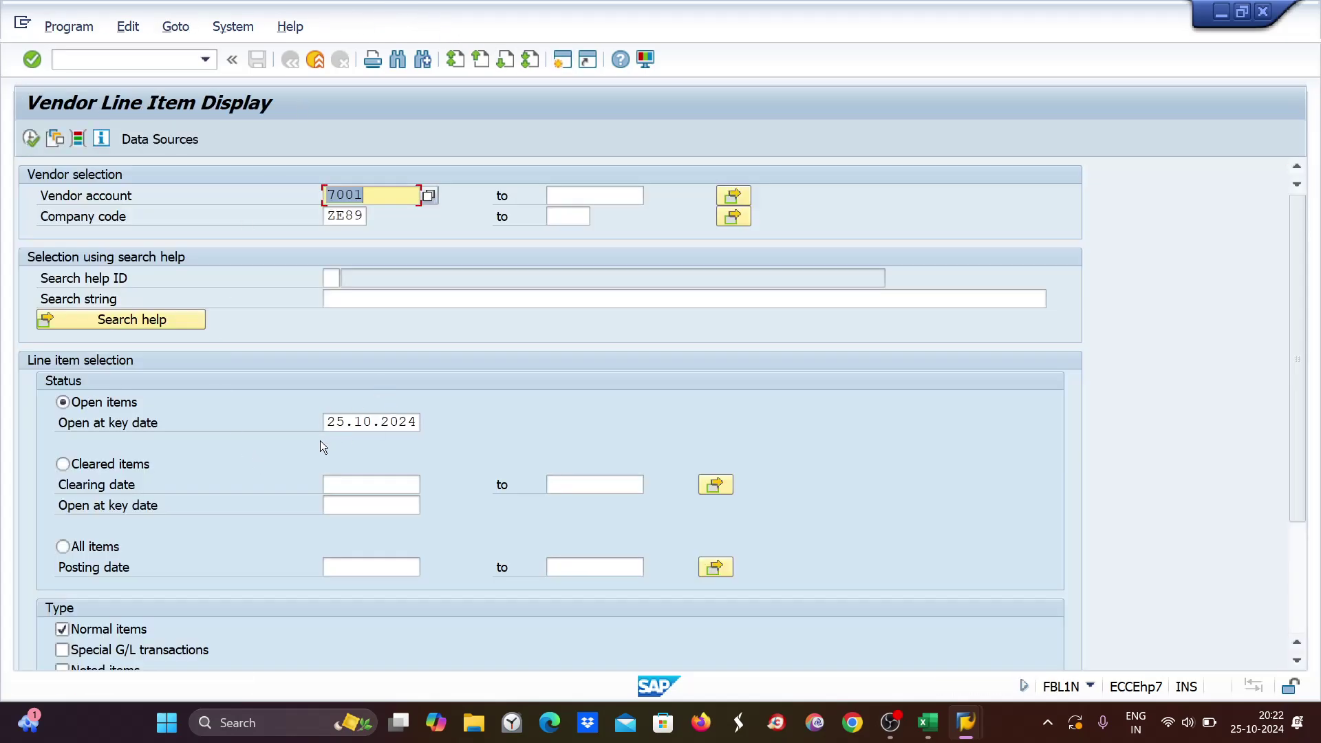
List vendor 7001's open items at key date 26.10.2024, then return to the proposal.
click(327, 424)
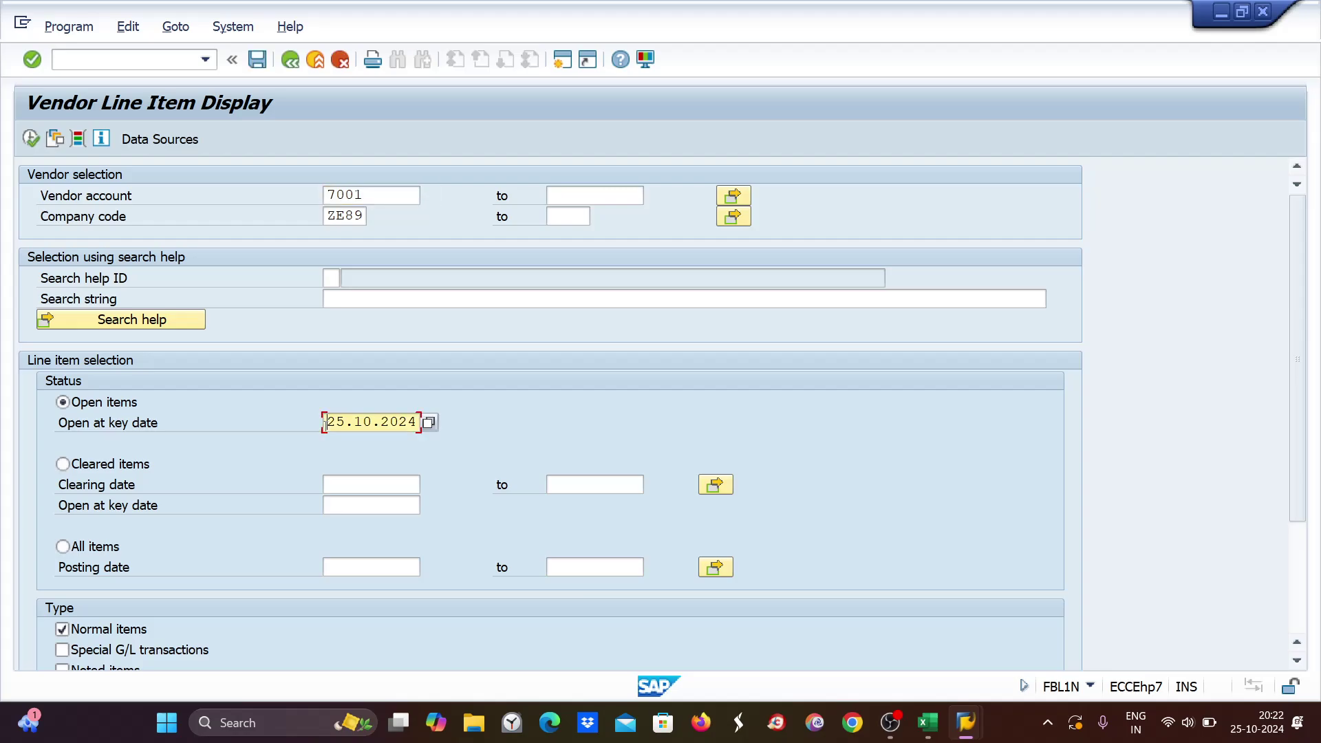
drag(325, 423, 420, 424)
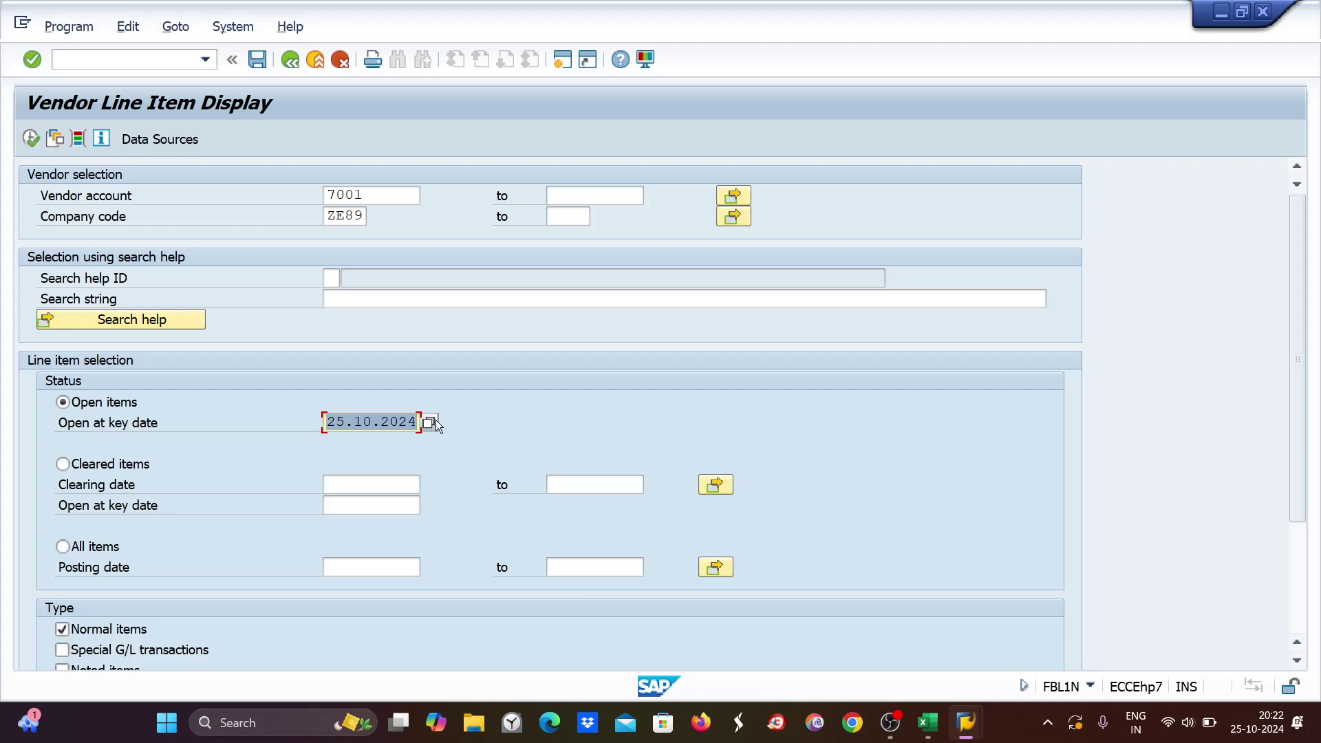
text(26)
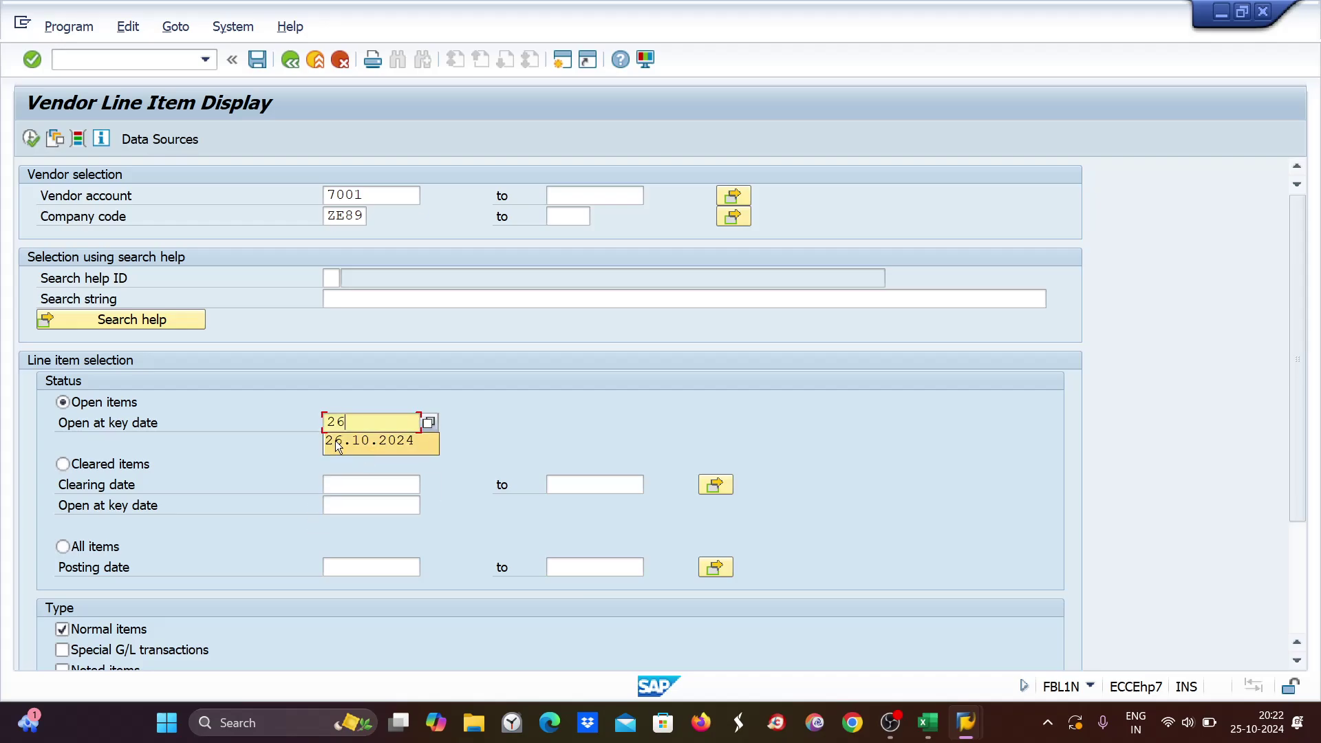
click(337, 442)
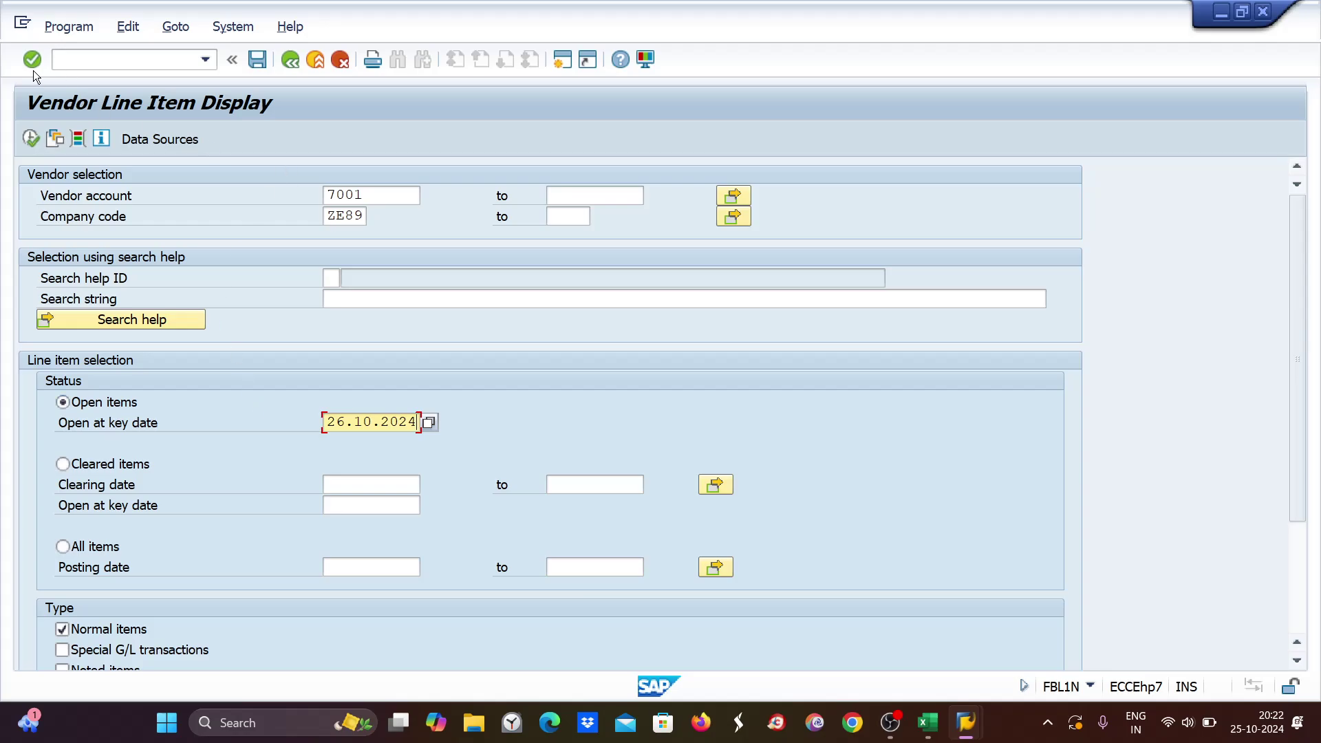
click(30, 139)
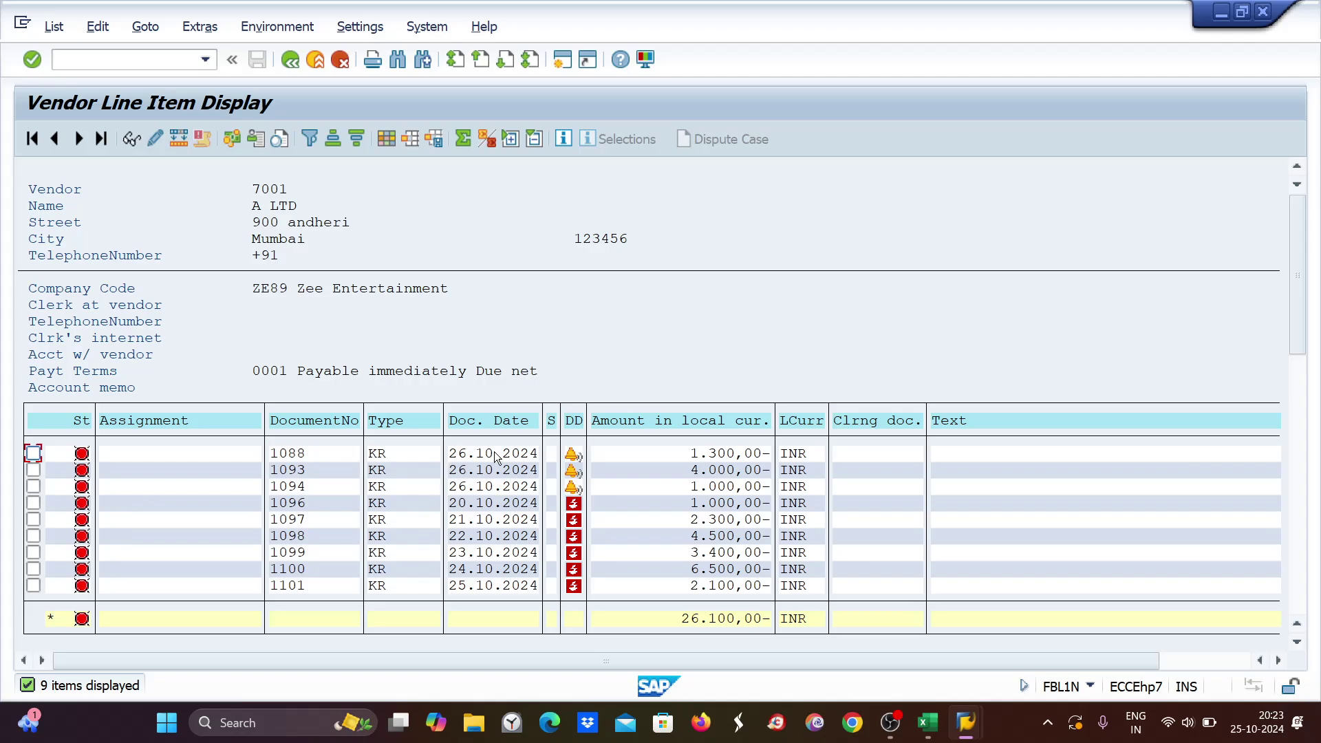
mouse_move(931, 728)
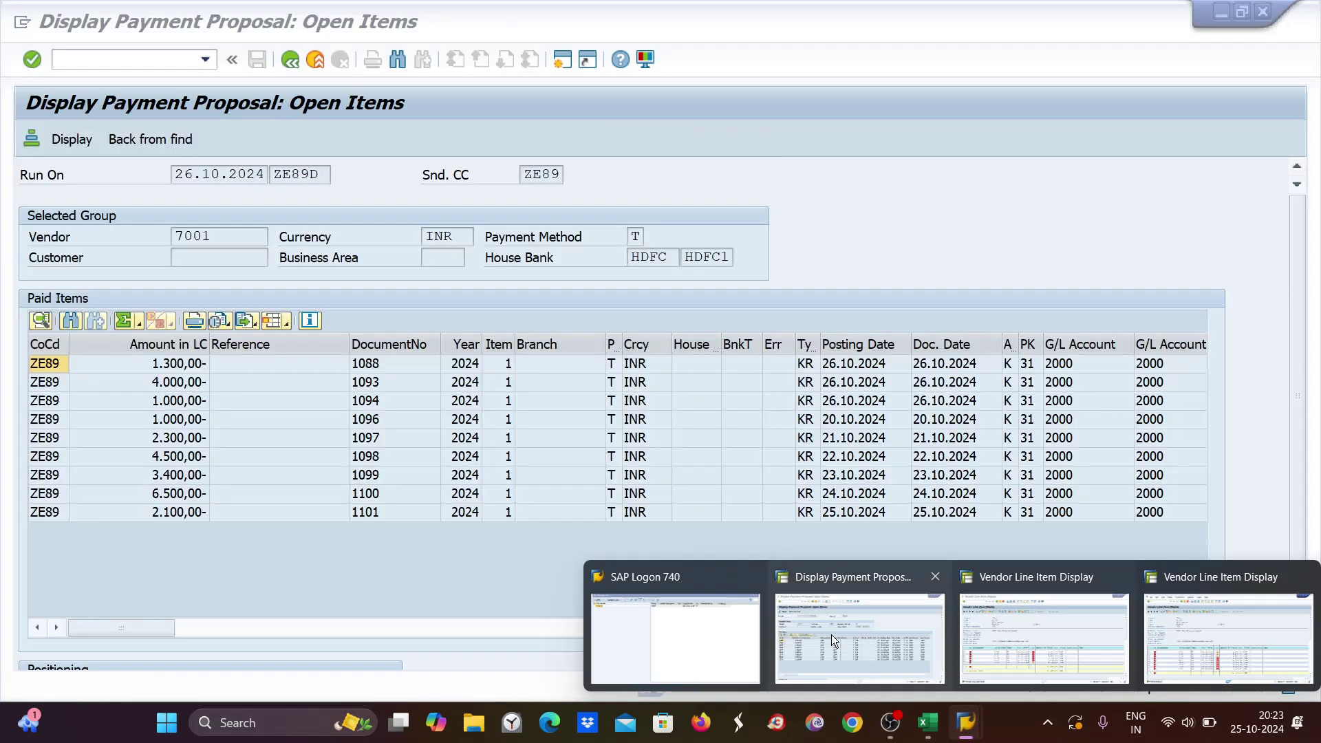
click(831, 635)
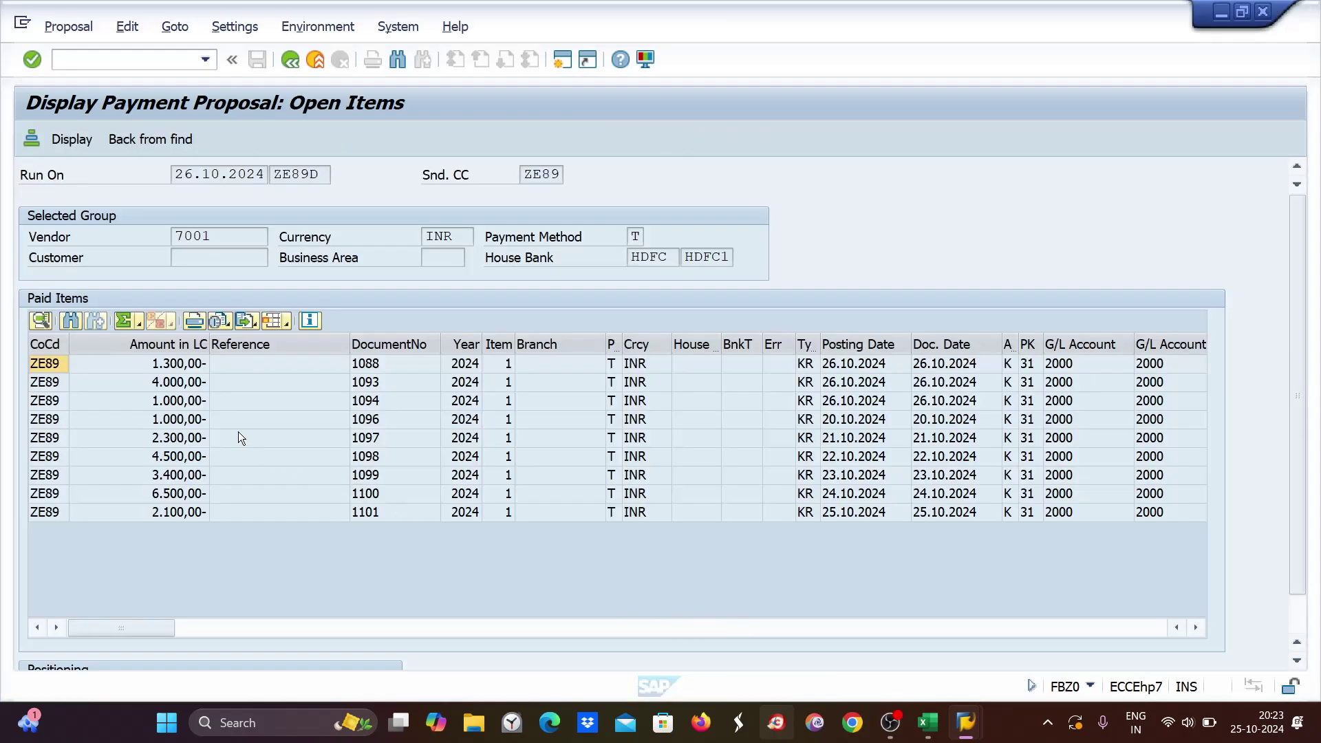
Delete the 26.10.2024 ZE89D proposal from the run status, then select cell E13 in Excel.
click(268, 174)
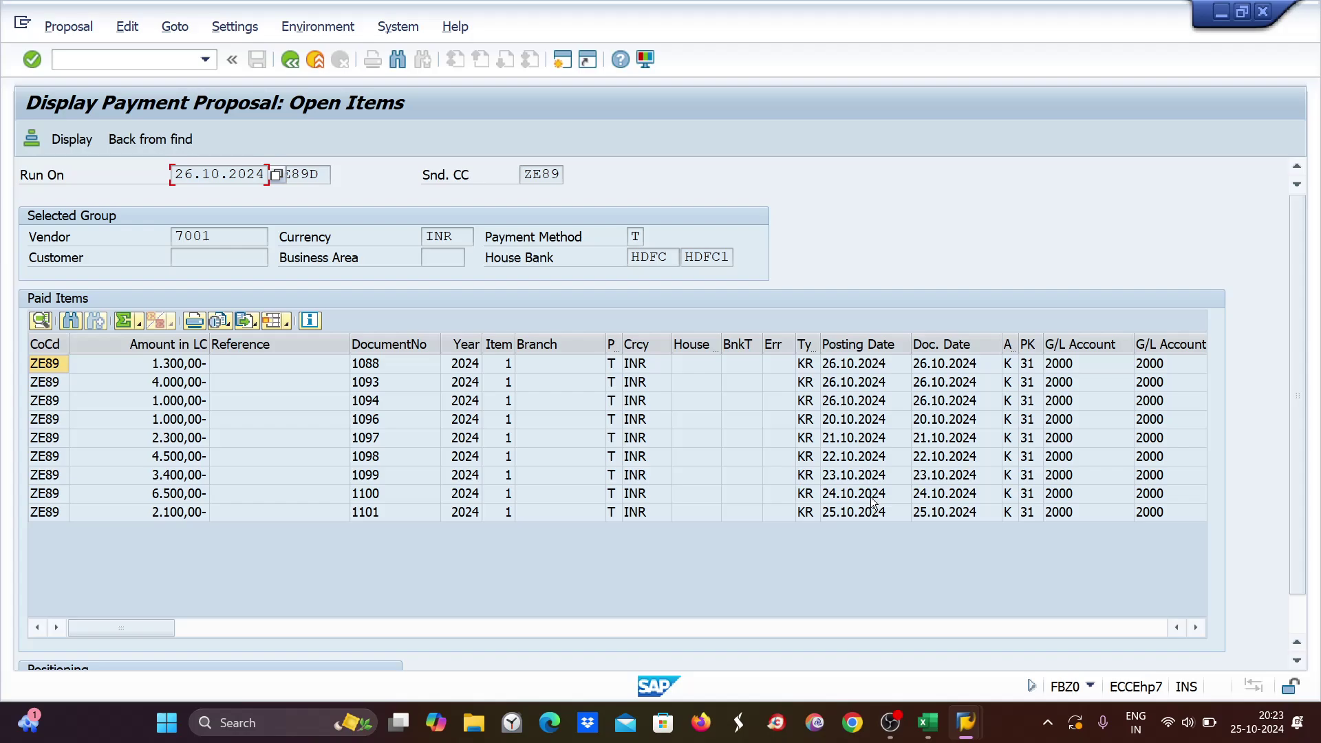
click(292, 61)
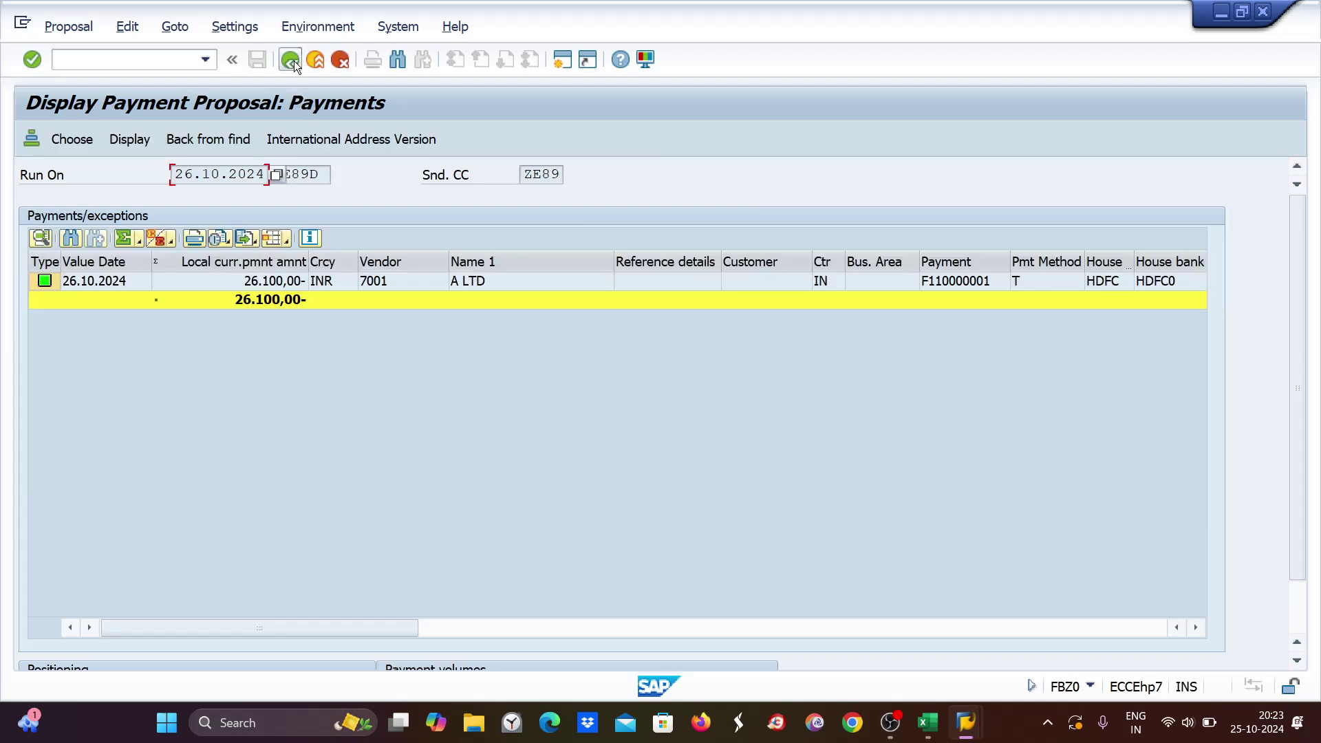
click(291, 61)
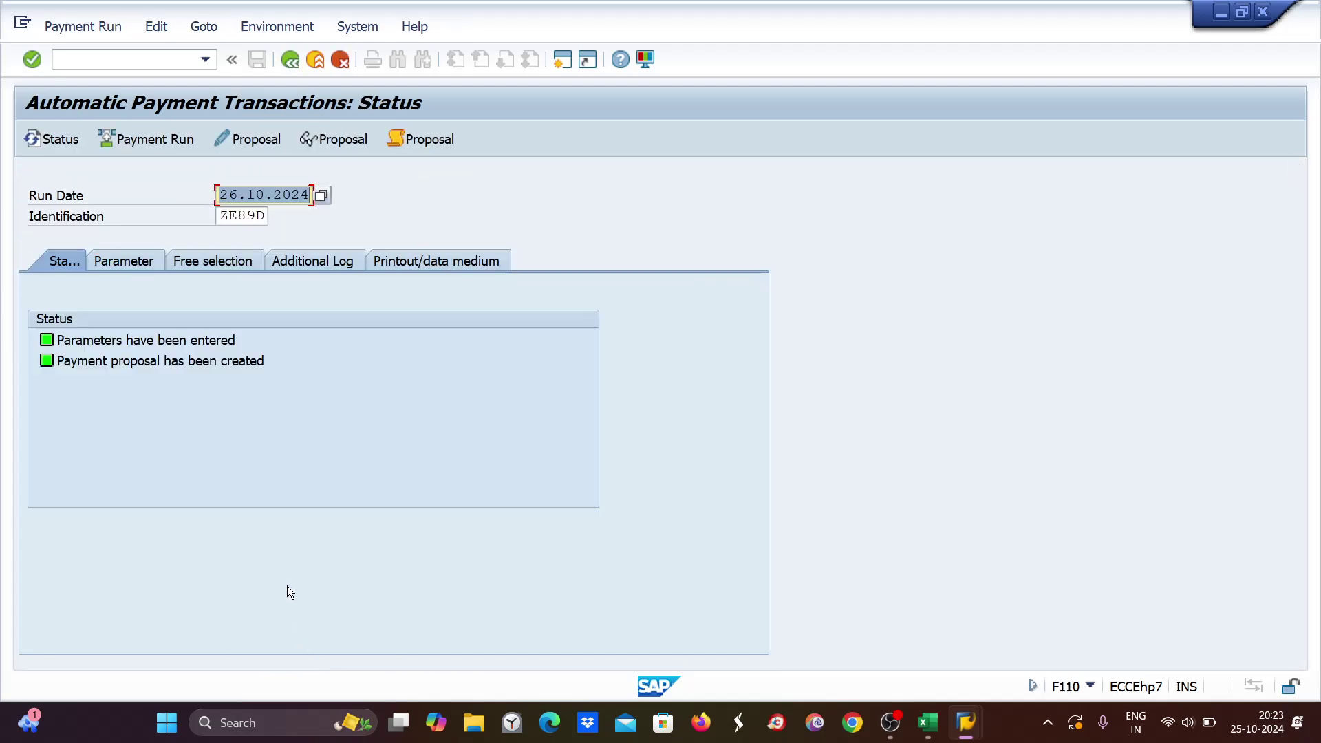
click(157, 27)
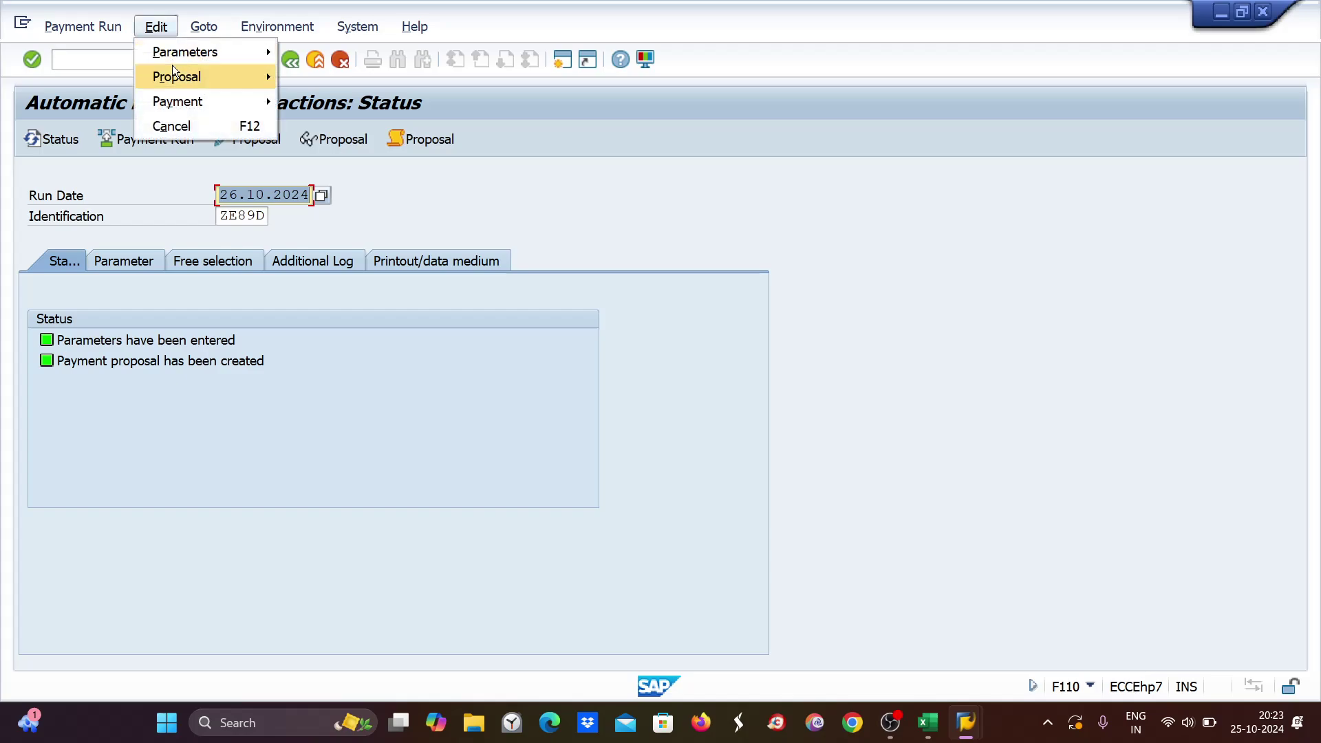
mouse_move(175, 76)
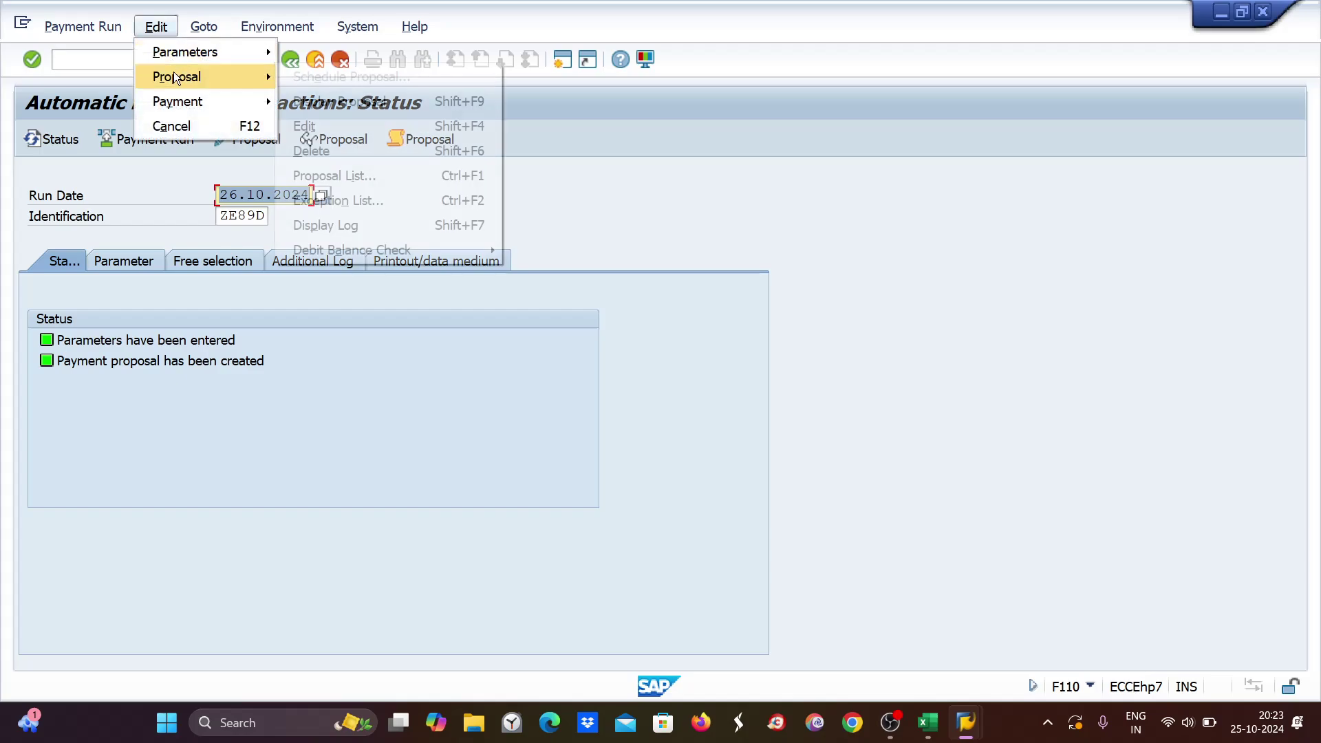
click(324, 151)
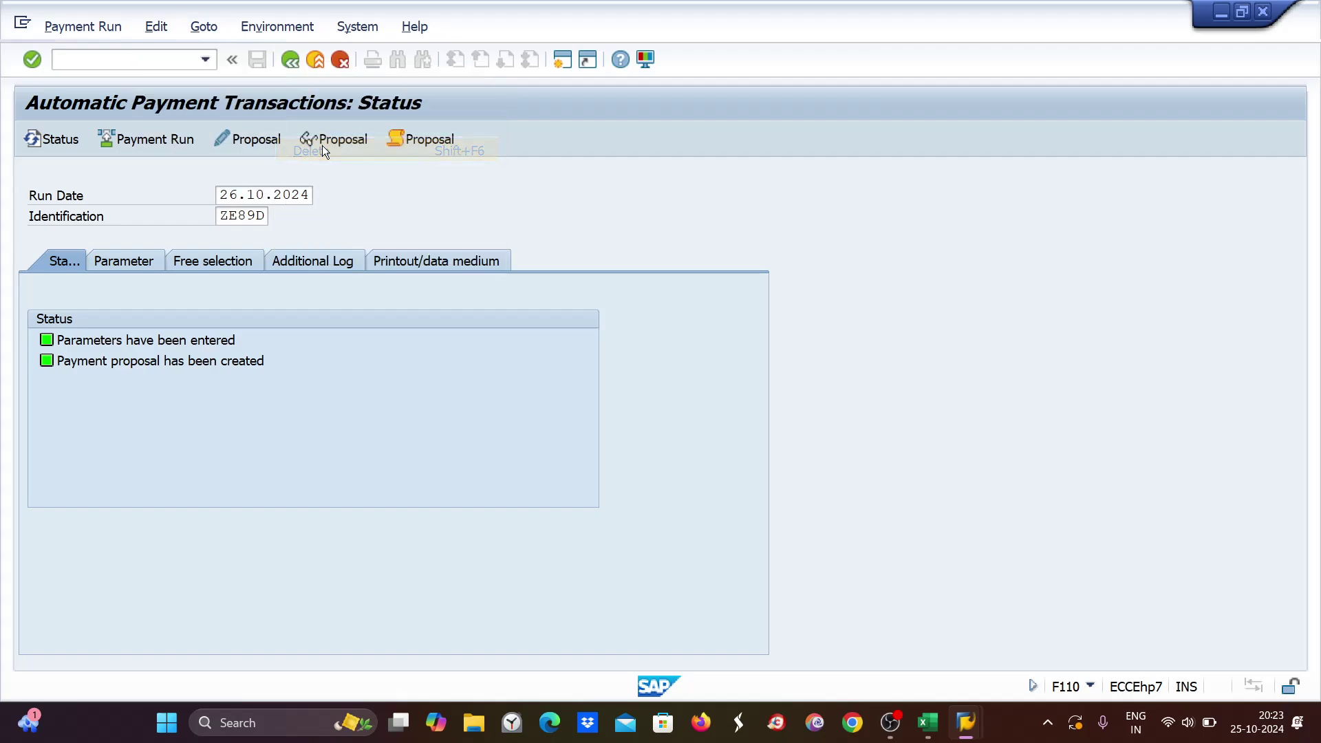
click(329, 377)
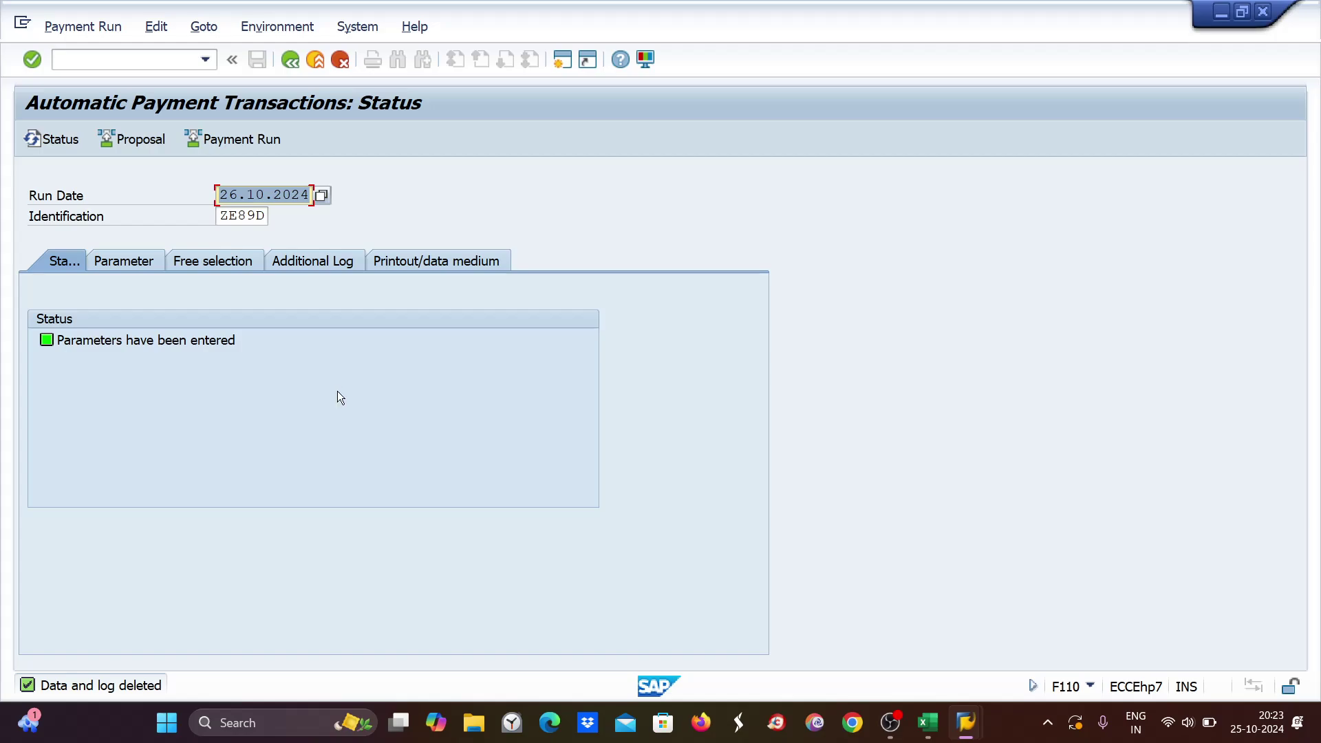
click(929, 723)
click(485, 528)
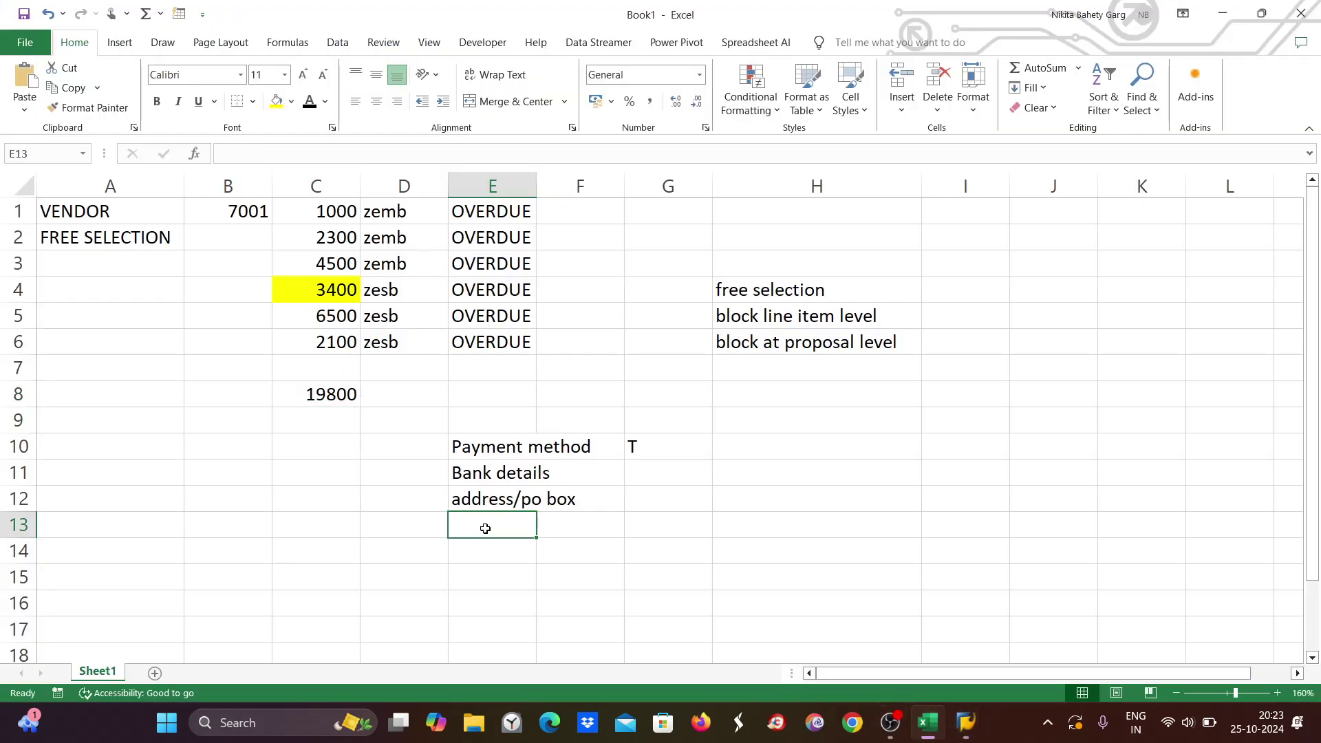